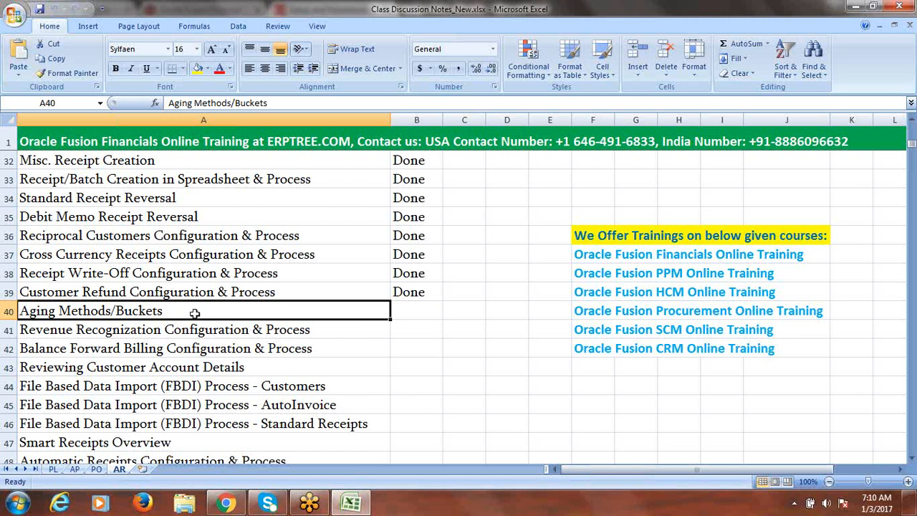
- Copy the Aging Methods/Buckets topic from A40 to A141 and fill row 141 with yellow
{"action": "key", "text": "ctrl+c"}
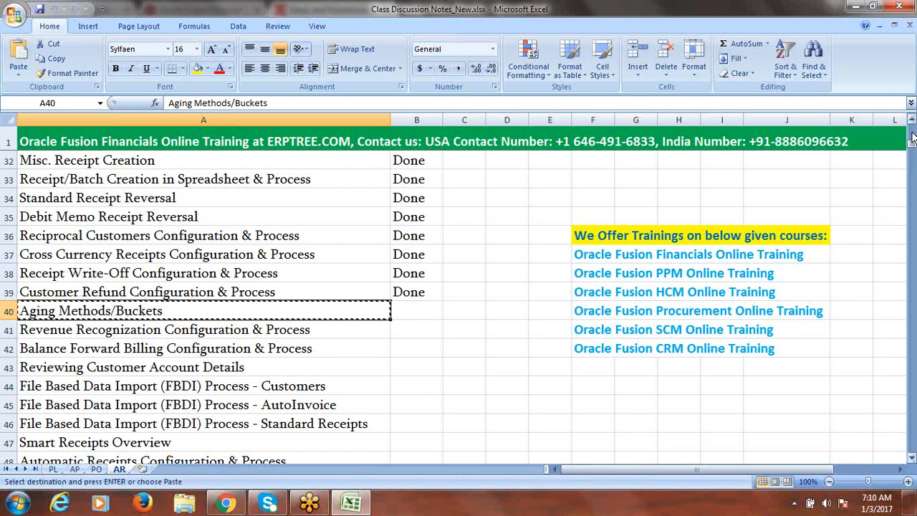
{"action": "left_click_drag", "start_coordinate": [912, 143], "coordinate": [912, 199]}
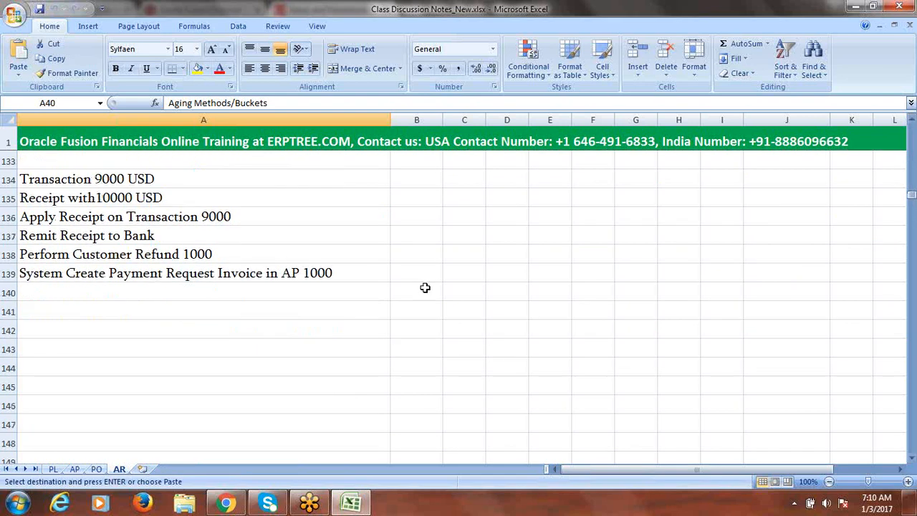
{"action": "left_click", "coordinate": [152, 313]}
{"action": "key", "text": "ctrl+v"}
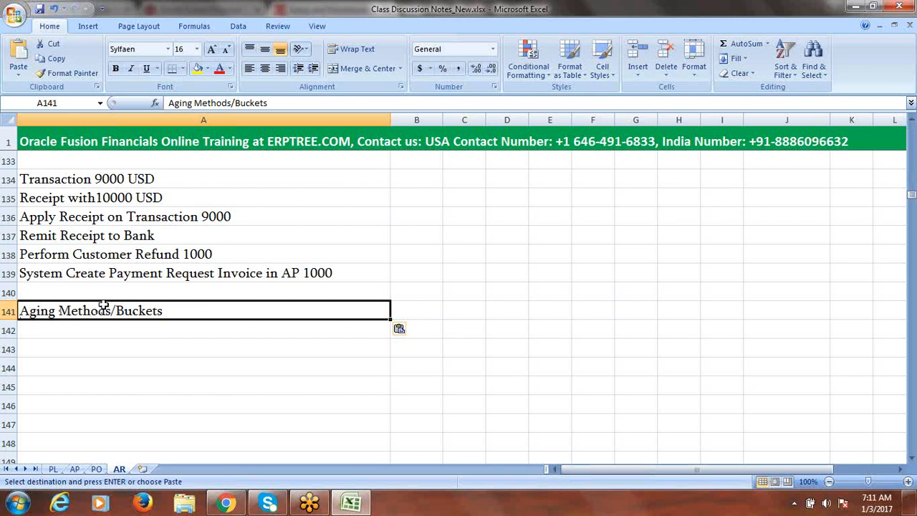
{"action": "left_click", "coordinate": [7, 311]}
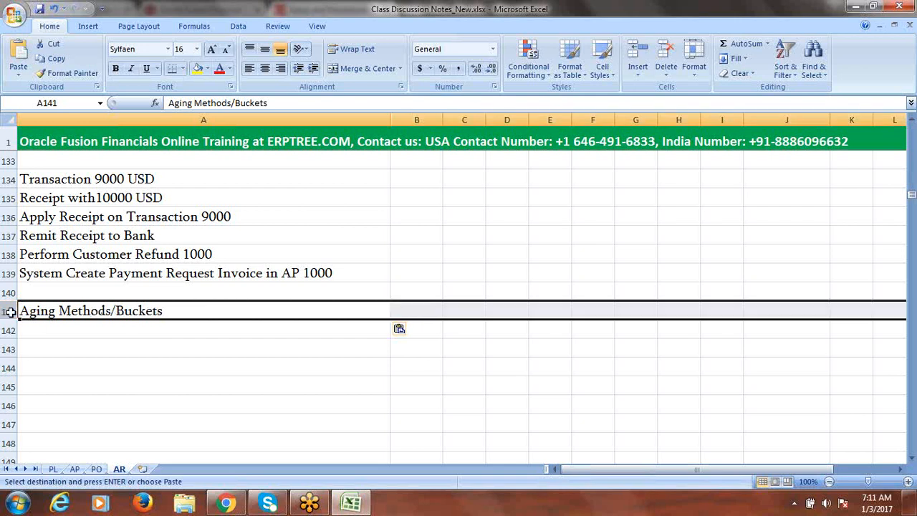
{"action": "left_click", "coordinate": [197, 70]}
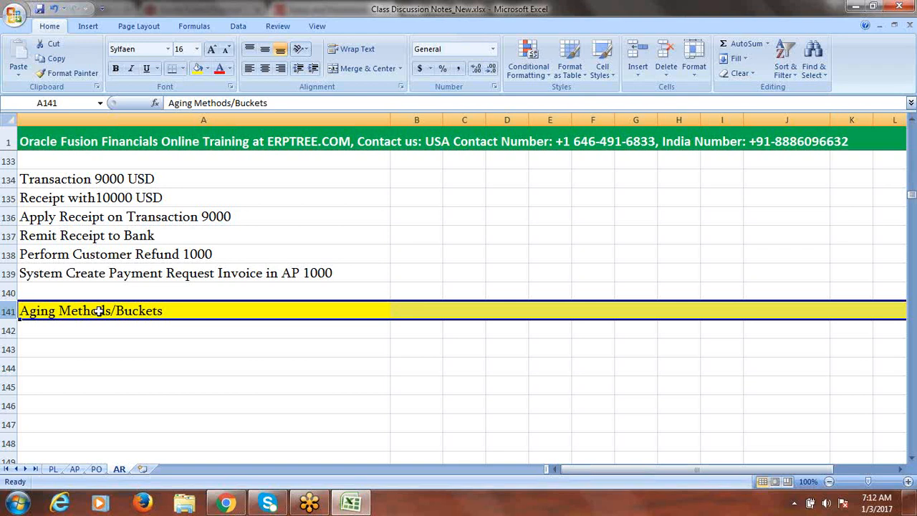
- Enter "Create Aging Method" in A142, below the highlighted Aging Methods/Buckets heading
{"action": "left_click", "coordinate": [253, 334]}
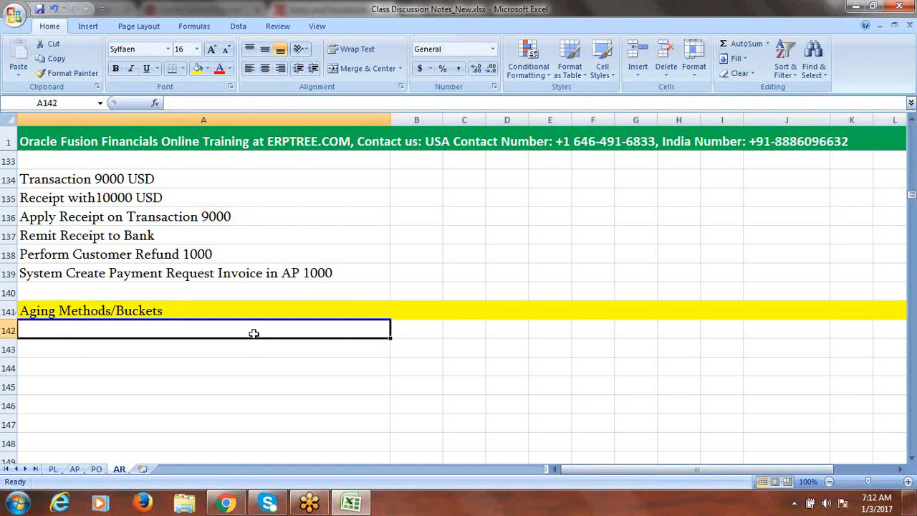
{"action": "left_click", "coordinate": [913, 461]}
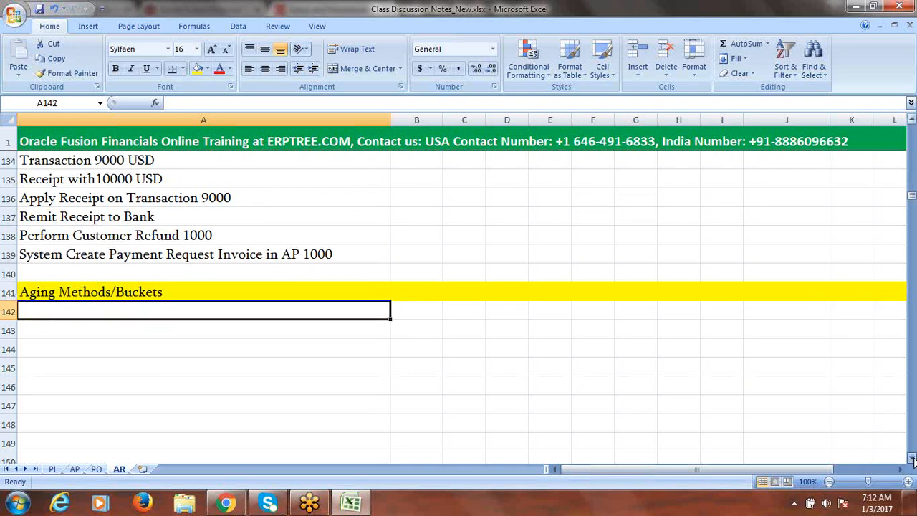
{"action": "left_click", "coordinate": [913, 461]}
{"action": "left_click", "coordinate": [912, 461]}
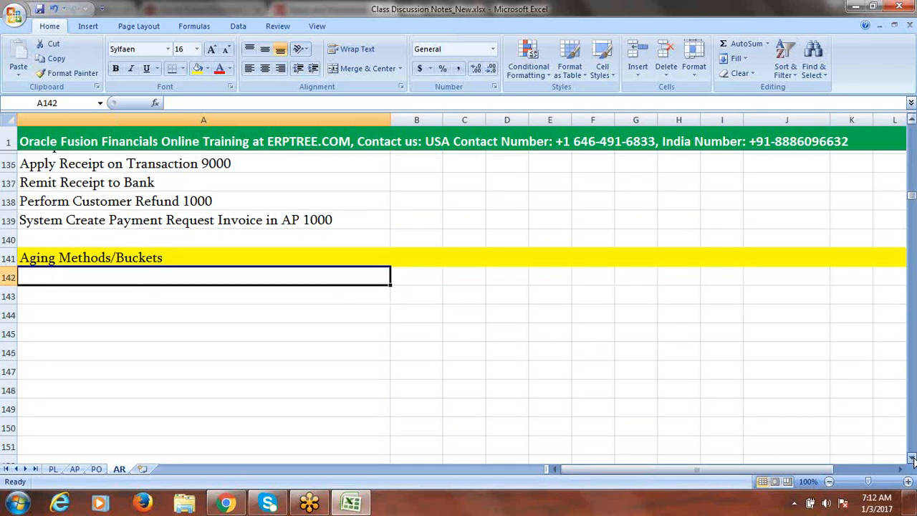
{"action": "left_click", "coordinate": [912, 460]}
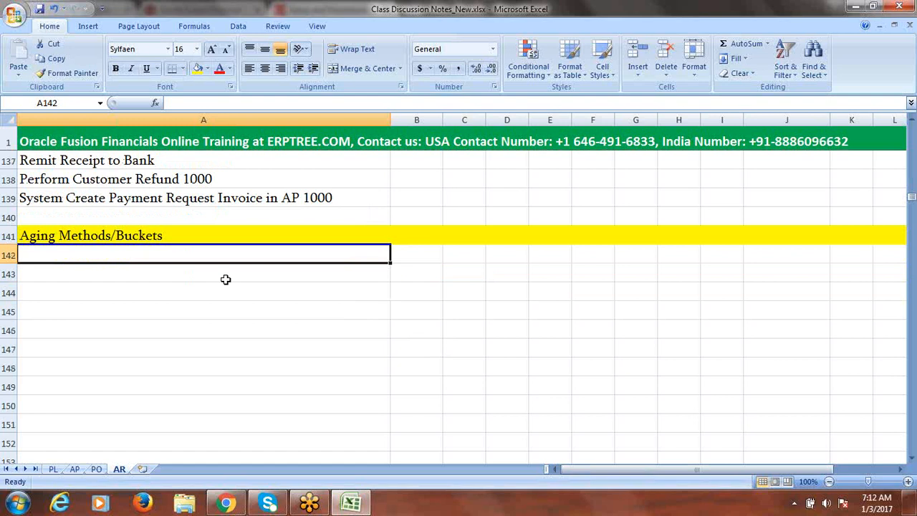
{"action": "type", "text": "Create "}
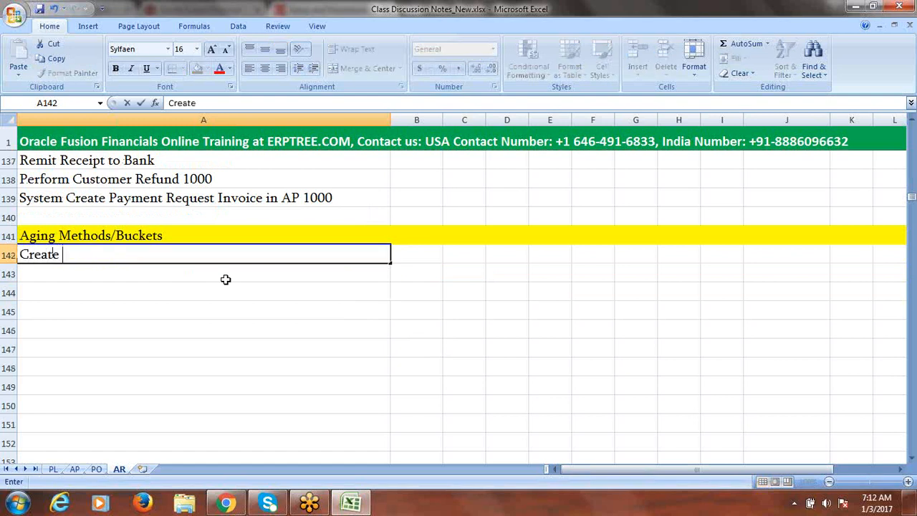
{"action": "type", "text": "Aging "}
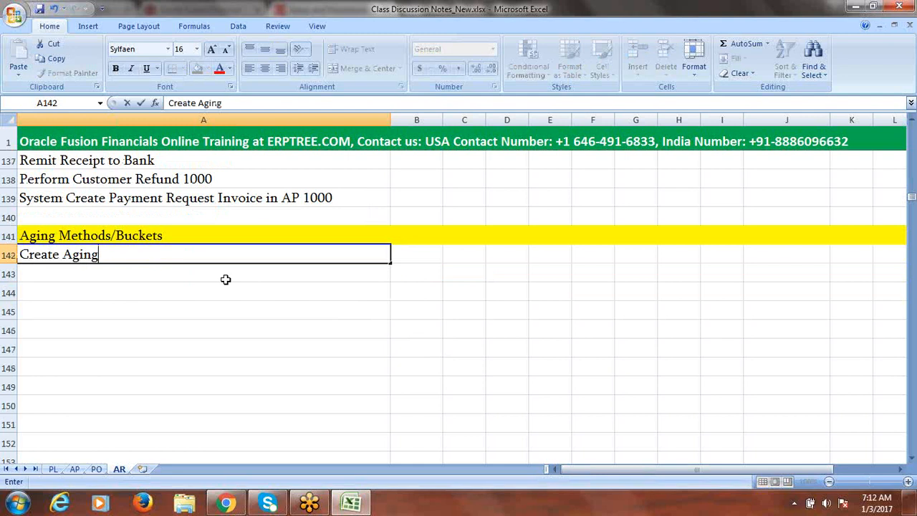
{"action": "type", "text": "Method"}
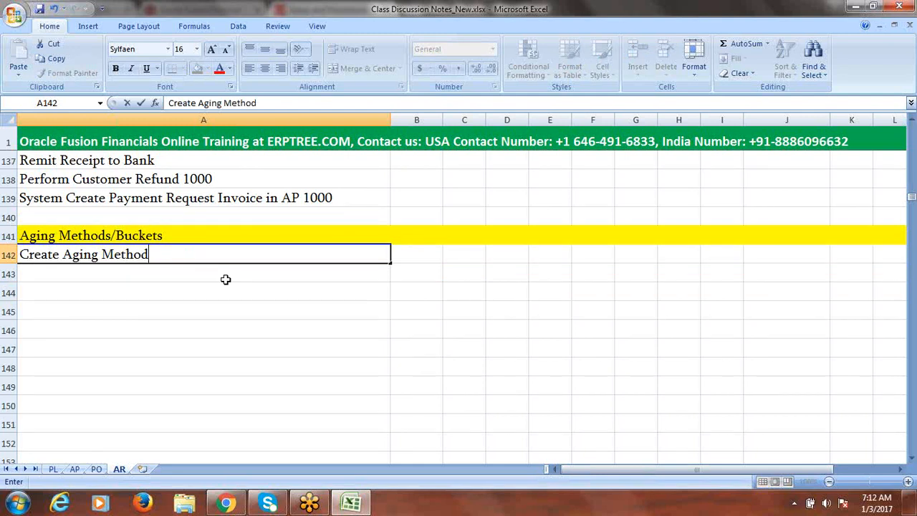
- Enter the note Run "Create Accounting" in A143
{"action": "left_click", "coordinate": [120, 276]}
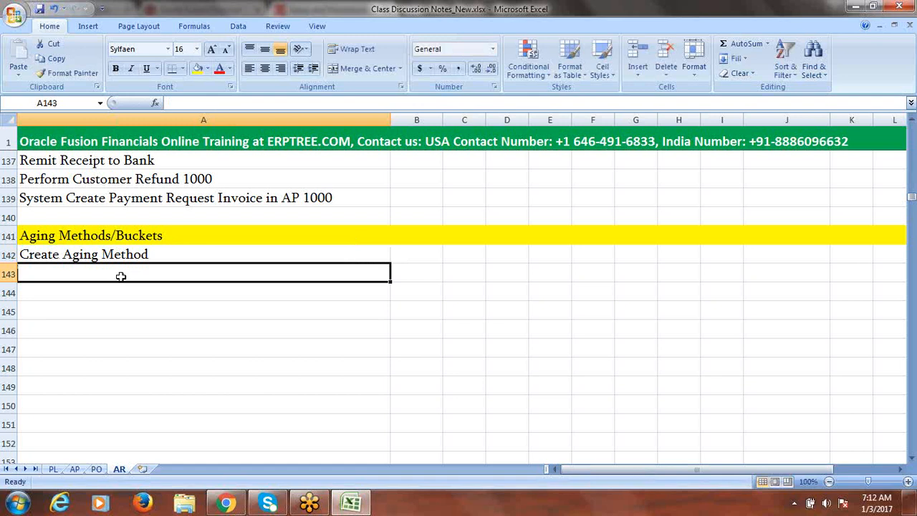
{"action": "type", "text": "Create"}
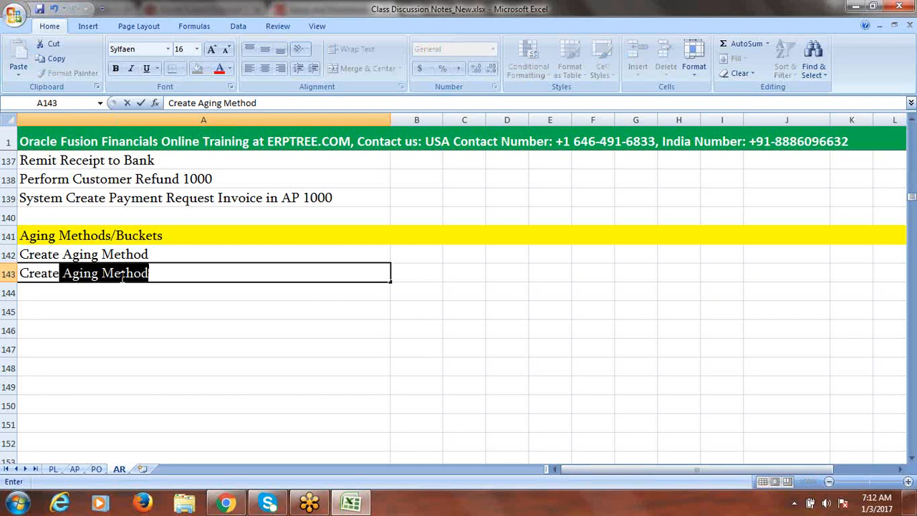
{"action": "key", "text": "BackSpace"}
{"action": "key", "text": "BackSpace"}
{"action": "key", "text": "BackSpace"}
{"action": "key", "text": "BackSpace"}
{"action": "key", "text": "BackSpace"}
{"action": "key", "text": "BackSpace"}
{"action": "key", "text": "BackSpace"}
{"action": "key", "text": "BackSpace"}
{"action": "type", "text": "R"}
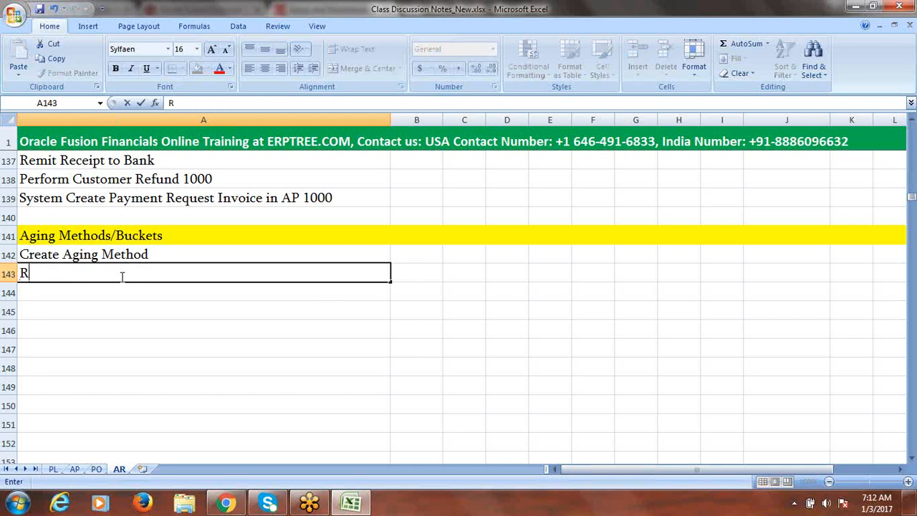
{"action": "type", "text": "un \"Create A"}
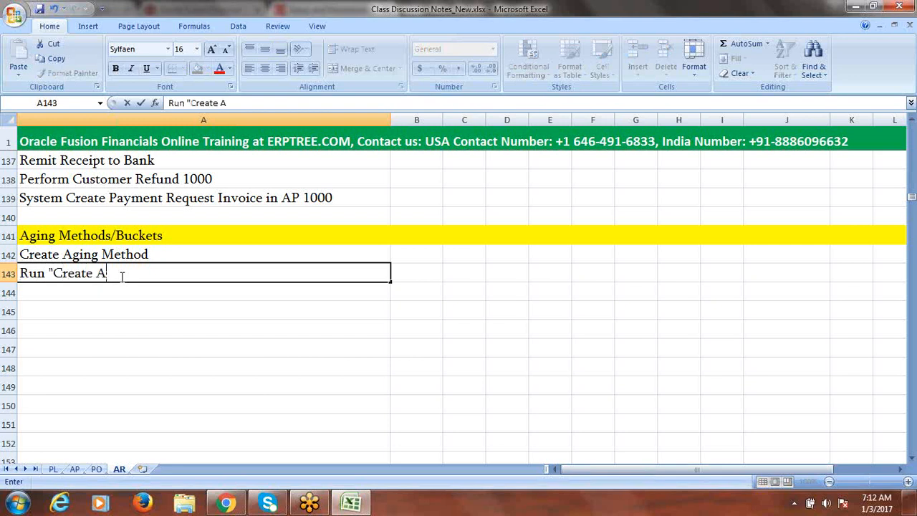
{"action": "type", "text": "ccounting"}
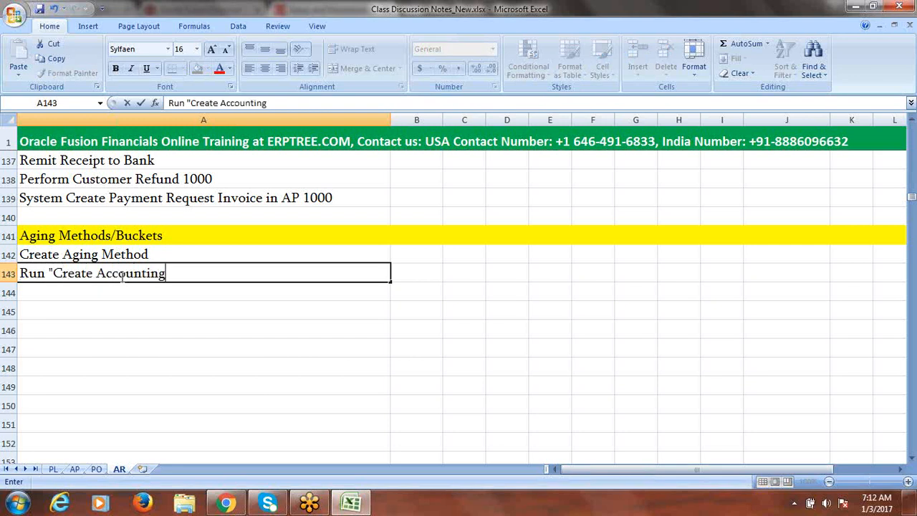
{"action": "type", "text": "\""}
- Enter Generate Aging Report" in A144 and save the workbook
{"action": "left_click", "coordinate": [125, 297]}
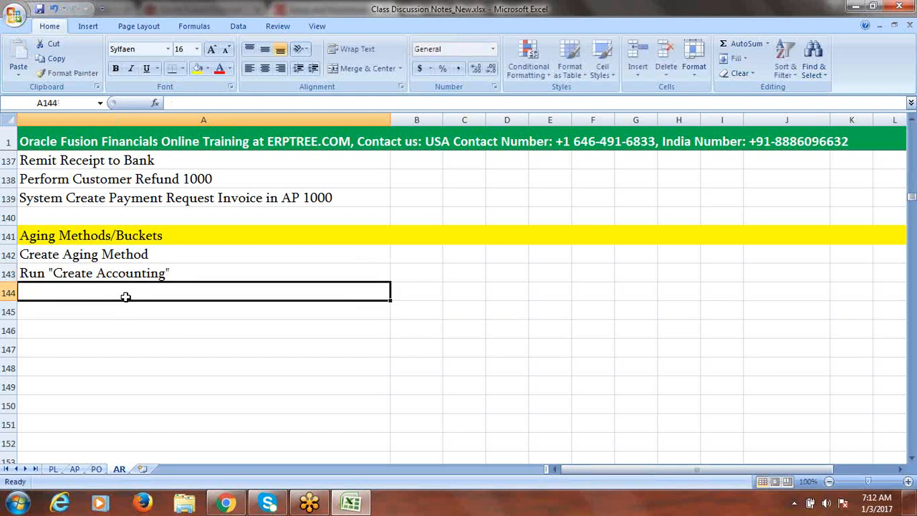
{"action": "type", "text": "Generate "}
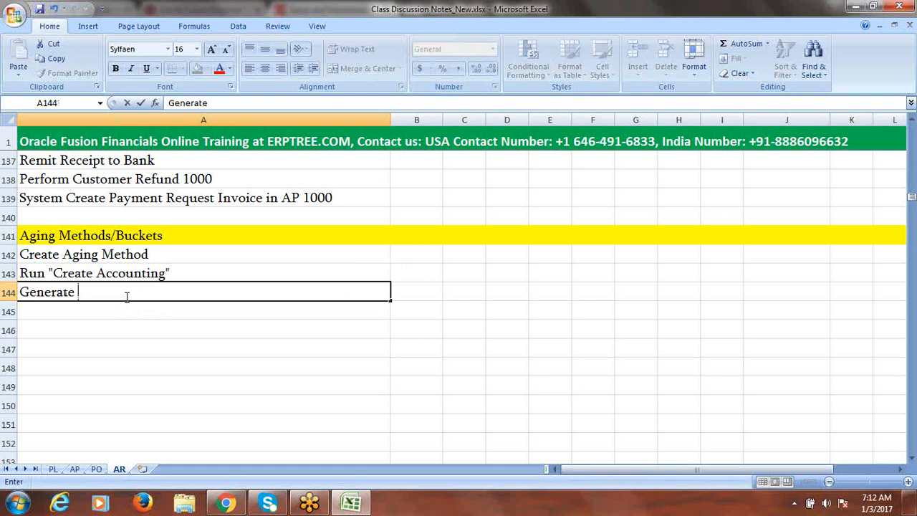
{"action": "type", "text": "Aging Report"}
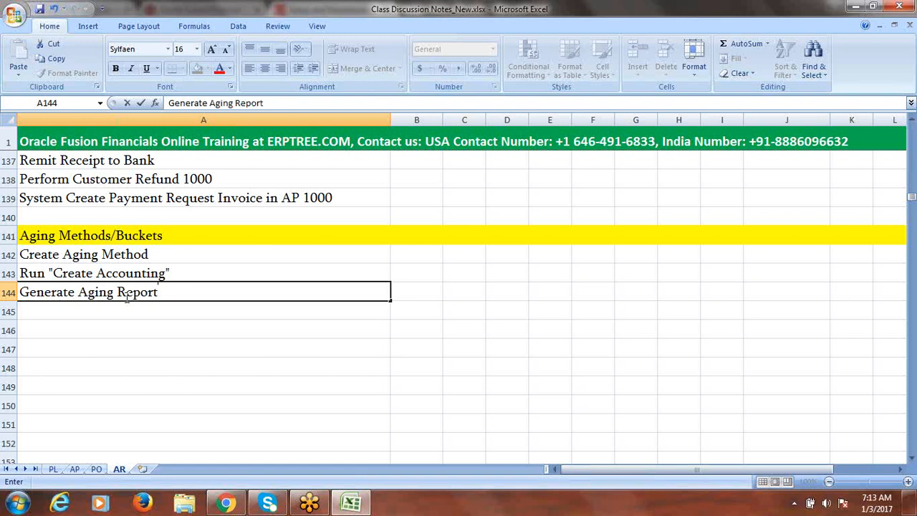
{"action": "type", "text": "\""}
{"action": "left_click", "coordinate": [103, 313]}
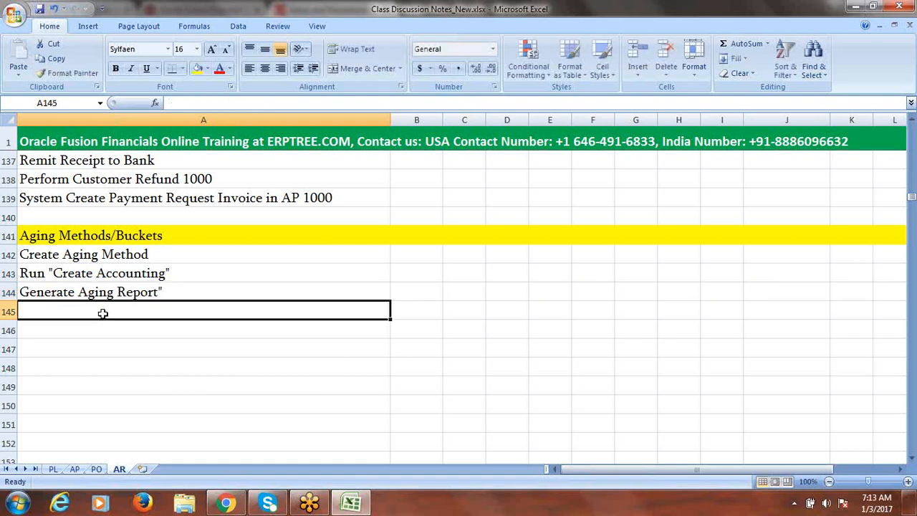
{"action": "key", "text": "ctrl+s"}
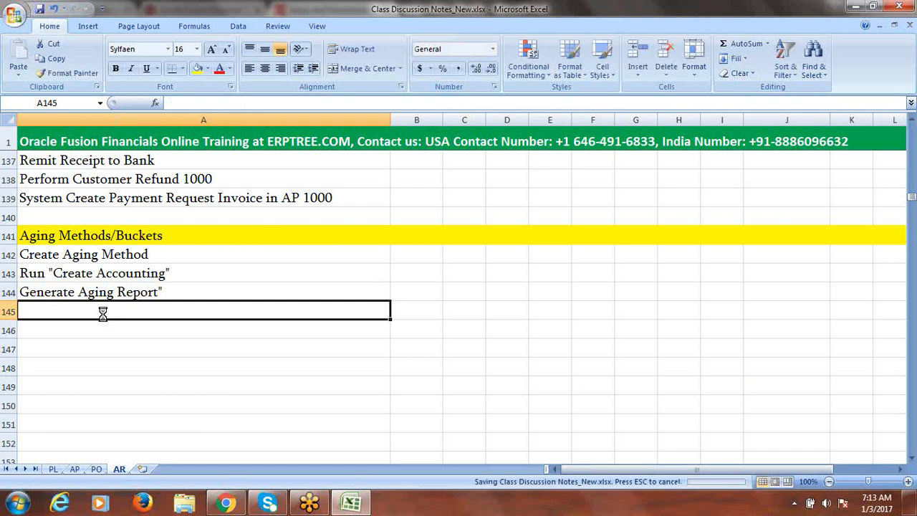
- Switch to Oracle Fusion in Chrome and open Fusion Implementation Project from the implementation projects
{"action": "left_click", "coordinate": [175, 249]}
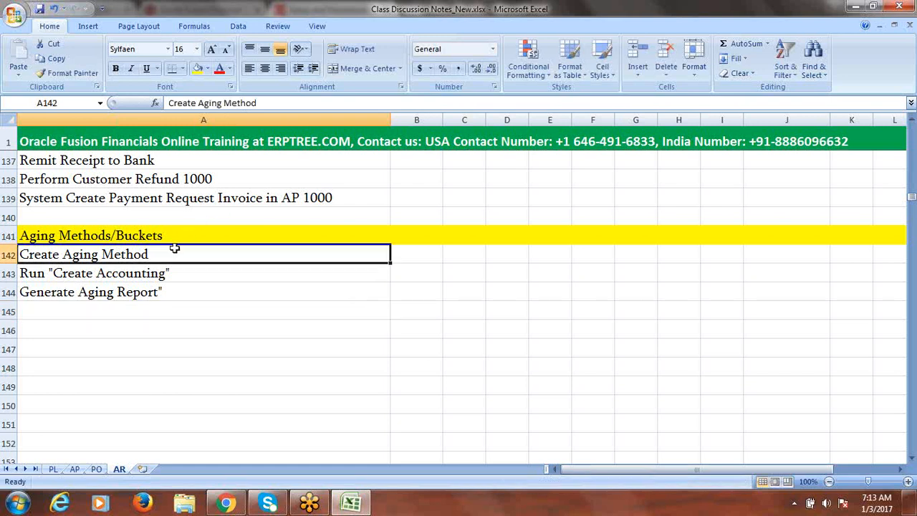
{"action": "left_click", "coordinate": [226, 503]}
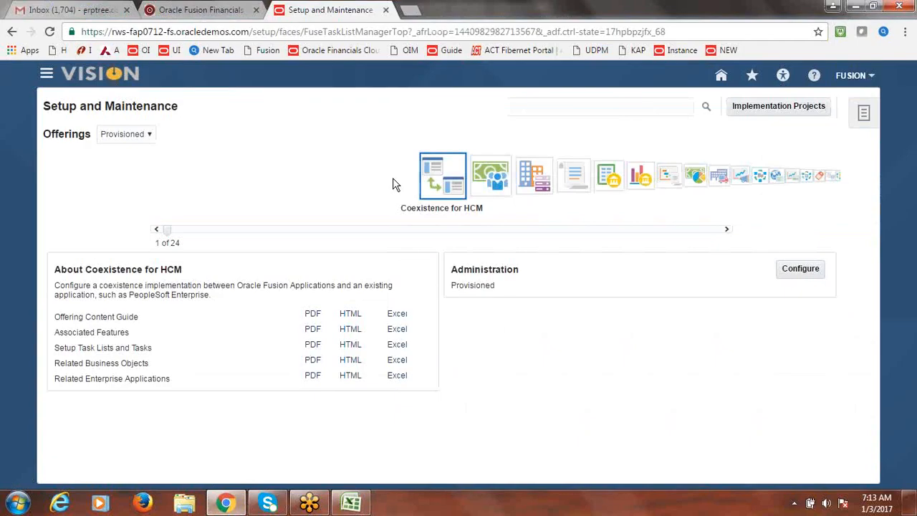
{"action": "left_click", "coordinate": [806, 108]}
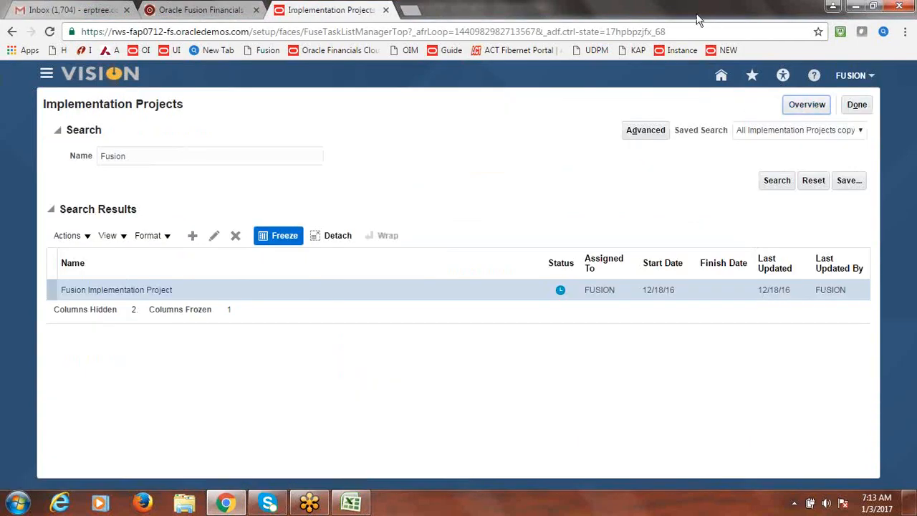
{"action": "left_click", "coordinate": [139, 292]}
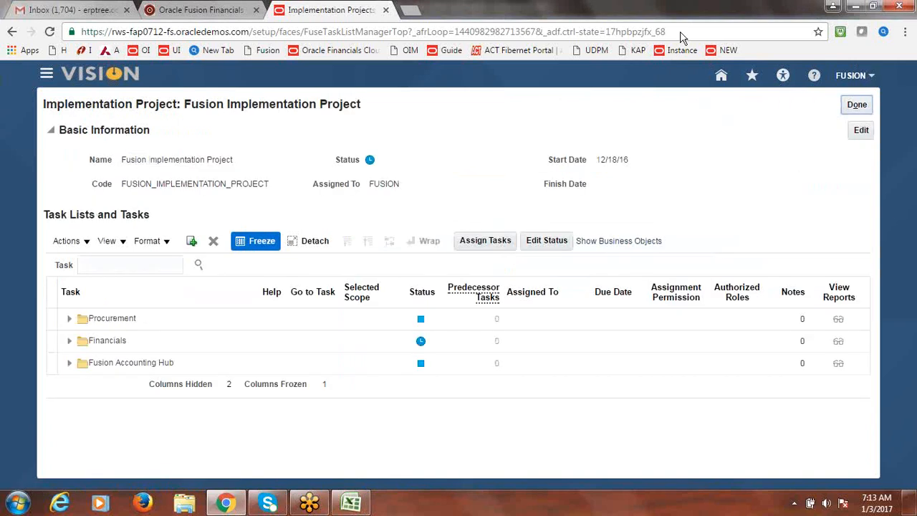
- Search the project's tasks for "aging methods" and open the Manage Aging Methods task
{"action": "left_click", "coordinate": [129, 263]}
{"action": "type", "text": "aging met"}
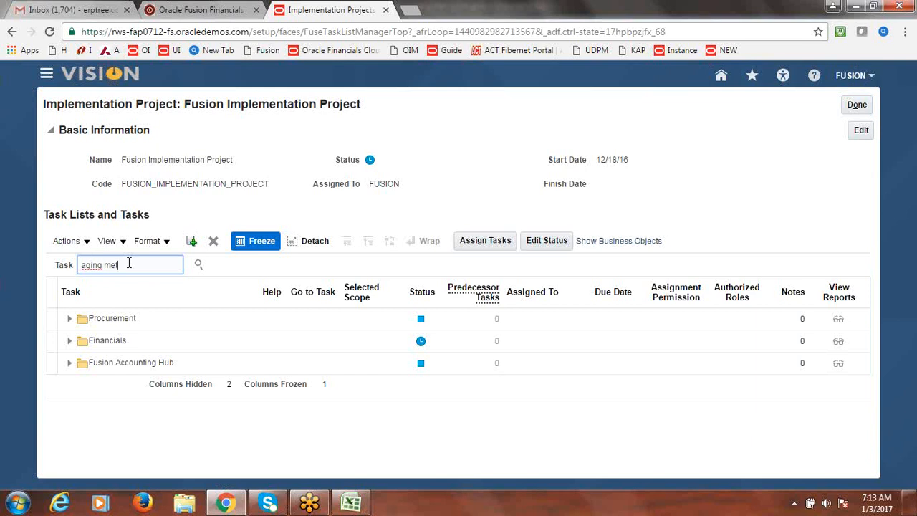
{"action": "key", "text": "BackSpace"}
{"action": "type", "text": "thods"}
{"action": "left_click", "coordinate": [199, 265]}
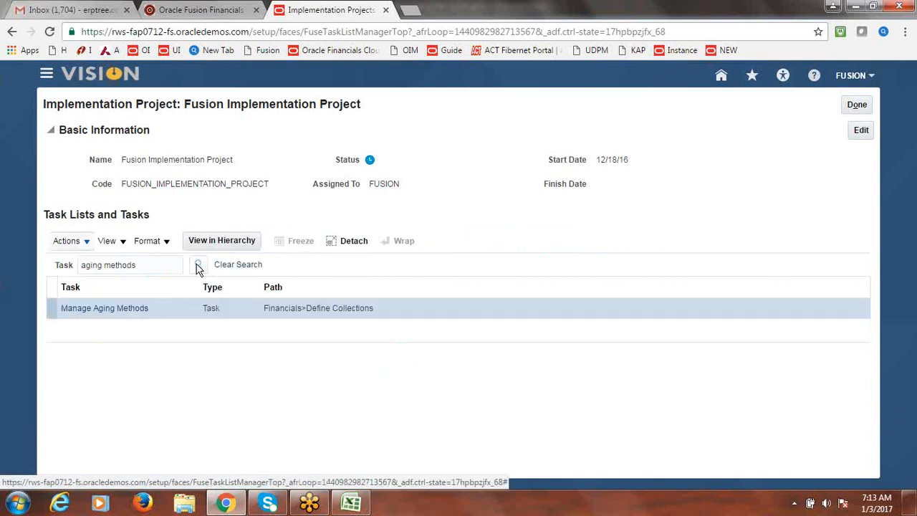
{"action": "left_click", "coordinate": [131, 313]}
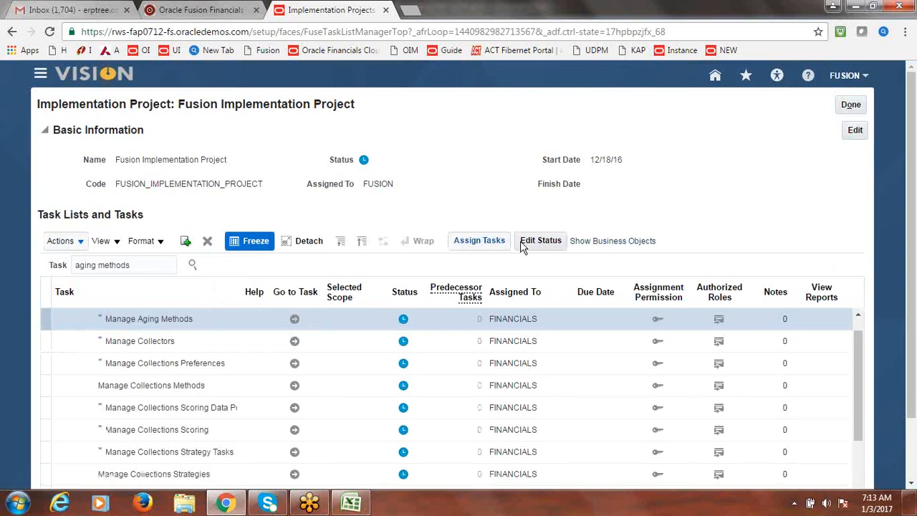
{"action": "left_click", "coordinate": [296, 322]}
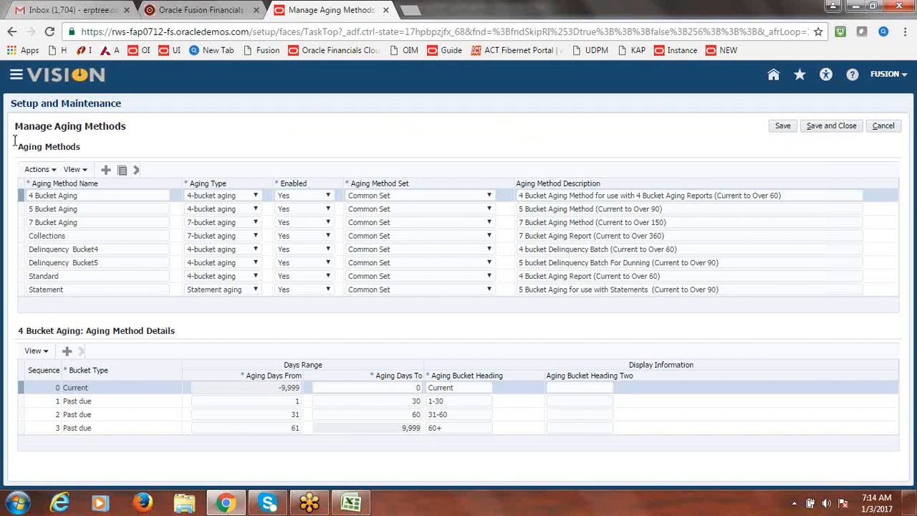
- Add a new aging method named "Fusion 4 Buckets" with the aging type 4-bucket aging
{"action": "left_click", "coordinate": [105, 172]}
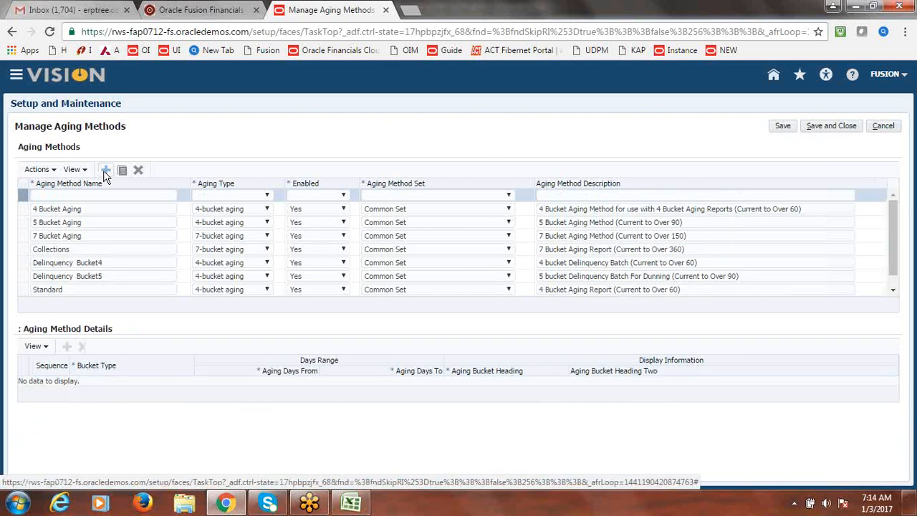
{"action": "left_click", "coordinate": [122, 196]}
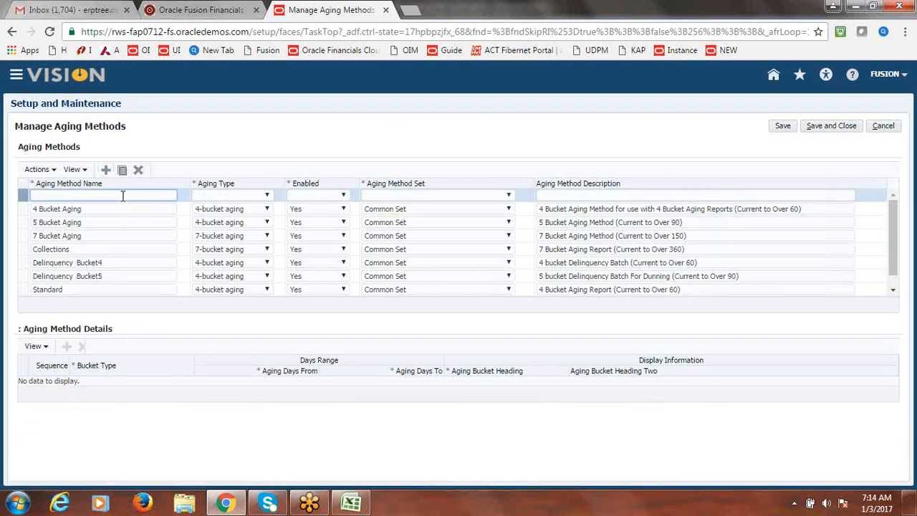
{"action": "type", "text": "Fusion 4 Buckets Aga"}
{"action": "key", "text": "BackSpace"}
{"action": "key", "text": "BackSpace"}
{"action": "key", "text": "BackSpace"}
{"action": "key", "text": "Tab"}
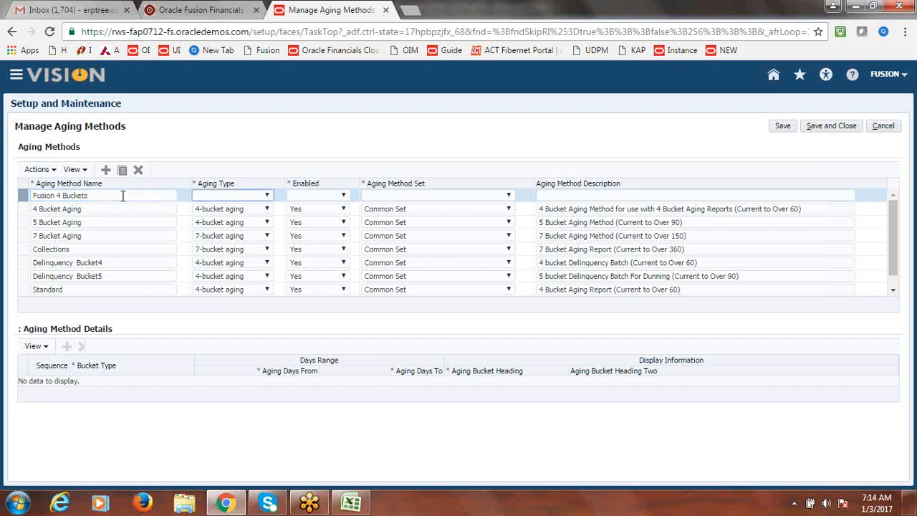
{"action": "left_click", "coordinate": [270, 195]}
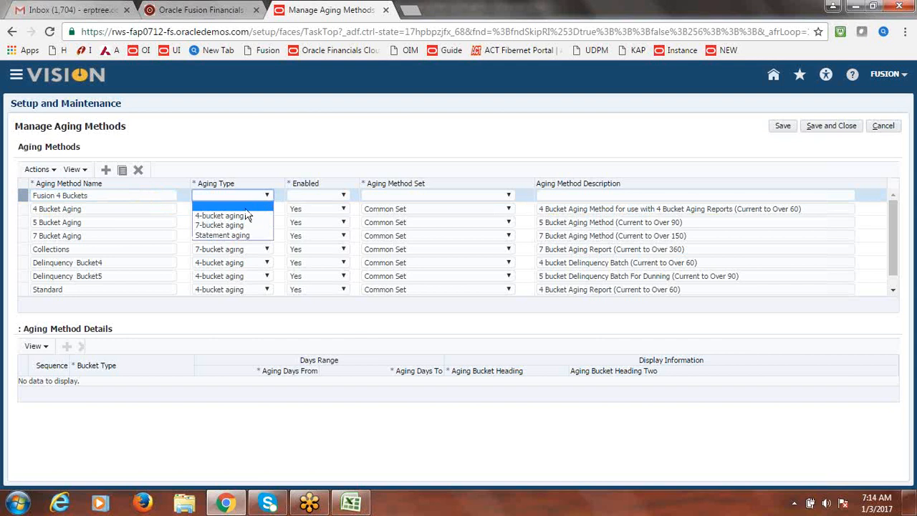
{"action": "left_click", "coordinate": [245, 215]}
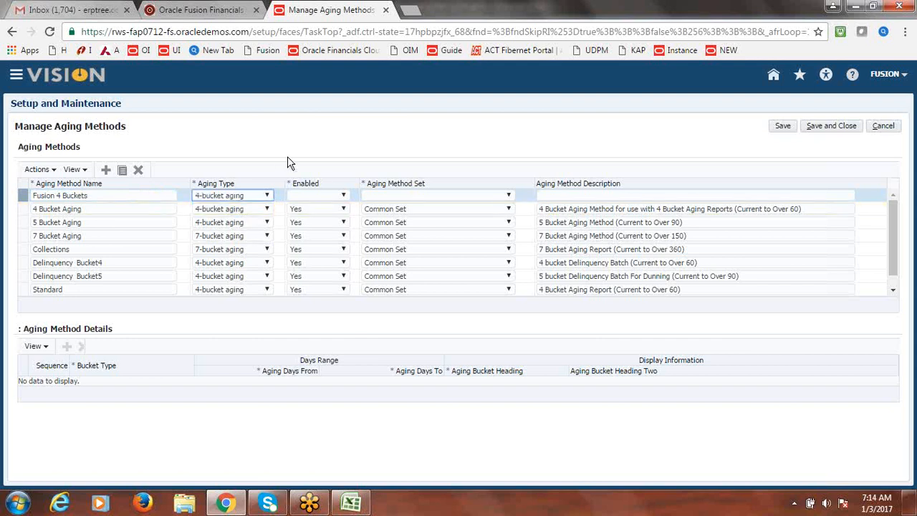
- Set Enabled to Yes for the Fusion 4 Buckets aging method
{"action": "left_click", "coordinate": [344, 195]}
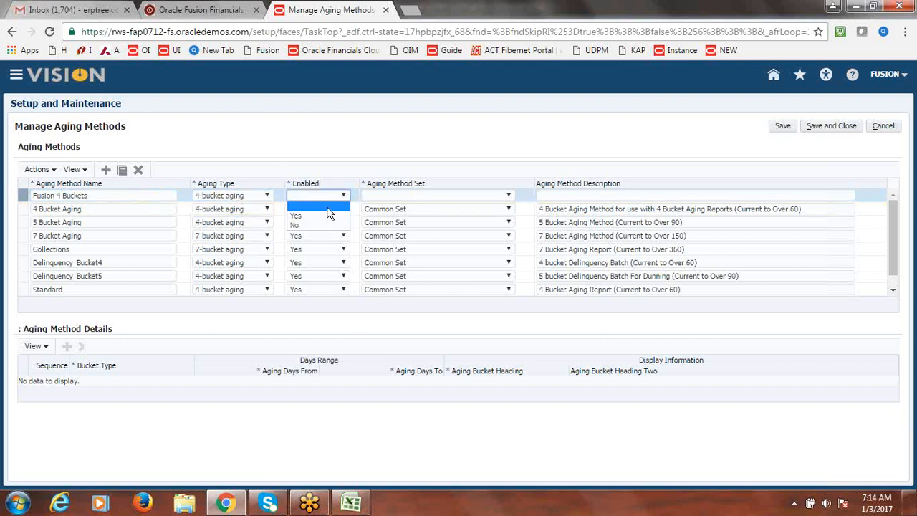
{"action": "left_click", "coordinate": [324, 214]}
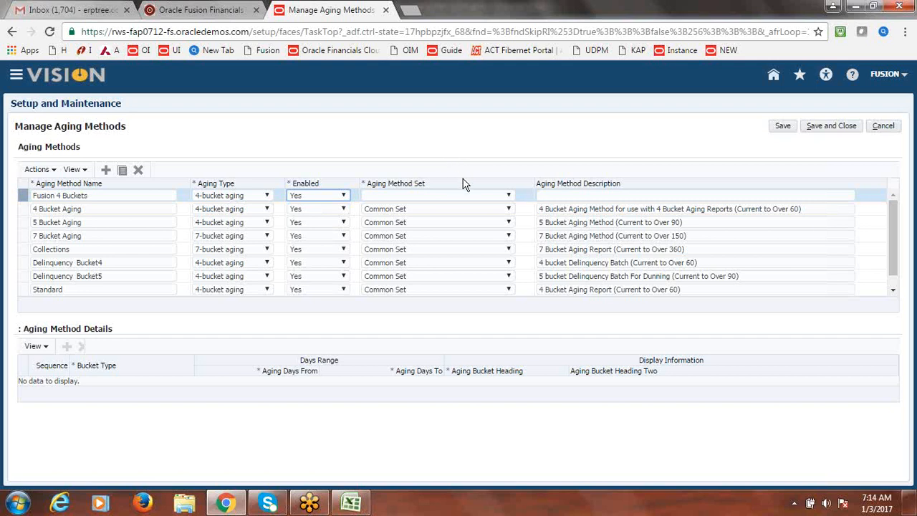
{"action": "left_click", "coordinate": [509, 195]}
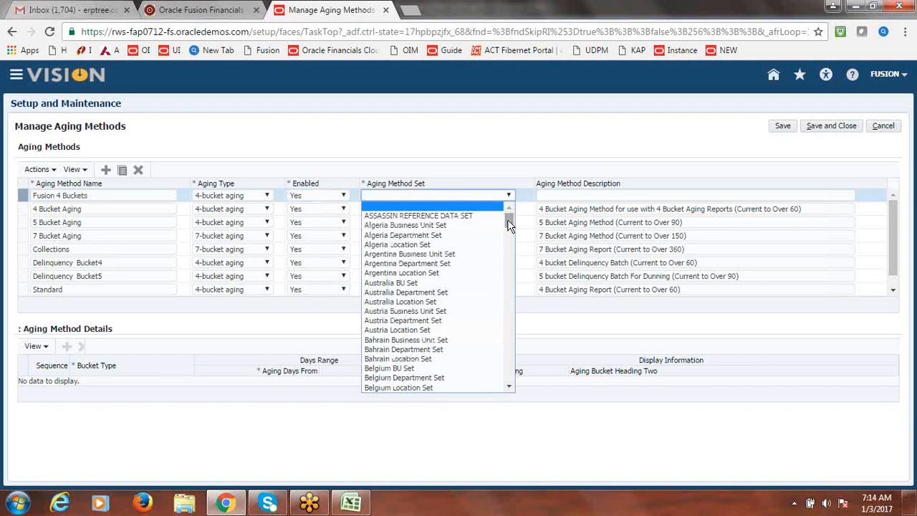
{"action": "left_click_drag", "start_coordinate": [507, 220], "coordinate": [508, 238]}
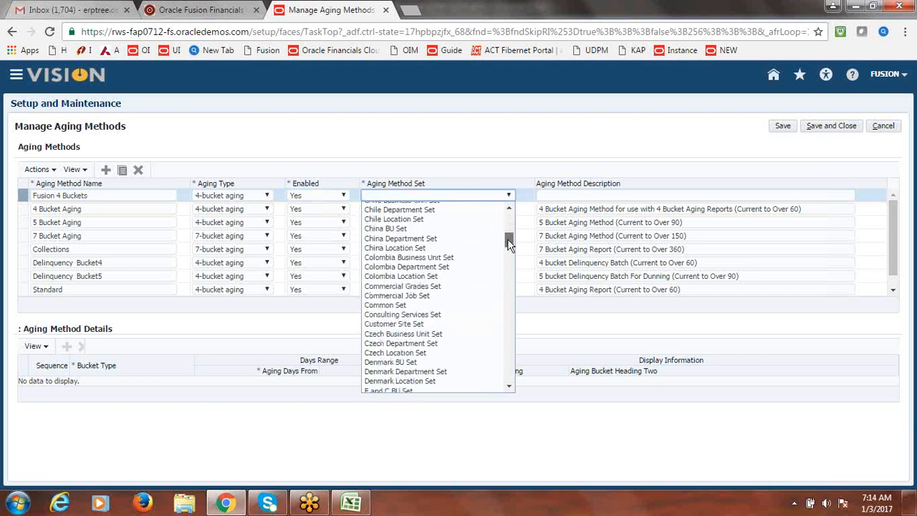
{"action": "scroll", "coordinate": [507, 238], "scroll_direction": "up", "scroll_amount": 3}
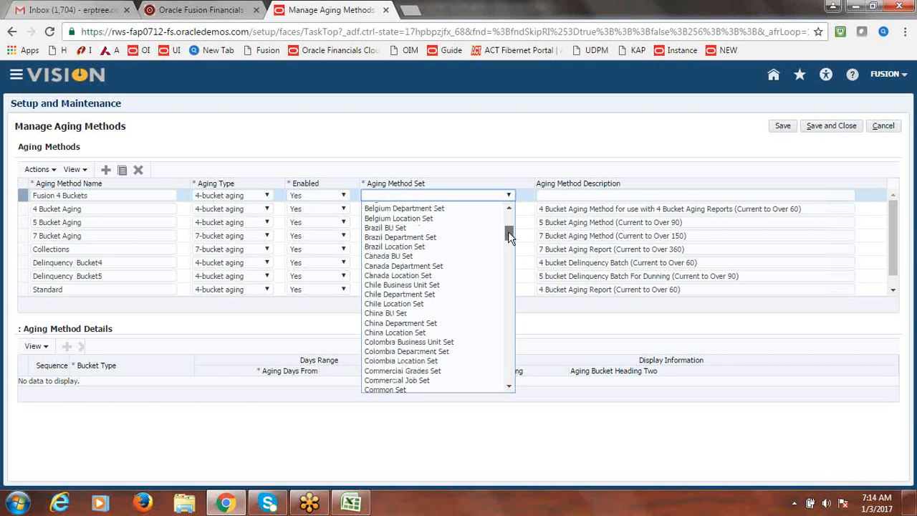
{"action": "left_click_drag", "start_coordinate": [508, 231], "coordinate": [509, 226]}
{"action": "key", "text": "c"}
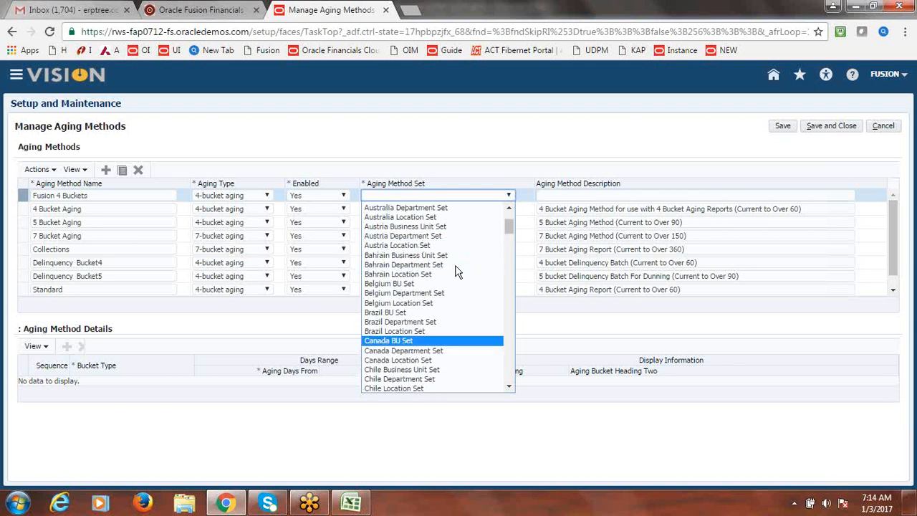
{"action": "key", "text": "Down"}
{"action": "key", "text": "Down"}
{"action": "key", "text": "Down"}
{"action": "key", "text": "Down"}
{"action": "key", "text": "Down"}
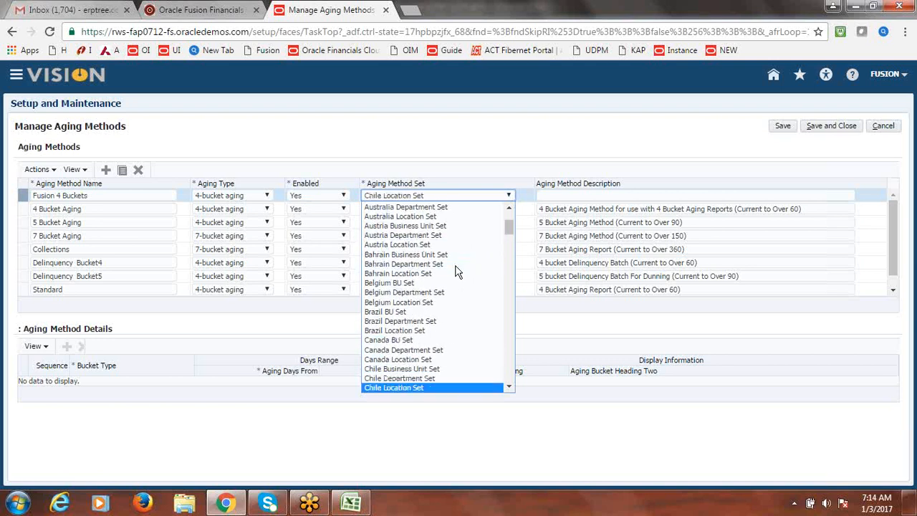
{"action": "key", "text": "c"}
{"action": "key", "text": "Down"}
{"action": "key", "text": "Down"}
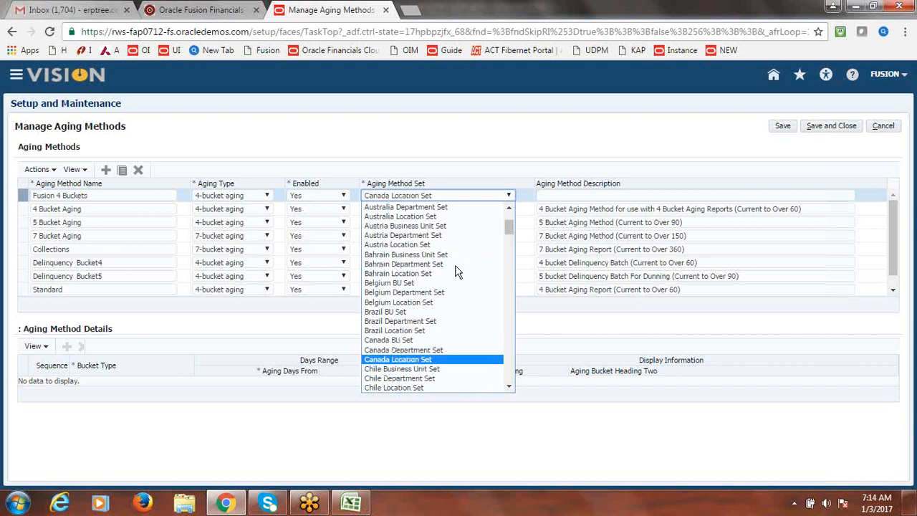
{"action": "key", "text": "Down"}
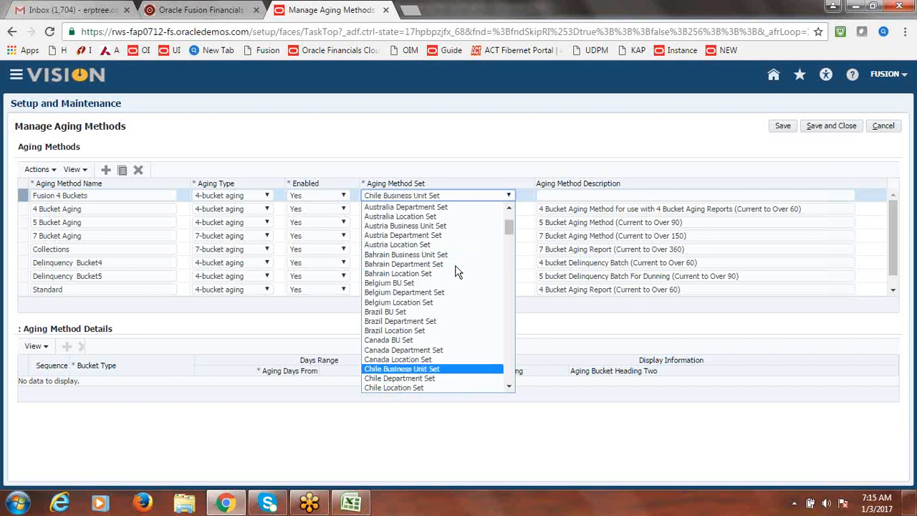
{"action": "key", "text": "c"}
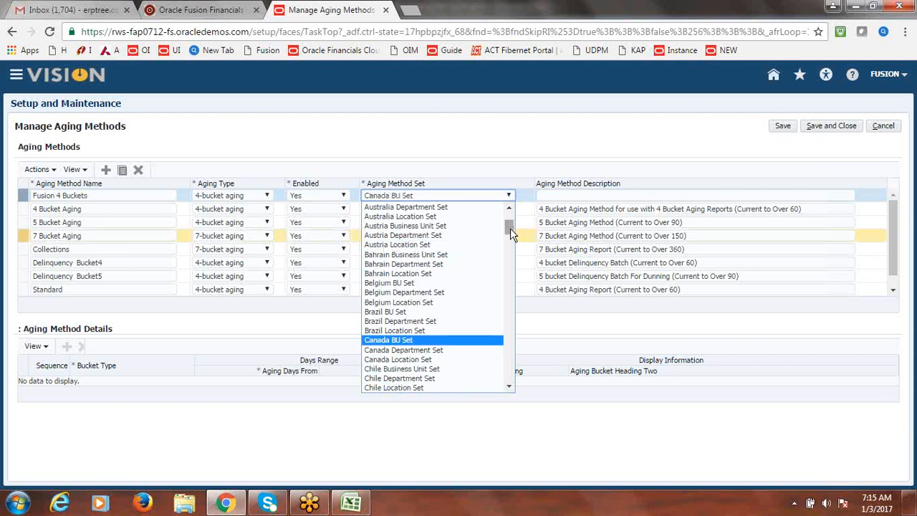
{"action": "left_click_drag", "start_coordinate": [510, 228], "coordinate": [510, 218]}
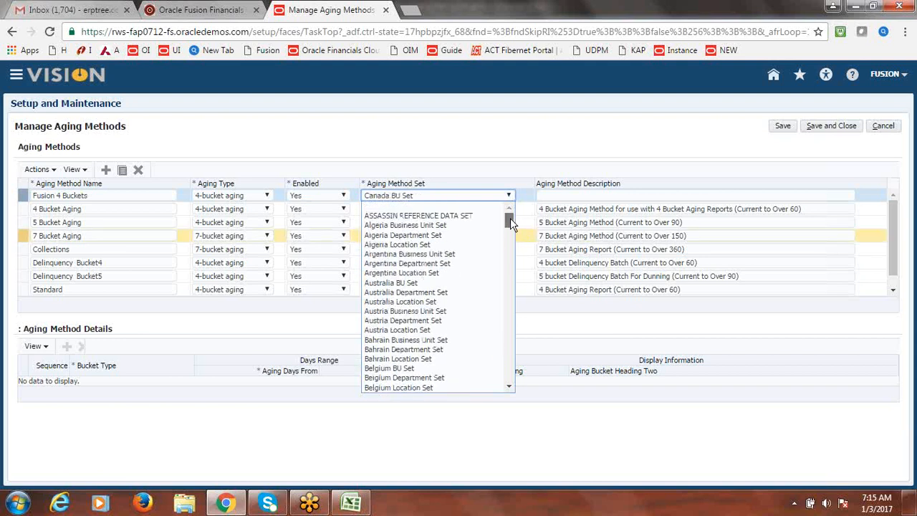
{"action": "left_click", "coordinate": [510, 158]}
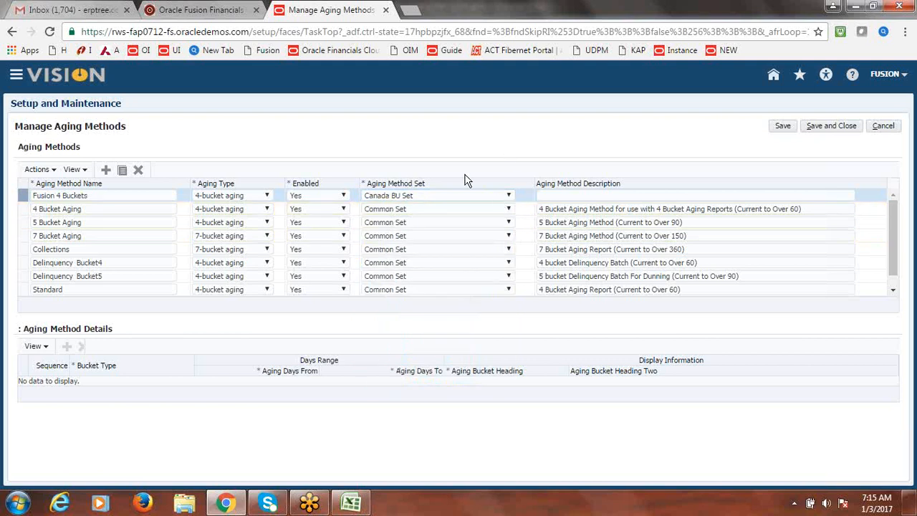
- Assign the Fusion 4 Buckets aging method to the Common Set
{"action": "left_click", "coordinate": [508, 195]}
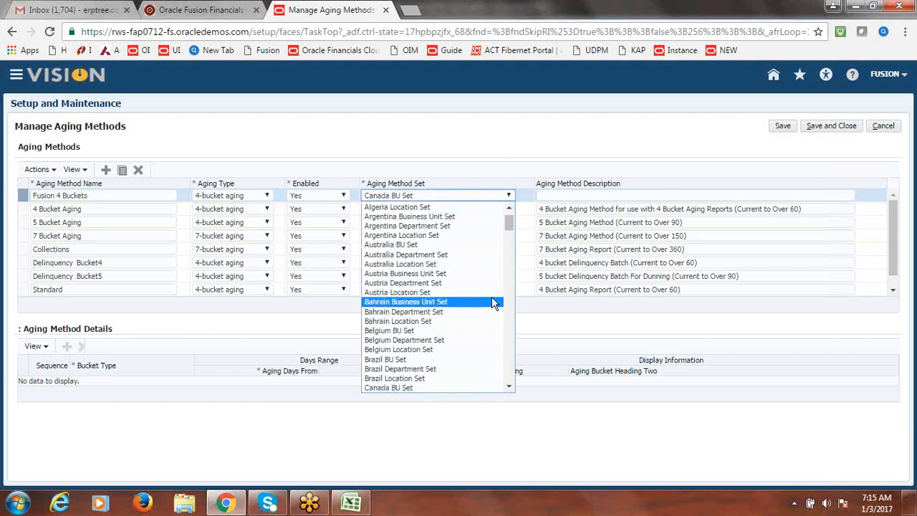
{"action": "left_click_drag", "start_coordinate": [511, 223], "coordinate": [511, 234]}
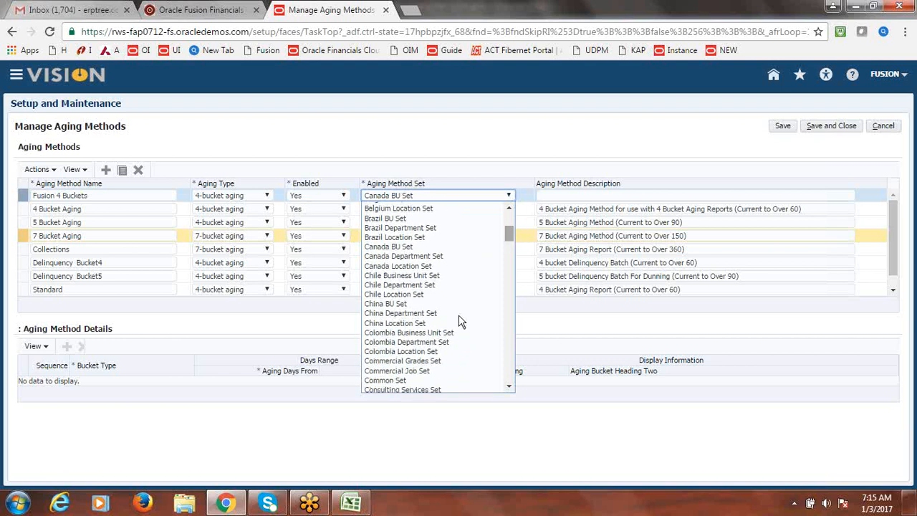
{"action": "left_click", "coordinate": [399, 380]}
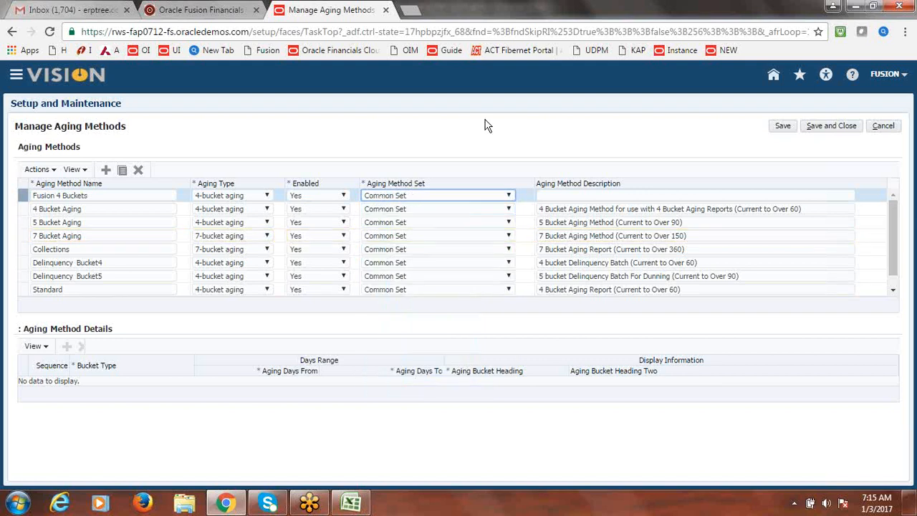
- Copy the name Fusion 4 Buckets into the method's description and save the aging methods
{"action": "left_click", "coordinate": [134, 192]}
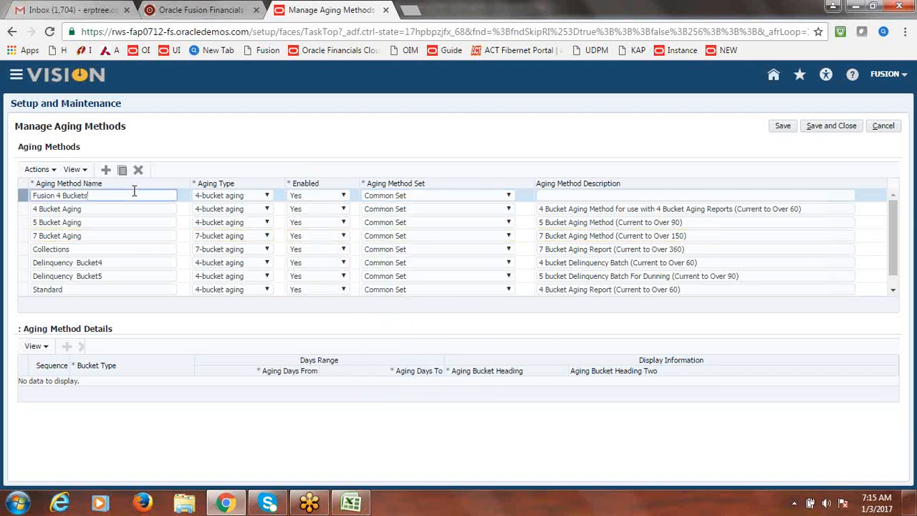
{"action": "triple_click", "coordinate": [134, 192]}
{"action": "key", "text": "ctrl+c"}
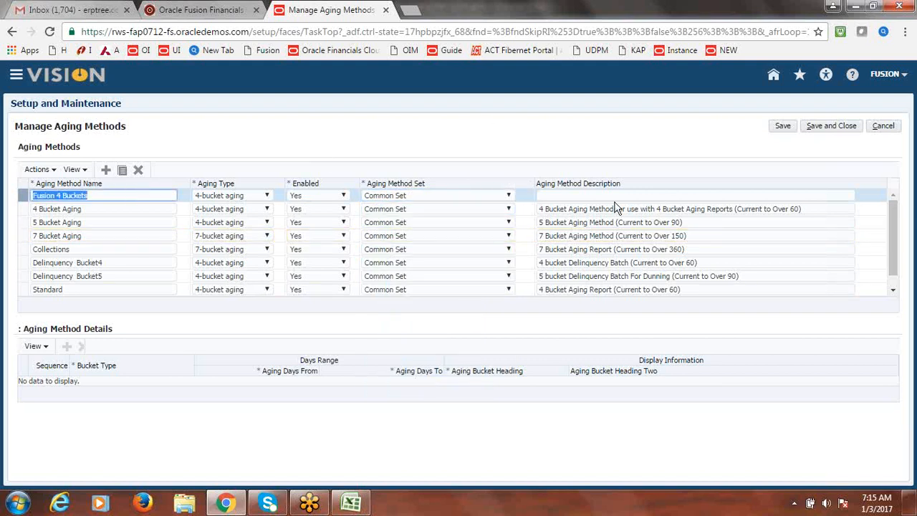
{"action": "left_click", "coordinate": [590, 195]}
{"action": "key", "text": "ctrl+v"}
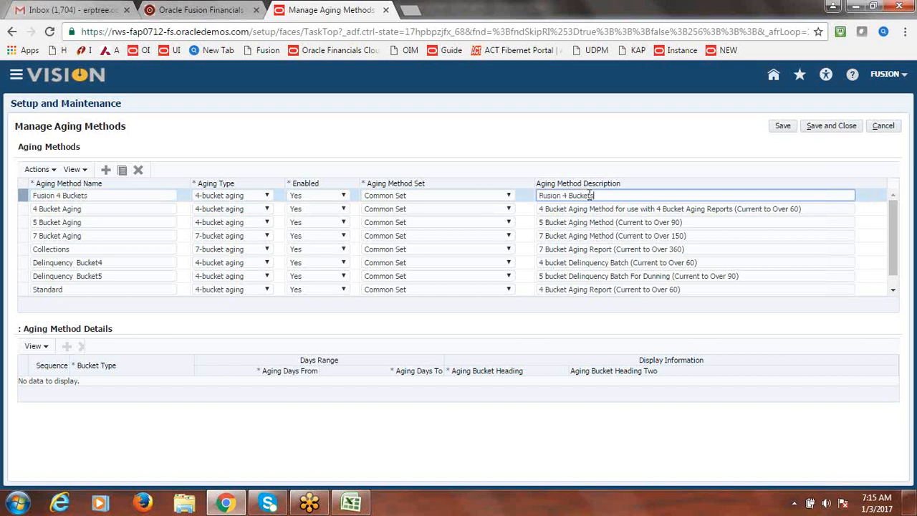
{"action": "left_click", "coordinate": [634, 154]}
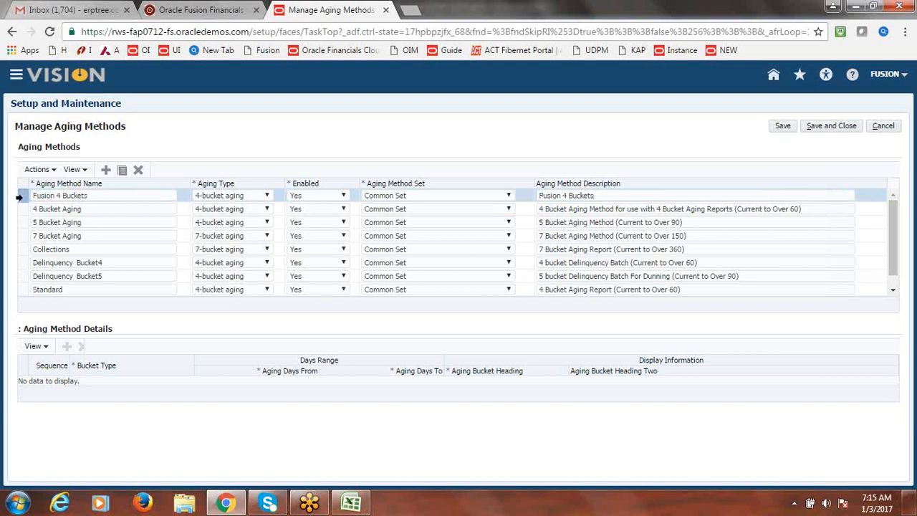
{"action": "left_click", "coordinate": [786, 128]}
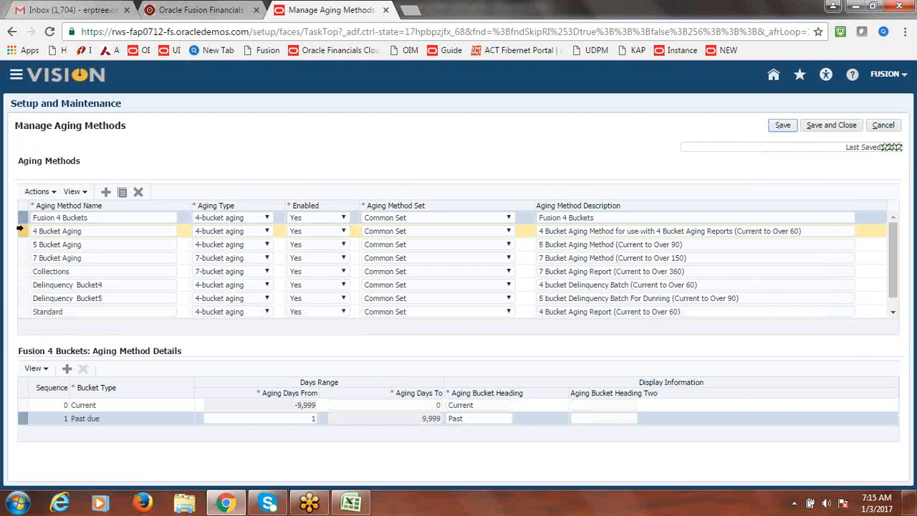
- Examine the day ranges and headings of the default Current and Past due buckets in Fusion 4 Buckets
{"action": "left_click", "coordinate": [23, 218]}
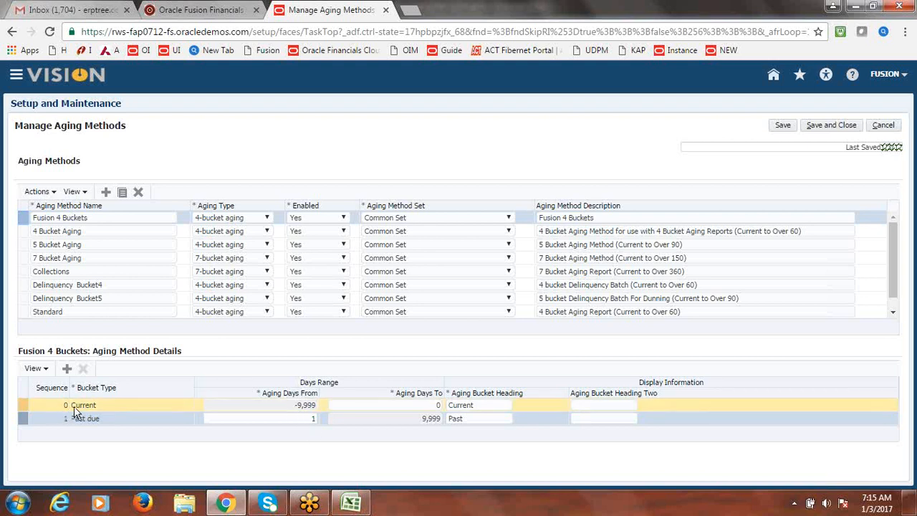
{"action": "left_click", "coordinate": [312, 420]}
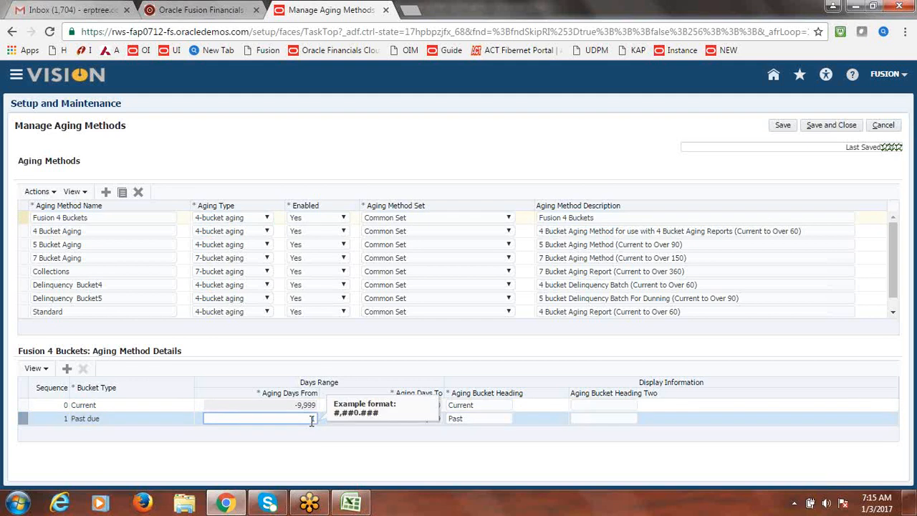
{"action": "type", "text": "1"}
{"action": "left_click", "coordinate": [470, 421]}
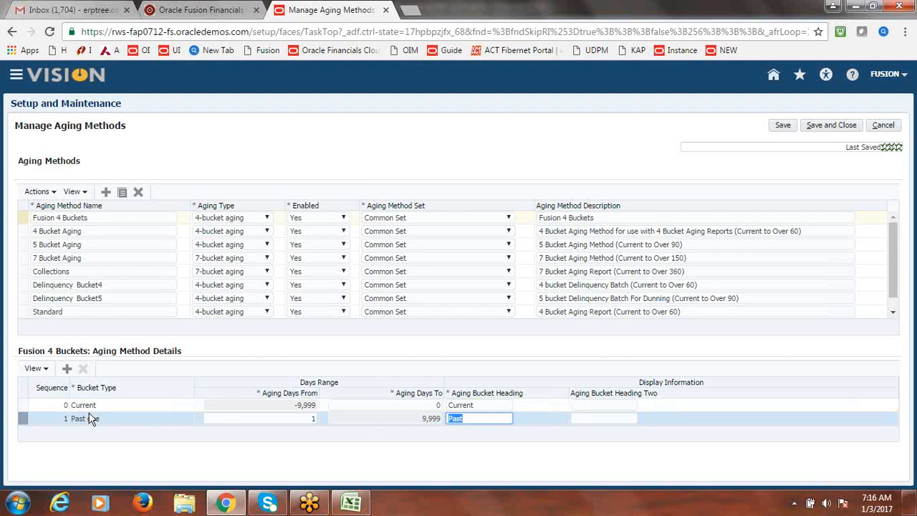
{"action": "left_click", "coordinate": [20, 419]}
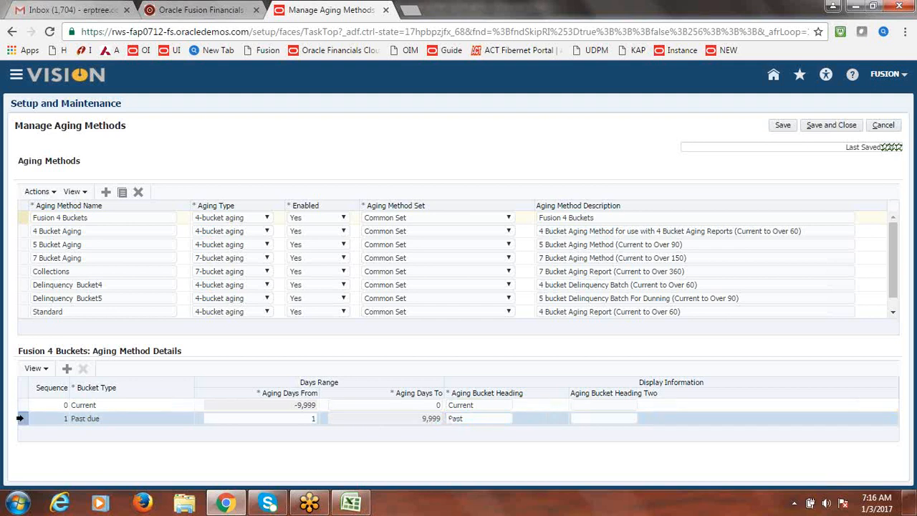
{"action": "double_click", "coordinate": [297, 422]}
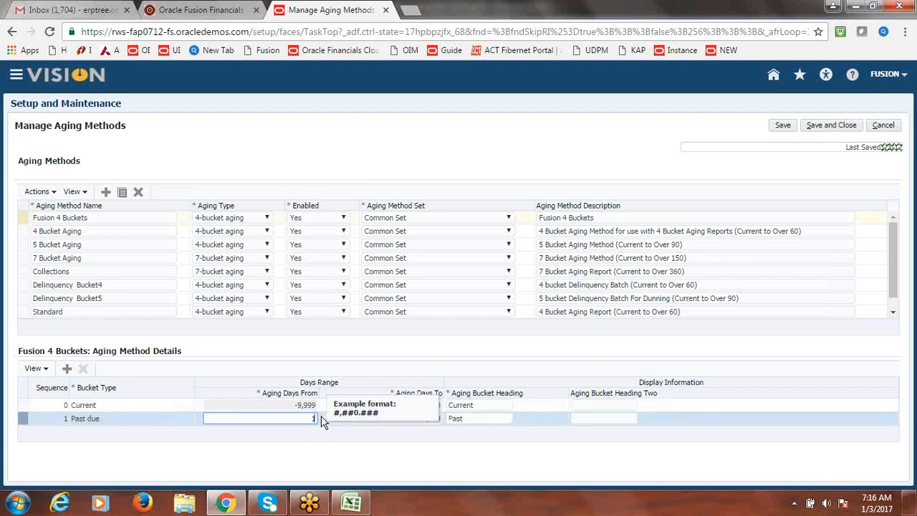
{"action": "key", "text": "Tab"}
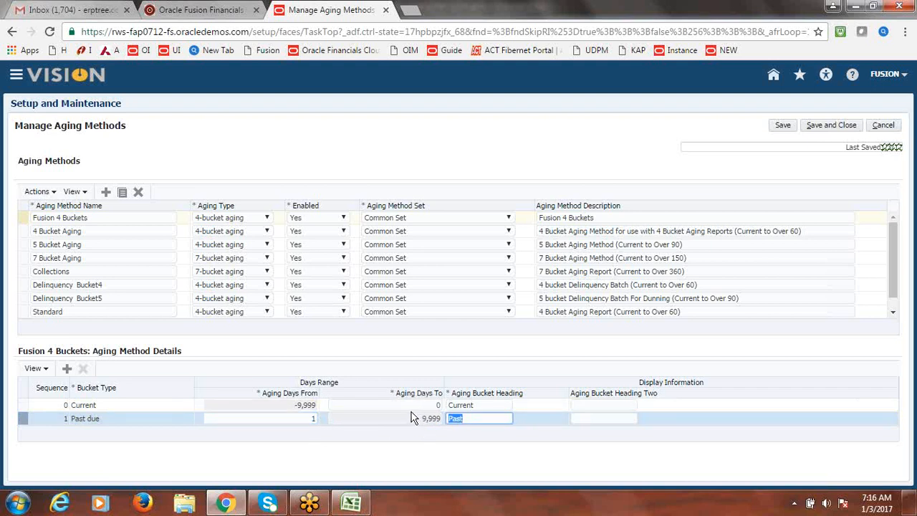
- Add another past due bucket, and give the first one an end day of 10 and the heading "1-10 Past Due"
{"action": "left_click", "coordinate": [69, 372]}
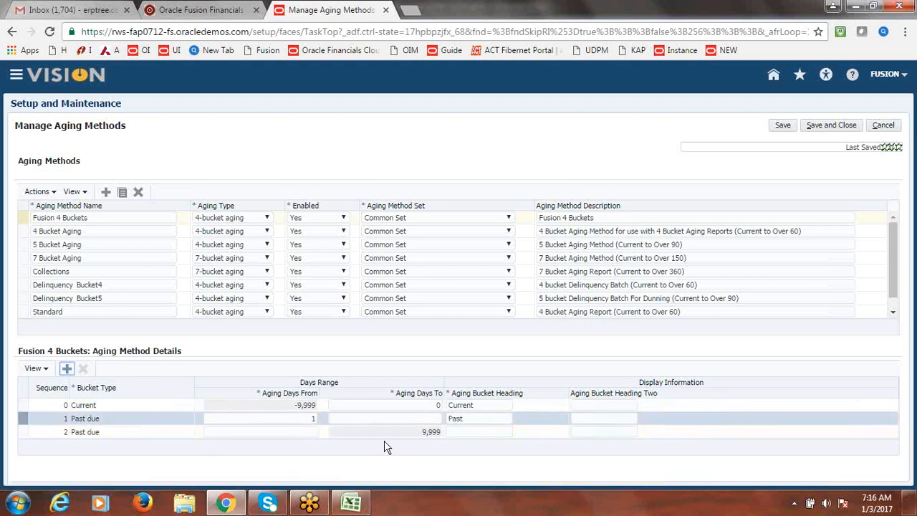
{"action": "left_click", "coordinate": [308, 418]}
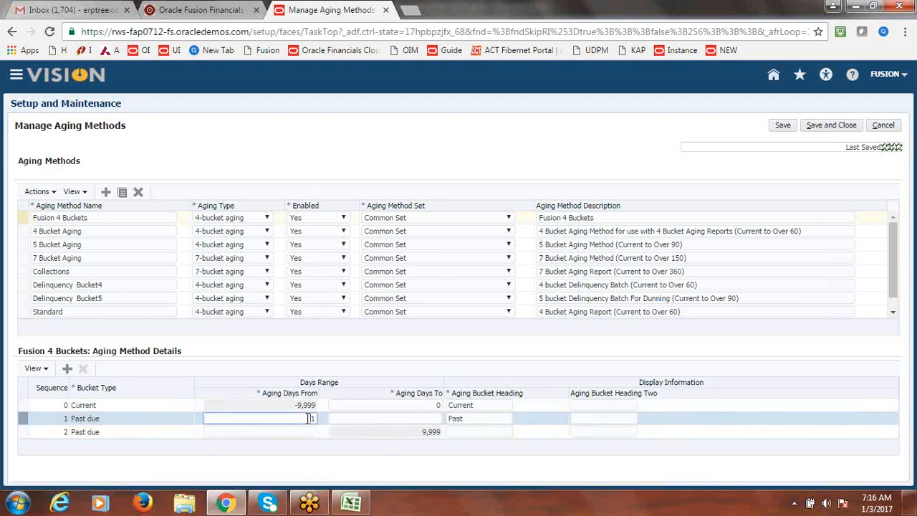
{"action": "left_click", "coordinate": [433, 421]}
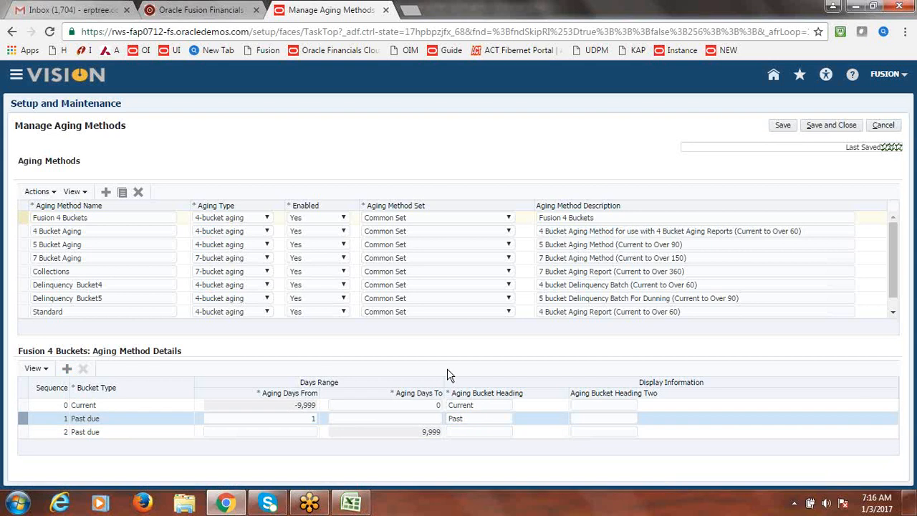
{"action": "left_click", "coordinate": [404, 420]}
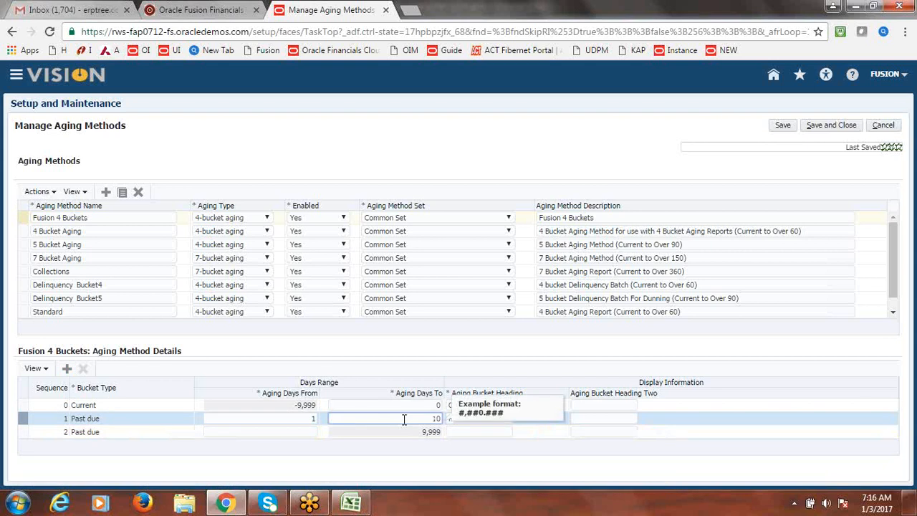
{"action": "key", "text": "Tab"}
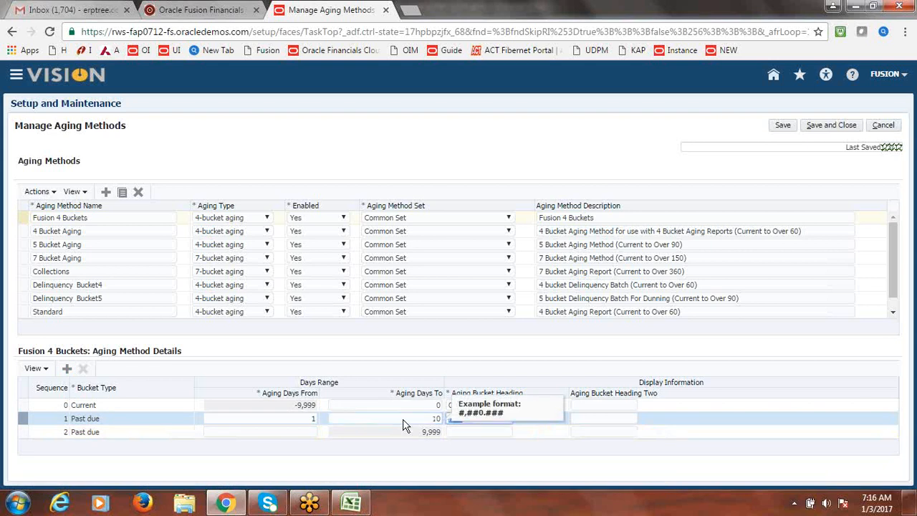
{"action": "left_click", "coordinate": [450, 422]}
{"action": "type", "text": "1-10"}
{"action": "left_click", "coordinate": [501, 418]}
{"action": "type", "text": "Due"}
- Add another bucket row and set the sequence 2 bucket to days 11 to 20 with the heading "11-20 Past Due"
{"action": "left_click", "coordinate": [67, 370]}
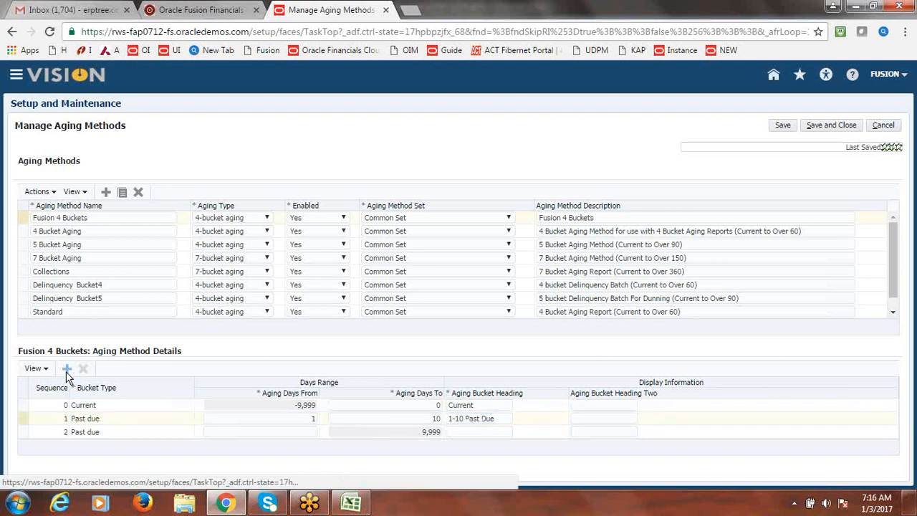
{"action": "left_click", "coordinate": [306, 432]}
{"action": "type", "text": "11"}
{"action": "key", "text": "Tab"}
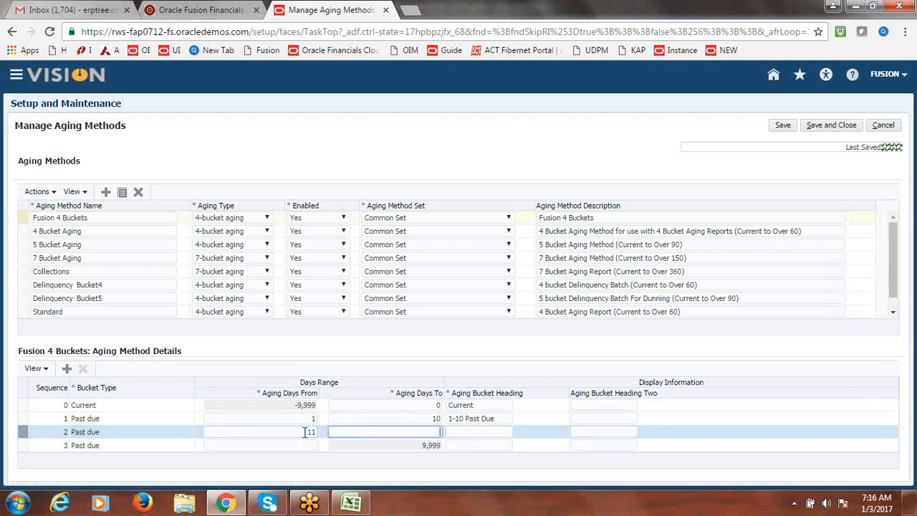
{"action": "type", "text": "20"}
{"action": "key", "text": "Tab"}
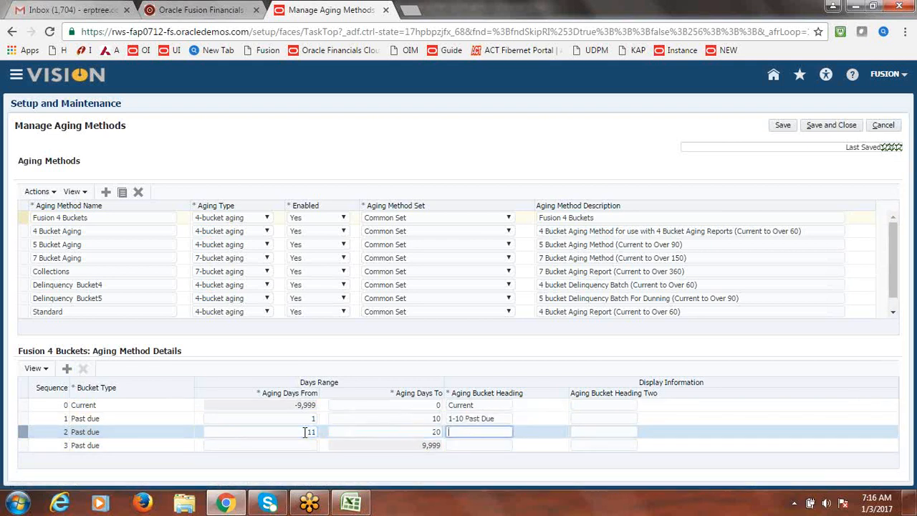
{"action": "type", "text": "11-20 Past Due"}
- Add another bucket row and set the sequence 3 bucket to days 21 to 30 with the heading "21-30 Past Due"
{"action": "left_click", "coordinate": [68, 370]}
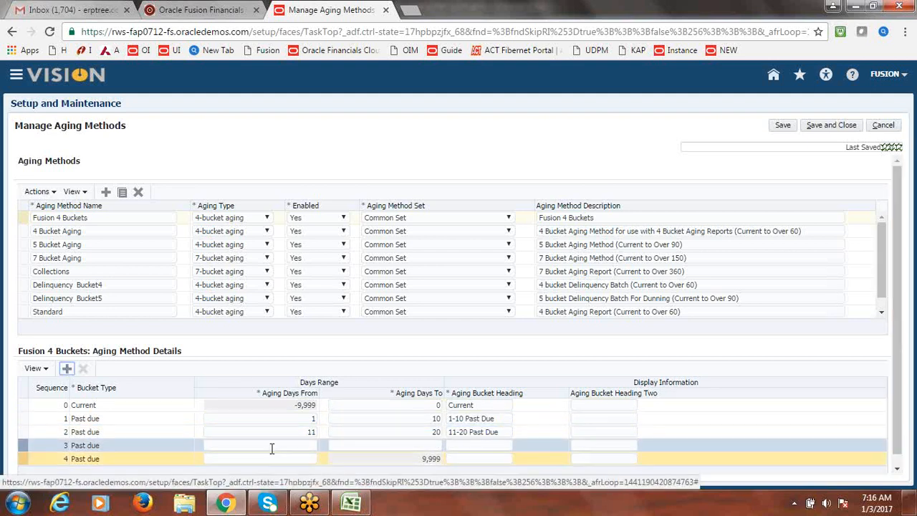
{"action": "left_click", "coordinate": [298, 445]}
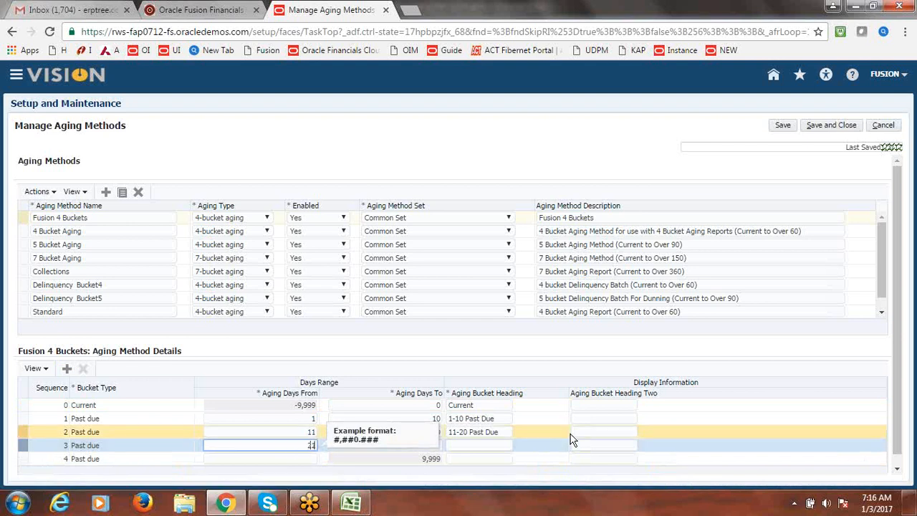
{"action": "key", "text": "Tab"}
{"action": "type", "text": "30"}
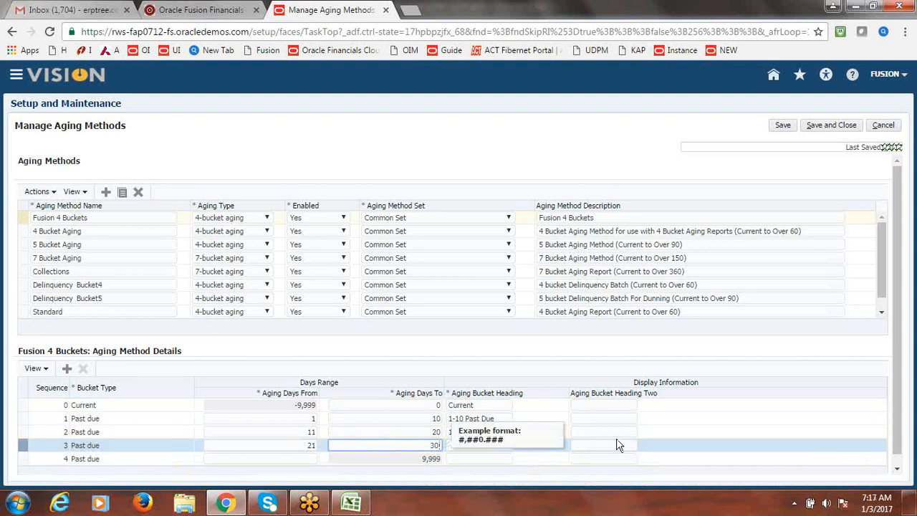
{"action": "key", "text": "Tab"}
{"action": "type", "text": "21"}
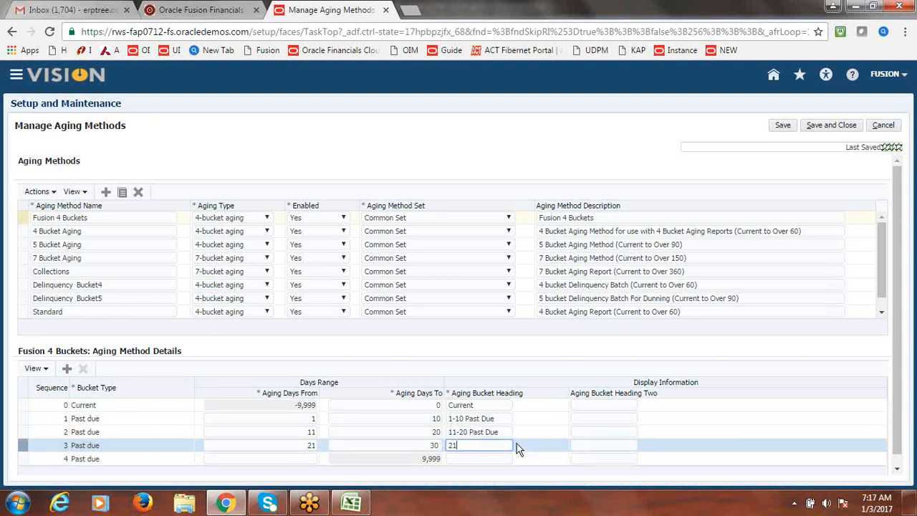
{"action": "type", "text": "-30 Past Due"}
- Add another bucket row and set the sequence 4 bucket to days 31 to 60 with the heading "31-60 Past Due"
{"action": "left_click", "coordinate": [69, 369]}
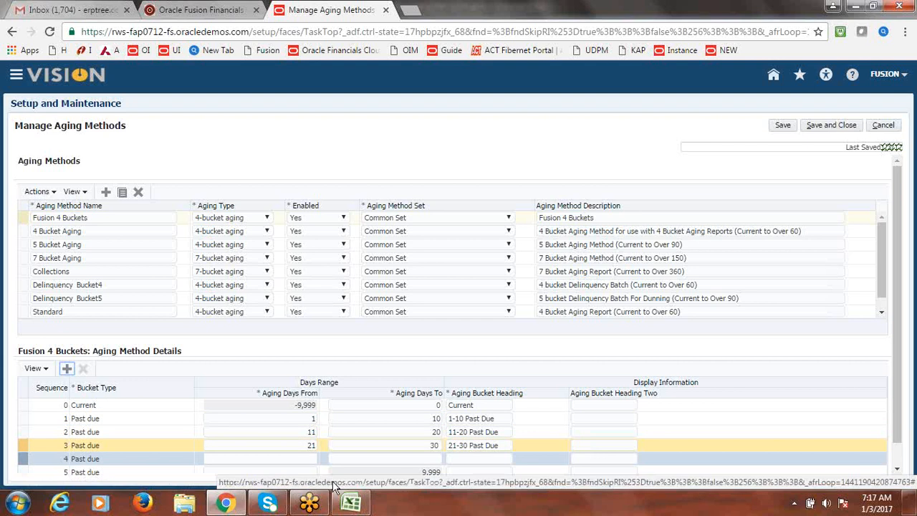
{"action": "left_click", "coordinate": [313, 458]}
{"action": "type", "text": "31"}
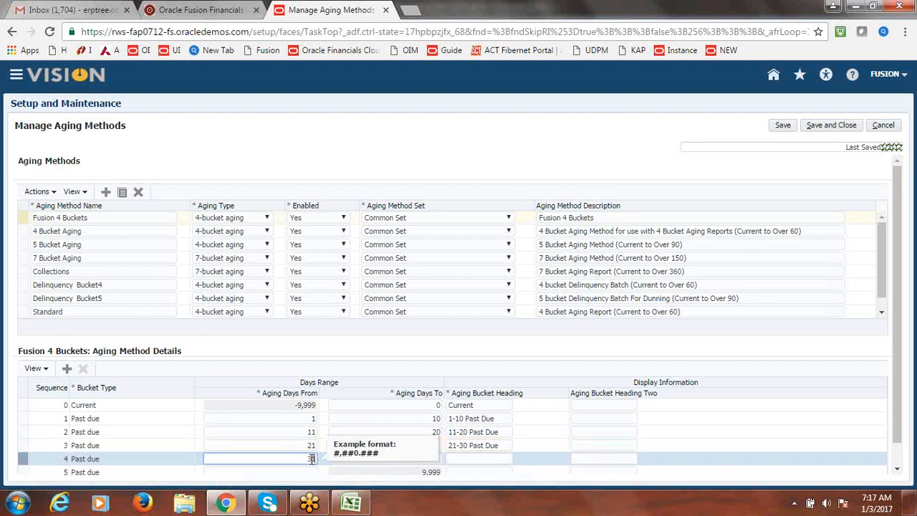
{"action": "key", "text": "Tab"}
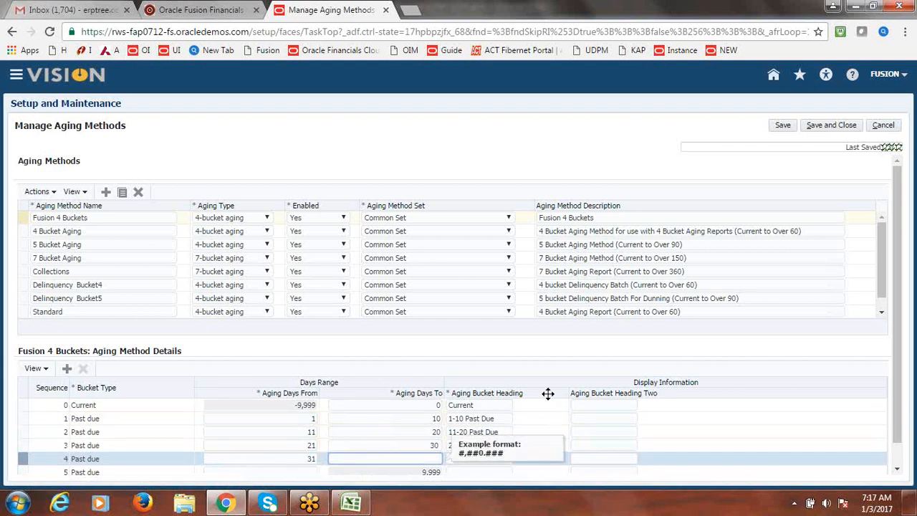
{"action": "type", "text": "60"}
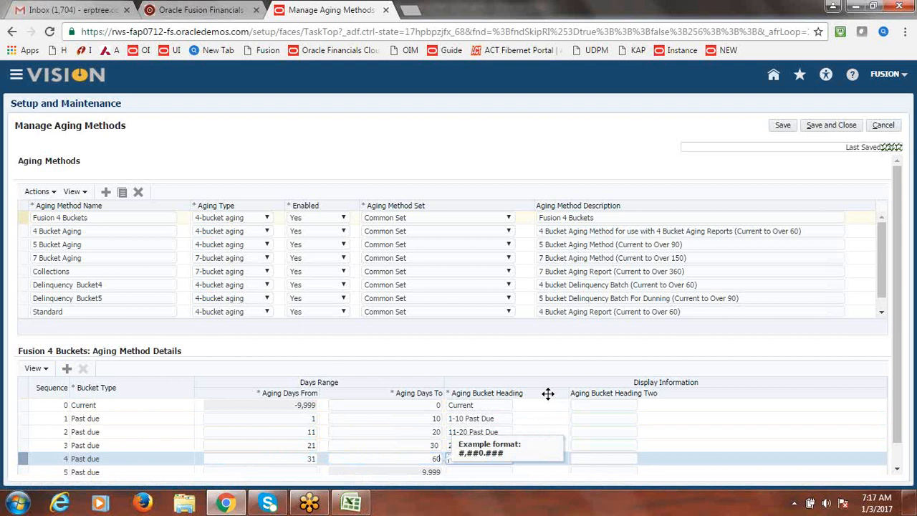
{"action": "key", "text": "Tab"}
{"action": "type", "text": "31"}
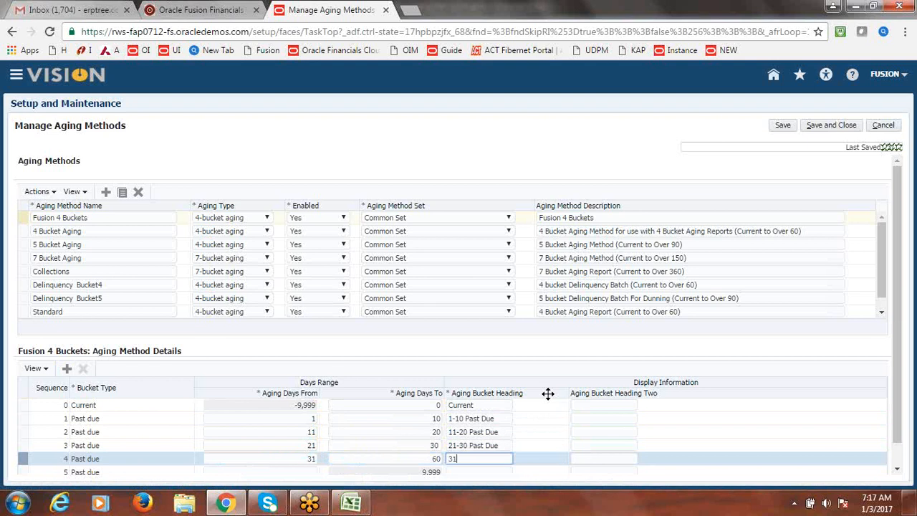
{"action": "type", "text": "-60 Past Due"}
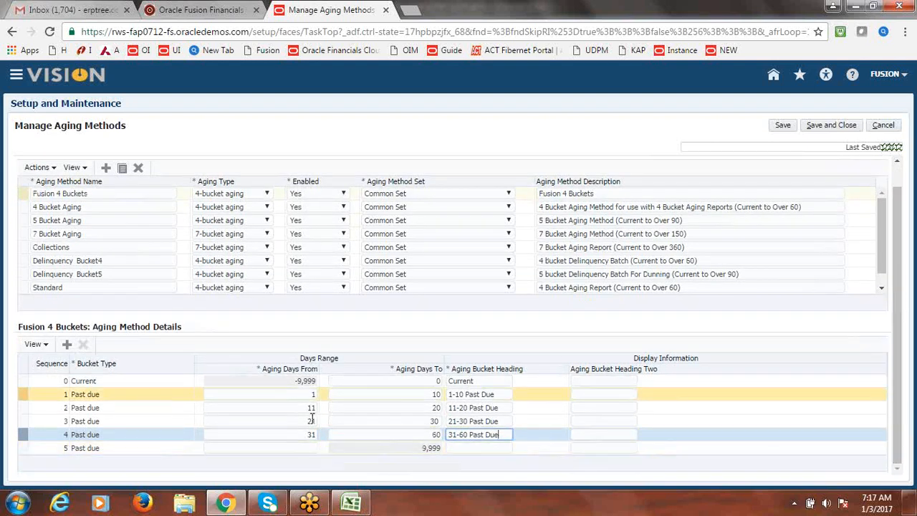
- Delete the empty sequence 5 past due bucket, then save the aging methods and exit back to the Implementation Projects list
{"action": "left_click", "coordinate": [22, 448]}
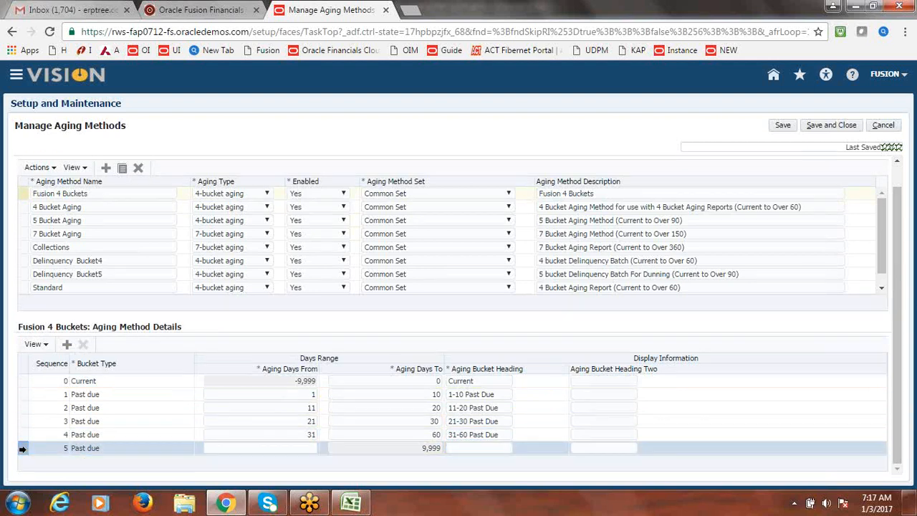
{"action": "key", "text": "Tab"}
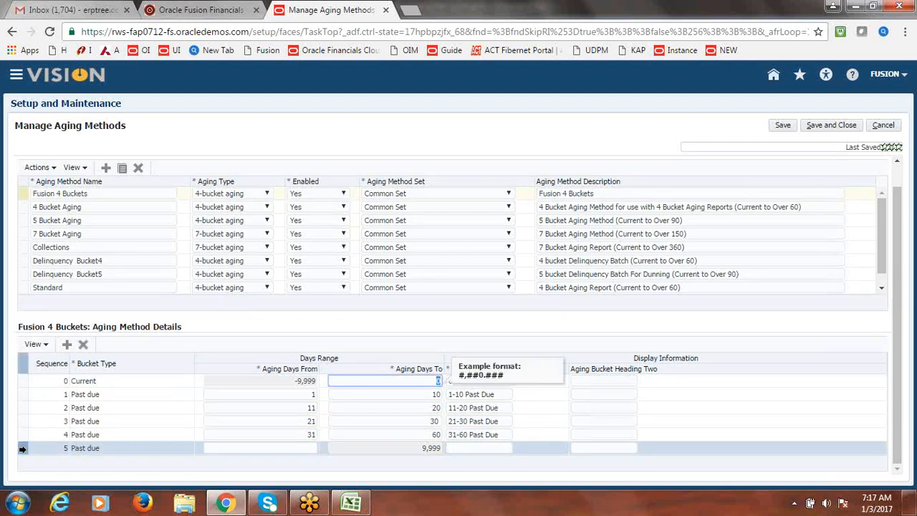
{"action": "left_click", "coordinate": [83, 347]}
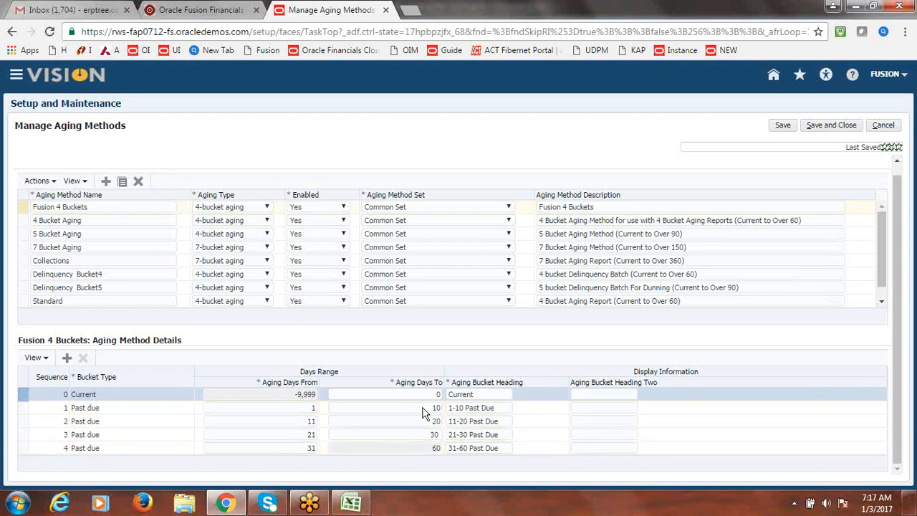
{"action": "left_click", "coordinate": [833, 124]}
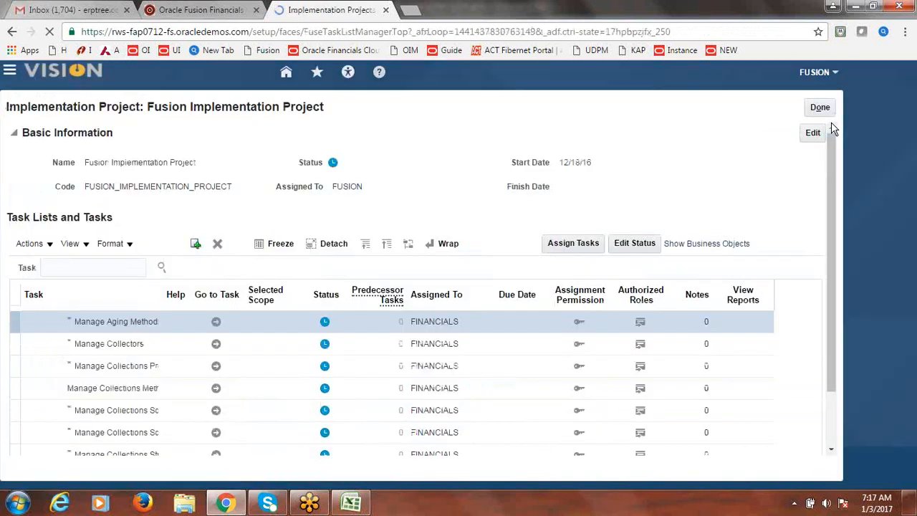
{"action": "left_click", "coordinate": [851, 105]}
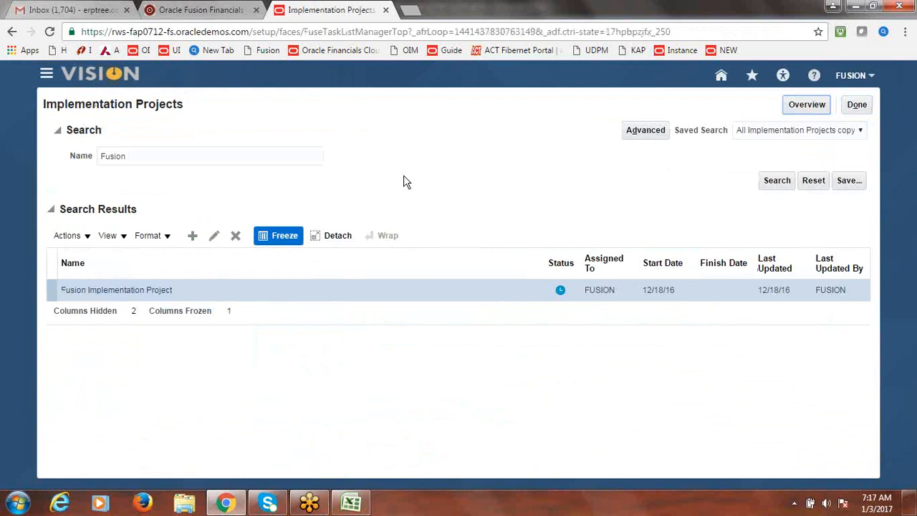
{"action": "left_click", "coordinate": [46, 75]}
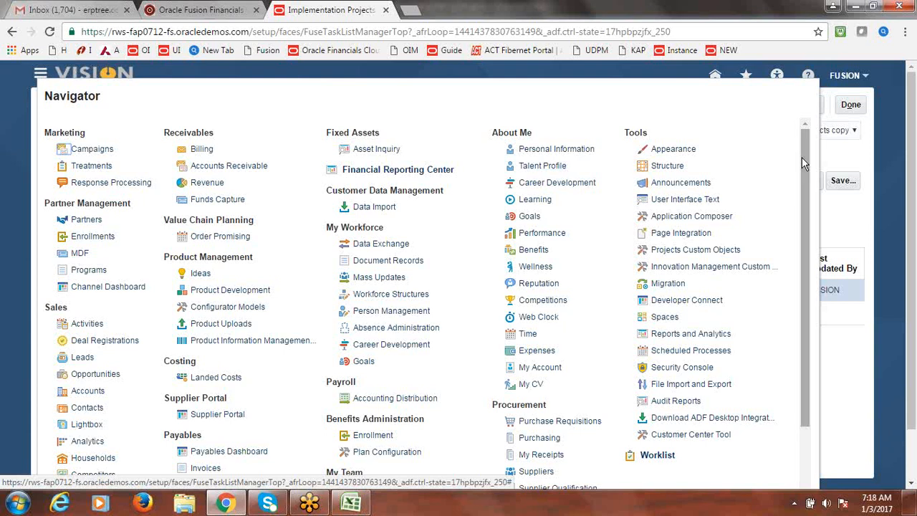
{"action": "mouse_move", "coordinate": [804, 157]}
{"action": "left_mouse_down"}
{"action": "mouse_move", "coordinate": [814, 234]}
{"action": "mouse_move", "coordinate": [812, 158]}
{"action": "left_mouse_up"}
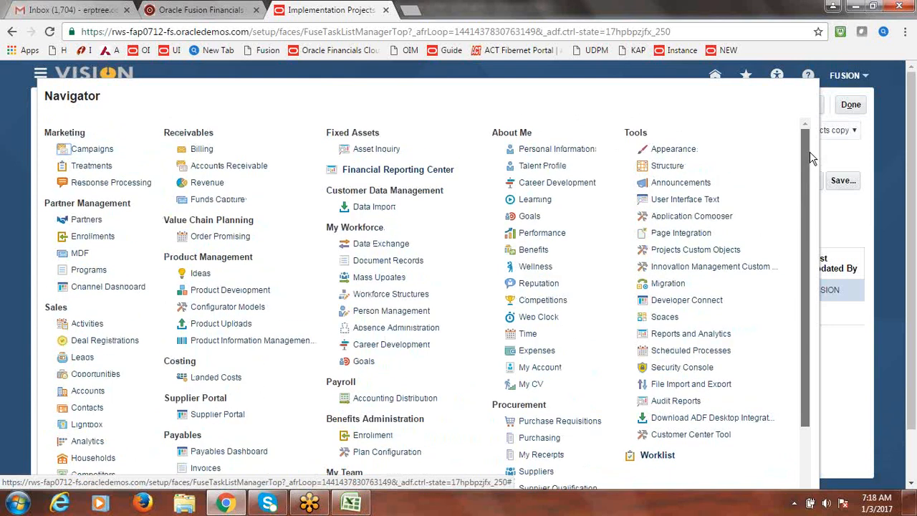
{"action": "left_click", "coordinate": [697, 356]}
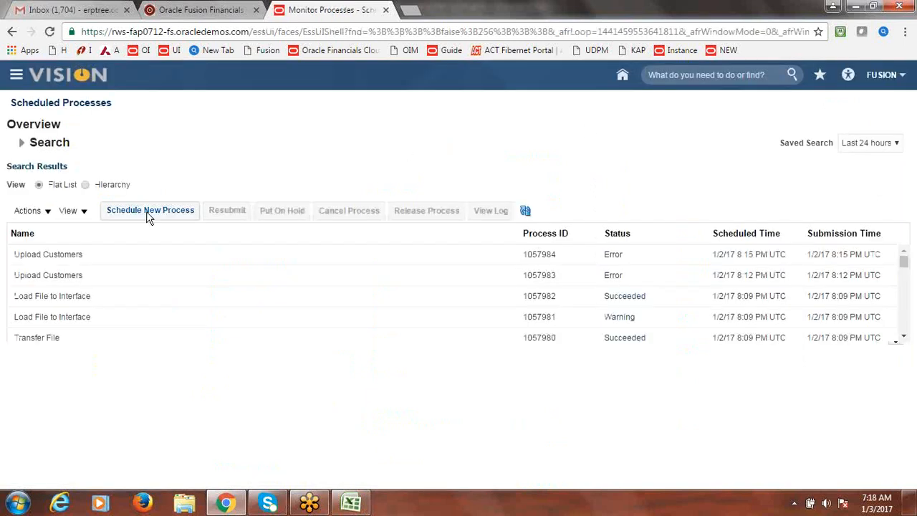
{"action": "left_click", "coordinate": [146, 213]}
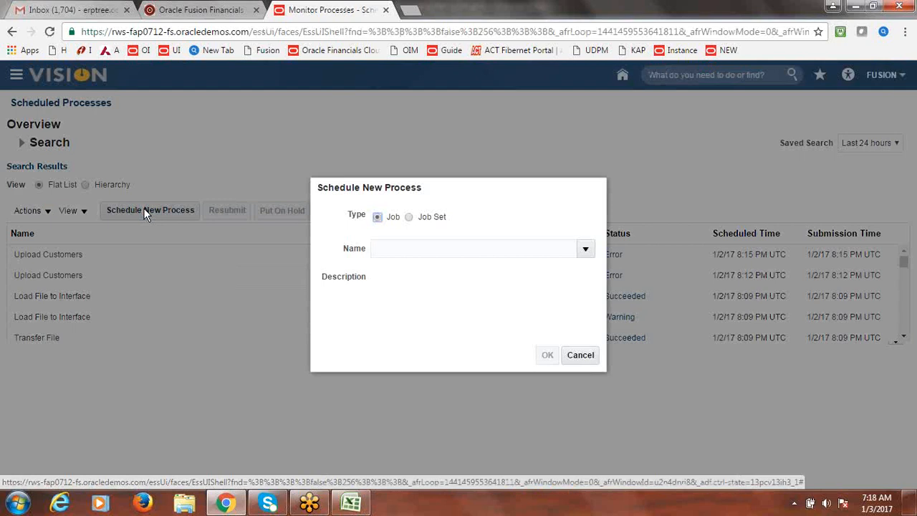
{"action": "left_click", "coordinate": [580, 355]}
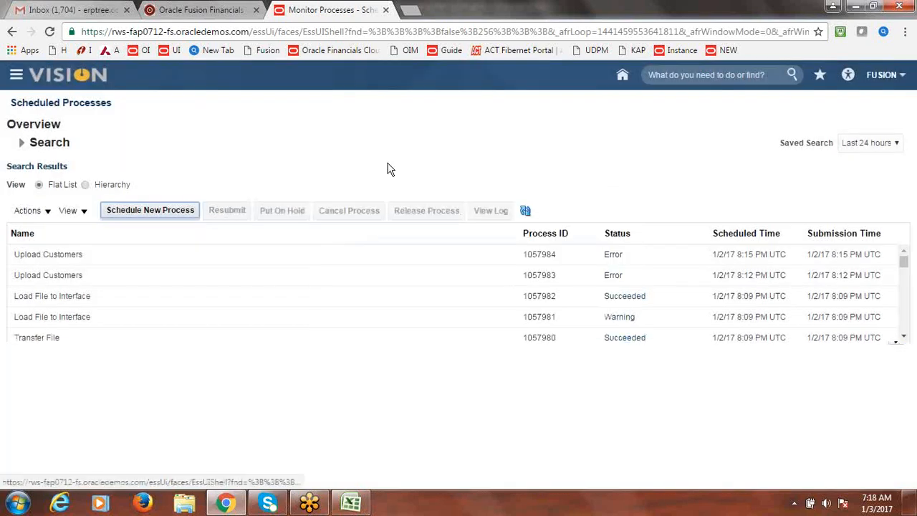
- Open the Create Accounting task from the Receivables Billing work area
{"action": "left_click", "coordinate": [16, 76]}
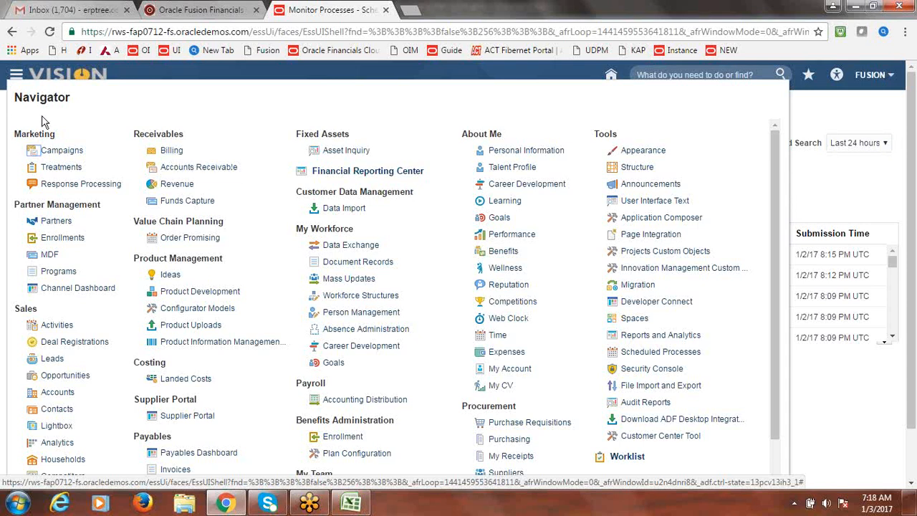
{"action": "left_click", "coordinate": [178, 149]}
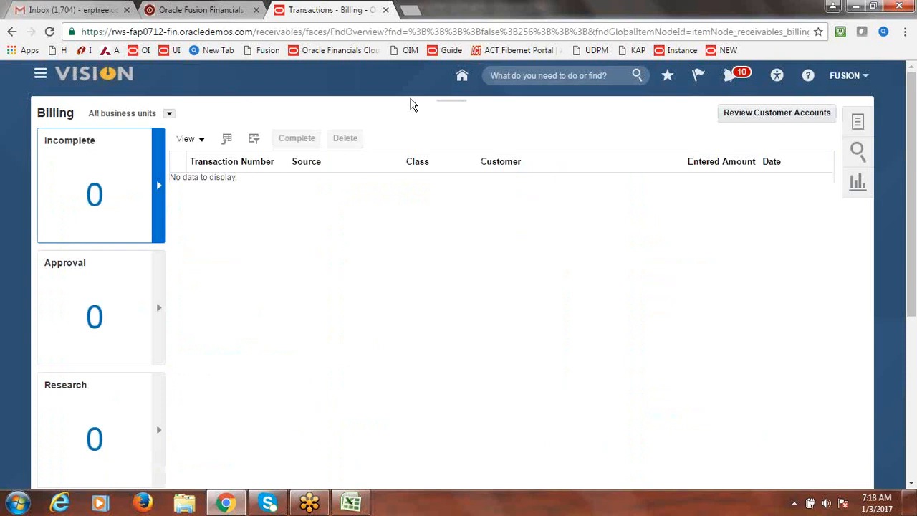
{"action": "left_click", "coordinate": [859, 123]}
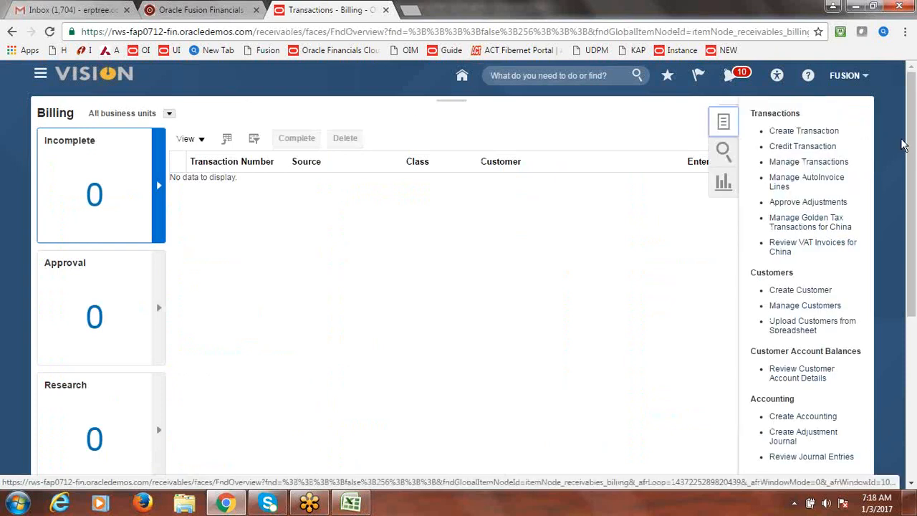
{"action": "left_click_drag", "start_coordinate": [914, 134], "coordinate": [915, 134]}
{"action": "scroll", "coordinate": [840, 308], "scroll_direction": "down", "scroll_amount": 2}
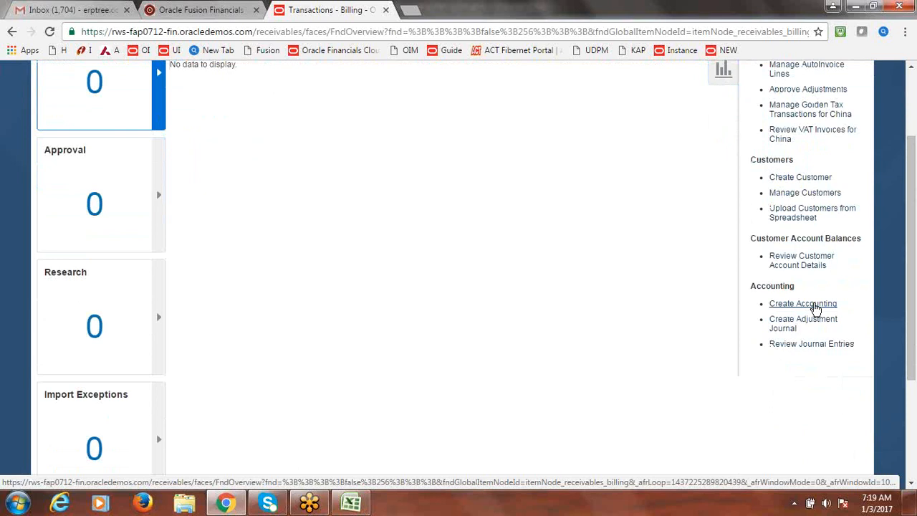
{"action": "left_click", "coordinate": [803, 304]}
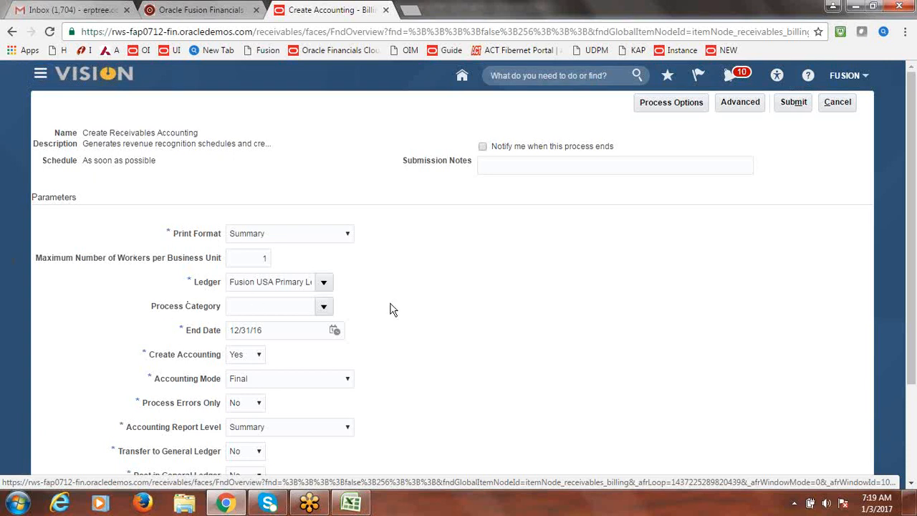
- Set Transfer to General Ledger to Yes for the Create Receivables Accounting process, and try to cancel the request
{"action": "left_click", "coordinate": [324, 306]}
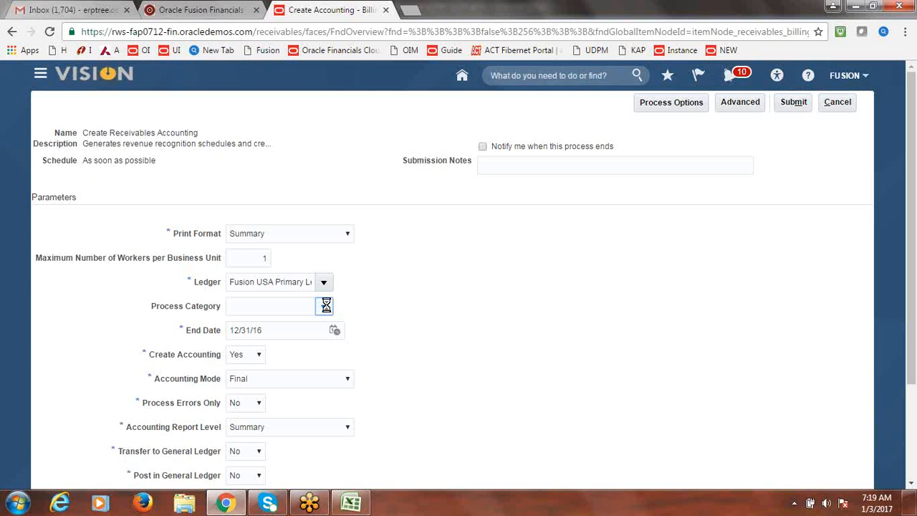
{"action": "left_click", "coordinate": [430, 294]}
{"action": "left_click_drag", "start_coordinate": [909, 247], "coordinate": [914, 340]}
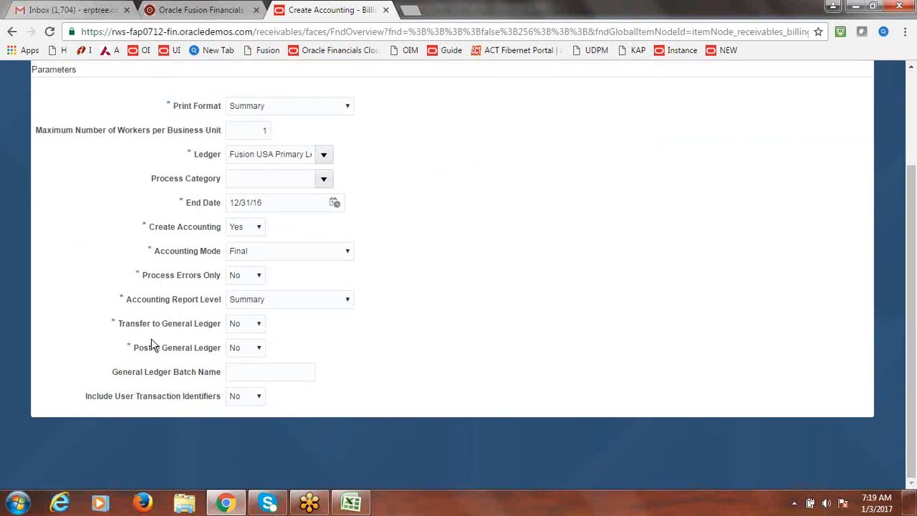
{"action": "left_click", "coordinate": [259, 327]}
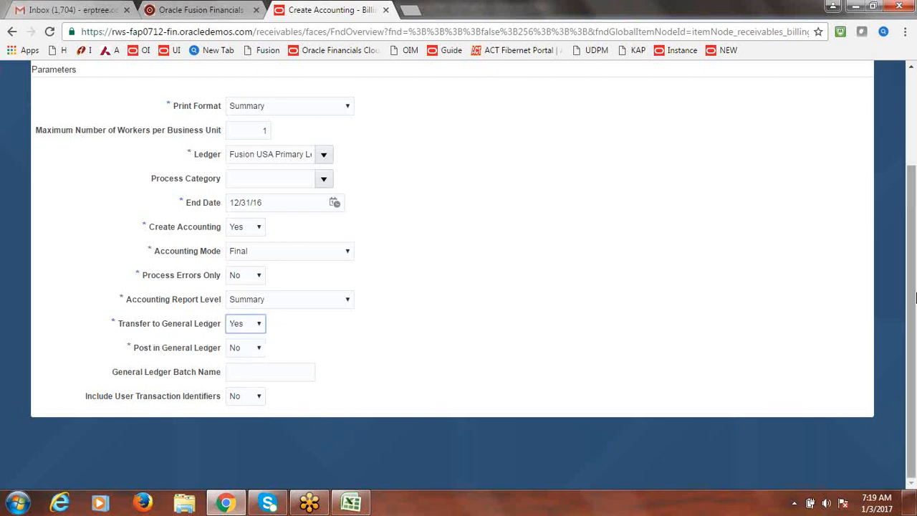
{"action": "scroll", "coordinate": [914, 327], "scroll_direction": "up", "scroll_amount": 2}
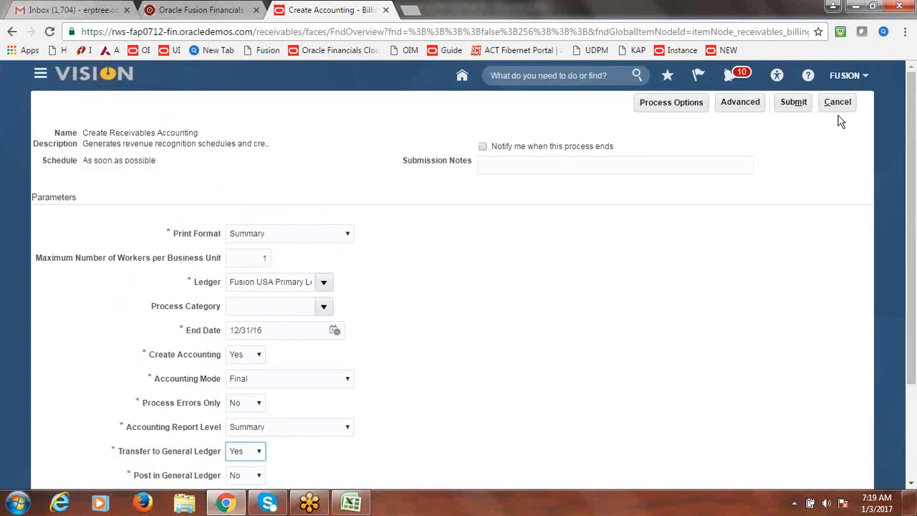
{"action": "left_click", "coordinate": [836, 103]}
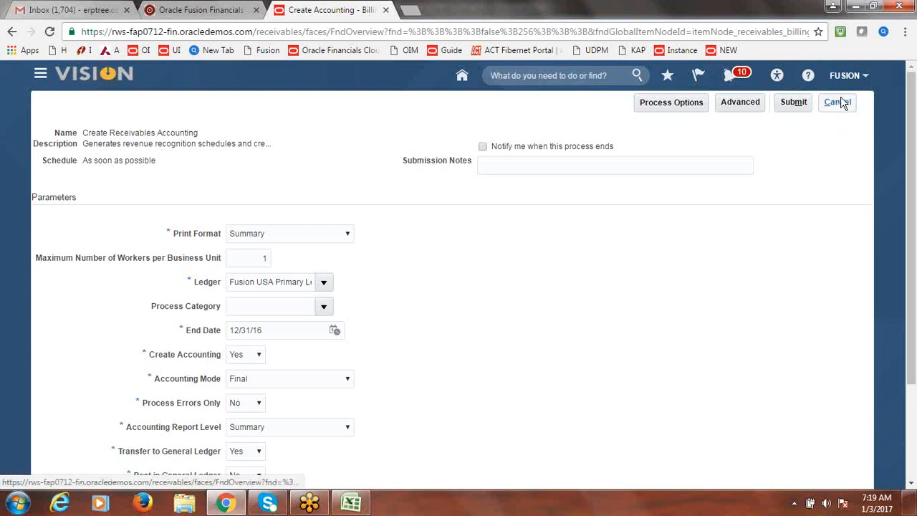
{"action": "left_click", "coordinate": [843, 103]}
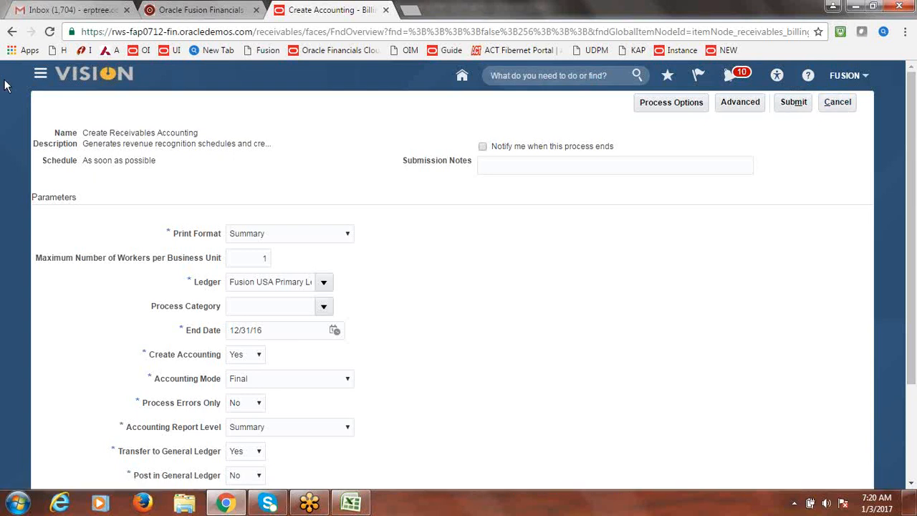
- Go to the Accounts Receivable work area, discarding the unsaved accounting request, and show its task list
{"action": "left_click", "coordinate": [40, 76]}
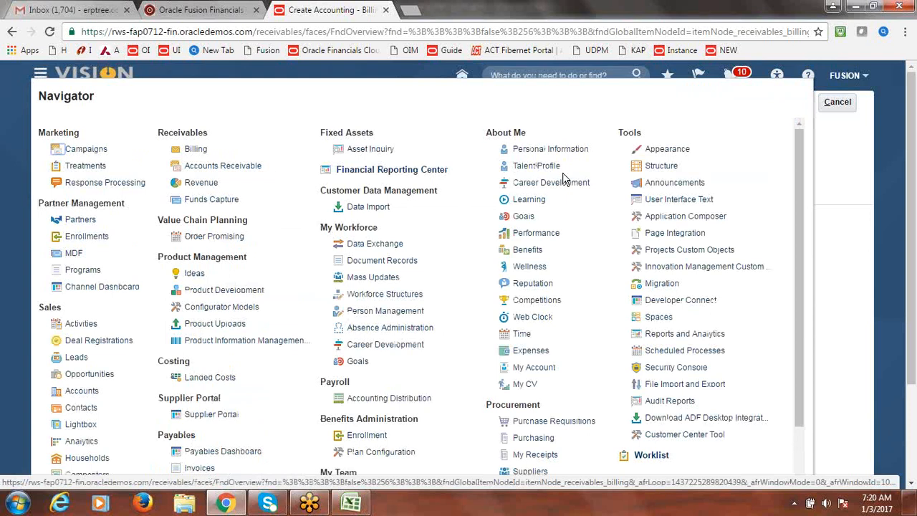
{"action": "left_click", "coordinate": [203, 166]}
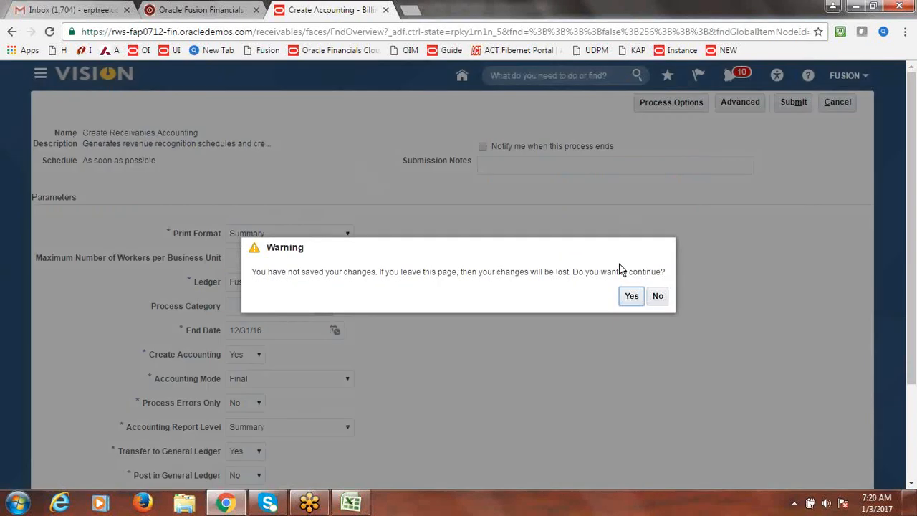
{"action": "left_click", "coordinate": [632, 301]}
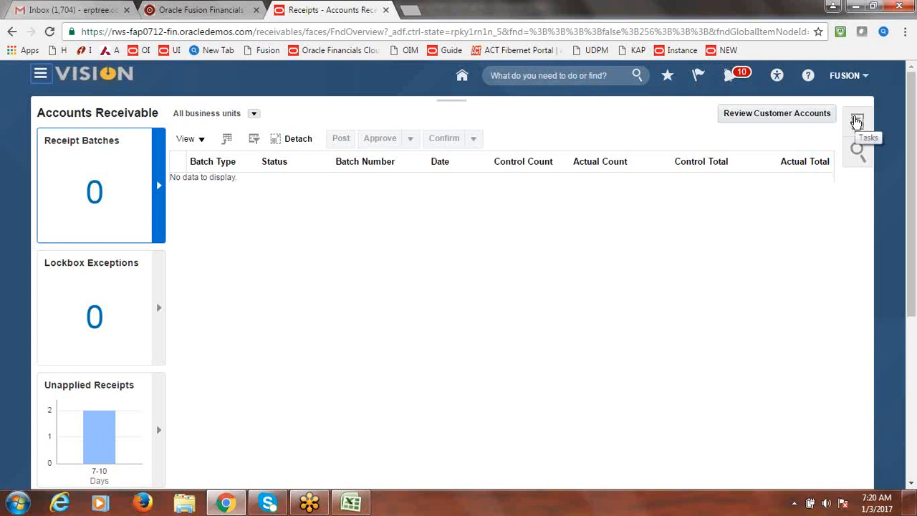
{"action": "left_click", "coordinate": [857, 122]}
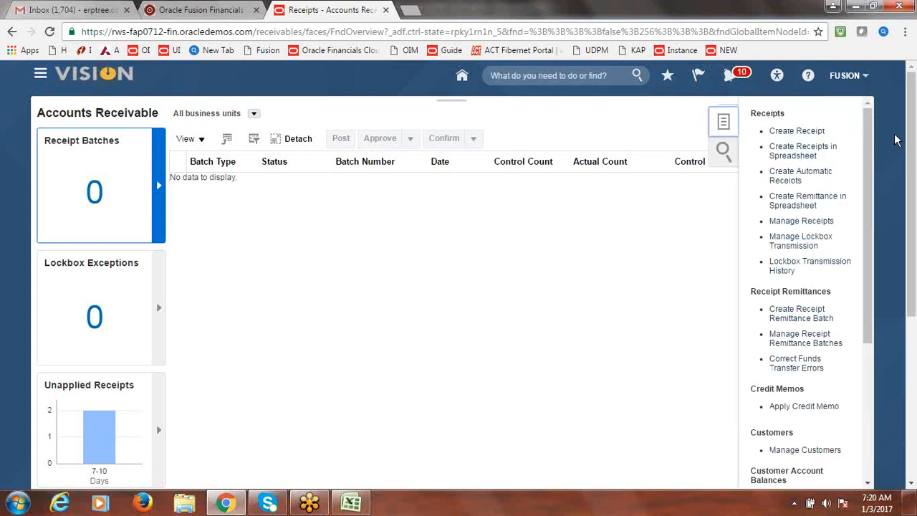
- Open the Receivables accounting period statuses of Fusion USA Primary Ledger from the Manage Accounting Periods task
{"action": "left_click_drag", "start_coordinate": [912, 141], "coordinate": [914, 182]}
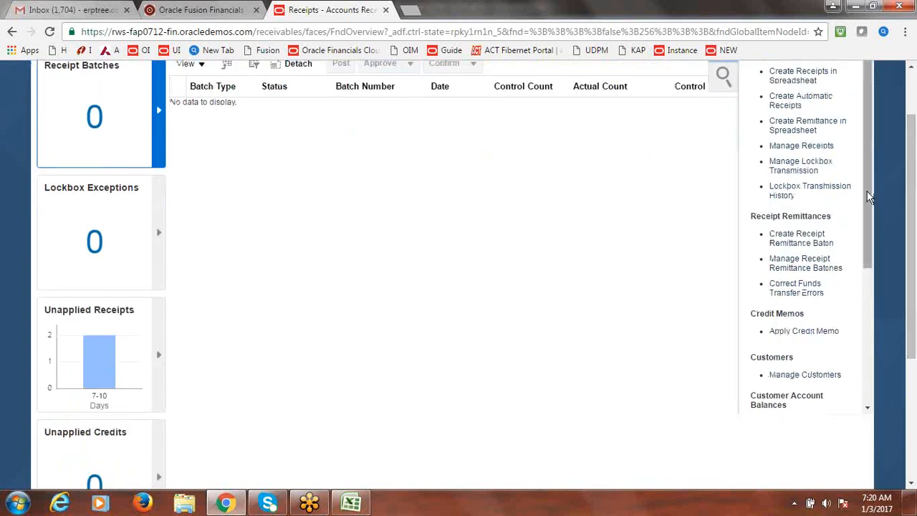
{"action": "scroll", "coordinate": [874, 250], "scroll_direction": "down", "scroll_amount": 4}
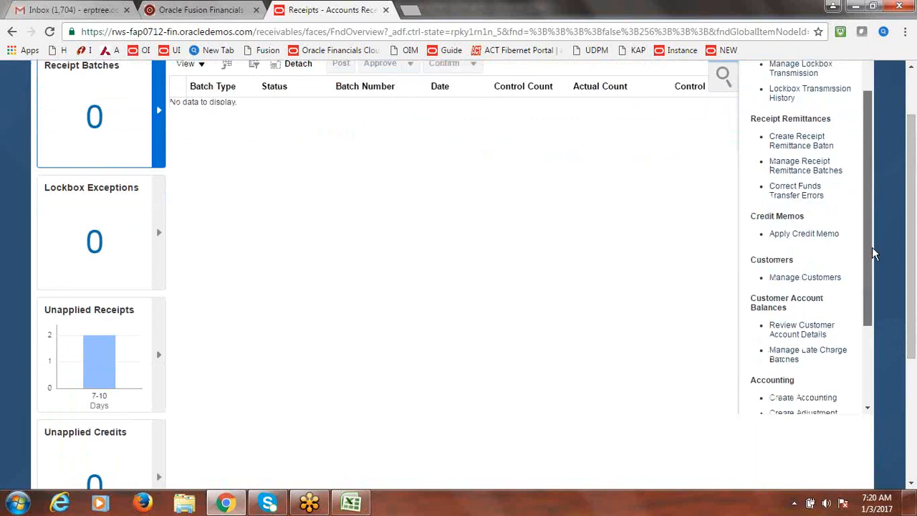
{"action": "left_click_drag", "start_coordinate": [883, 298], "coordinate": [886, 333]}
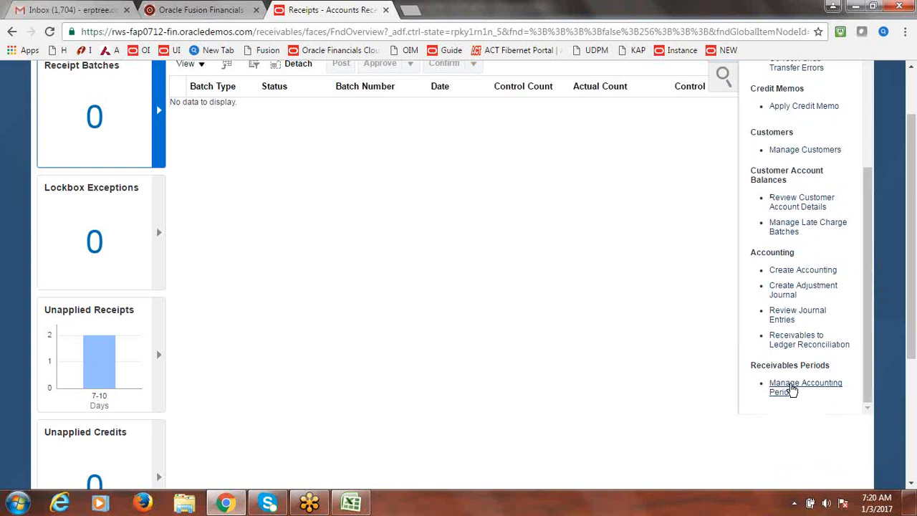
{"action": "left_click", "coordinate": [793, 388]}
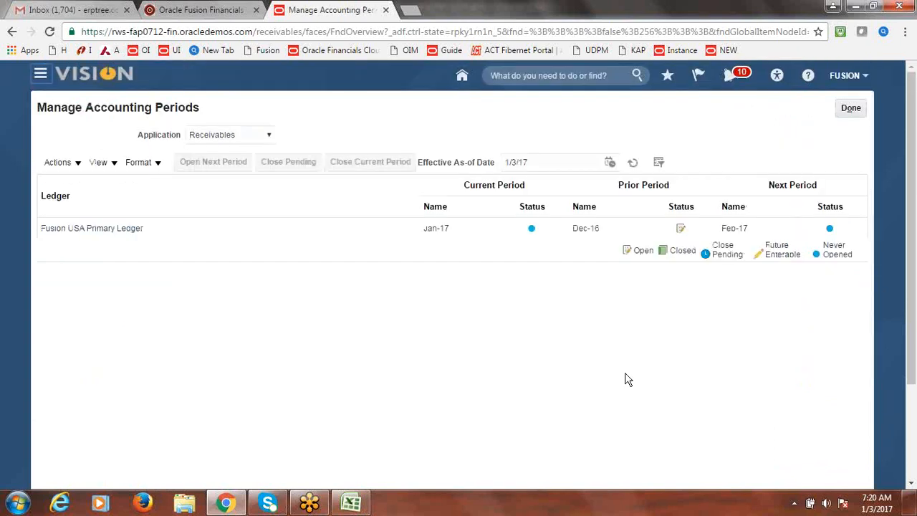
{"action": "left_click", "coordinate": [148, 230]}
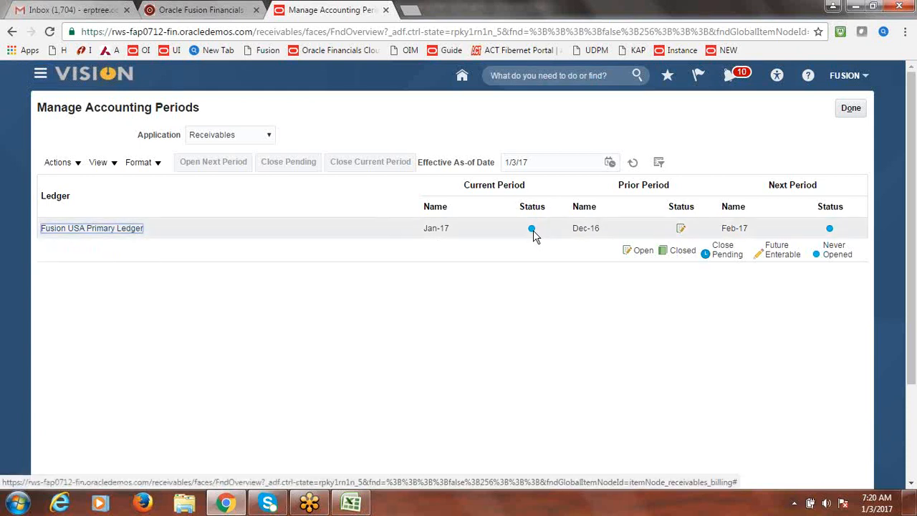
{"action": "mouse_move", "coordinate": [531, 235]}
{"action": "left_click", "coordinate": [96, 229]}
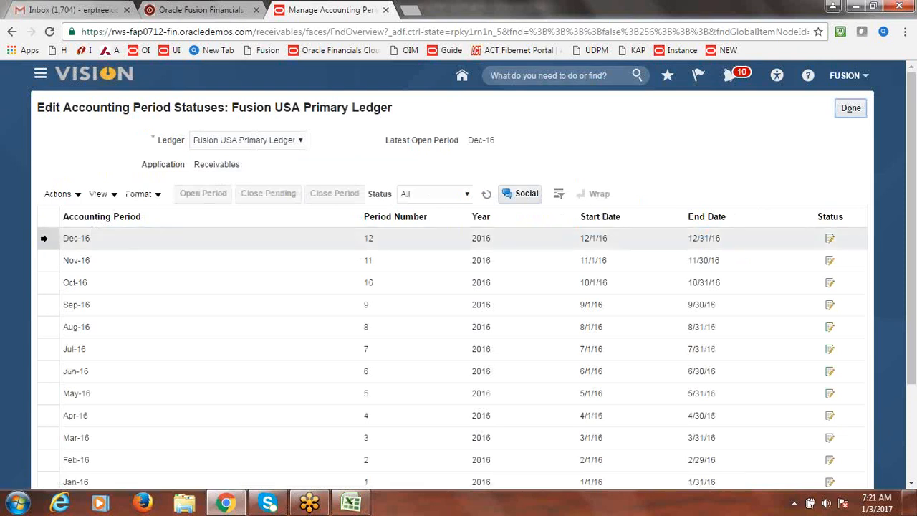
- Open the Receivables target period Jan-17 for Fusion USA Primary Ledger, accepting the opening of earlier periods
{"action": "left_click", "coordinate": [78, 196]}
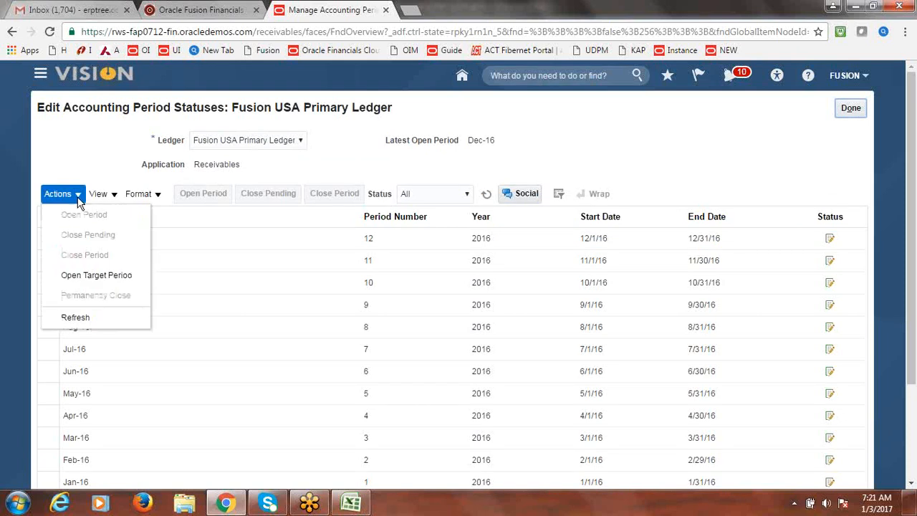
{"action": "left_click", "coordinate": [105, 275]}
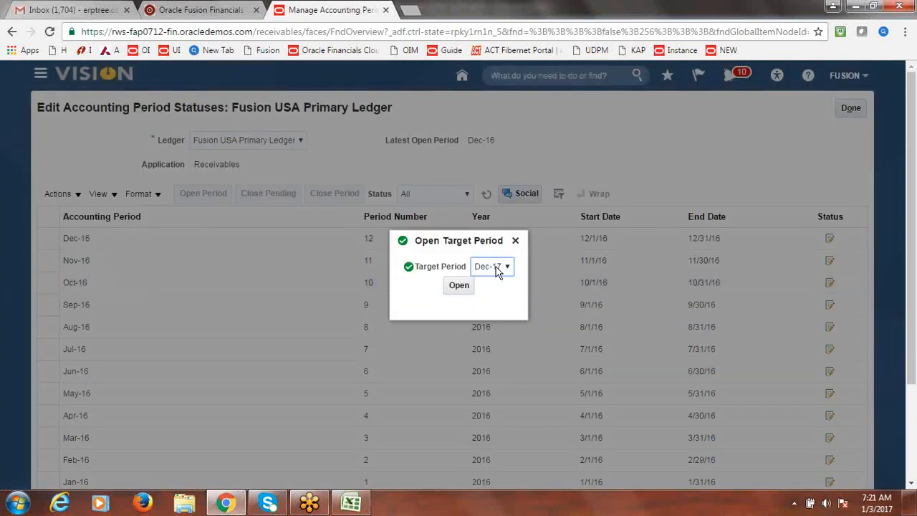
{"action": "left_click", "coordinate": [500, 268]}
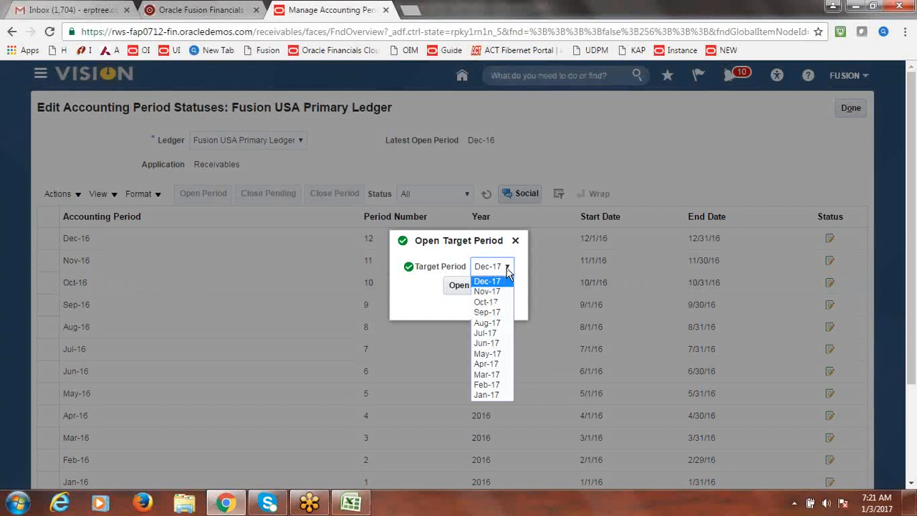
{"action": "left_click", "coordinate": [492, 395]}
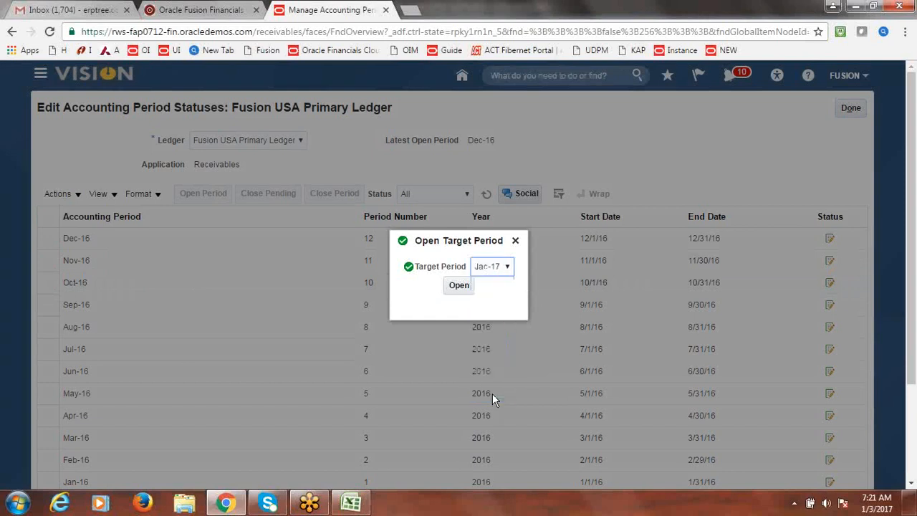
{"action": "left_click", "coordinate": [459, 286]}
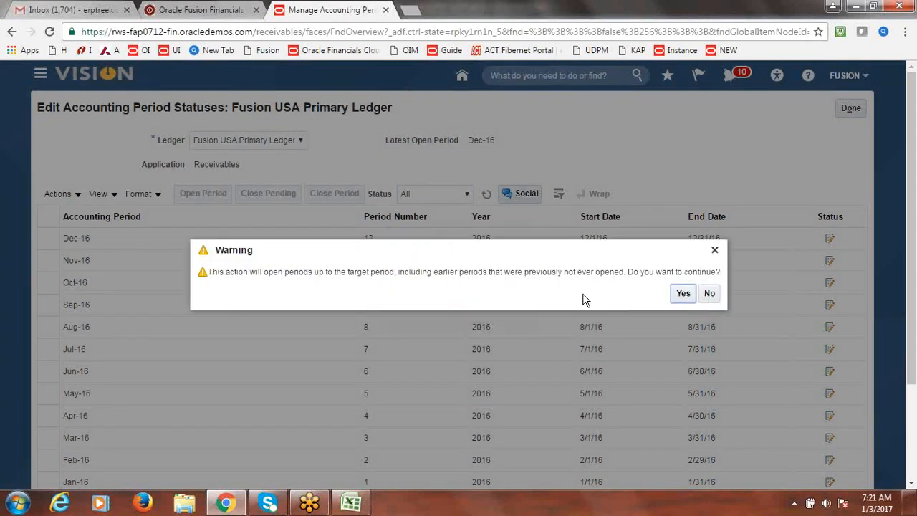
{"action": "left_click", "coordinate": [683, 294]}
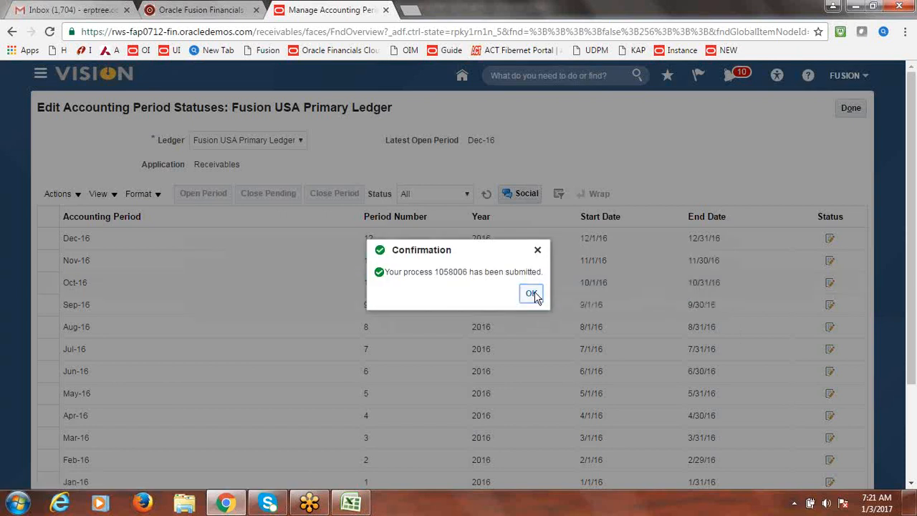
{"action": "left_click", "coordinate": [531, 293]}
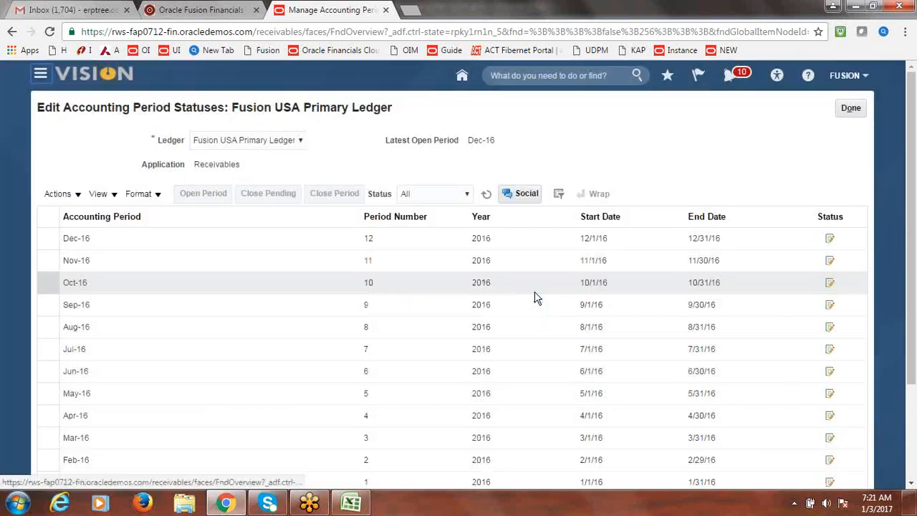
- Refresh the Receivables period list, select the Jan-17 period, and return to Manage Accounting Periods
{"action": "left_click", "coordinate": [486, 196]}
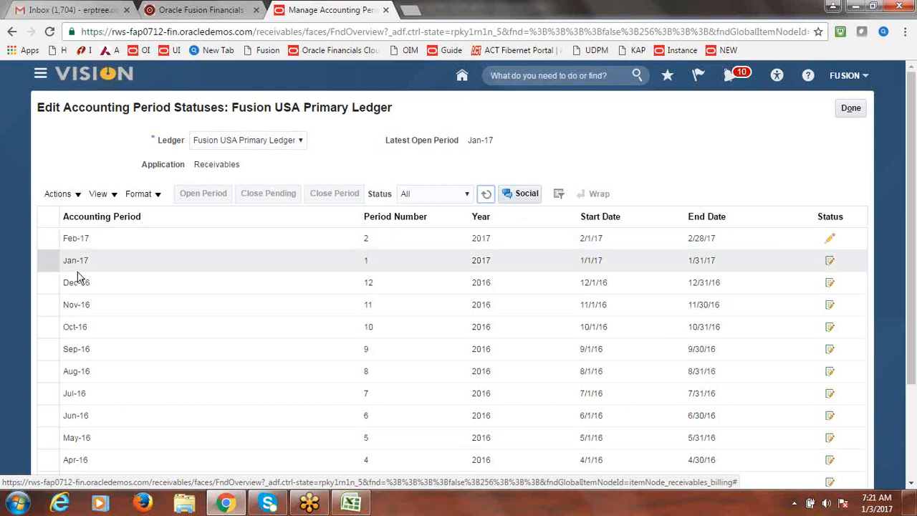
{"action": "left_click", "coordinate": [49, 261]}
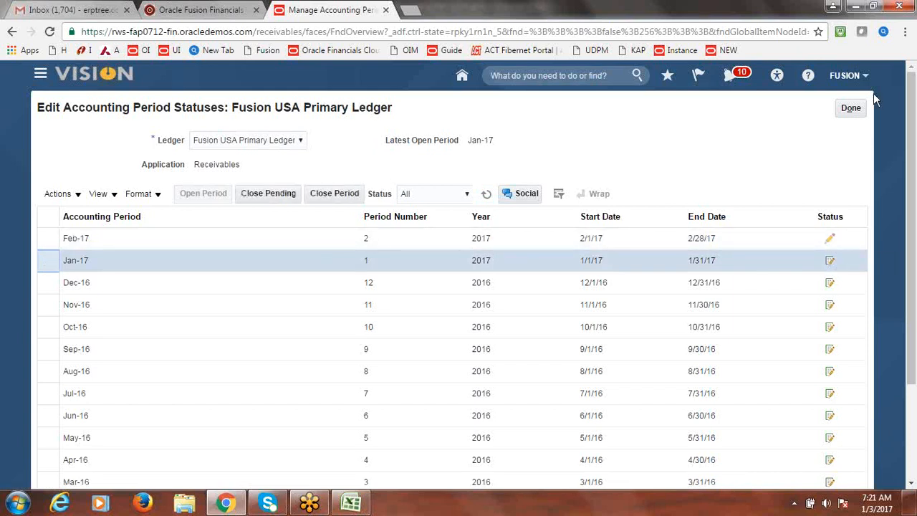
{"action": "left_click", "coordinate": [851, 108]}
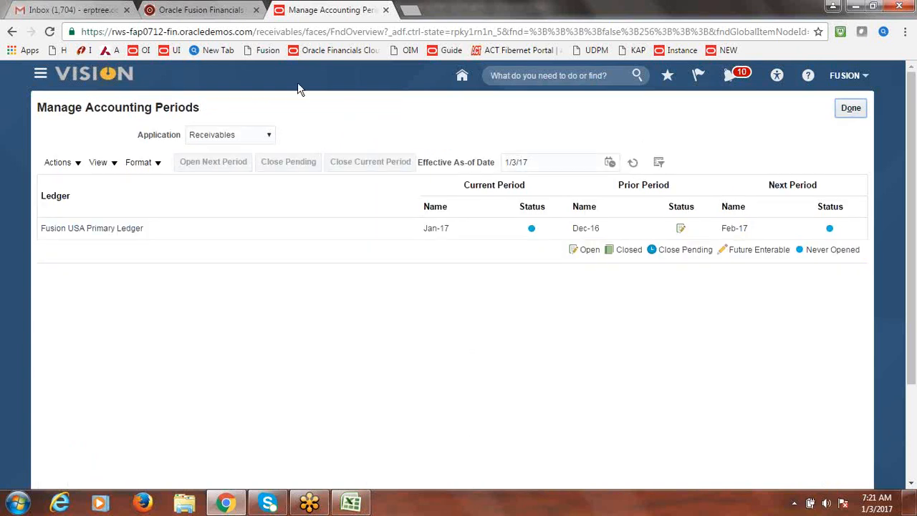
- Go to the General Accounting Period Close work area and open the General Ledger period statuses
{"action": "left_click", "coordinate": [41, 76]}
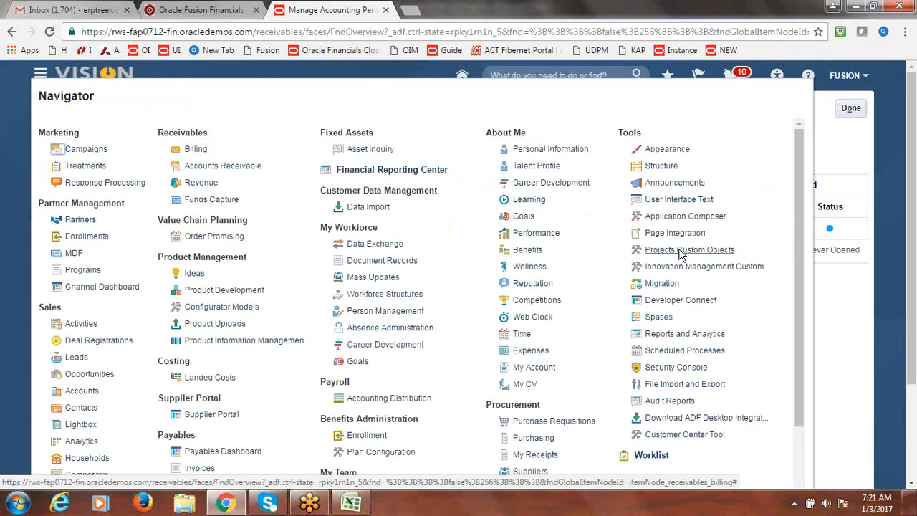
{"action": "left_click_drag", "start_coordinate": [798, 177], "coordinate": [819, 294]}
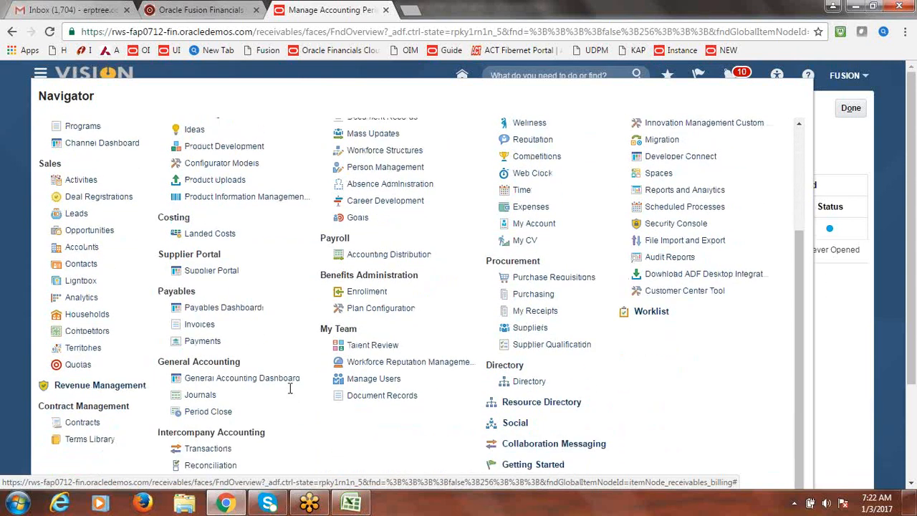
{"action": "left_click", "coordinate": [205, 419]}
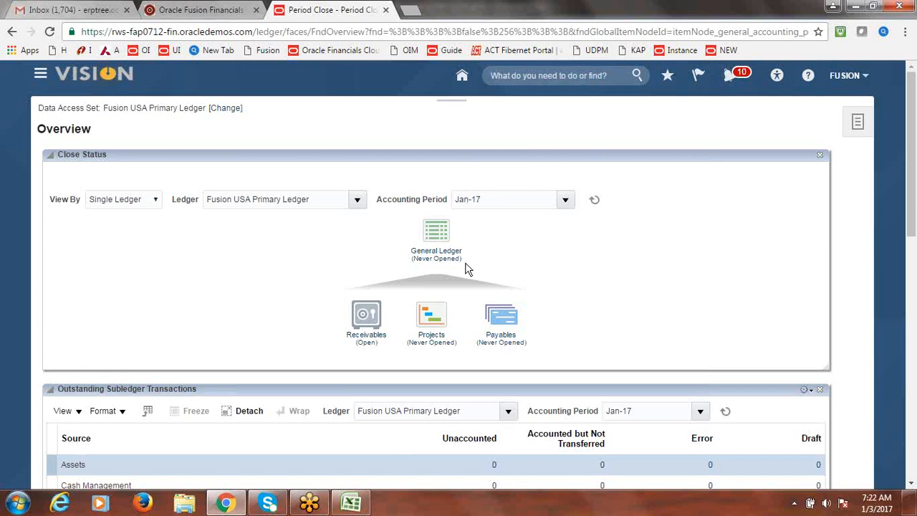
{"action": "left_click", "coordinate": [442, 262]}
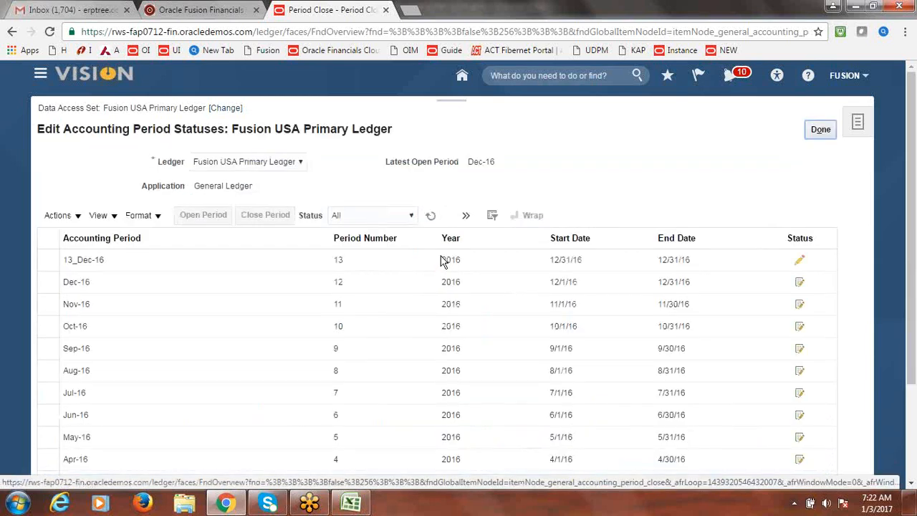
- Open the General Ledger target period Jan-17 for Fusion USA Primary Ledger, then refresh the period list and finish
{"action": "left_click", "coordinate": [79, 220]}
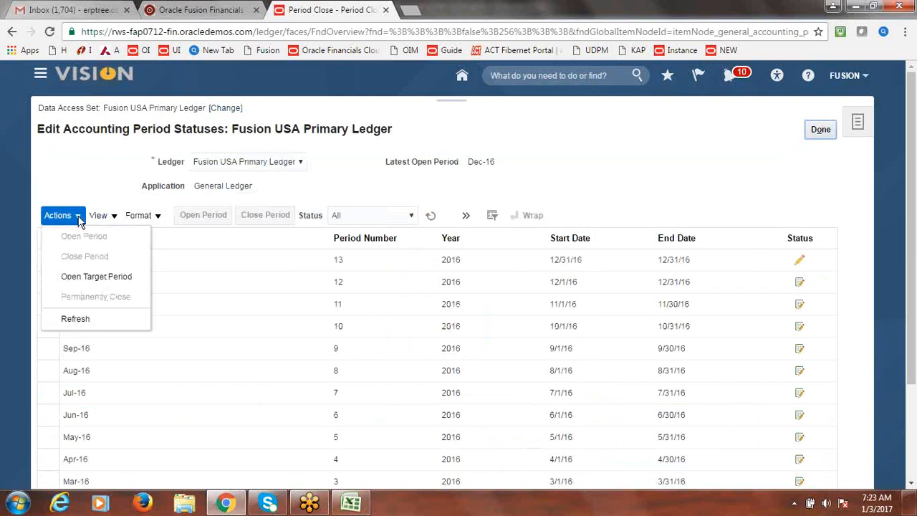
{"action": "left_click", "coordinate": [93, 278]}
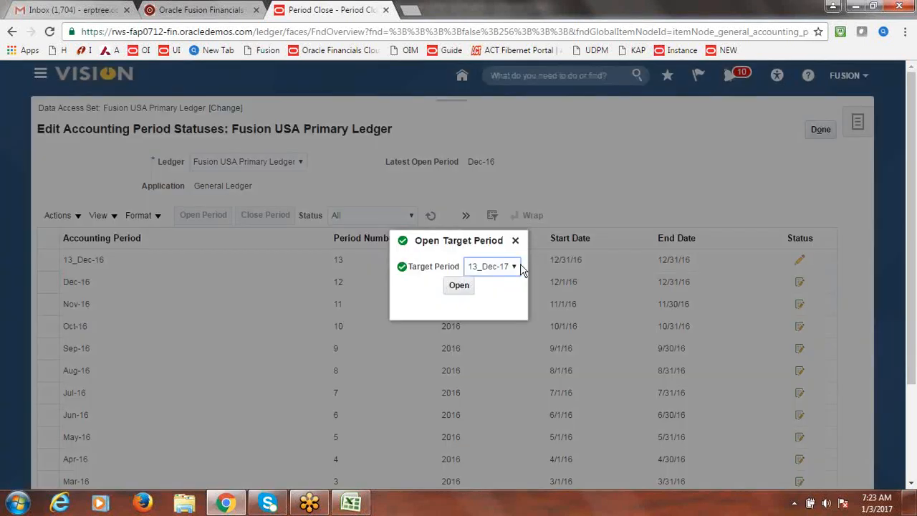
{"action": "left_click", "coordinate": [514, 266]}
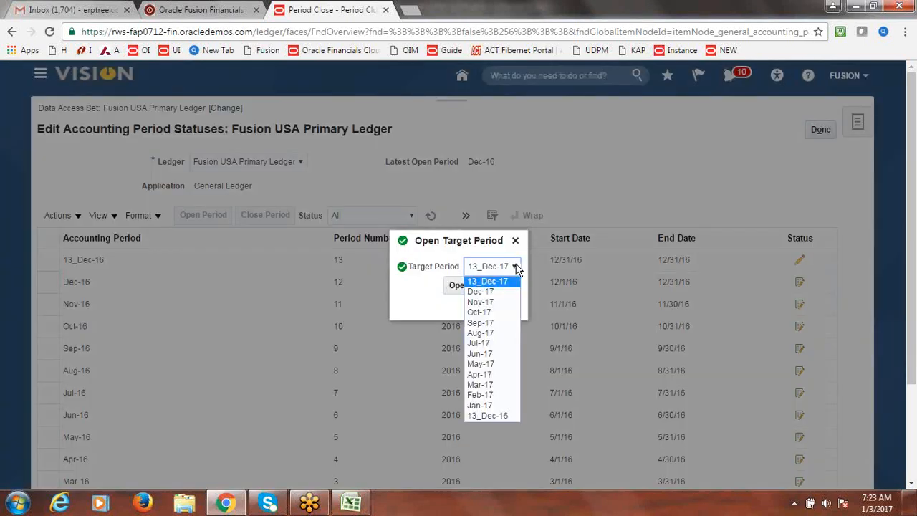
{"action": "left_click", "coordinate": [492, 405]}
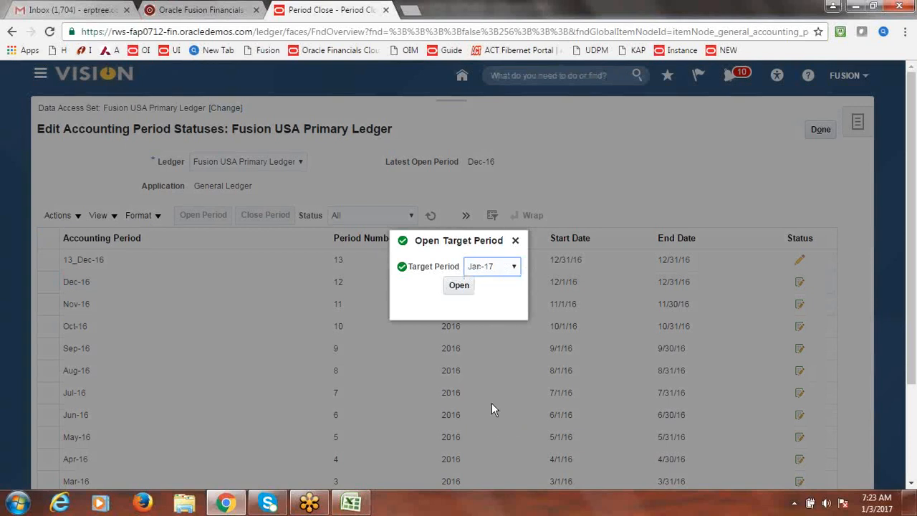
{"action": "left_click", "coordinate": [456, 286]}
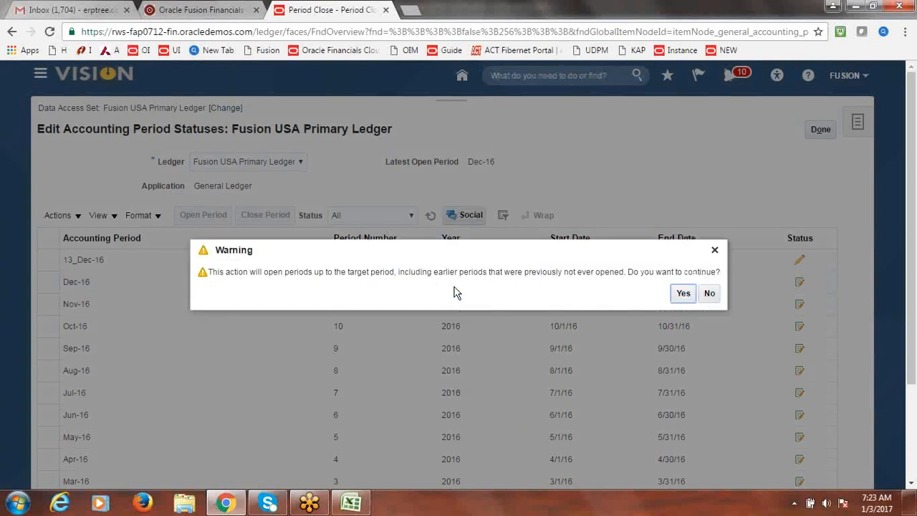
{"action": "left_click", "coordinate": [685, 295]}
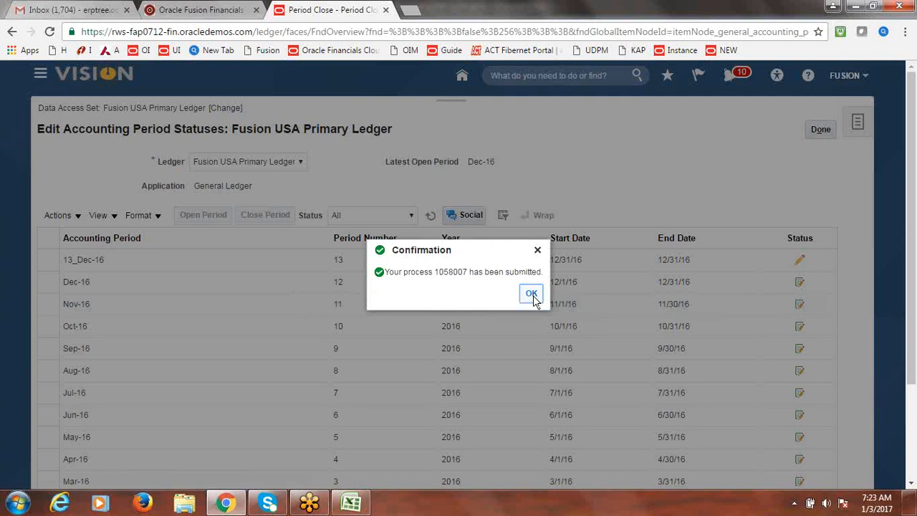
{"action": "left_click", "coordinate": [531, 294]}
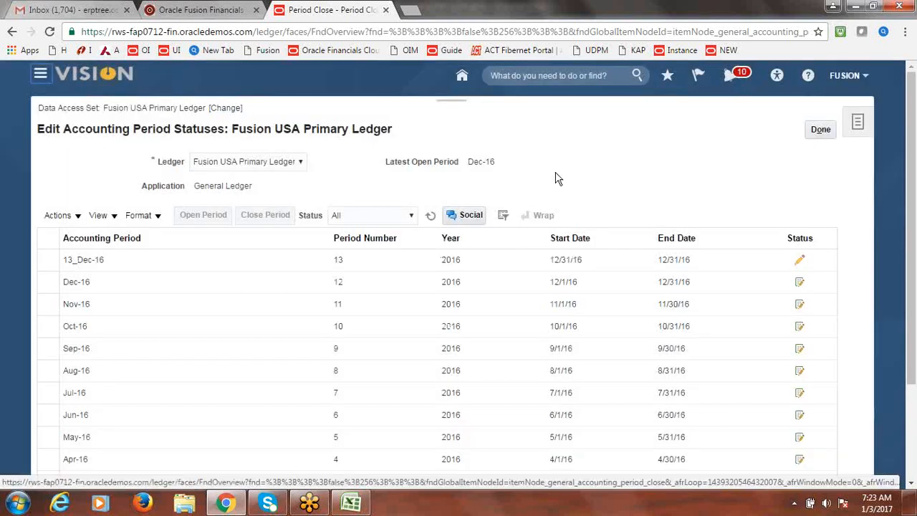
{"action": "left_click", "coordinate": [431, 216]}
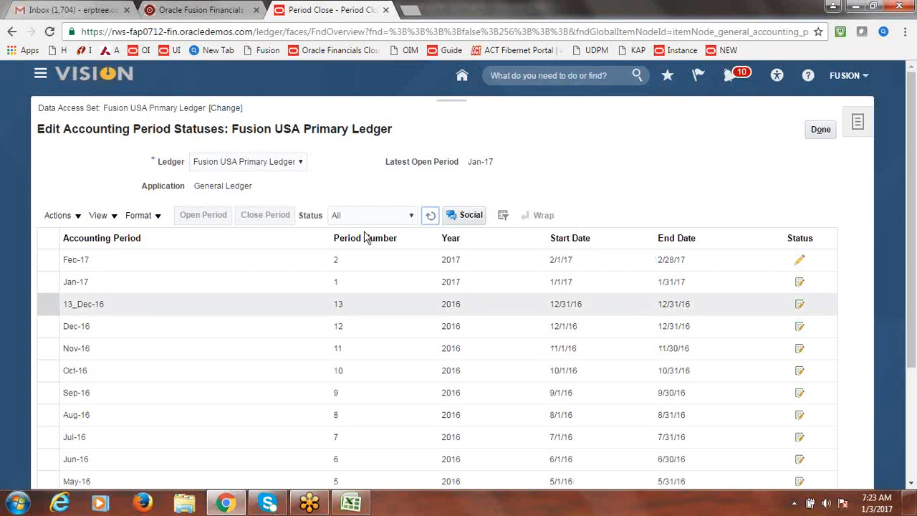
{"action": "left_click", "coordinate": [822, 130]}
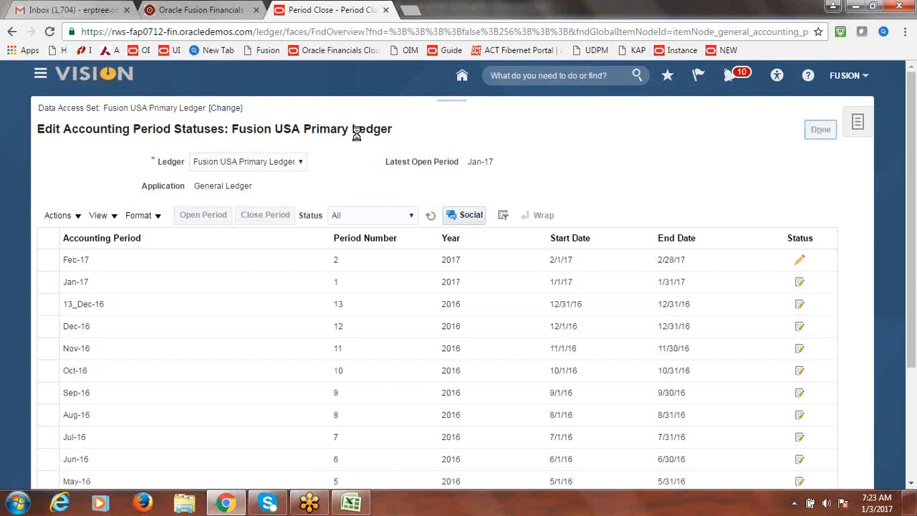
- Open the Create Accounting task from the Accounts Receivable work area
{"action": "left_click", "coordinate": [39, 74]}
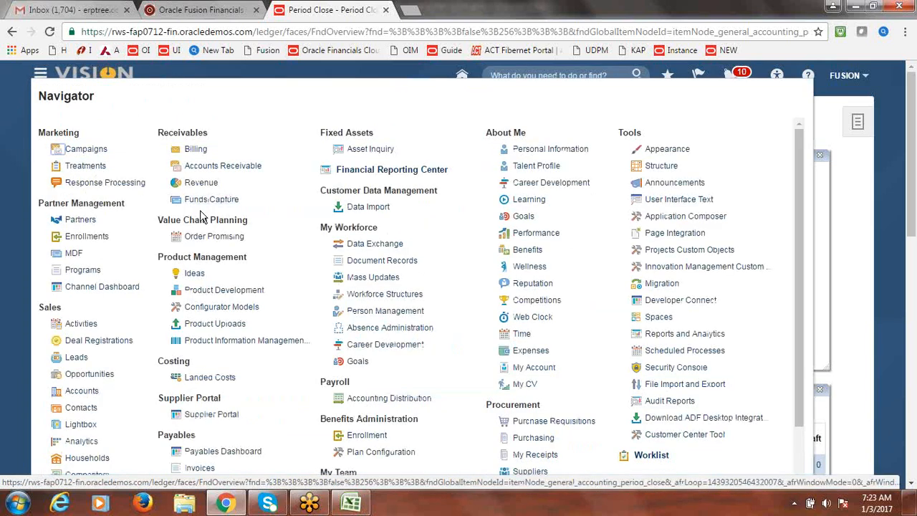
{"action": "left_click", "coordinate": [211, 168]}
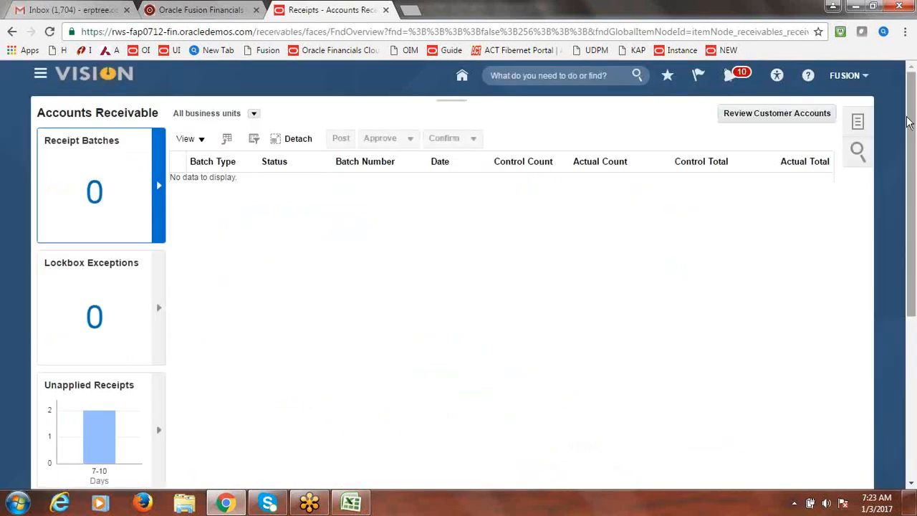
{"action": "left_click", "coordinate": [859, 123]}
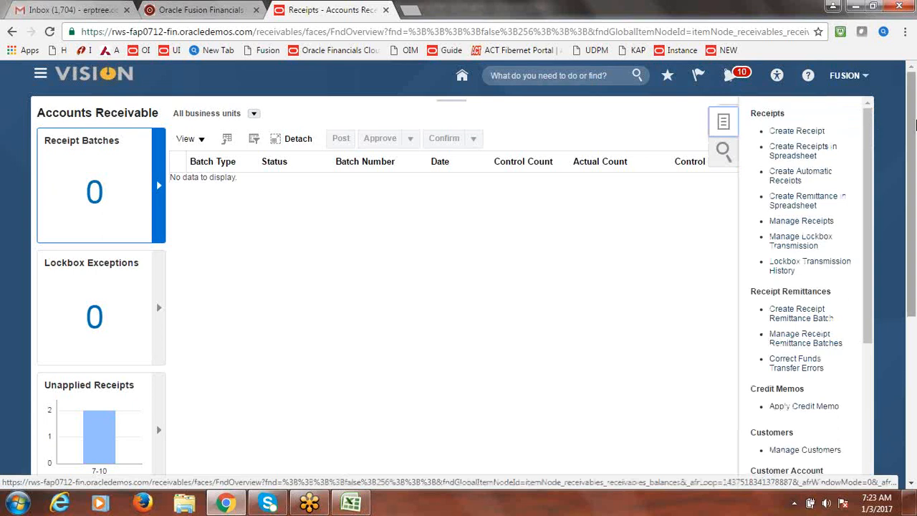
{"action": "scroll", "coordinate": [880, 187], "scroll_direction": "down", "scroll_amount": 1}
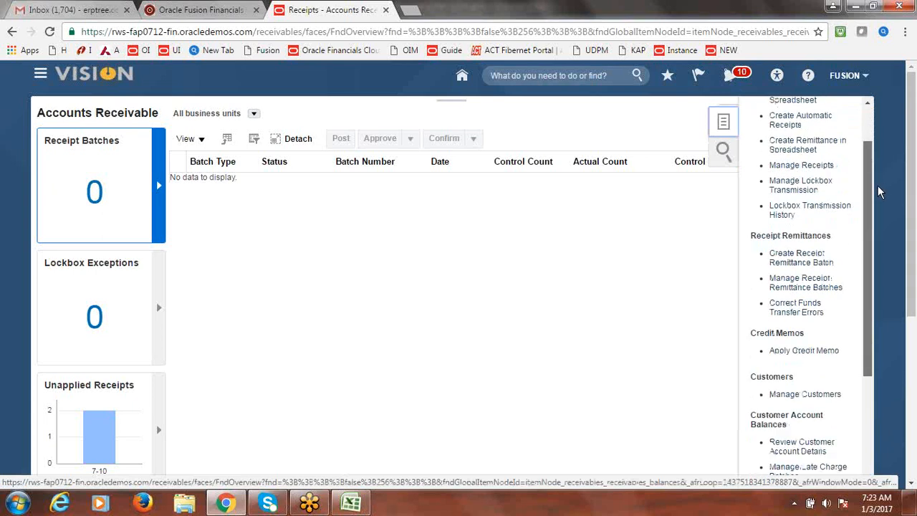
{"action": "scroll", "coordinate": [882, 215], "scroll_direction": "down", "scroll_amount": 5}
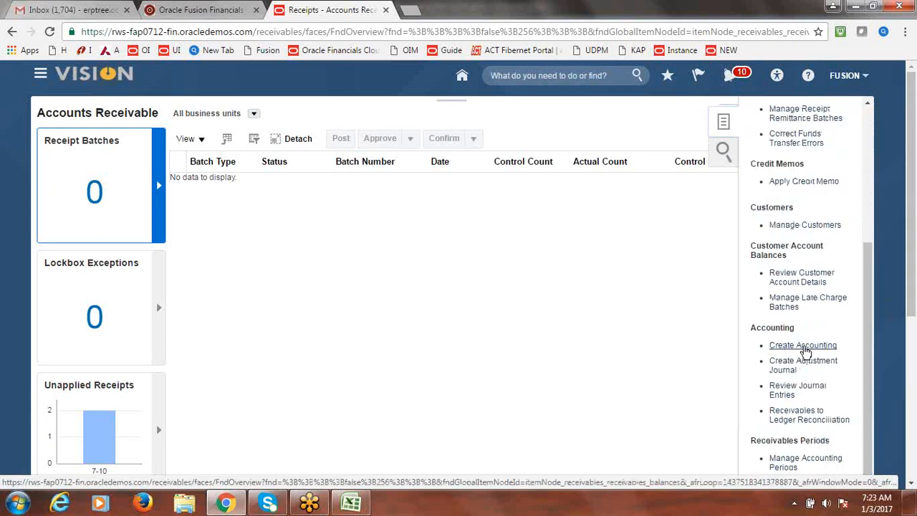
{"action": "left_click", "coordinate": [804, 347]}
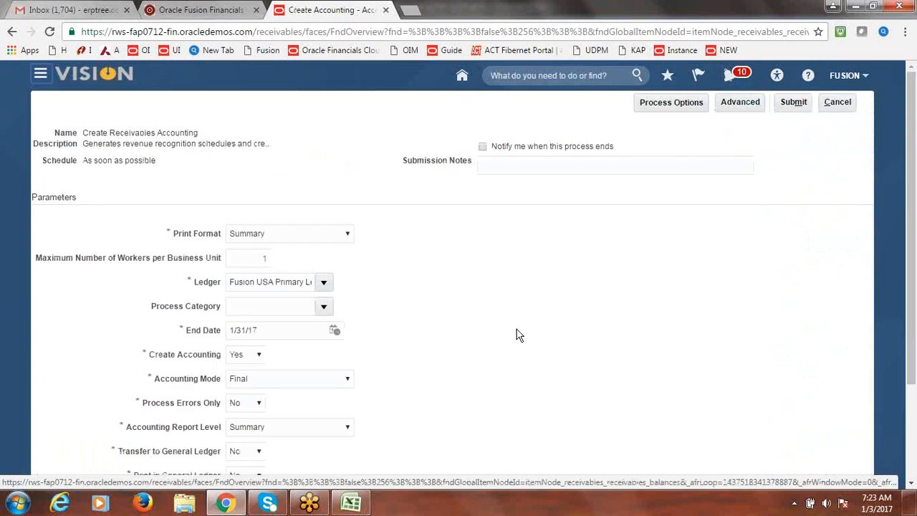
- Set Transfer to General Ledger and Post in General Ledger to Yes, submit the Create Receivables Accounting process, and acknowledge the confirmation
{"action": "scroll", "coordinate": [789, 283], "scroll_direction": "down", "scroll_amount": 3}
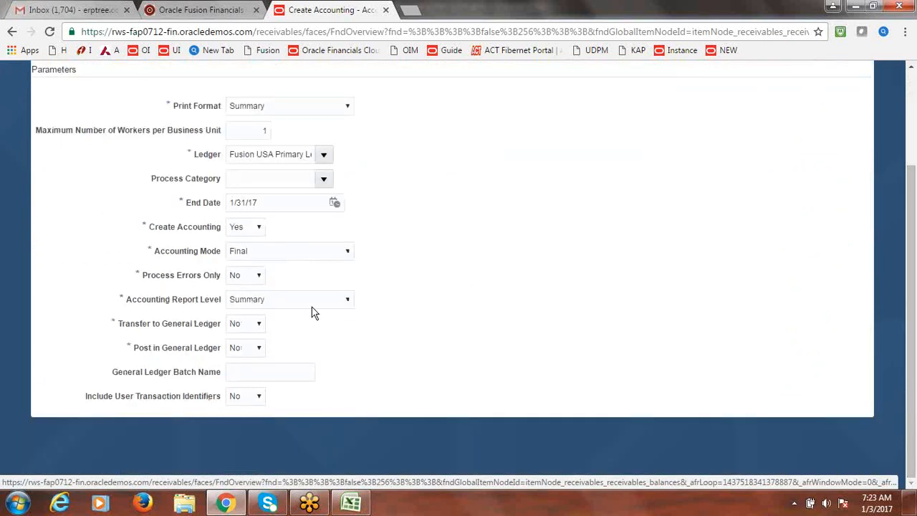
{"action": "left_click", "coordinate": [260, 324]}
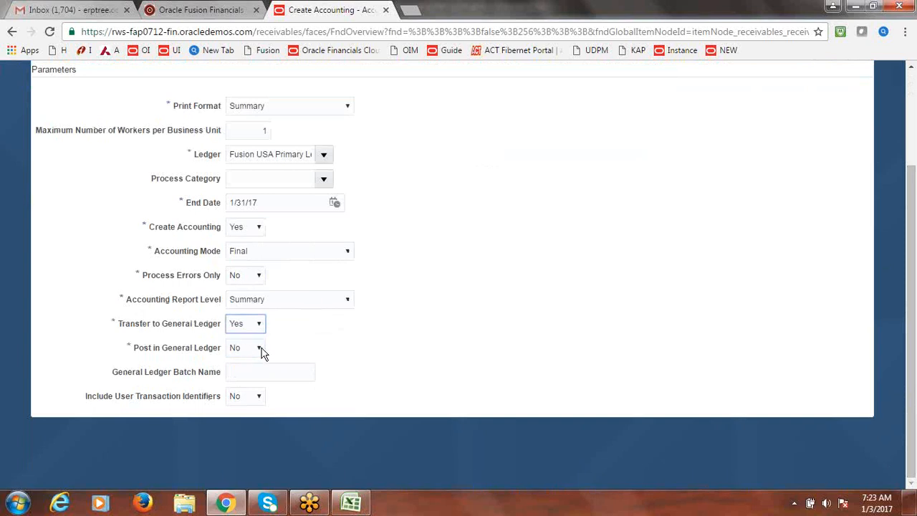
{"action": "left_click", "coordinate": [260, 350]}
{"action": "left_click", "coordinate": [246, 373]}
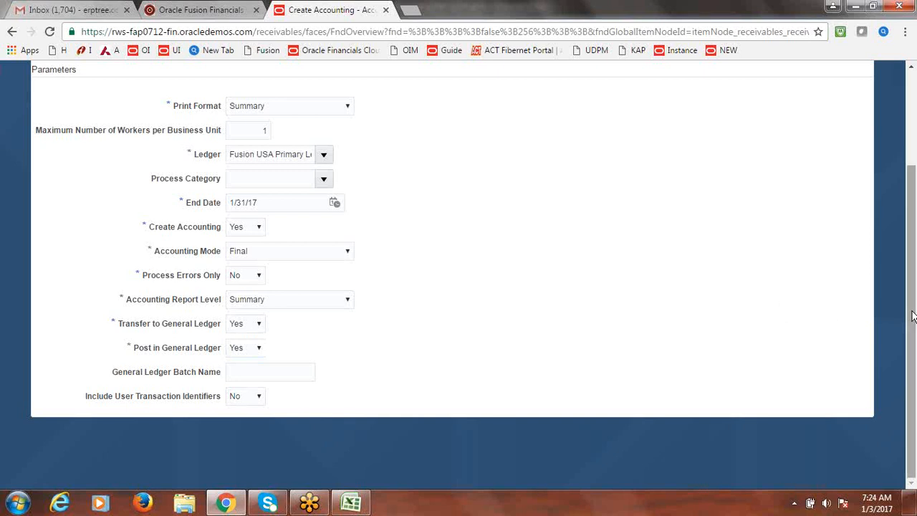
{"action": "left_click_drag", "start_coordinate": [910, 331], "coordinate": [910, 209]}
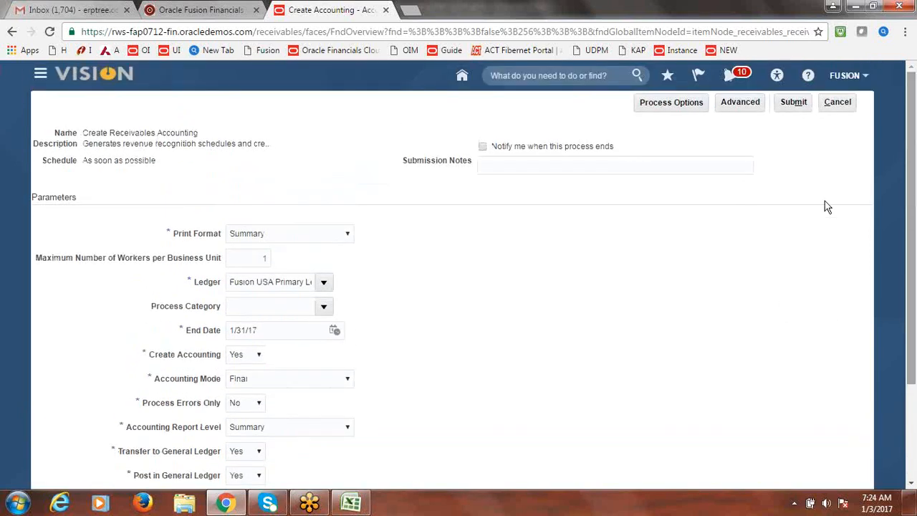
{"action": "left_click", "coordinate": [796, 105]}
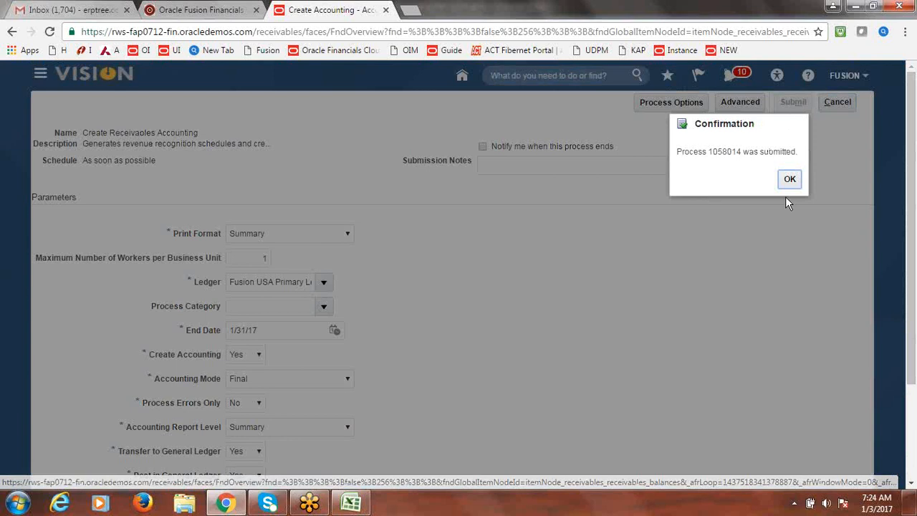
{"action": "left_click", "coordinate": [790, 180]}
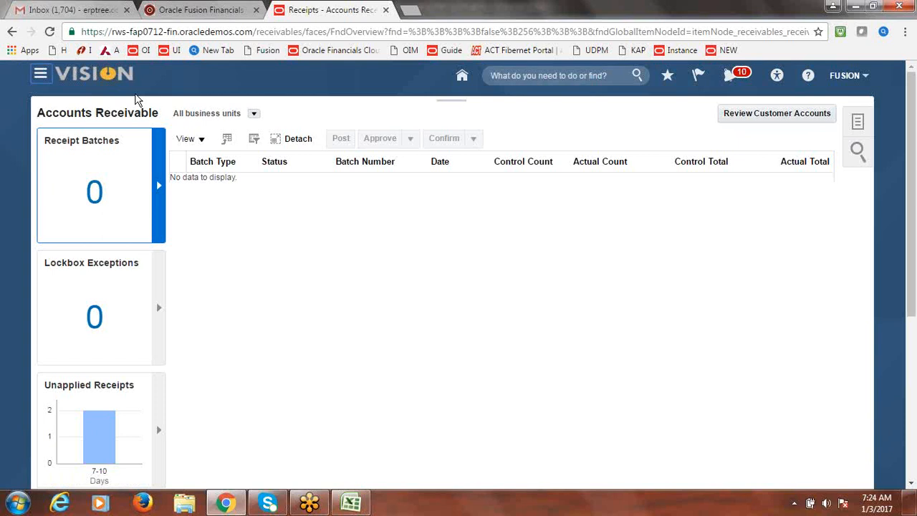
- Go to Scheduled Processes and repeatedly refresh the process list to monitor the Create Receivables Accounting run and its related processes
{"action": "left_click", "coordinate": [41, 76]}
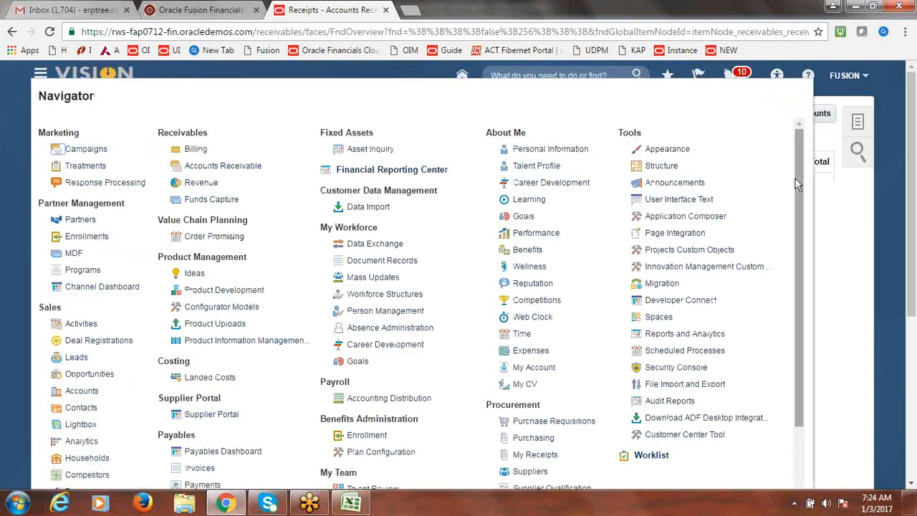
{"action": "left_click", "coordinate": [694, 353]}
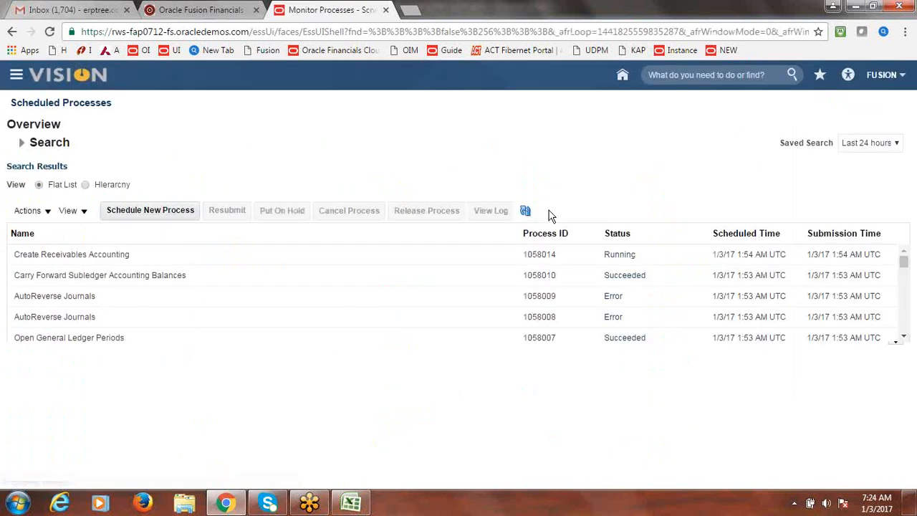
{"action": "left_click", "coordinate": [526, 212]}
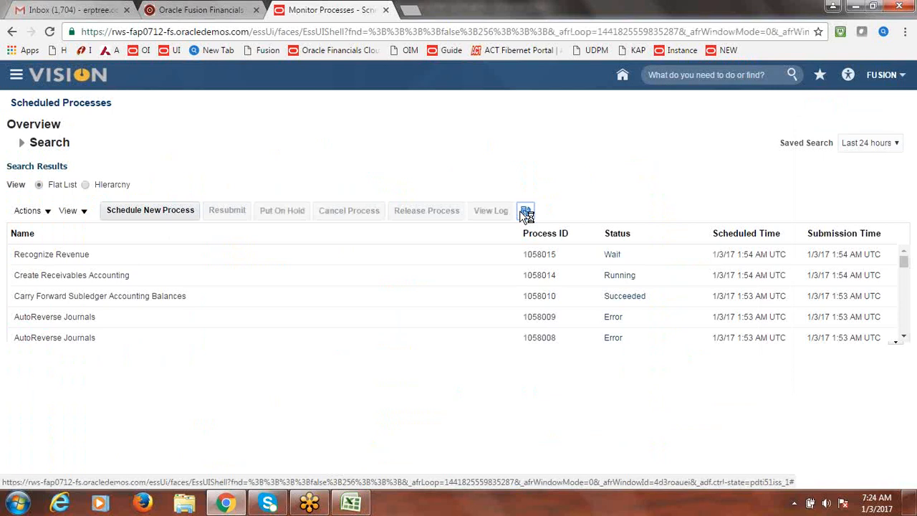
{"action": "left_click", "coordinate": [526, 212]}
{"action": "left_click", "coordinate": [526, 213]}
{"action": "left_click", "coordinate": [526, 212]}
{"action": "left_click", "coordinate": [526, 212]}
{"action": "left_click", "coordinate": [526, 212]}
{"action": "left_click", "coordinate": [526, 212]}
{"action": "left_click", "coordinate": [526, 212]}
{"action": "left_click", "coordinate": [523, 212]}
{"action": "left_click", "coordinate": [523, 212]}
{"action": "left_click", "coordinate": [526, 212]}
{"action": "left_click", "coordinate": [526, 213]}
{"action": "left_click", "coordinate": [526, 212]}
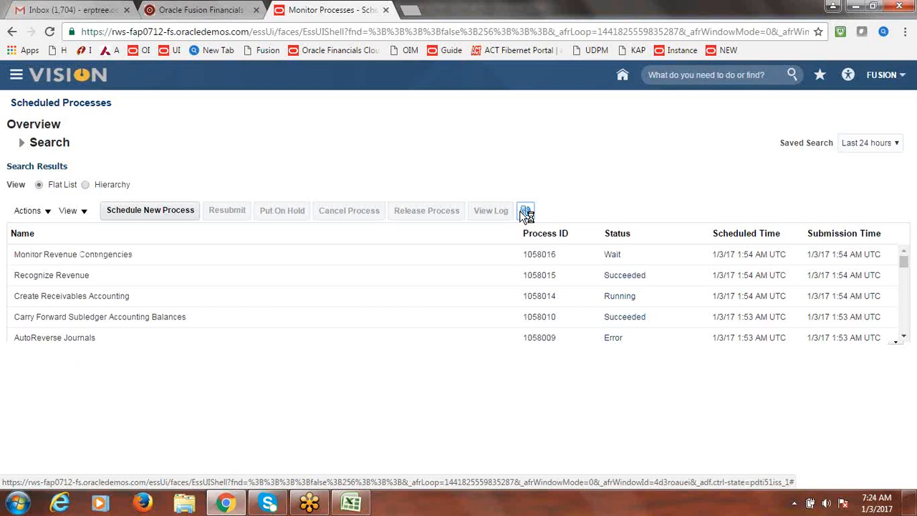
{"action": "left_click", "coordinate": [526, 212]}
{"action": "left_click", "coordinate": [526, 212]}
{"action": "left_click", "coordinate": [526, 213]}
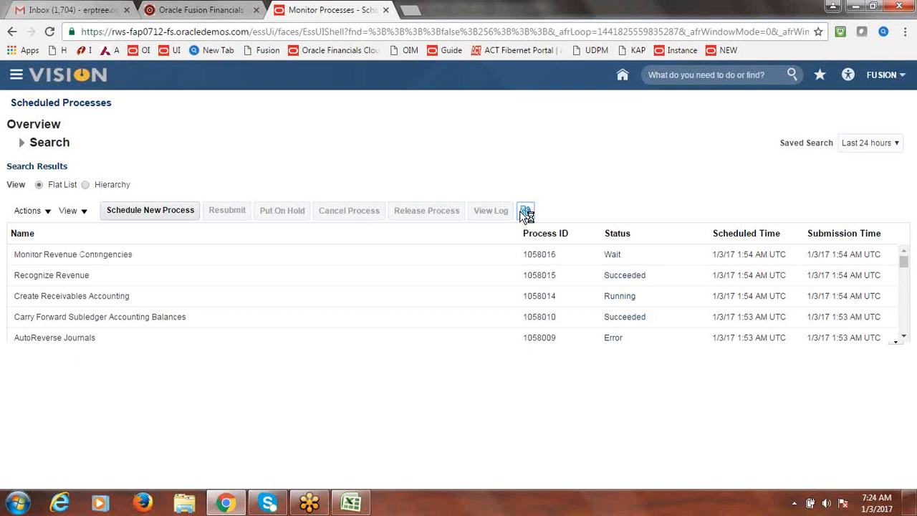
{"action": "left_click", "coordinate": [525, 212]}
{"action": "left_click", "coordinate": [525, 213]}
{"action": "left_click", "coordinate": [525, 213]}
{"action": "left_click", "coordinate": [525, 213]}
{"action": "left_click", "coordinate": [526, 213]}
{"action": "left_click", "coordinate": [525, 213]}
{"action": "left_click", "coordinate": [526, 213]}
{"action": "left_click", "coordinate": [525, 213]}
{"action": "left_click", "coordinate": [526, 213]}
{"action": "left_click", "coordinate": [526, 213]}
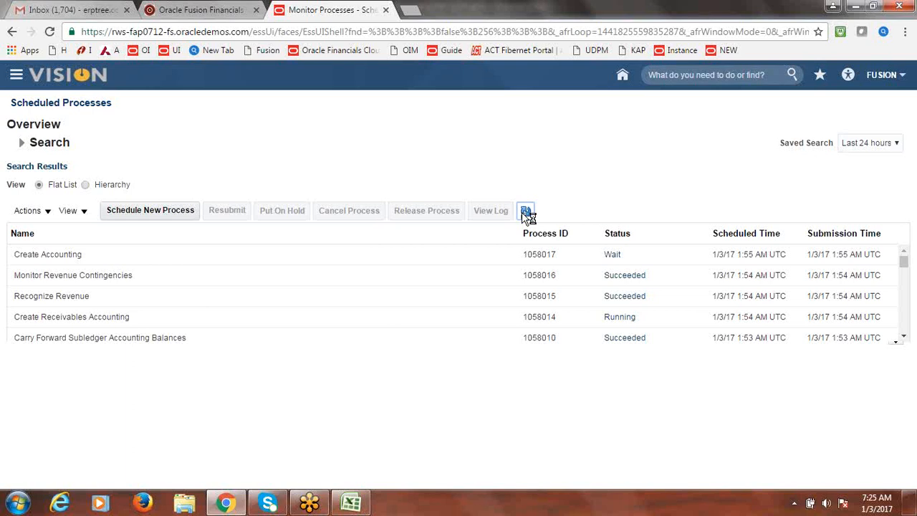
{"action": "left_click", "coordinate": [526, 213]}
{"action": "left_click", "coordinate": [525, 213]}
{"action": "left_click", "coordinate": [524, 212]}
{"action": "left_click", "coordinate": [526, 212]}
{"action": "left_click", "coordinate": [524, 212]}
{"action": "left_click", "coordinate": [525, 212]}
{"action": "left_click", "coordinate": [526, 212]}
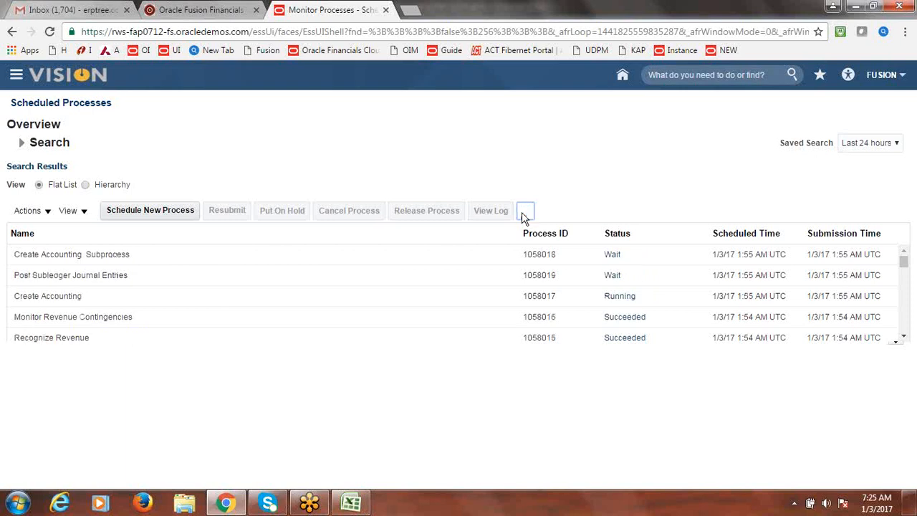
{"action": "left_click", "coordinate": [525, 211]}
{"action": "left_click", "coordinate": [525, 211]}
{"action": "left_click", "coordinate": [525, 212]}
{"action": "left_click", "coordinate": [525, 212]}
{"action": "left_click", "coordinate": [525, 212]}
{"action": "left_click", "coordinate": [525, 211]}
{"action": "left_click", "coordinate": [526, 212]}
{"action": "left_click", "coordinate": [526, 211]}
{"action": "left_click", "coordinate": [525, 211]}
{"action": "left_click", "coordinate": [525, 212]}
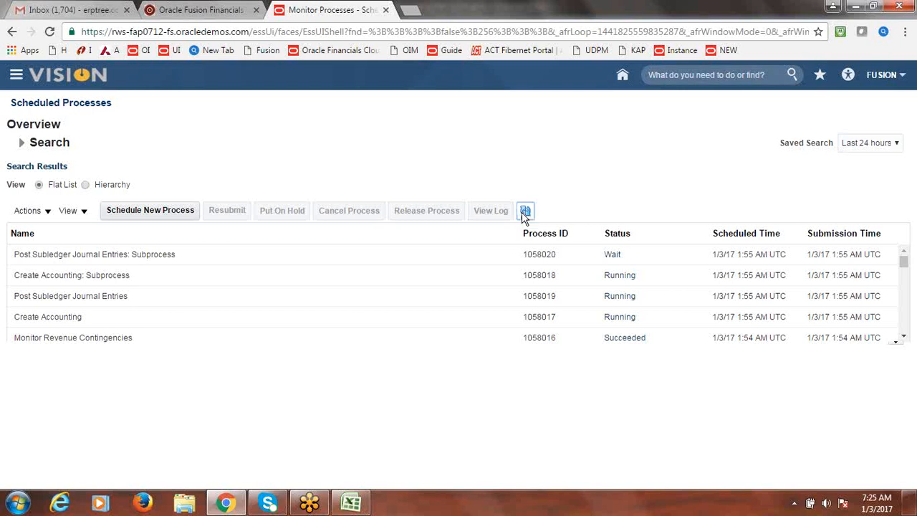
{"action": "left_click", "coordinate": [524, 215]}
{"action": "left_click", "coordinate": [525, 212]}
{"action": "left_click", "coordinate": [526, 213]}
{"action": "left_click", "coordinate": [523, 211]}
{"action": "left_click", "coordinate": [527, 212]}
{"action": "left_click", "coordinate": [526, 212]}
{"action": "left_click", "coordinate": [526, 212]}
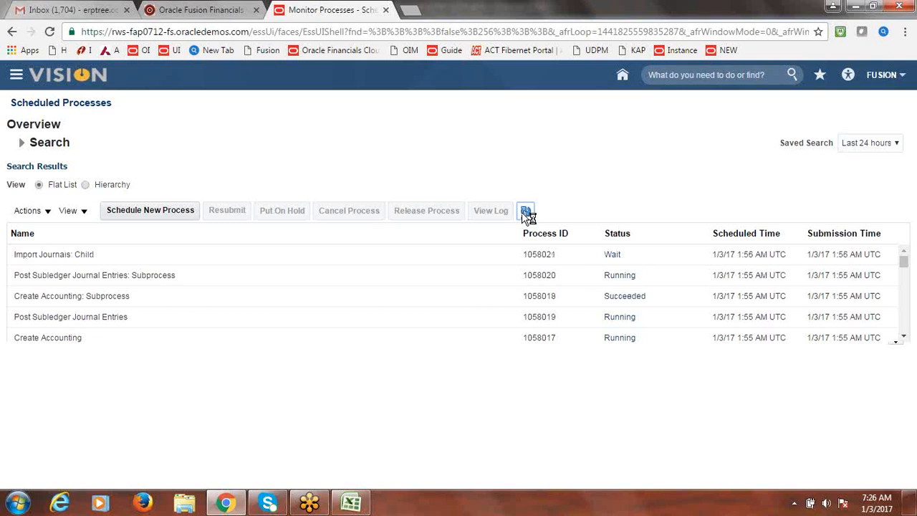
{"action": "left_click", "coordinate": [526, 212]}
{"action": "left_click", "coordinate": [523, 212]}
{"action": "left_click", "coordinate": [525, 212]}
{"action": "left_click", "coordinate": [525, 212]}
{"action": "left_click", "coordinate": [525, 212]}
{"action": "left_click", "coordinate": [526, 212]}
{"action": "left_click", "coordinate": [525, 212]}
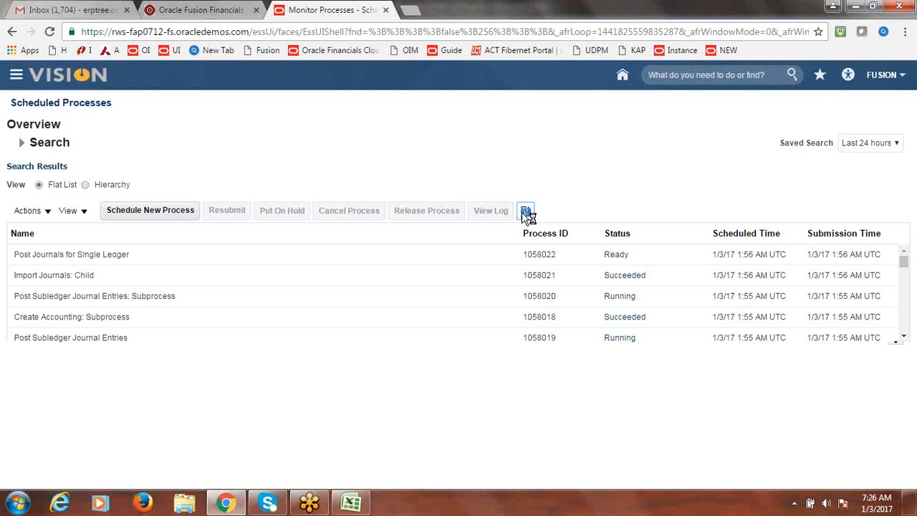
{"action": "left_click", "coordinate": [525, 212]}
{"action": "left_click", "coordinate": [525, 212]}
{"action": "left_click", "coordinate": [523, 213]}
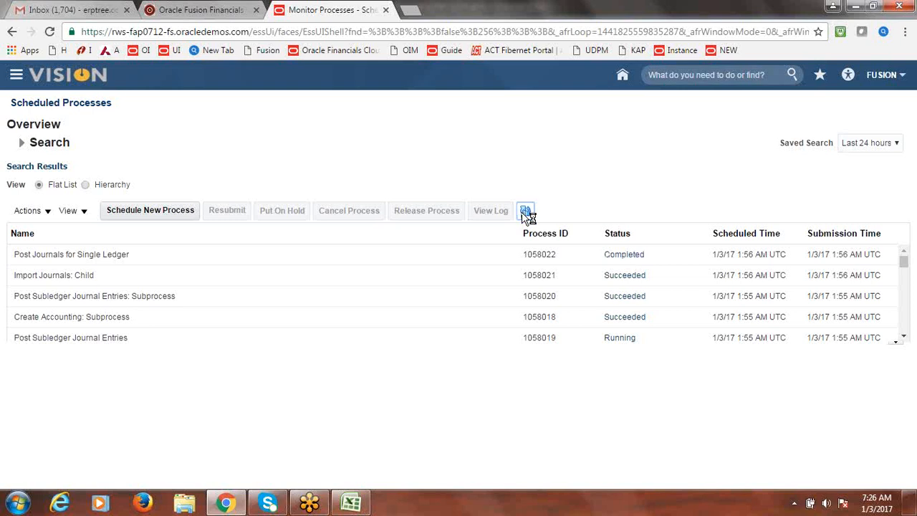
{"action": "left_click", "coordinate": [904, 341]}
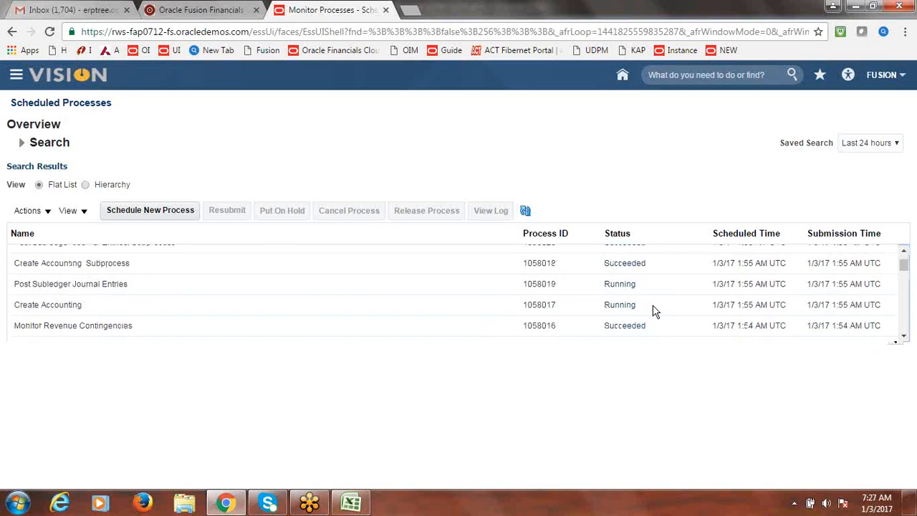
{"action": "left_click", "coordinate": [526, 210]}
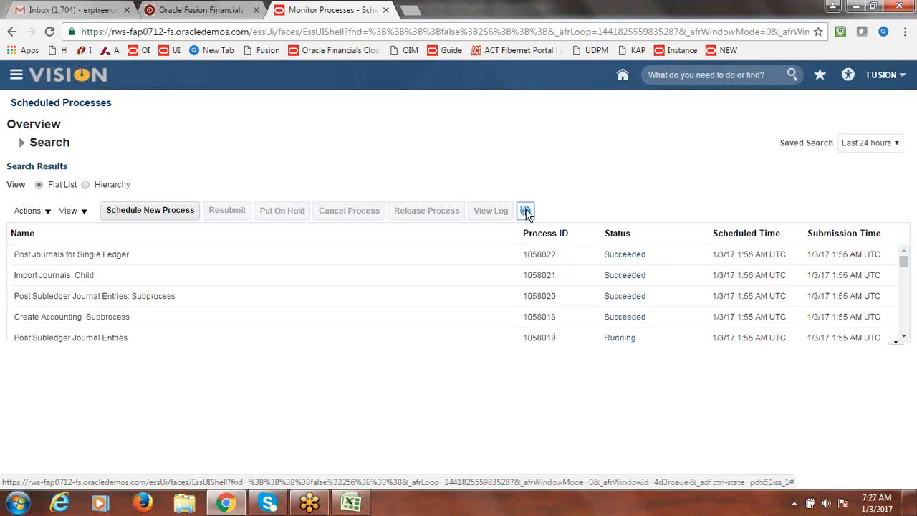
{"action": "left_click", "coordinate": [526, 211]}
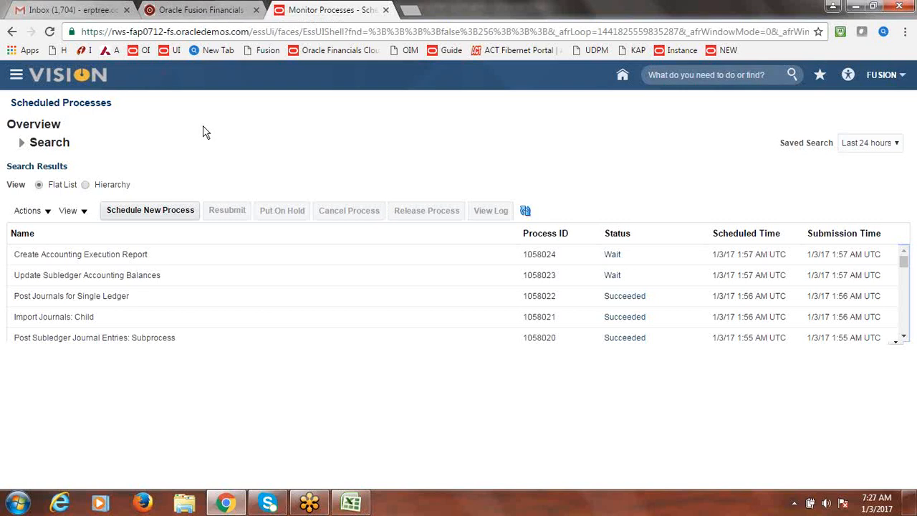
- Start scheduling a new job, search the process names for Aging, and choose Collections Aging 4 Bucket Report
{"action": "left_click", "coordinate": [158, 212]}
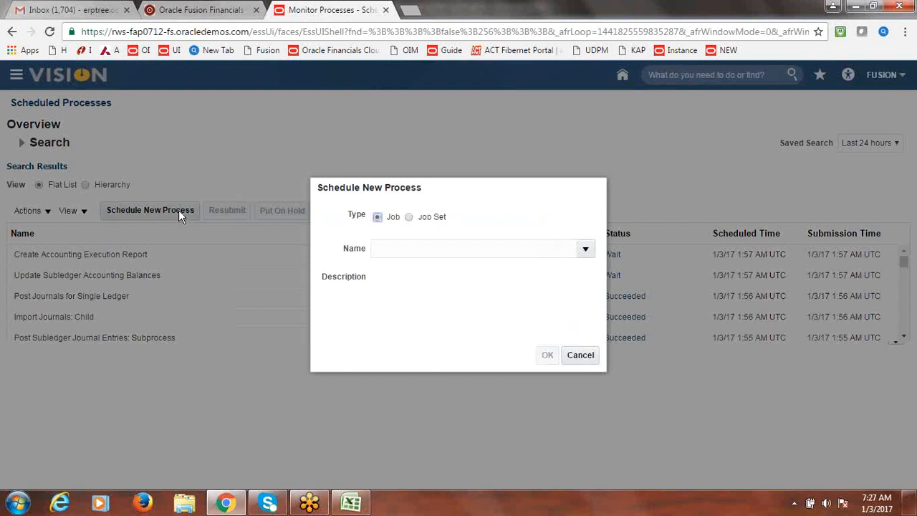
{"action": "left_click", "coordinate": [509, 251]}
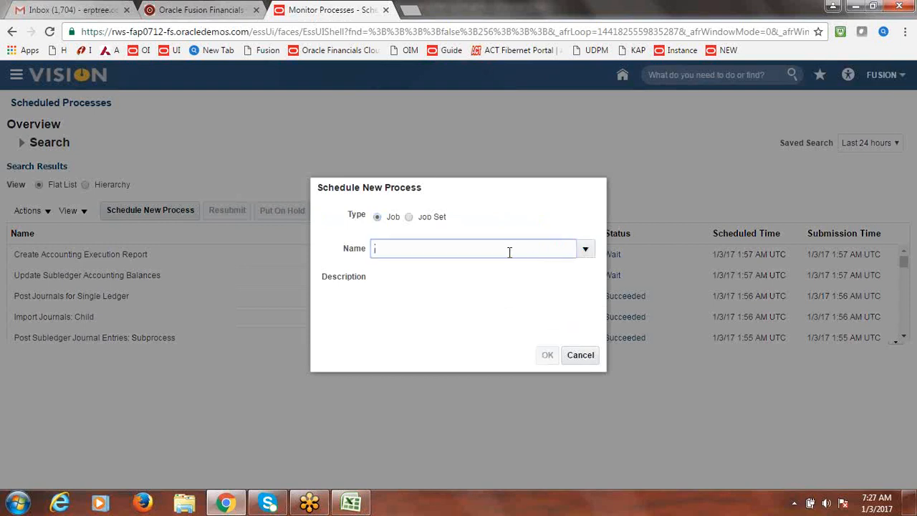
{"action": "type", "text": "jdslkf"}
{"action": "key", "text": "Tab"}
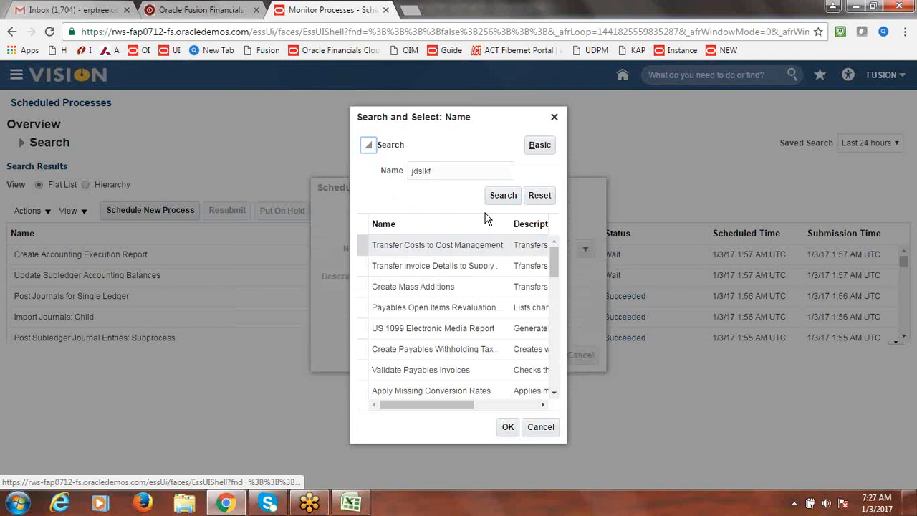
{"action": "left_click_drag", "start_coordinate": [461, 171], "coordinate": [381, 171]}
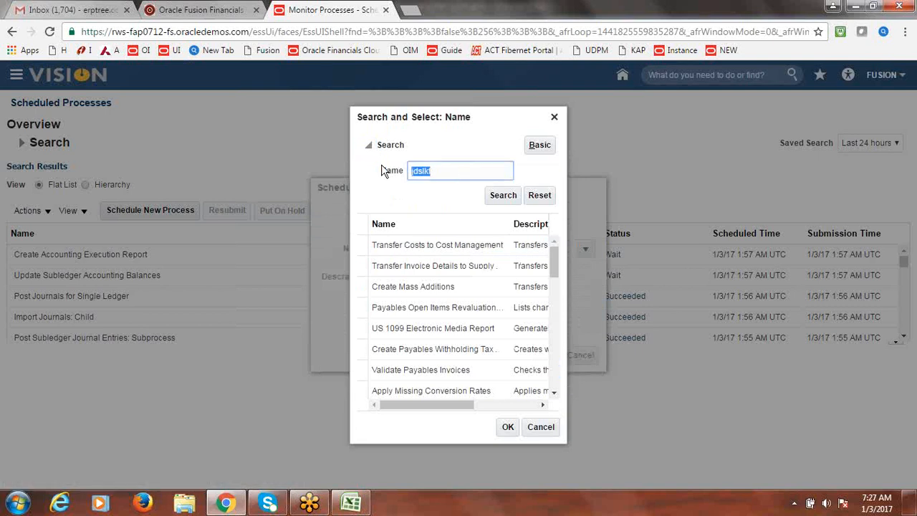
{"action": "type", "text": "Aging"}
{"action": "left_click", "coordinate": [505, 198]}
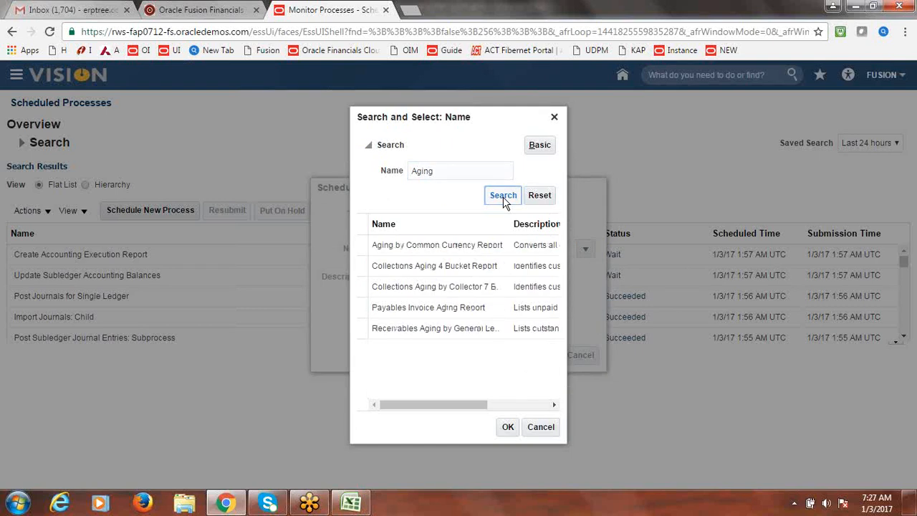
{"action": "left_click", "coordinate": [424, 270]}
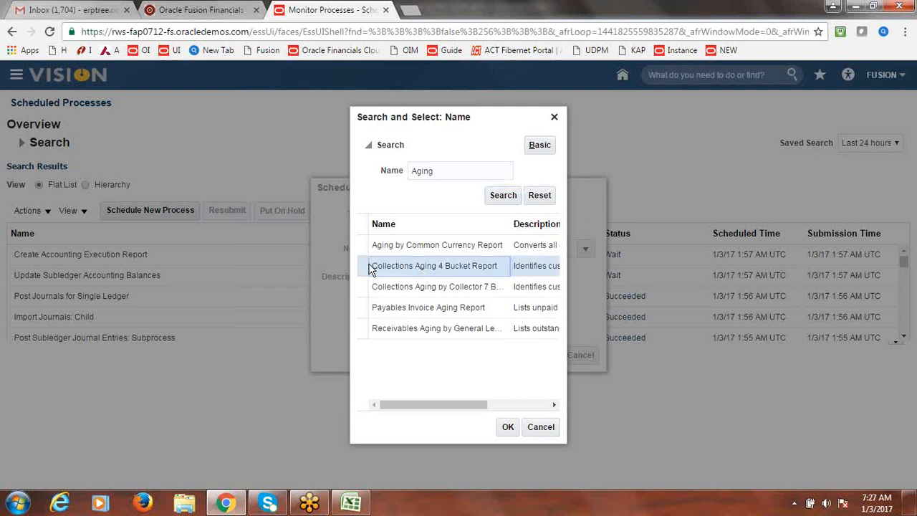
{"action": "left_click", "coordinate": [506, 427]}
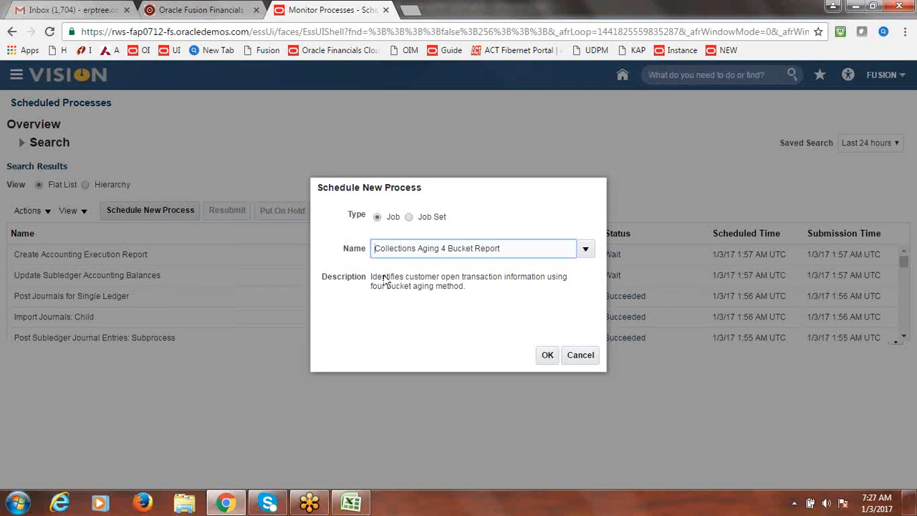
- Open the Collections Aging 4 Bucket Report process details, check the Business Unit choices and remaining parameters, and close them without submitting
{"action": "left_click", "coordinate": [546, 356]}
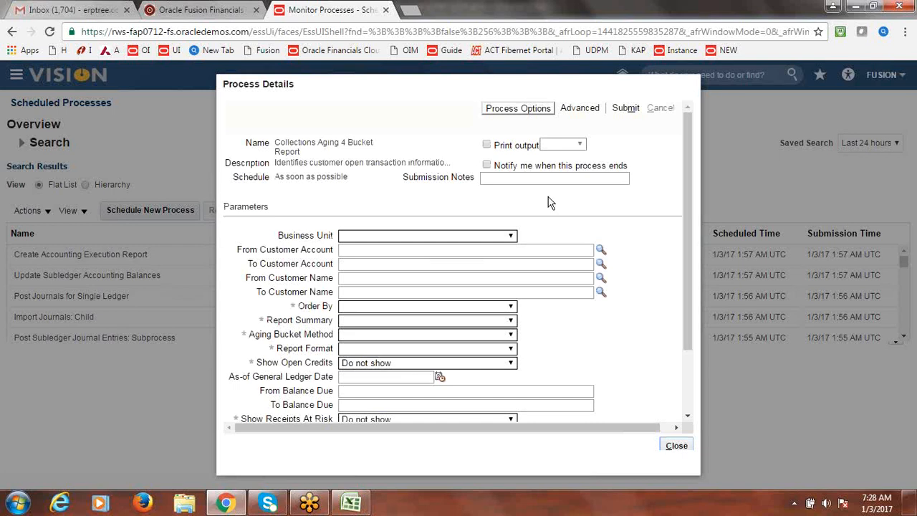
{"action": "left_click", "coordinate": [511, 237]}
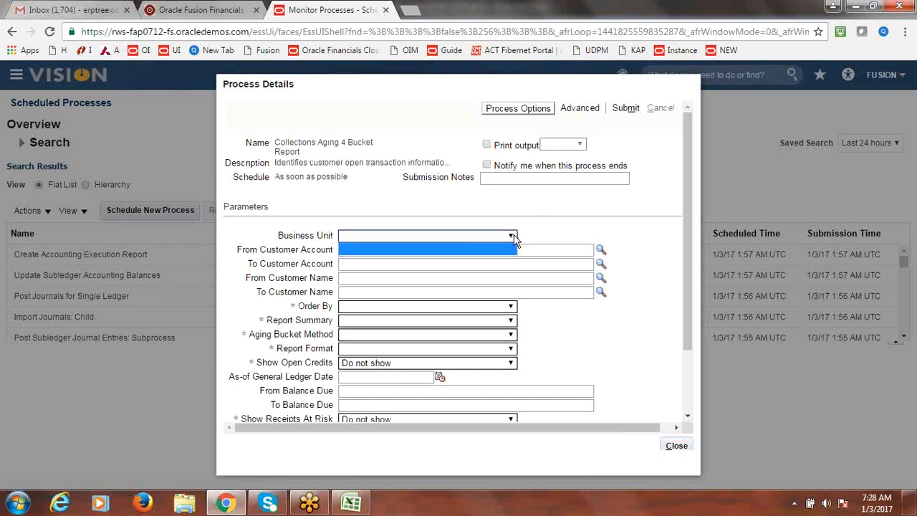
{"action": "left_click", "coordinate": [567, 238]}
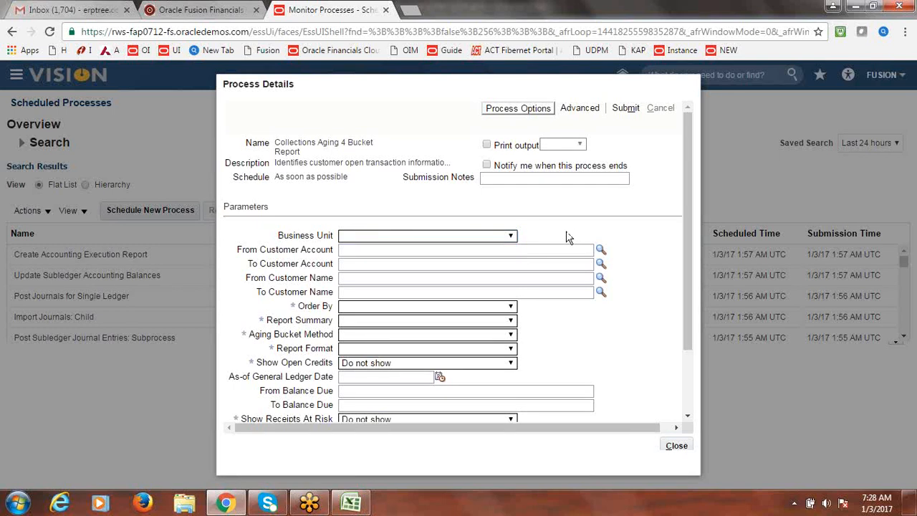
{"action": "left_click", "coordinate": [512, 239]}
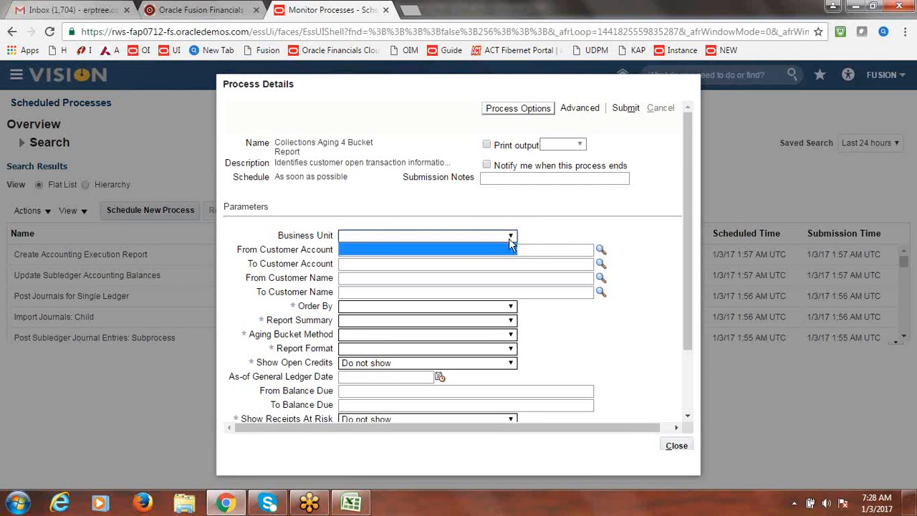
{"action": "left_click", "coordinate": [567, 241]}
{"action": "left_click_drag", "start_coordinate": [692, 198], "coordinate": [702, 273]}
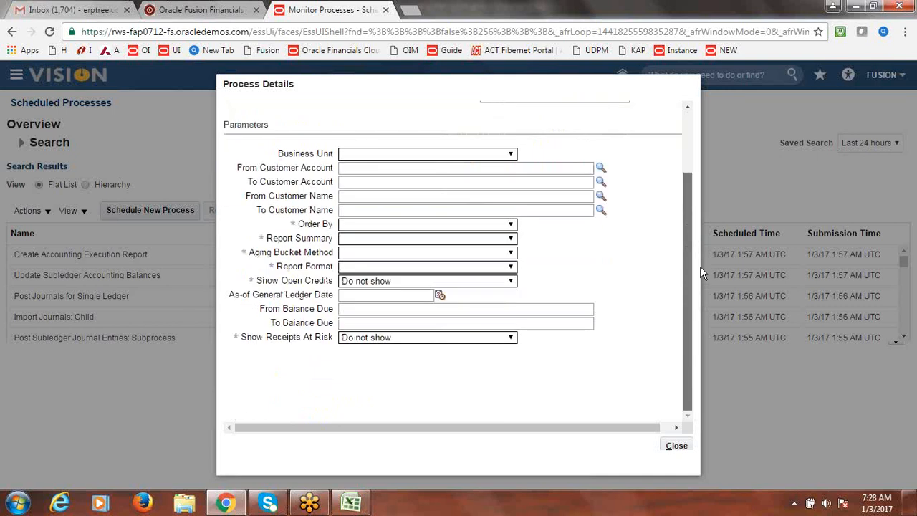
{"action": "left_click_drag", "start_coordinate": [688, 217], "coordinate": [683, 133]}
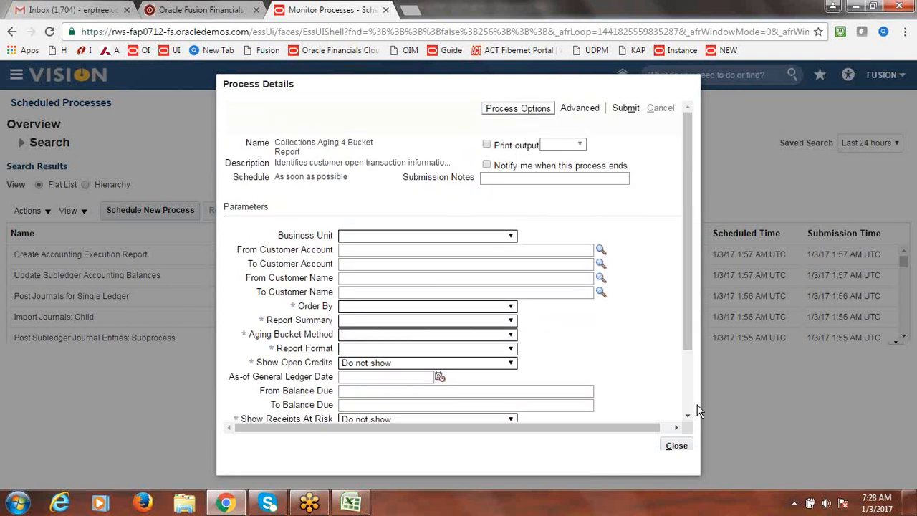
{"action": "left_click", "coordinate": [677, 447]}
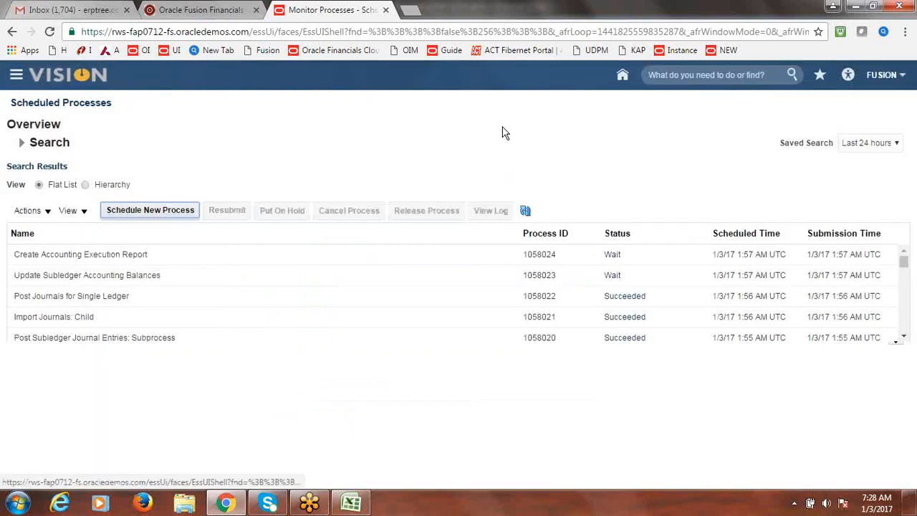
- Reopen the process details for the Collections Aging 4 Bucket Report job, recheck the Business Unit choices, and close them without submitting
{"action": "left_click", "coordinate": [151, 211]}
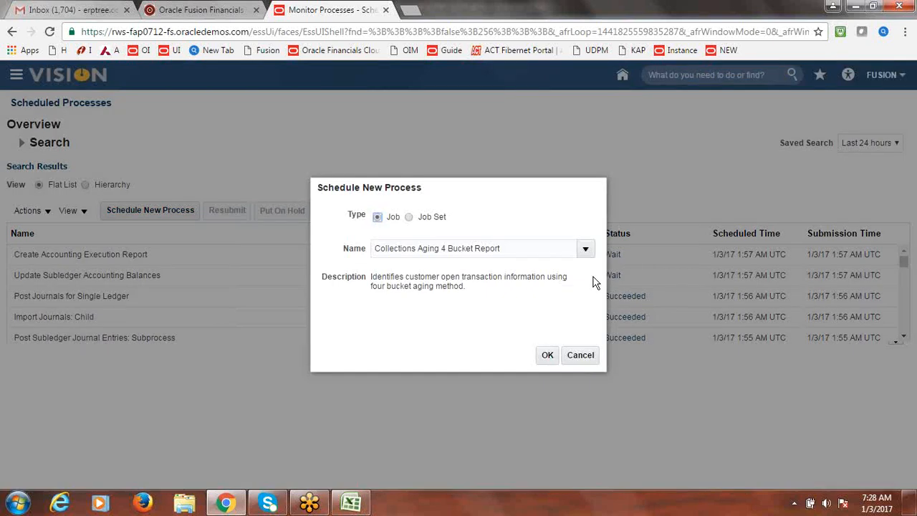
{"action": "left_click", "coordinate": [549, 359]}
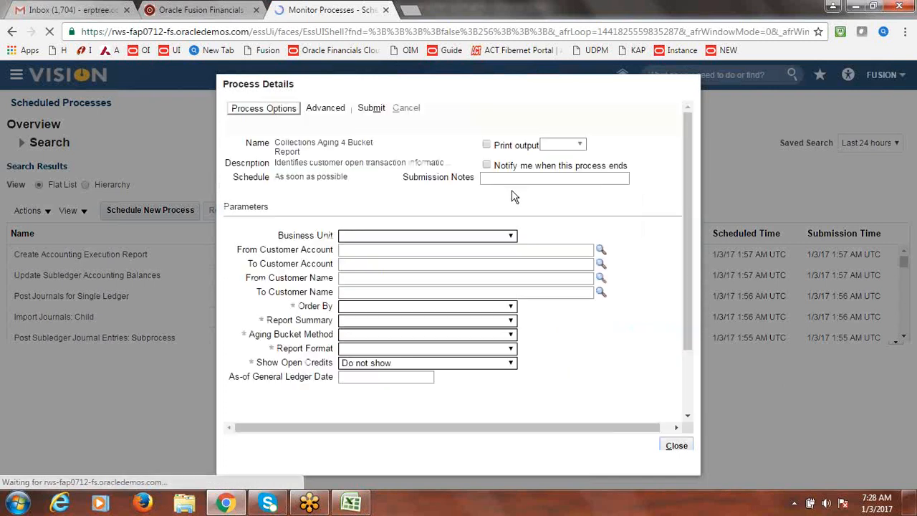
{"action": "left_click", "coordinate": [511, 237]}
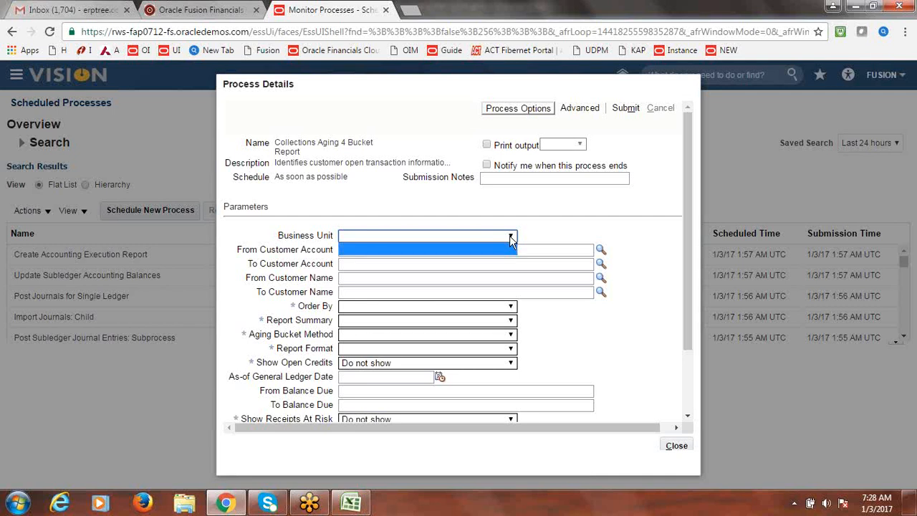
{"action": "left_click", "coordinate": [632, 210]}
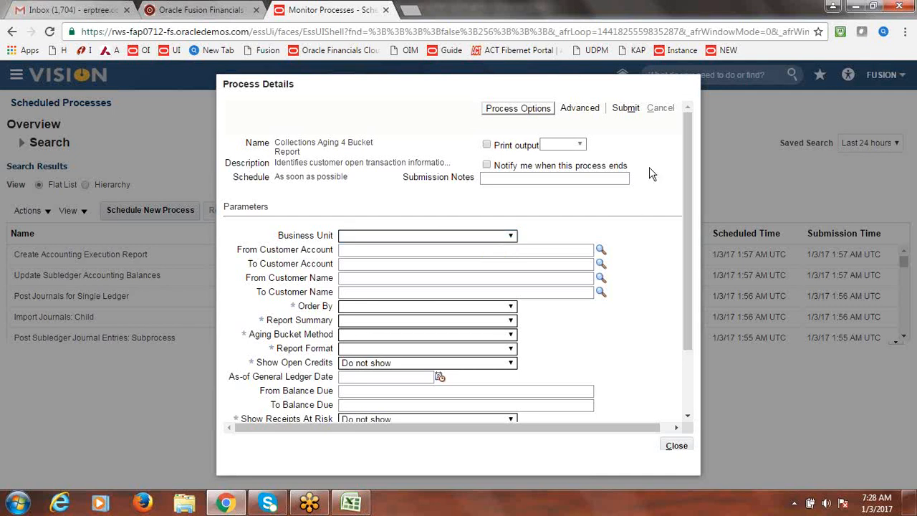
{"action": "left_click", "coordinate": [677, 447]}
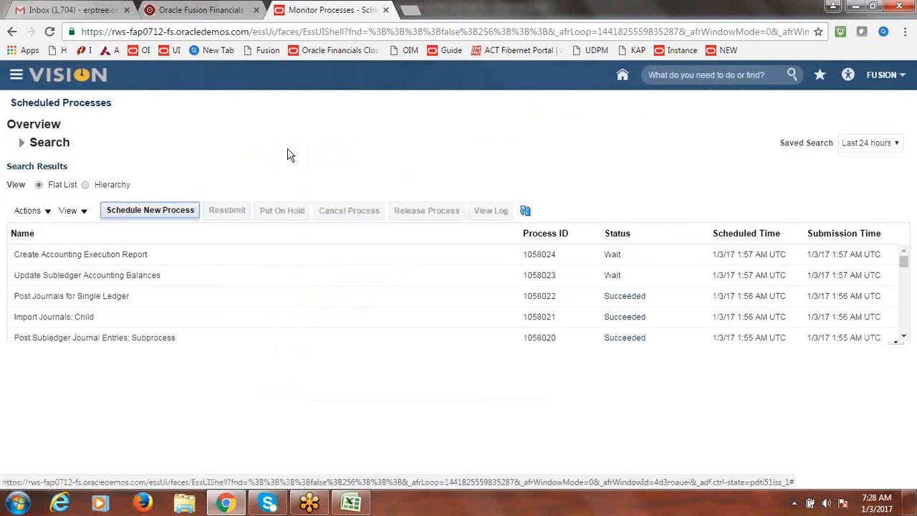
- Go to Reports and Analytics and expand Shared Folders, Financials, and Receivables in the contents tree
{"action": "left_click", "coordinate": [17, 81]}
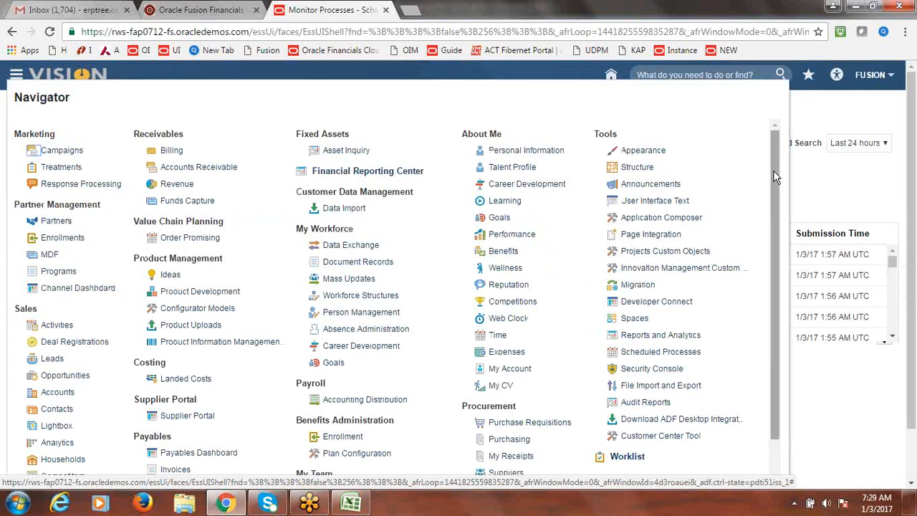
{"action": "left_click", "coordinate": [659, 337]}
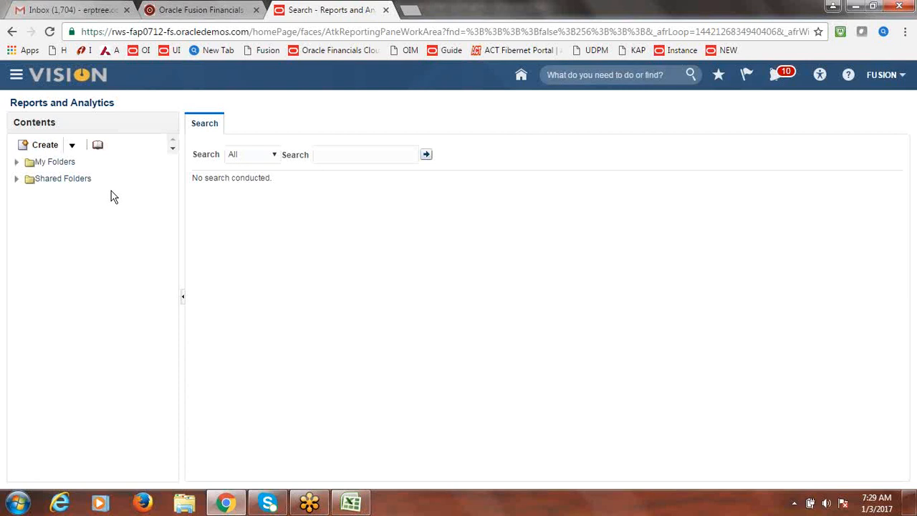
{"action": "left_click", "coordinate": [17, 185]}
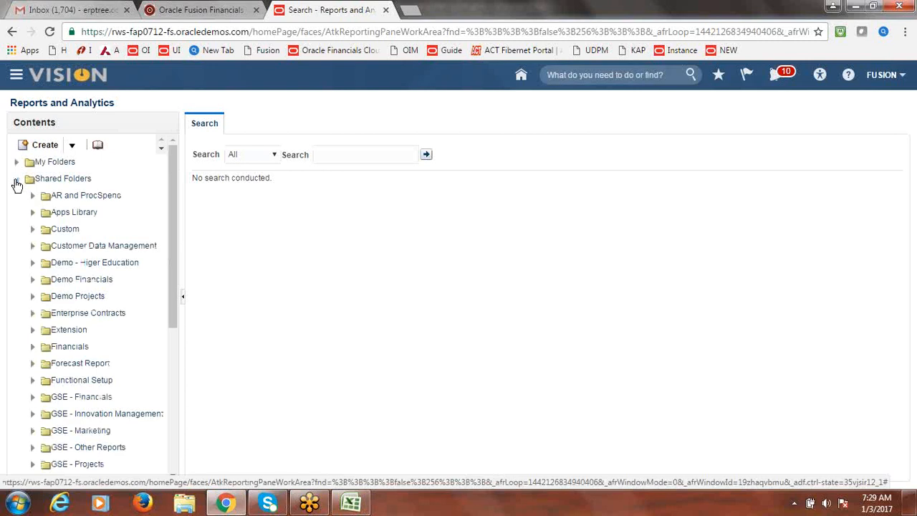
{"action": "scroll", "coordinate": [174, 225], "scroll_direction": "down", "scroll_amount": 2}
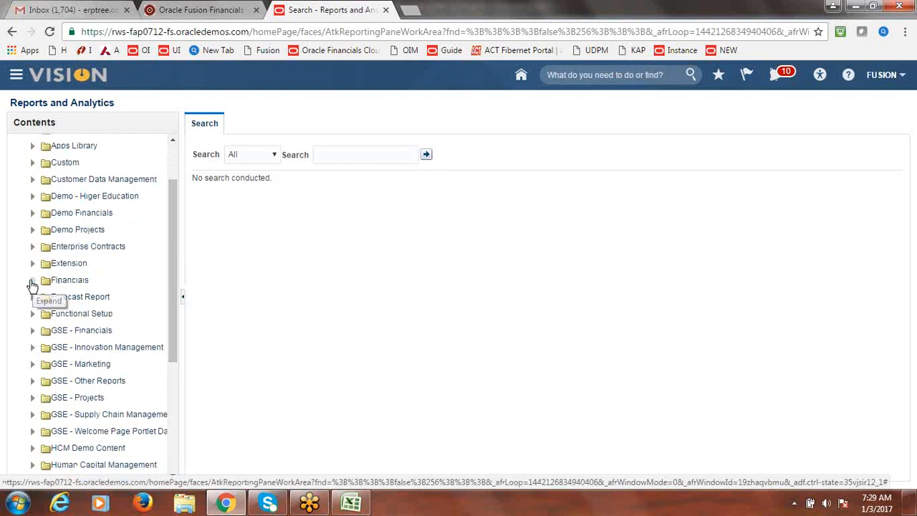
{"action": "left_click", "coordinate": [32, 282]}
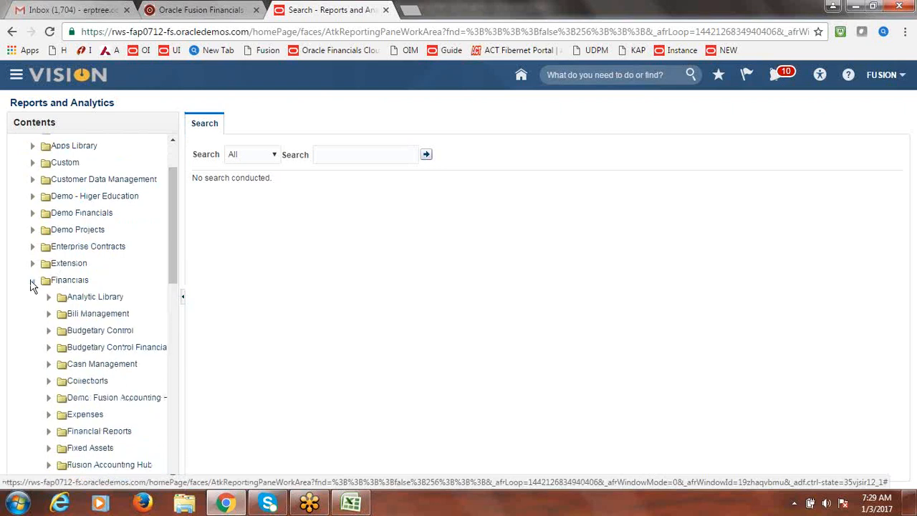
{"action": "left_click_drag", "start_coordinate": [178, 245], "coordinate": [178, 298]}
{"action": "scroll", "coordinate": [179, 300], "scroll_direction": "down", "scroll_amount": 5}
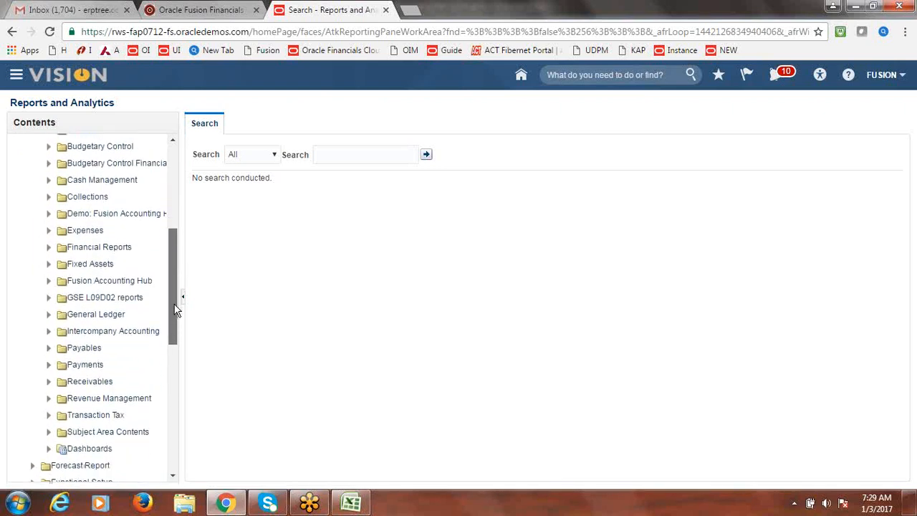
{"action": "left_click", "coordinate": [48, 316]}
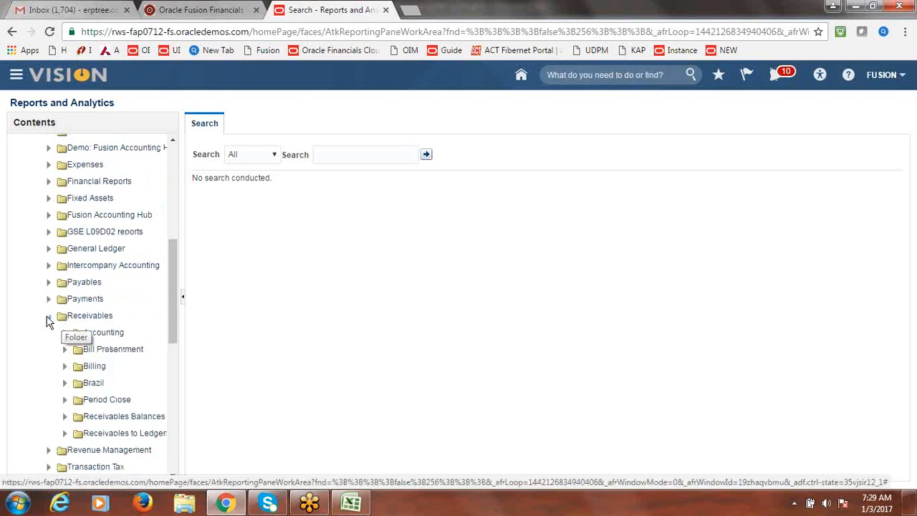
- Expand the Receivables Balances folder and widen the contents pane so the full report names can be read
{"action": "left_click_drag", "start_coordinate": [171, 308], "coordinate": [175, 334]}
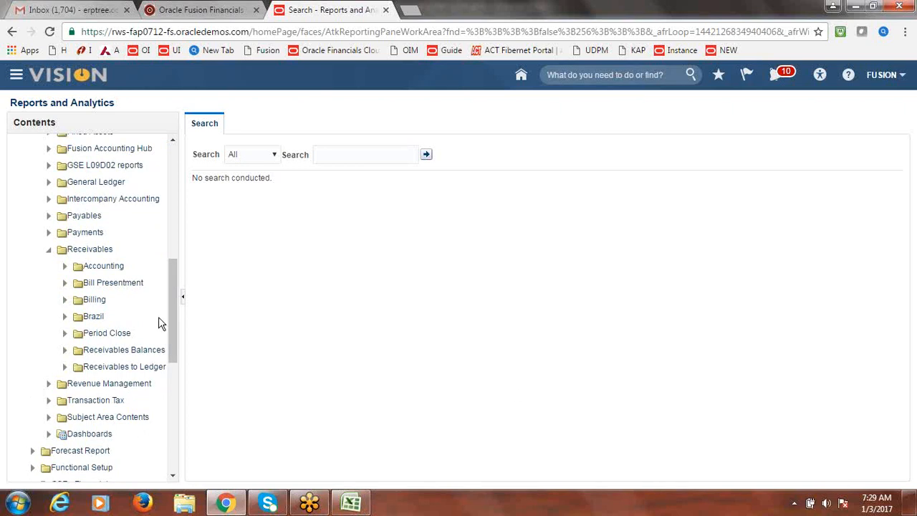
{"action": "left_click_drag", "start_coordinate": [174, 326], "coordinate": [179, 454]}
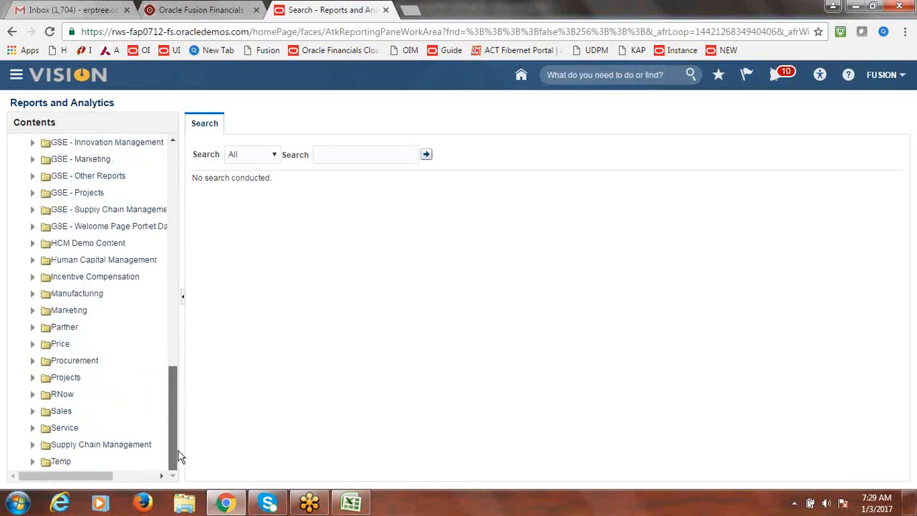
{"action": "left_click_drag", "start_coordinate": [93, 476], "coordinate": [107, 475]}
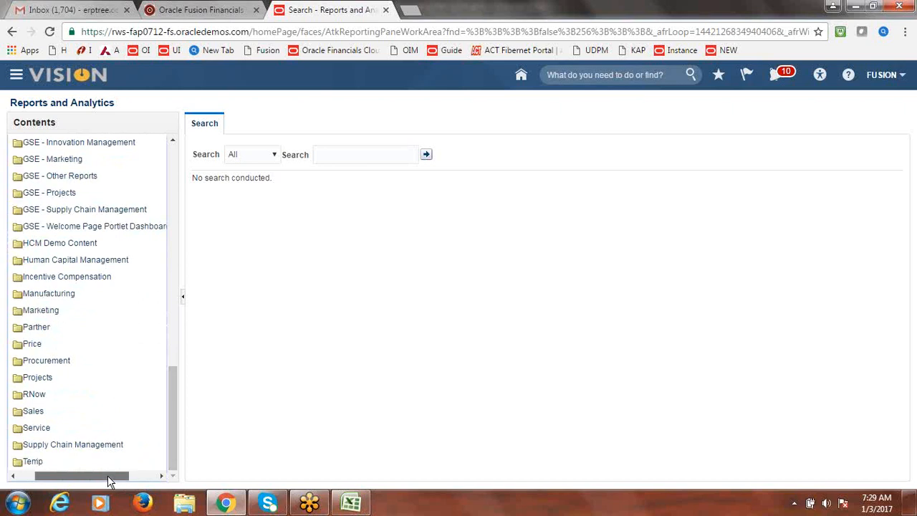
{"action": "left_click_drag", "start_coordinate": [169, 439], "coordinate": [180, 335]}
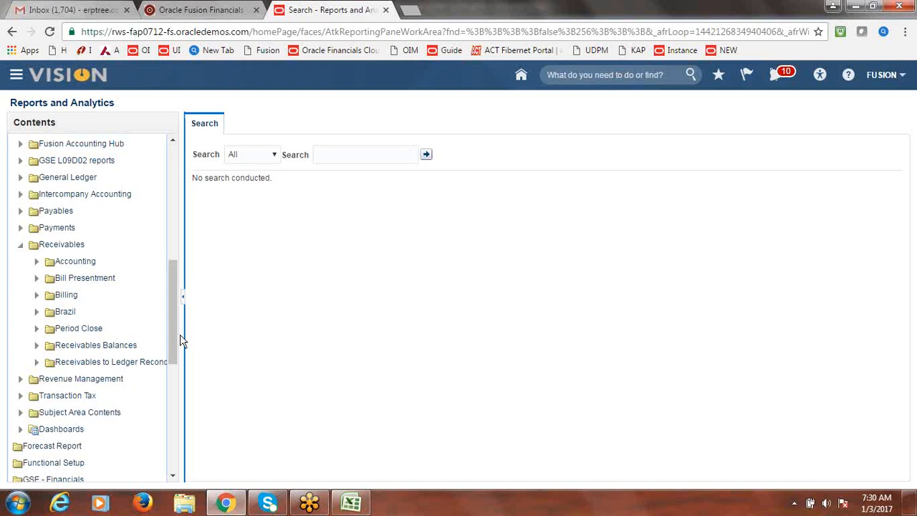
{"action": "left_click", "coordinate": [37, 345]}
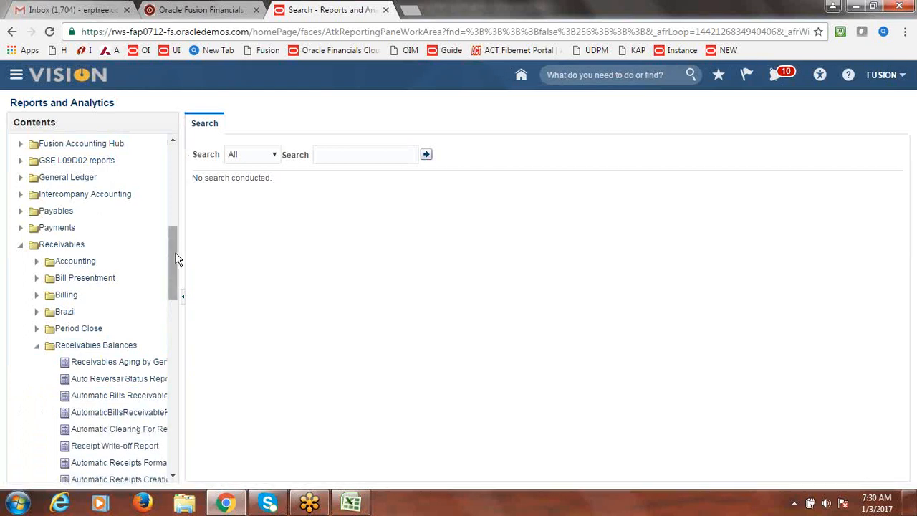
{"action": "left_click_drag", "start_coordinate": [185, 276], "coordinate": [322, 280]}
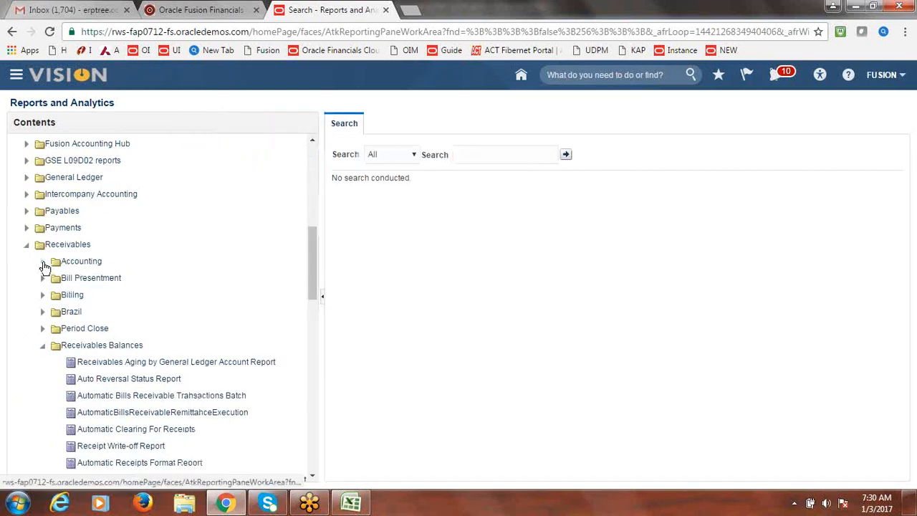
- Expand the Accounting, Bill Presentment, and Billing folders under Receivables and examine the reports they contain
{"action": "left_click", "coordinate": [43, 262]}
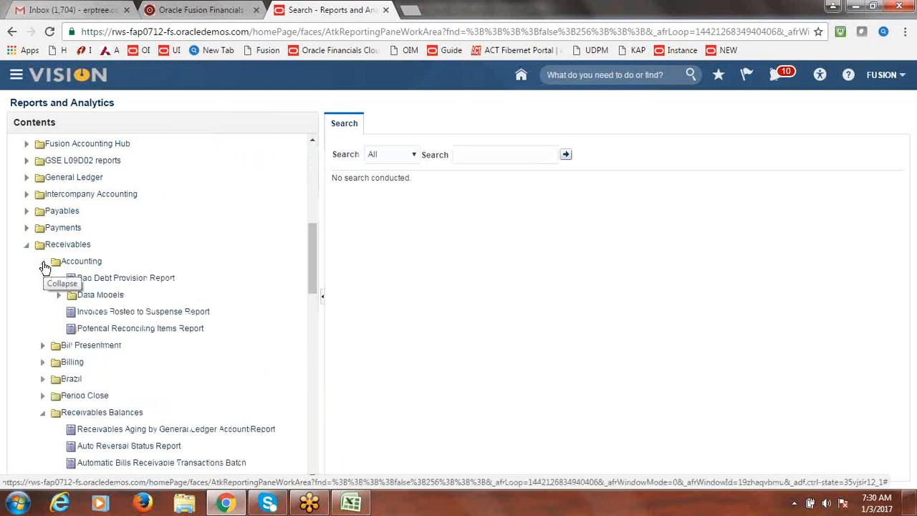
{"action": "left_click", "coordinate": [43, 347]}
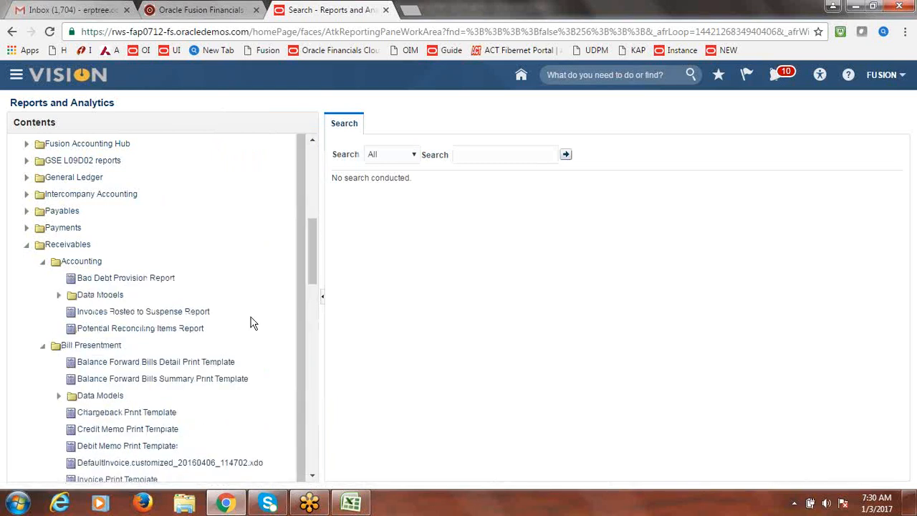
{"action": "scroll", "coordinate": [302, 287], "scroll_direction": "down", "scroll_amount": 1}
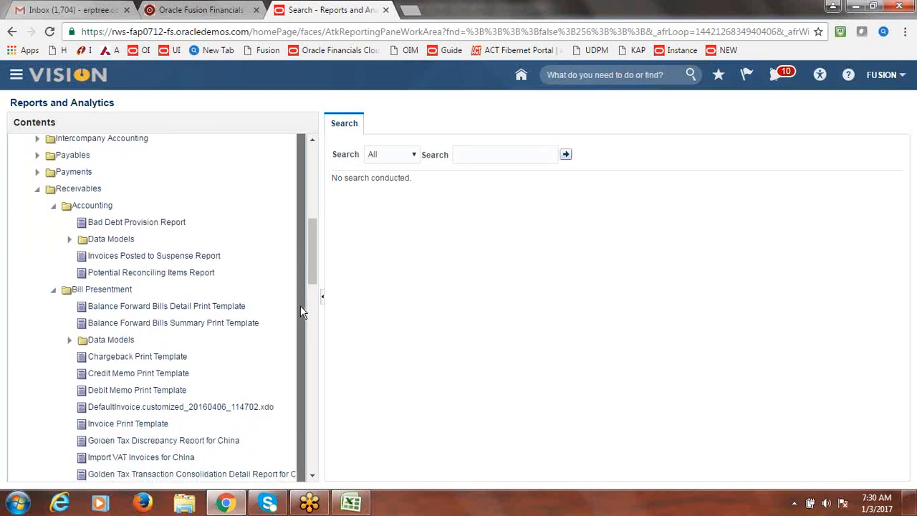
{"action": "scroll", "coordinate": [301, 305], "scroll_direction": "down", "scroll_amount": 1}
{"action": "scroll", "coordinate": [301, 351], "scroll_direction": "down", "scroll_amount": 1}
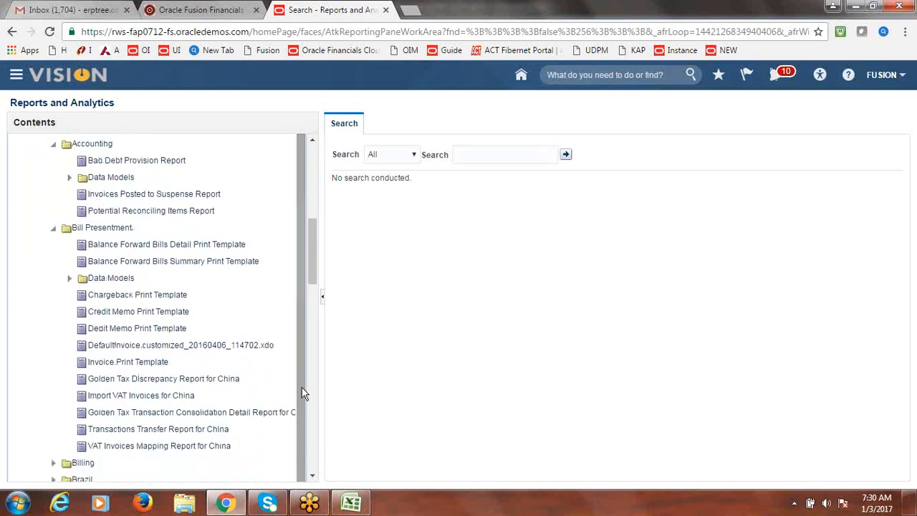
{"action": "left_click", "coordinate": [54, 463]}
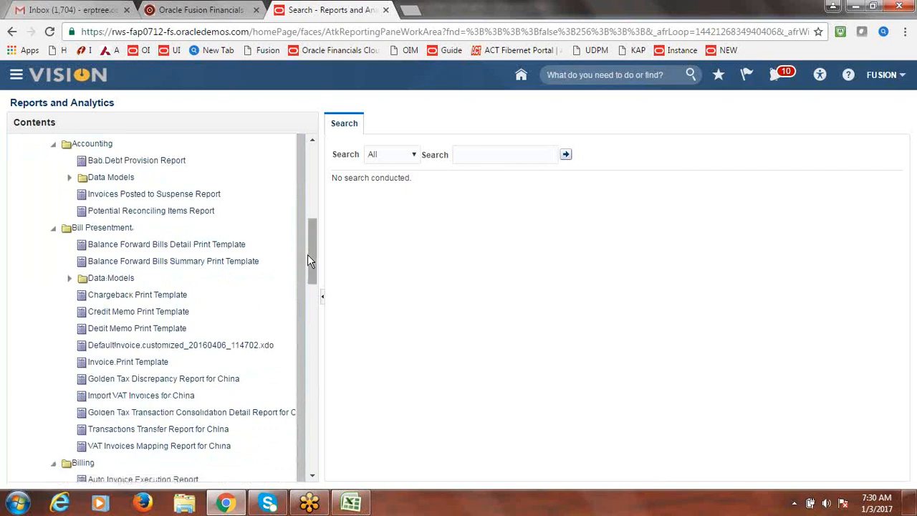
{"action": "left_click_drag", "start_coordinate": [309, 250], "coordinate": [318, 298]}
{"action": "scroll", "coordinate": [313, 298], "scroll_direction": "down", "scroll_amount": 4}
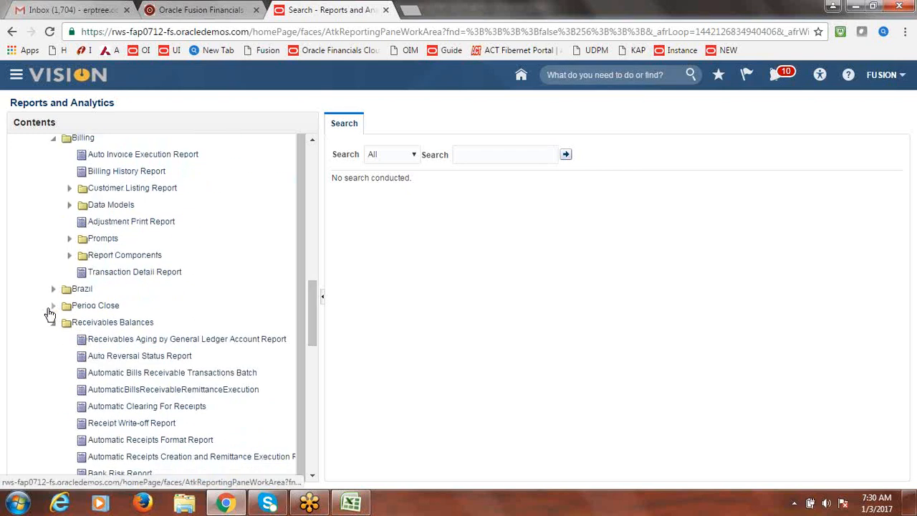
- Examine the contents of the Period Close, Receivables Balances, and Receivables to Ledger Reconciliation folders, collapsing Period Close and Receivables to Ledger Reconciliation again
{"action": "left_click", "coordinate": [53, 306]}
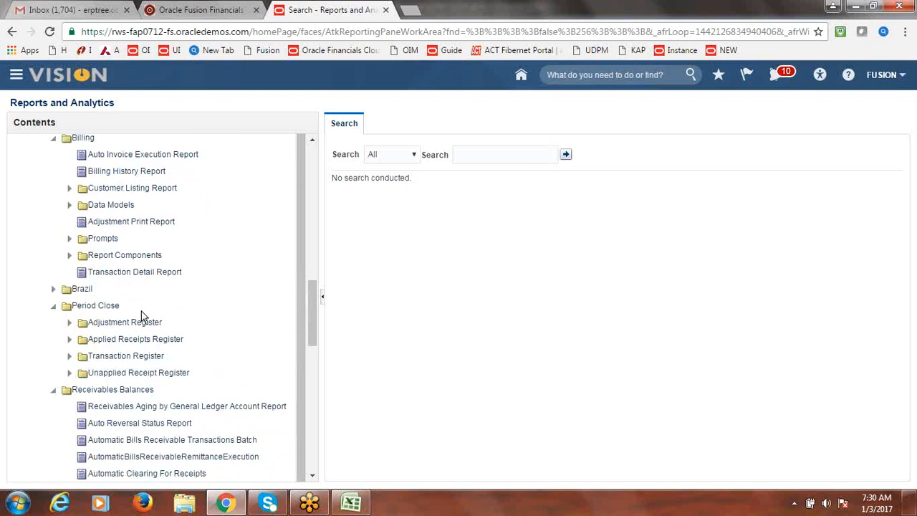
{"action": "left_click", "coordinate": [53, 305]}
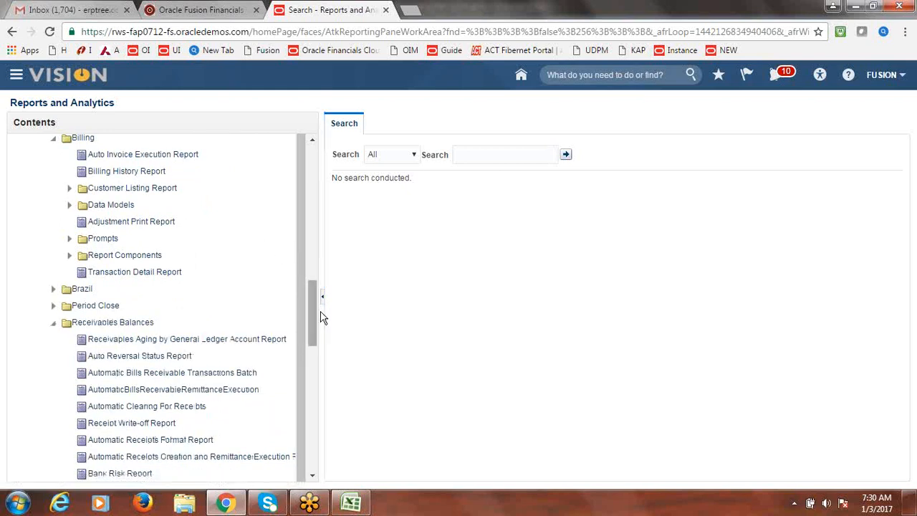
{"action": "left_click_drag", "start_coordinate": [315, 310], "coordinate": [315, 331]}
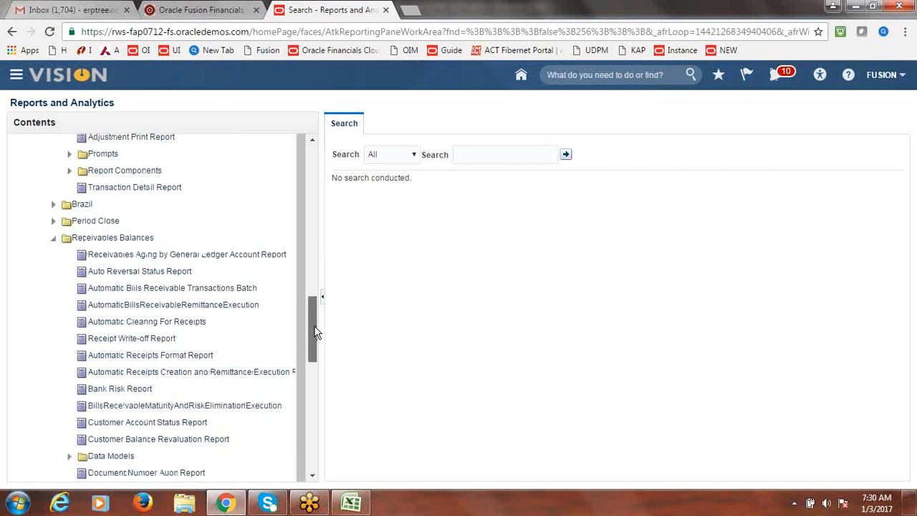
{"action": "left_click_drag", "start_coordinate": [315, 331], "coordinate": [317, 383]}
{"action": "left_click", "coordinate": [54, 414]}
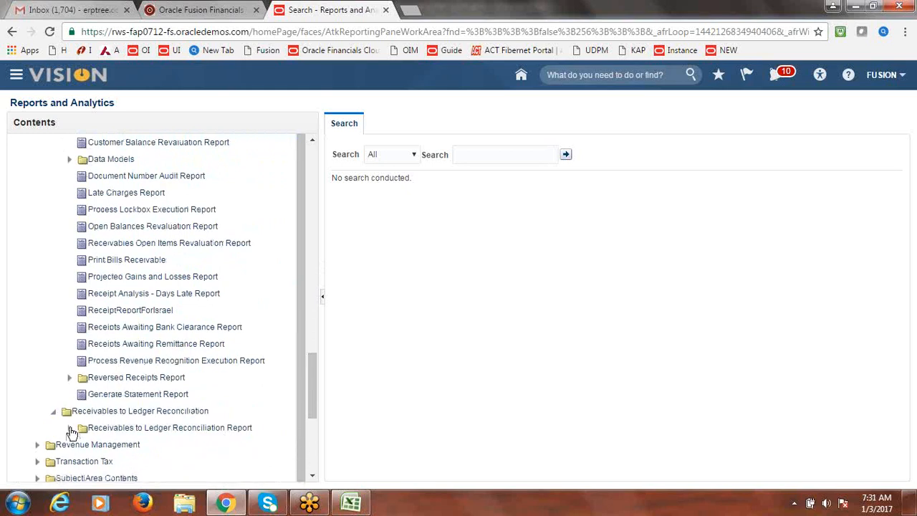
{"action": "left_click", "coordinate": [71, 429]}
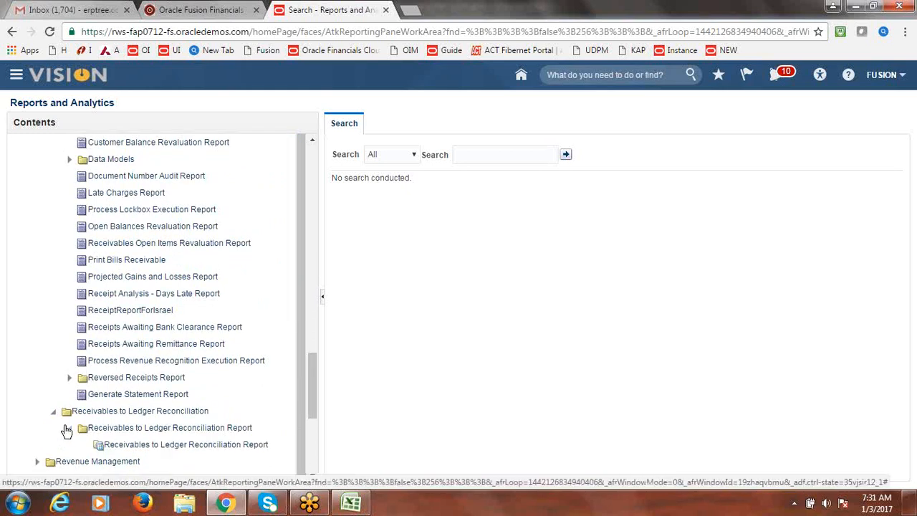
{"action": "left_click", "coordinate": [54, 414]}
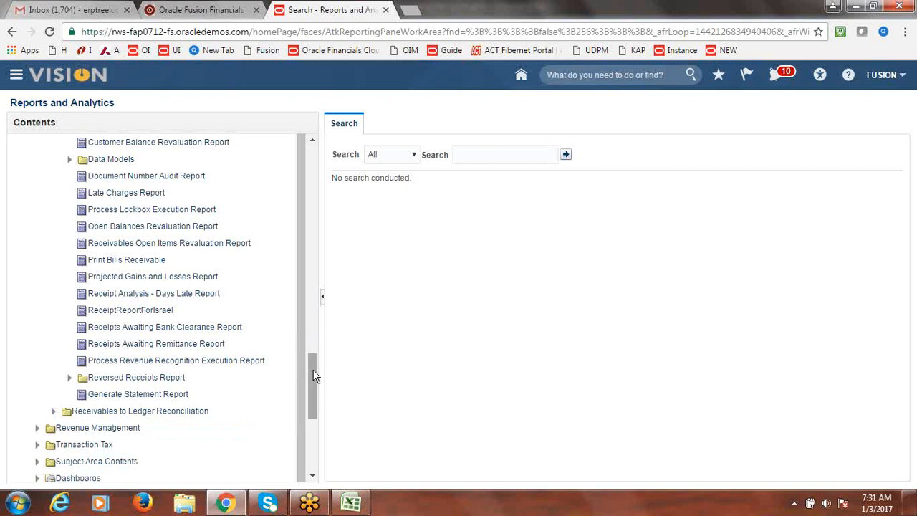
- Show the details of the Billing History Report in the Billing folder and open its further options in the BI catalog
{"action": "left_click_drag", "start_coordinate": [316, 376], "coordinate": [321, 274]}
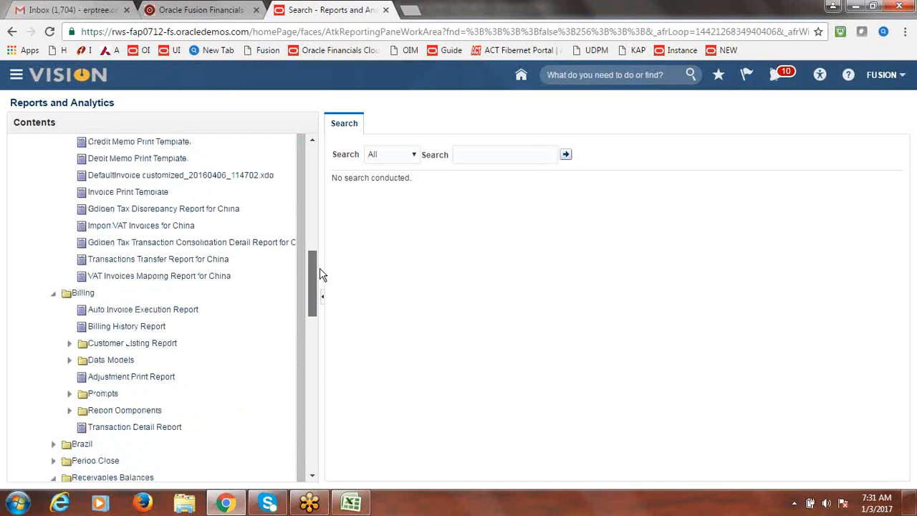
{"action": "left_click", "coordinate": [108, 330]}
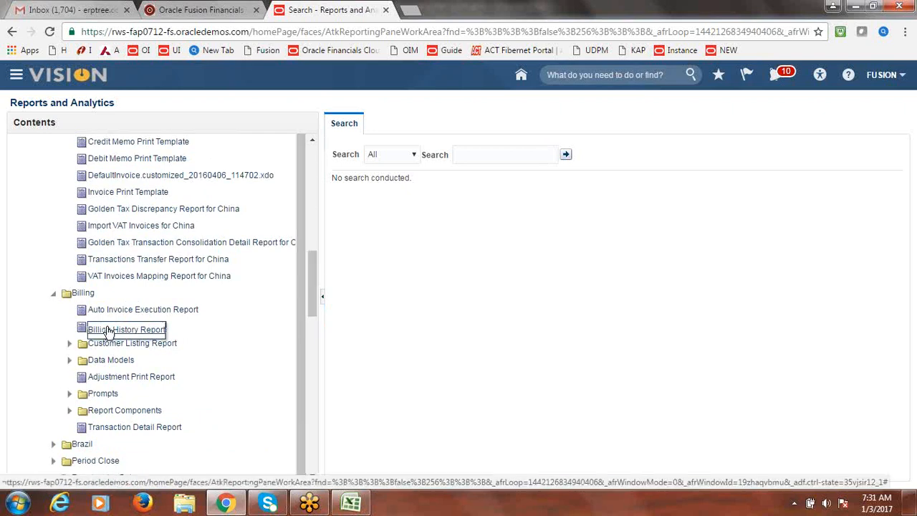
{"action": "left_click", "coordinate": [108, 330]}
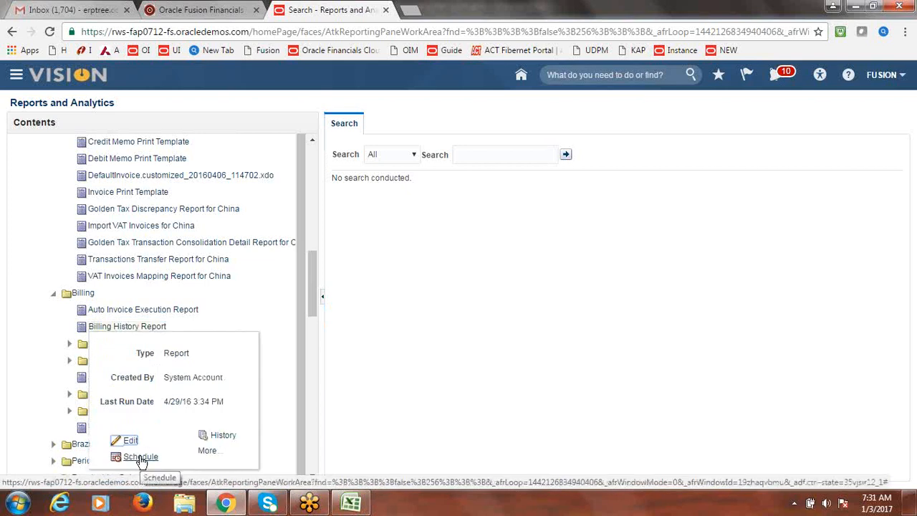
{"action": "left_click", "coordinate": [219, 452]}
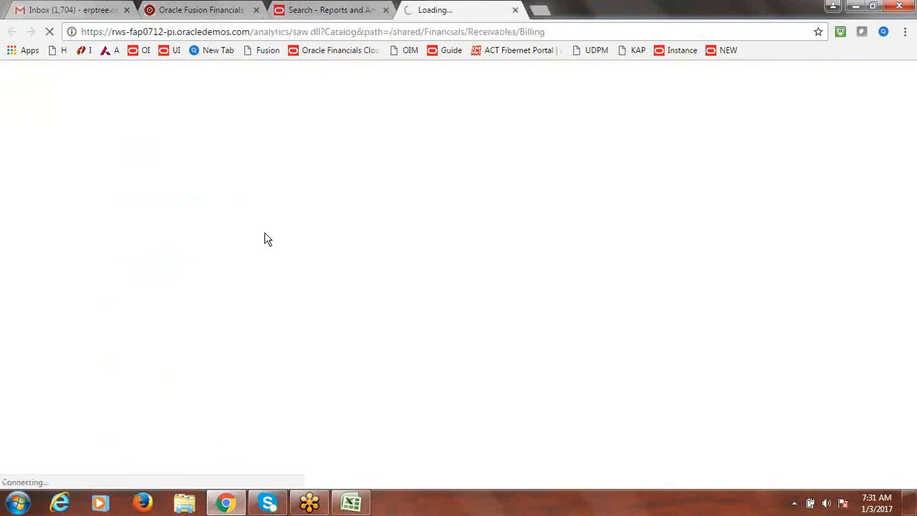
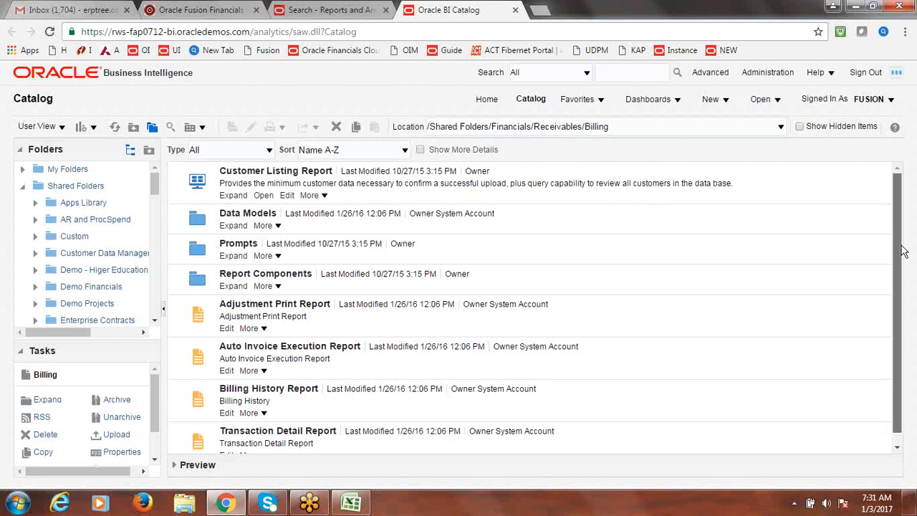
- Examine the reports in the Accounting, Bill Presentment, and Billing folders under Receivables in the BI catalog
{"action": "left_click_drag", "start_coordinate": [905, 252], "coordinate": [907, 286]}
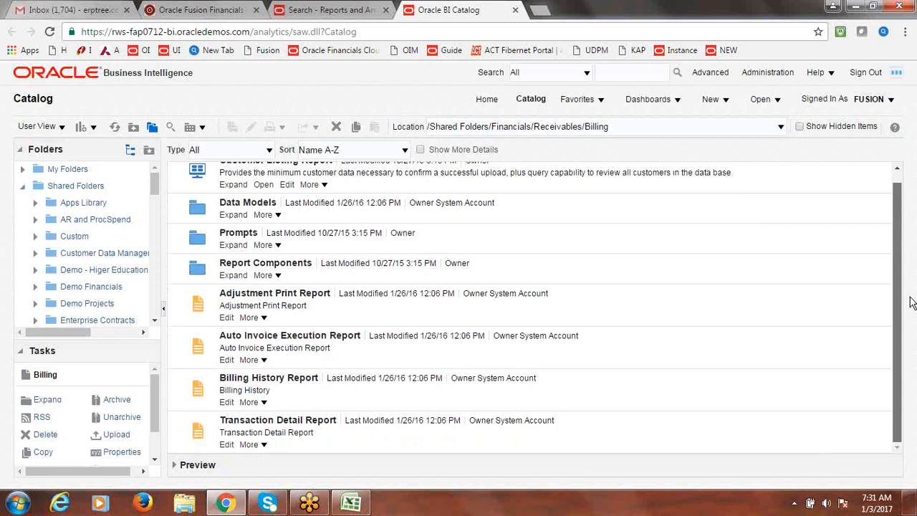
{"action": "scroll", "coordinate": [860, 287], "scroll_direction": "up", "scroll_amount": 1}
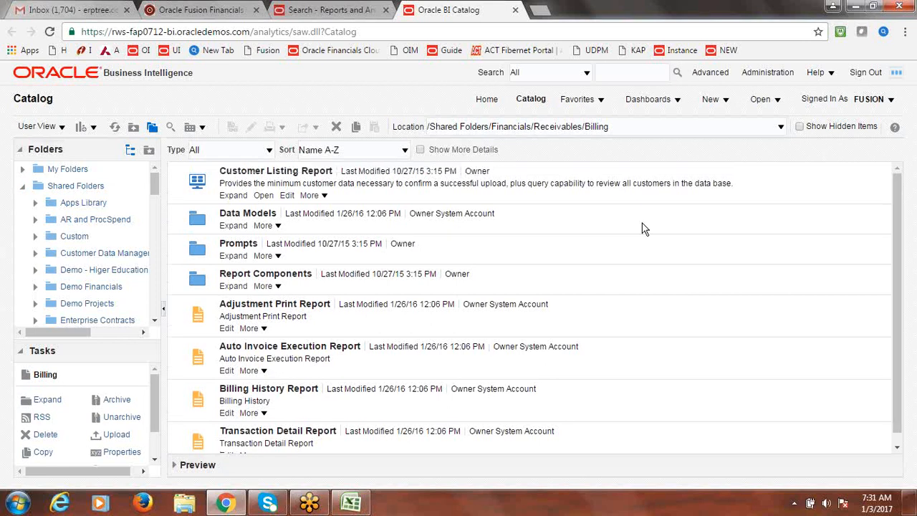
{"action": "left_click_drag", "start_coordinate": [155, 188], "coordinate": [156, 247]}
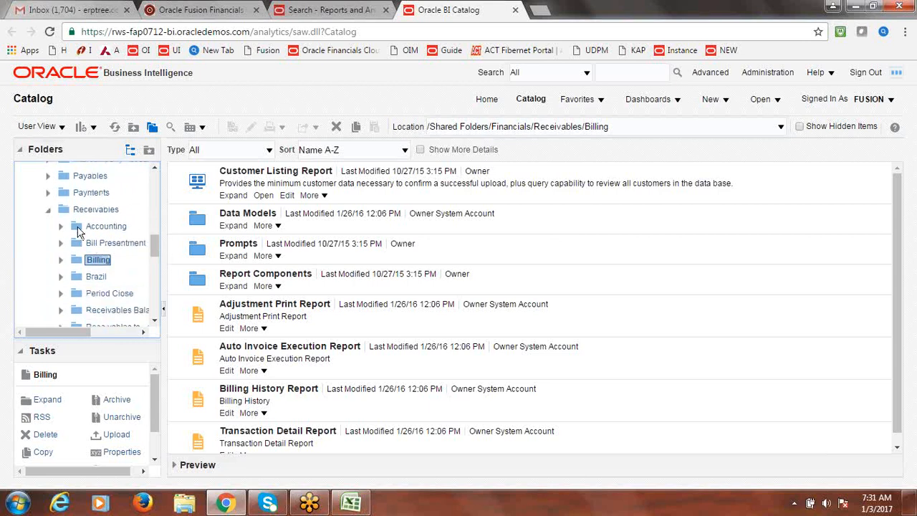
{"action": "left_click", "coordinate": [89, 227]}
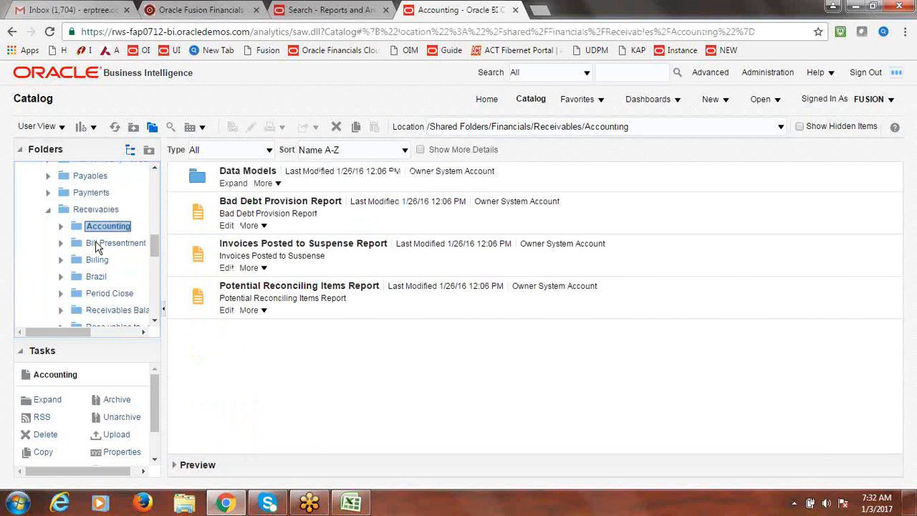
{"action": "left_click", "coordinate": [97, 244]}
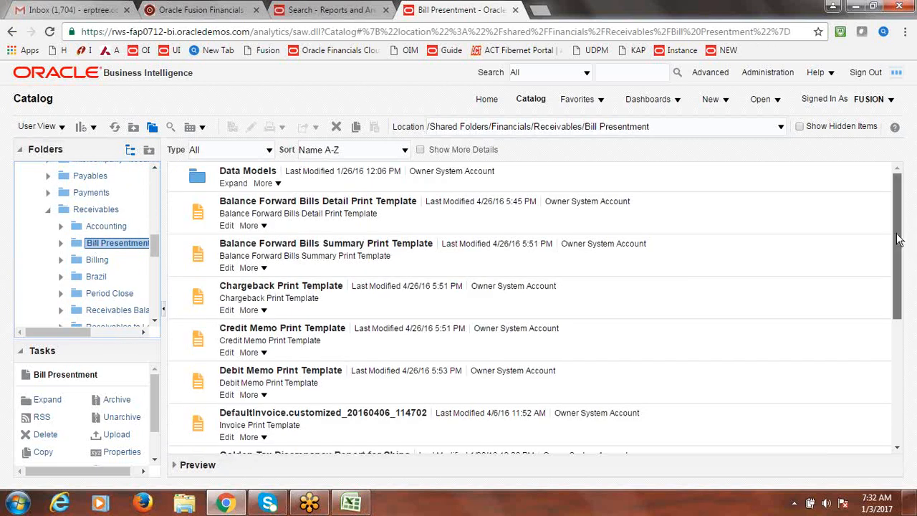
{"action": "left_click_drag", "start_coordinate": [909, 234], "coordinate": [912, 372]}
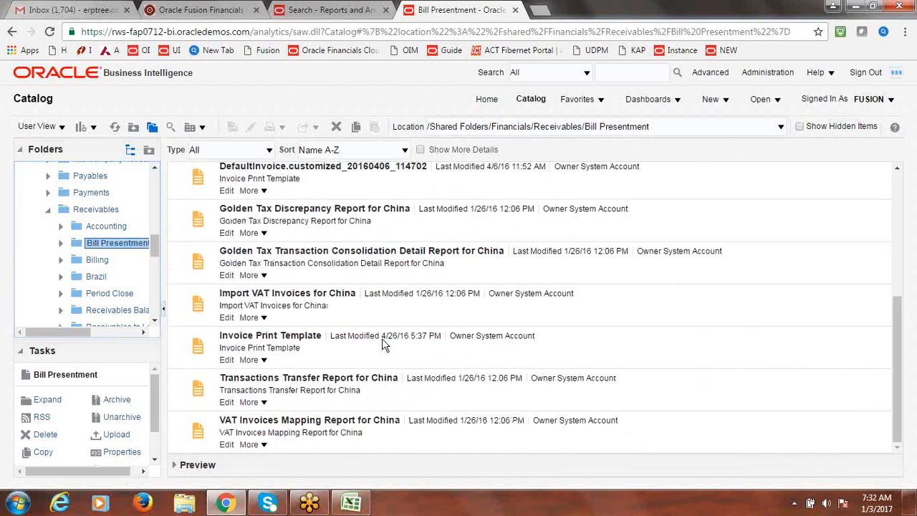
{"action": "left_click", "coordinate": [100, 264]}
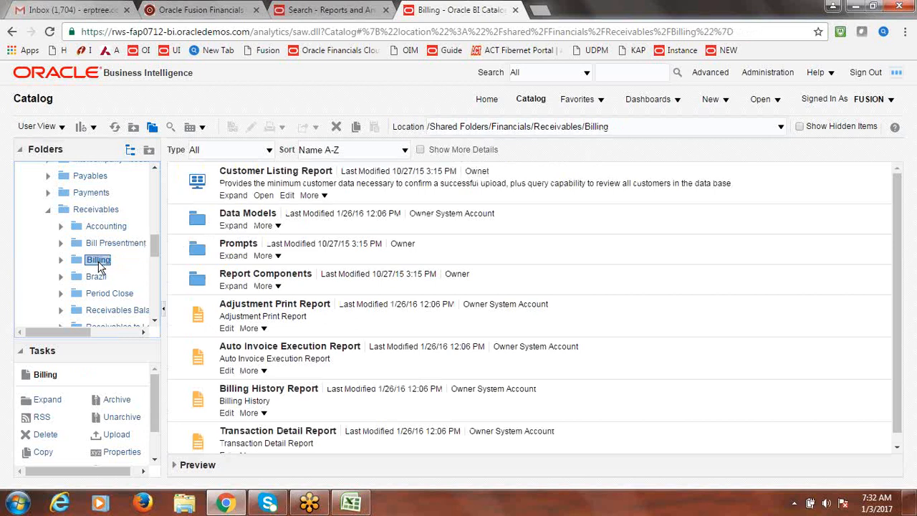
{"action": "left_click_drag", "start_coordinate": [900, 233], "coordinate": [891, 175]}
- Examine the contents of the Brazil, Period Close, Receivables Balances, Receivables to Ledger Reconciliation, and Revenue Management folders in the catalog
{"action": "left_click", "coordinate": [97, 277]}
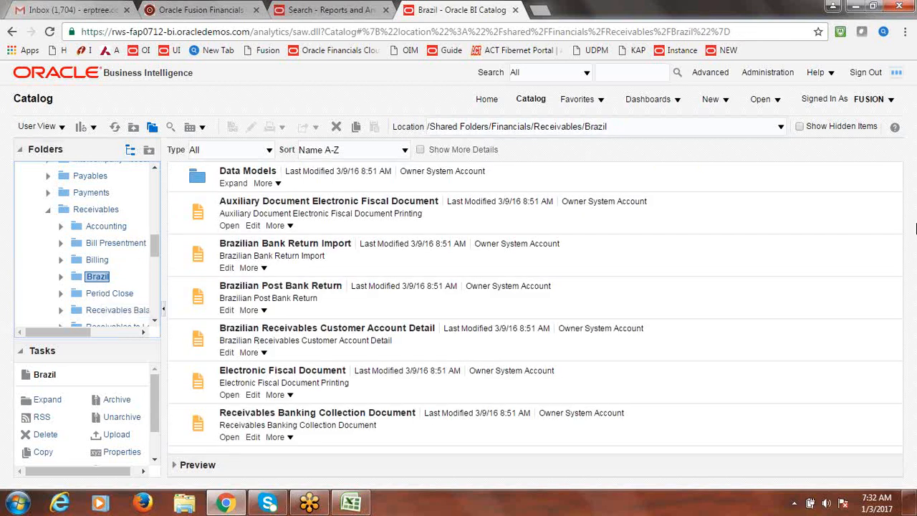
{"action": "left_click", "coordinate": [105, 294]}
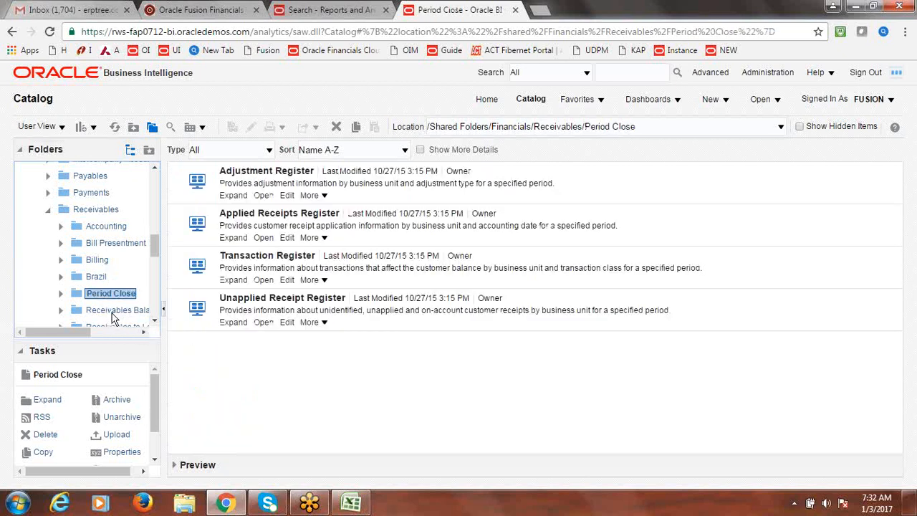
{"action": "left_click", "coordinate": [112, 314]}
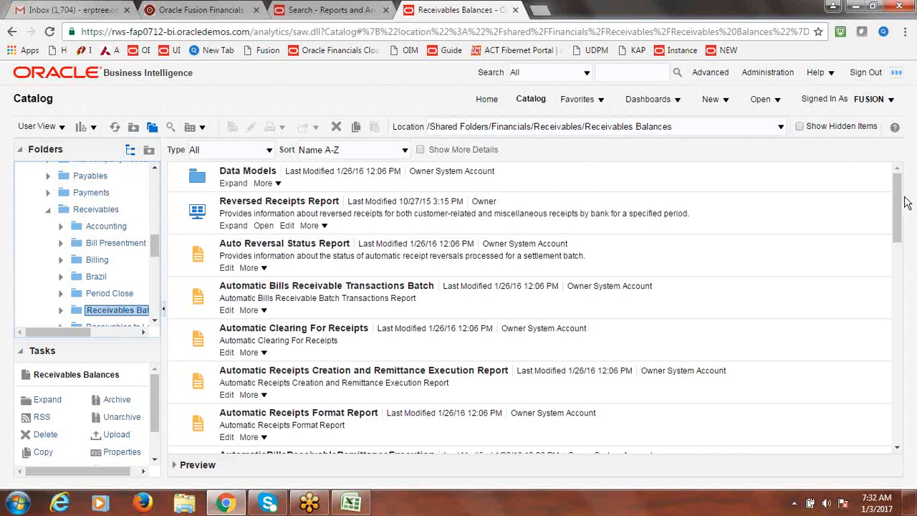
{"action": "scroll", "coordinate": [904, 228], "scroll_direction": "down", "scroll_amount": 3}
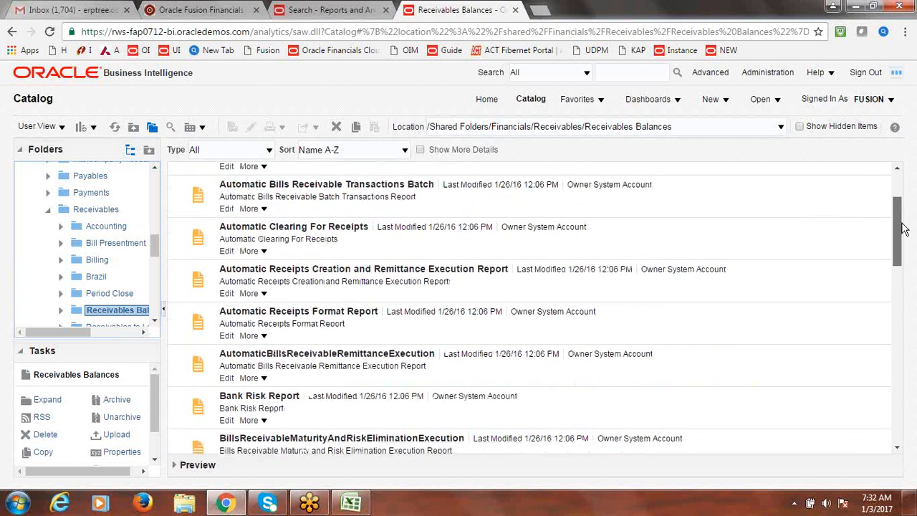
{"action": "left_click_drag", "start_coordinate": [904, 229], "coordinate": [915, 420]}
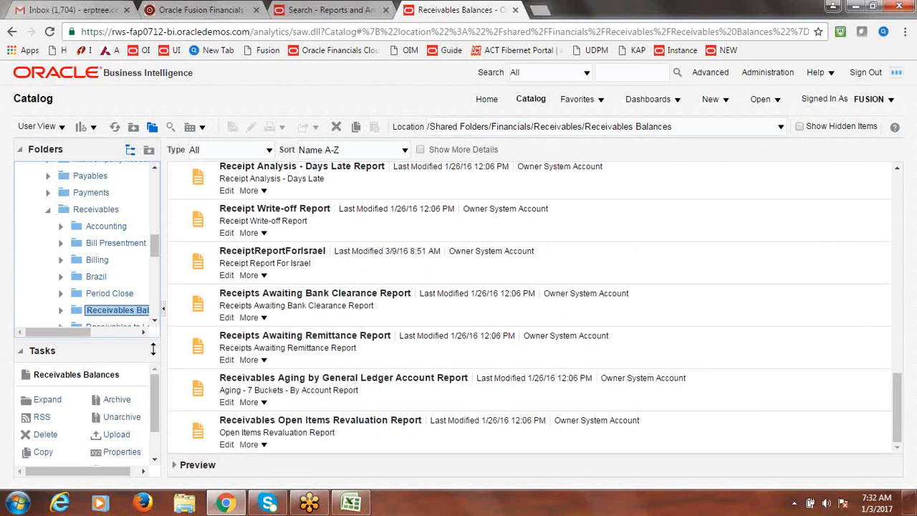
{"action": "scroll", "coordinate": [153, 326], "scroll_direction": "down", "scroll_amount": 2}
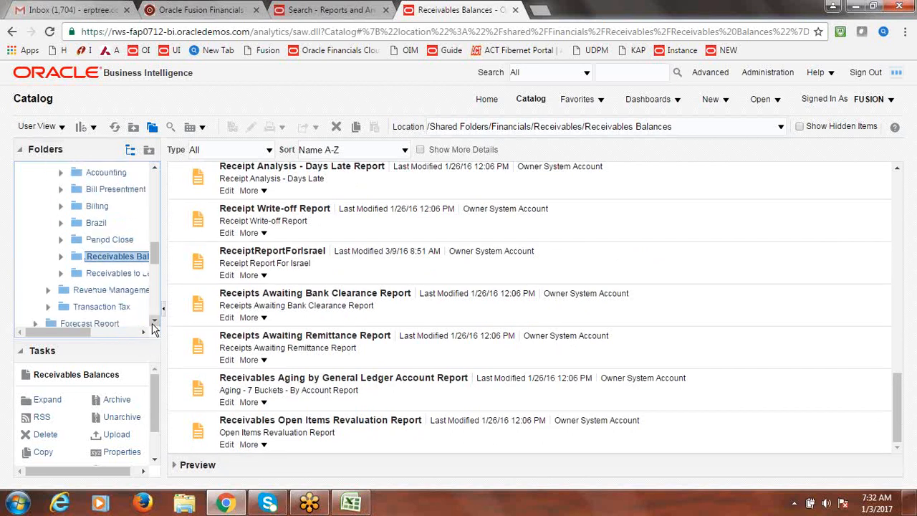
{"action": "left_click", "coordinate": [118, 273]}
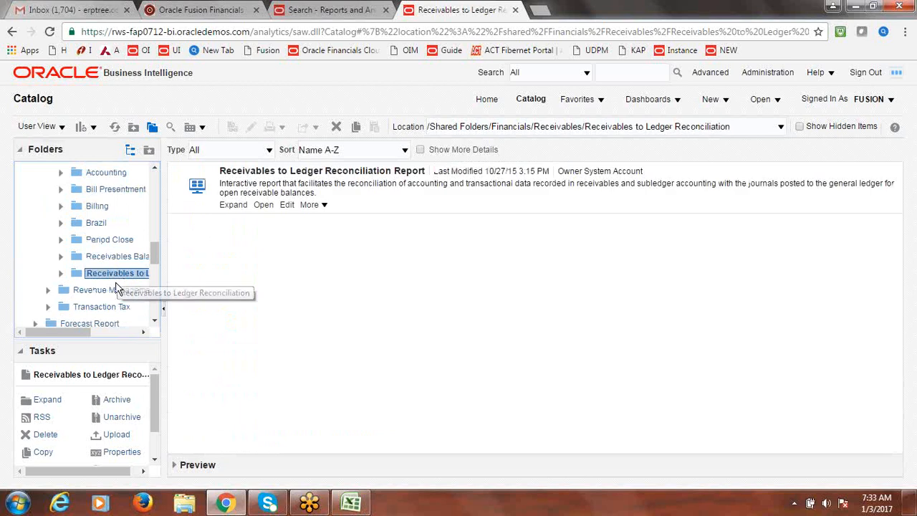
{"action": "left_click", "coordinate": [114, 291]}
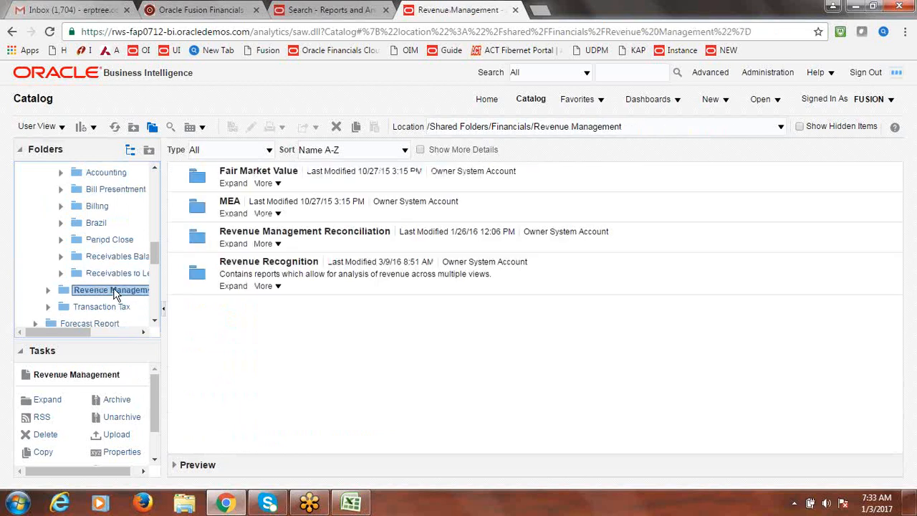
{"action": "left_click_drag", "start_coordinate": [154, 256], "coordinate": [149, 167]}
{"action": "scroll", "coordinate": [156, 251], "scroll_direction": "up", "scroll_amount": 1}
{"action": "left_click", "coordinate": [321, 7]}
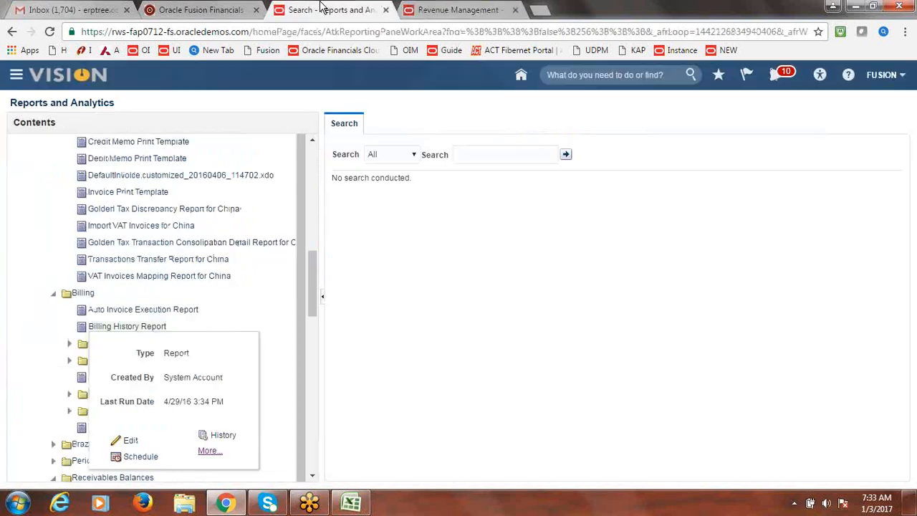
{"action": "left_click", "coordinate": [443, 11]}
{"action": "left_click", "coordinate": [178, 8]}
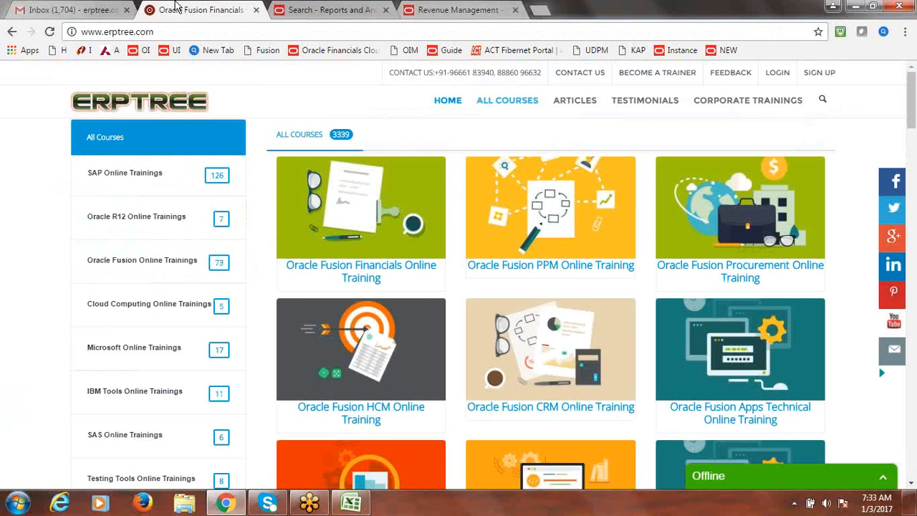
{"action": "left_click", "coordinate": [287, 9]}
{"action": "left_click", "coordinate": [475, 7]}
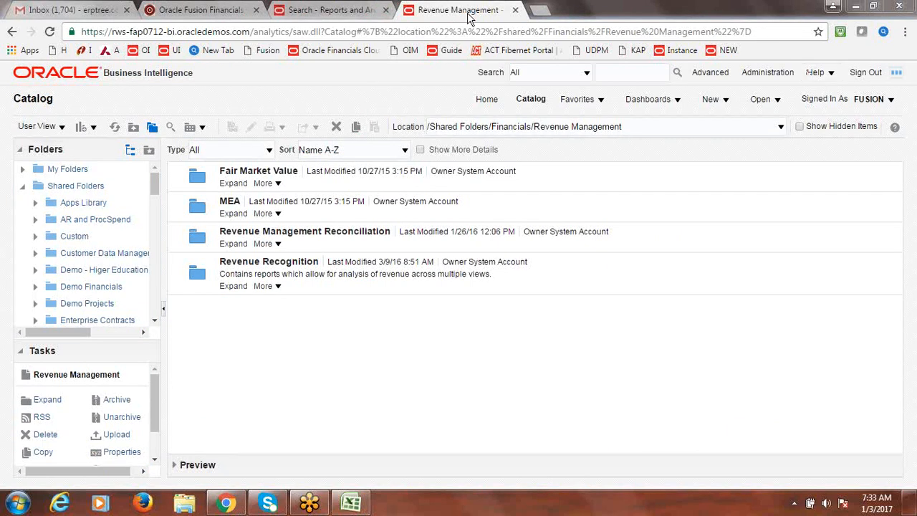
- Leave the BI catalog for the Fusion applications home page and open the Scheduled Processes work area
{"action": "left_click", "coordinate": [729, 52]}
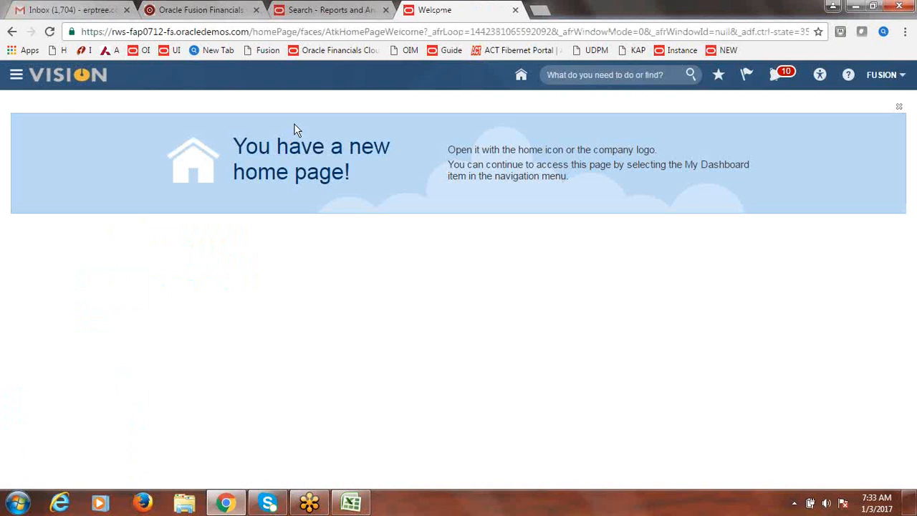
{"action": "left_click", "coordinate": [15, 79]}
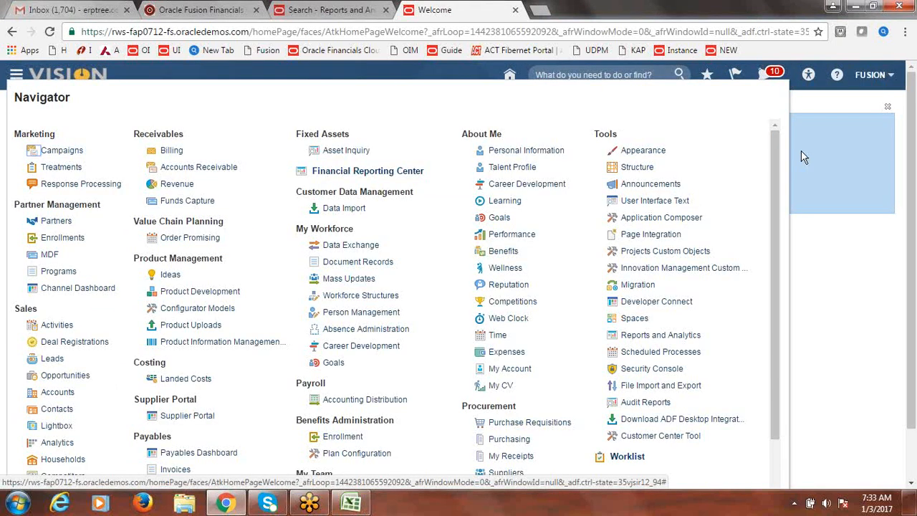
{"action": "scroll", "coordinate": [775, 163], "scroll_direction": "down", "scroll_amount": 1}
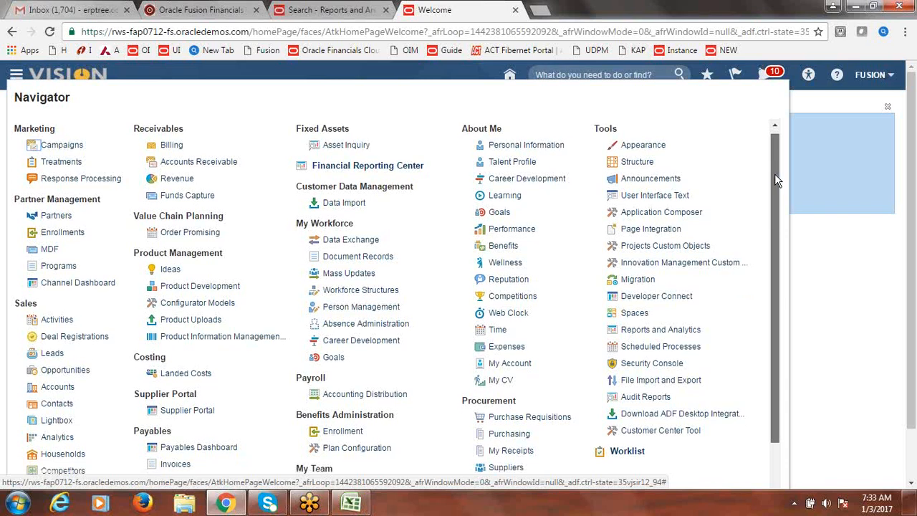
{"action": "scroll", "coordinate": [774, 183], "scroll_direction": "down", "scroll_amount": 3}
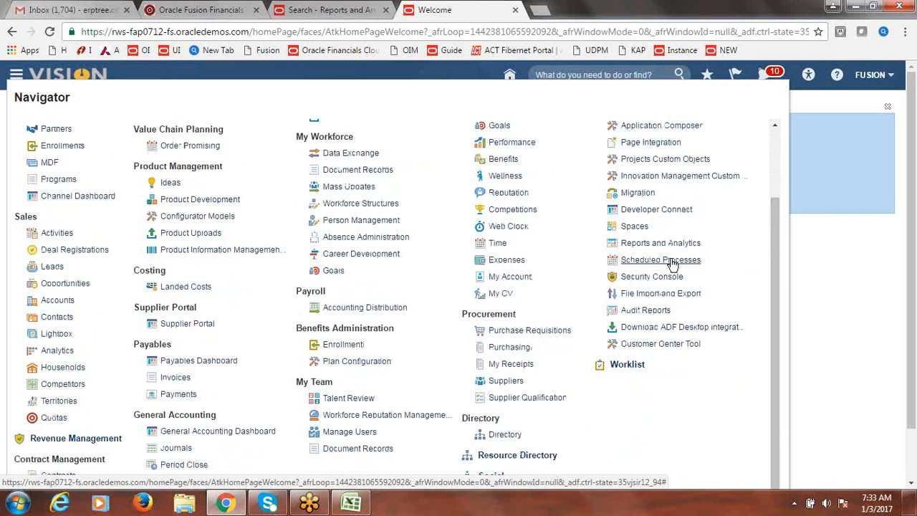
{"action": "left_click", "coordinate": [672, 264]}
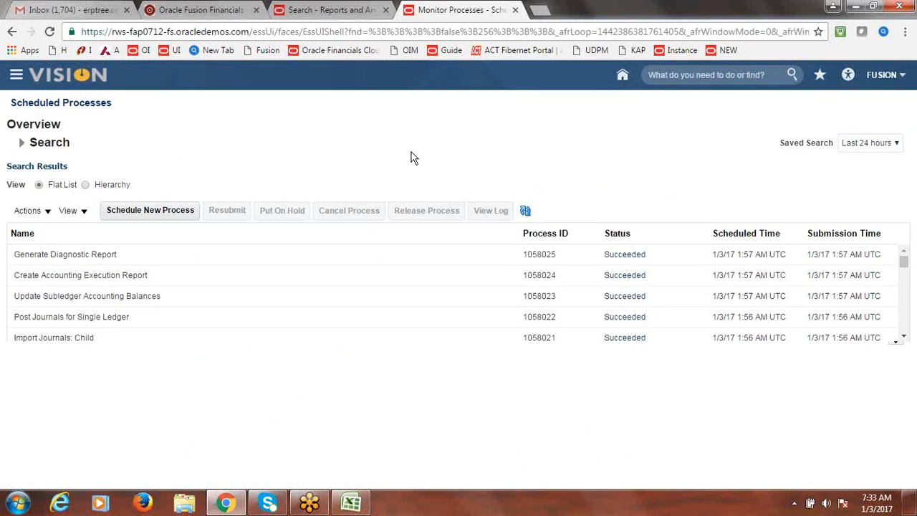
- Start scheduling a new job, searching the process names for "Aging" and choosing the Collections Aging 4 Bucket Report
{"action": "left_click", "coordinate": [151, 210]}
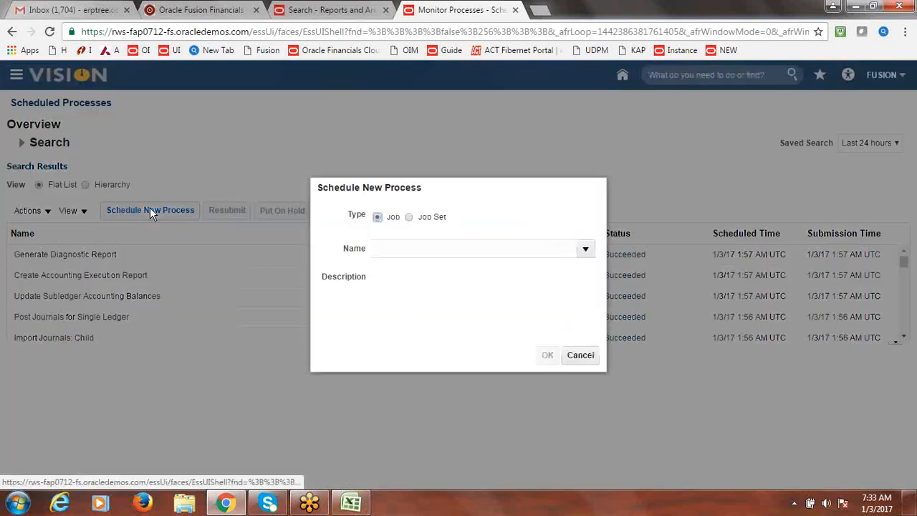
{"action": "left_click", "coordinate": [585, 248]}
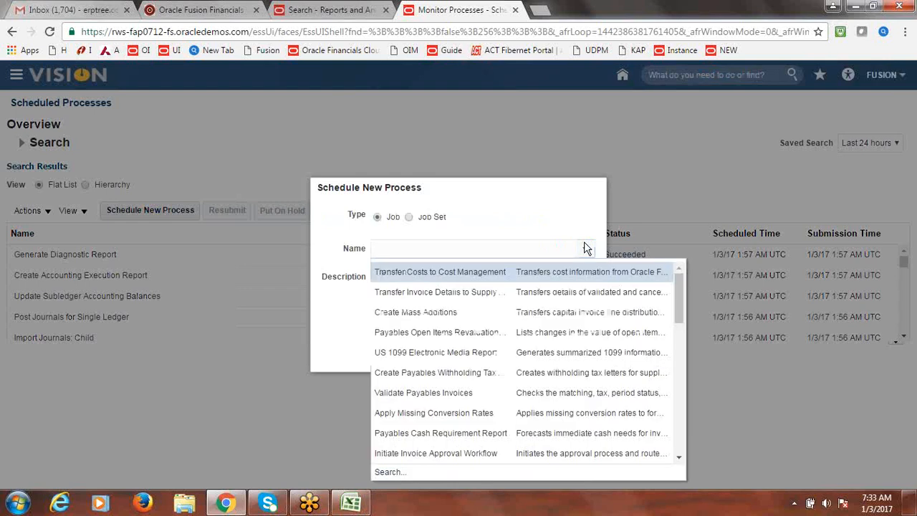
{"action": "left_click", "coordinate": [391, 471]}
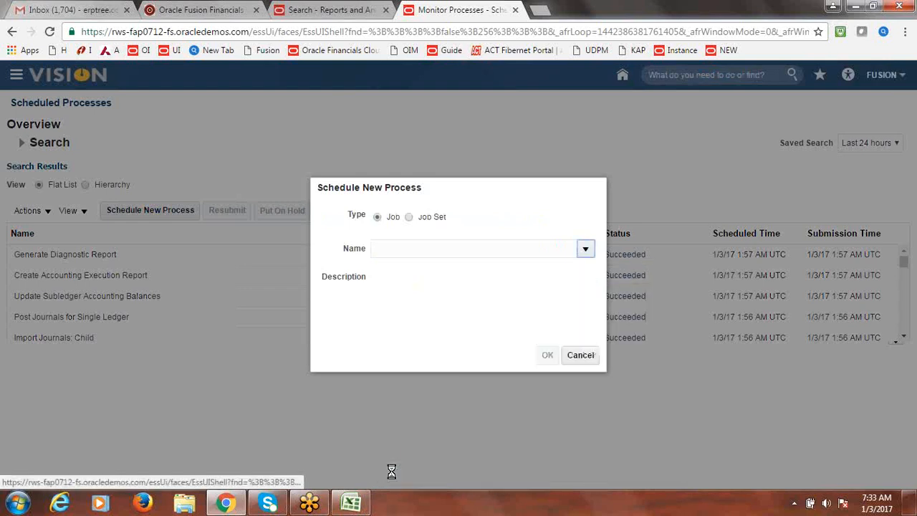
{"action": "left_click", "coordinate": [433, 171]}
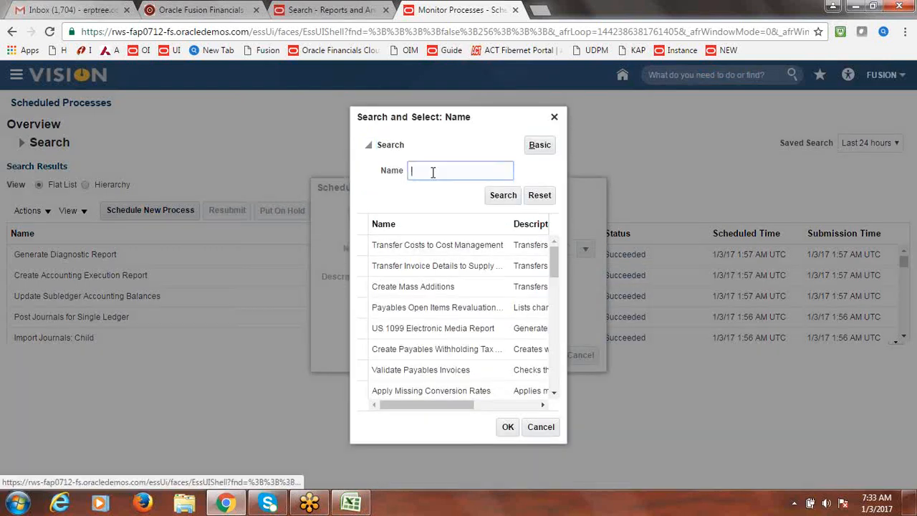
{"action": "type", "text": "Aging"}
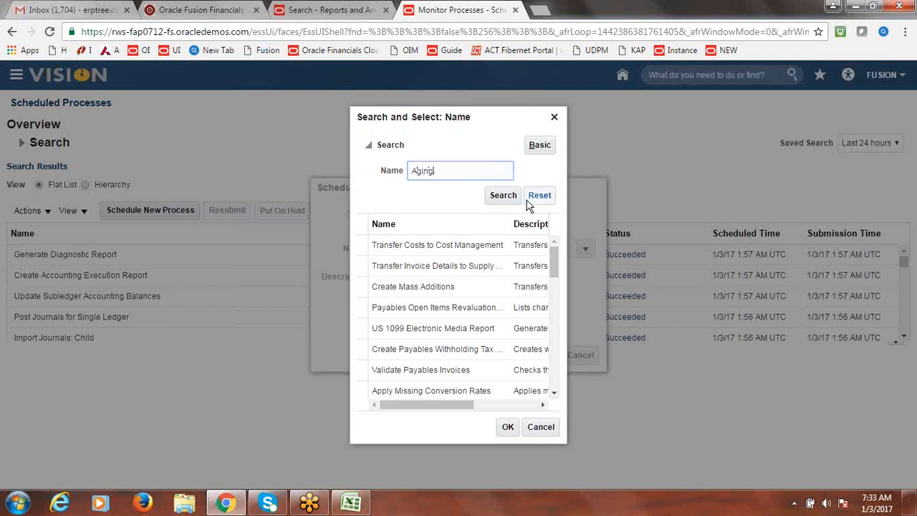
{"action": "left_click", "coordinate": [504, 196]}
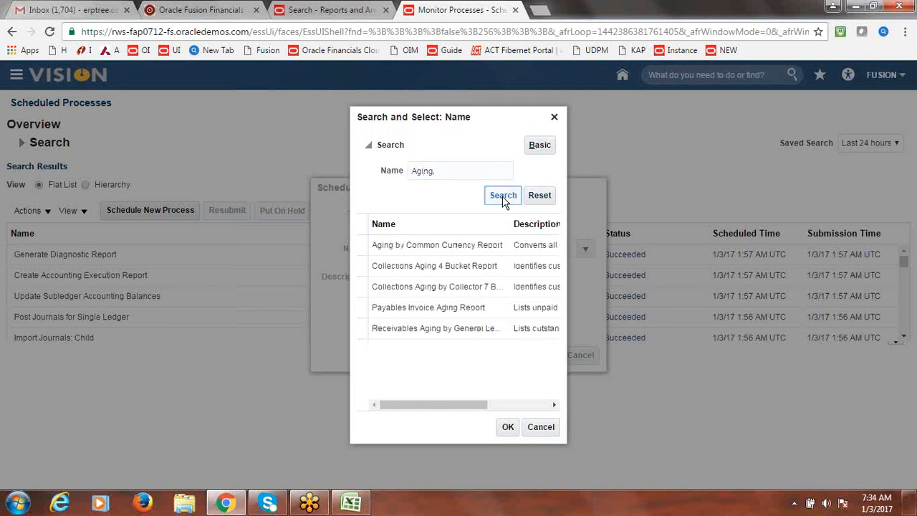
{"action": "left_click", "coordinate": [424, 270]}
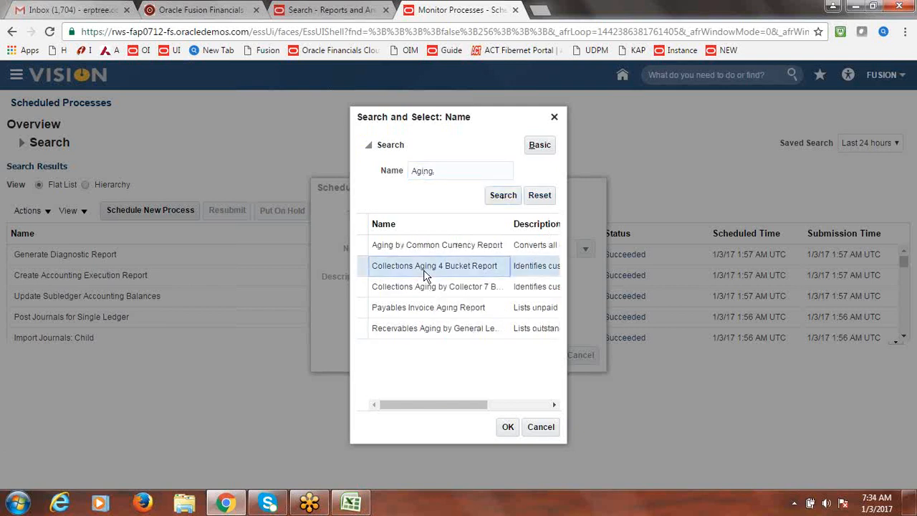
{"action": "left_click", "coordinate": [507, 427]}
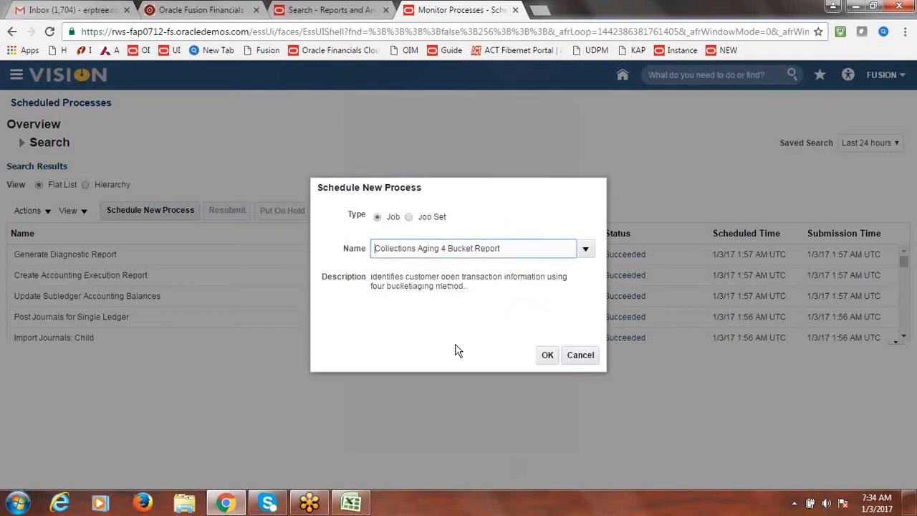
{"action": "left_click", "coordinate": [547, 356]}
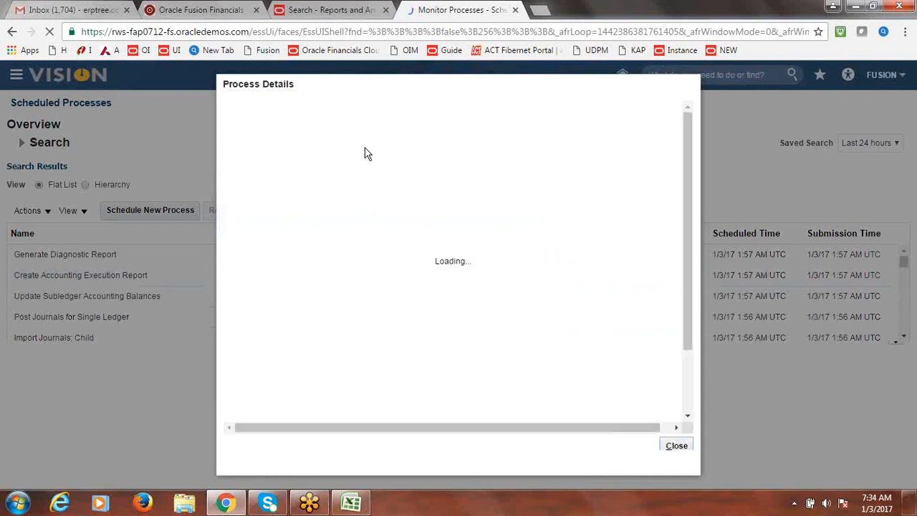
- Set the Collections Aging 4 Bucket Report parameters Order By to Customer and Report Summary to Customer Summary
{"action": "left_click", "coordinate": [512, 236]}
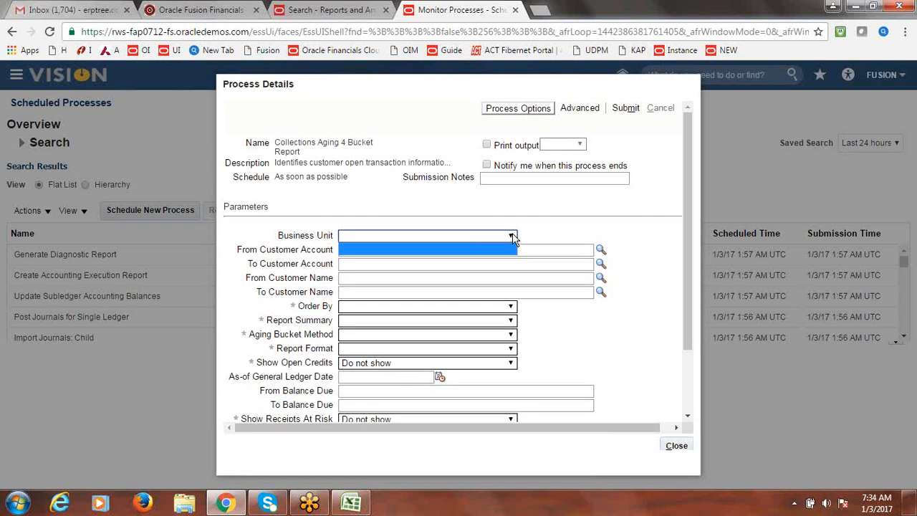
{"action": "left_click", "coordinate": [512, 236]}
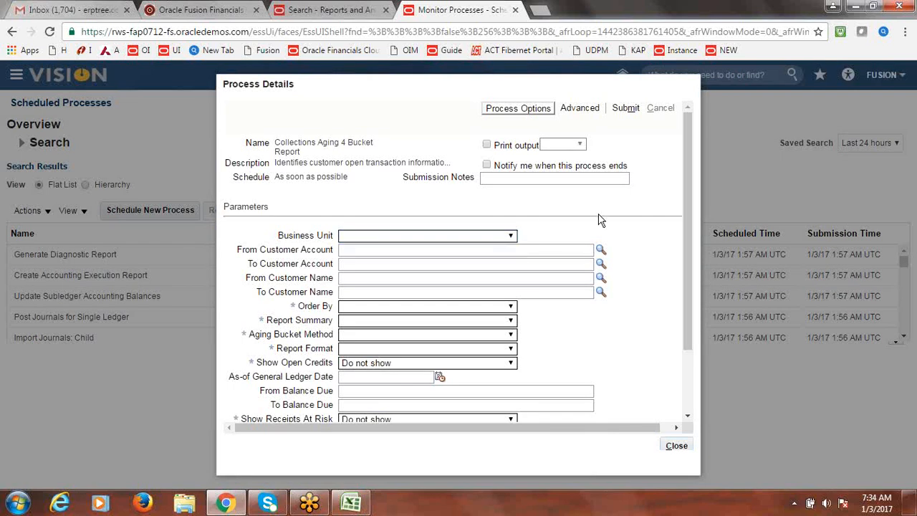
{"action": "left_click_drag", "start_coordinate": [685, 261], "coordinate": [691, 296]}
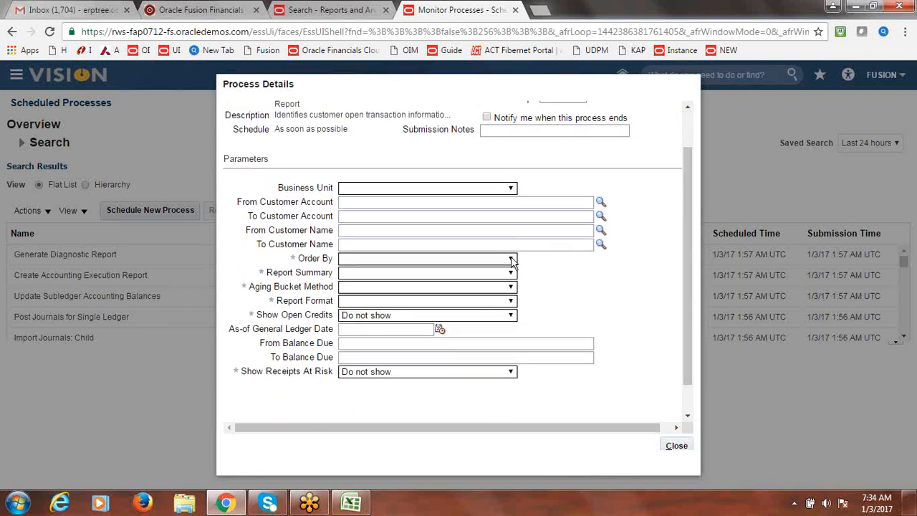
{"action": "left_click", "coordinate": [511, 260]}
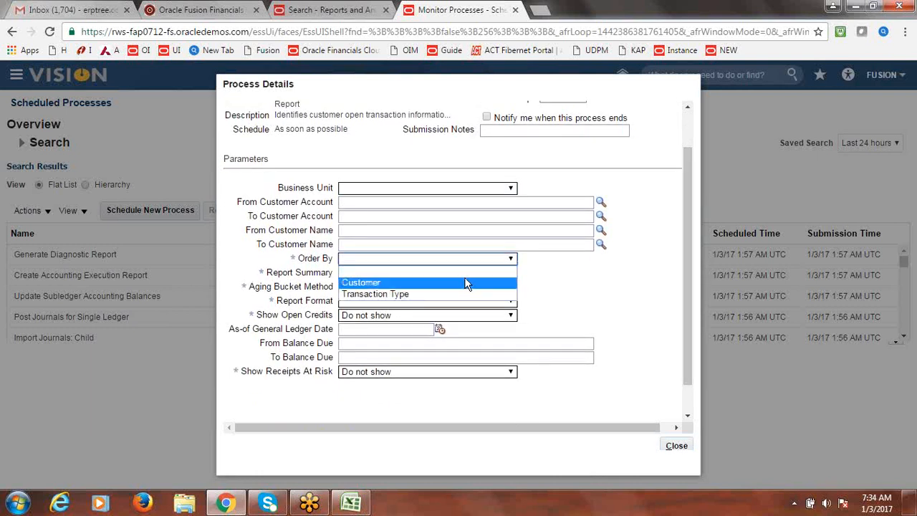
{"action": "left_click", "coordinate": [466, 282]}
{"action": "left_click", "coordinate": [511, 274]}
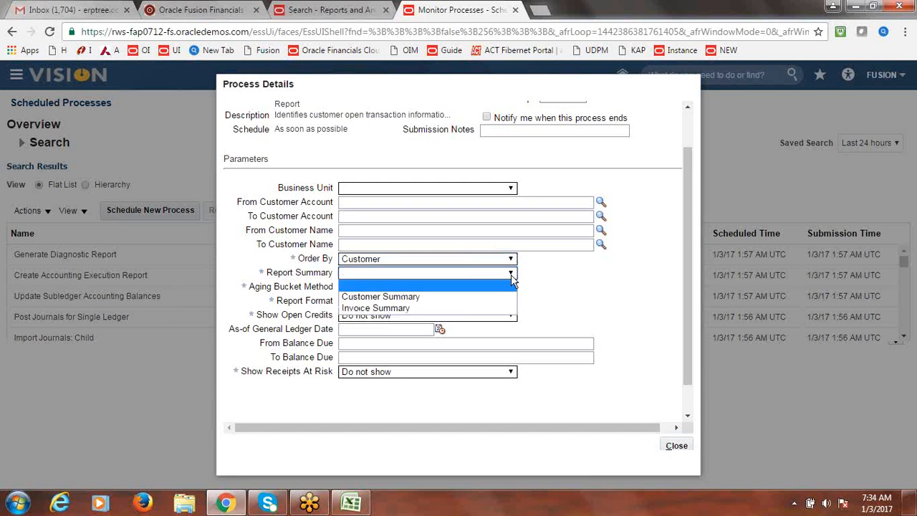
{"action": "left_click", "coordinate": [448, 295]}
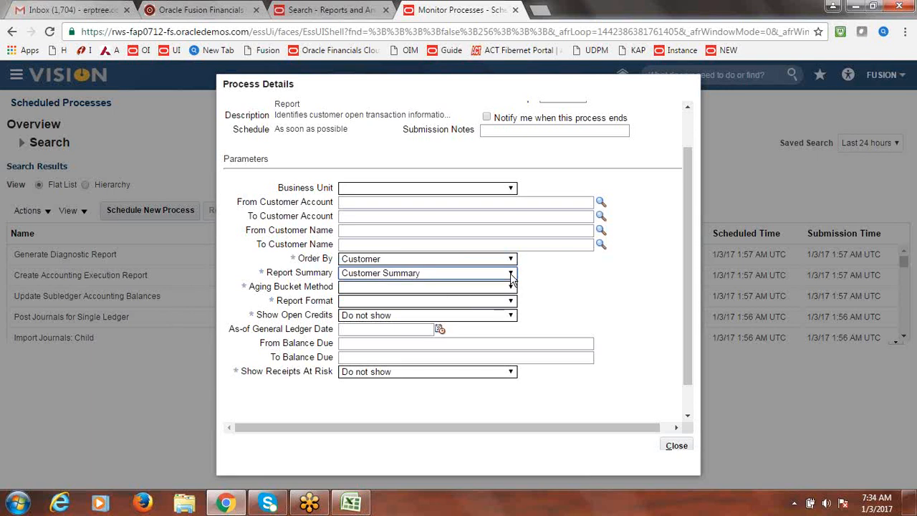
{"action": "left_click", "coordinate": [511, 273]}
{"action": "left_click", "coordinate": [443, 300]}
{"action": "left_click", "coordinate": [511, 273]}
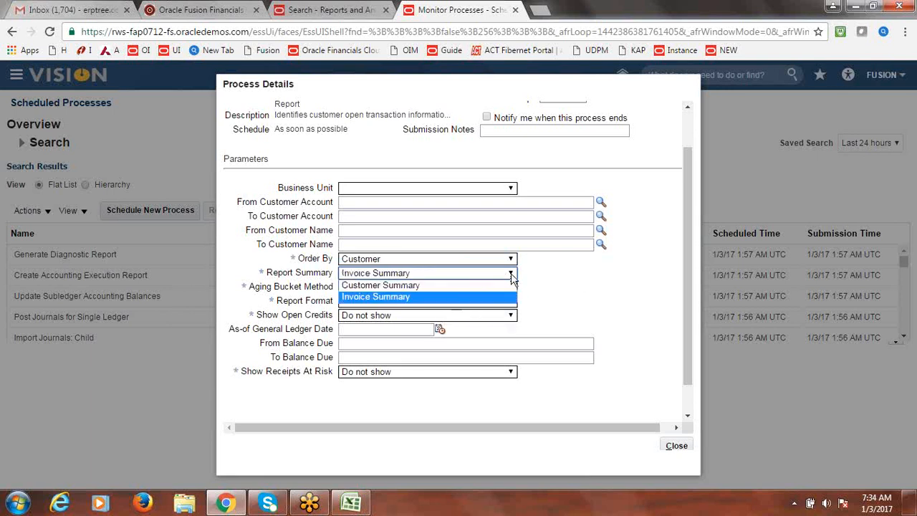
{"action": "left_click", "coordinate": [466, 287]}
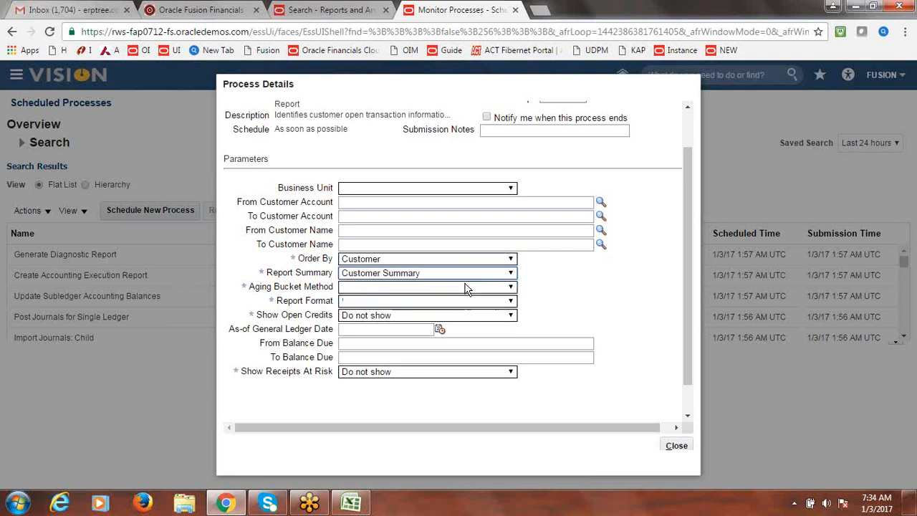
- Check the Aging Bucket Method and Business Unit choices, and close the process details without submitting
{"action": "left_click", "coordinate": [511, 288]}
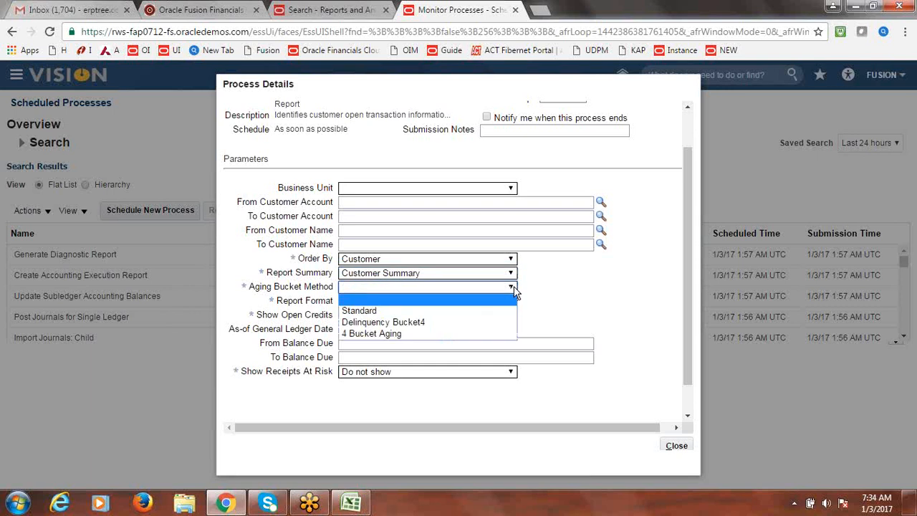
{"action": "left_click", "coordinate": [436, 188]}
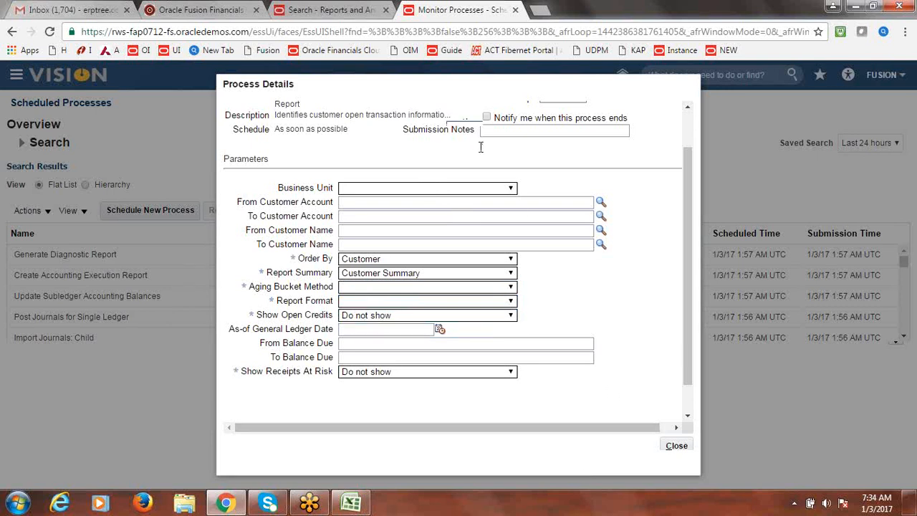
{"action": "left_click", "coordinate": [511, 188]}
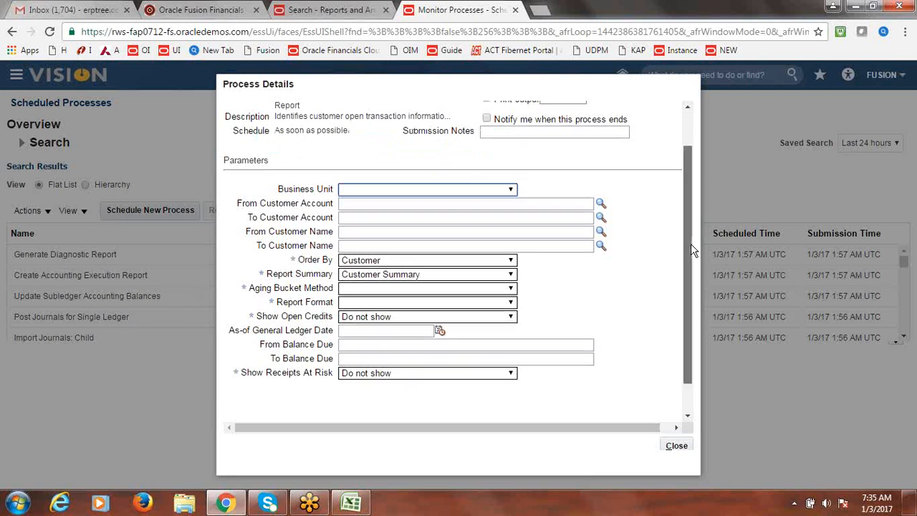
{"action": "left_click_drag", "start_coordinate": [691, 244], "coordinate": [699, 191]}
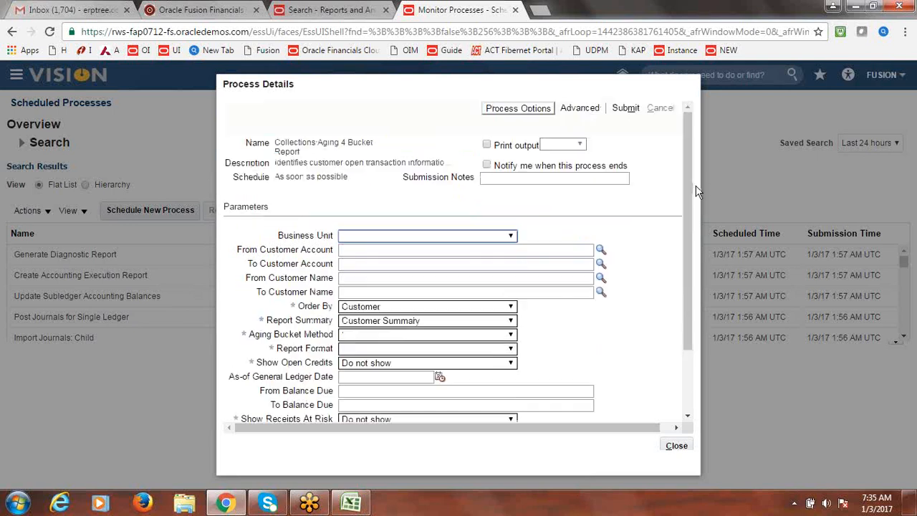
{"action": "left_click", "coordinate": [673, 444]}
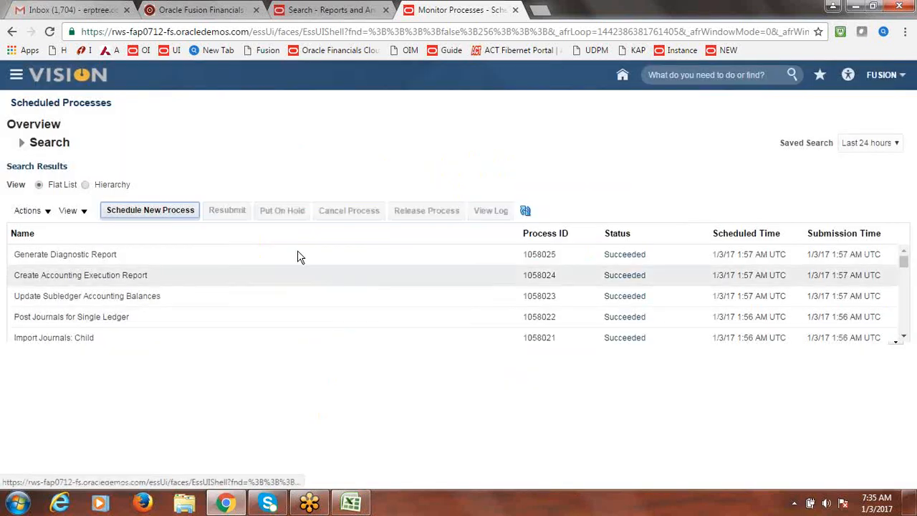
- Start scheduling the Collections Aging by Collector 7 Bucket Report, found by searching "Collections Aging", and check its Business Unit choices before closing it
{"action": "left_click", "coordinate": [179, 208]}
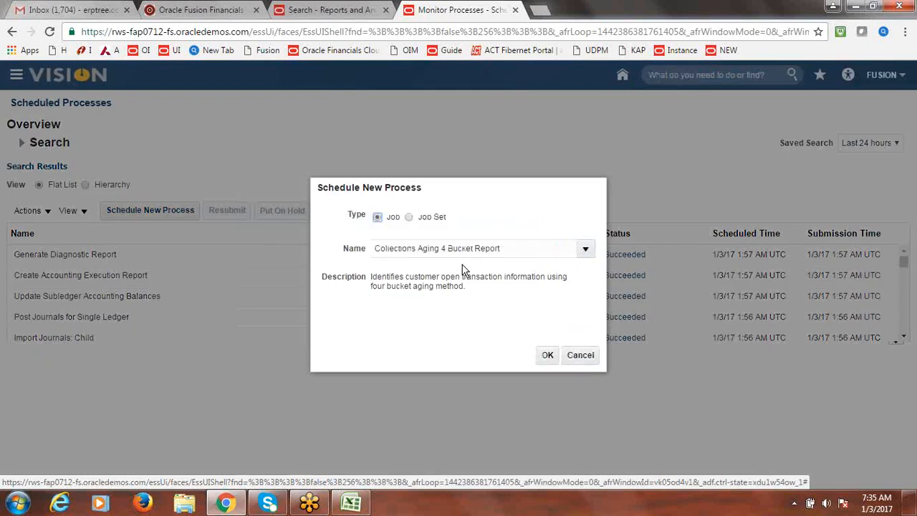
{"action": "left_click_drag", "start_coordinate": [509, 249], "coordinate": [439, 249]}
{"action": "key", "text": "BackSpace"}
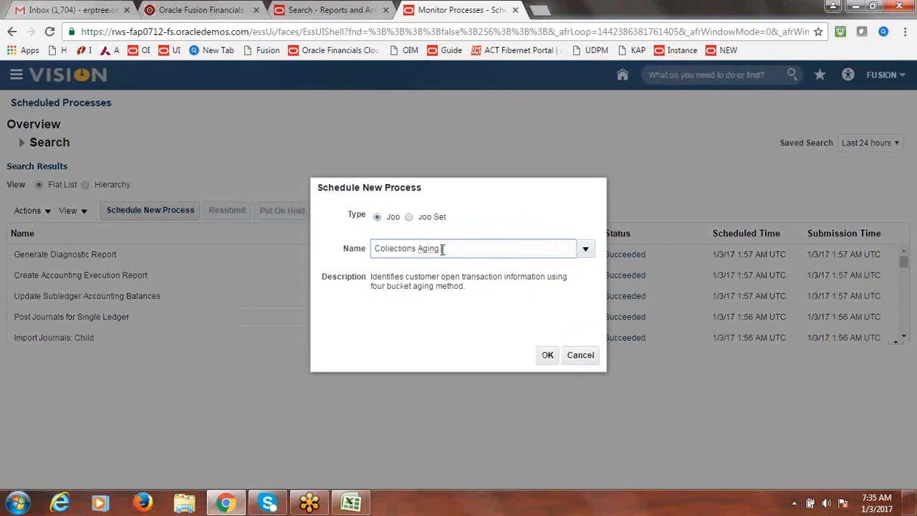
{"action": "key", "text": "Tab"}
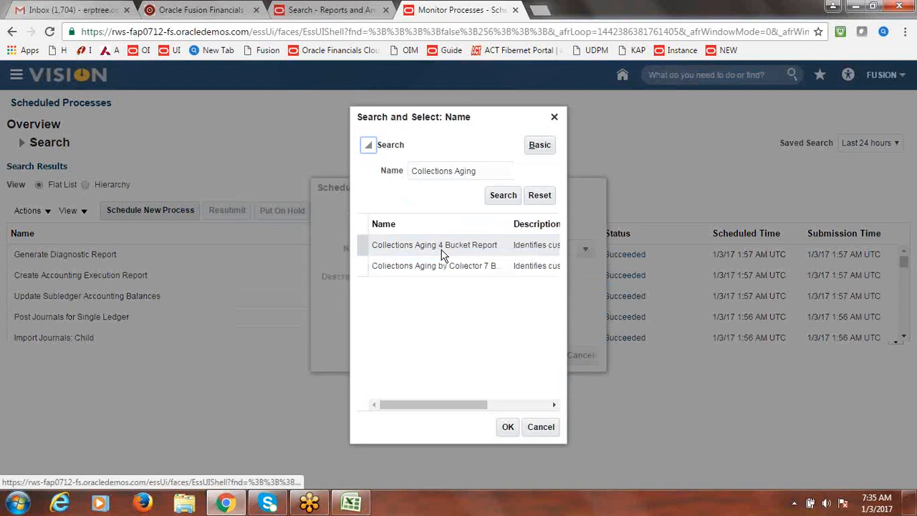
{"action": "left_click", "coordinate": [440, 266]}
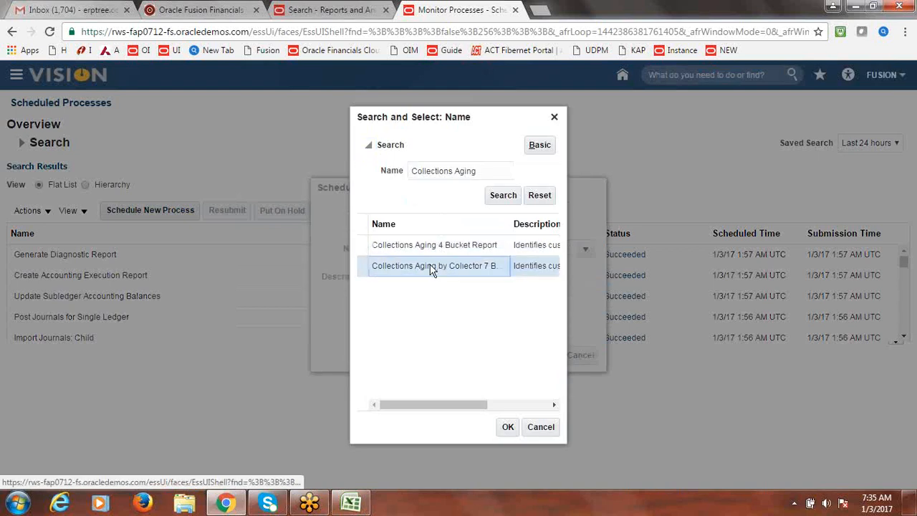
{"action": "left_click", "coordinate": [508, 427]}
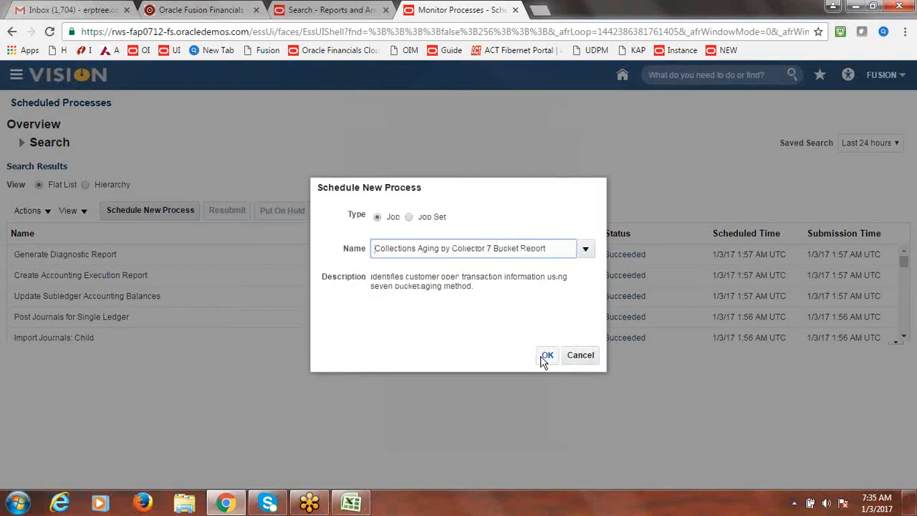
{"action": "left_click", "coordinate": [547, 355]}
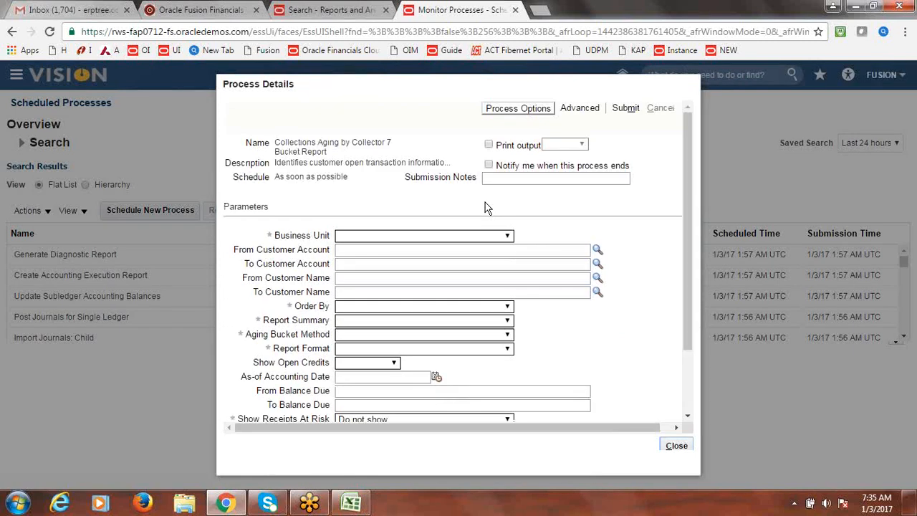
{"action": "left_click", "coordinate": [507, 237]}
{"action": "left_click_drag", "start_coordinate": [515, 431], "coordinate": [447, 425]}
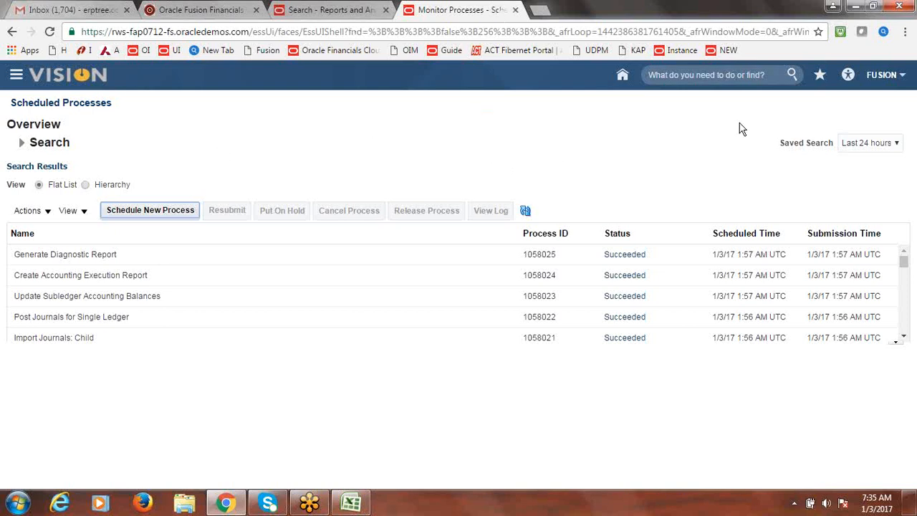
- Leave Scheduled Processes and open the Reports and Analytics work area
{"action": "left_click", "coordinate": [16, 78]}
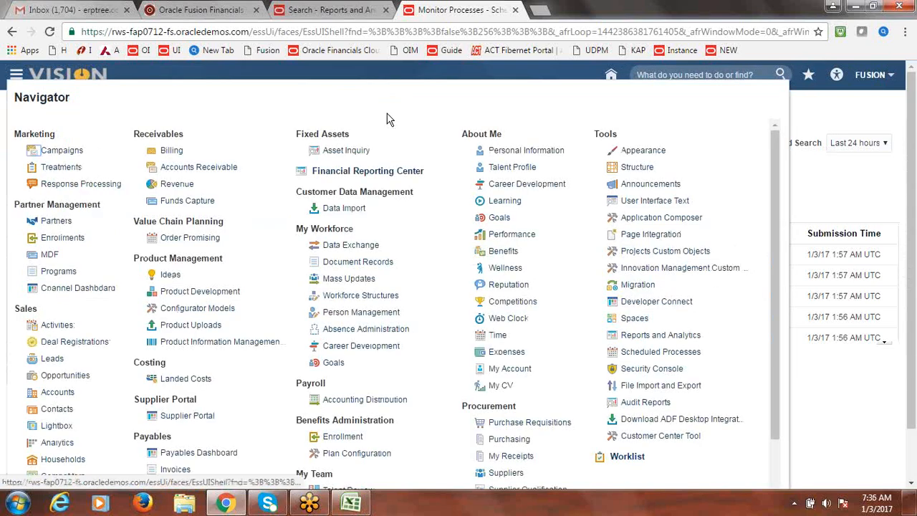
{"action": "left_click_drag", "start_coordinate": [776, 176], "coordinate": [786, 236]}
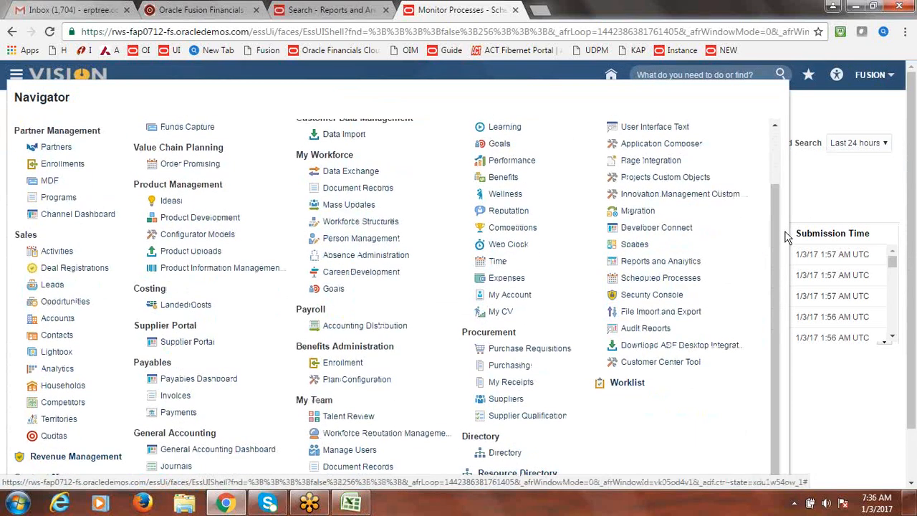
{"action": "left_click", "coordinate": [670, 262]}
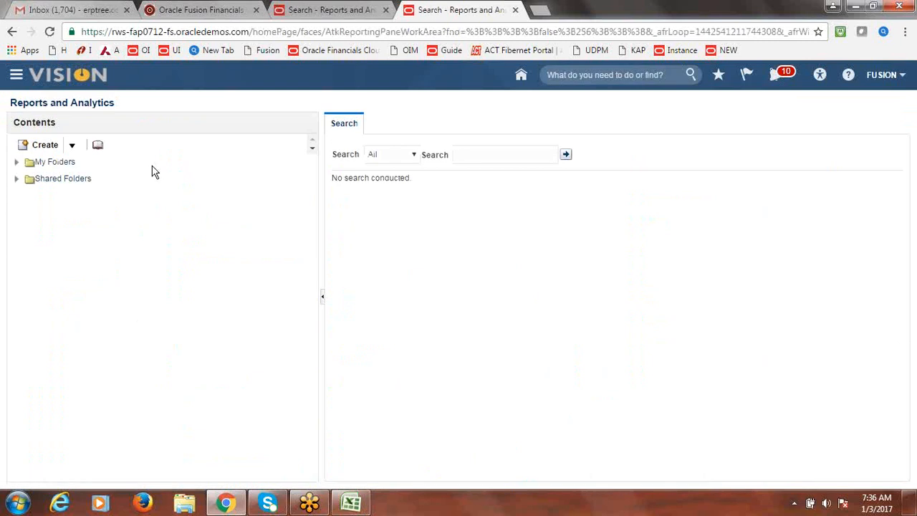
- Expand Shared Folders > Financials > Collections > Aging and open the Collections Aging 4 Bucket Report's location in the BI catalog
{"action": "left_click", "coordinate": [16, 179]}
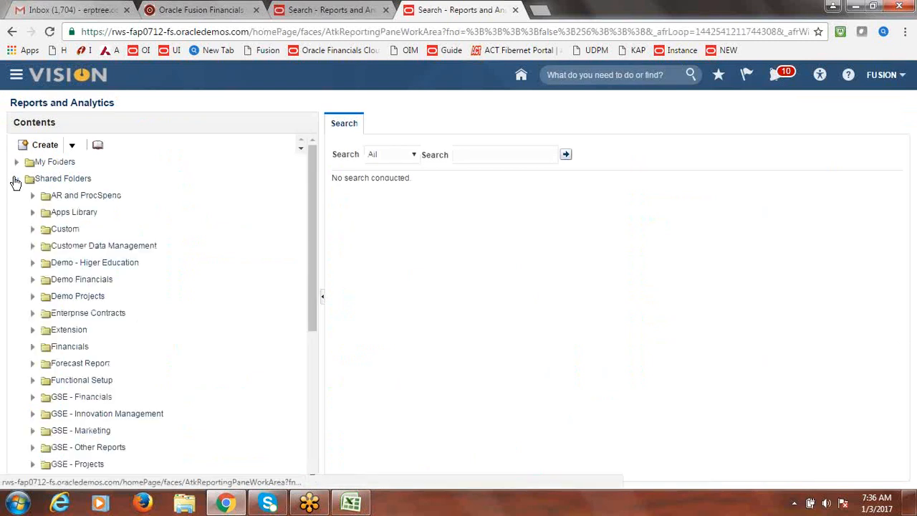
{"action": "left_click_drag", "start_coordinate": [313, 184], "coordinate": [319, 264]}
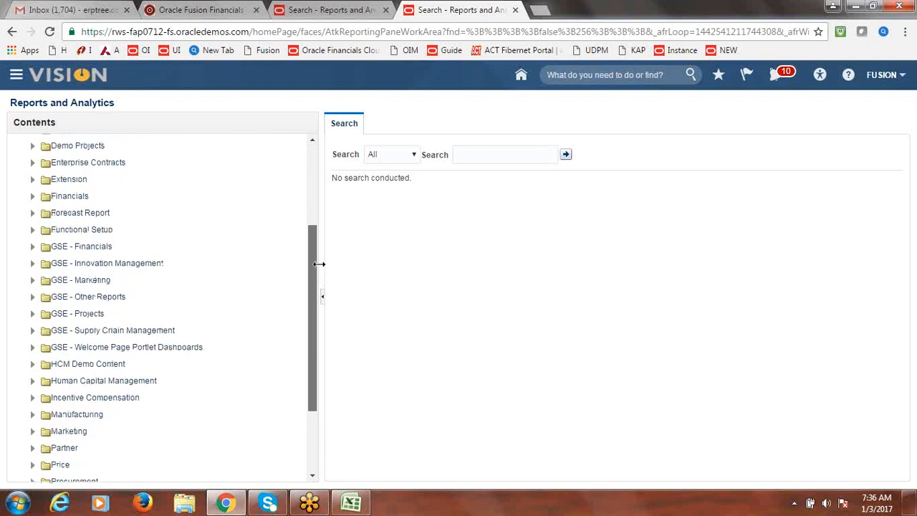
{"action": "left_click", "coordinate": [32, 196]}
{"action": "left_click_drag", "start_coordinate": [315, 236], "coordinate": [316, 277]}
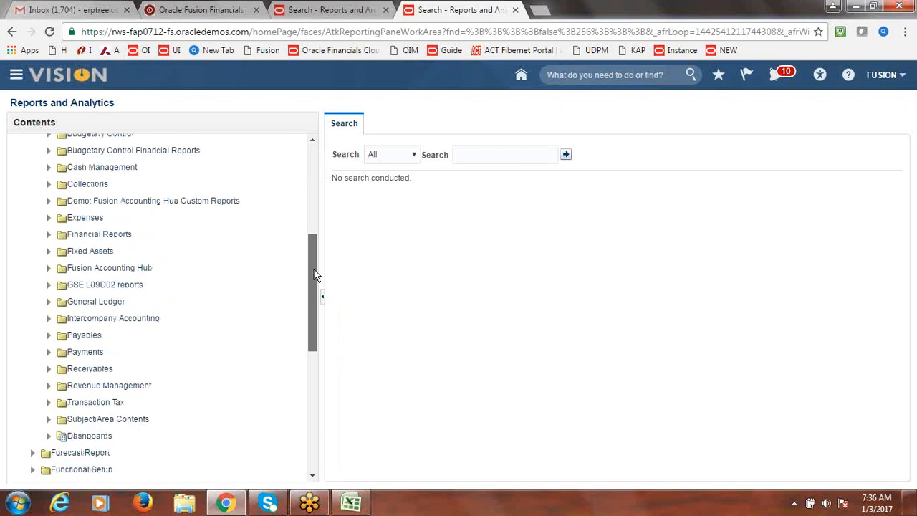
{"action": "left_click_drag", "start_coordinate": [316, 275], "coordinate": [318, 296]}
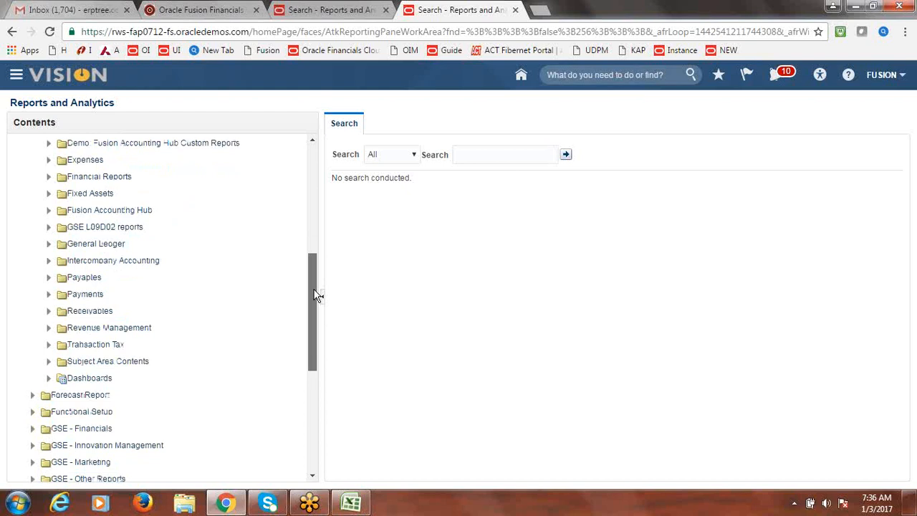
{"action": "left_click_drag", "start_coordinate": [317, 296], "coordinate": [309, 265]}
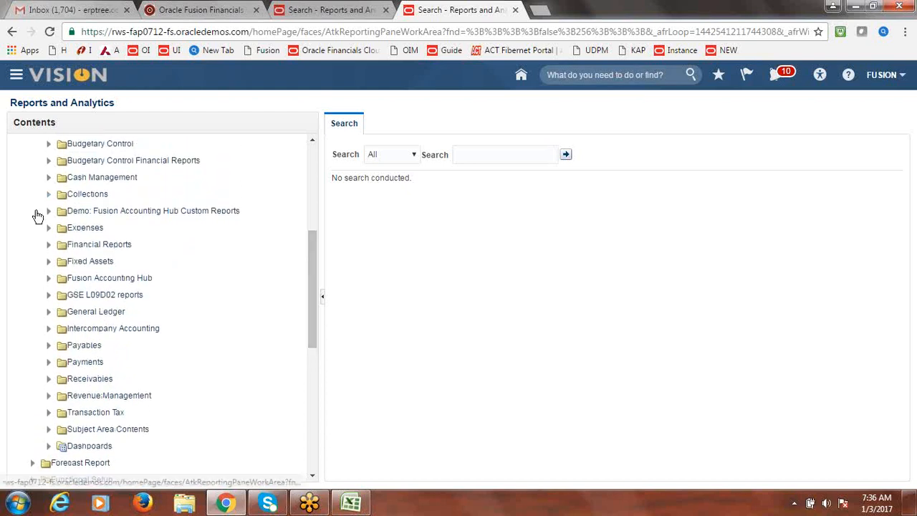
{"action": "left_click", "coordinate": [37, 213]}
{"action": "left_click", "coordinate": [65, 211]}
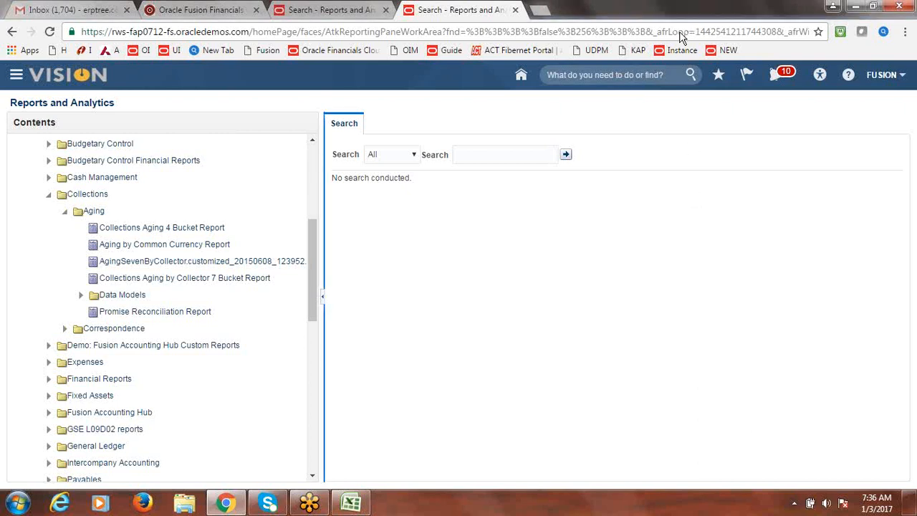
{"action": "left_click", "coordinate": [159, 230]}
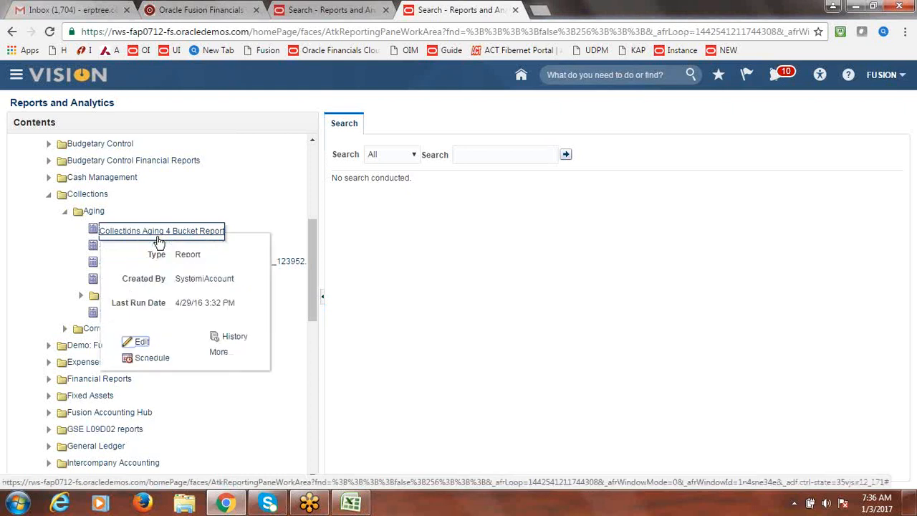
{"action": "left_click", "coordinate": [219, 352]}
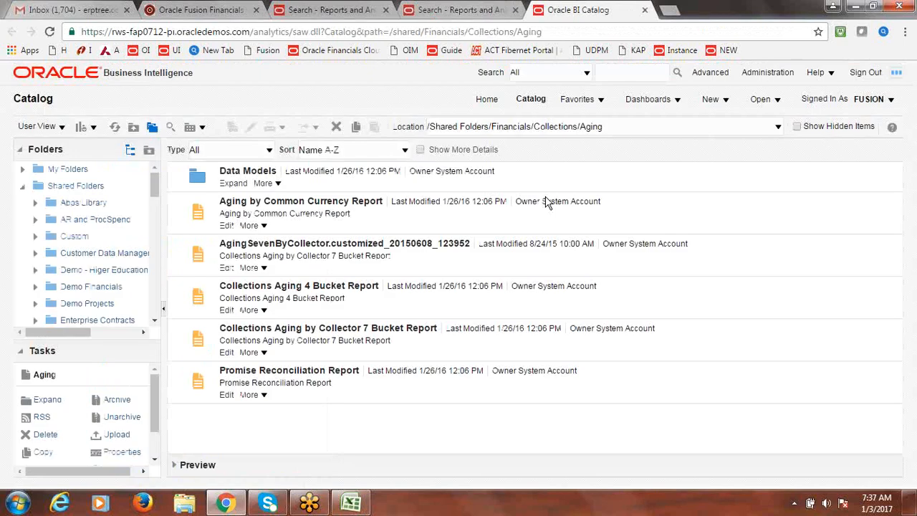
- Review the additional actions available for the Collections Aging 4 Bucket Report and locate its Aging folder in the catalog's folder tree
{"action": "left_click", "coordinate": [265, 313]}
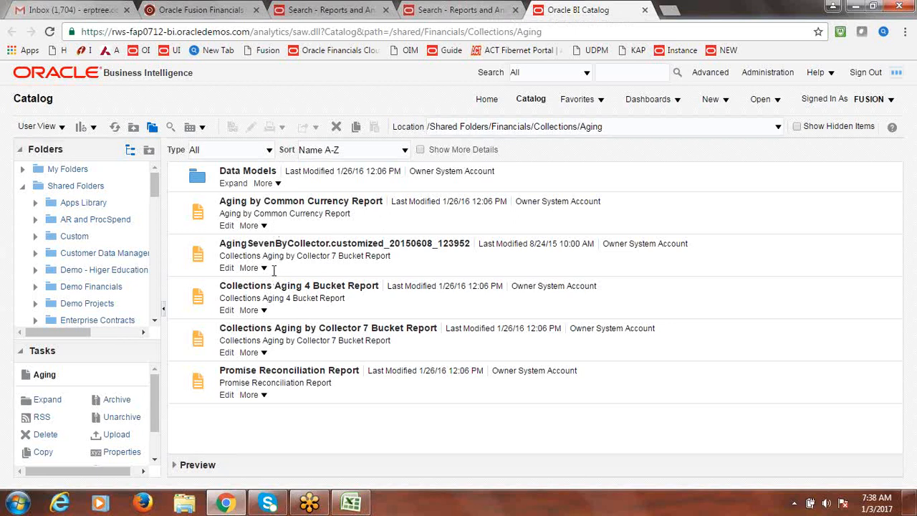
{"action": "left_click", "coordinate": [264, 312]}
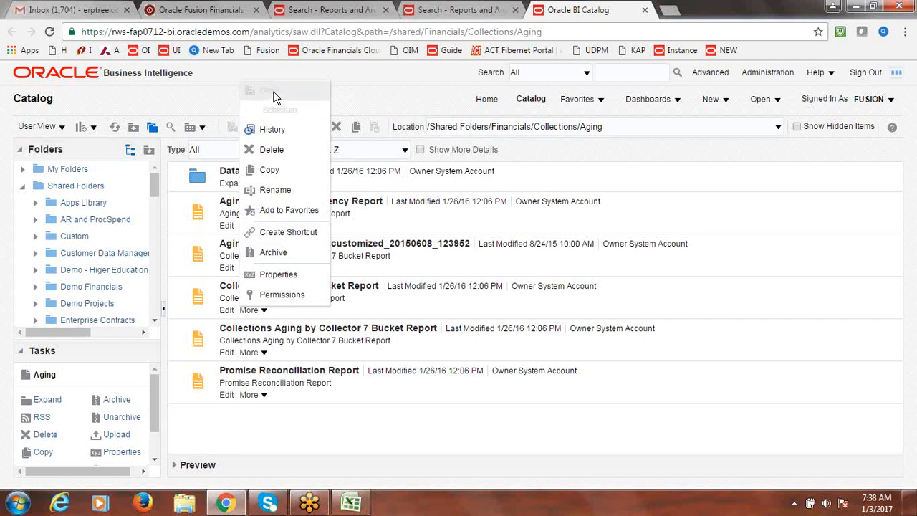
{"action": "left_click", "coordinate": [382, 86]}
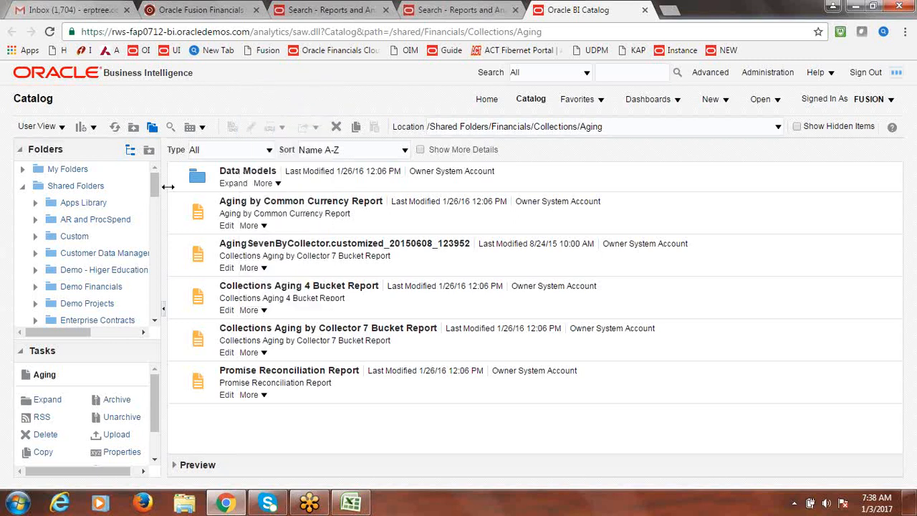
{"action": "left_click_drag", "start_coordinate": [156, 188], "coordinate": [160, 229]}
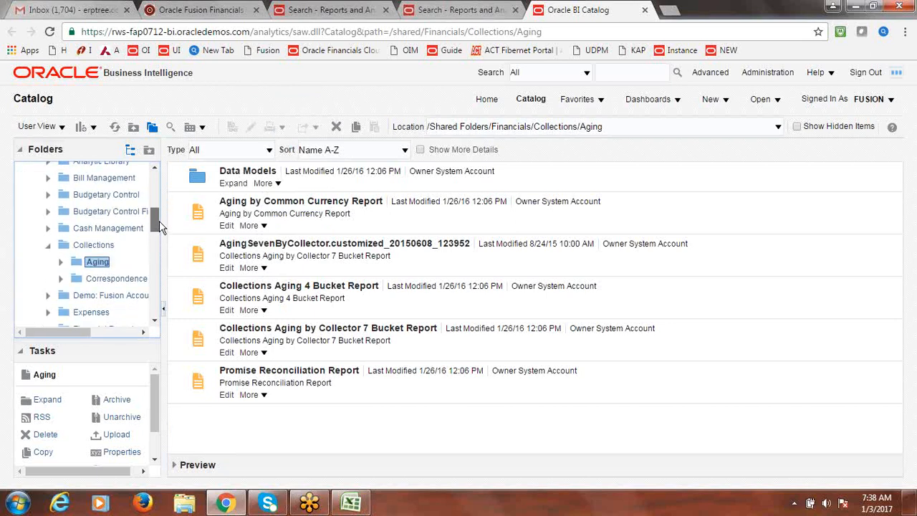
- Return to the Reports and Analytics work area and expand the Receivables > Accounting folder under Financials
{"action": "left_click", "coordinate": [459, 10]}
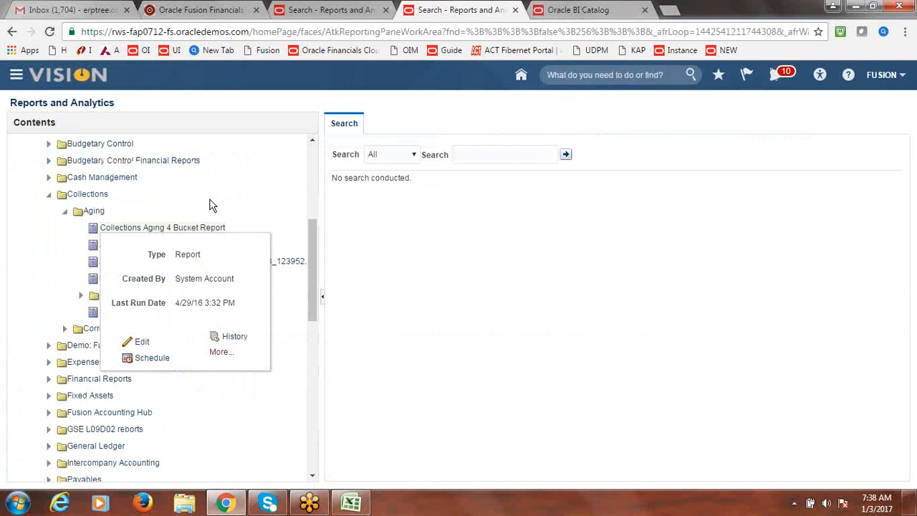
{"action": "left_click", "coordinate": [301, 261]}
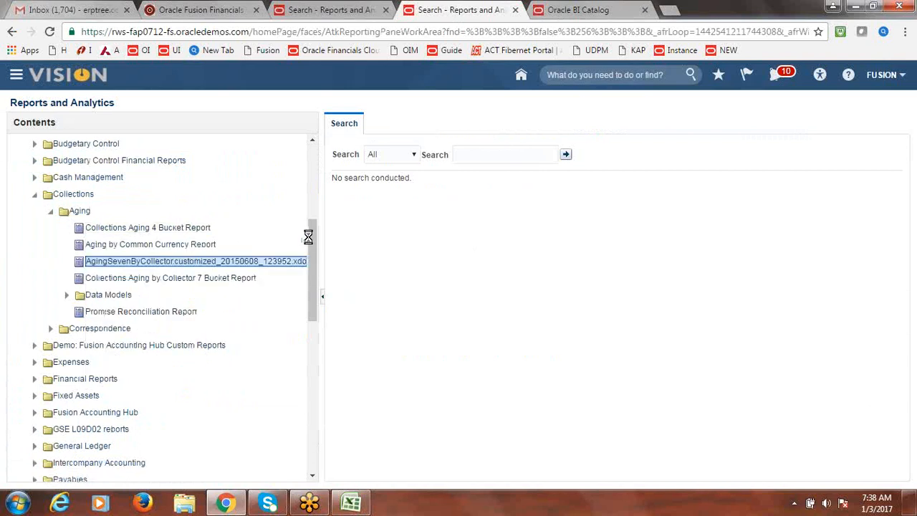
{"action": "scroll", "coordinate": [312, 227], "scroll_direction": "up", "scroll_amount": 3}
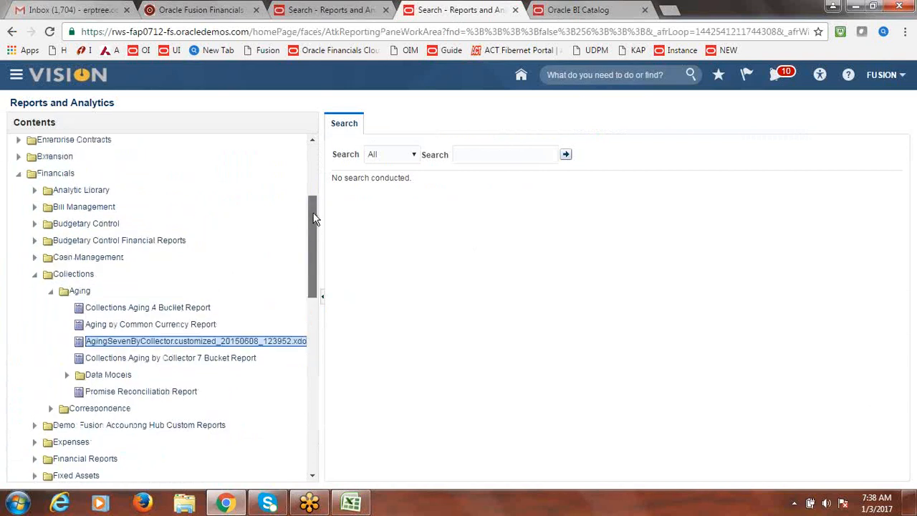
{"action": "left_click_drag", "start_coordinate": [316, 209], "coordinate": [317, 294]}
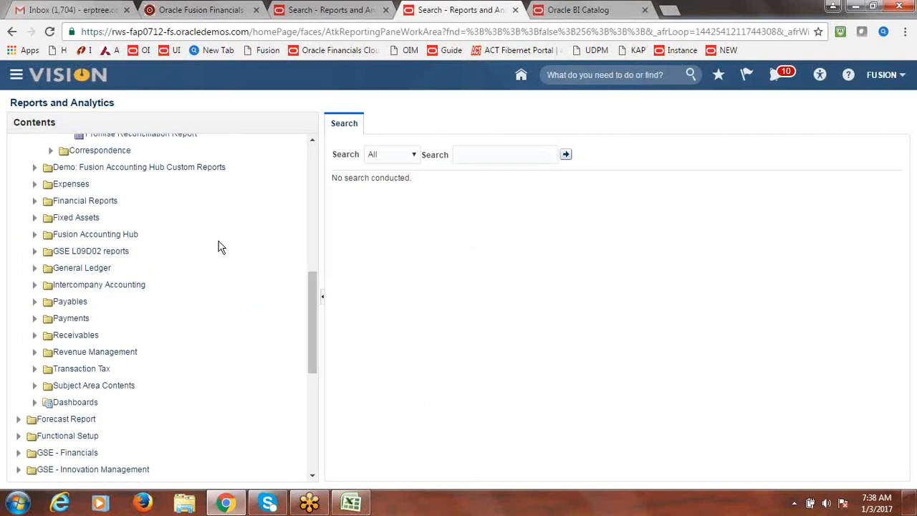
{"action": "left_click", "coordinate": [34, 336]}
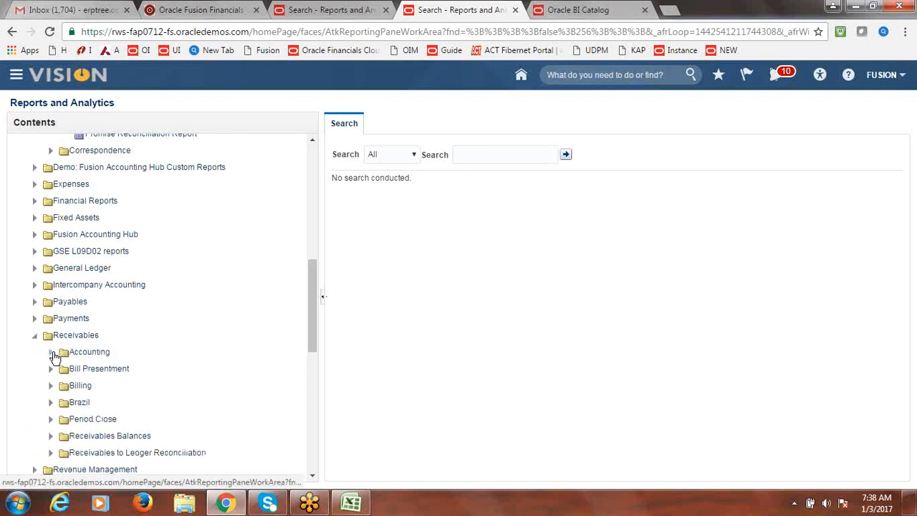
{"action": "left_click", "coordinate": [51, 352]}
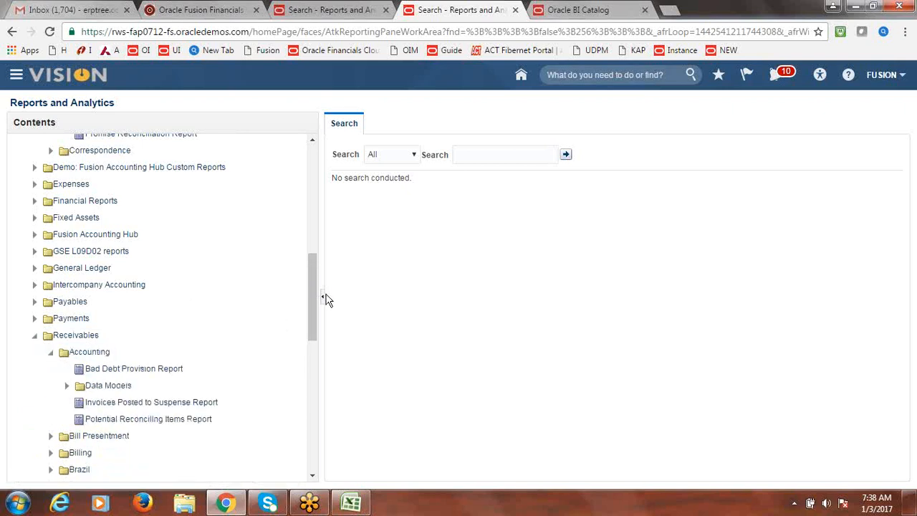
- Expand the Receivables > Billing folder and open the Billing History Report's location in the BI catalog
{"action": "left_click_drag", "start_coordinate": [315, 296], "coordinate": [316, 342]}
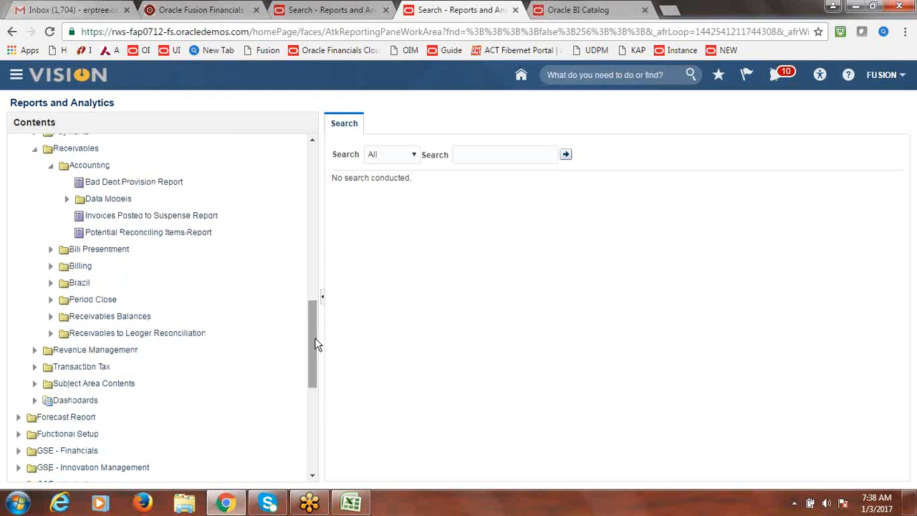
{"action": "left_click", "coordinate": [51, 267]}
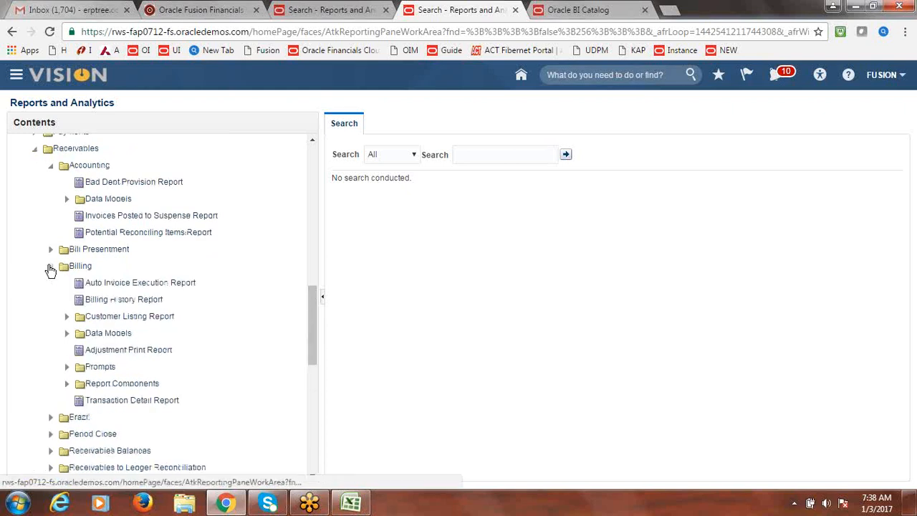
{"action": "left_click", "coordinate": [124, 301]}
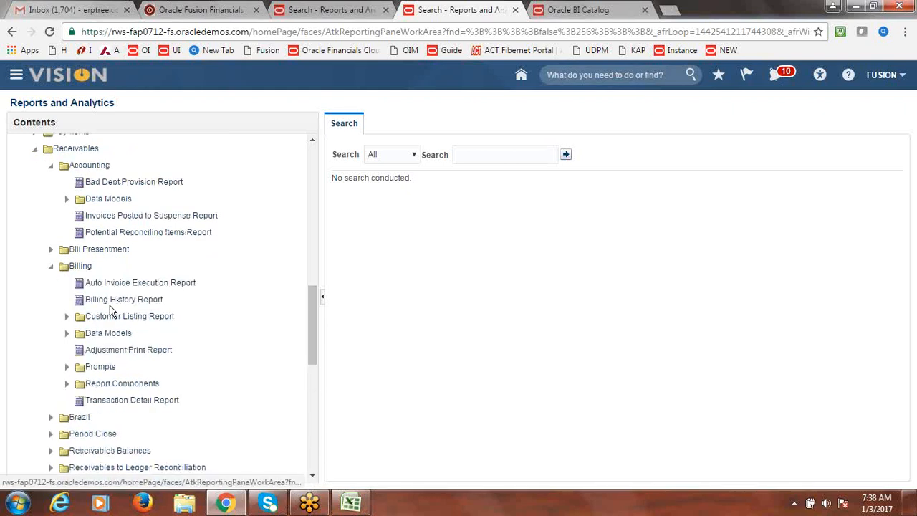
{"action": "mouse_move", "coordinate": [113, 306]}
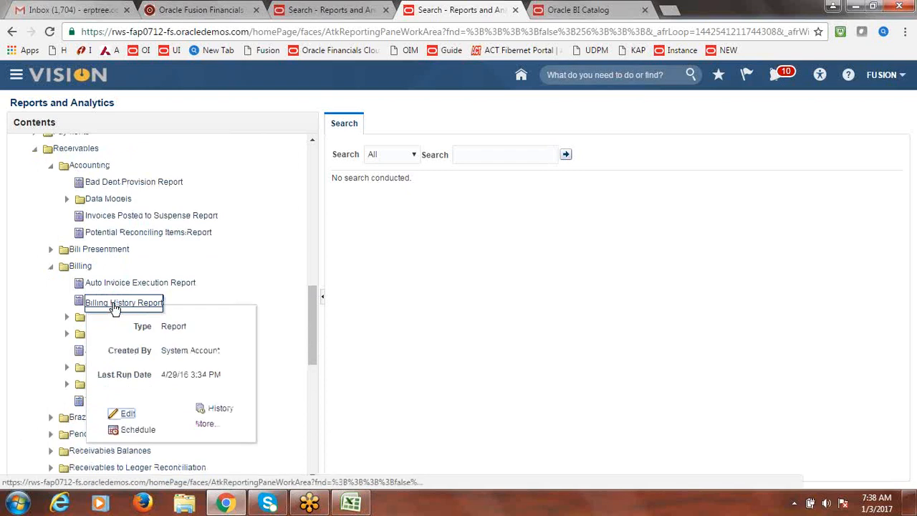
{"action": "left_click", "coordinate": [205, 425]}
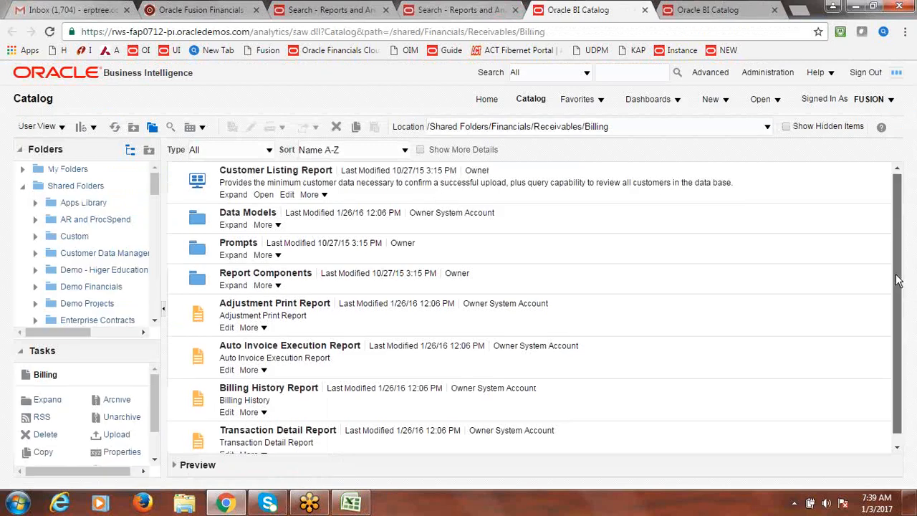
- Open the Customer Listing Report from the Receivables Billing folder, and return to the Collections Aging catalog page while it loads
{"action": "left_click_drag", "start_coordinate": [899, 281], "coordinate": [898, 209]}
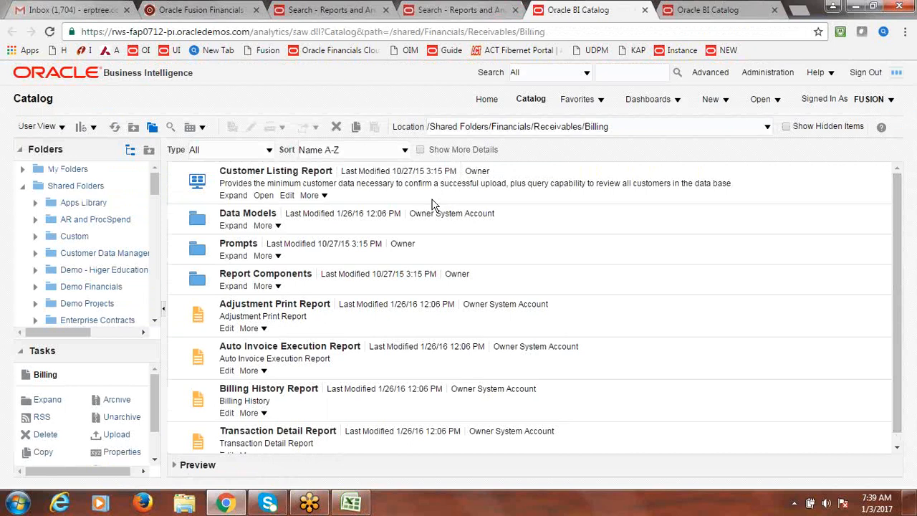
{"action": "left_click", "coordinate": [266, 200]}
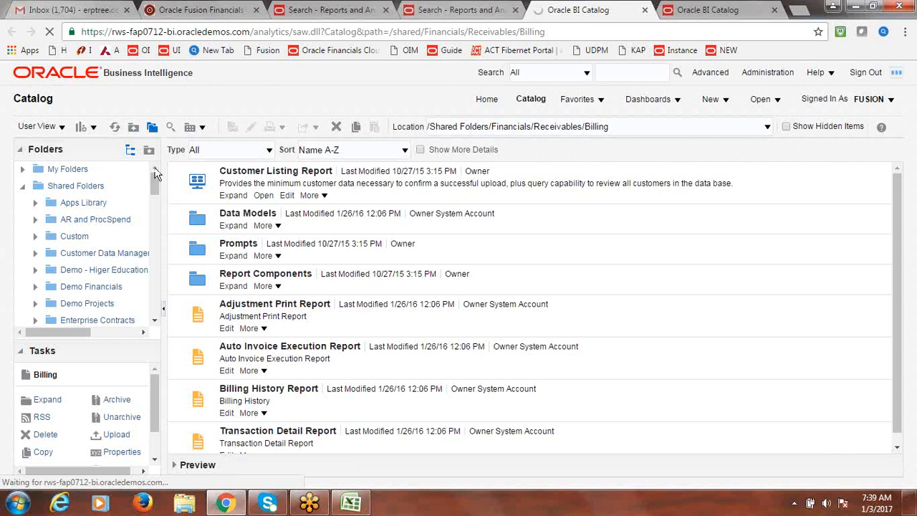
{"action": "left_click", "coordinate": [716, 10]}
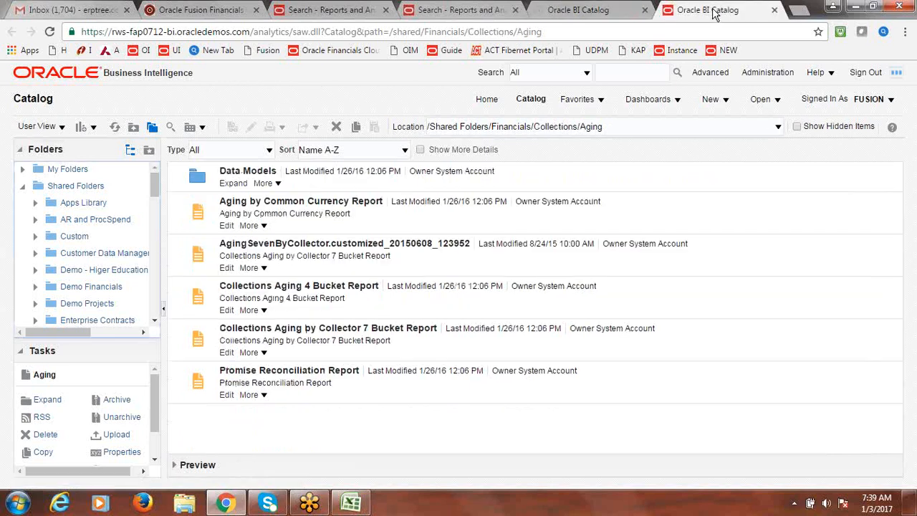
- Switch to the Class Discussion Notes workbook in Excel and review the Aging Methods/Buckets tasks in rows 142 to 144 of the AR sheet
{"action": "left_click", "coordinate": [351, 503]}
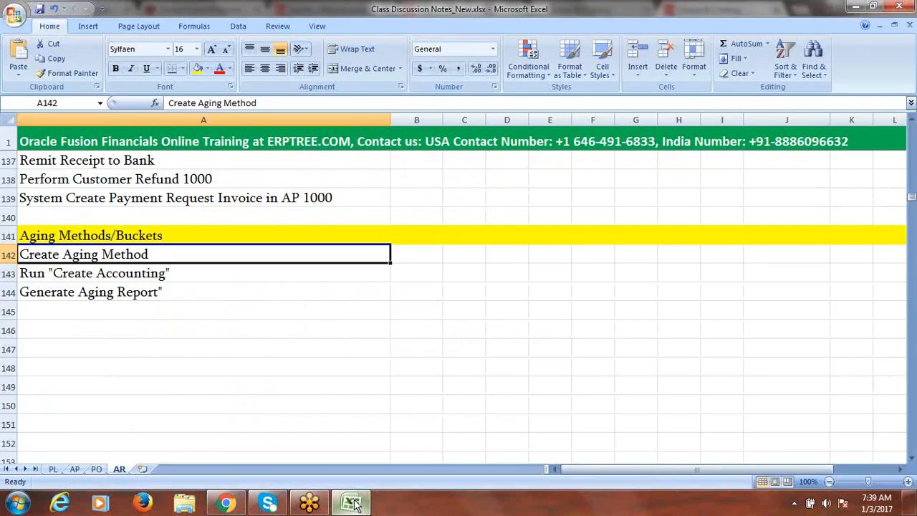
{"action": "left_click", "coordinate": [150, 291]}
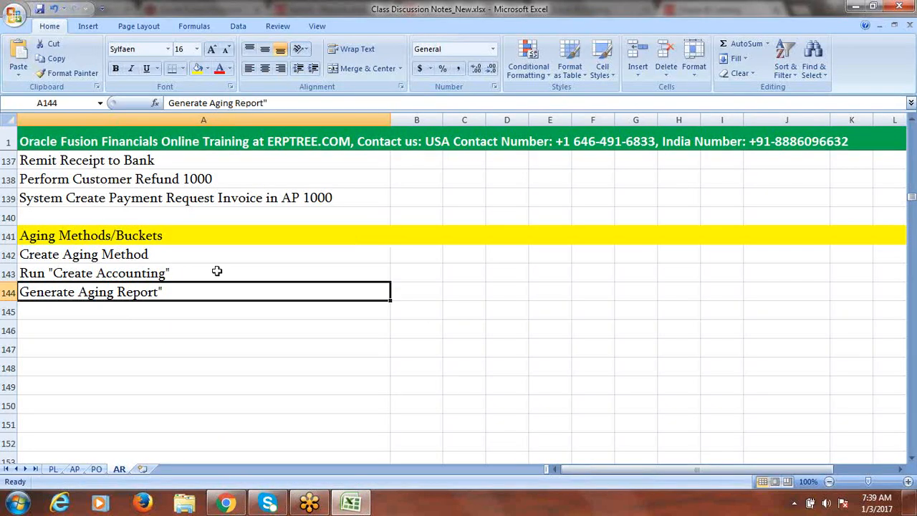
{"action": "left_click_drag", "start_coordinate": [158, 258], "coordinate": [161, 277]}
{"action": "left_click", "coordinate": [116, 291]}
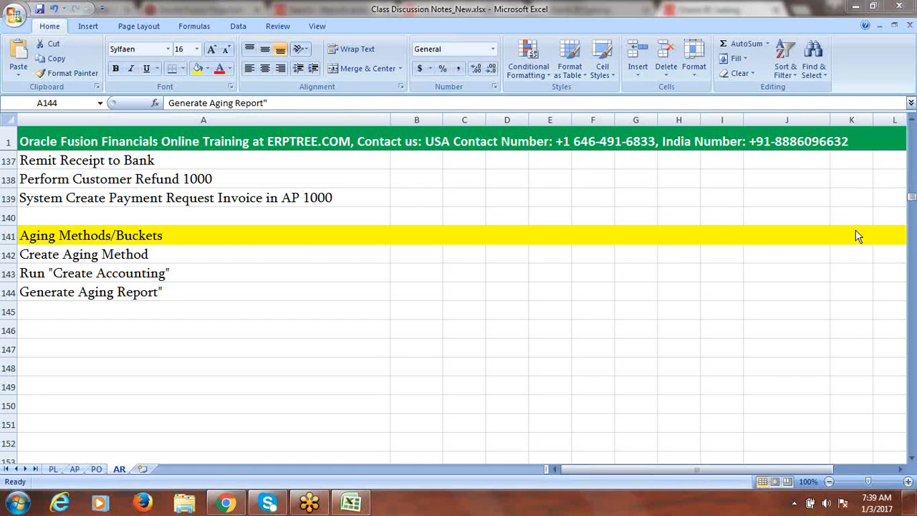
{"action": "left_click", "coordinate": [913, 201]}
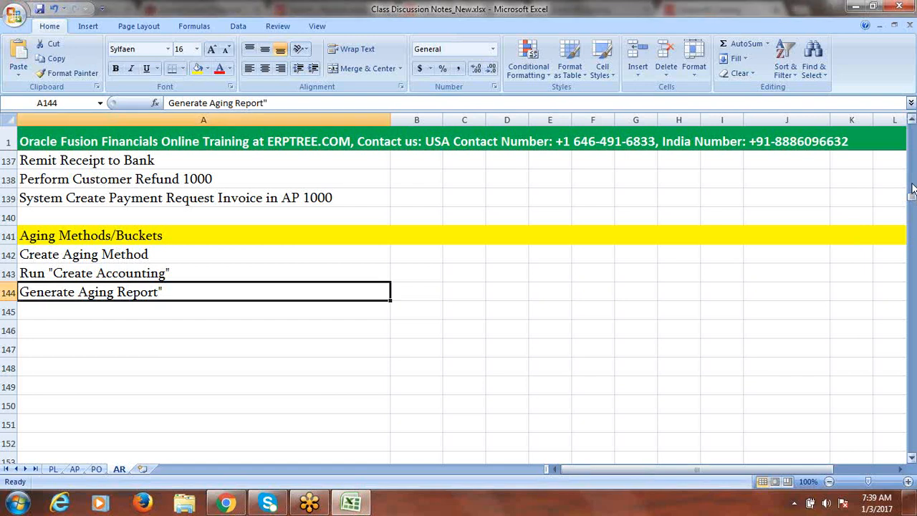
- Enter the status Pending in B40 for the Aging Methods/Buckets topic in the course topic list
{"action": "left_click_drag", "start_coordinate": [913, 200], "coordinate": [912, 146]}
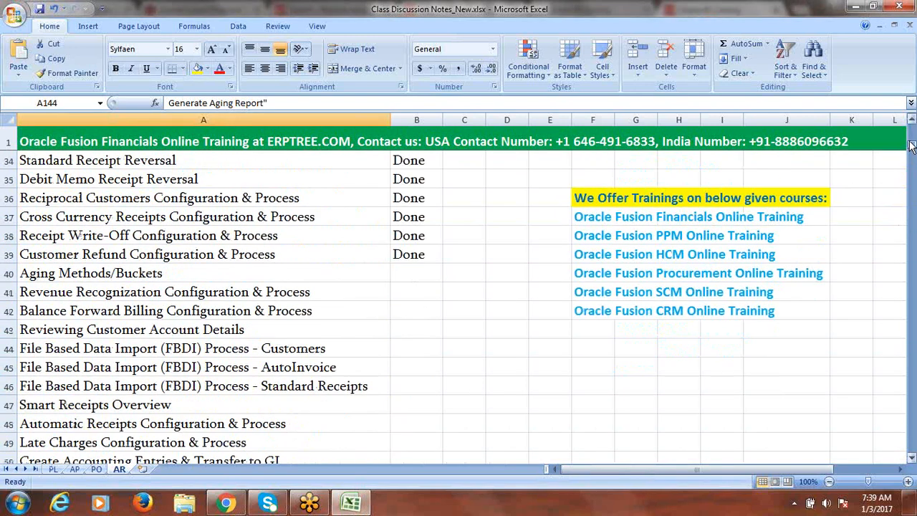
{"action": "left_click", "coordinate": [241, 277]}
{"action": "key", "text": "Right"}
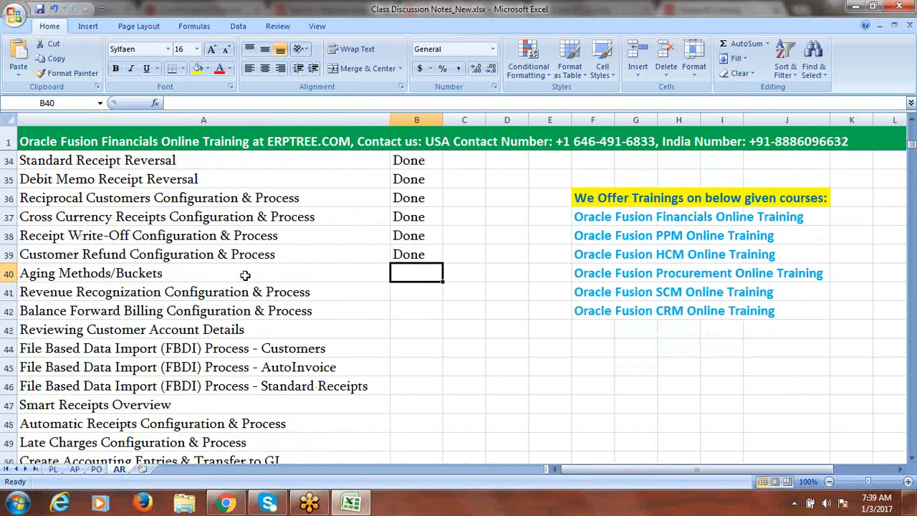
{"action": "type", "text": "P"}
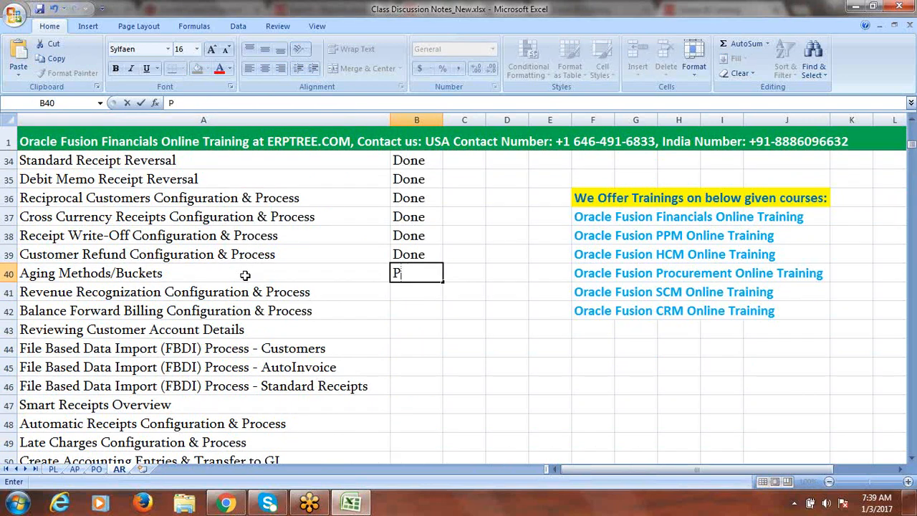
{"action": "type", "text": "ending"}
{"action": "key", "text": "Tab"}
- Add the note Output in C40 beside the Aging Methods/Buckets status and save the workbook
{"action": "type", "text": "Ou"}
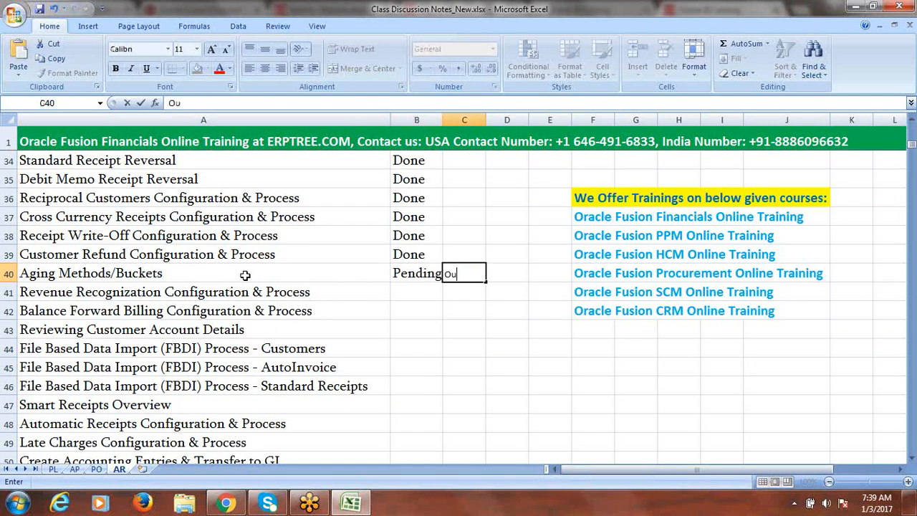
{"action": "key", "text": "BackSpace"}
{"action": "type", "text": "UT"}
{"action": "left_click", "coordinate": [245, 275]}
{"action": "left_click", "coordinate": [467, 274]}
{"action": "double_click", "coordinate": [468, 274]}
{"action": "key", "text": "BackSpace"}
{"action": "key", "text": "BackSpace"}
{"action": "type", "text": "utput"}
{"action": "key", "text": "Tab"}
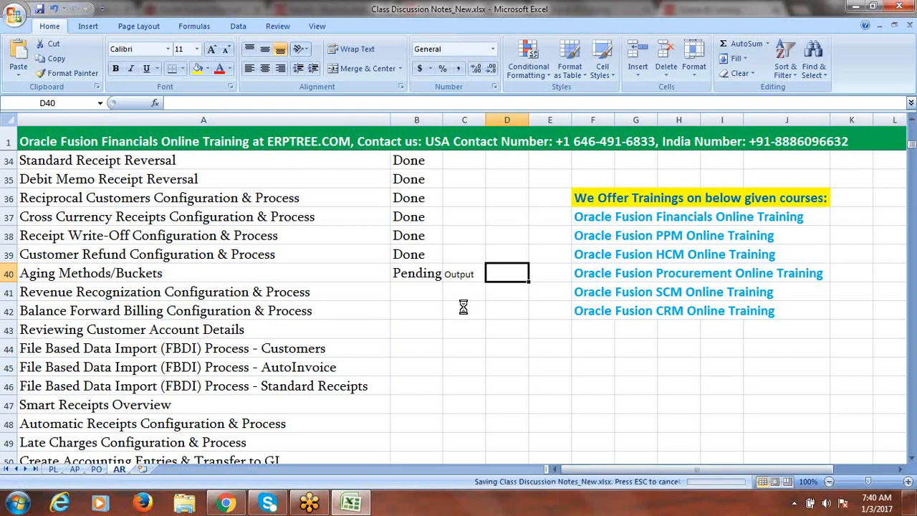
{"action": "left_click", "coordinate": [204, 275]}
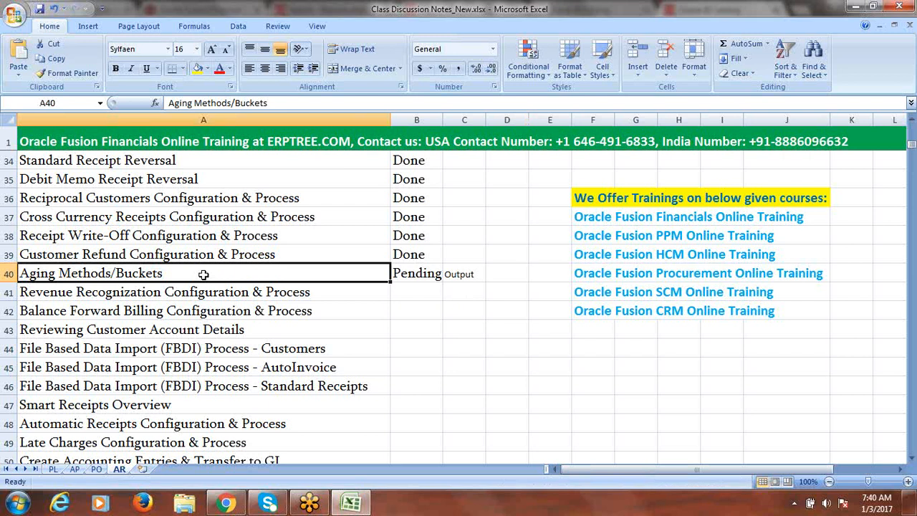
- Switch back to the browser, collapse Shared Folders in the Collections Aging catalog page, and collapse Receivables > Billing in Reports and Analytics
{"action": "left_click", "coordinate": [226, 504]}
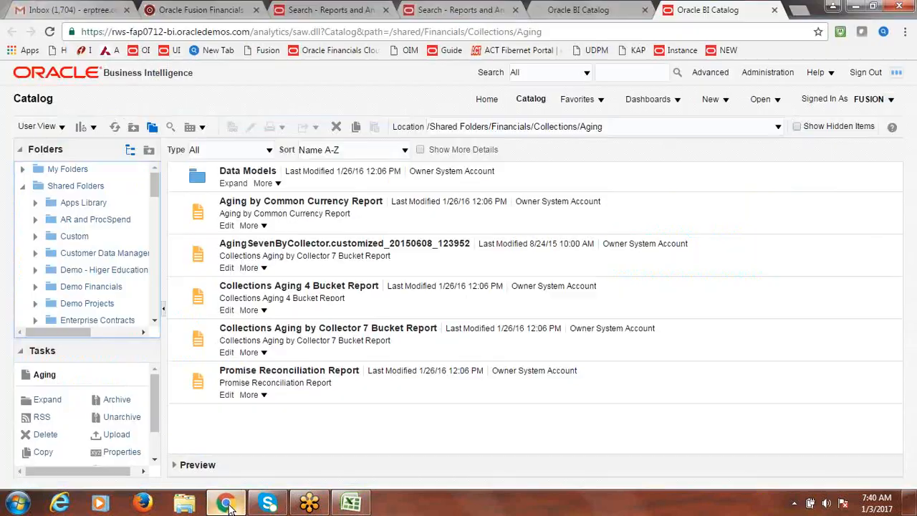
{"action": "left_click", "coordinate": [22, 186]}
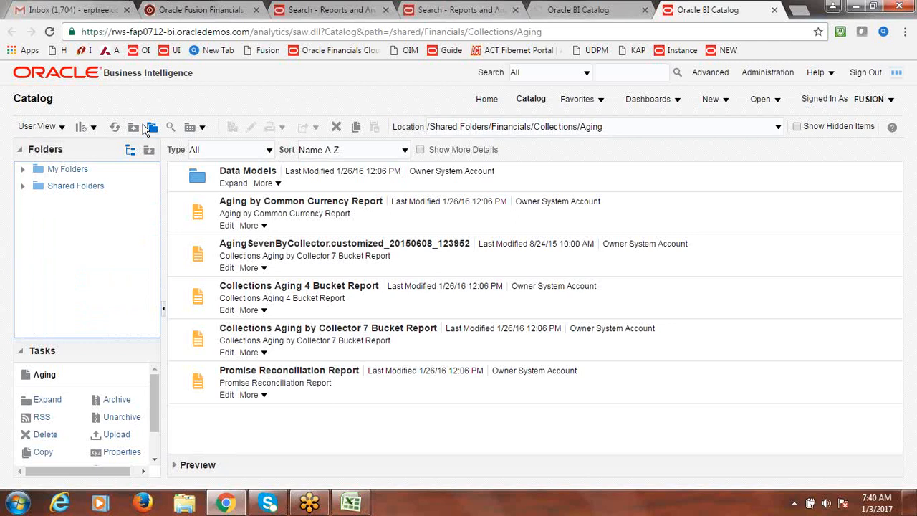
{"action": "left_click", "coordinate": [462, 9]}
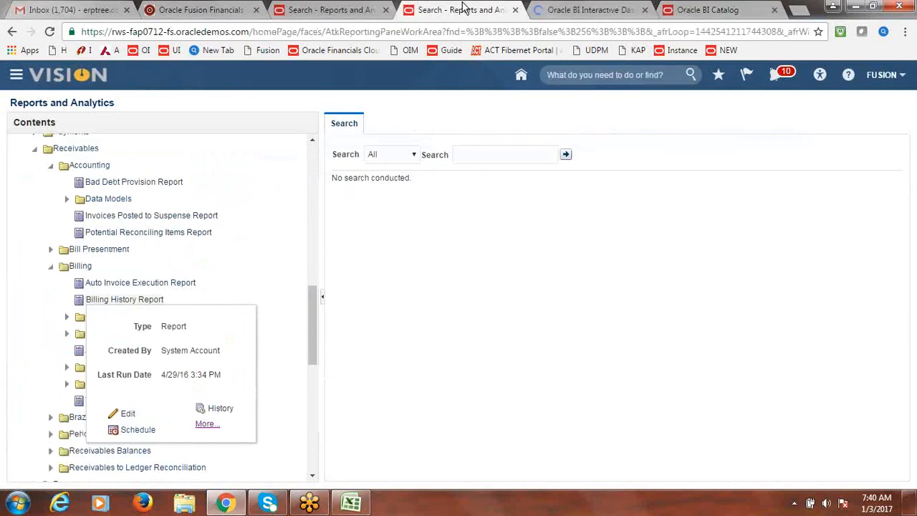
{"action": "left_click", "coordinate": [51, 266]}
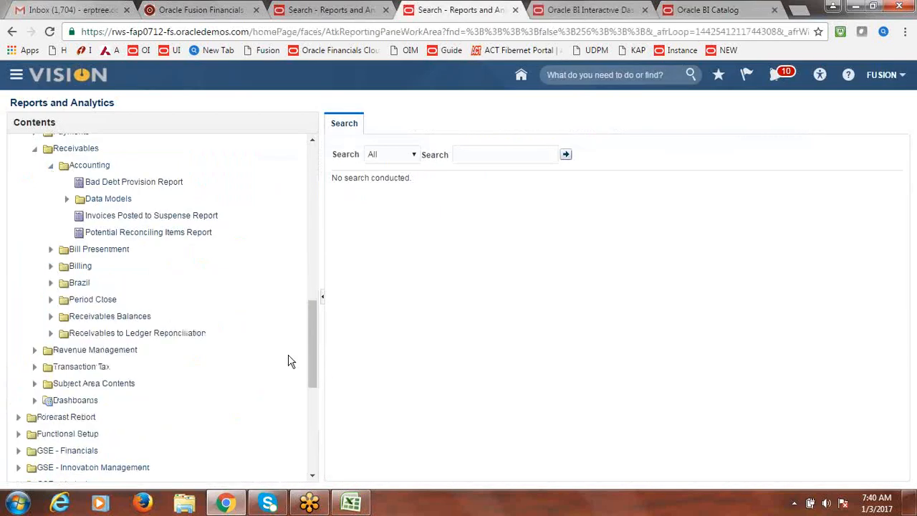
- Expand the Payables > Invoices folder under Financials in the Reports and Analytics contents
{"action": "left_click_drag", "start_coordinate": [313, 360], "coordinate": [309, 319]}
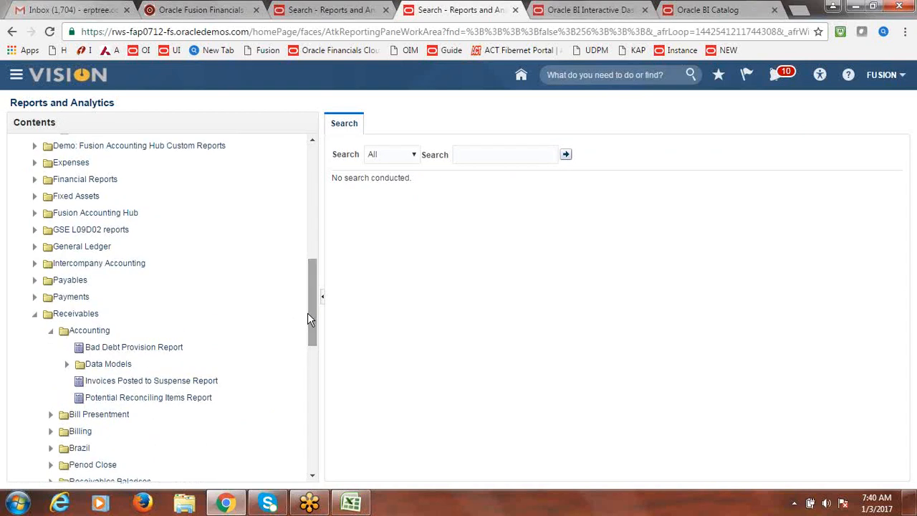
{"action": "left_click", "coordinate": [33, 280]}
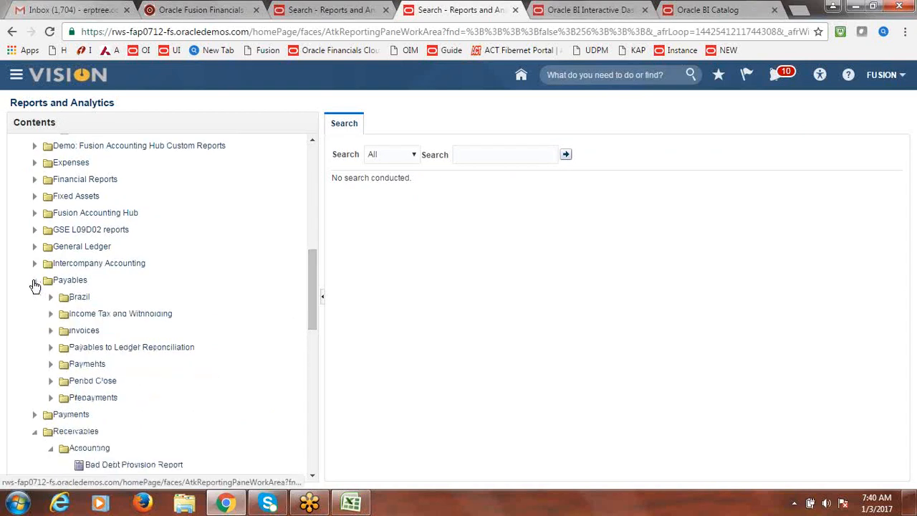
{"action": "left_click", "coordinate": [51, 331]}
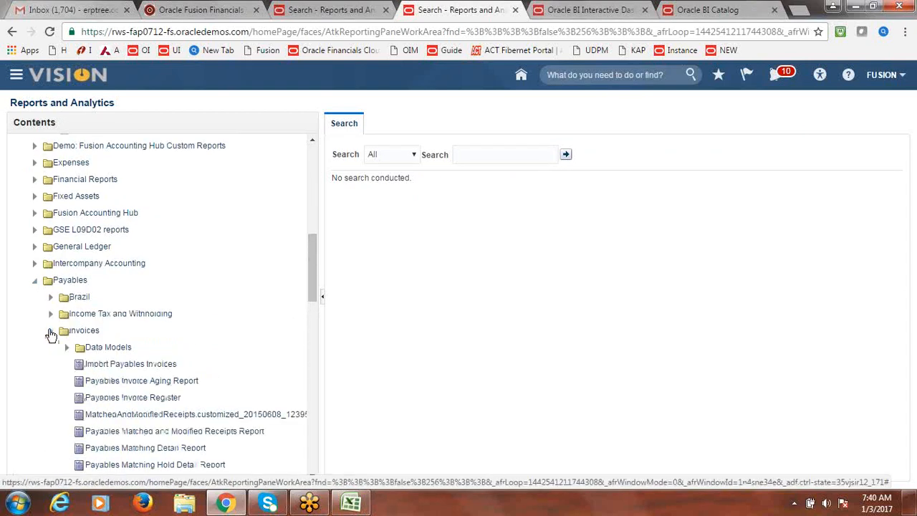
- Go to the Payables Invoice Register's location in the BI catalog and open the Payables Invoice Register dashboard
{"action": "left_click", "coordinate": [138, 405]}
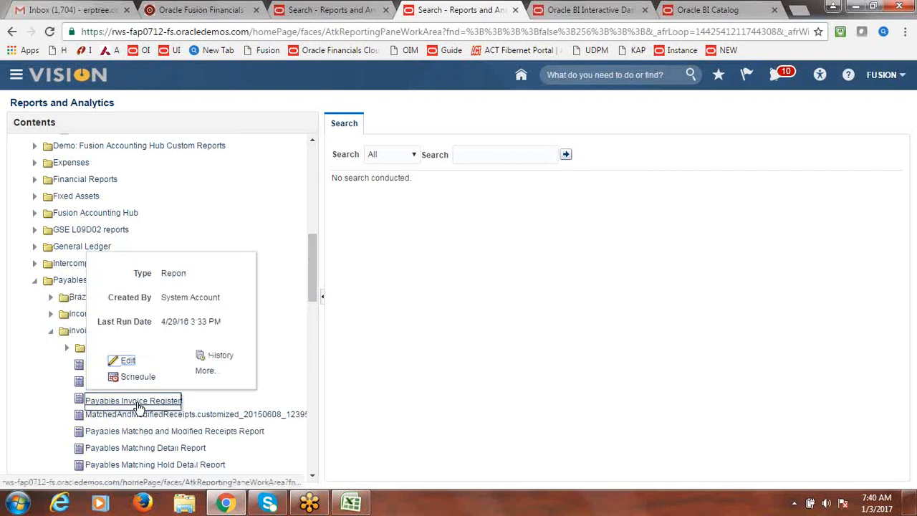
{"action": "left_click", "coordinate": [202, 379]}
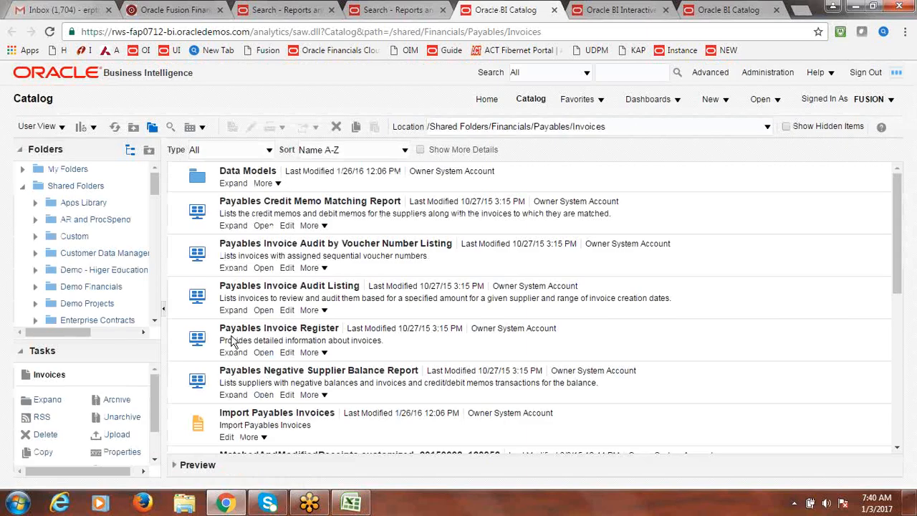
{"action": "left_click", "coordinate": [264, 354]}
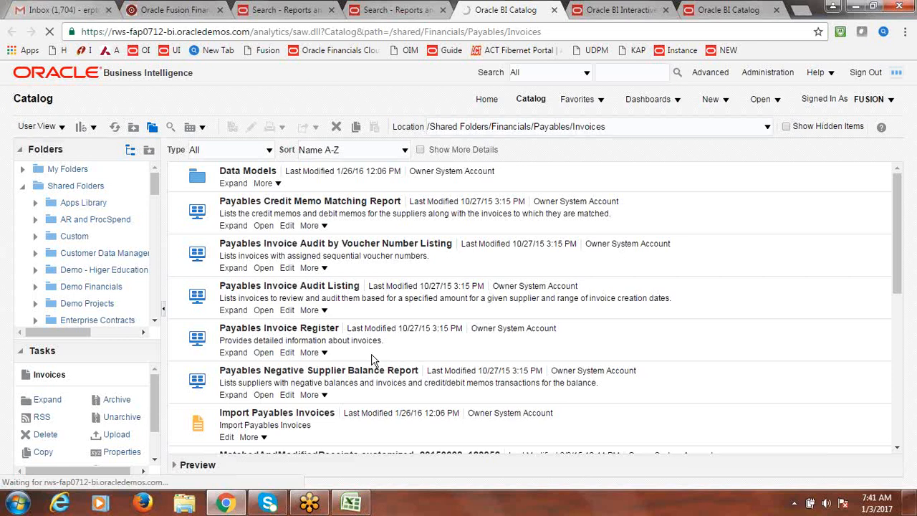
{"action": "left_click", "coordinate": [264, 353]}
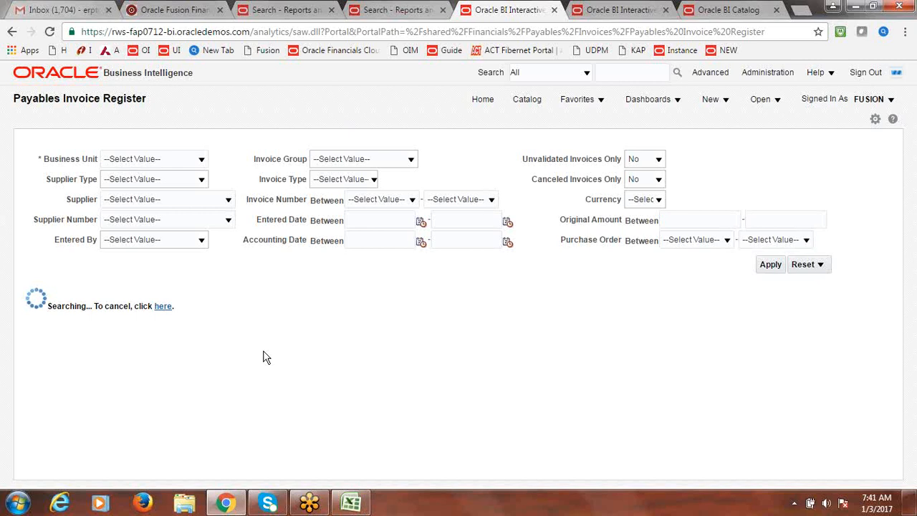
- Run the Payables Invoice Register for the Fusion US Business Unit
{"action": "left_click", "coordinate": [203, 160]}
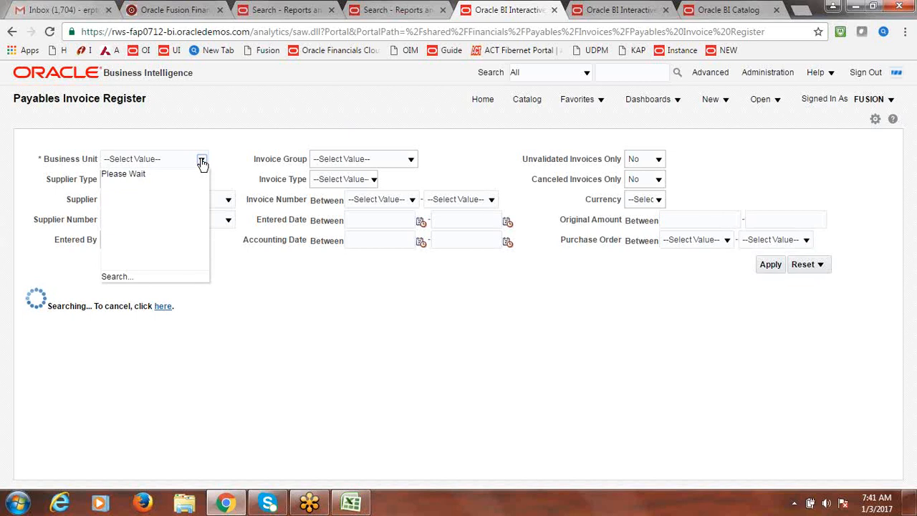
{"action": "left_click", "coordinate": [184, 179]}
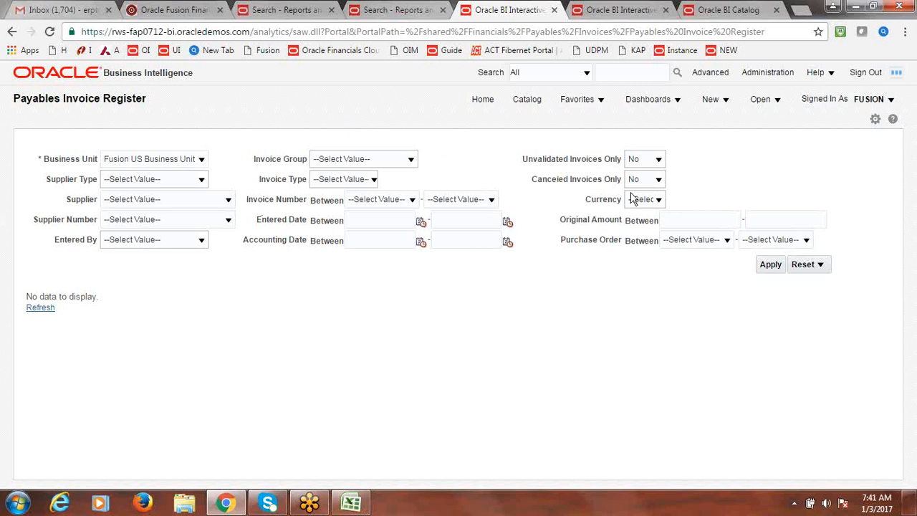
{"action": "left_click", "coordinate": [771, 265]}
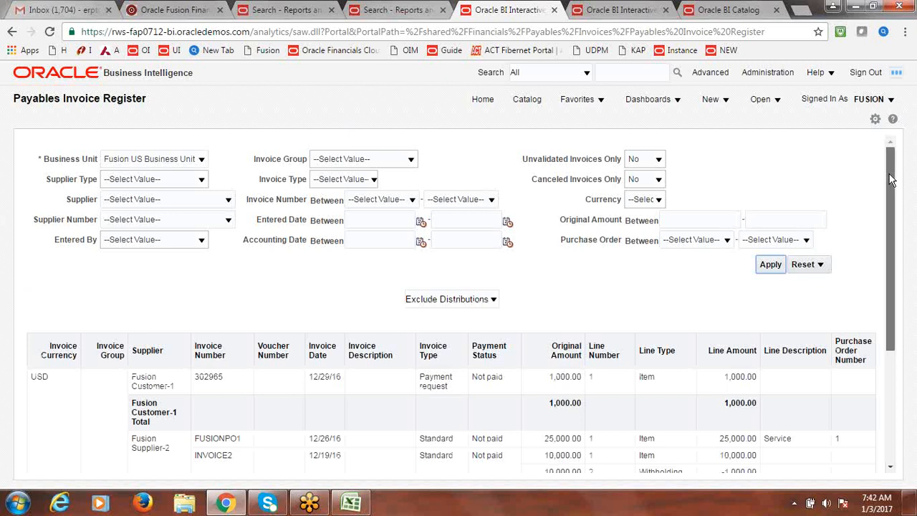
- Open the invoice register results as a printable PDF and enlarge the page for reading
{"action": "left_click_drag", "start_coordinate": [891, 180], "coordinate": [902, 443]}
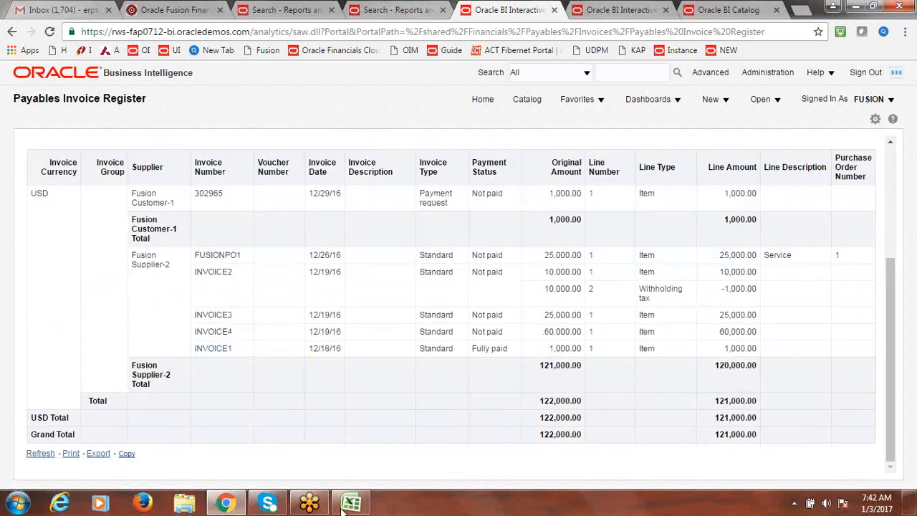
{"action": "left_click", "coordinate": [70, 455]}
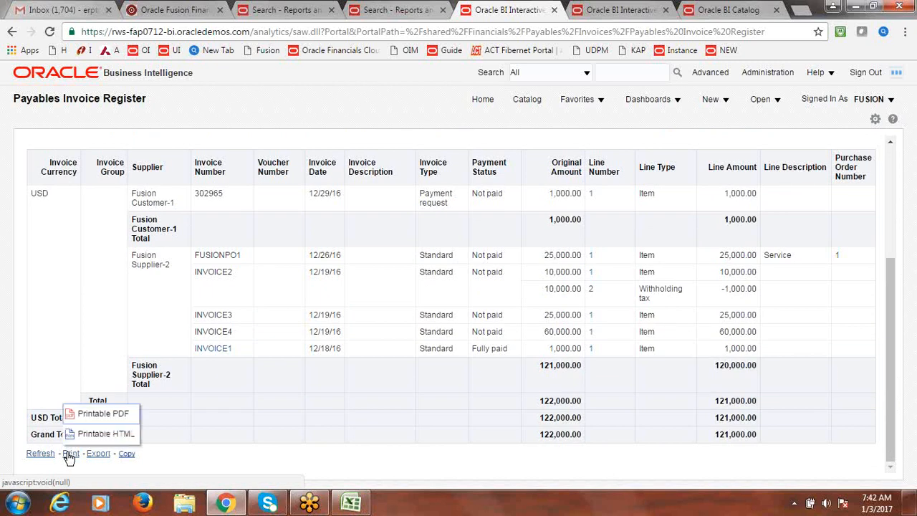
{"action": "left_click", "coordinate": [87, 414]}
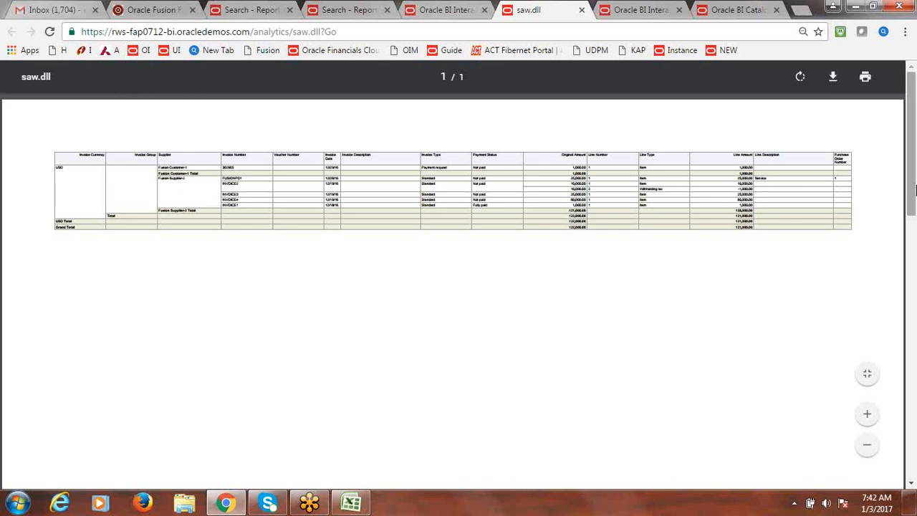
{"action": "left_click", "coordinate": [867, 415]}
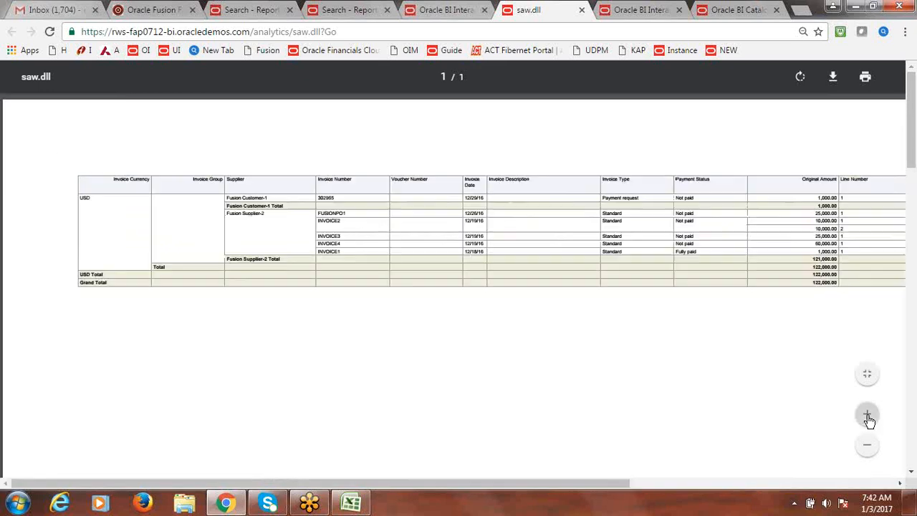
{"action": "left_click", "coordinate": [867, 416]}
{"action": "left_click", "coordinate": [867, 416]}
{"action": "left_click", "coordinate": [867, 416]}
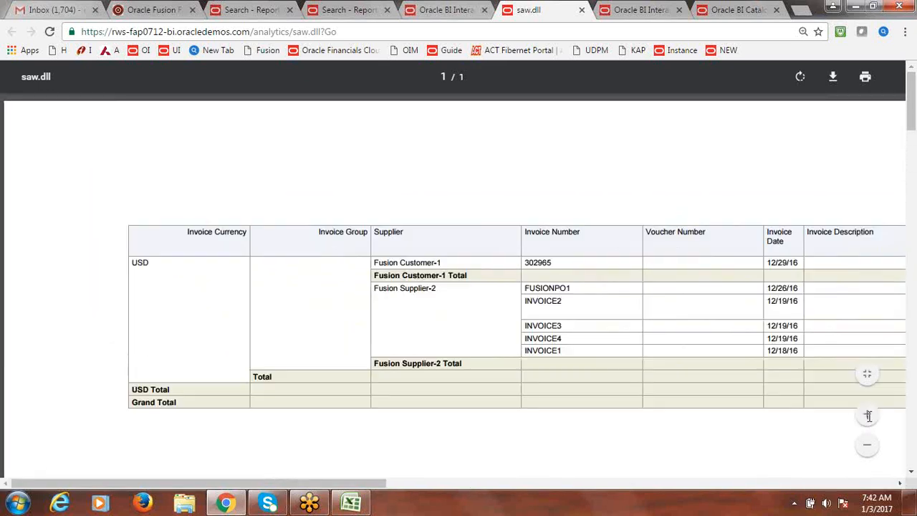
- Close the PDF, Customer Listing Report, Collections Aging catalog, Payables Invoice Register and the Reports and Analytics page showing the Payables folders
{"action": "left_click", "coordinate": [581, 9]}
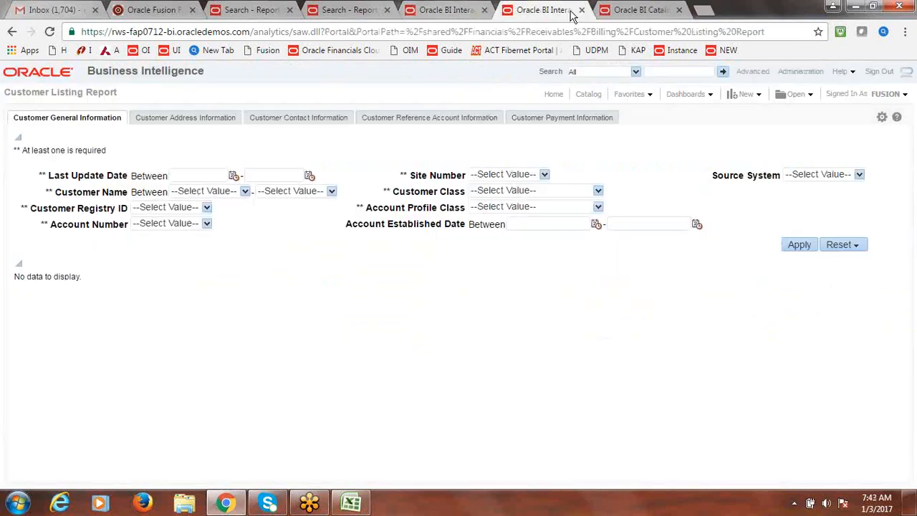
{"action": "left_click", "coordinate": [581, 9]}
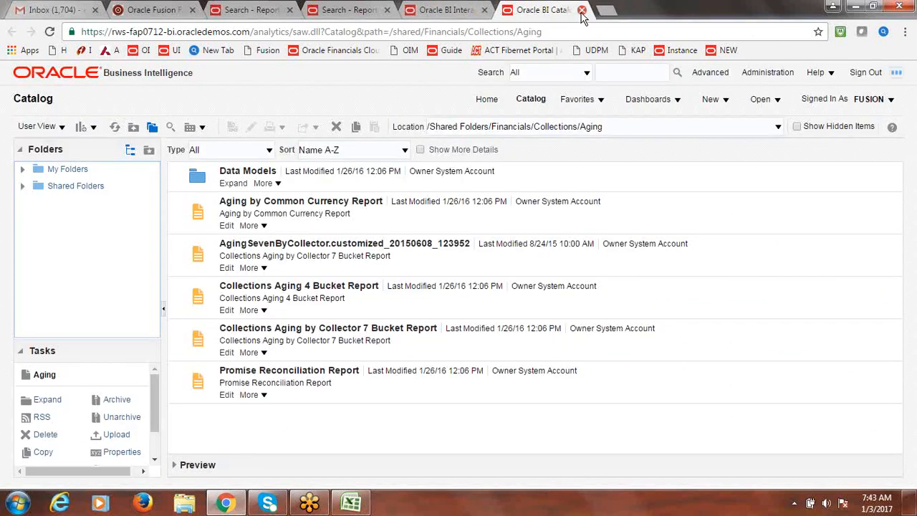
{"action": "left_click", "coordinate": [581, 10]}
{"action": "left_click", "coordinate": [405, 6]}
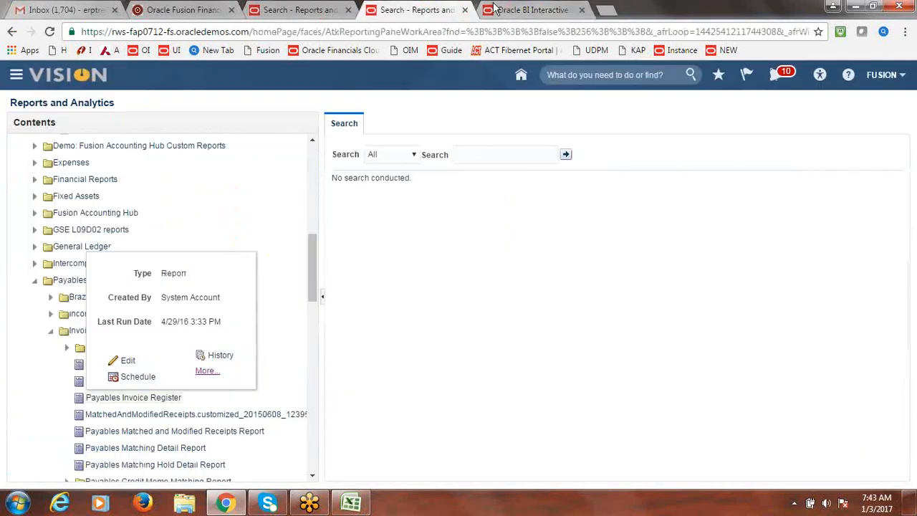
{"action": "left_click", "coordinate": [516, 10]}
{"action": "left_click", "coordinate": [581, 10]}
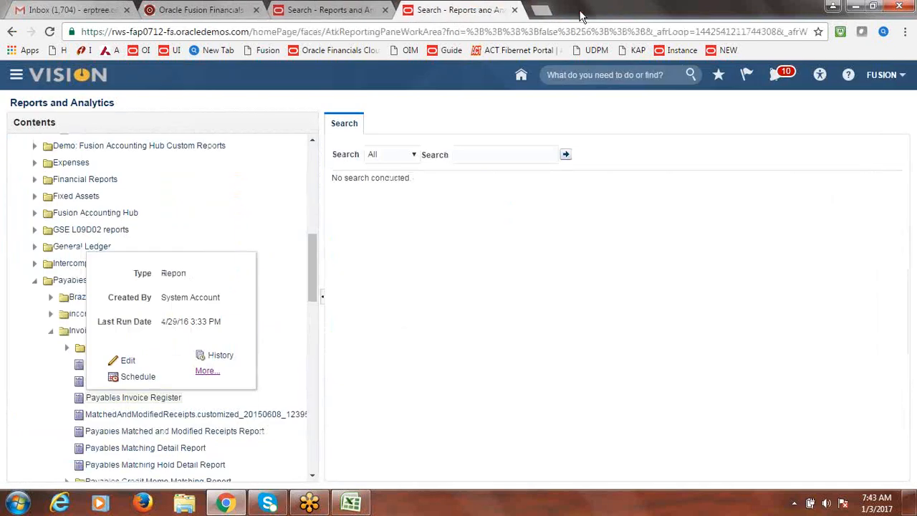
{"action": "left_click", "coordinate": [515, 11]}
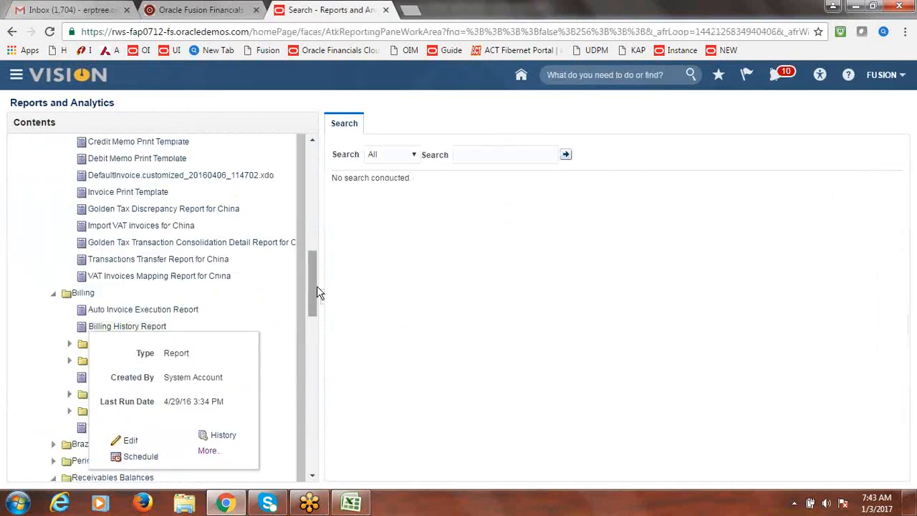
- Collapse the Financials folder in the remaining Reports and Analytics contents, glance at the ERPTREE site and return
{"action": "left_click_drag", "start_coordinate": [316, 290], "coordinate": [315, 136]}
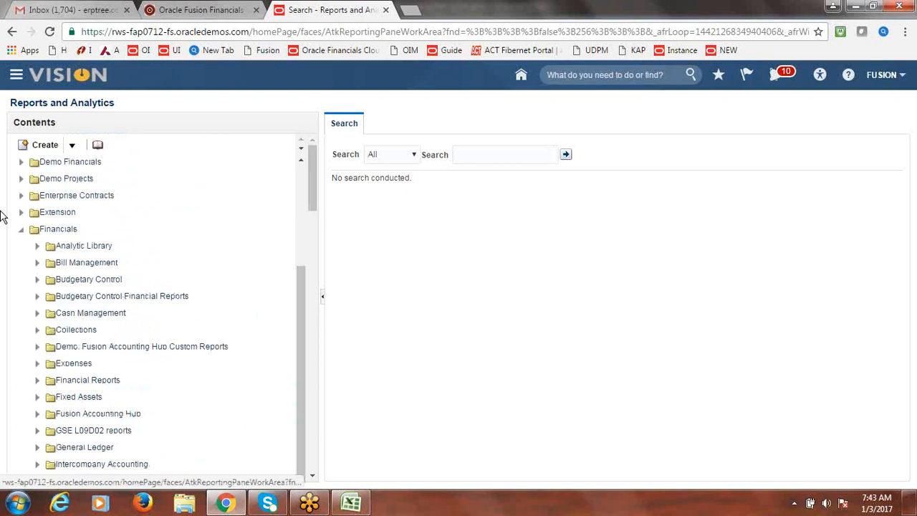
{"action": "left_click", "coordinate": [22, 229]}
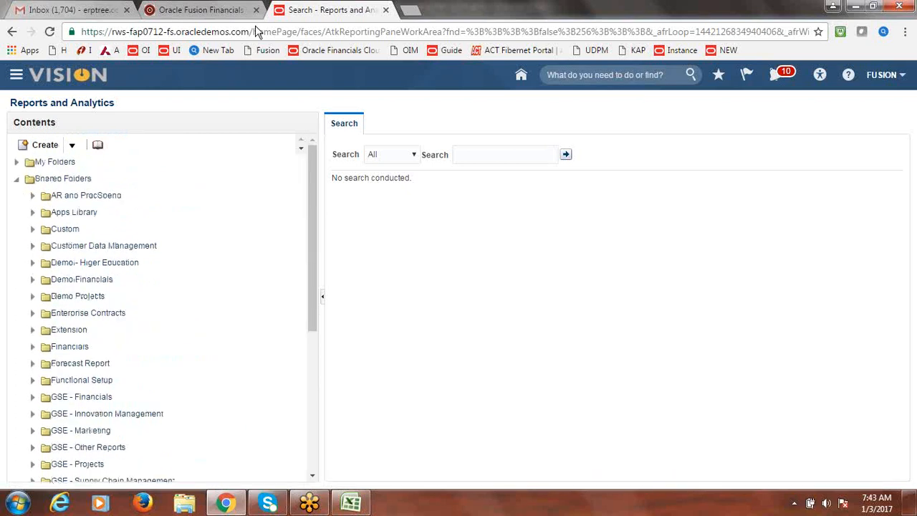
{"action": "left_click", "coordinate": [201, 8]}
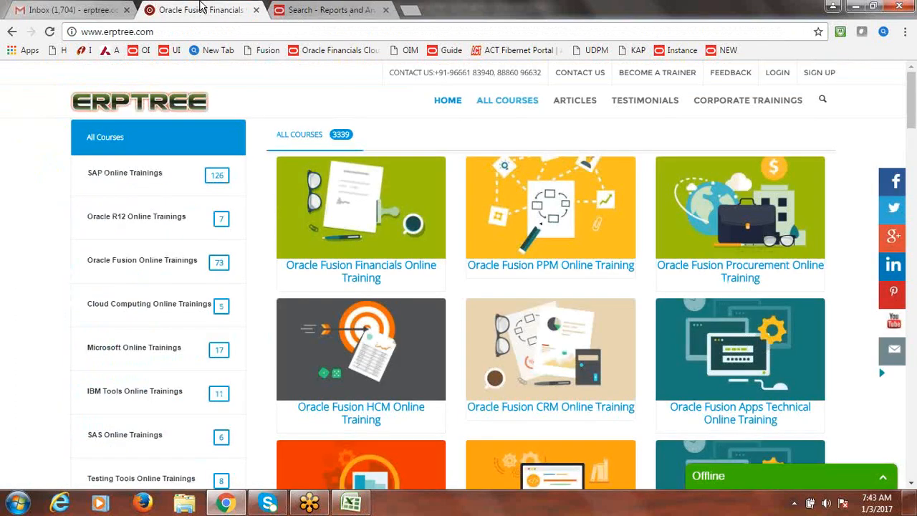
{"action": "left_click", "coordinate": [347, 10]}
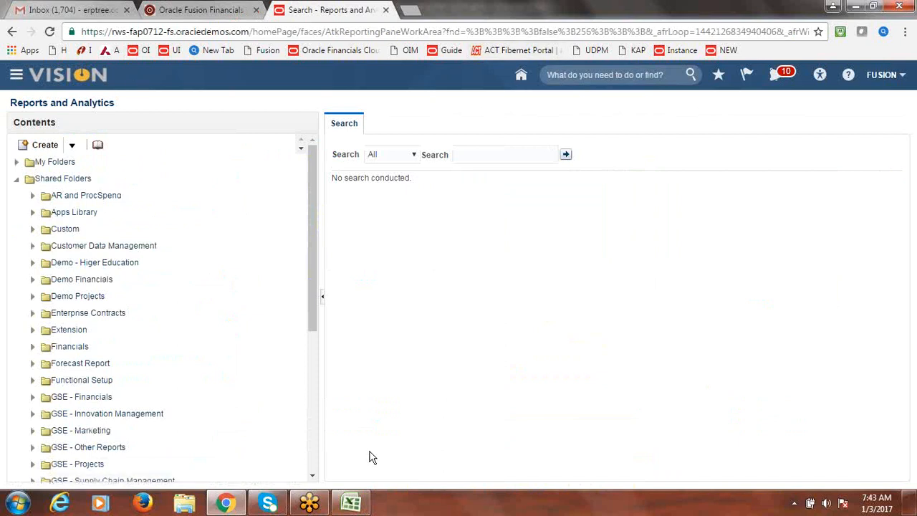
- Switch to the Excel class notes and make the Aging Methods/Buckets status and note in B40:C40 bold
{"action": "left_click", "coordinate": [350, 503]}
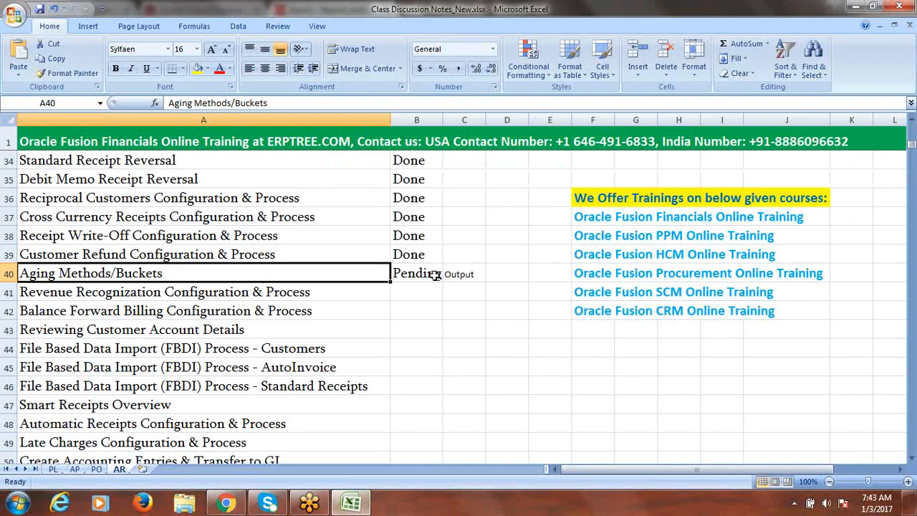
{"action": "left_click_drag", "start_coordinate": [430, 273], "coordinate": [466, 273]}
{"action": "key", "text": "ctrl+b"}
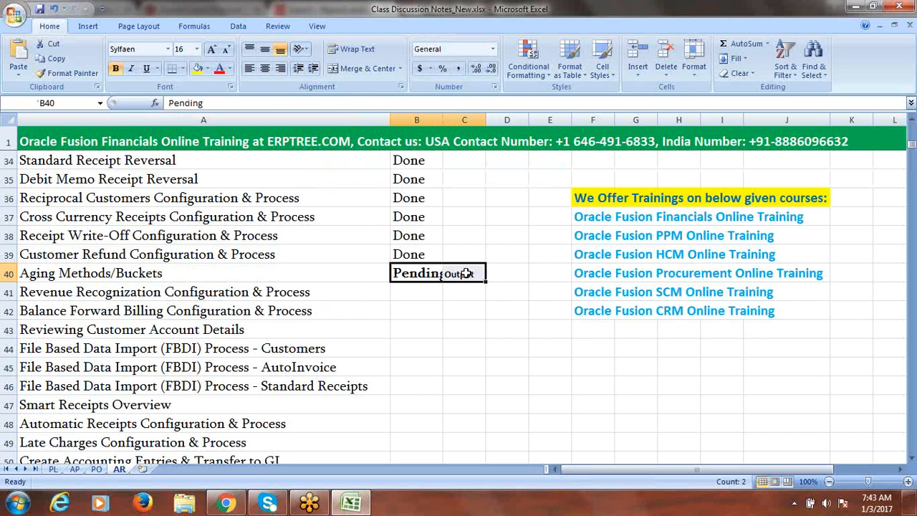
- Copy the Revenue Recognization Configuration & Process topic from A41 into A146, below the aging notes
{"action": "left_click", "coordinate": [357, 286]}
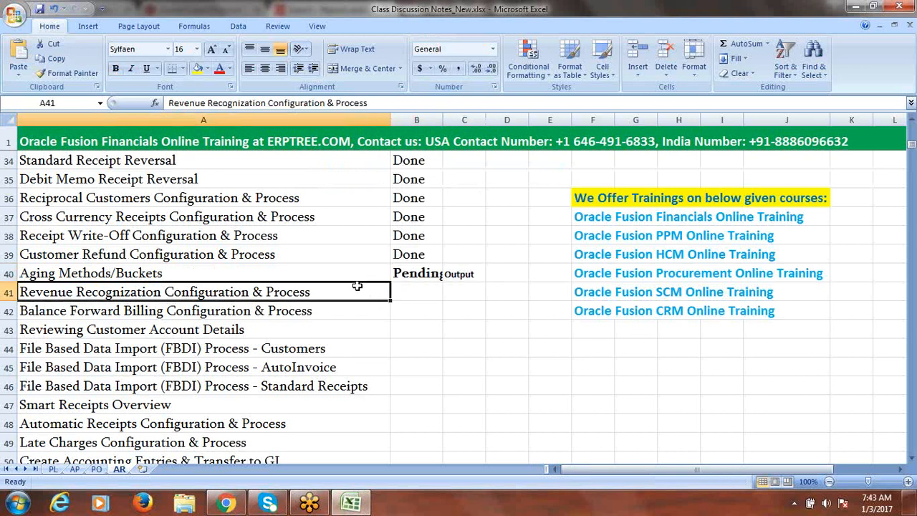
{"action": "key", "text": "ctrl+c"}
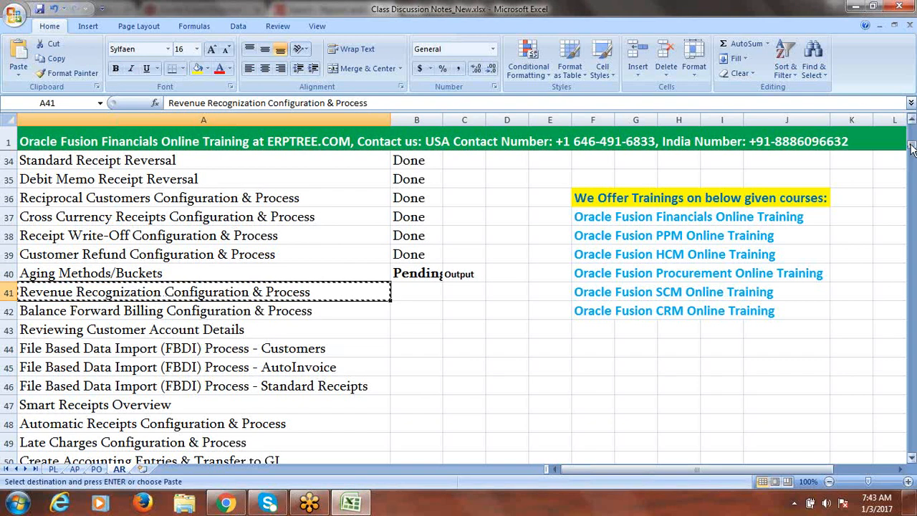
{"action": "left_click_drag", "start_coordinate": [911, 147], "coordinate": [897, 203]}
{"action": "left_click", "coordinate": [31, 219]}
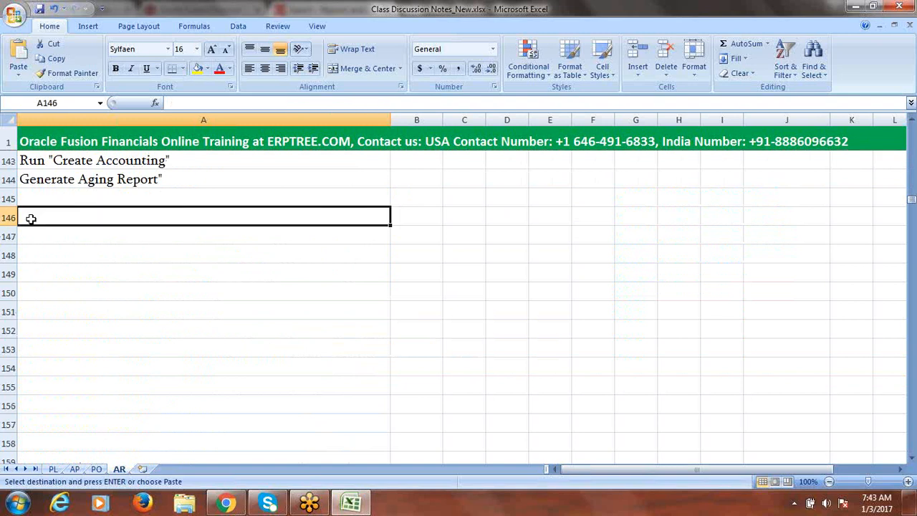
{"action": "key", "text": "ctrl+v"}
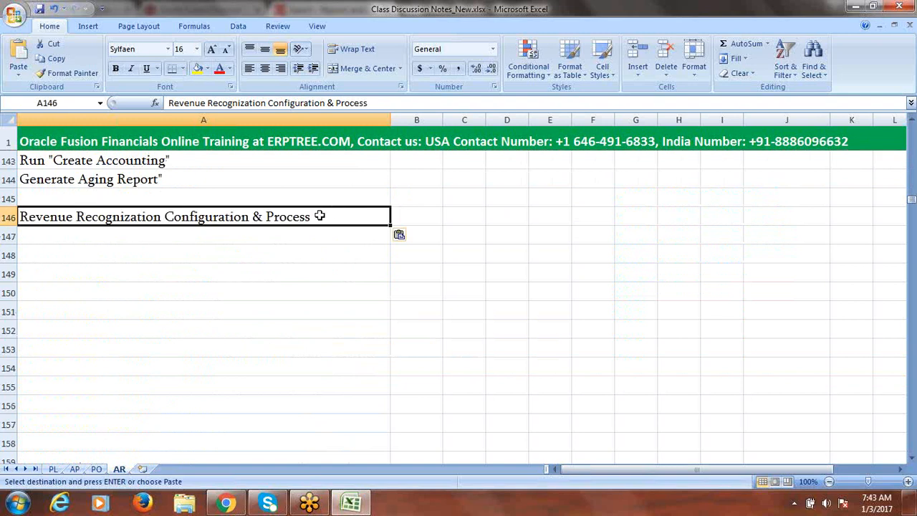
- Shorten the heading in A146 to Revenue Recognization
{"action": "double_click", "coordinate": [320, 217]}
{"action": "key", "text": "BackSpace"}
{"action": "key", "text": "BackSpace"}
{"action": "key", "text": "BackSpace"}
{"action": "key", "text": "BackSpace"}
{"action": "key", "text": "BackSpace"}
{"action": "key", "text": "BackSpace"}
{"action": "key", "text": "BackSpace"}
{"action": "key", "text": "BackSpace"}
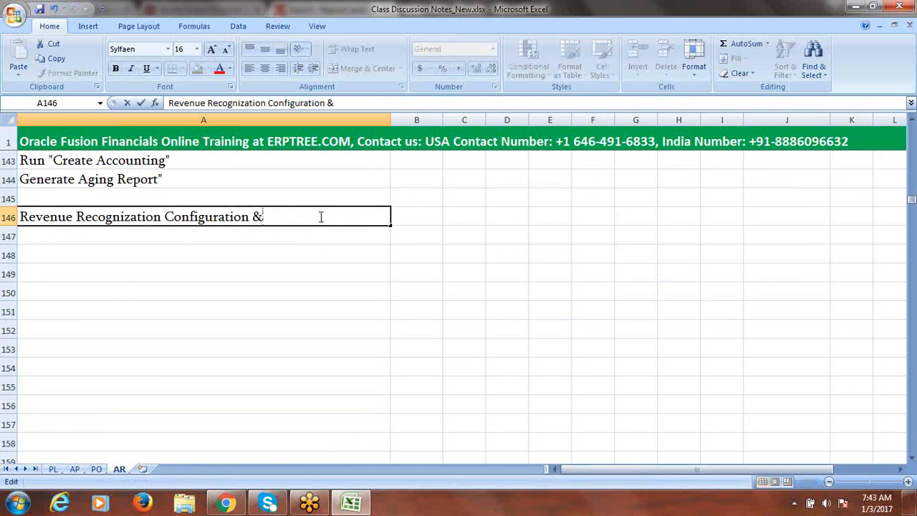
{"action": "key", "text": "BackSpace"}
{"action": "key", "text": "BackSpace"}
{"action": "key", "text": "BackSpace"}
{"action": "key", "text": "BackSpace"}
{"action": "key", "text": "BackSpace"}
{"action": "key", "text": "BackSpace"}
{"action": "key", "text": "BackSpace"}
{"action": "key", "text": "BackSpace"}
{"action": "key", "text": "BackSpace"}
{"action": "key", "text": "BackSpace"}
{"action": "key", "text": "BackSpace"}
{"action": "key", "text": "BackSpace"}
{"action": "key", "text": "BackSpace"}
{"action": "key", "text": "BackSpace"}
{"action": "key", "text": "BackSpace"}
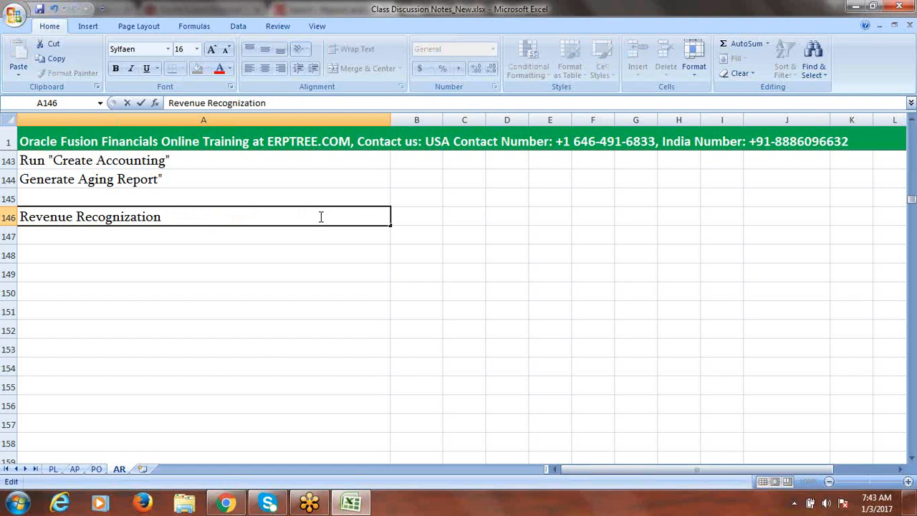
{"action": "key", "text": "Return"}
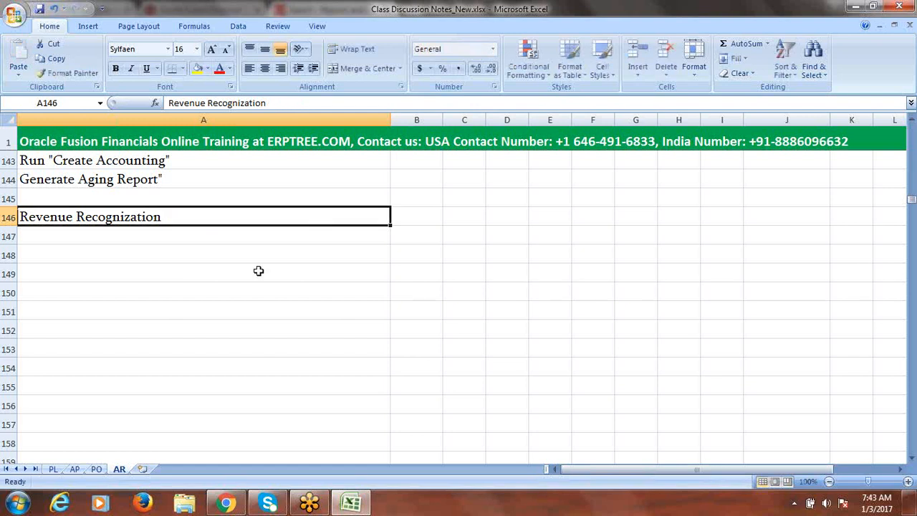
- Save the workbook and fill the whole Revenue Recognization heading row 146 with yellow
{"action": "left_click", "coordinate": [9, 217]}
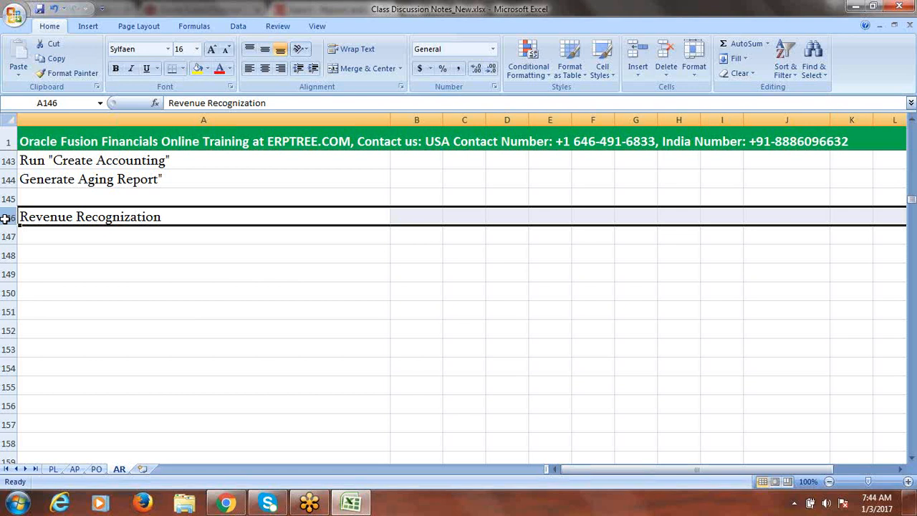
{"action": "left_click", "coordinate": [71, 235]}
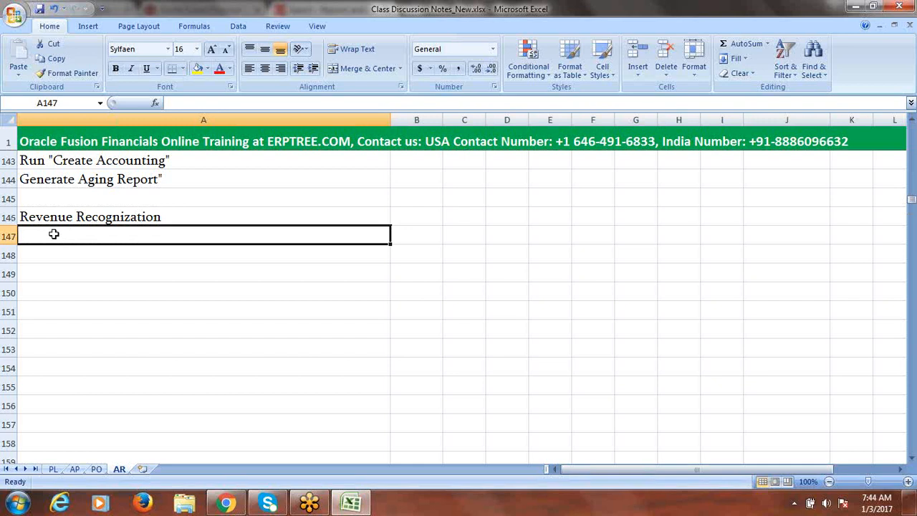
{"action": "left_click", "coordinate": [7, 217]}
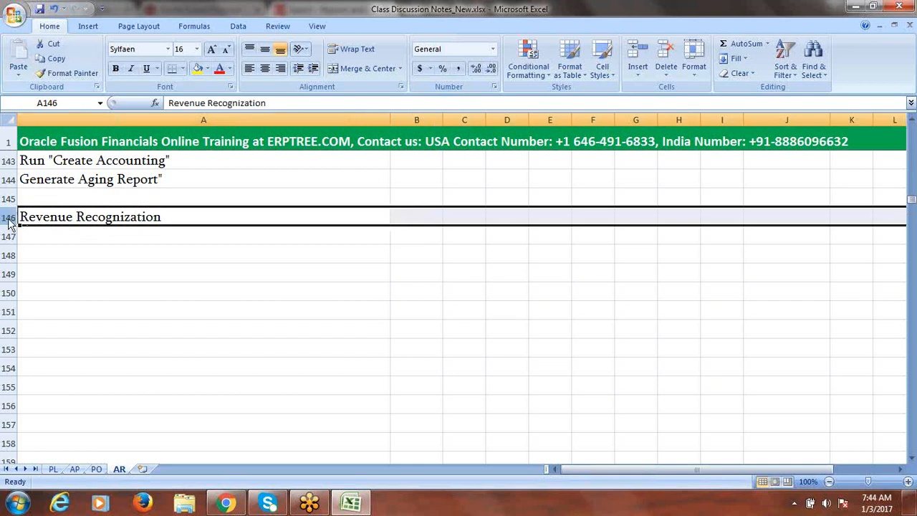
{"action": "left_click", "coordinate": [39, 7]}
{"action": "left_click", "coordinate": [7, 217]}
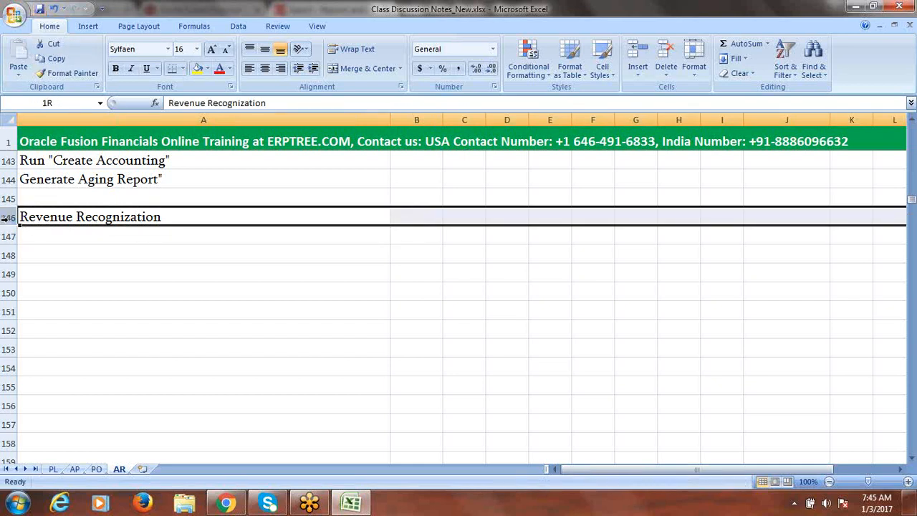
{"action": "left_click", "coordinate": [198, 68]}
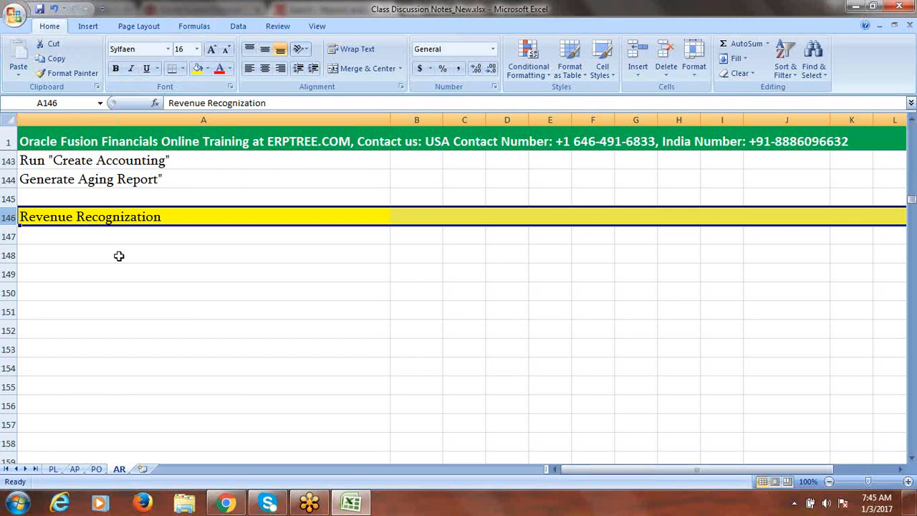
- Enter the note Create Revenue Schedules in A149 under the Revenue Recognization heading
{"action": "left_click", "coordinate": [101, 272]}
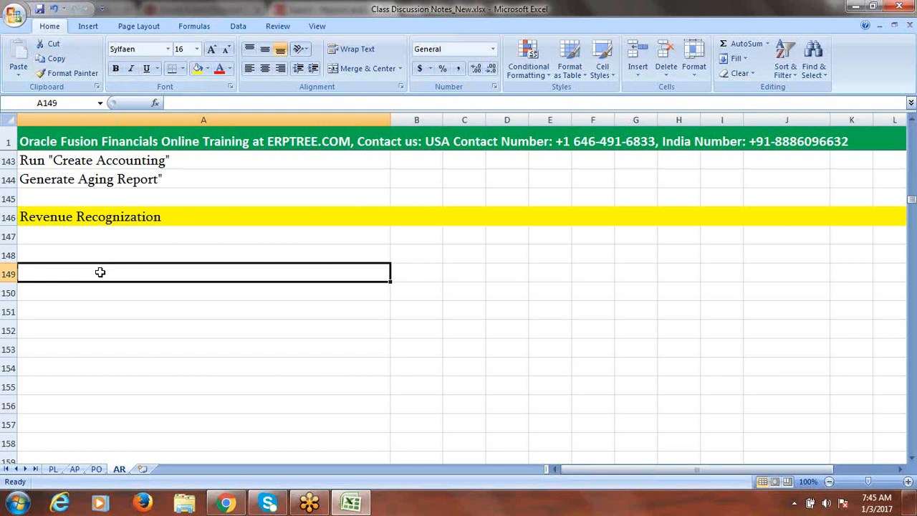
{"action": "type", "text": "Create"}
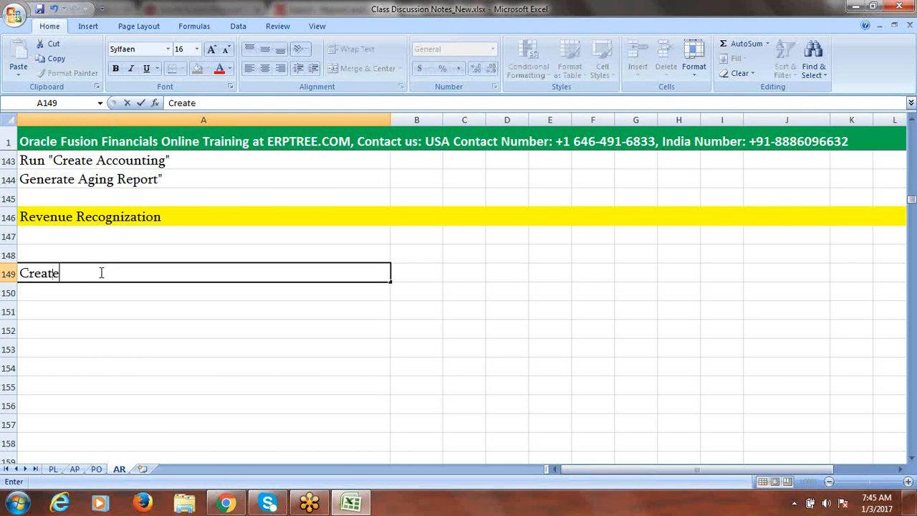
{"action": "type", "text": " Revenue Schedules"}
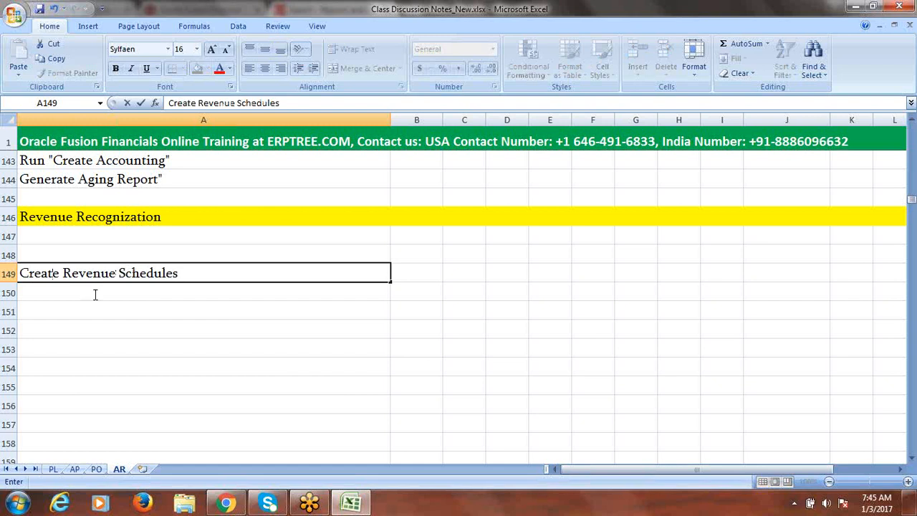
{"action": "left_click_drag", "start_coordinate": [185, 271], "coordinate": [23, 278]}
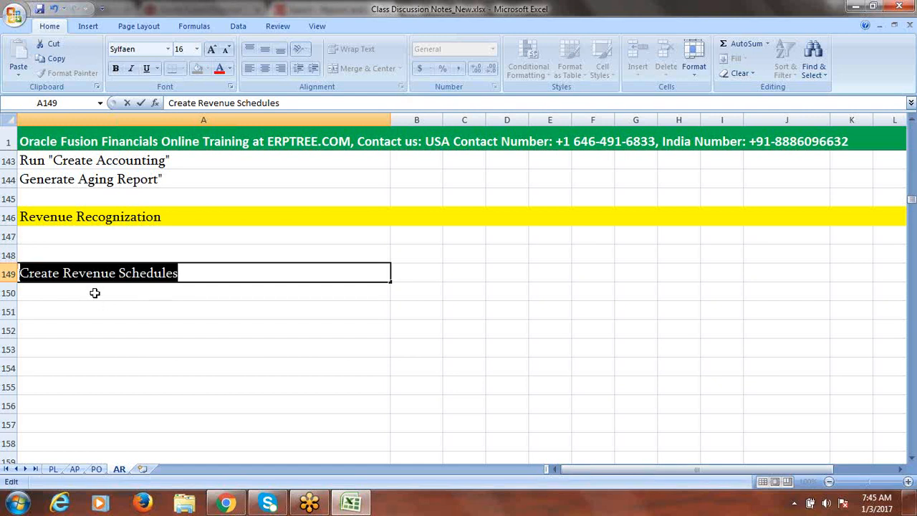
- Enter AutoAccounting Configuration in A148, above the Create Revenue Schedules note
{"action": "left_click", "coordinate": [113, 253]}
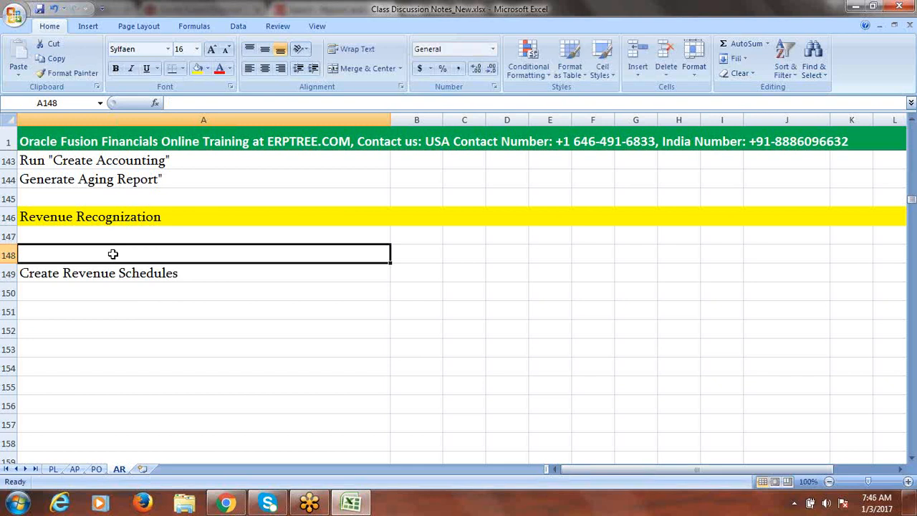
{"action": "type", "text": "Auto"}
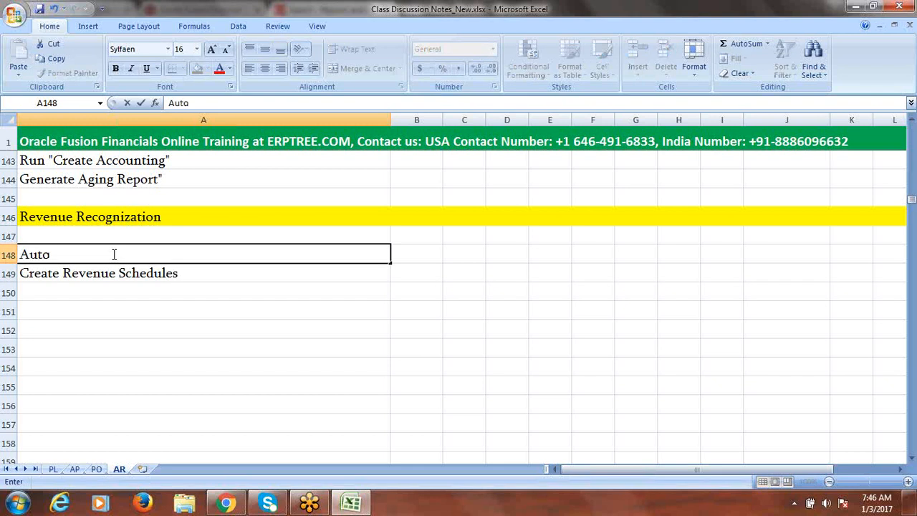
{"action": "type", "text": "Accounting"}
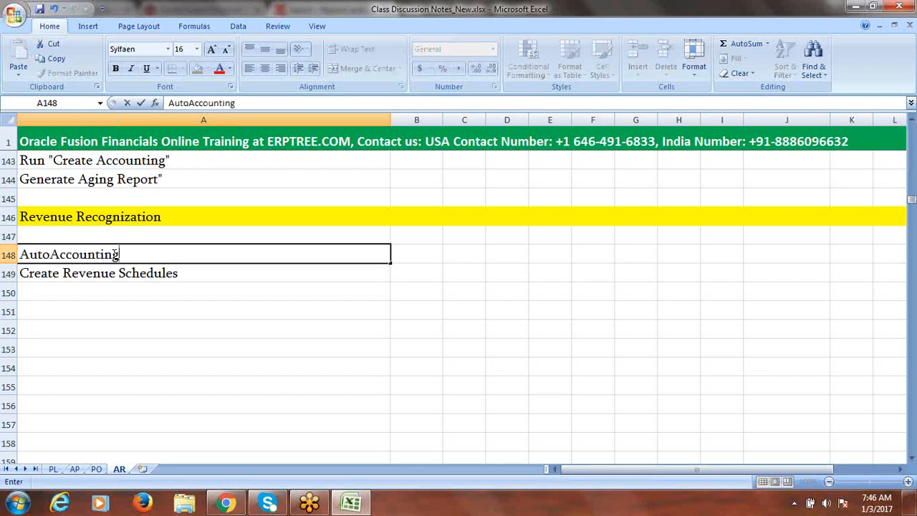
{"action": "type", "text": " Configurat"}
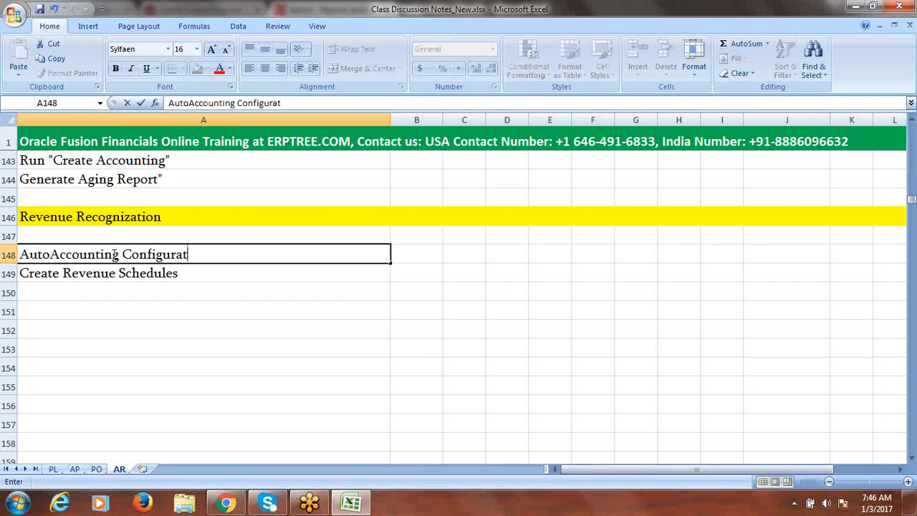
{"action": "left_click", "coordinate": [114, 254]}
{"action": "type", "text": "on"}
{"action": "key", "text": "BackSpace"}
{"action": "key", "text": "BackSpace"}
{"action": "left_click", "coordinate": [210, 256]}
{"action": "type", "text": "ion"}
{"action": "left_click", "coordinate": [178, 273]}
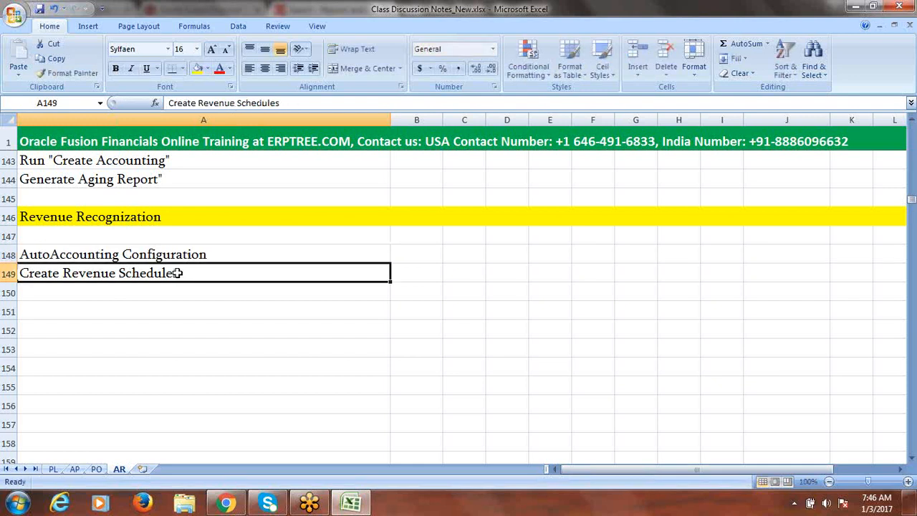
{"action": "key", "text": "Up"}
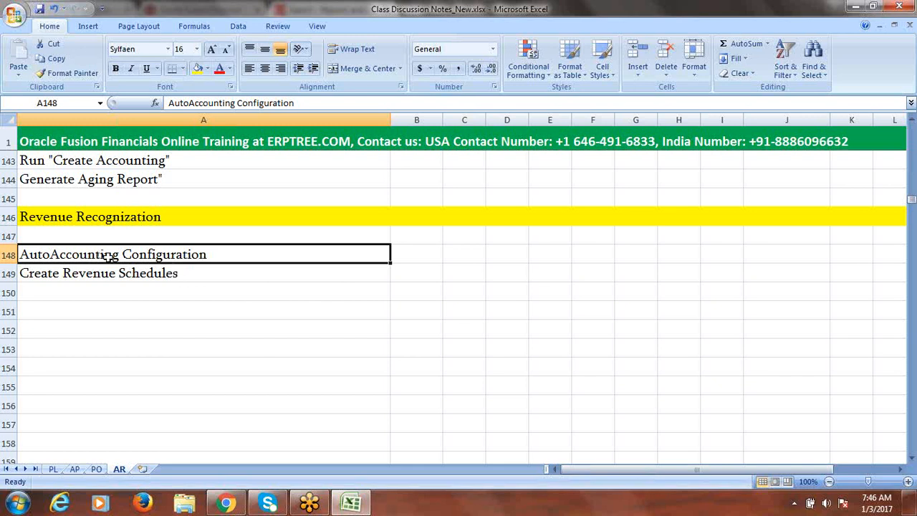
{"action": "left_click", "coordinate": [172, 274]}
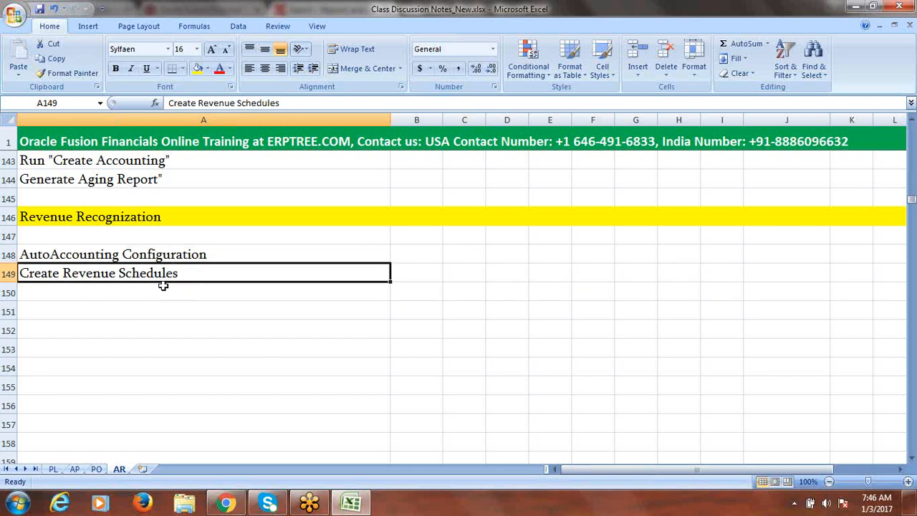
{"action": "left_click", "coordinate": [147, 290]}
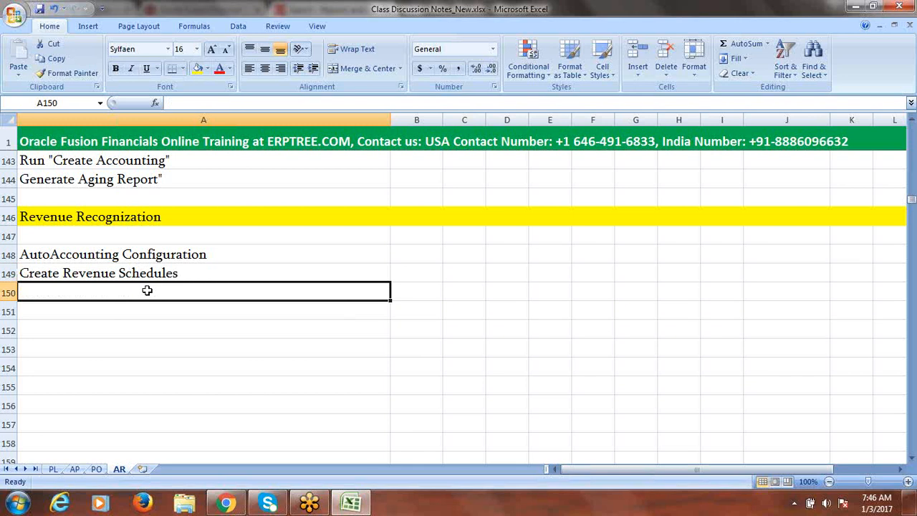
- Add the note "Create Transaction with Contract value" in cell A151 of the AR sheet
{"action": "left_click", "coordinate": [98, 310]}
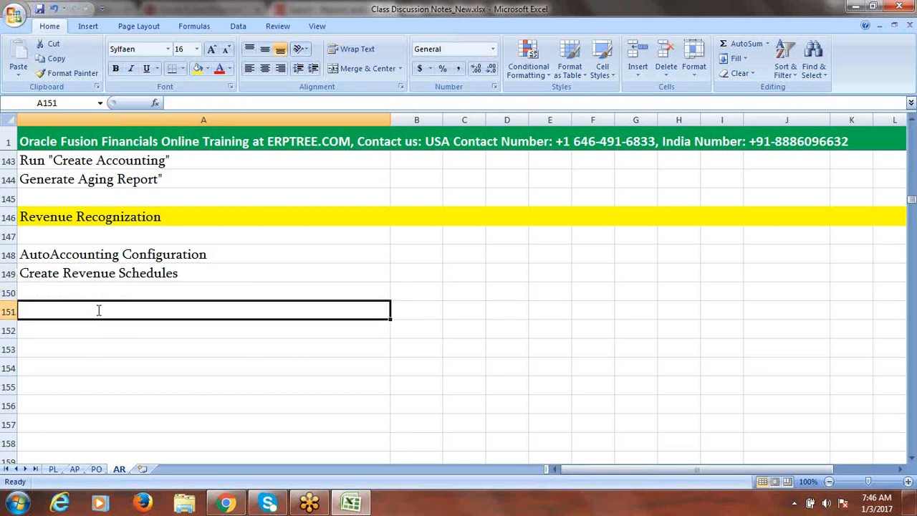
{"action": "type", "text": "Create"}
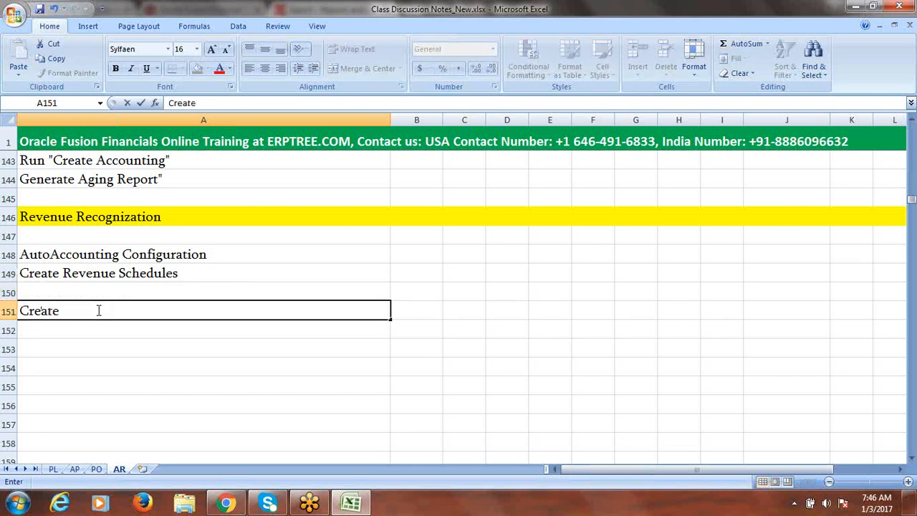
{"action": "type", "text": " Transaction with Co"}
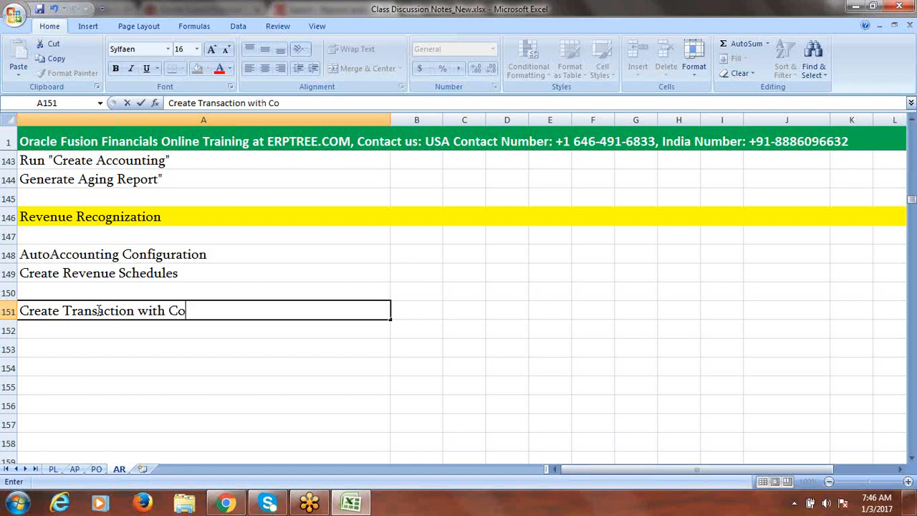
{"action": "type", "text": "ntract va"}
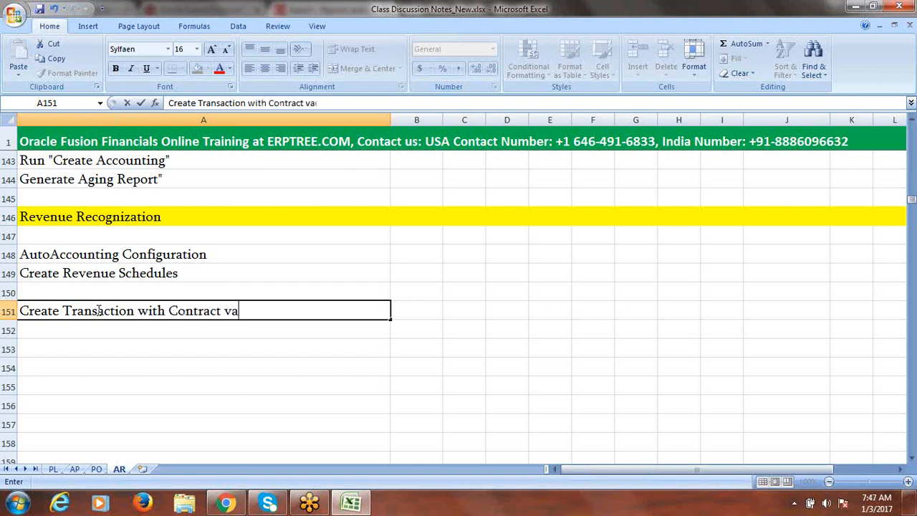
{"action": "type", "text": "lue"}
{"action": "left_click", "coordinate": [114, 329]}
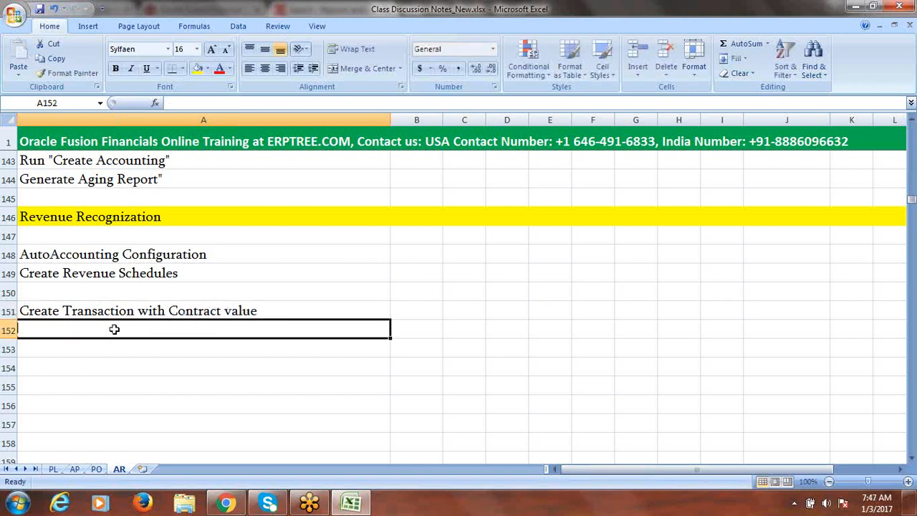
{"action": "left_click", "coordinate": [213, 312]}
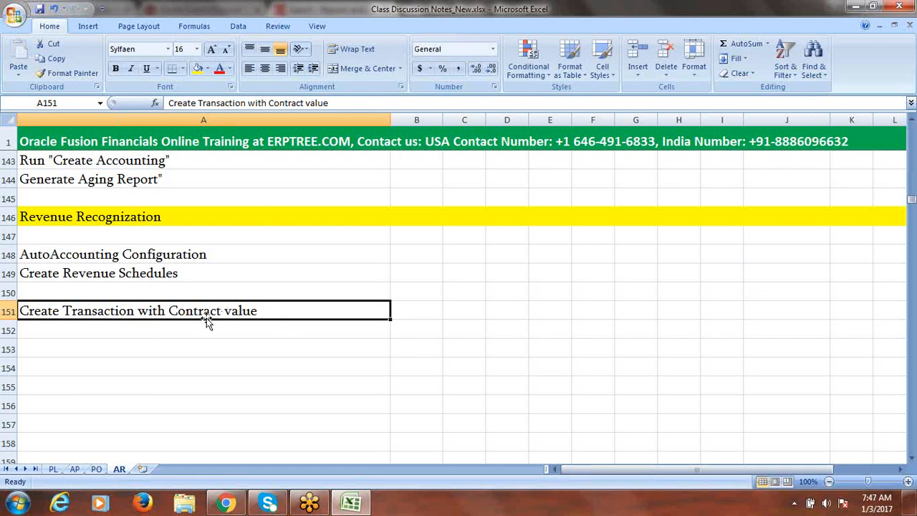
{"action": "left_click", "coordinate": [107, 329]}
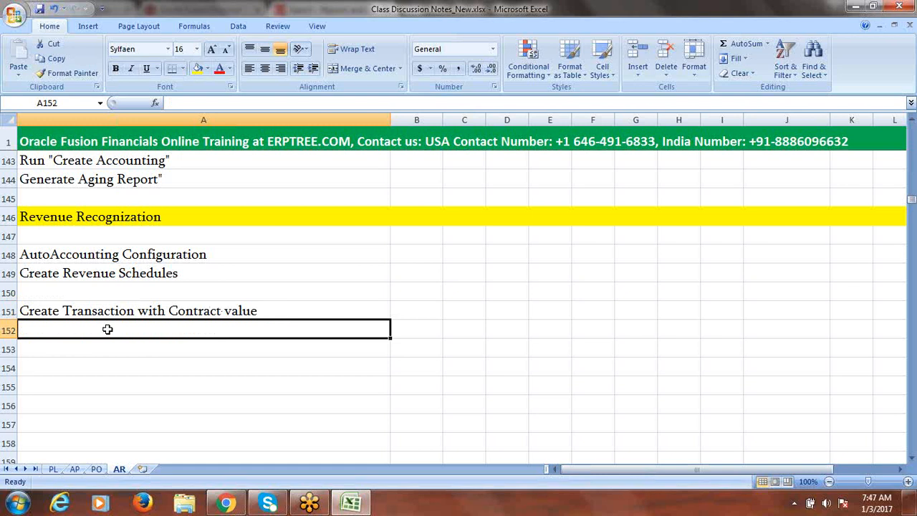
{"action": "left_click", "coordinate": [145, 310]}
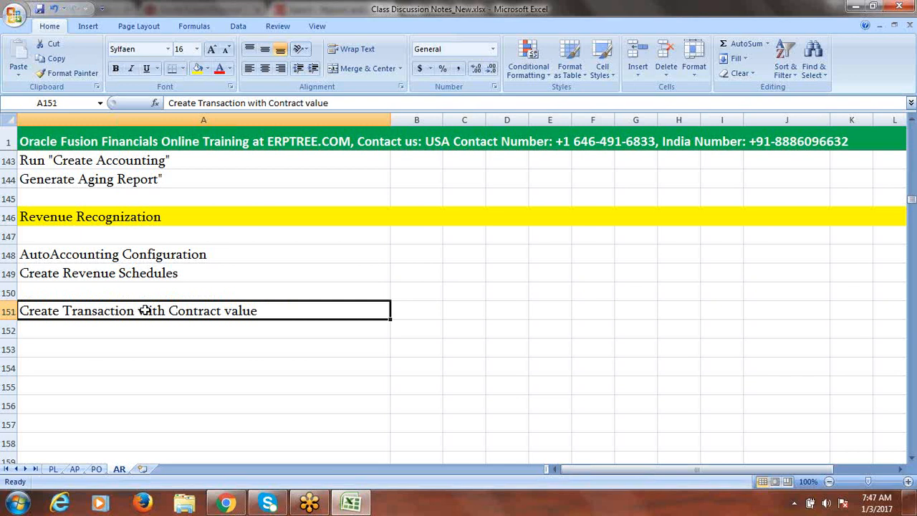
- Add the note "Recognize Revenue" in cell A152, directly below the contract value transaction line
{"action": "left_click", "coordinate": [141, 328]}
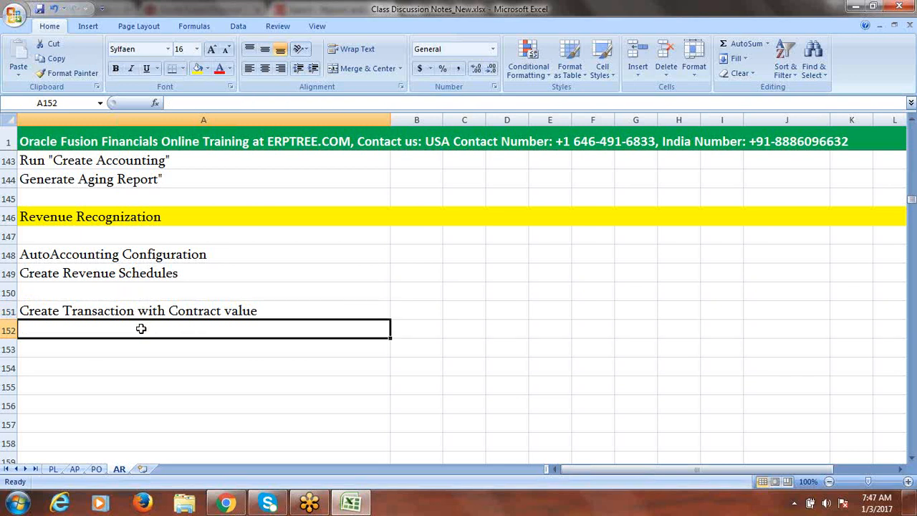
{"action": "type", "text": "r"}
{"action": "key", "text": "BackSpace"}
{"action": "type", "text": "R"}
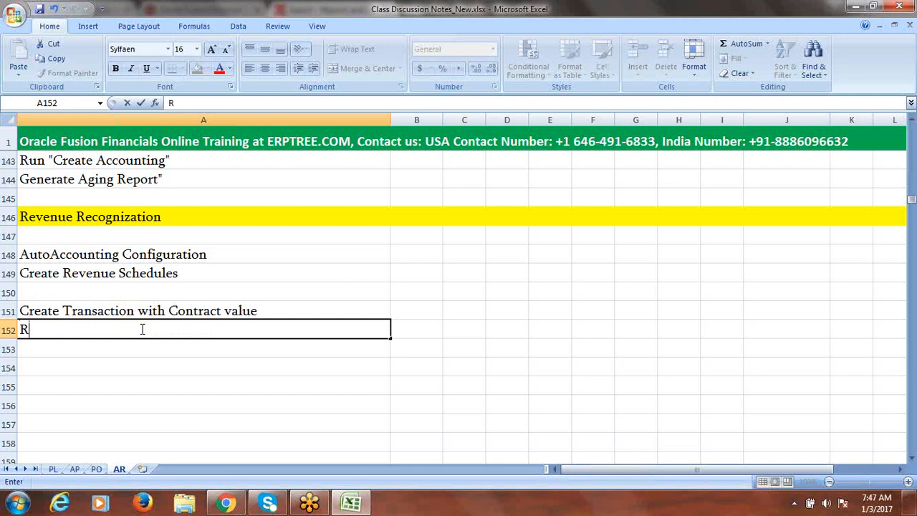
{"action": "type", "text": "ecogni"}
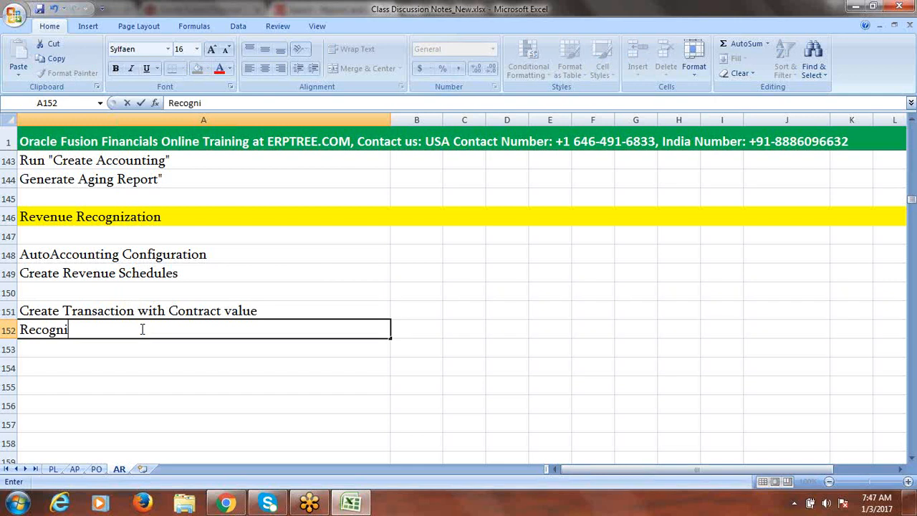
{"action": "type", "text": "e"}
{"action": "key", "text": "BackSpace"}
{"action": "type", "text": "ze Revenue"}
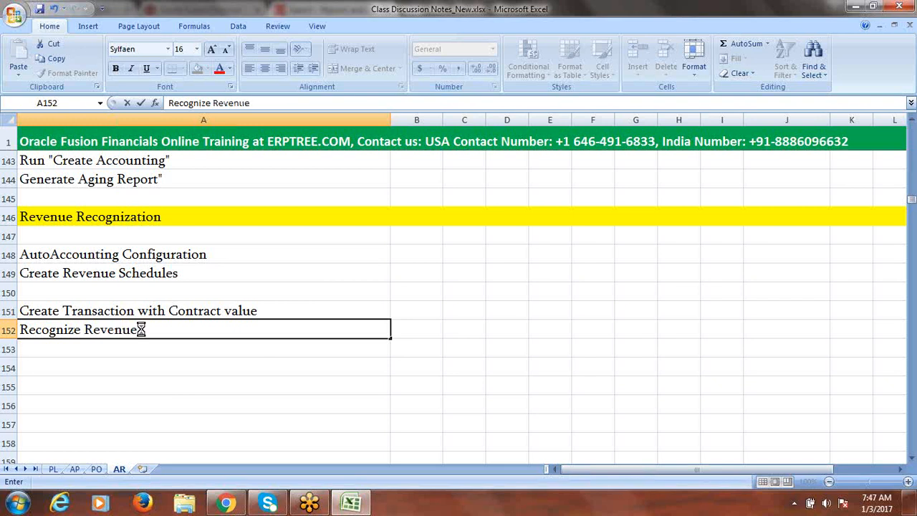
{"action": "key", "text": "ctrl+Return"}
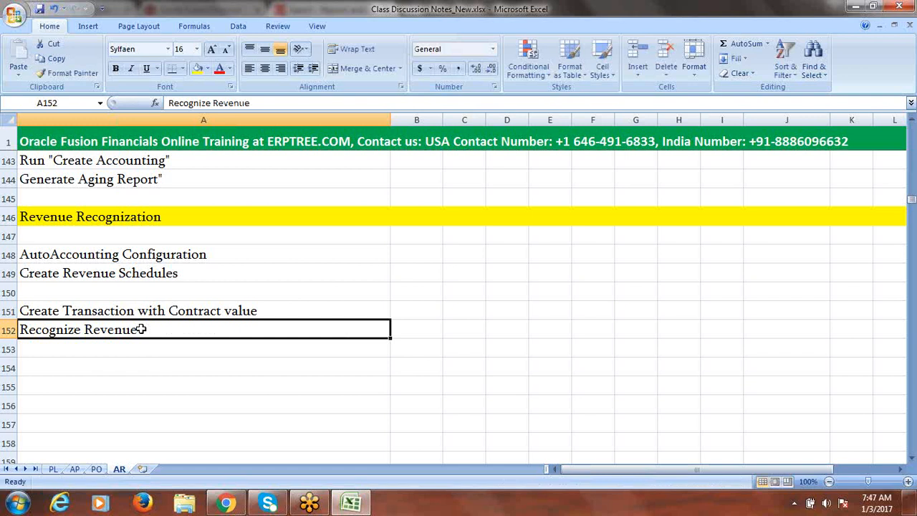
{"action": "left_click_drag", "start_coordinate": [147, 256], "coordinate": [147, 271]}
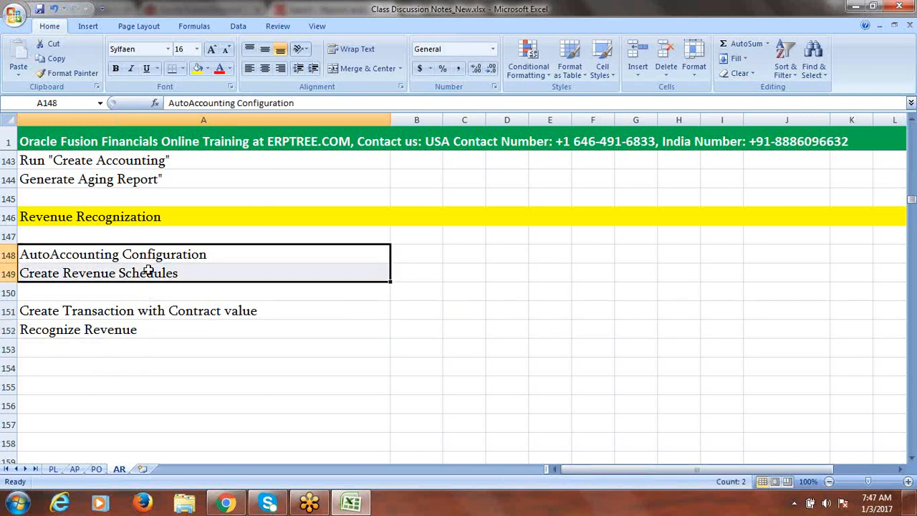
{"action": "left_click", "coordinate": [153, 313]}
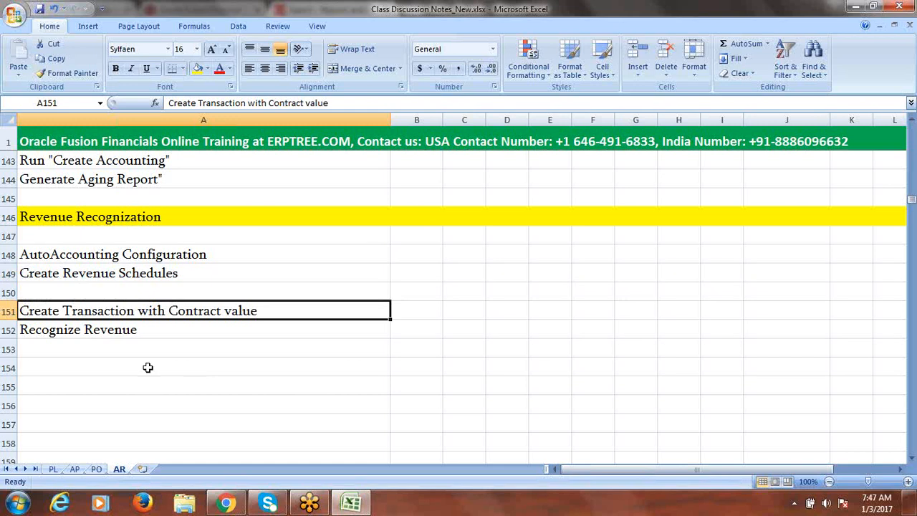
{"action": "left_click", "coordinate": [100, 335]}
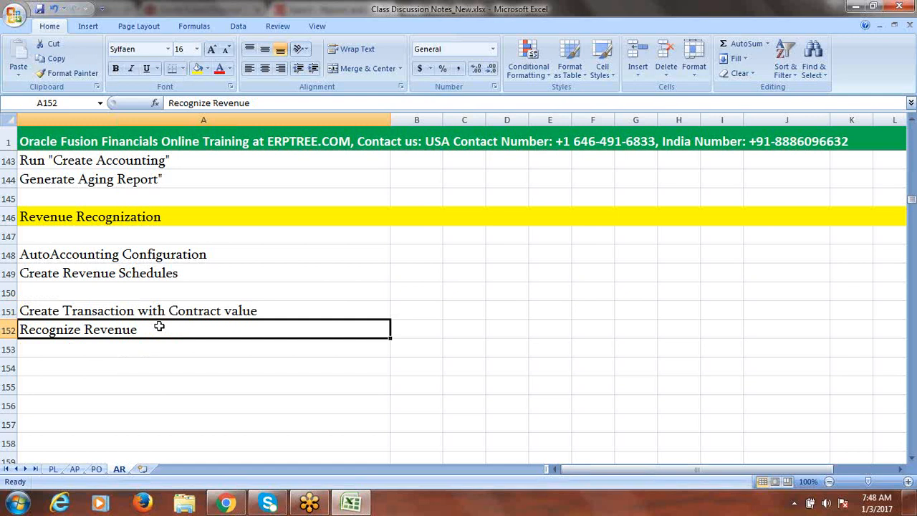
{"action": "left_click", "coordinate": [127, 271]}
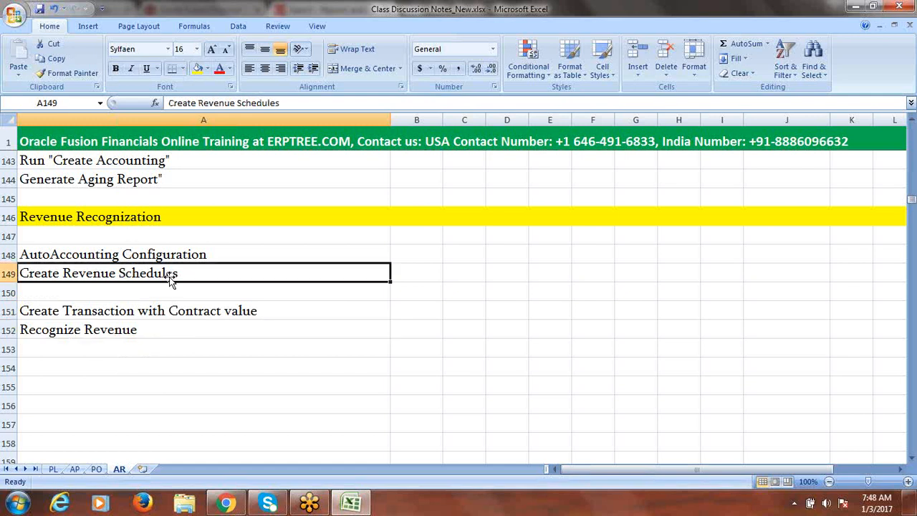
{"action": "left_click", "coordinate": [119, 311]}
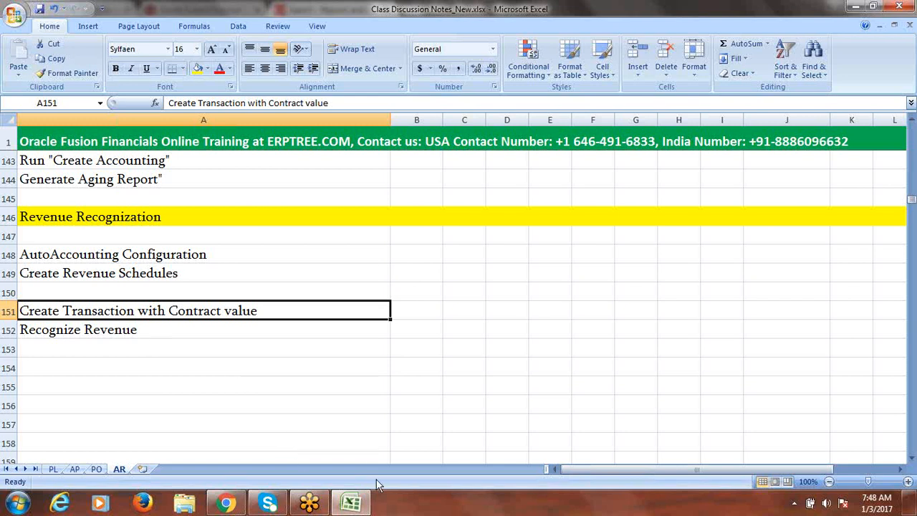
- Switch to Oracle Fusion in Chrome and open Fusion Implementation Project from the implementation projects in Setup and Maintenance
{"action": "left_click", "coordinate": [222, 451]}
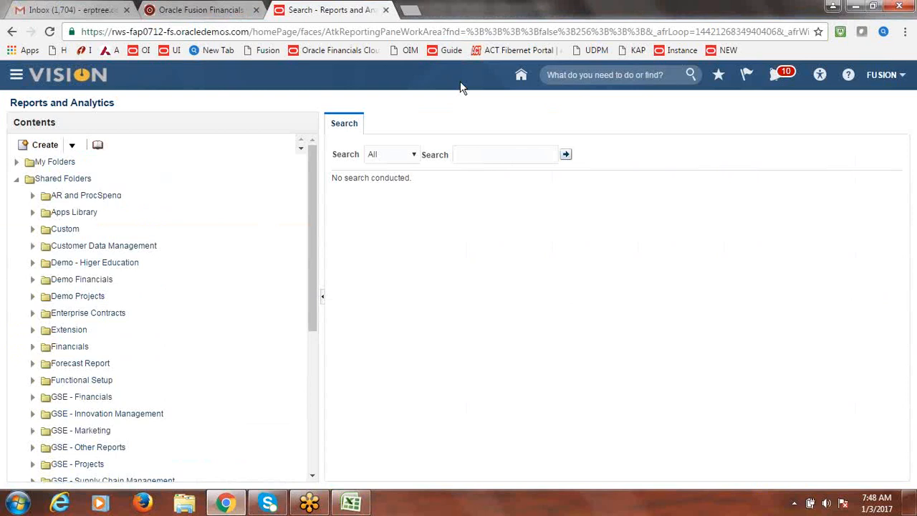
{"action": "left_click", "coordinate": [881, 79]}
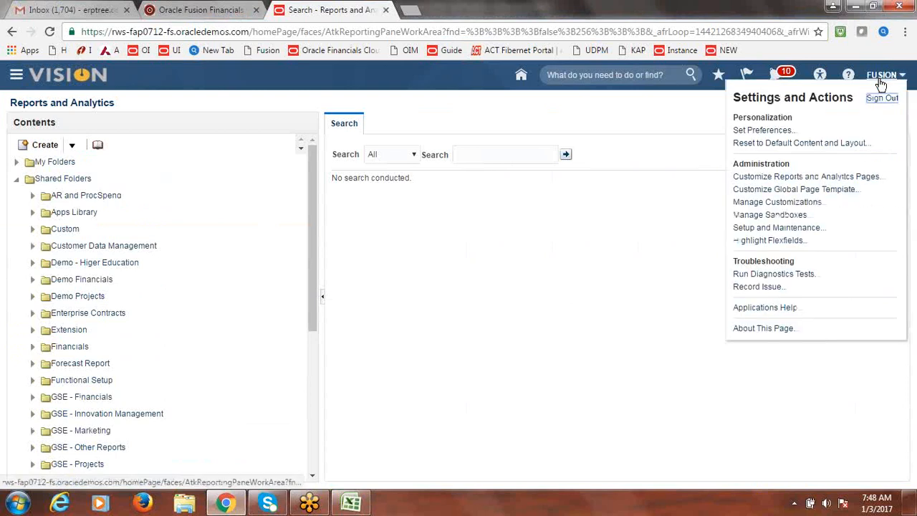
{"action": "left_click", "coordinate": [786, 229]}
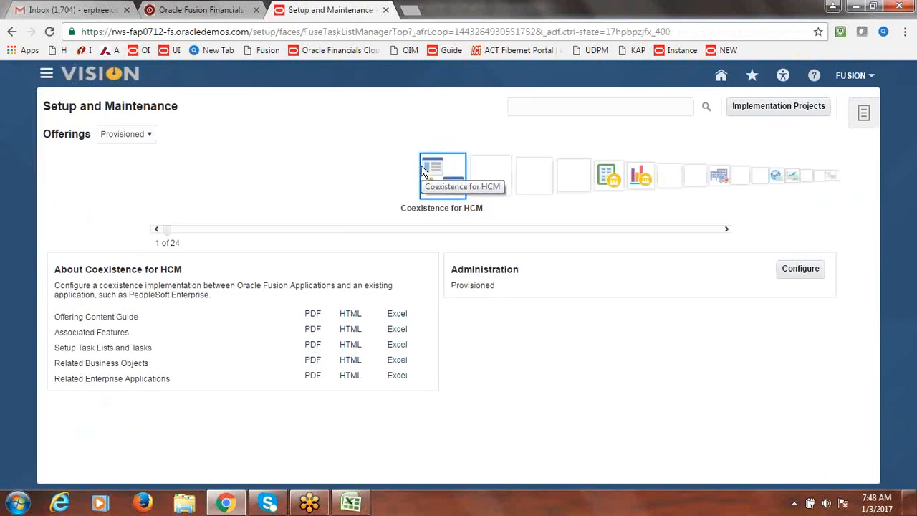
{"action": "left_click", "coordinate": [787, 109]}
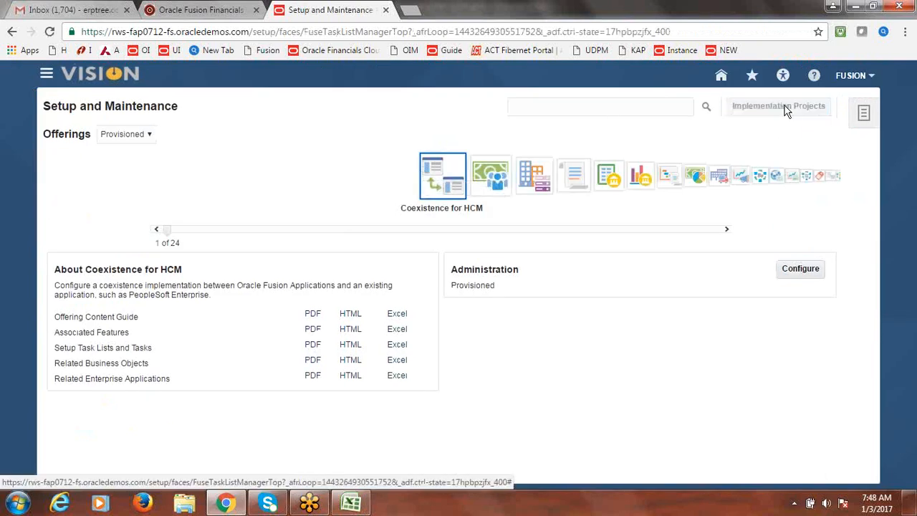
{"action": "left_click", "coordinate": [131, 302]}
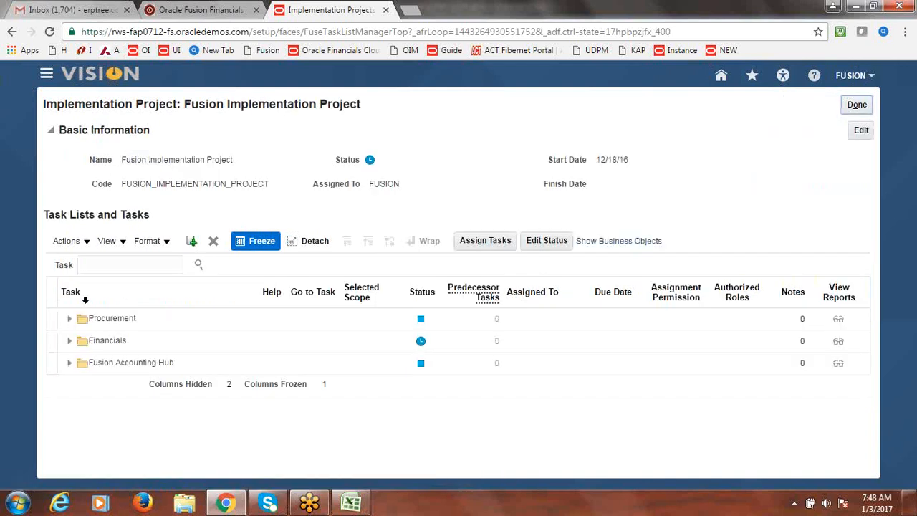
- Search the project's tasks for "AutoAccounting" and go to the Manage AutoAccounting Rules task
{"action": "left_click", "coordinate": [98, 262]}
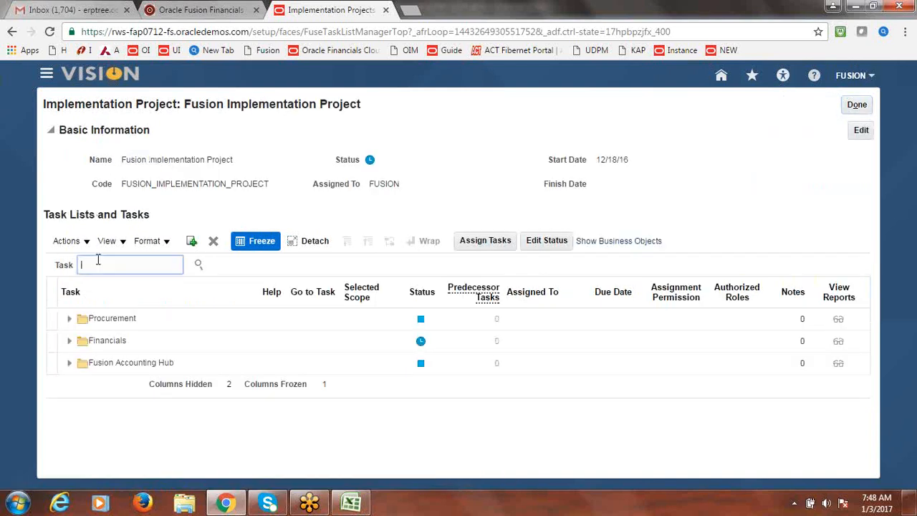
{"action": "type", "text": "AutoAccounting"}
{"action": "left_click", "coordinate": [200, 264]}
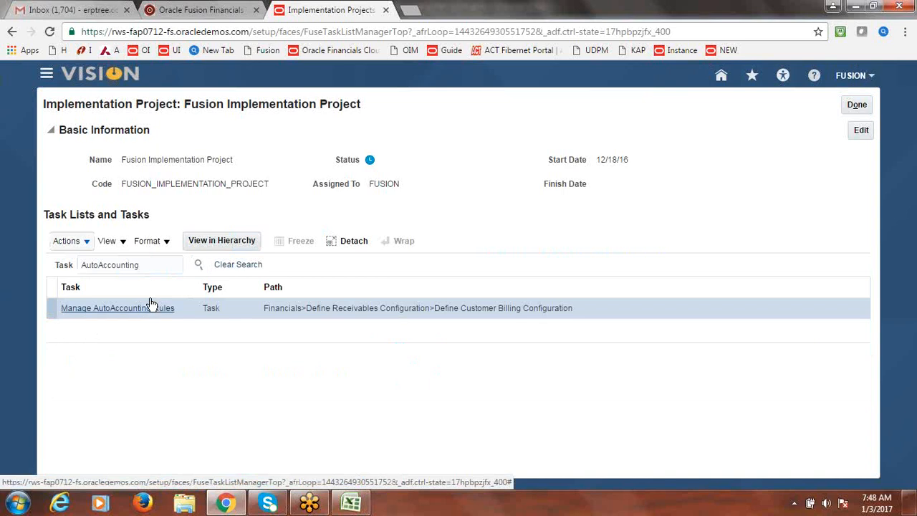
{"action": "left_click", "coordinate": [137, 314]}
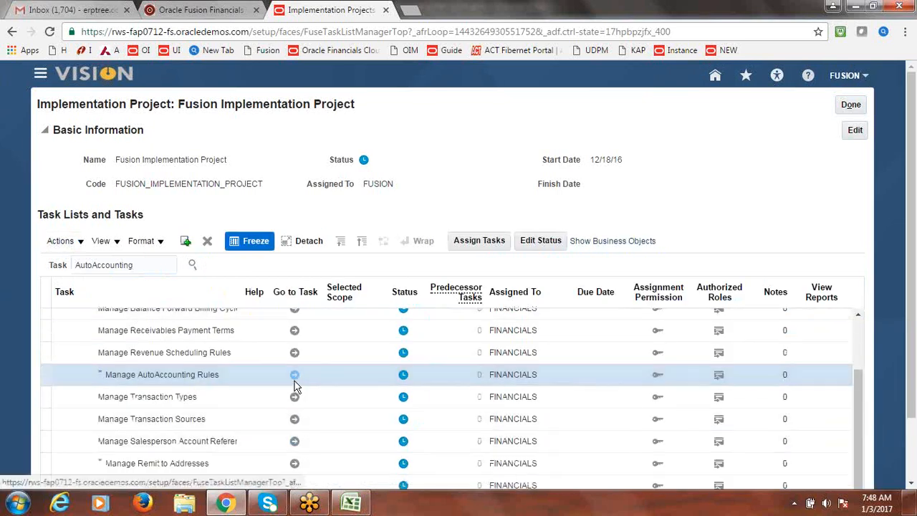
{"action": "left_click", "coordinate": [294, 380]}
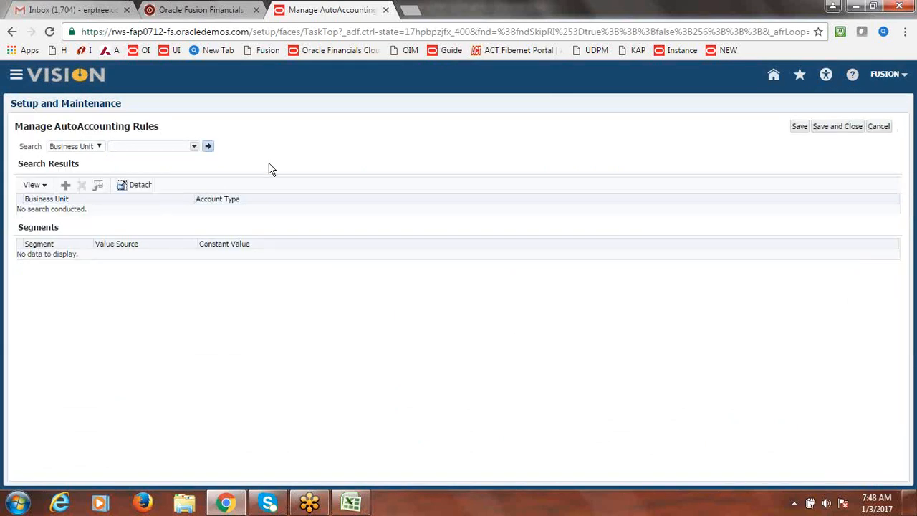
- Search the existing AutoAccounting rules by business unit for Fusion US Business Unit
{"action": "left_click", "coordinate": [195, 147]}
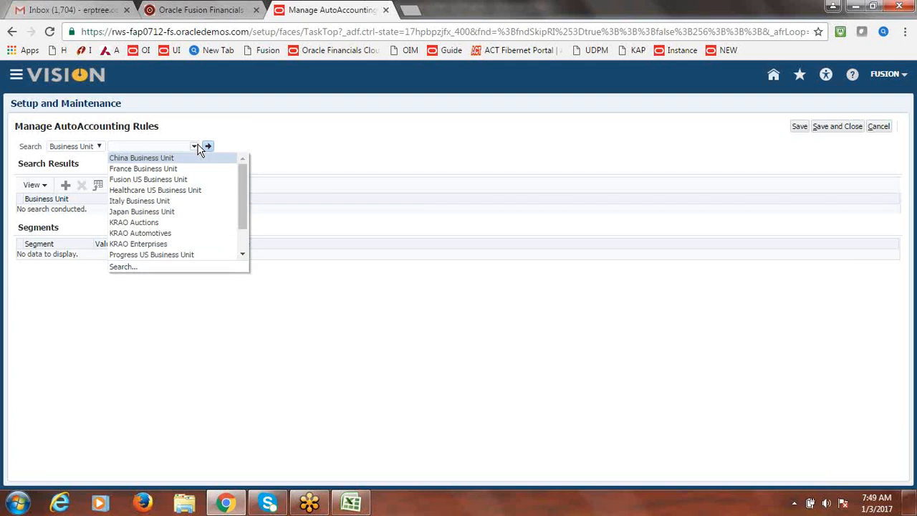
{"action": "left_click", "coordinate": [215, 179]}
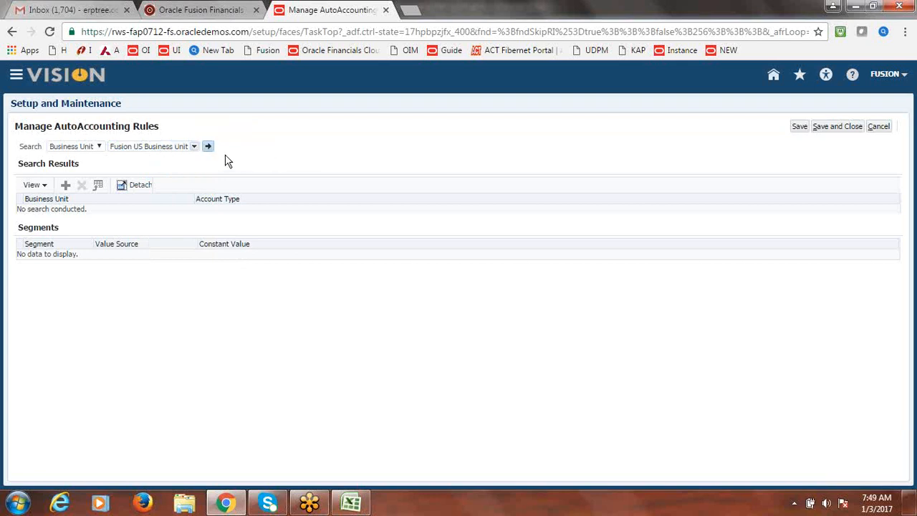
{"action": "left_click", "coordinate": [213, 148]}
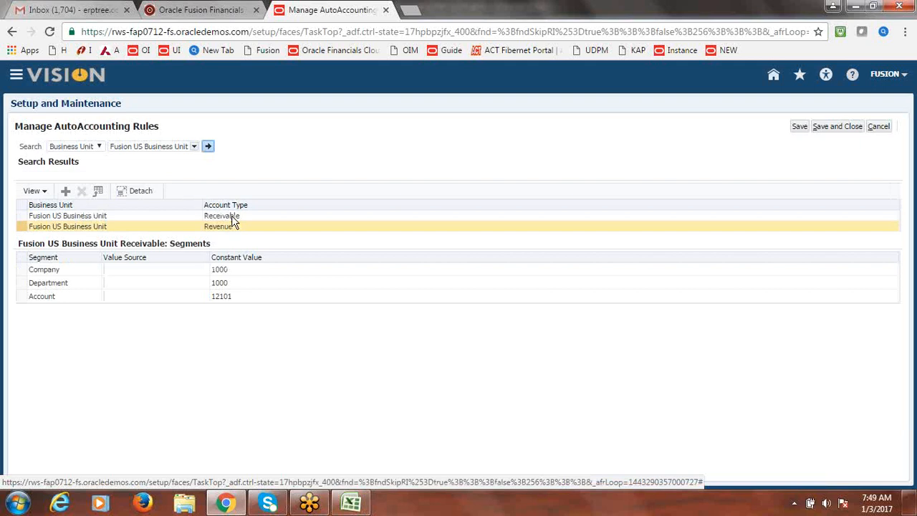
- Start a new AutoAccounting rule for Fusion US Business Unit with the account type Unbilled Receivable
{"action": "left_click", "coordinate": [65, 192]}
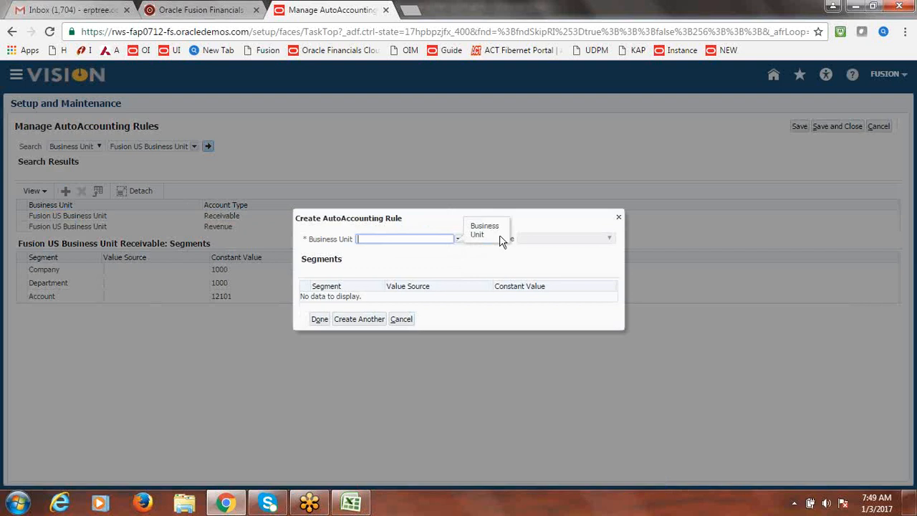
{"action": "left_click", "coordinate": [459, 240]}
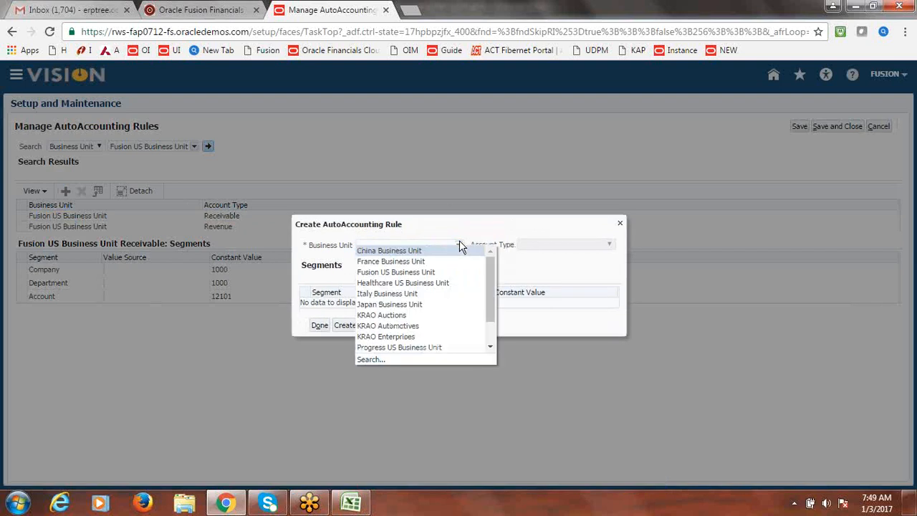
{"action": "left_click", "coordinate": [436, 271]}
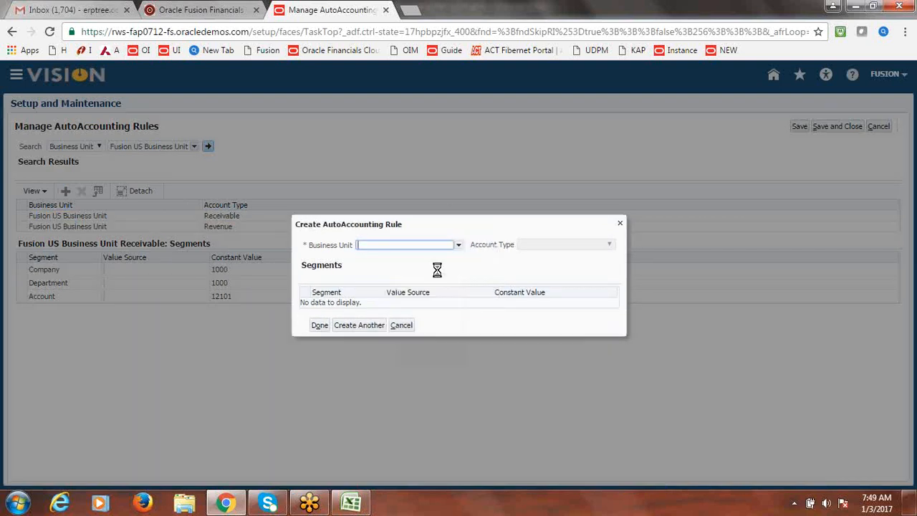
{"action": "left_click", "coordinate": [610, 245]}
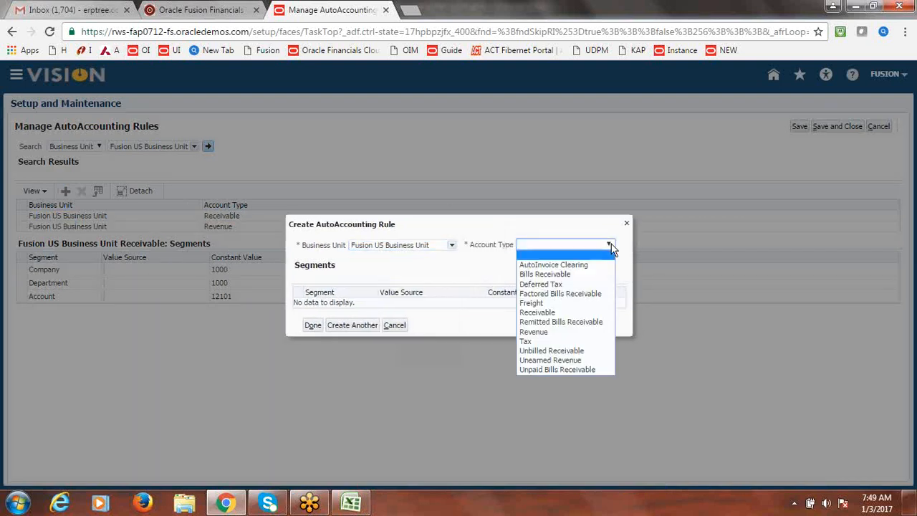
{"action": "left_click", "coordinate": [578, 351]}
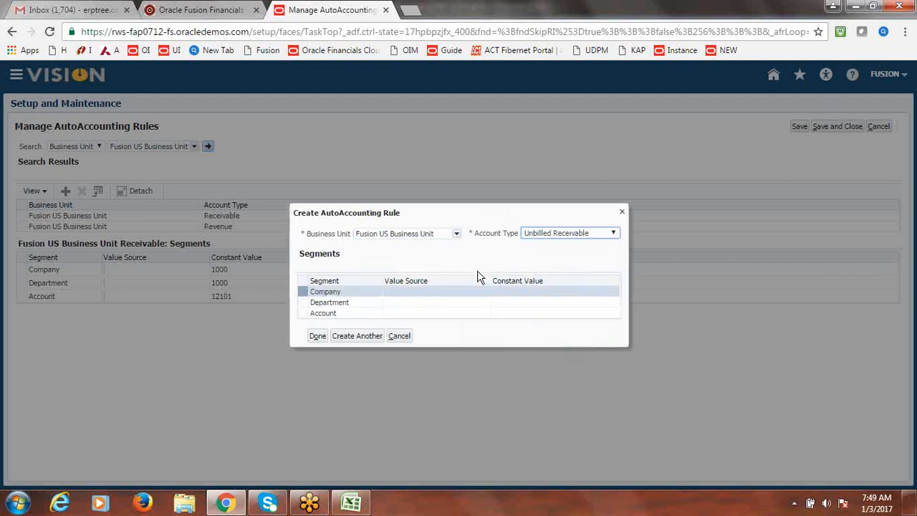
- Set the constant value 1000 for both the Company and Department segments of the Unbilled Receivable rule
{"action": "left_click", "coordinate": [511, 293]}
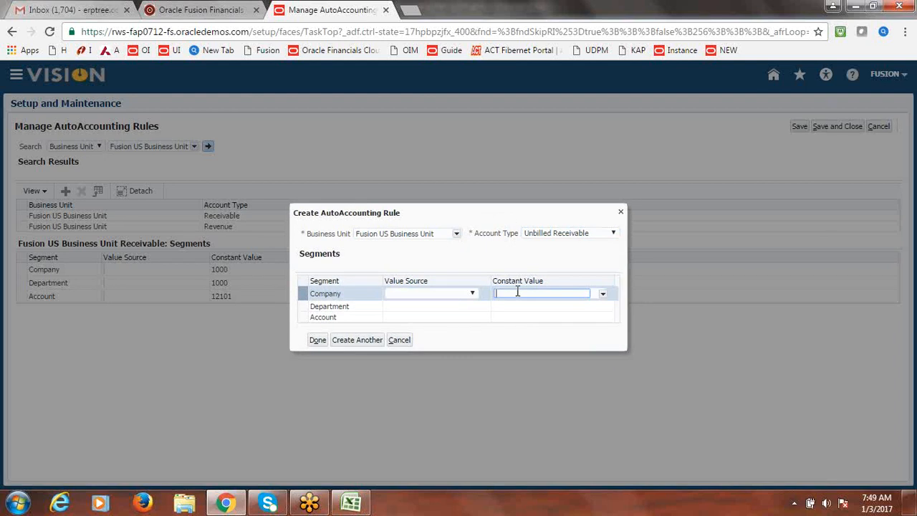
{"action": "left_click", "coordinate": [604, 297]}
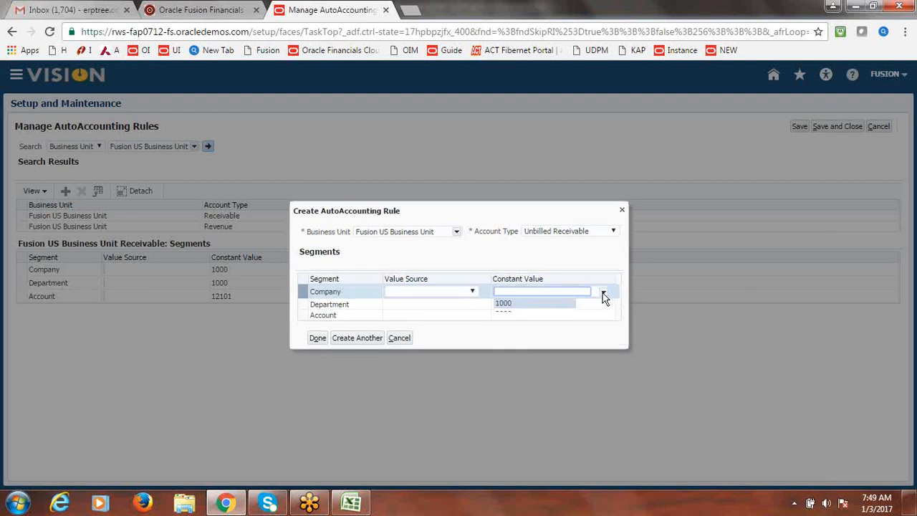
{"action": "left_click", "coordinate": [539, 303]}
{"action": "left_click", "coordinate": [545, 308]}
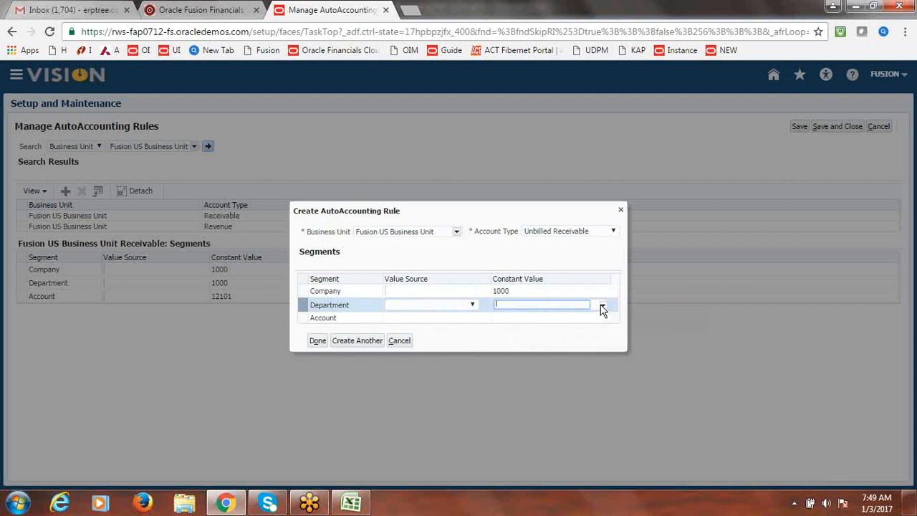
{"action": "left_click", "coordinate": [602, 310]}
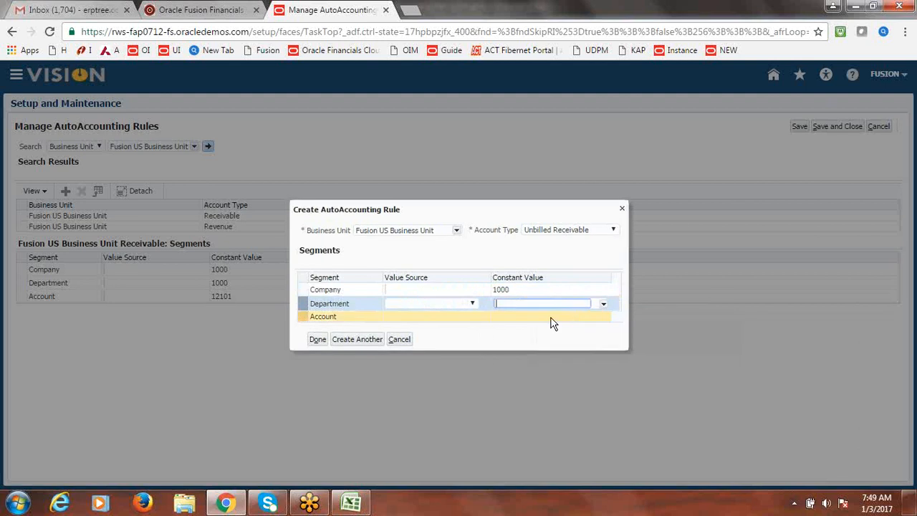
{"action": "left_click", "coordinate": [550, 320]}
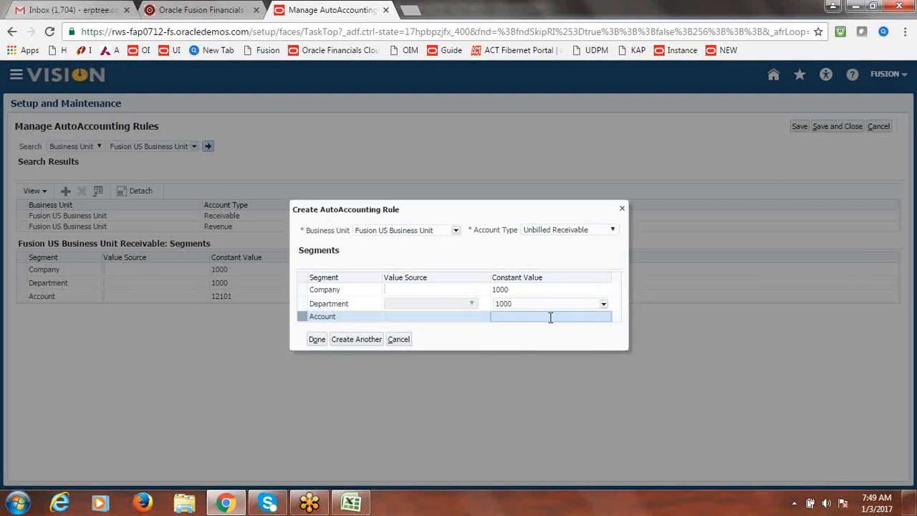
- Search the Account segment's constant values by description for "Unbilled" and for "Receivable"
{"action": "left_click", "coordinate": [606, 317]}
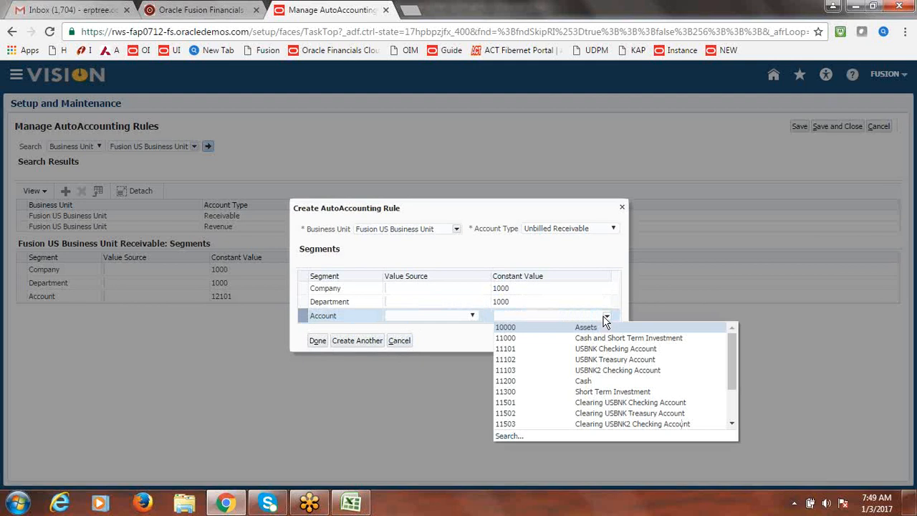
{"action": "left_click", "coordinate": [492, 434]}
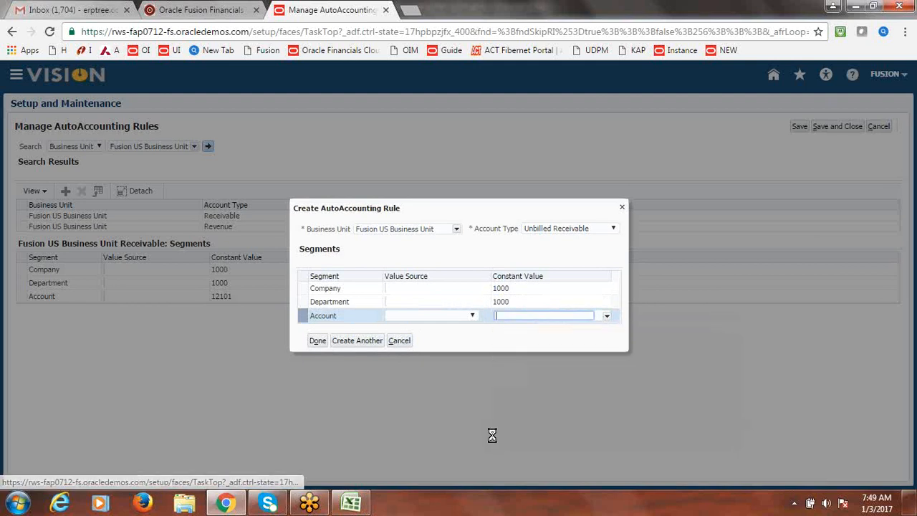
{"action": "left_click", "coordinate": [451, 191]}
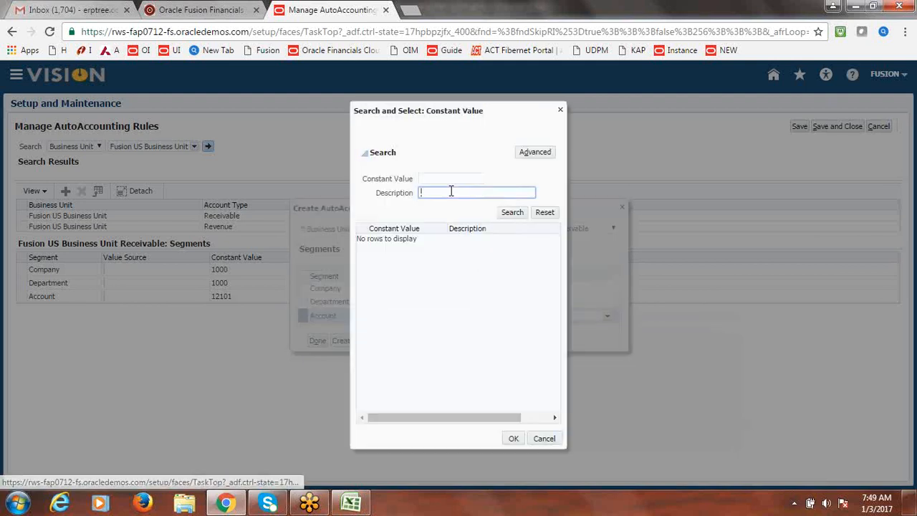
{"action": "type", "text": "Unbilled"}
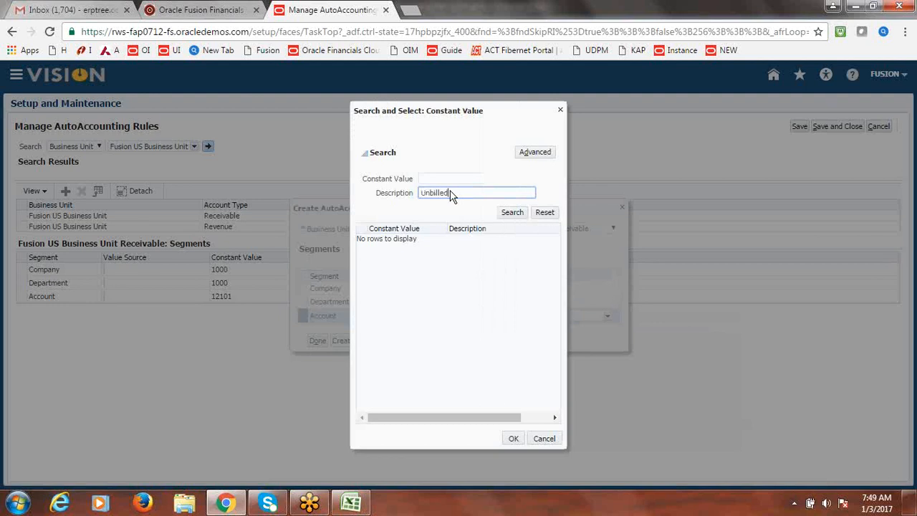
{"action": "left_click", "coordinate": [513, 213]}
{"action": "double_click", "coordinate": [461, 192]}
{"action": "type", "text": "Receivable"}
{"action": "left_click", "coordinate": [509, 214]}
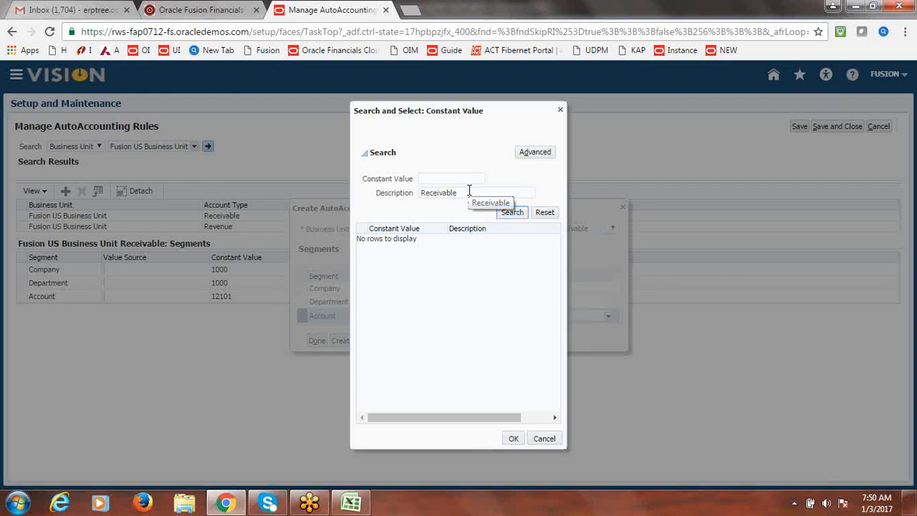
- Clear the description search, assign account 12310 Unbilled Receivables to the Account segment, and proceed to create another rule
{"action": "double_click", "coordinate": [443, 191]}
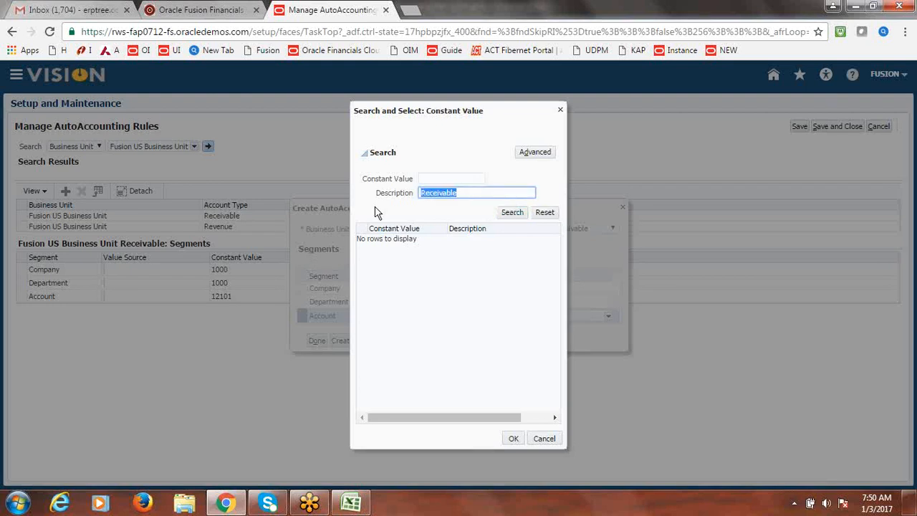
{"action": "key", "text": "BackSpace"}
{"action": "left_click", "coordinate": [513, 213]}
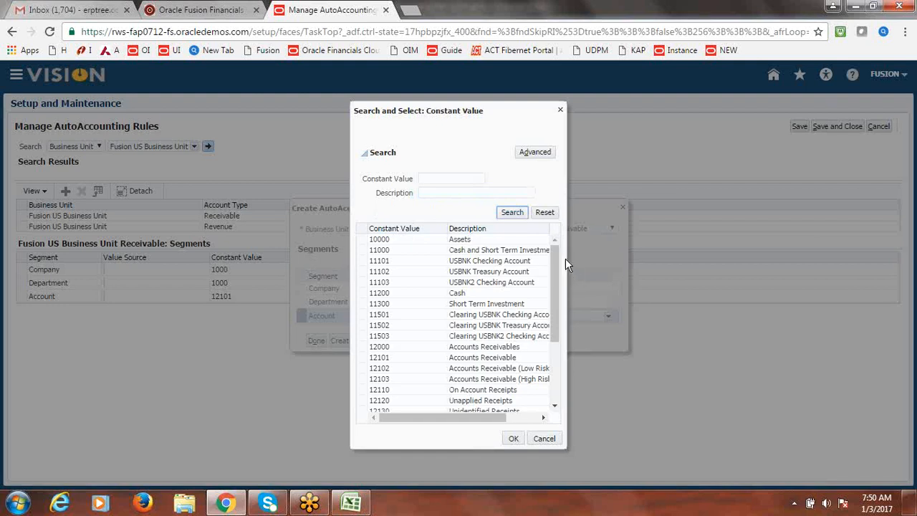
{"action": "left_click_drag", "start_coordinate": [556, 267], "coordinate": [553, 321]}
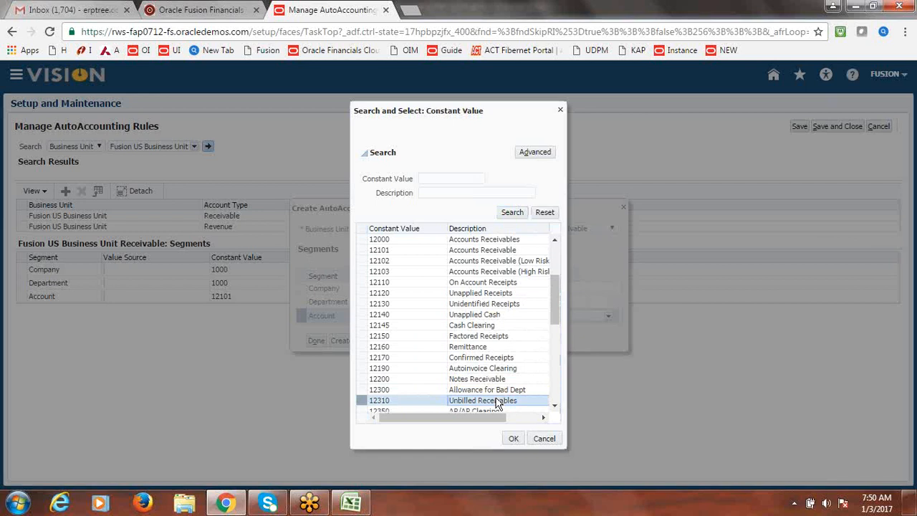
{"action": "left_click", "coordinate": [510, 440]}
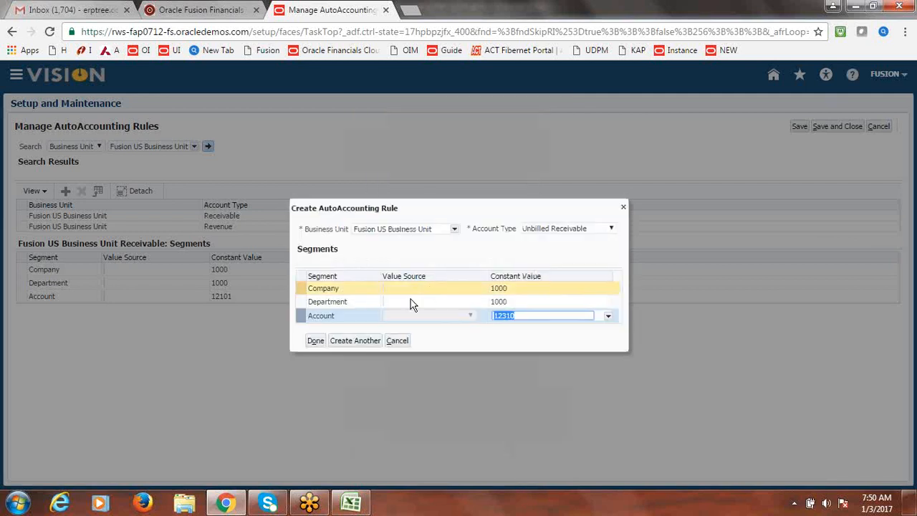
{"action": "left_click", "coordinate": [356, 342]}
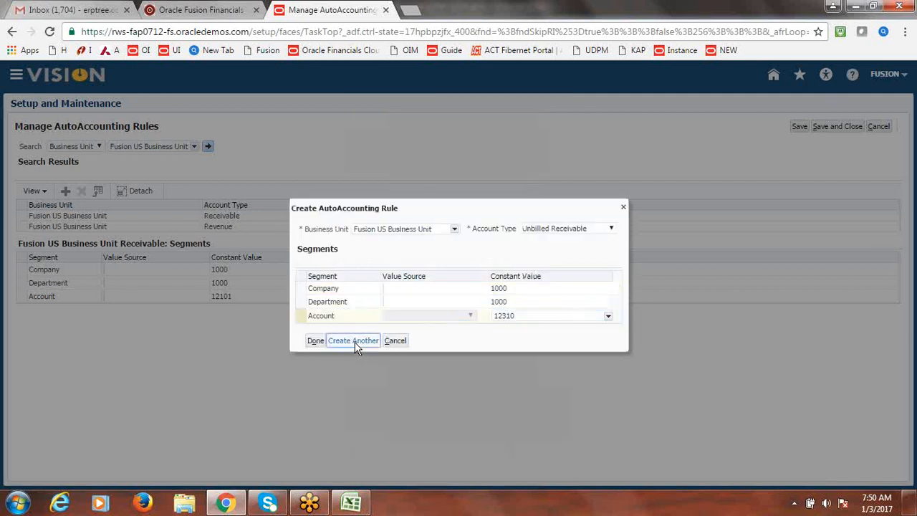
- Set the new rule's account type to Unearned Revenue, with constant value 1000 for the Company and Department segments
{"action": "left_click", "coordinate": [609, 245]}
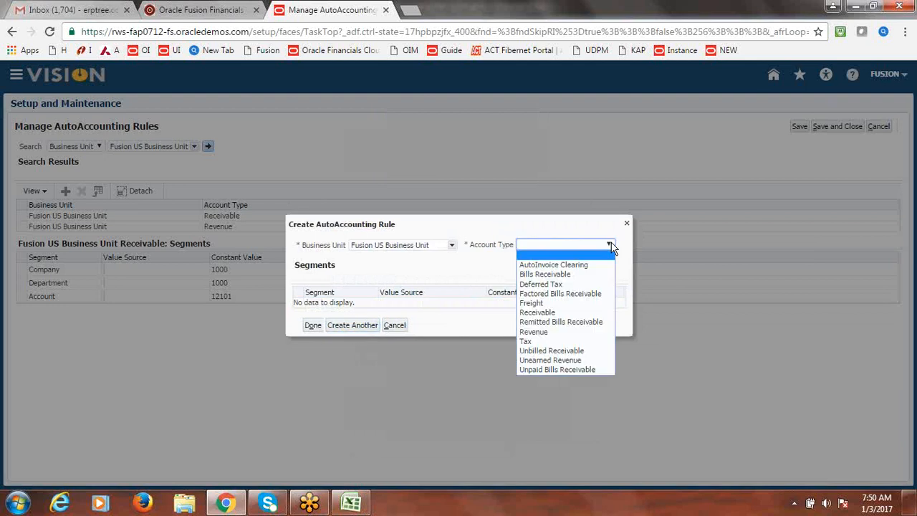
{"action": "left_click", "coordinate": [572, 361]}
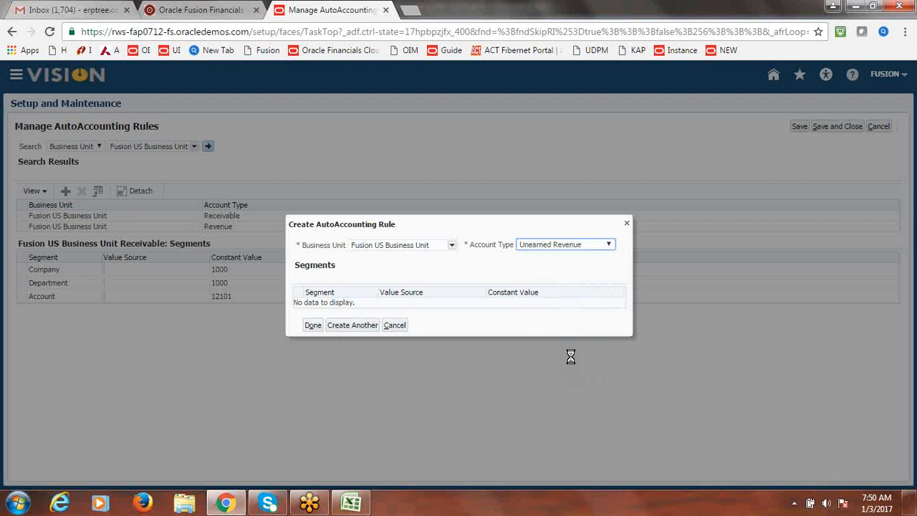
{"action": "left_click", "coordinate": [523, 291]}
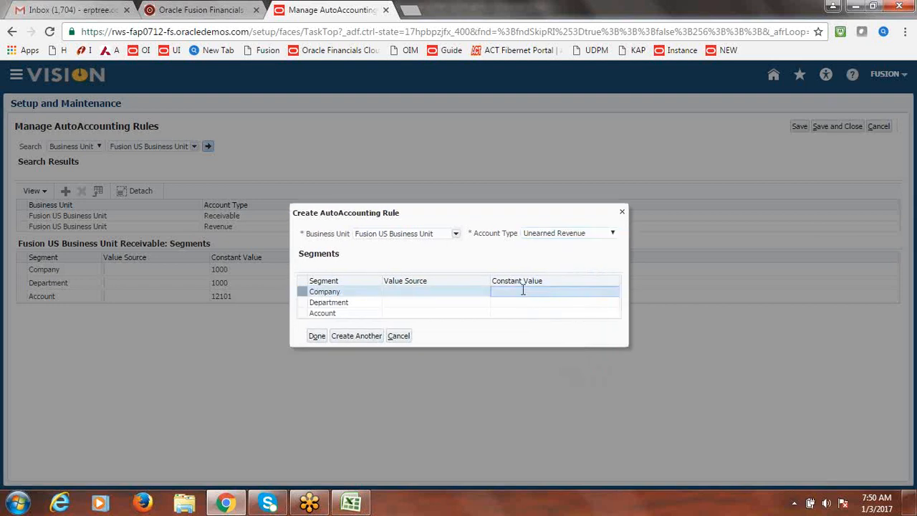
{"action": "left_click", "coordinate": [604, 292]}
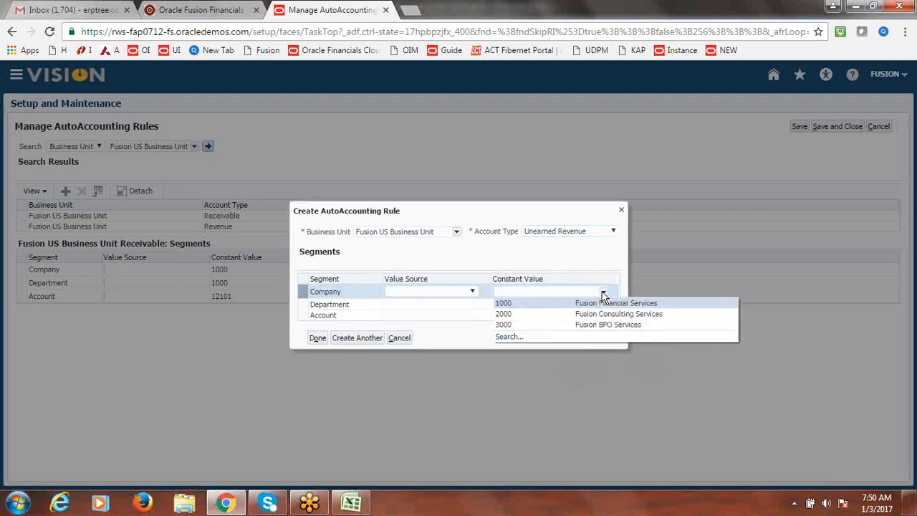
{"action": "left_click", "coordinate": [571, 304]}
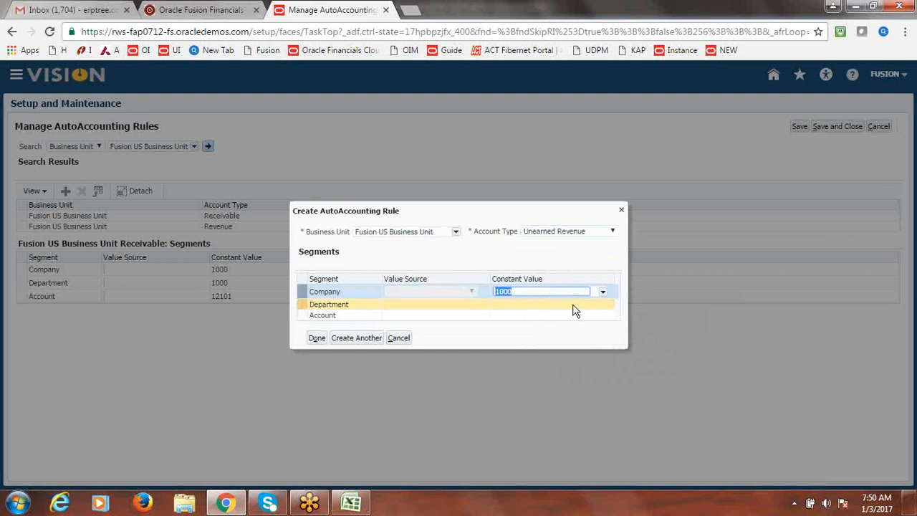
{"action": "left_click", "coordinate": [574, 309]}
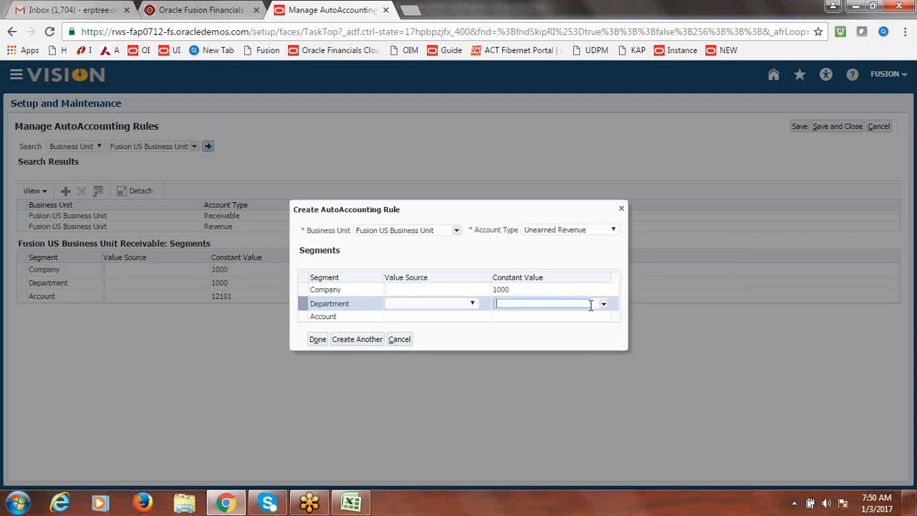
{"action": "left_click", "coordinate": [604, 304]}
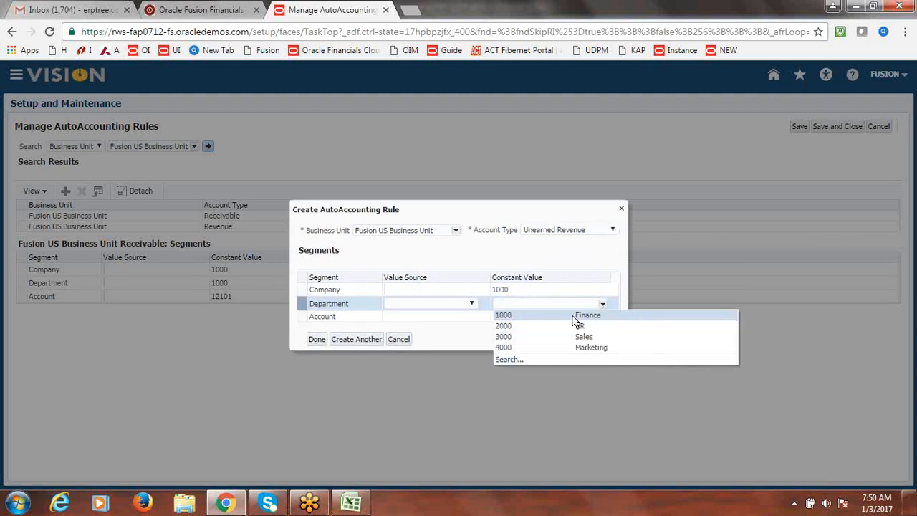
{"action": "left_click", "coordinate": [576, 319]}
- Find "Unearned Revenue" and assign account 24500 to the rule's Account segment, then save and close the AutoAccounting rules
{"action": "left_click", "coordinate": [563, 320]}
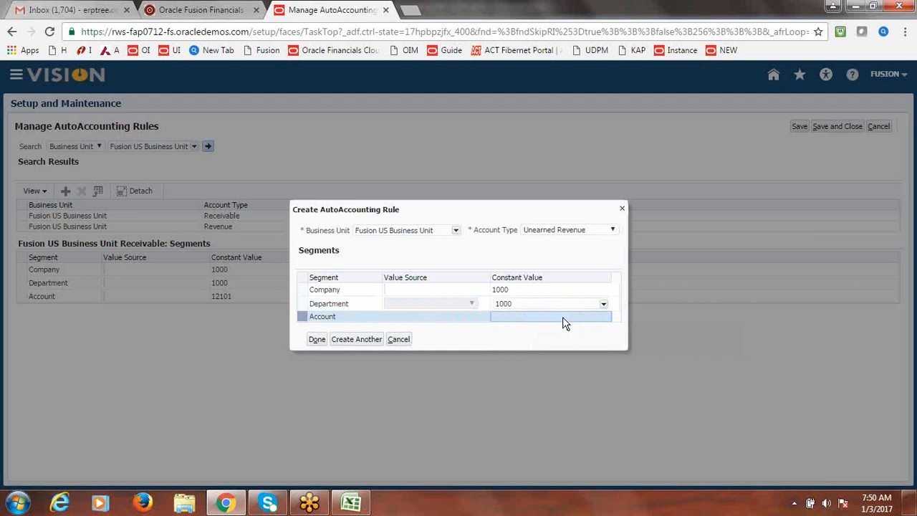
{"action": "left_click", "coordinate": [607, 316]}
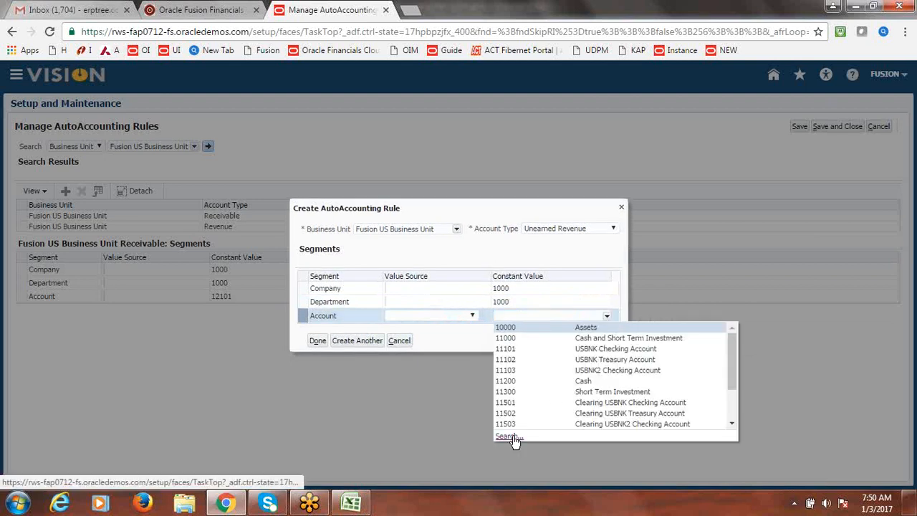
{"action": "left_click", "coordinate": [507, 437]}
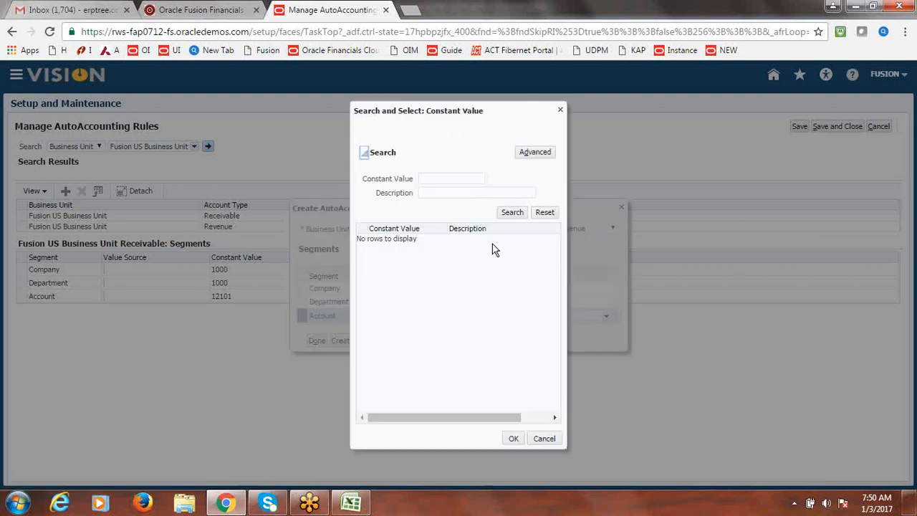
{"action": "left_click", "coordinate": [443, 195]}
{"action": "type", "text": "Un"}
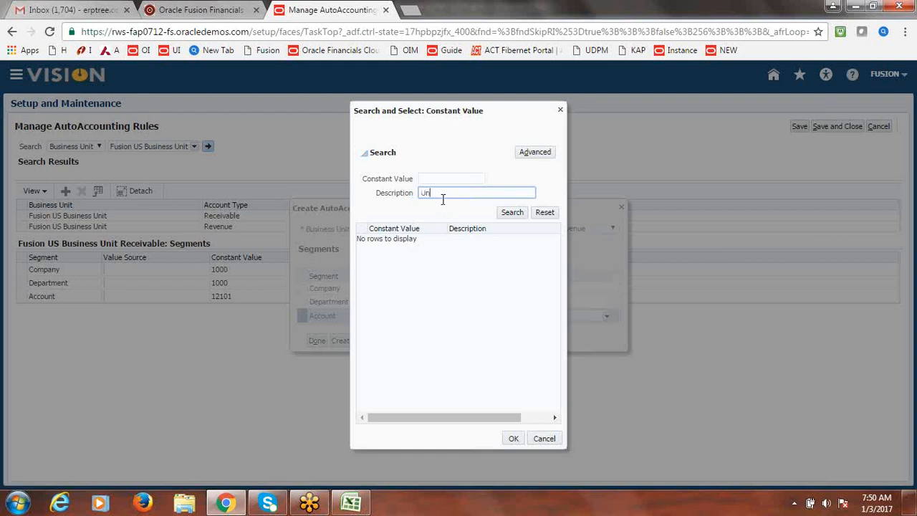
{"action": "type", "text": "earned Revenue"}
{"action": "left_click", "coordinate": [513, 212]}
{"action": "left_click", "coordinate": [402, 240]}
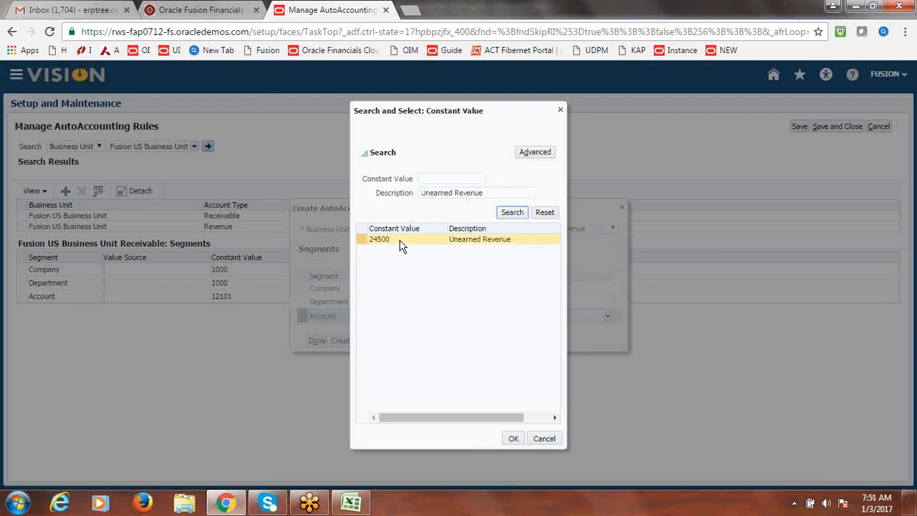
{"action": "left_click", "coordinate": [516, 438]}
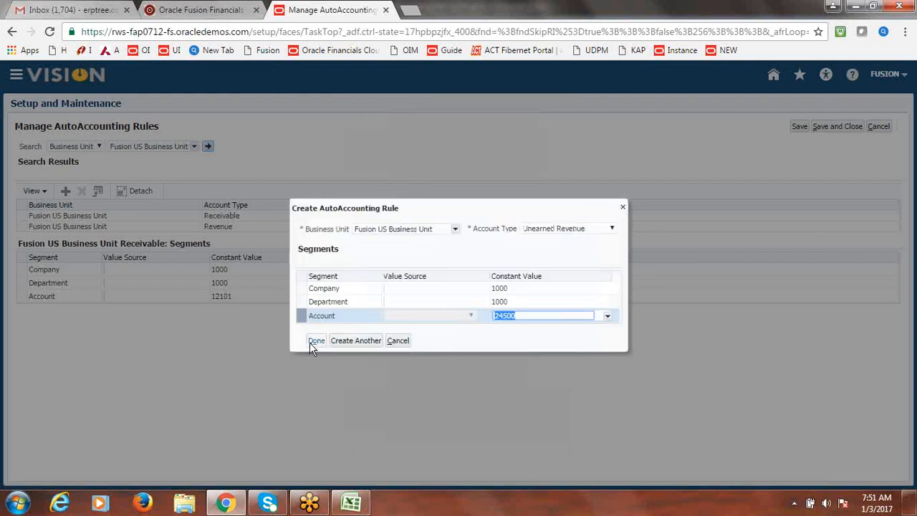
{"action": "left_click", "coordinate": [314, 342]}
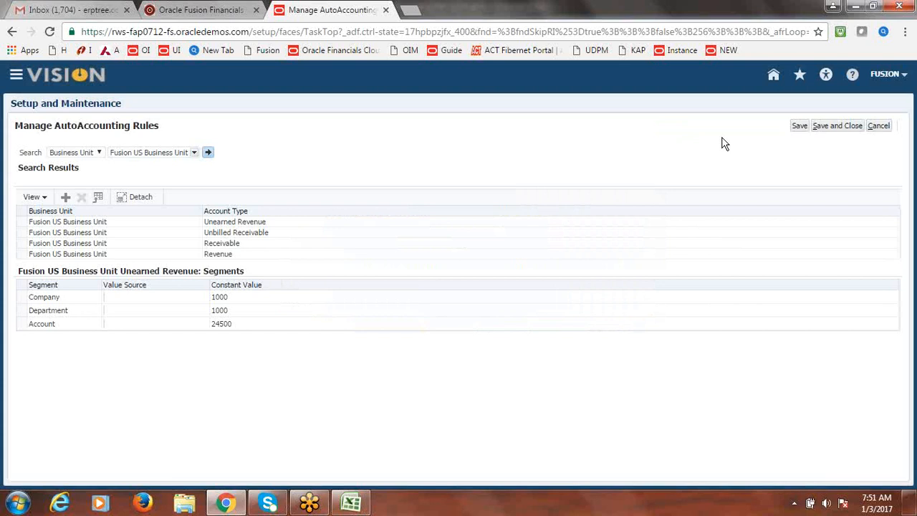
{"action": "left_click", "coordinate": [851, 126]}
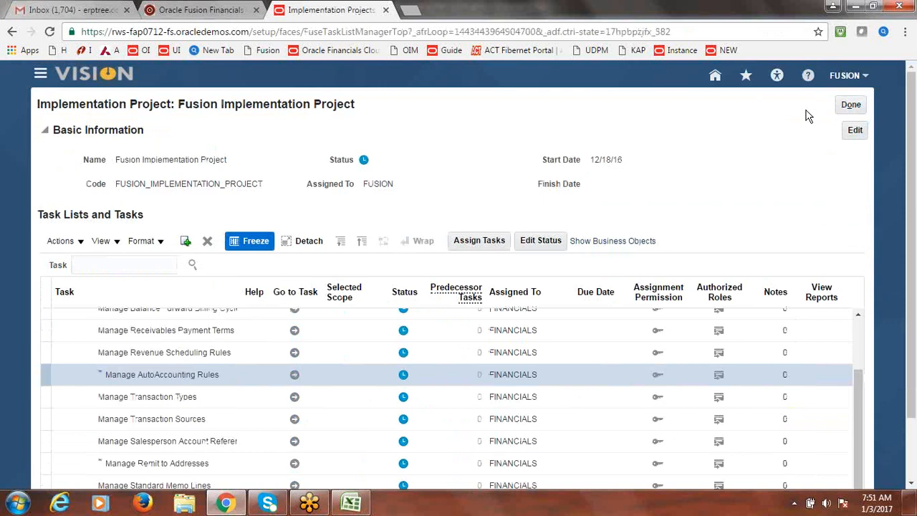
- Reopen the Fusion Implementation Project from the project list and go to its Manage Revenue Scheduling Rules task
{"action": "left_click", "coordinate": [851, 108]}
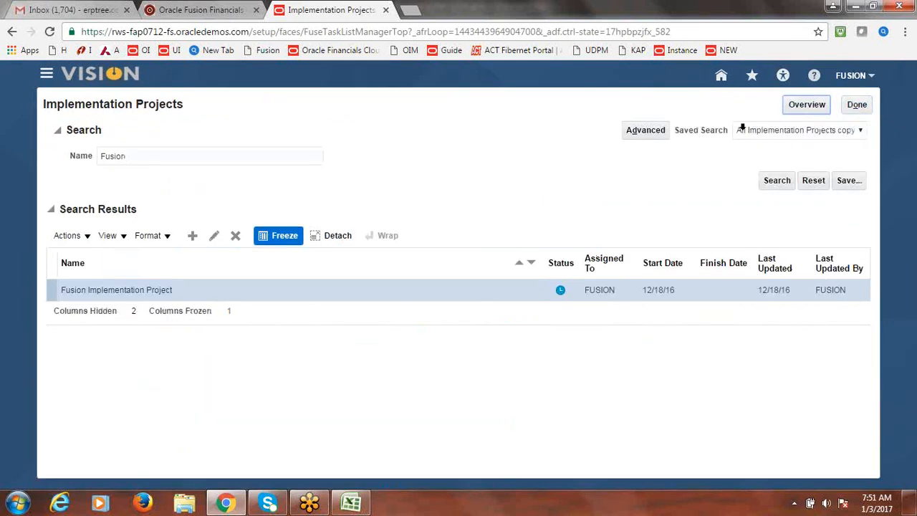
{"action": "left_click", "coordinate": [111, 290]}
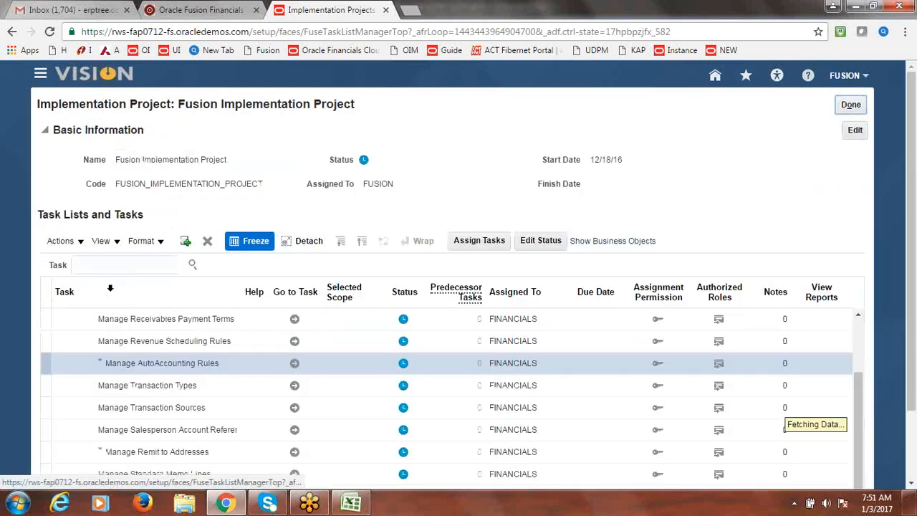
{"action": "left_click", "coordinate": [131, 265]}
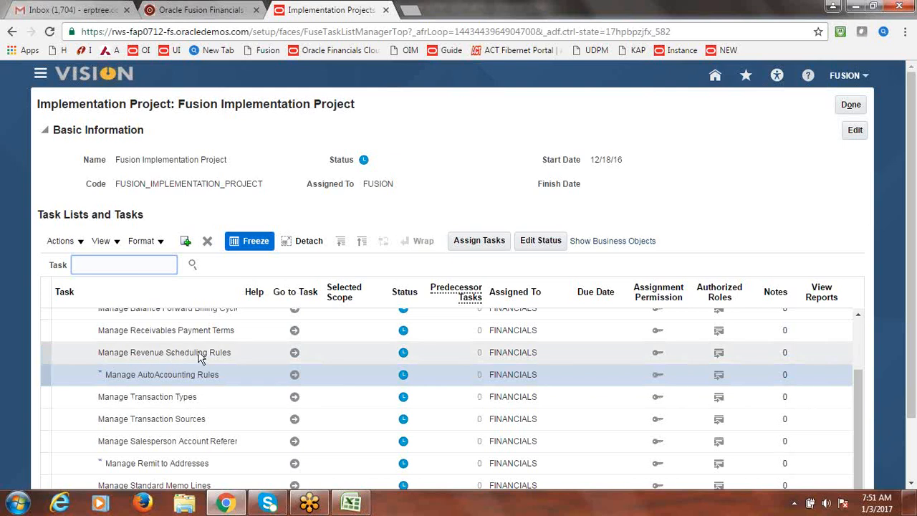
{"action": "left_click", "coordinate": [295, 356]}
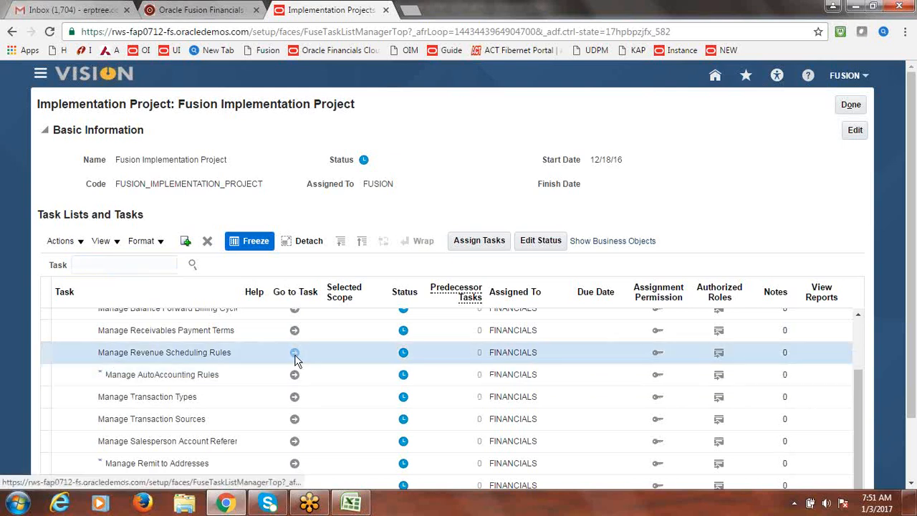
{"action": "left_click", "coordinate": [295, 357]}
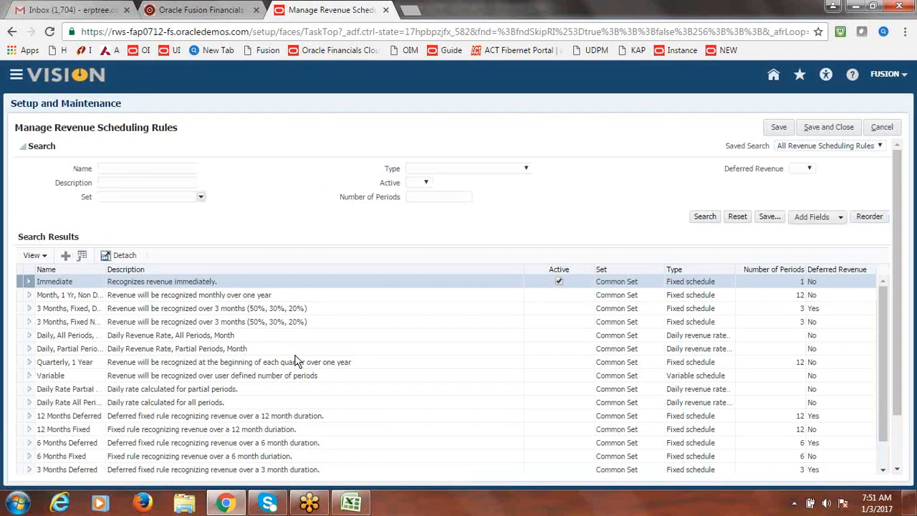
- Create a new revenue scheduling rule and assign it the reference data set with code COMMON
{"action": "left_click", "coordinate": [64, 255]}
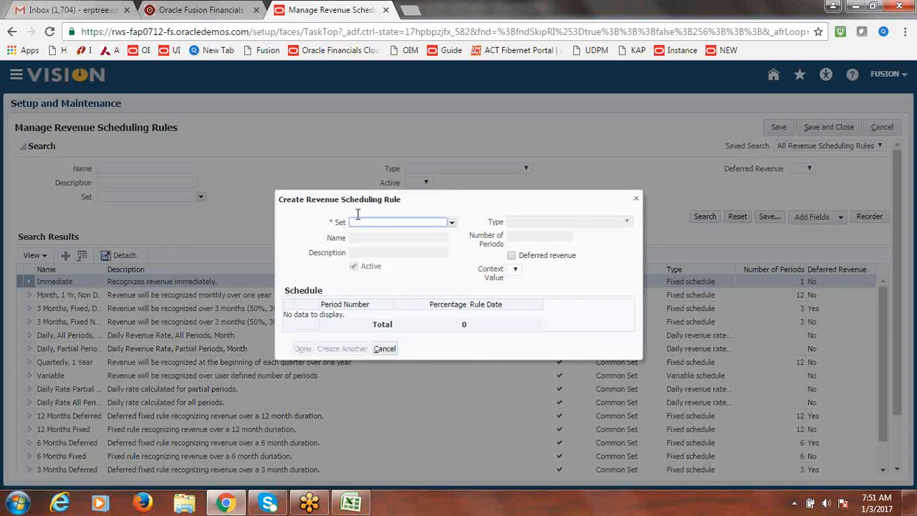
{"action": "left_click", "coordinate": [452, 224]}
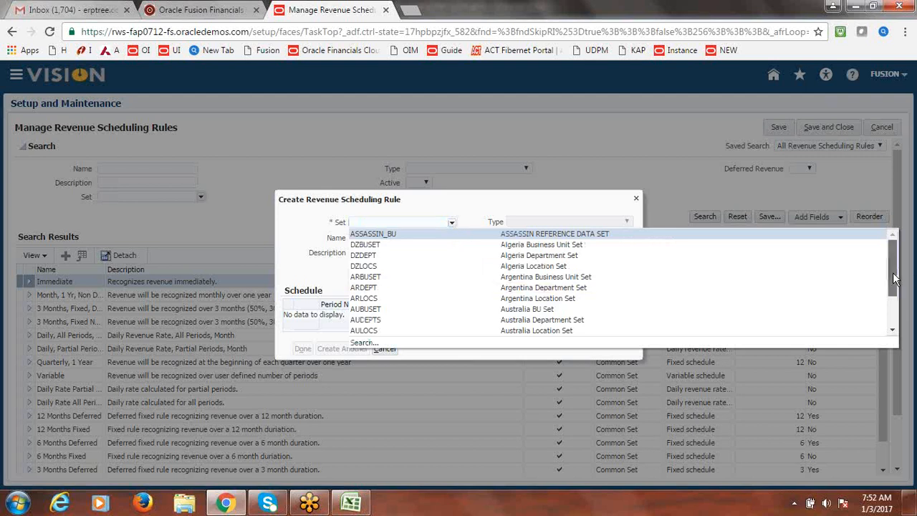
{"action": "scroll", "coordinate": [895, 301], "scroll_direction": "down", "scroll_amount": 1}
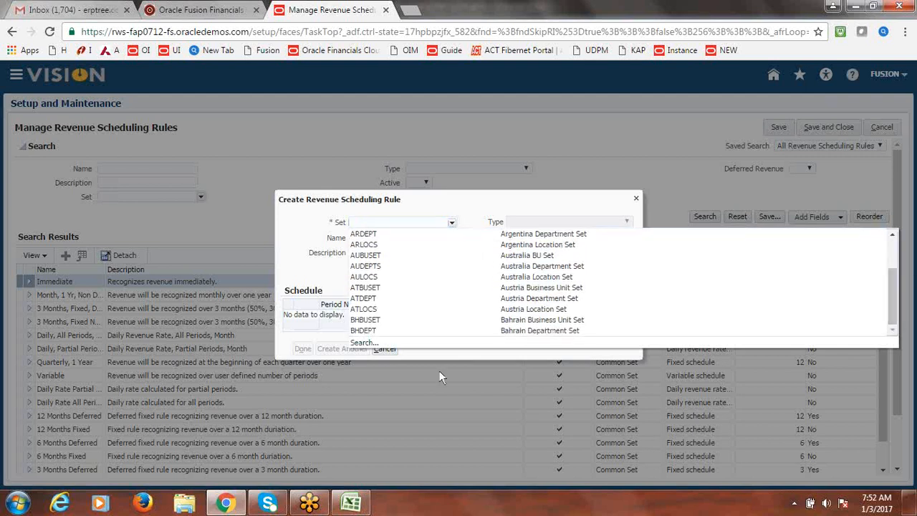
{"action": "left_click", "coordinate": [363, 344]}
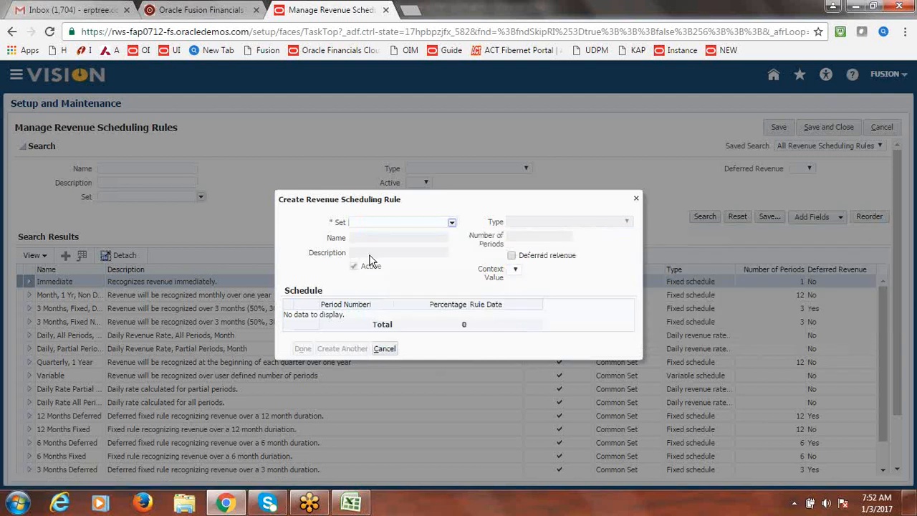
{"action": "left_click", "coordinate": [401, 160]}
{"action": "type", "text": "co"}
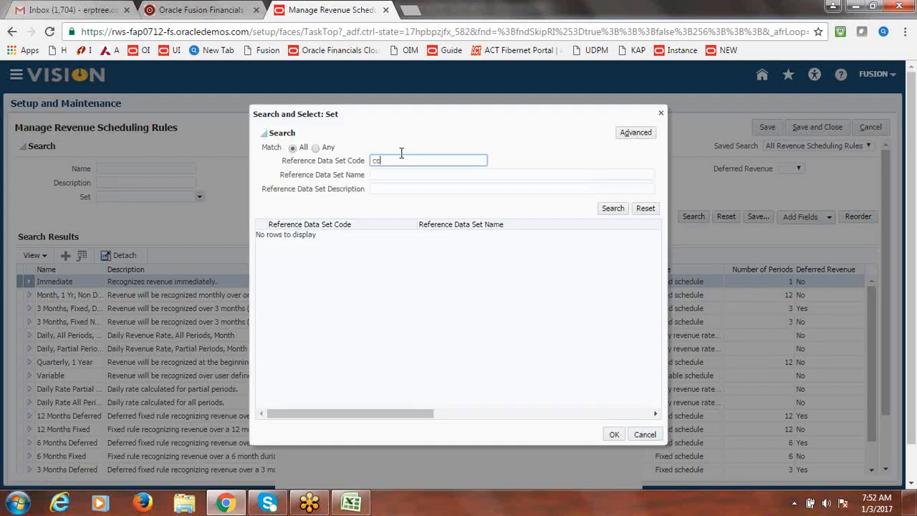
{"action": "key", "text": "BackSpace"}
{"action": "type", "text": "COMMON"}
{"action": "left_click", "coordinate": [608, 207]}
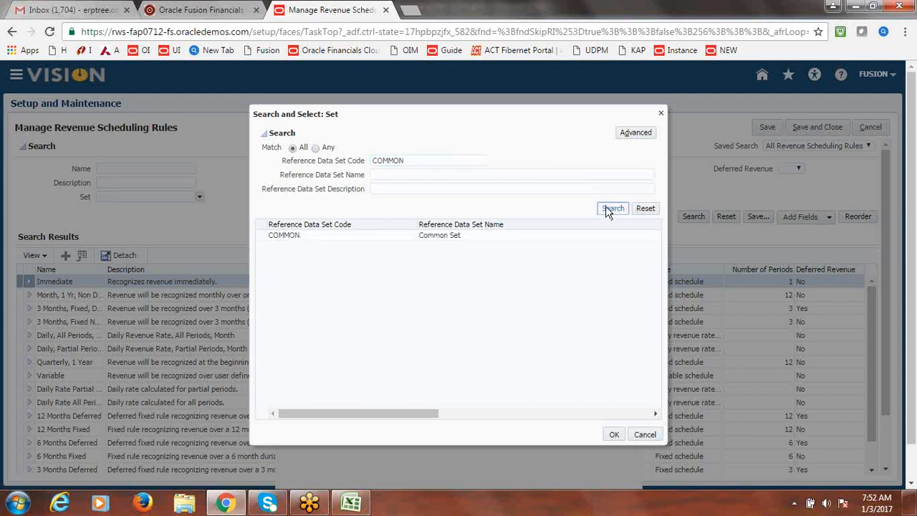
{"action": "left_click", "coordinate": [311, 239]}
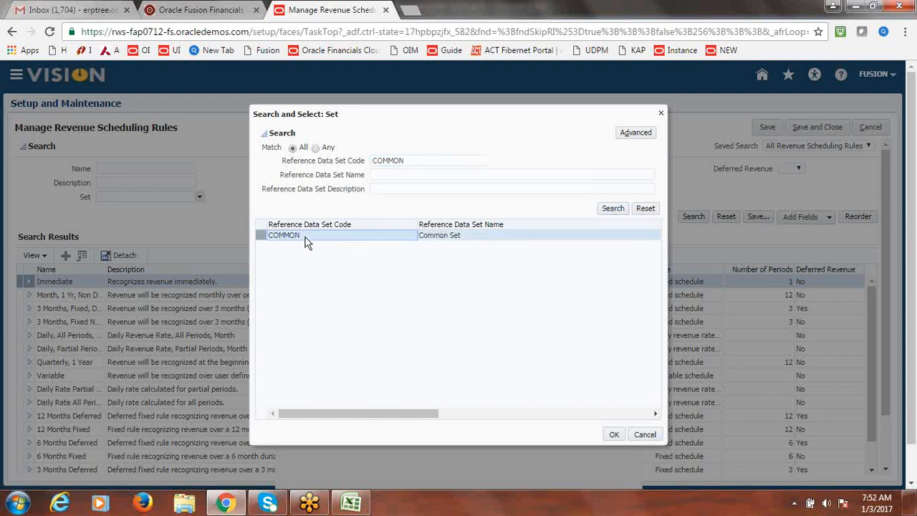
{"action": "left_click", "coordinate": [614, 434]}
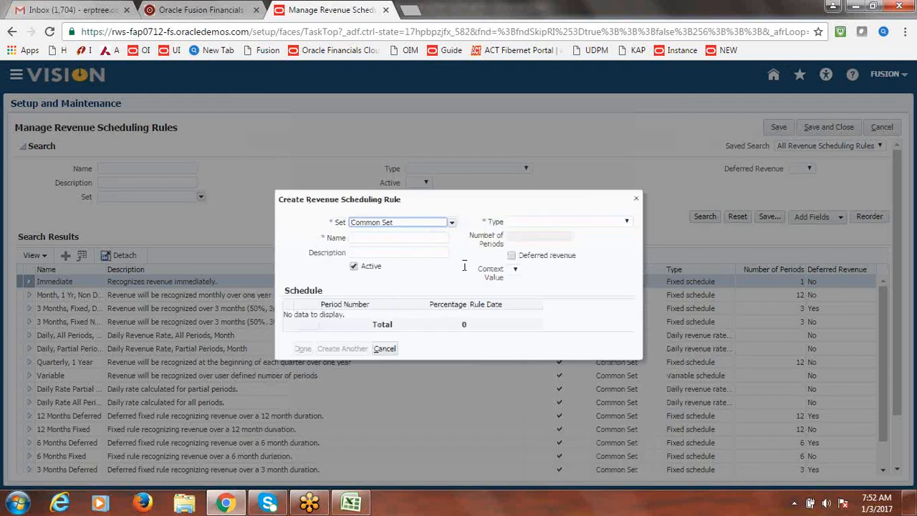
- Name the rule Fusion 4 Months and give it a fixed schedule type with 4 periods
{"action": "left_click", "coordinate": [395, 238]}
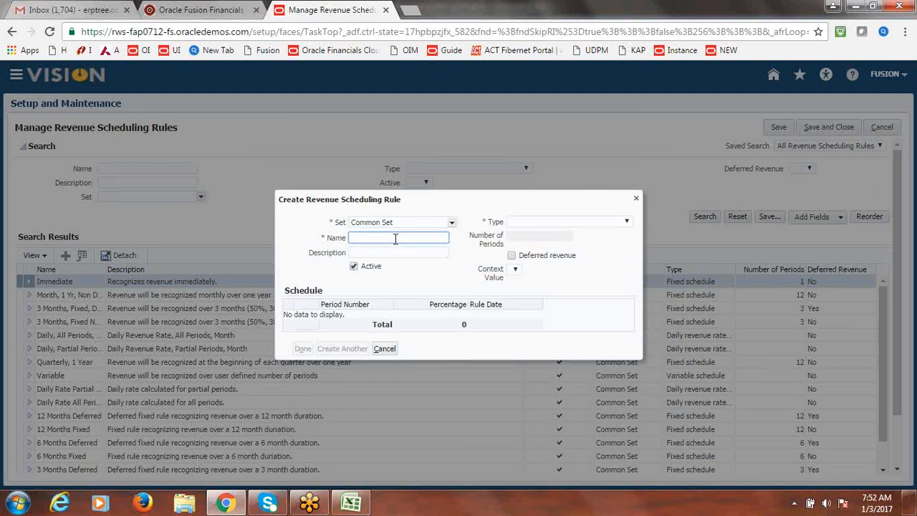
{"action": "type", "text": "Fusion 4 Months"}
{"action": "key", "text": "Tab"}
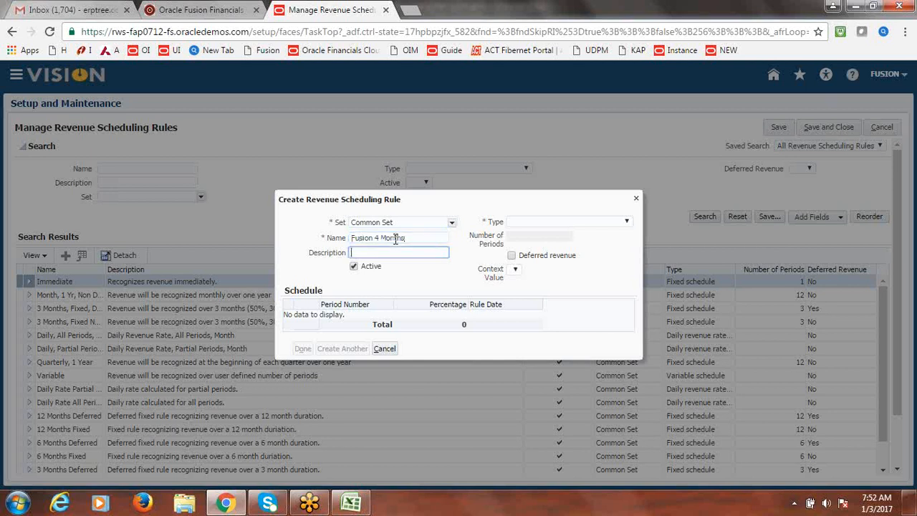
{"action": "left_click", "coordinate": [628, 224]}
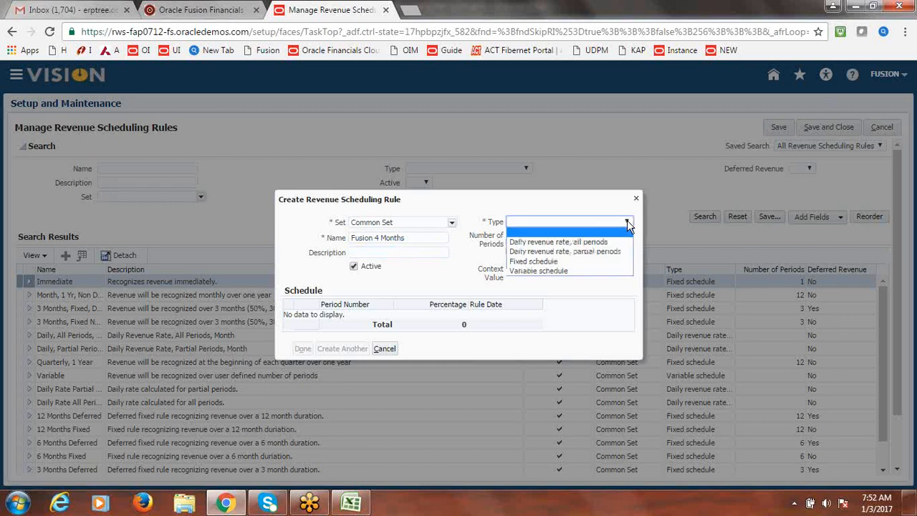
{"action": "left_click", "coordinate": [565, 262]}
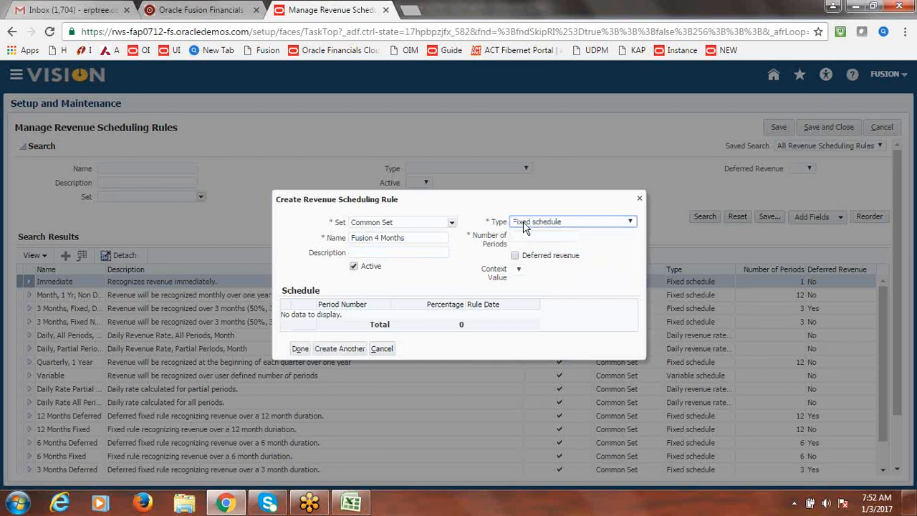
{"action": "left_click", "coordinate": [550, 238]}
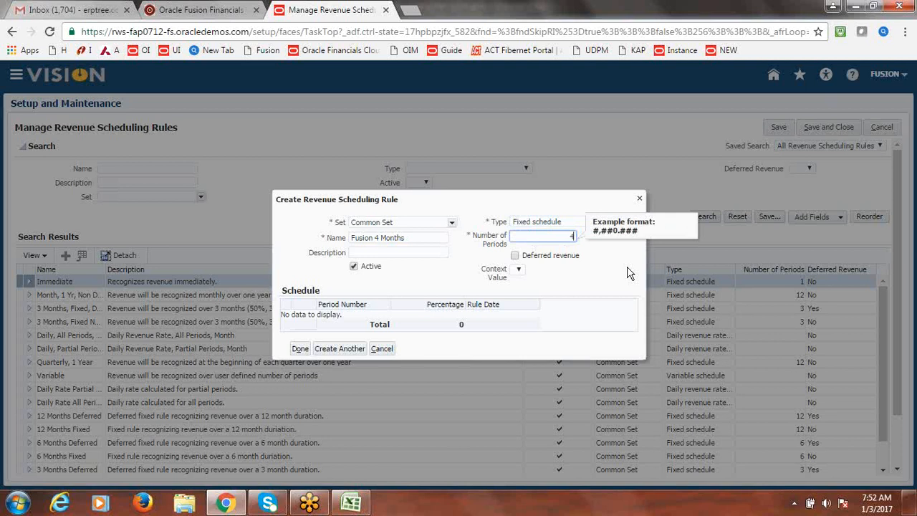
{"action": "left_click", "coordinate": [562, 267]}
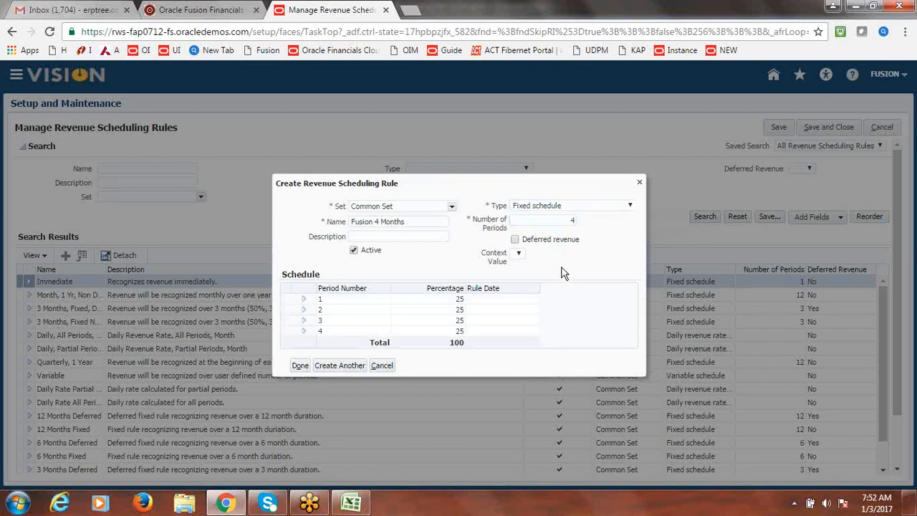
- Check the first period's percentage, finish the Fusion 4 Months rule, and save and close the revenue scheduling rules
{"action": "left_click", "coordinate": [459, 304]}
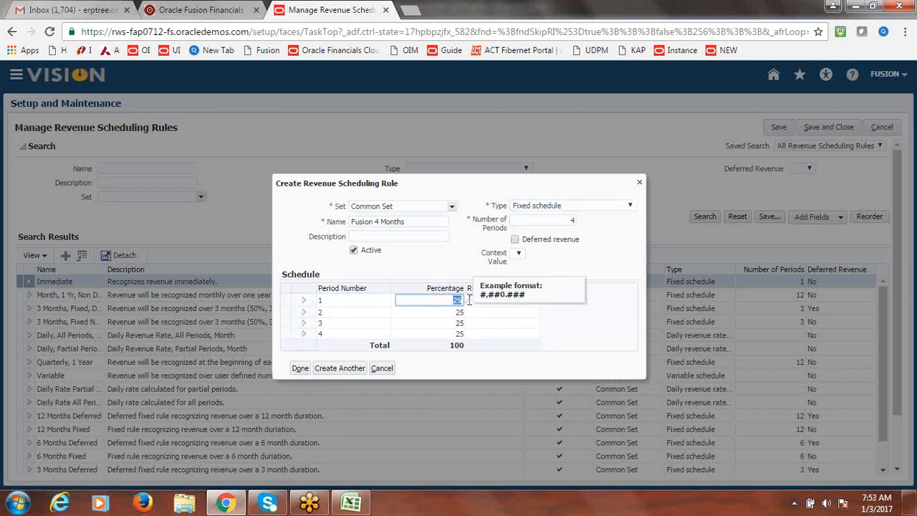
{"action": "left_click", "coordinate": [438, 267]}
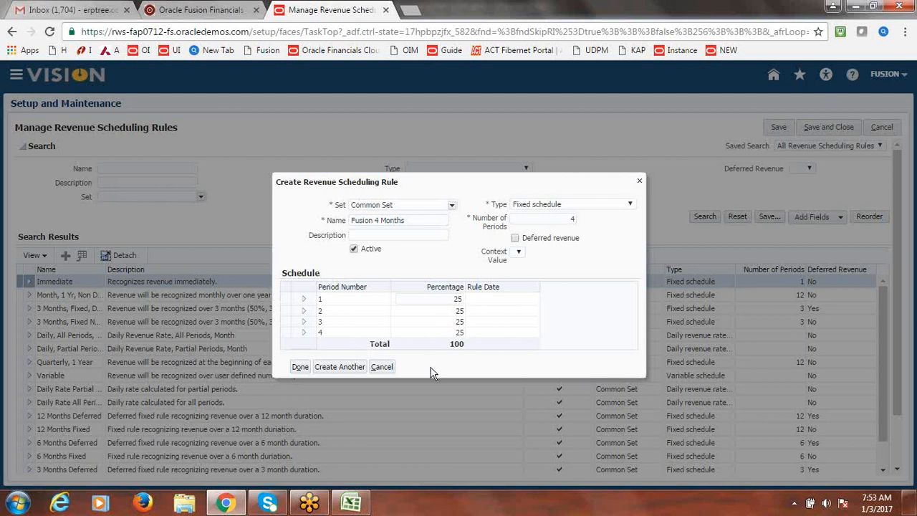
{"action": "left_click", "coordinate": [299, 369]}
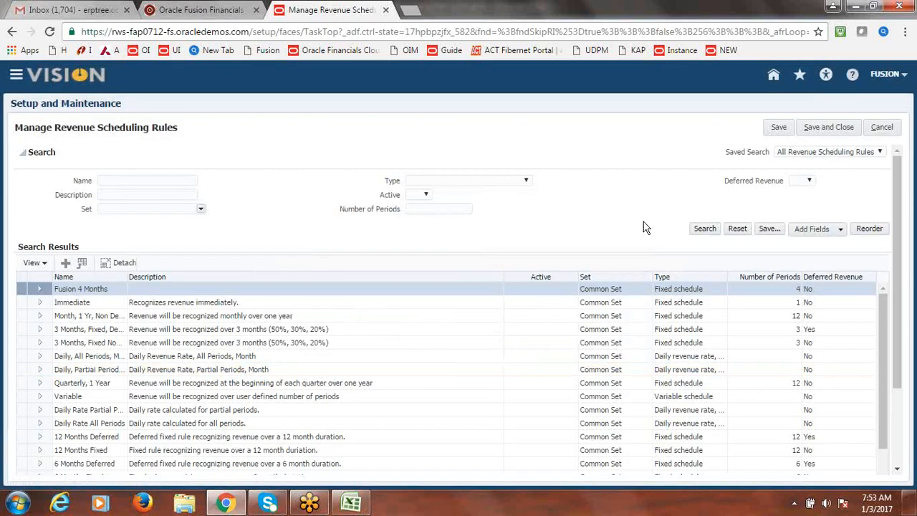
{"action": "left_click", "coordinate": [824, 127]}
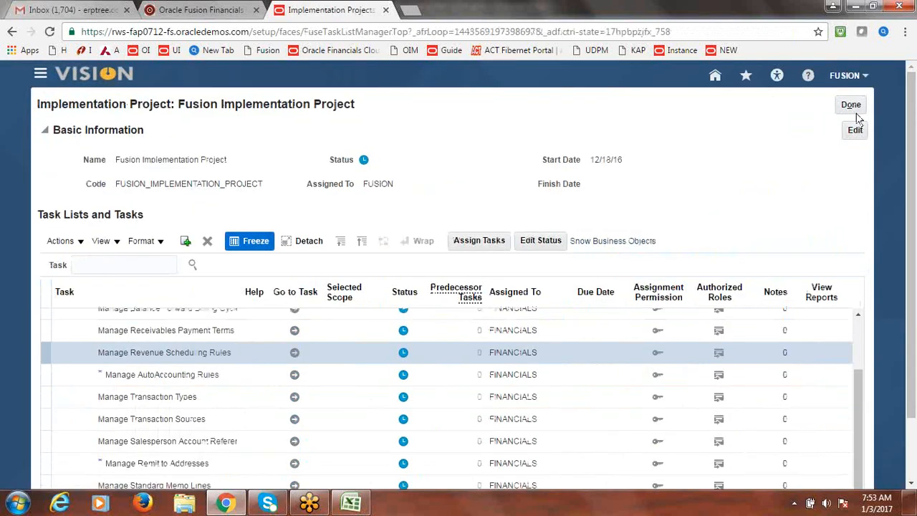
- Leave the implementation project, go to Receivables Billing and start creating a transaction
{"action": "left_click", "coordinate": [850, 107]}
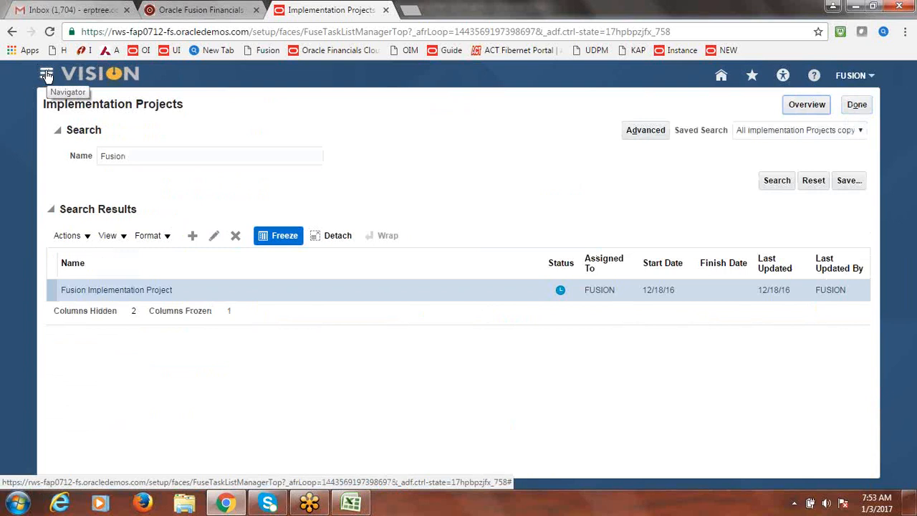
{"action": "left_click", "coordinate": [46, 76]}
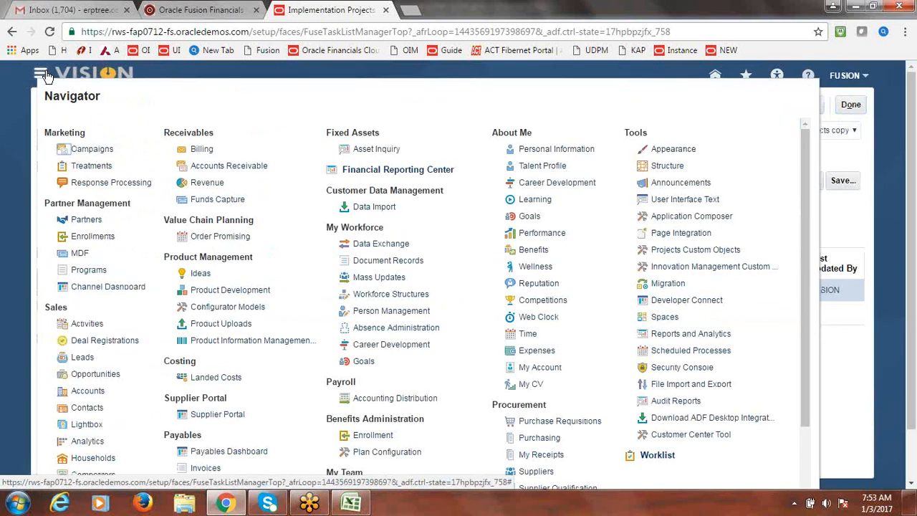
{"action": "left_click", "coordinate": [211, 157]}
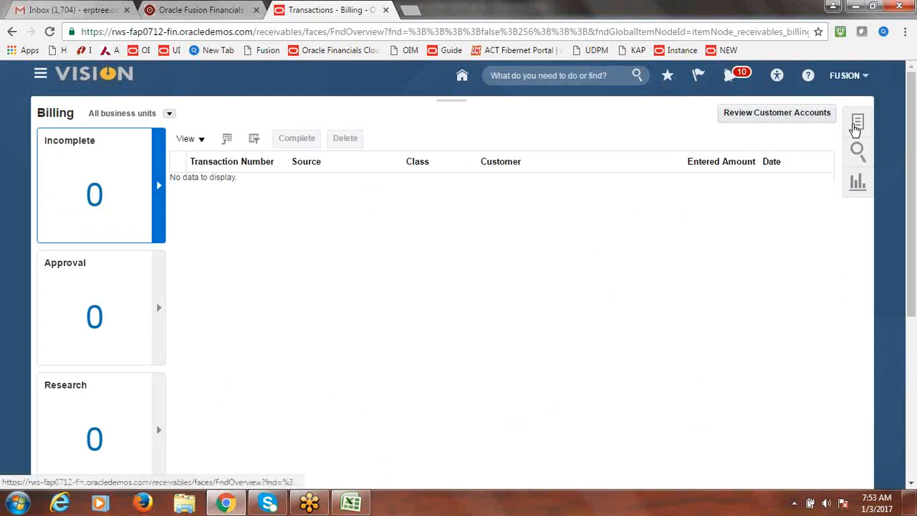
{"action": "left_click", "coordinate": [857, 123]}
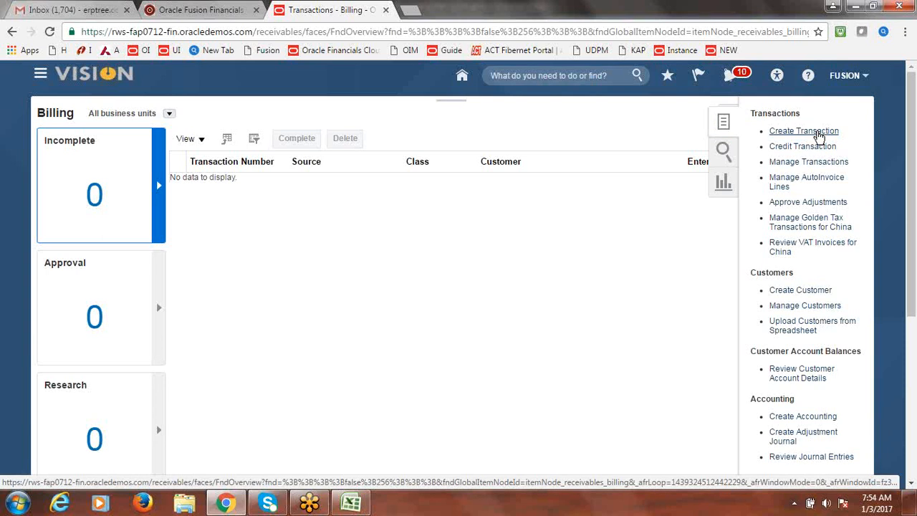
{"action": "left_click", "coordinate": [804, 131]}
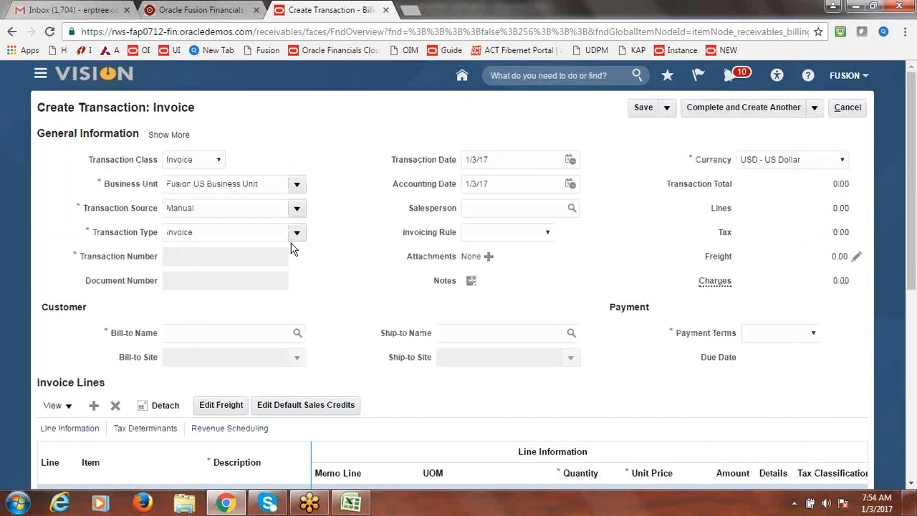
- Set the invoice's transaction source to Fusion Invoice and its invoicing rule to In Advance
{"action": "left_click", "coordinate": [298, 212]}
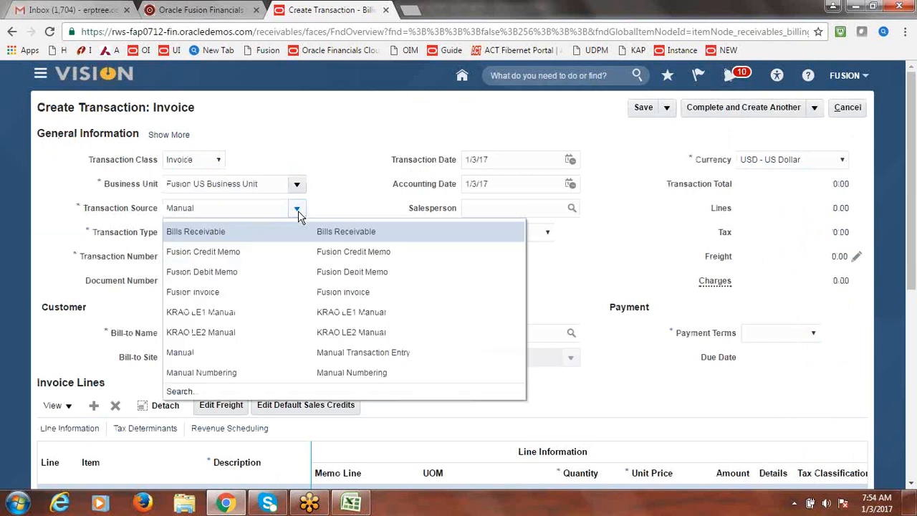
{"action": "left_click", "coordinate": [231, 293]}
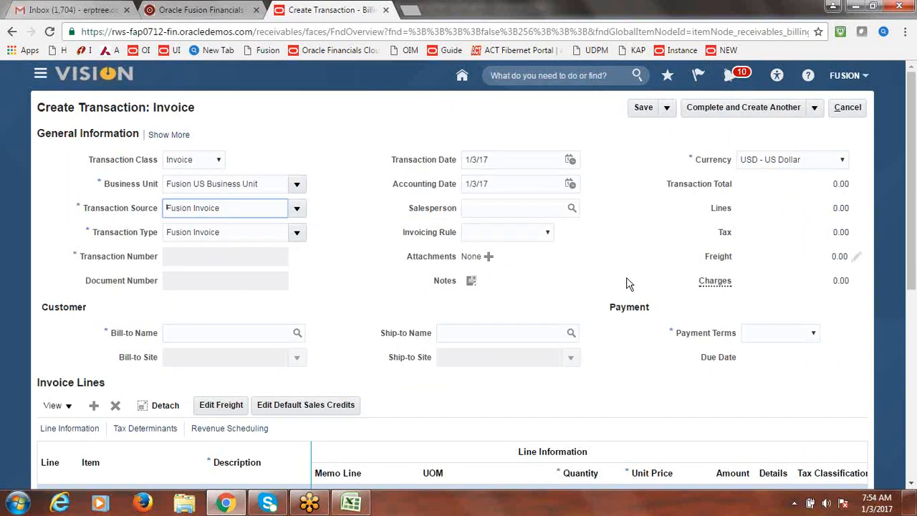
{"action": "left_click", "coordinate": [547, 236]}
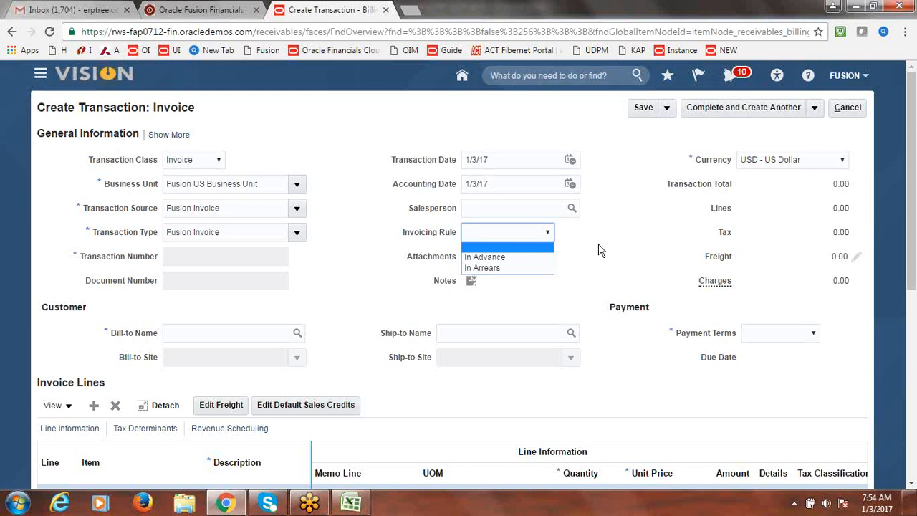
{"action": "left_click", "coordinate": [600, 250]}
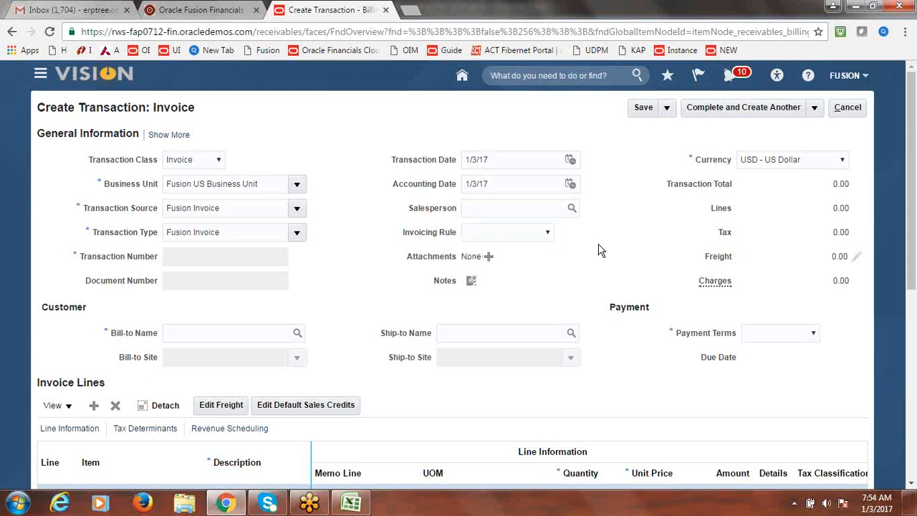
{"action": "left_click", "coordinate": [547, 233]}
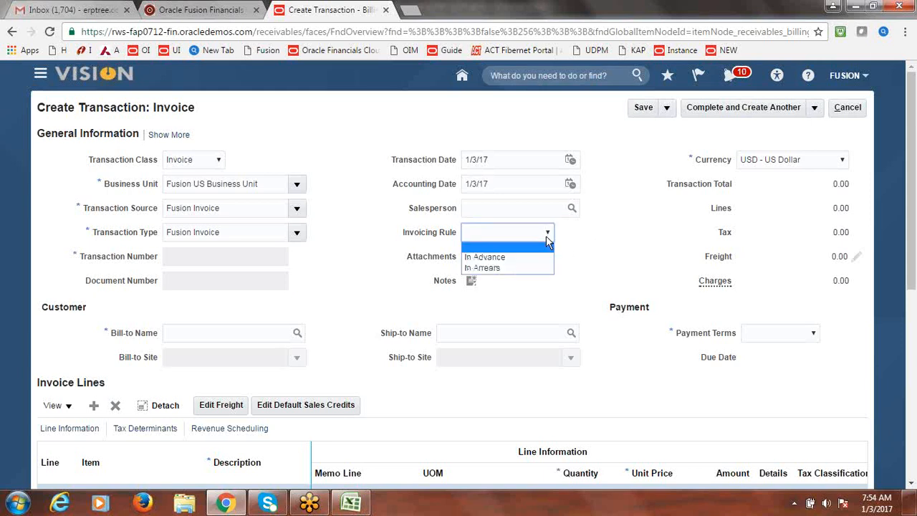
{"action": "left_click", "coordinate": [520, 258]}
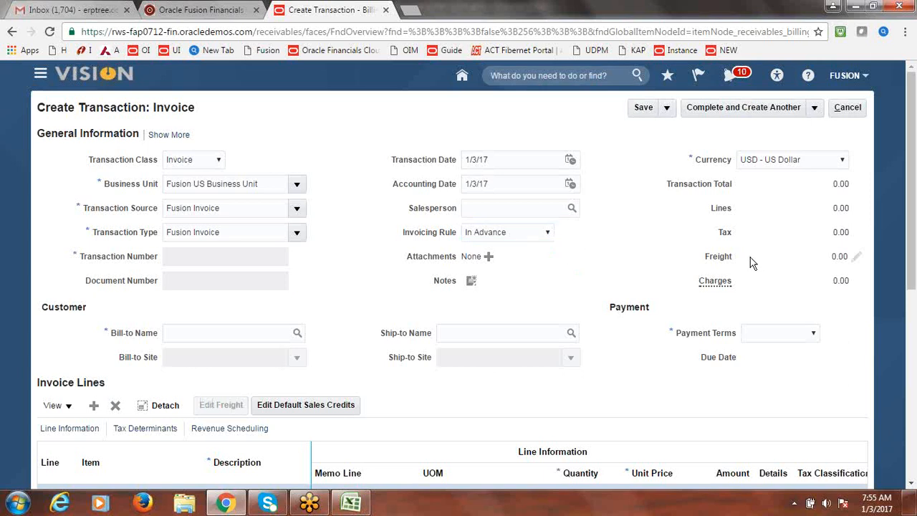
{"action": "scroll", "coordinate": [904, 236], "scroll_direction": "down", "scroll_amount": 3}
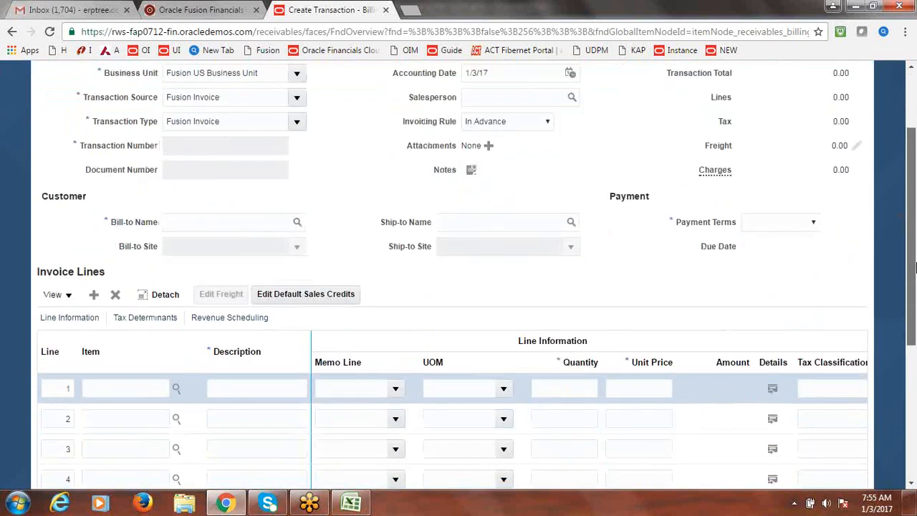
- Fill in invoice line 1 with the description Service Contract, quantity 1 and unit price 100000
{"action": "left_click", "coordinate": [277, 385]}
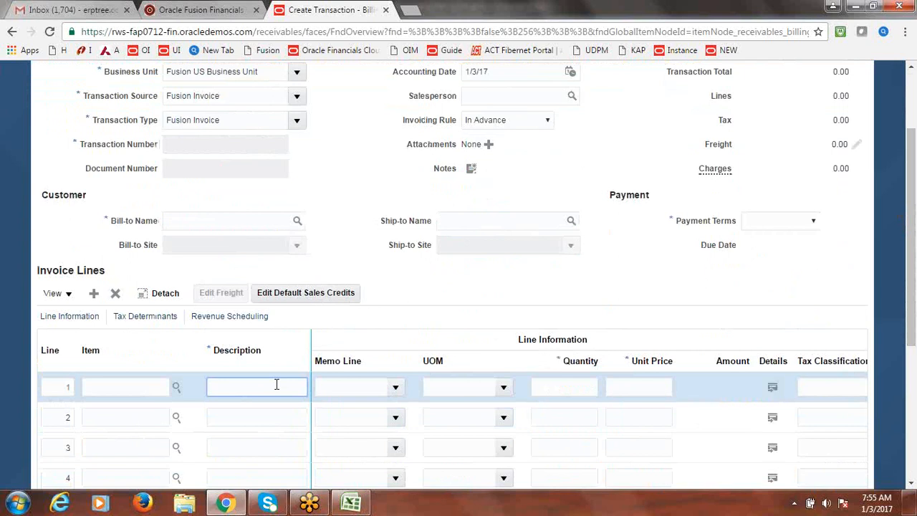
{"action": "type", "text": "Con"}
{"action": "key", "text": "BackSpace"}
{"action": "key", "text": "BackSpace"}
{"action": "key", "text": "BackSpace"}
{"action": "type", "text": "Service Contract"}
{"action": "left_click", "coordinate": [584, 387]}
{"action": "type", "text": "1"}
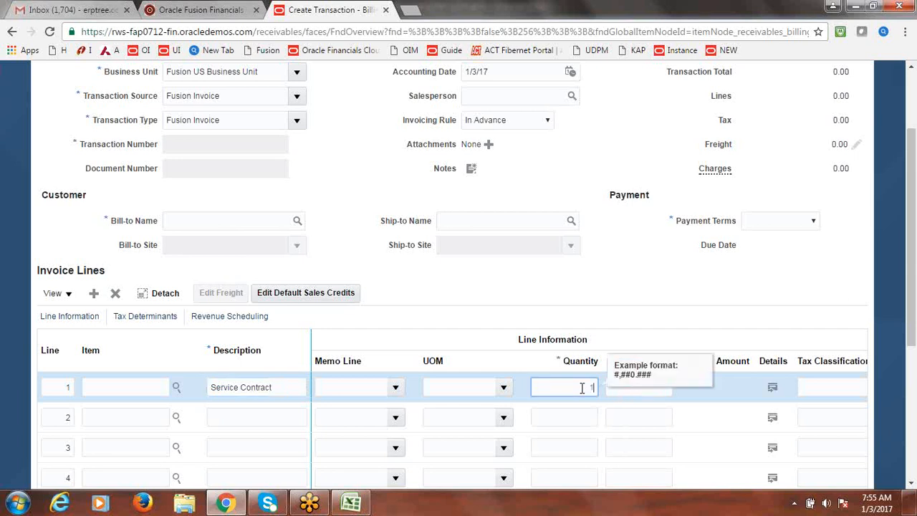
{"action": "key", "text": "Tab"}
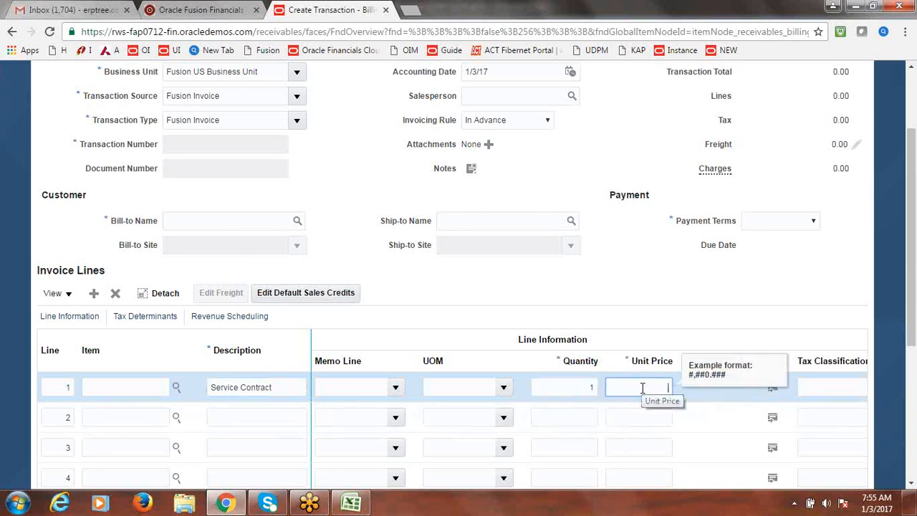
{"action": "type", "text": "100000"}
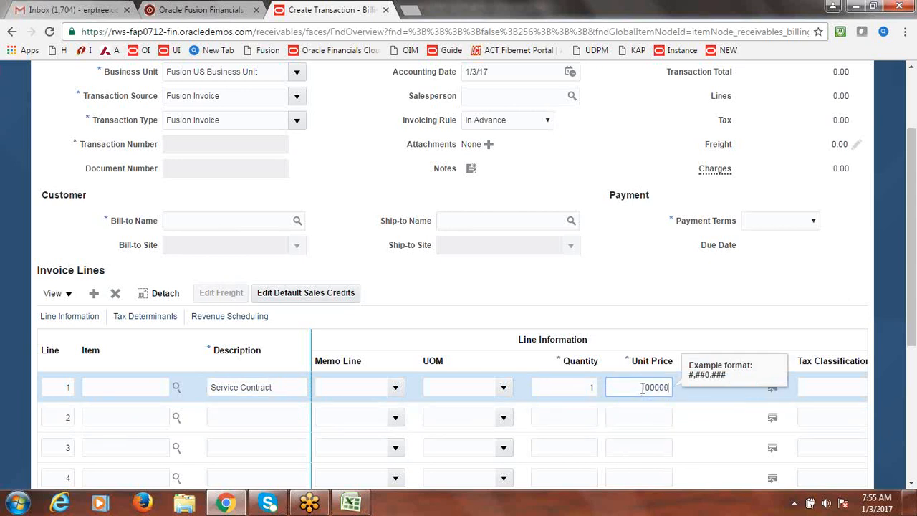
{"action": "left_click", "coordinate": [447, 306]}
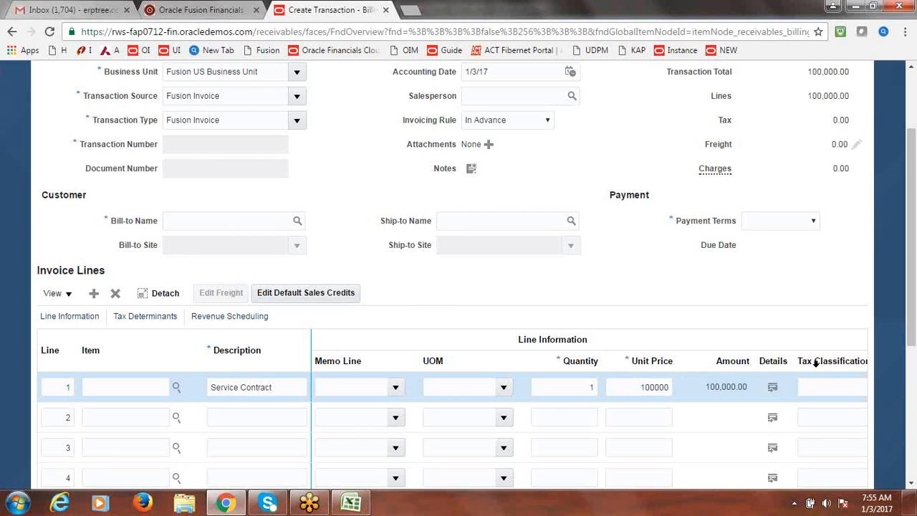
- Assign the Fusion 4 Months revenue scheduling rule to the Service Contract line
{"action": "left_click", "coordinate": [220, 318]}
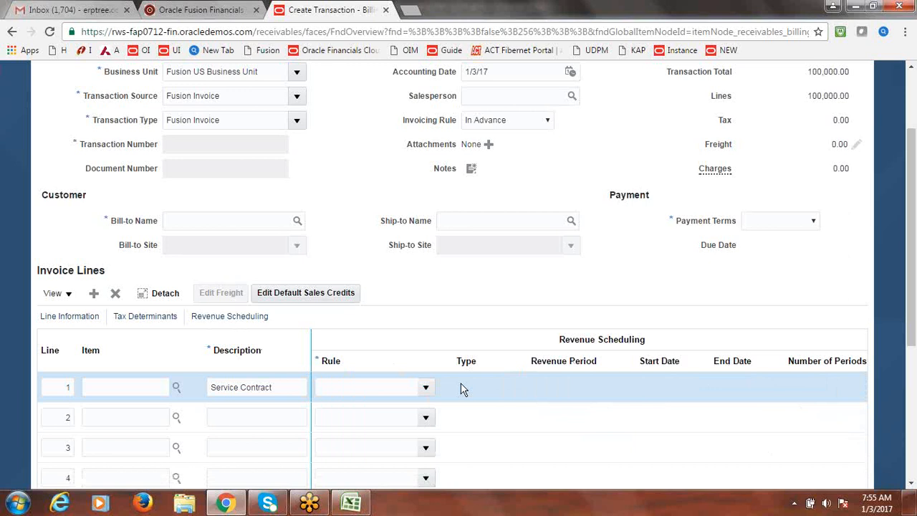
{"action": "left_click", "coordinate": [429, 389]}
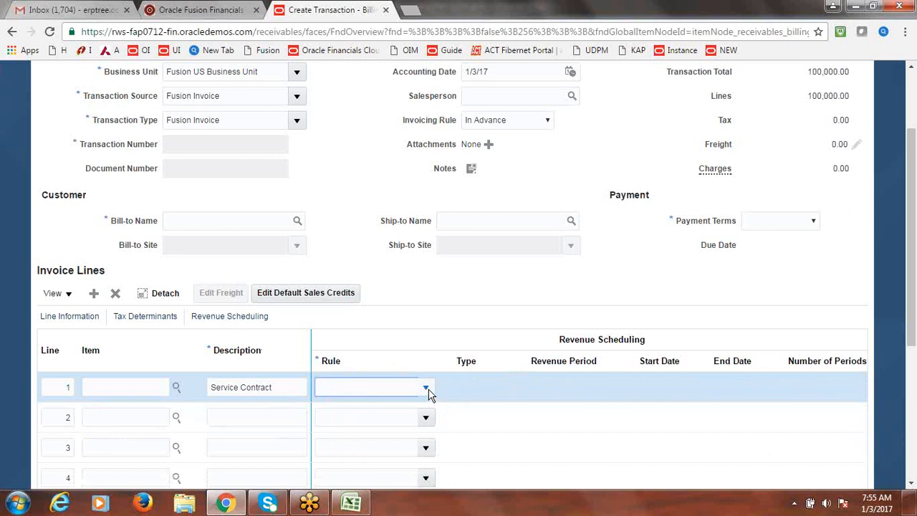
{"action": "left_click", "coordinate": [428, 389]}
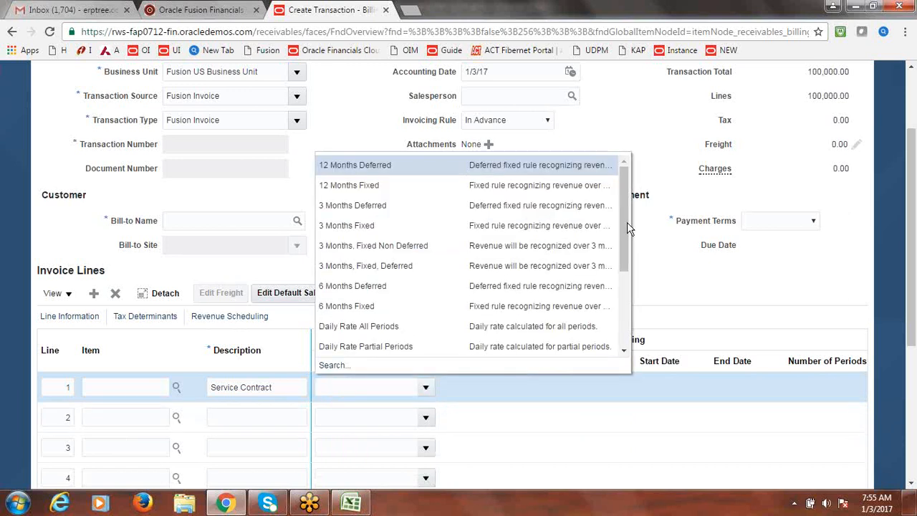
{"action": "left_click_drag", "start_coordinate": [628, 223], "coordinate": [629, 289]}
{"action": "left_click", "coordinate": [387, 287]}
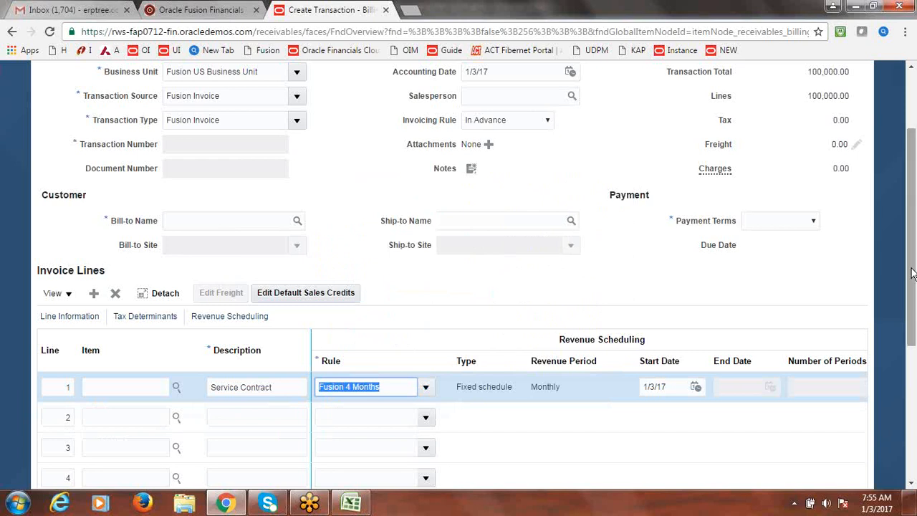
- Try to complete and review the invoice without a bill-to customer
{"action": "left_click_drag", "start_coordinate": [912, 273], "coordinate": [915, 310]}
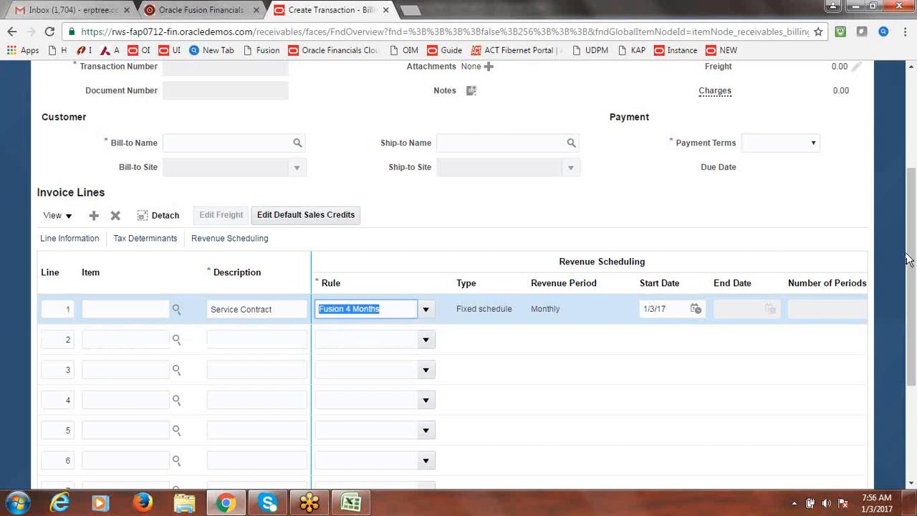
{"action": "left_click_drag", "start_coordinate": [909, 259], "coordinate": [911, 162]}
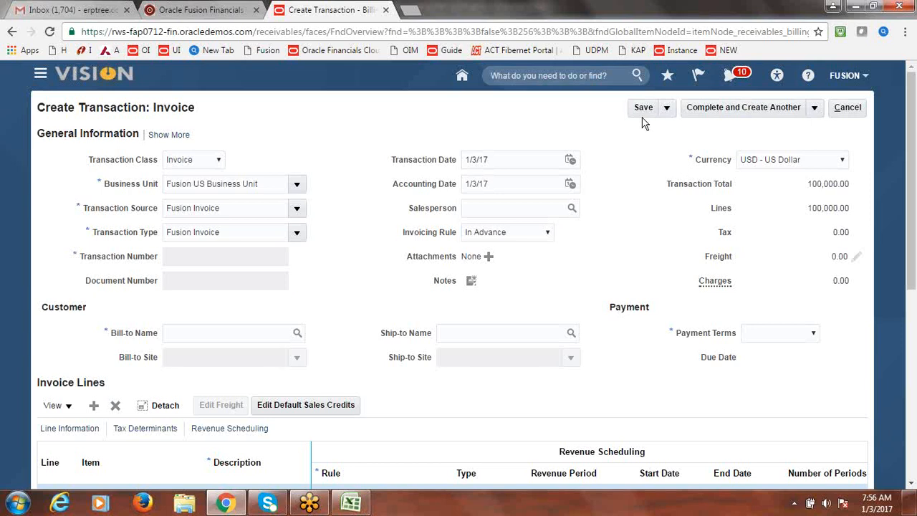
{"action": "left_click", "coordinate": [816, 109]}
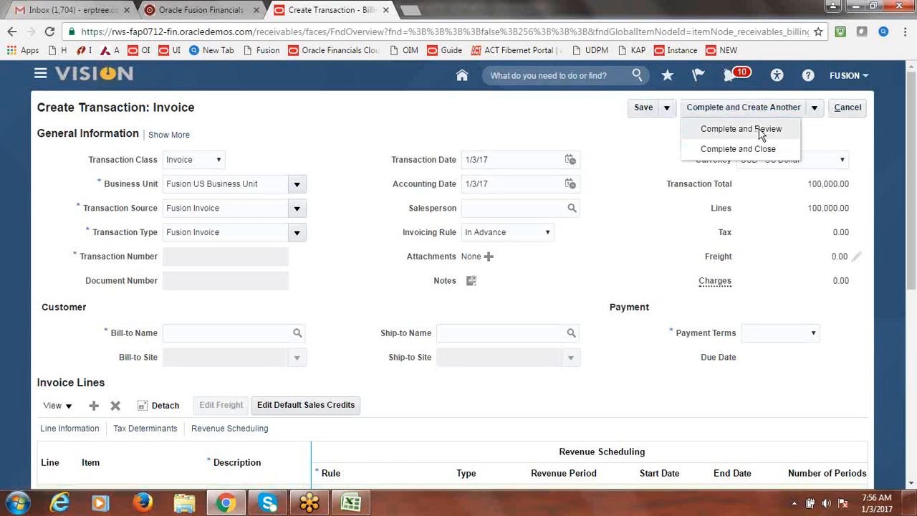
{"action": "left_click", "coordinate": [761, 132]}
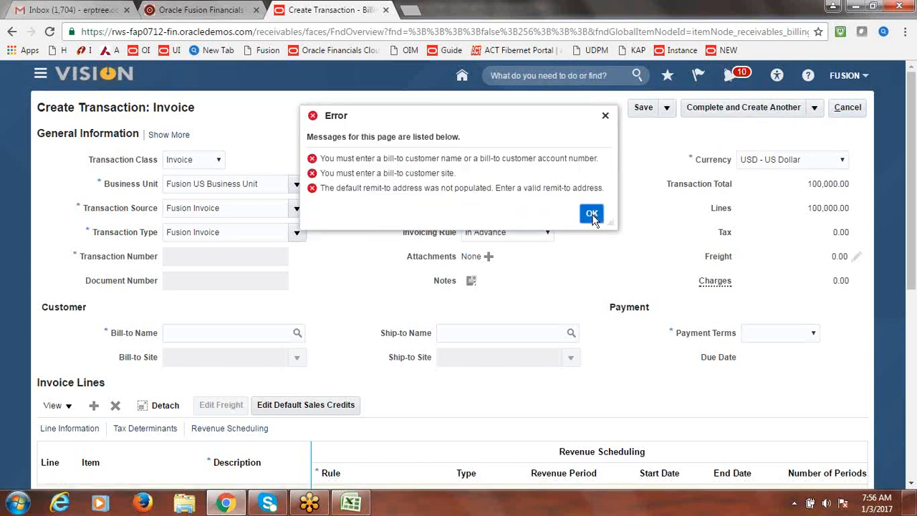
{"action": "left_click", "coordinate": [592, 215]}
- Search the bill-to customers for Fusion and set Fusion Customer-1 as the invoice's bill-to customer
{"action": "left_click", "coordinate": [199, 335]}
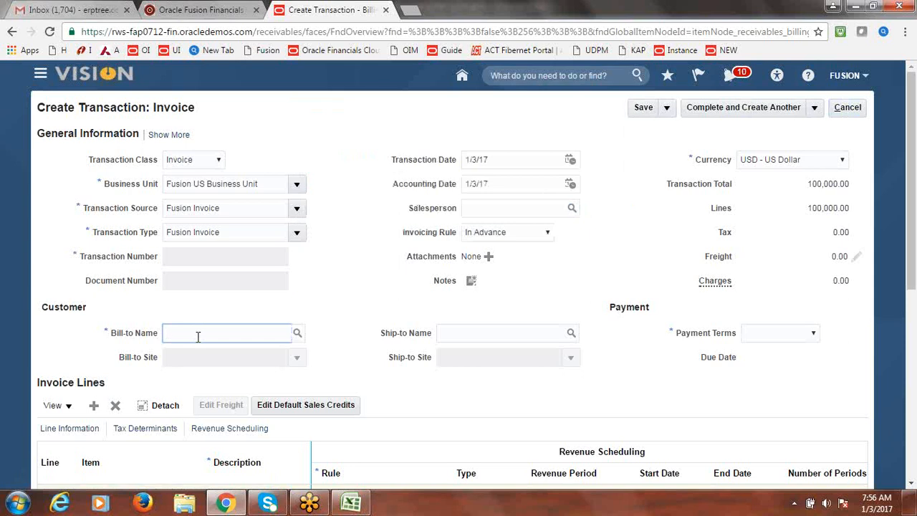
{"action": "type", "text": "Fusion"}
{"action": "key", "text": "Tab"}
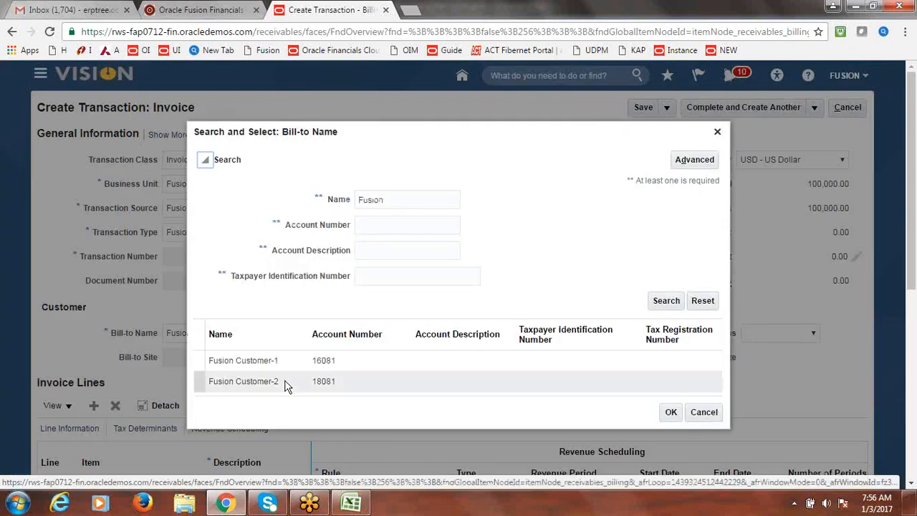
{"action": "left_click", "coordinate": [200, 381]}
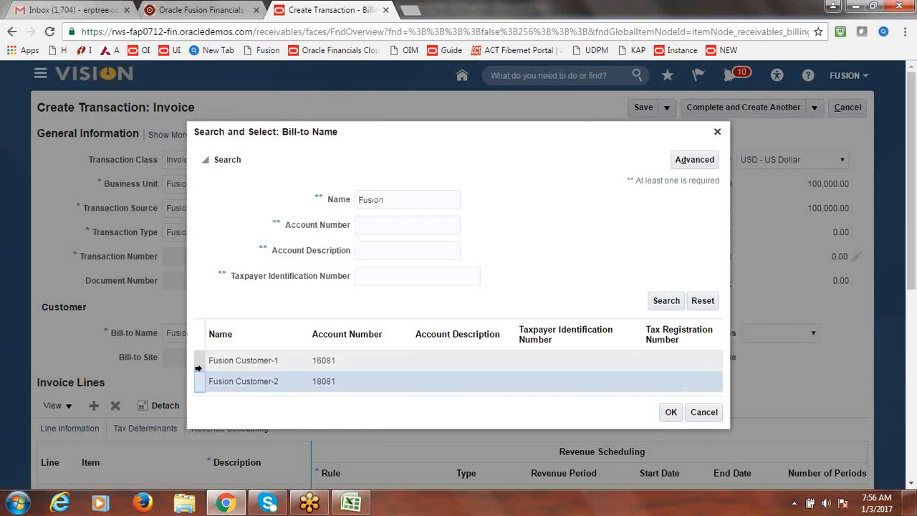
{"action": "left_click", "coordinate": [198, 360]}
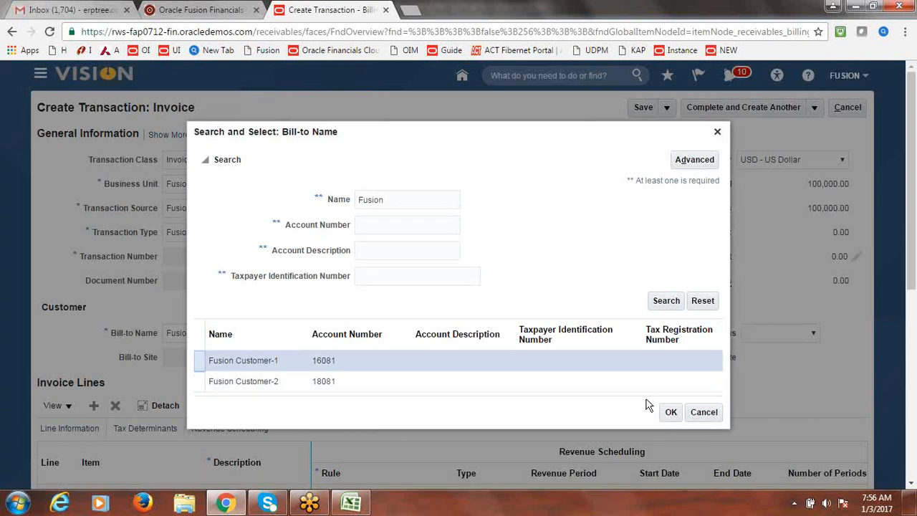
{"action": "left_click", "coordinate": [671, 413]}
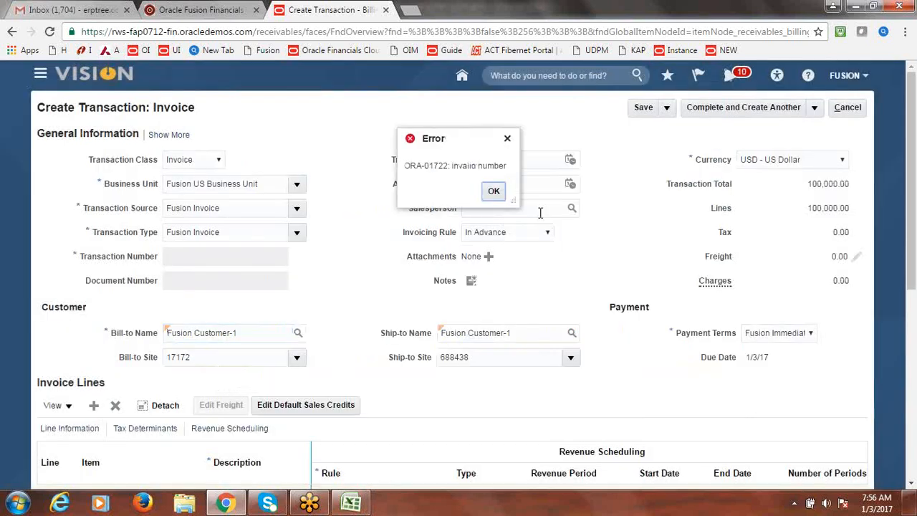
{"action": "left_click", "coordinate": [493, 191]}
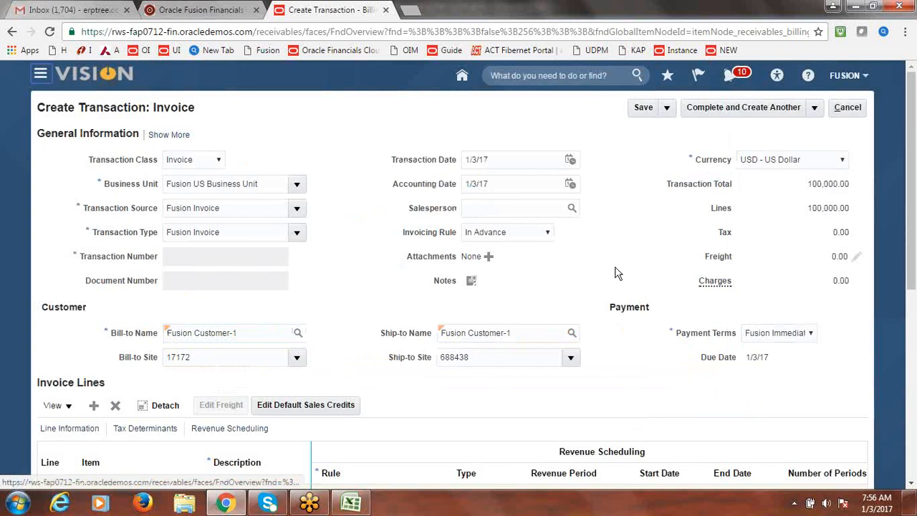
- Complete and review the invoice, note its transaction number, and leave the review page
{"action": "left_click", "coordinate": [814, 107]}
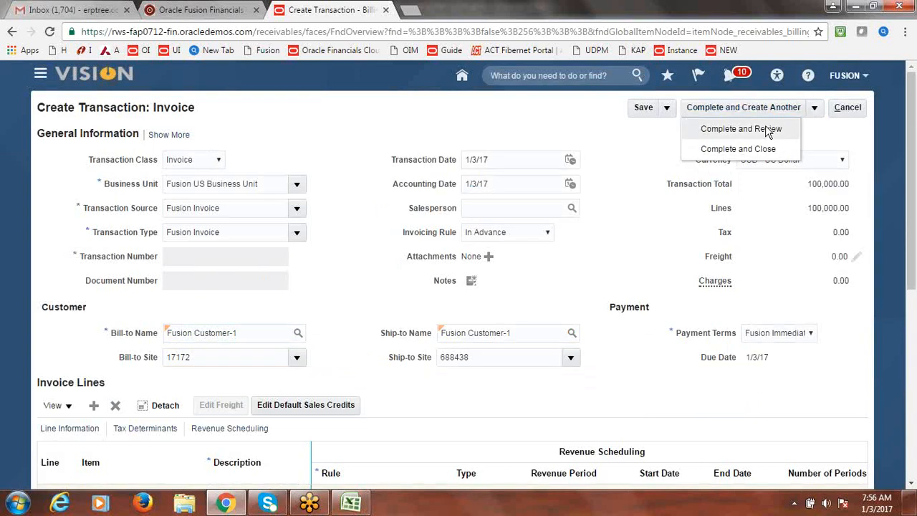
{"action": "left_click", "coordinate": [741, 129]}
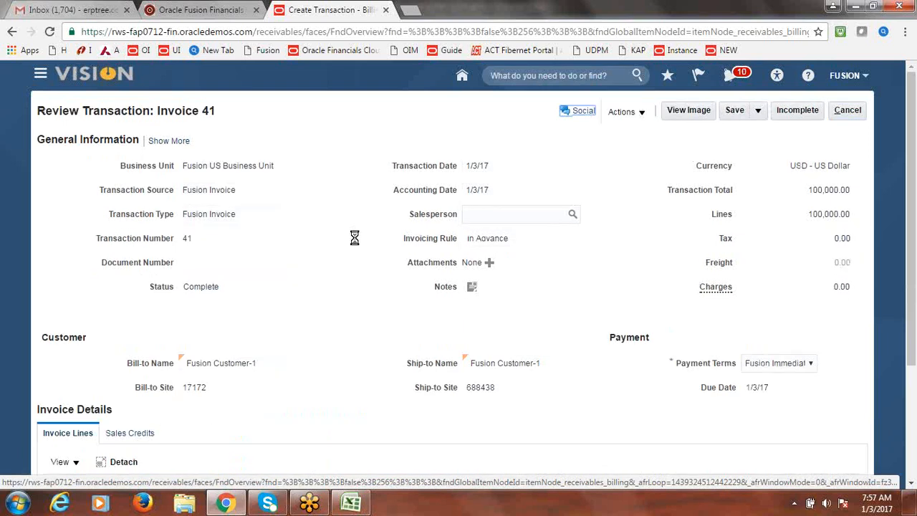
{"action": "double_click", "coordinate": [187, 238]}
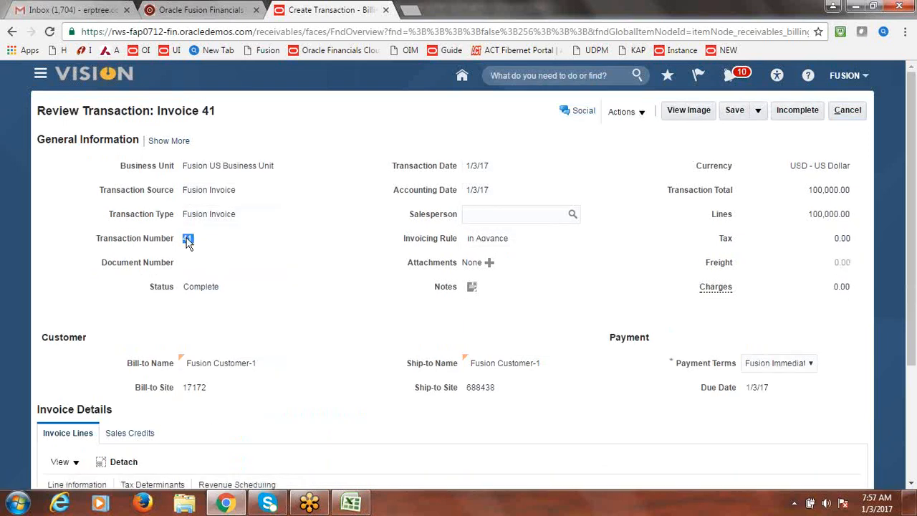
{"action": "left_click", "coordinate": [860, 111]}
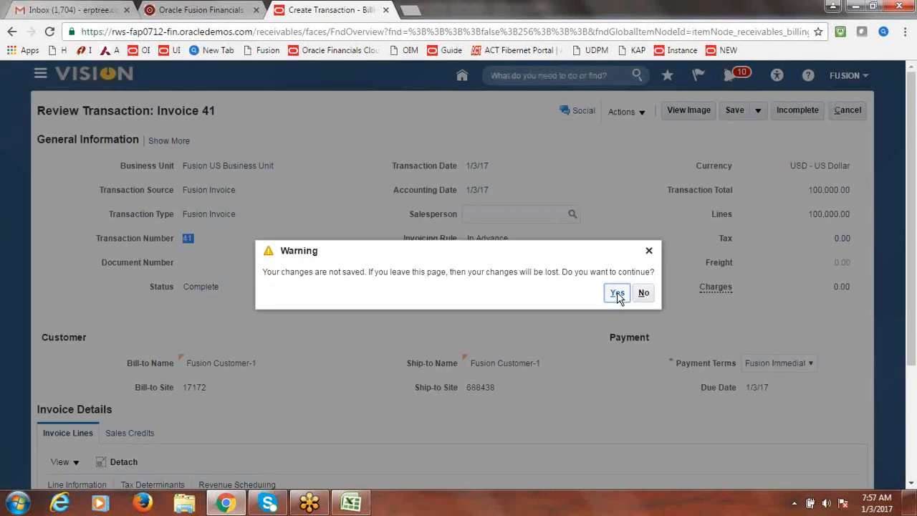
{"action": "left_click", "coordinate": [617, 293]}
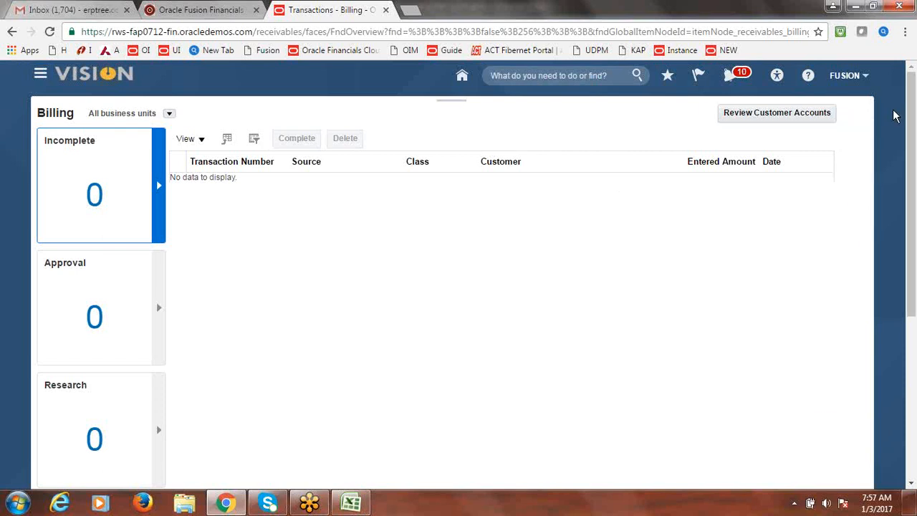
- Search the managed transactions of Fusion US Business Unit for transaction number 41
{"action": "left_click", "coordinate": [858, 122]}
{"action": "left_click", "coordinate": [810, 162]}
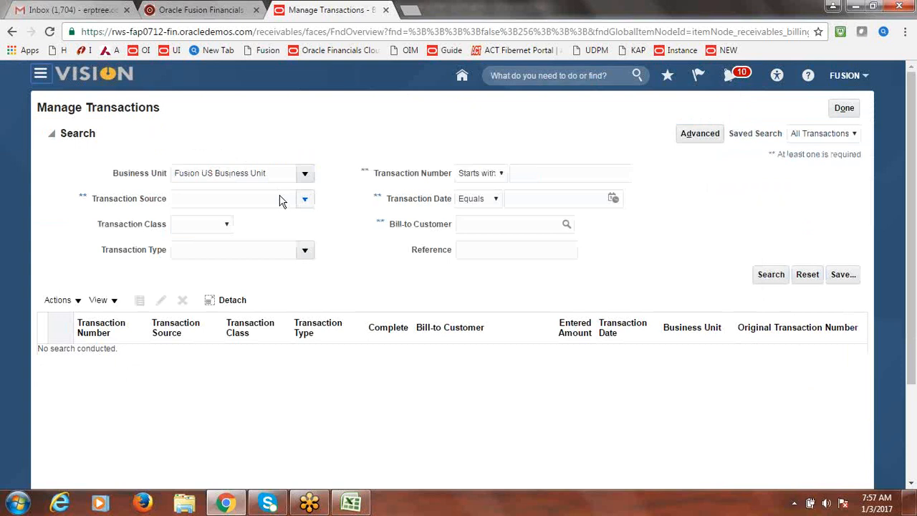
{"action": "left_click", "coordinate": [570, 174]}
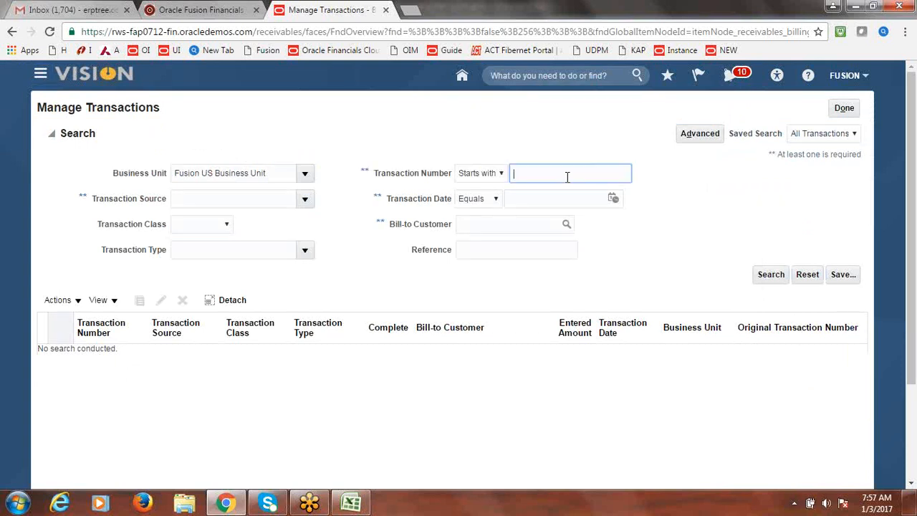
{"action": "type", "text": "41"}
{"action": "left_click", "coordinate": [779, 277]}
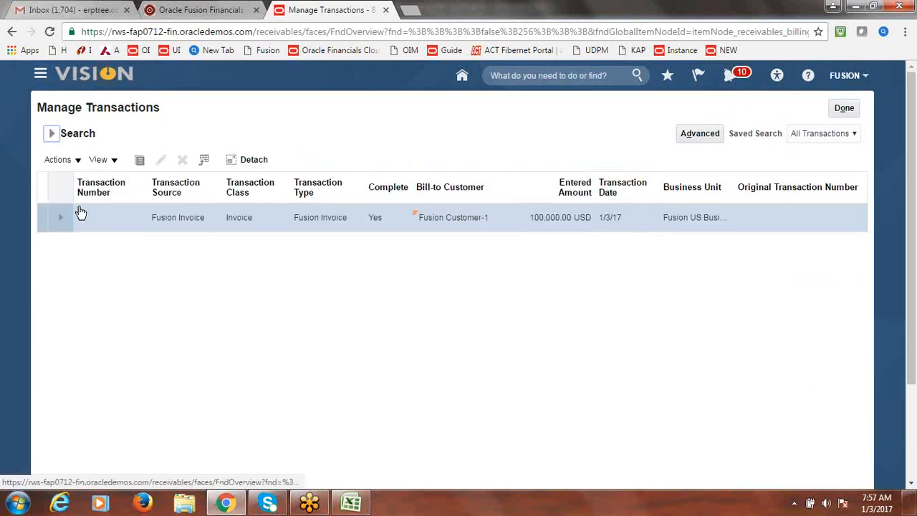
- Open the found invoice and examine which actions are available for it
{"action": "left_click", "coordinate": [79, 159]}
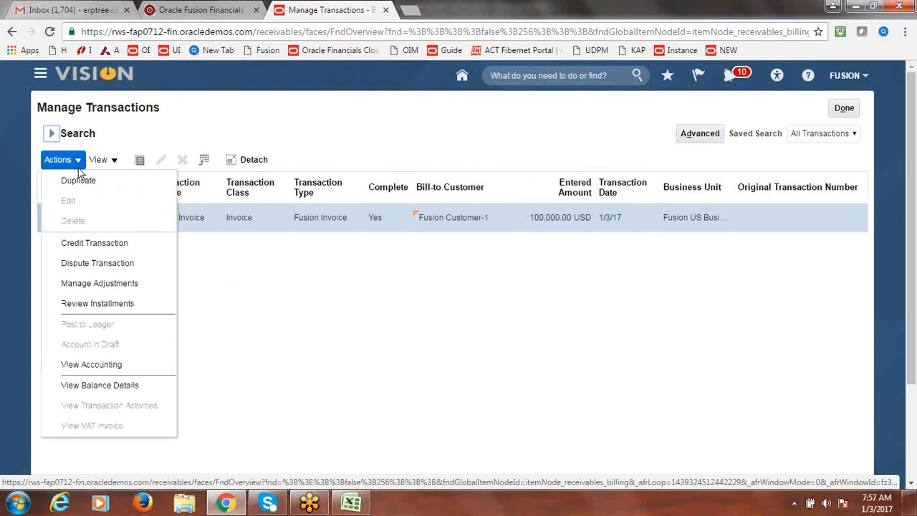
{"action": "left_click", "coordinate": [210, 292]}
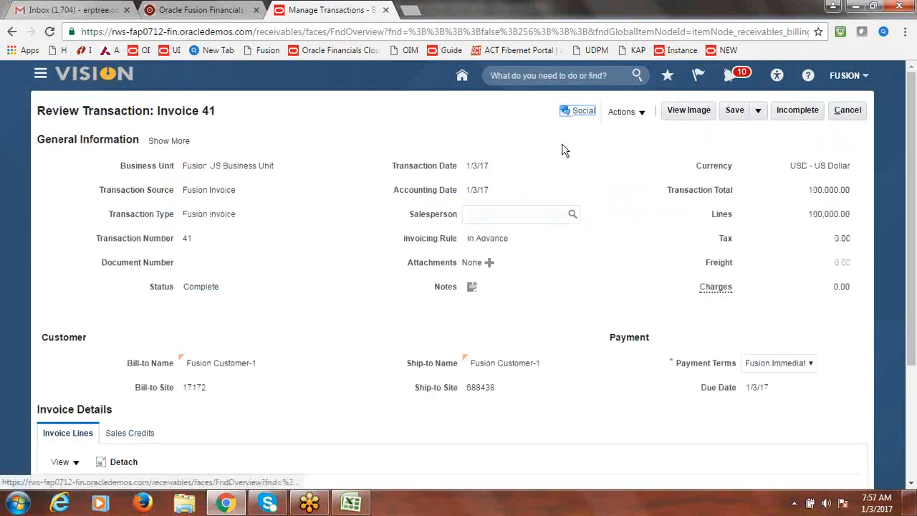
{"action": "left_click", "coordinate": [642, 113]}
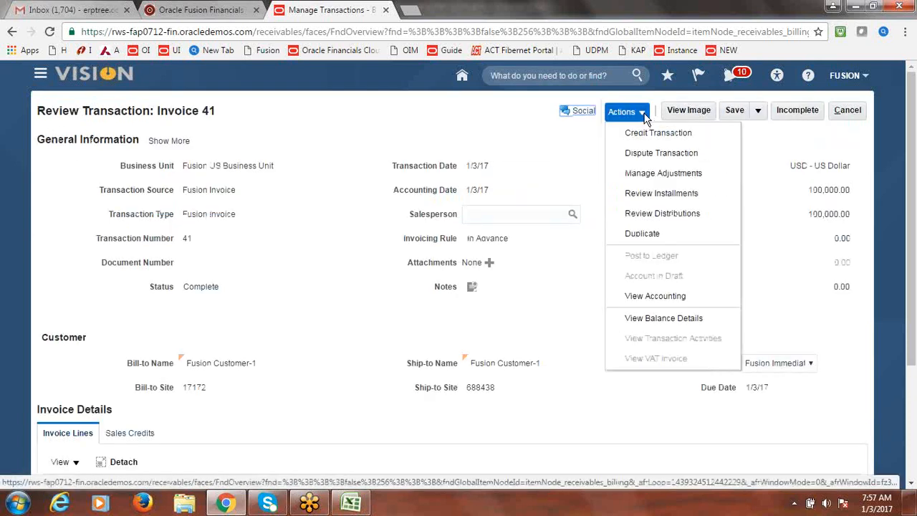
{"action": "left_click", "coordinate": [756, 160]}
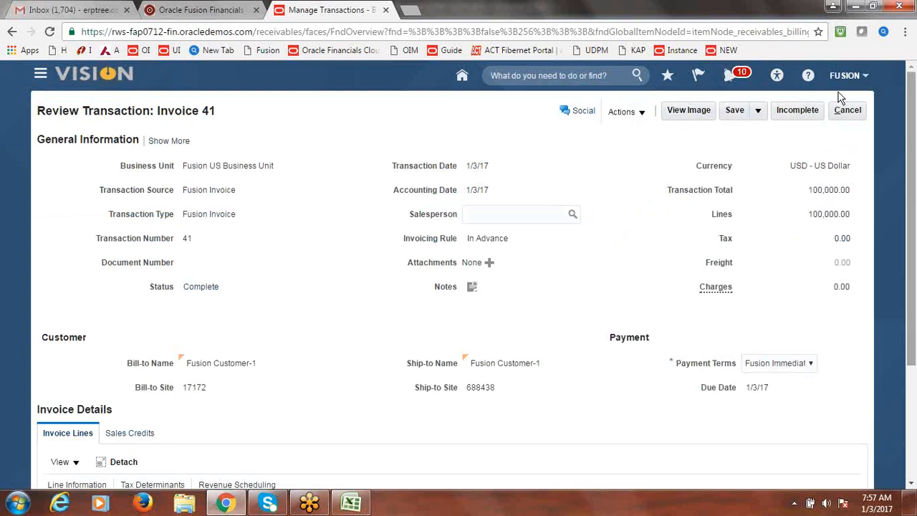
- Leave the review of invoice 41 without saving changes and go to the Scheduled Processes work area
{"action": "left_click", "coordinate": [855, 112]}
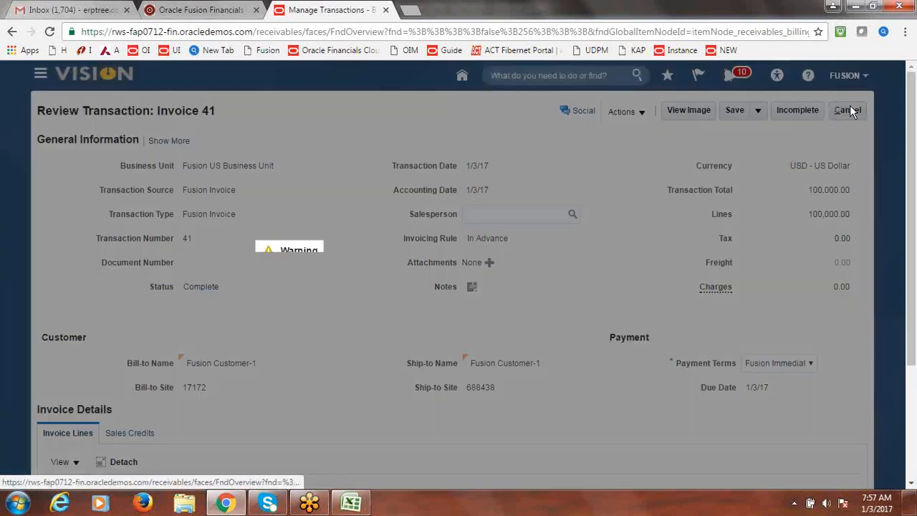
{"action": "left_click", "coordinate": [618, 293]}
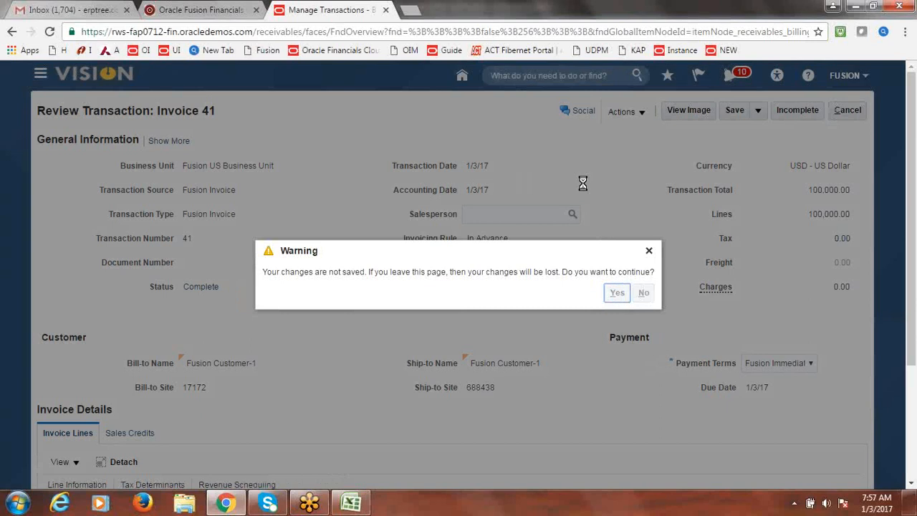
{"action": "left_click", "coordinate": [846, 109]}
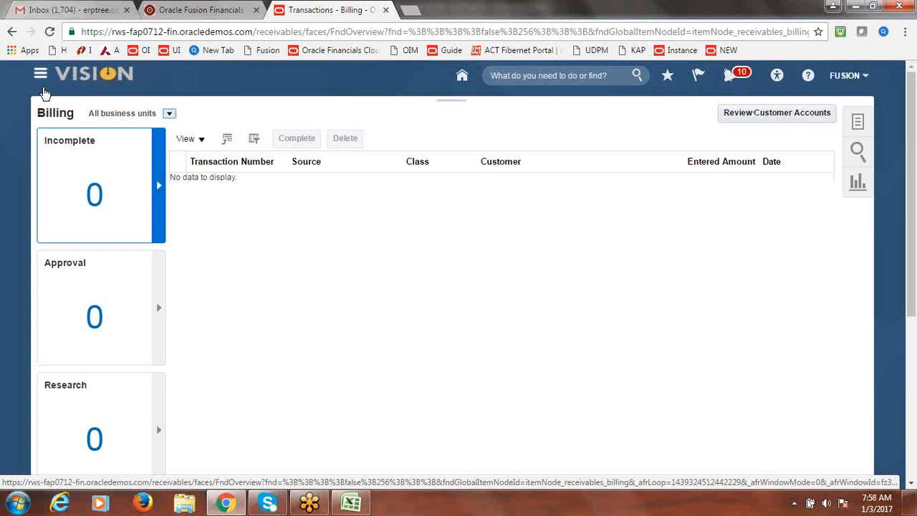
{"action": "left_click", "coordinate": [40, 76]}
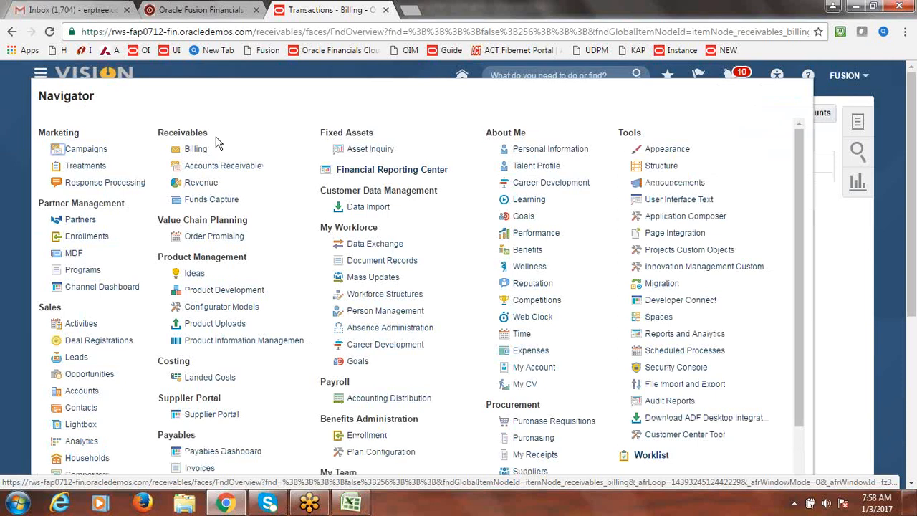
{"action": "left_click", "coordinate": [202, 152]}
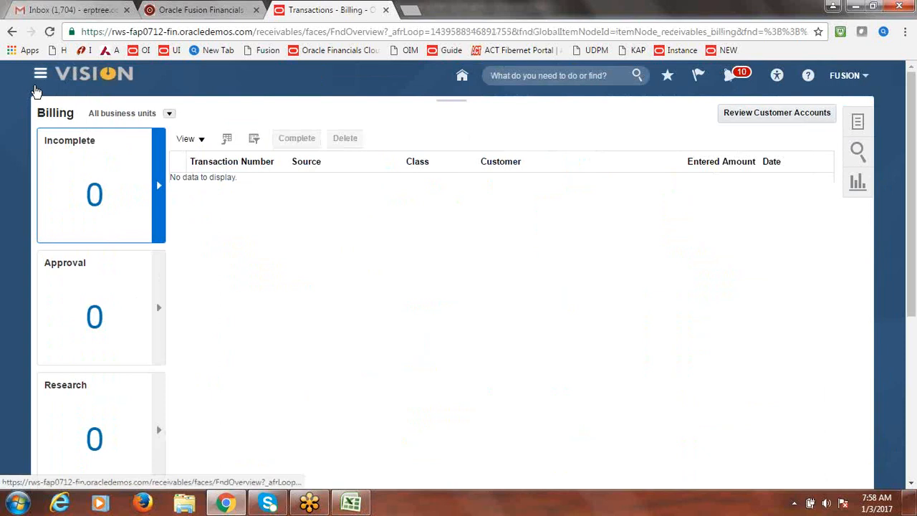
{"action": "left_click", "coordinate": [40, 74]}
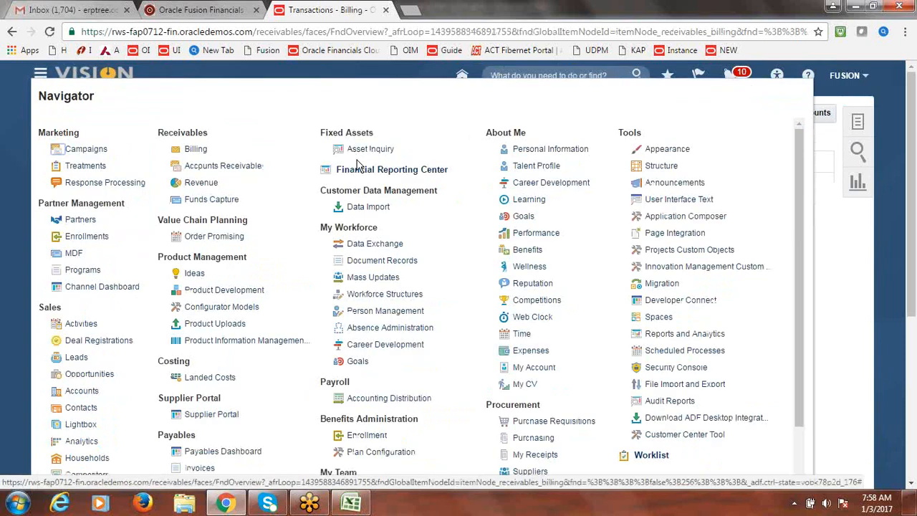
{"action": "left_click", "coordinate": [694, 354]}
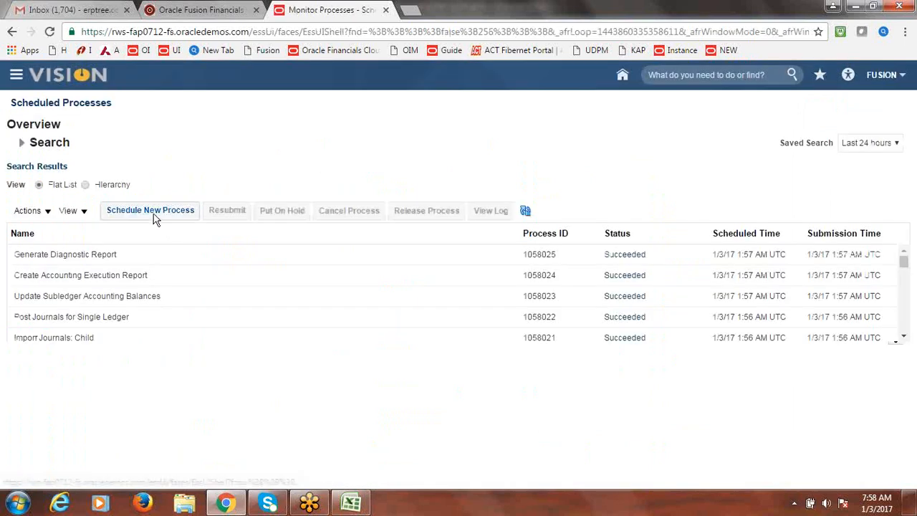
- Start scheduling a new job, search the process names for Revenue and choose the Recognize Revenue process
{"action": "left_click", "coordinate": [152, 212]}
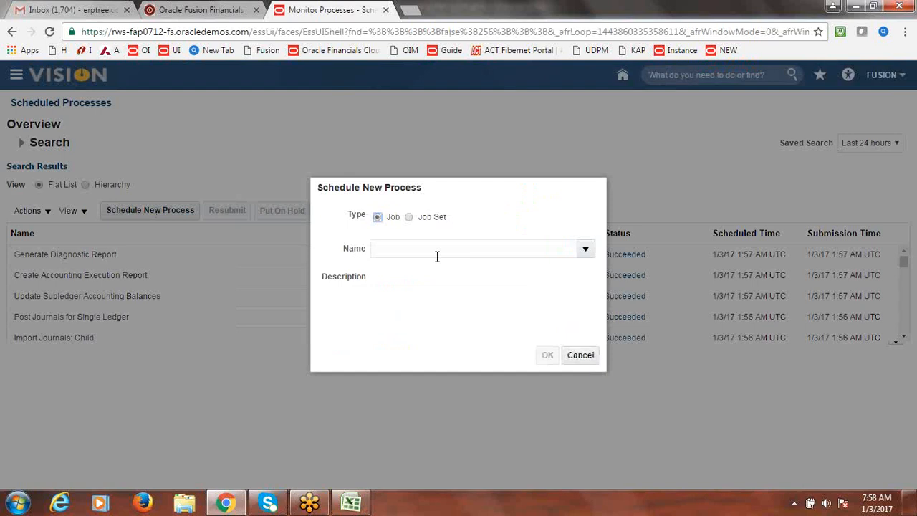
{"action": "left_click", "coordinate": [434, 253]}
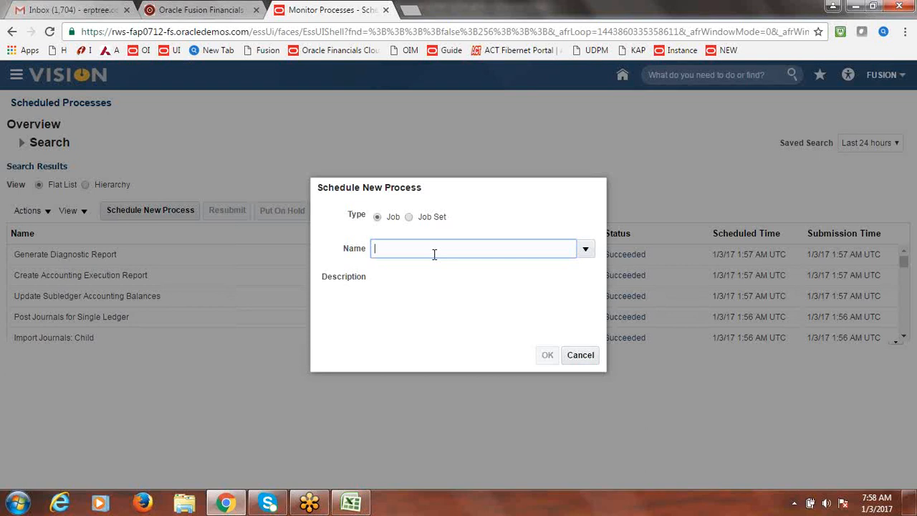
{"action": "type", "text": "DLKJFJ"}
{"action": "key", "text": "Tab"}
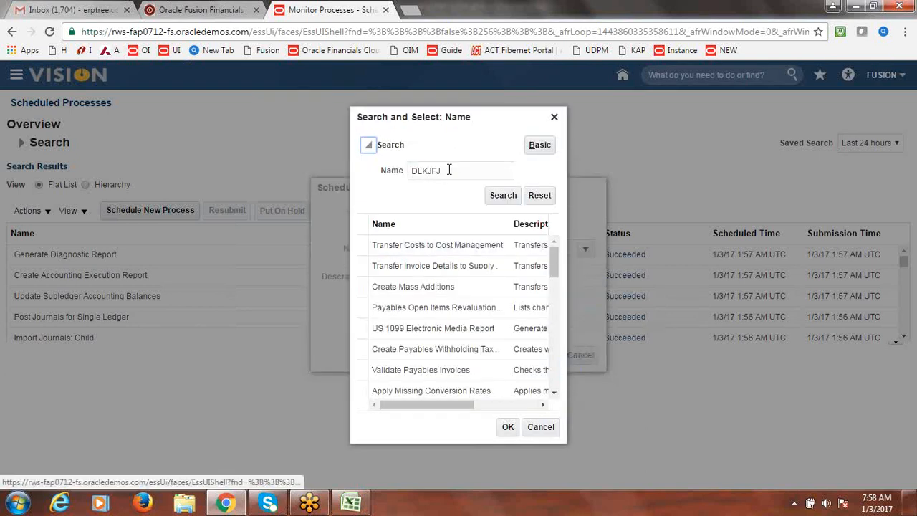
{"action": "double_click", "coordinate": [437, 172]}
{"action": "type", "text": "Re"}
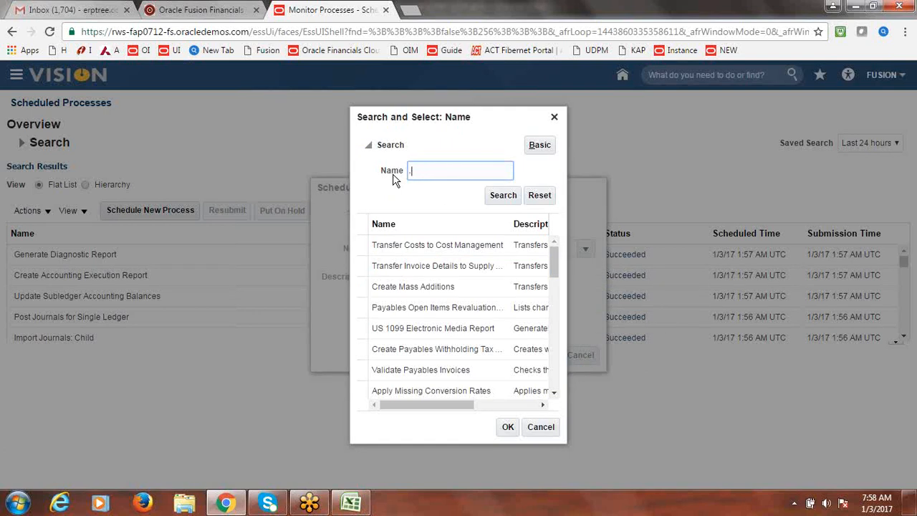
{"action": "type", "text": "venue"}
{"action": "left_click", "coordinate": [515, 195]}
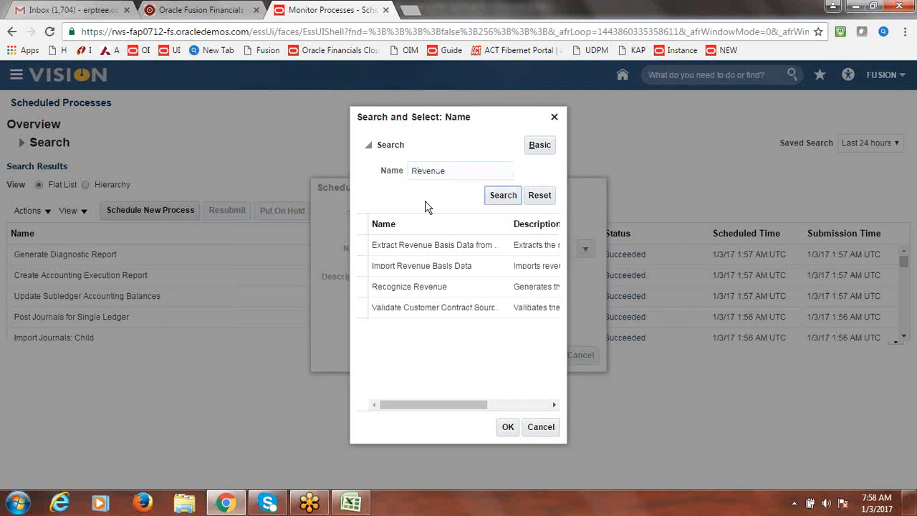
{"action": "left_click", "coordinate": [410, 291]}
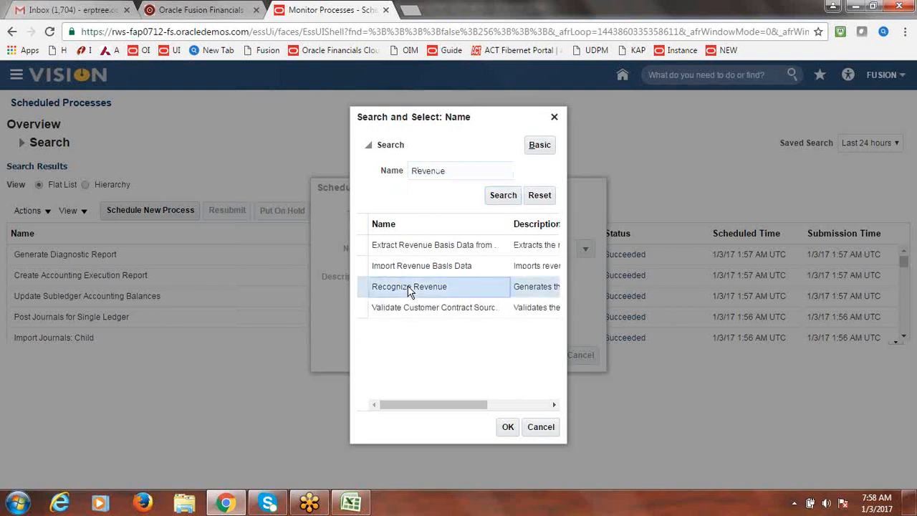
{"action": "left_click", "coordinate": [508, 428]}
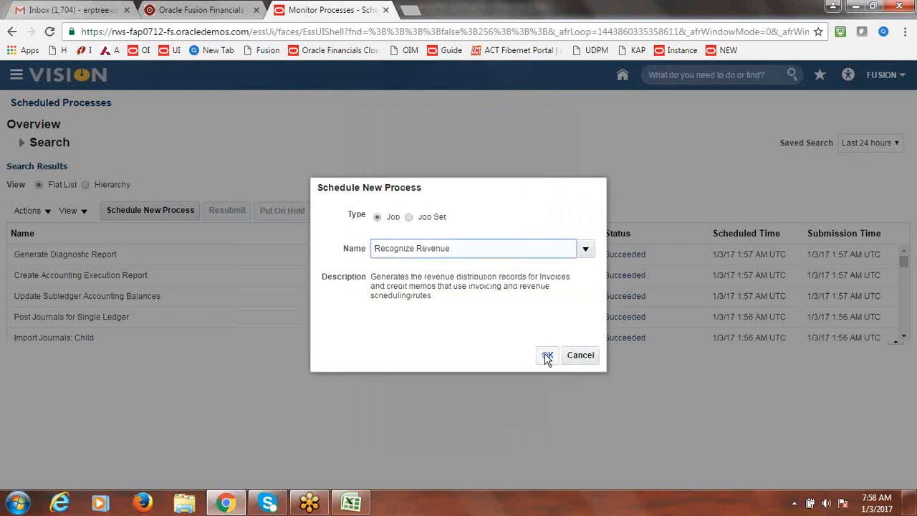
{"action": "left_click", "coordinate": [547, 356]}
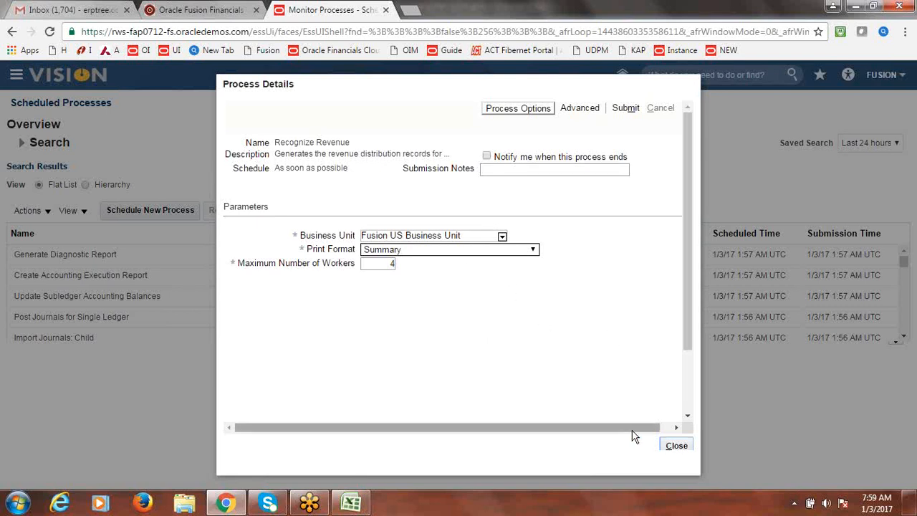
- Submit the Recognize Revenue process for Fusion US Business Unit with the Summary print format and 4 workers, and close its details
{"action": "left_click_drag", "start_coordinate": [633, 435], "coordinate": [677, 429]}
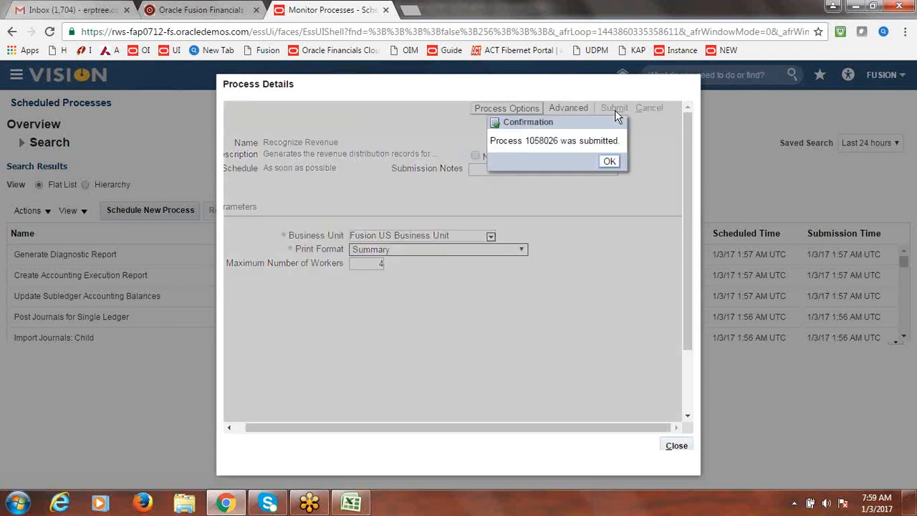
{"action": "left_click", "coordinate": [609, 161]}
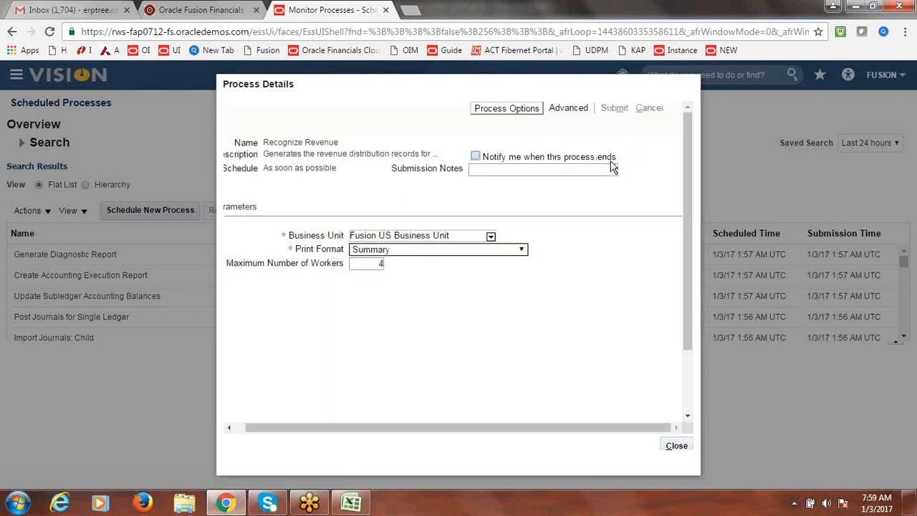
{"action": "left_click", "coordinate": [674, 447]}
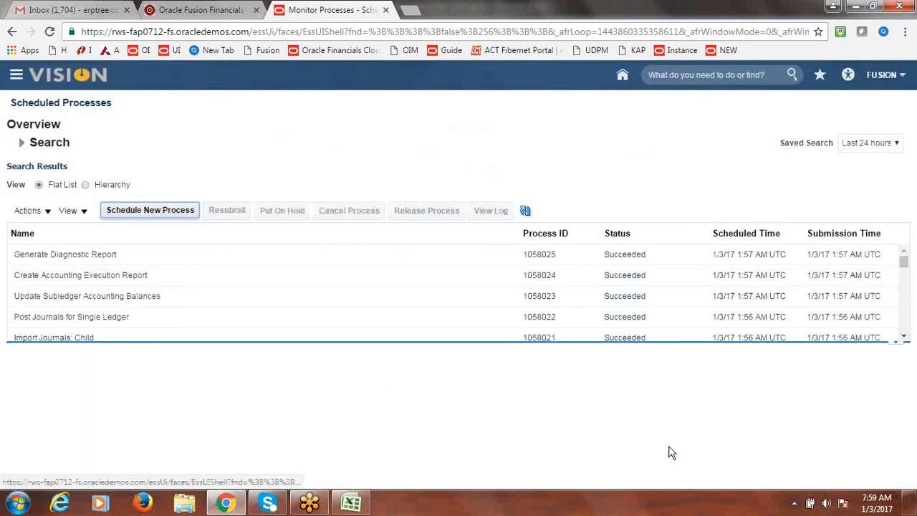
- Refresh the scheduled process list repeatedly to follow the status of the Recognize Revenue process, its parallel workers and its log
{"action": "left_click", "coordinate": [526, 211]}
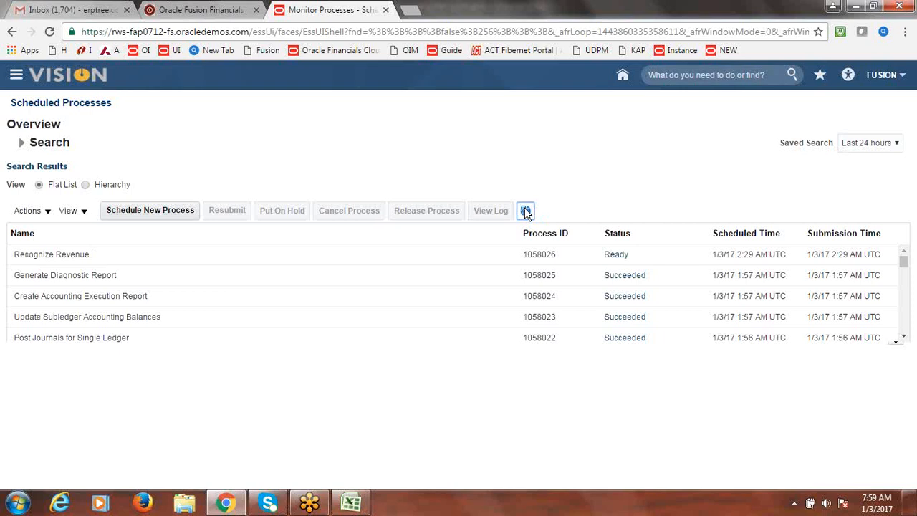
{"action": "left_click", "coordinate": [527, 211]}
{"action": "left_click", "coordinate": [527, 211]}
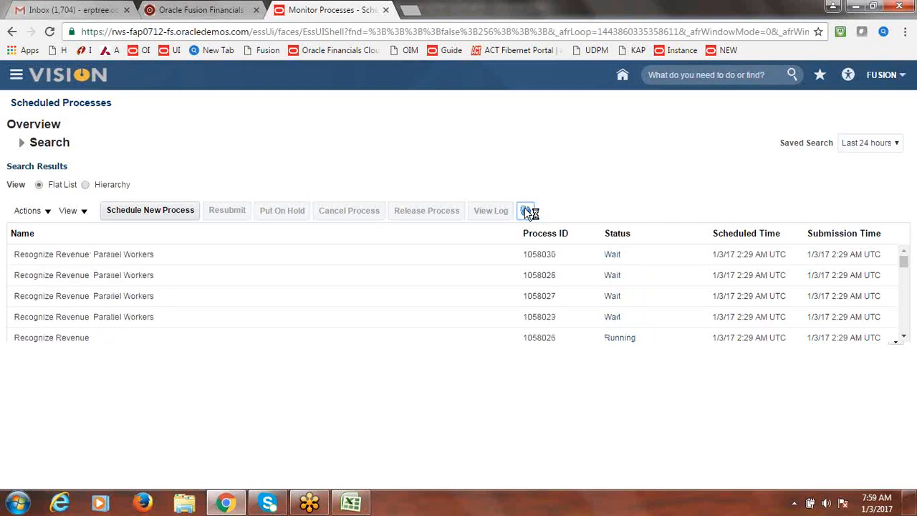
{"action": "left_click", "coordinate": [526, 211]}
{"action": "left_click", "coordinate": [527, 212]}
{"action": "left_click", "coordinate": [527, 211]}
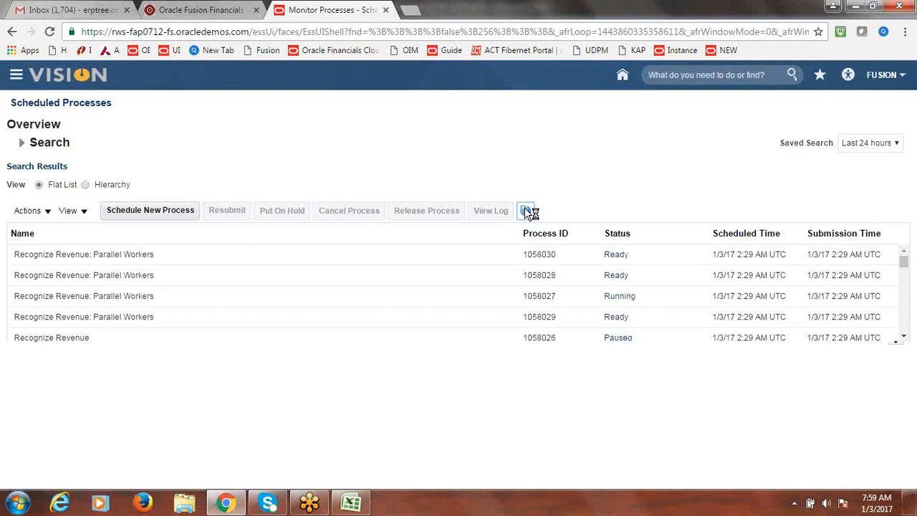
{"action": "left_click", "coordinate": [527, 212]}
{"action": "left_click", "coordinate": [527, 211]}
{"action": "left_click", "coordinate": [527, 211]}
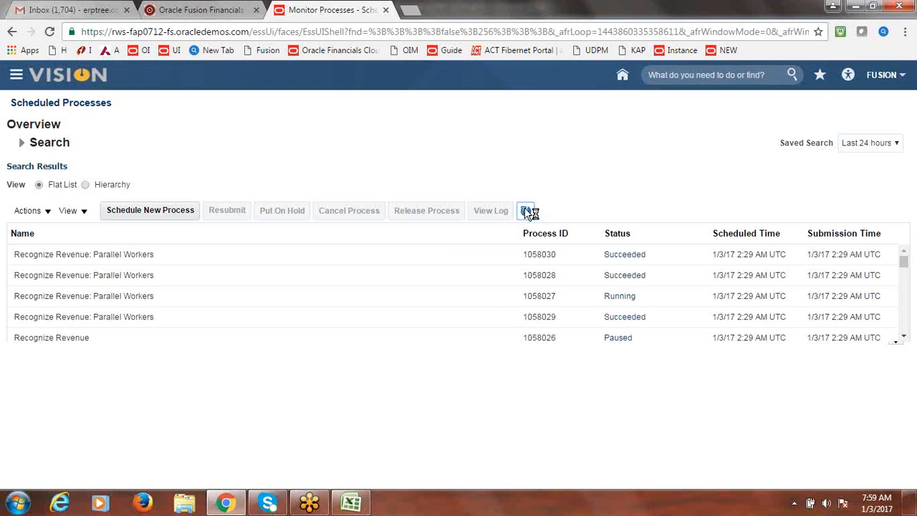
{"action": "left_click", "coordinate": [526, 212]}
{"action": "left_click", "coordinate": [526, 212]}
{"action": "left_click", "coordinate": [526, 212]}
{"action": "left_click", "coordinate": [527, 211]}
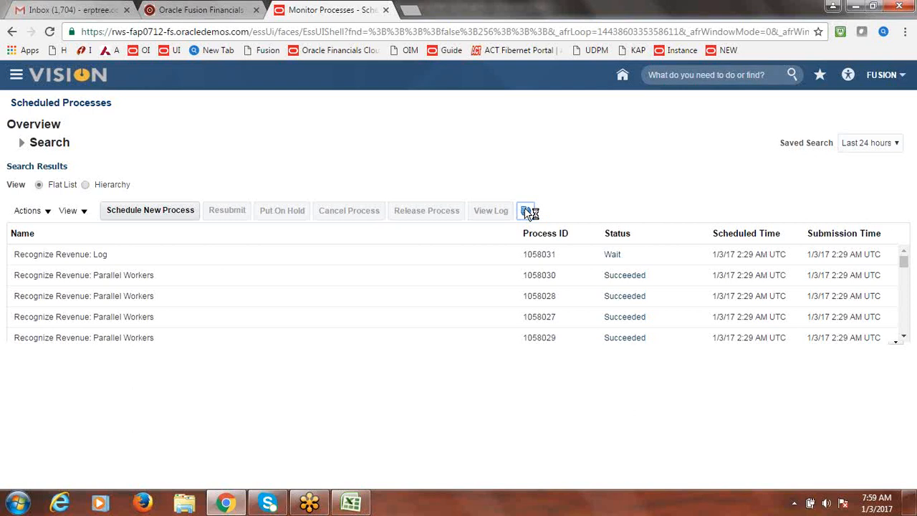
{"action": "left_click", "coordinate": [527, 211]}
{"action": "left_click", "coordinate": [527, 212]}
{"action": "left_click", "coordinate": [527, 211]}
{"action": "left_click", "coordinate": [527, 211]}
{"action": "left_click", "coordinate": [526, 211]}
{"action": "left_click", "coordinate": [527, 212]}
{"action": "left_click", "coordinate": [527, 212]}
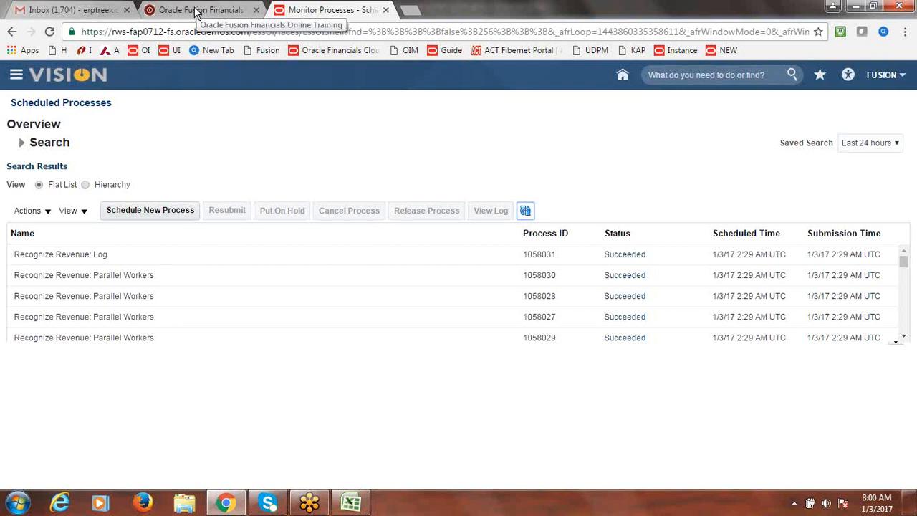
- Return to Billing and search the managed transactions of Fusion US Business Unit for transaction number 41
{"action": "left_click", "coordinate": [16, 76]}
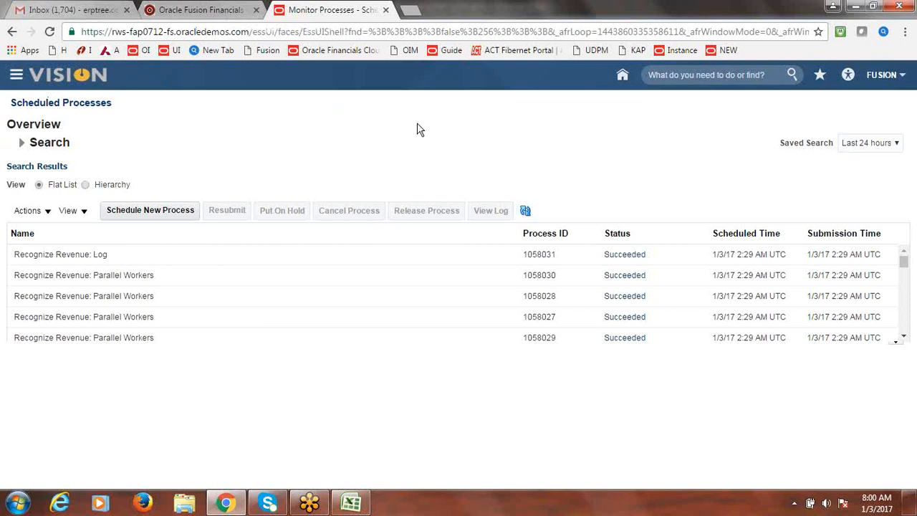
{"action": "left_click", "coordinate": [176, 152]}
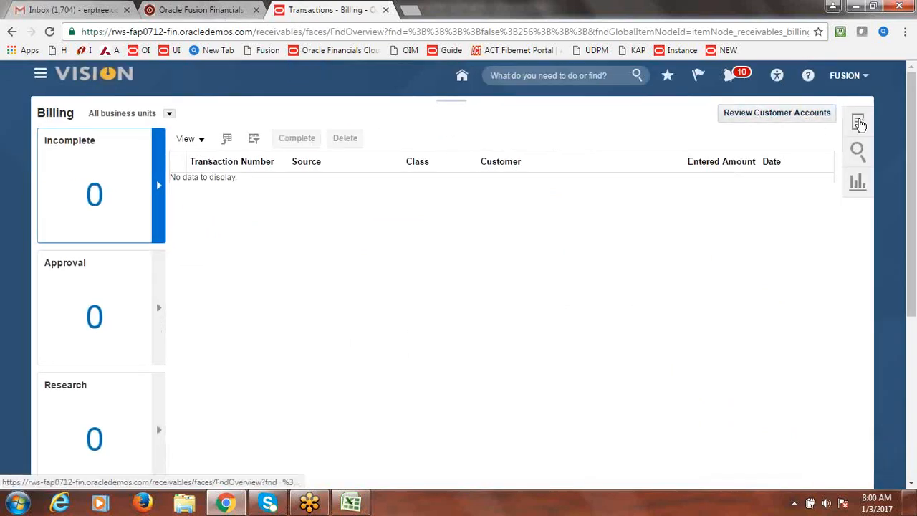
{"action": "left_click", "coordinate": [860, 123]}
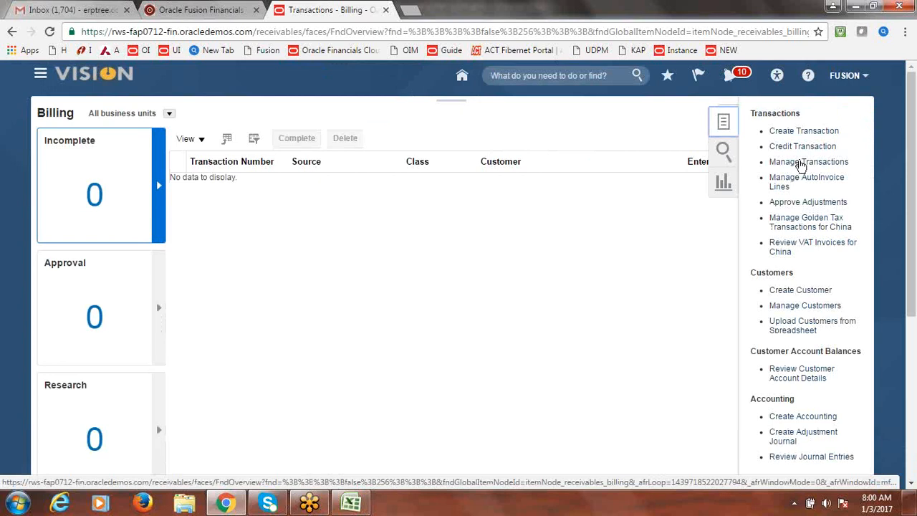
{"action": "left_click", "coordinate": [799, 163]}
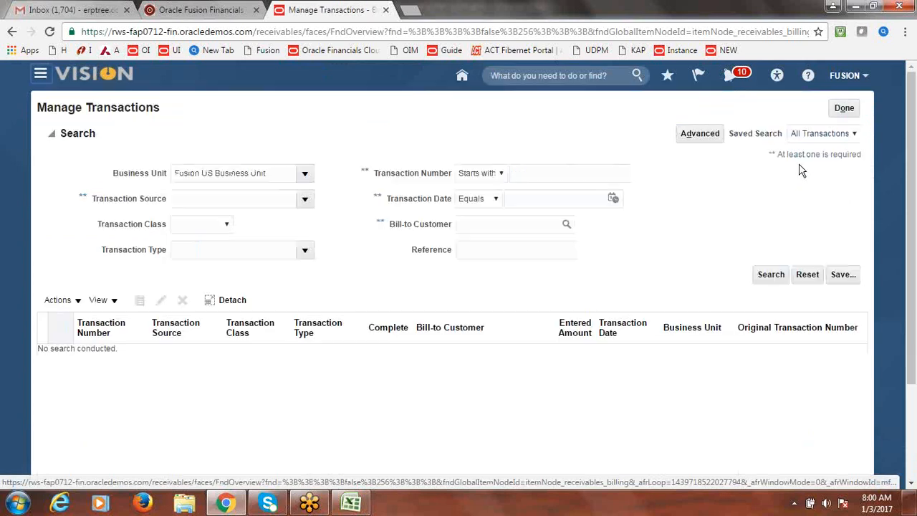
{"action": "left_click", "coordinate": [554, 177]}
{"action": "type", "text": "41"}
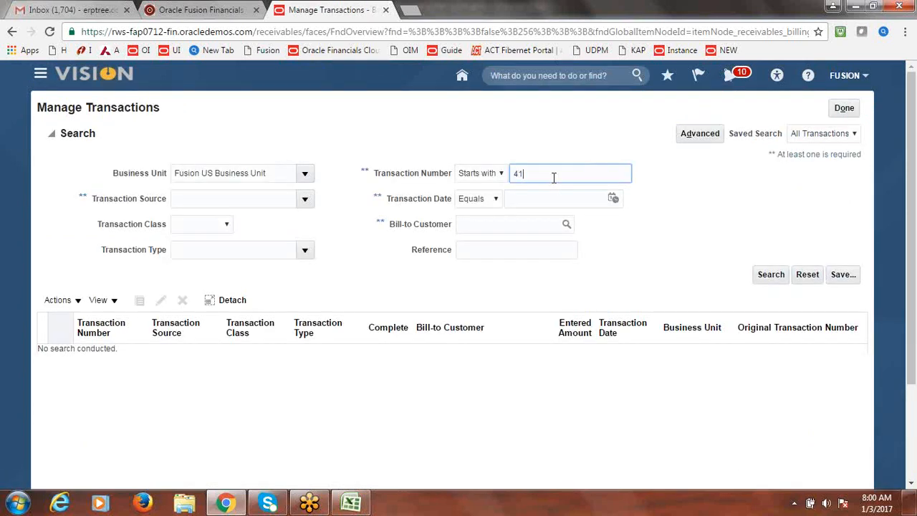
{"action": "left_click", "coordinate": [772, 276]}
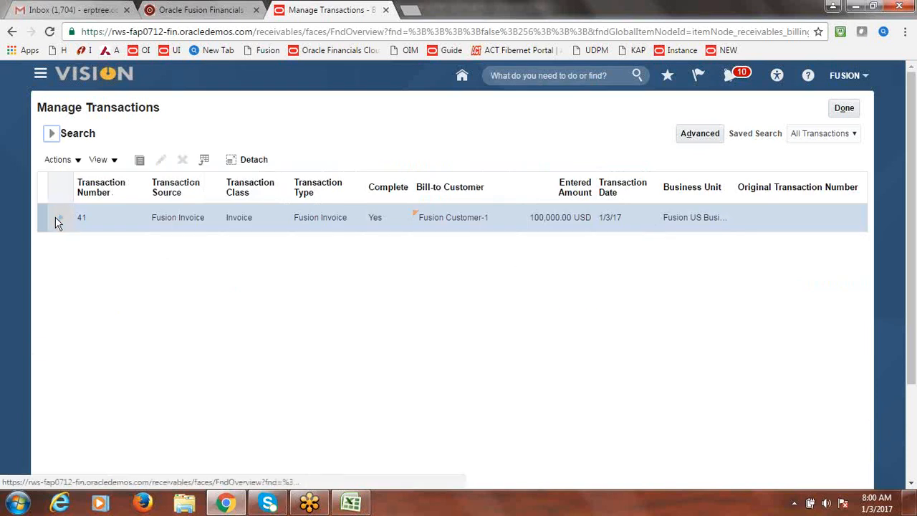
- View the accounting of invoice 41, dismiss the accounting lines and leave the transaction search
{"action": "left_click", "coordinate": [76, 160]}
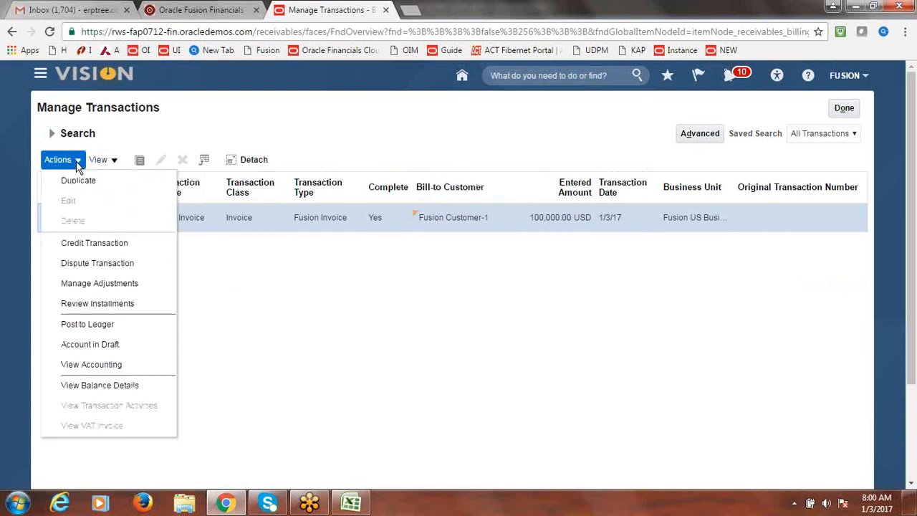
{"action": "left_click", "coordinate": [100, 364]}
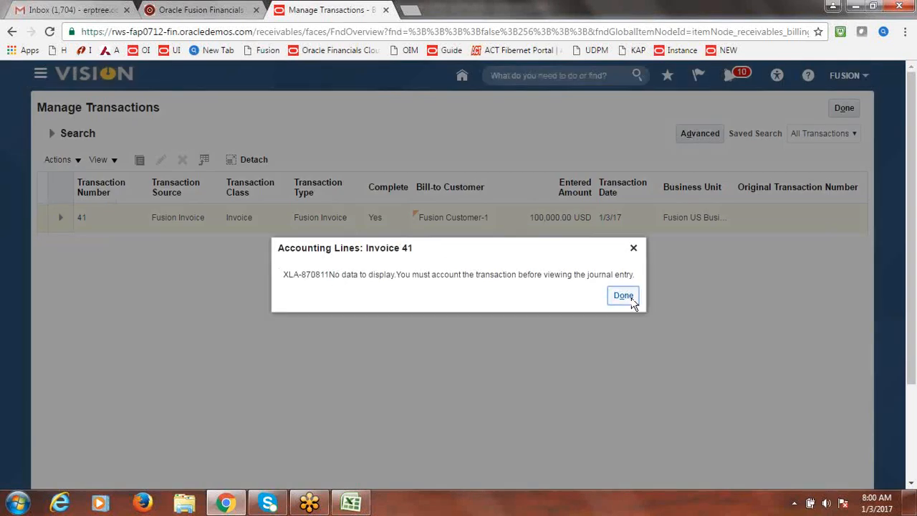
{"action": "left_click", "coordinate": [623, 296]}
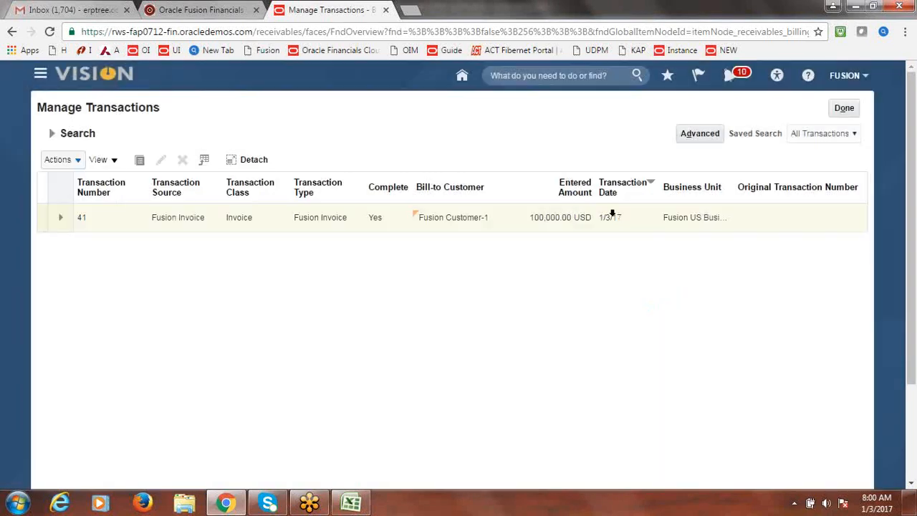
{"action": "left_click", "coordinate": [847, 112]}
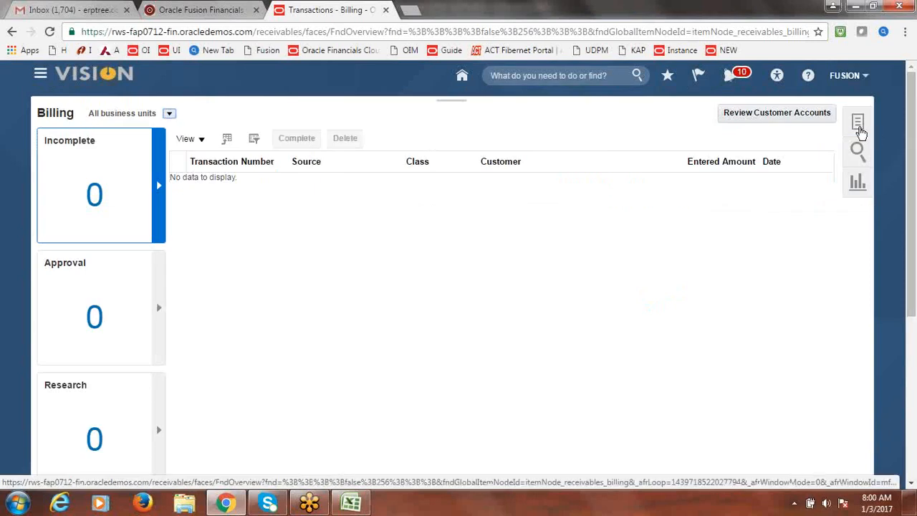
- Open Create Accounting from the Billing tasks and set both Transfer to General Ledger and Post in General Ledger to Yes
{"action": "left_click", "coordinate": [859, 127]}
{"action": "left_click_drag", "start_coordinate": [909, 117], "coordinate": [915, 174]}
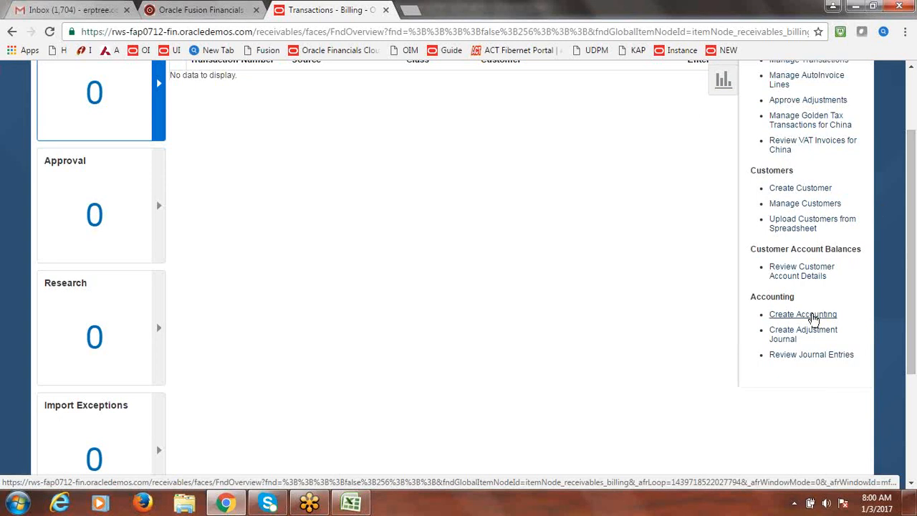
{"action": "left_click", "coordinate": [814, 319]}
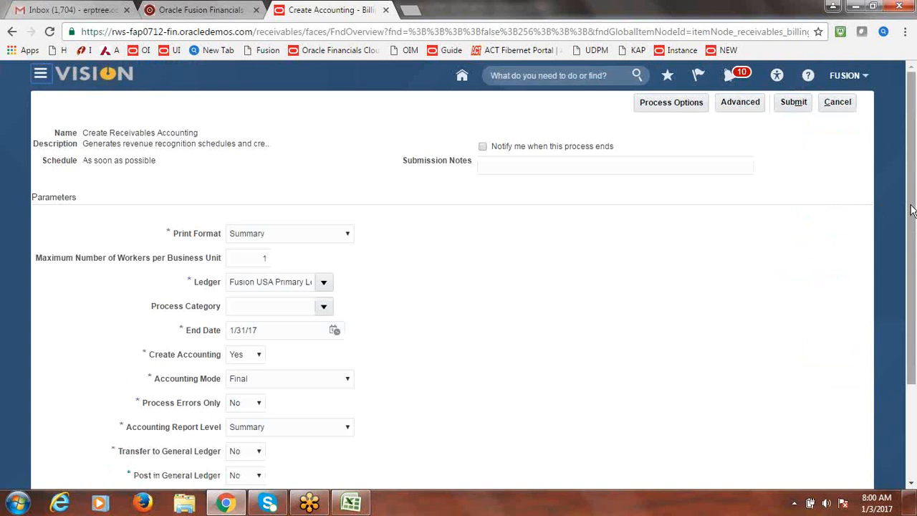
{"action": "left_click_drag", "start_coordinate": [910, 211], "coordinate": [914, 326]}
{"action": "left_click", "coordinate": [260, 325]}
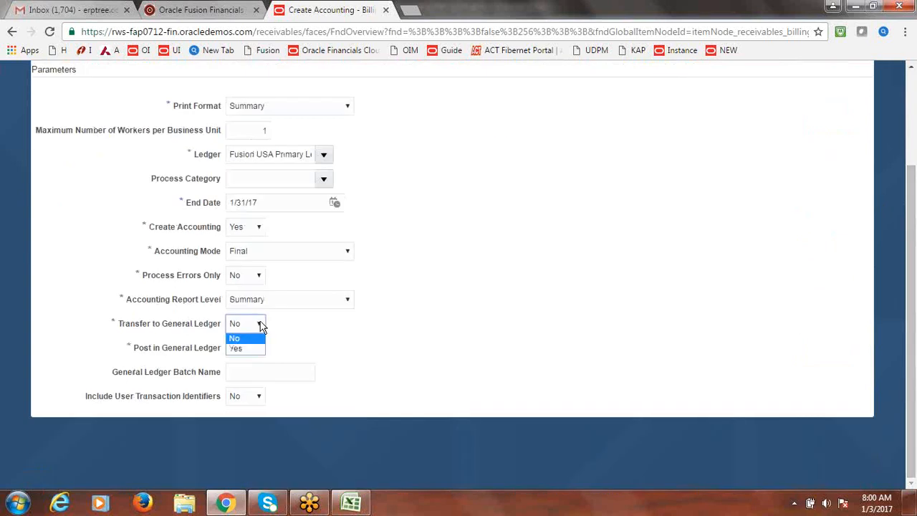
{"action": "left_click", "coordinate": [260, 350]}
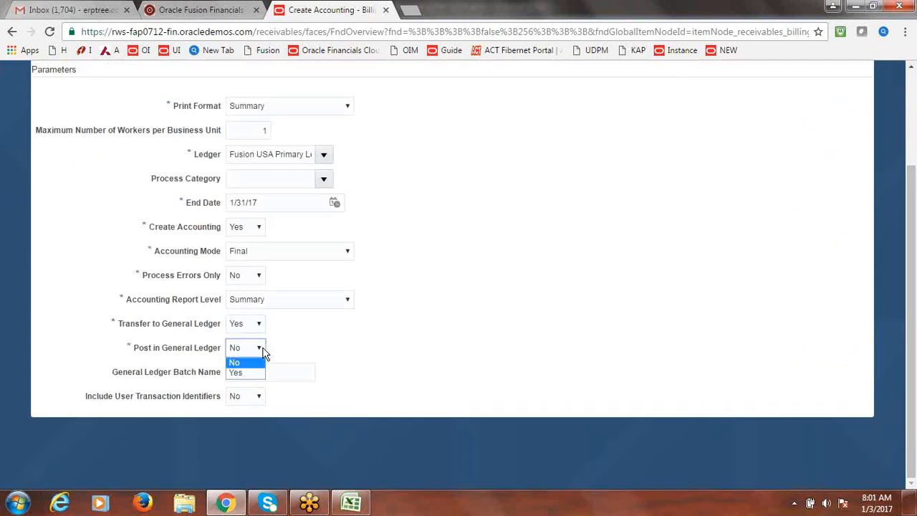
{"action": "left_click", "coordinate": [250, 374]}
- Submit the Create Receivables Accounting process, acknowledge the submission and leave the process parameters
{"action": "scroll", "coordinate": [860, 290], "scroll_direction": "up", "scroll_amount": 3}
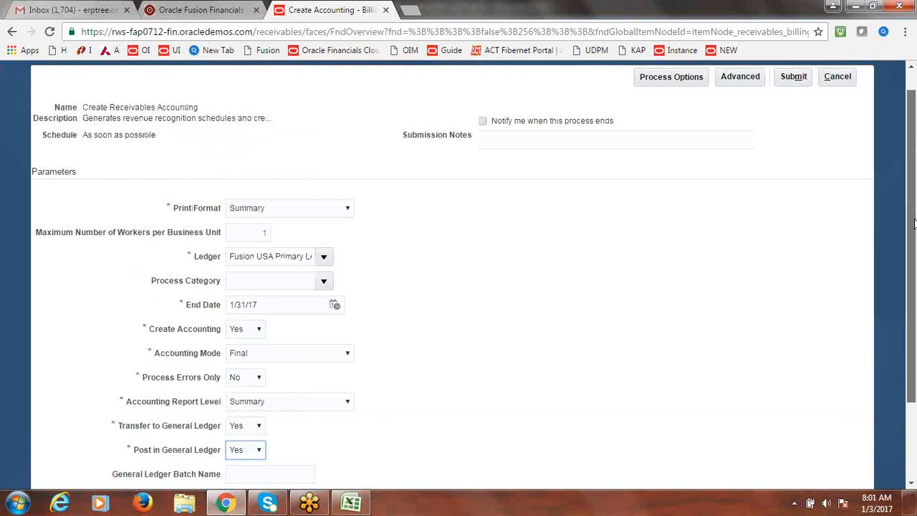
{"action": "left_click", "coordinate": [797, 103]}
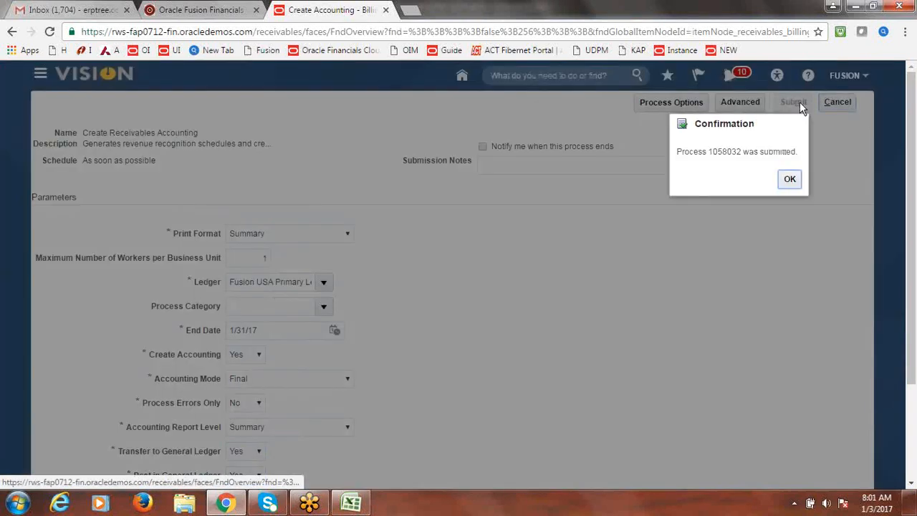
{"action": "left_click", "coordinate": [789, 180]}
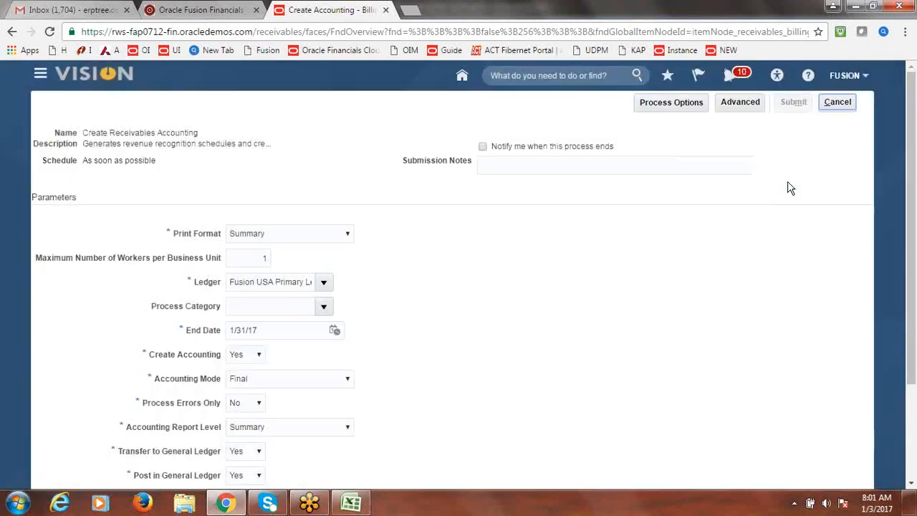
{"action": "left_click", "coordinate": [833, 105]}
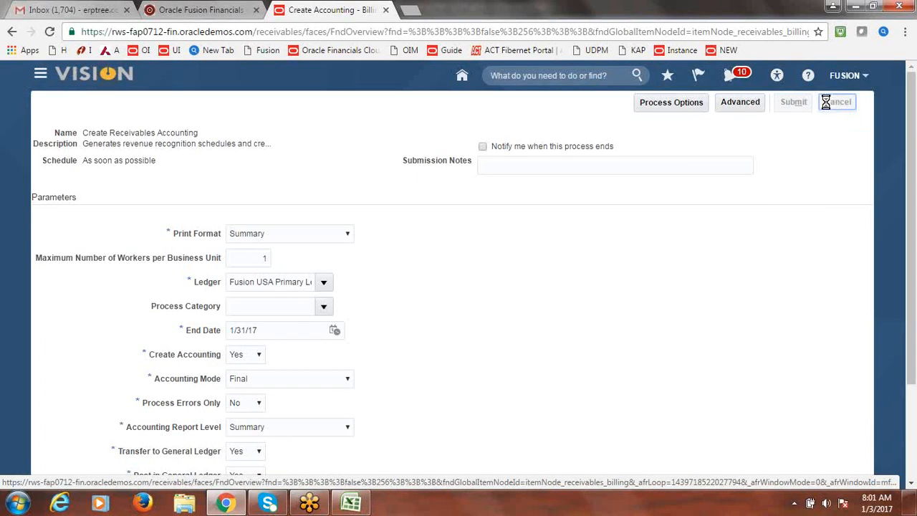
- Open Scheduled Processes and refresh the list repeatedly to follow the status of Create Receivables Accounting and its accounting, posting and report subprocesses
{"action": "left_click", "coordinate": [40, 74]}
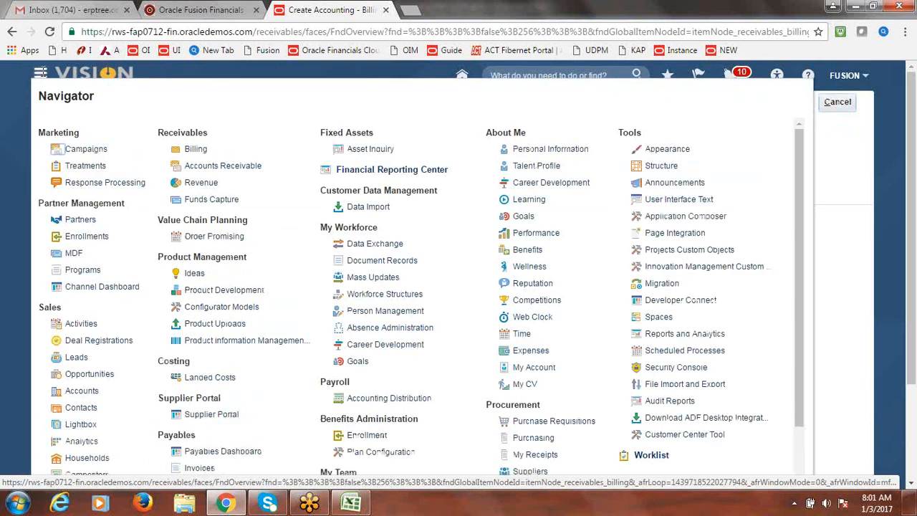
{"action": "left_click", "coordinate": [688, 351]}
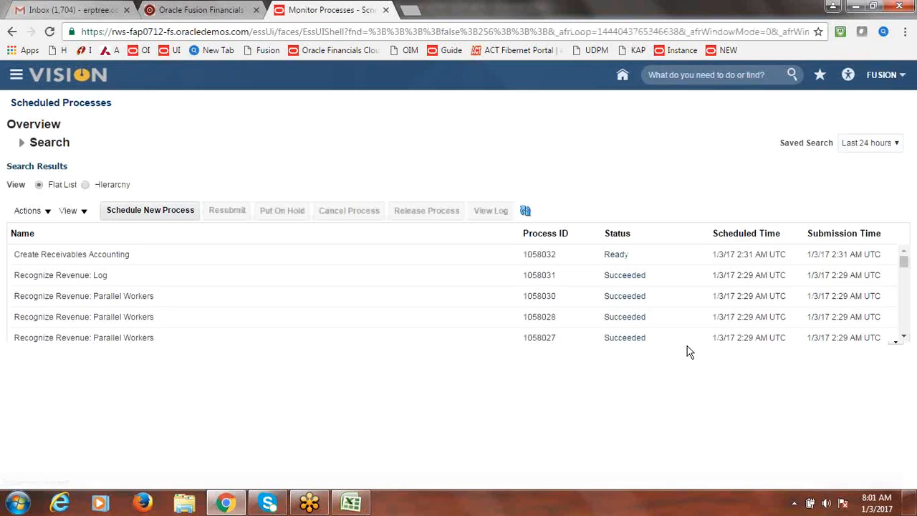
{"action": "left_click", "coordinate": [526, 212]}
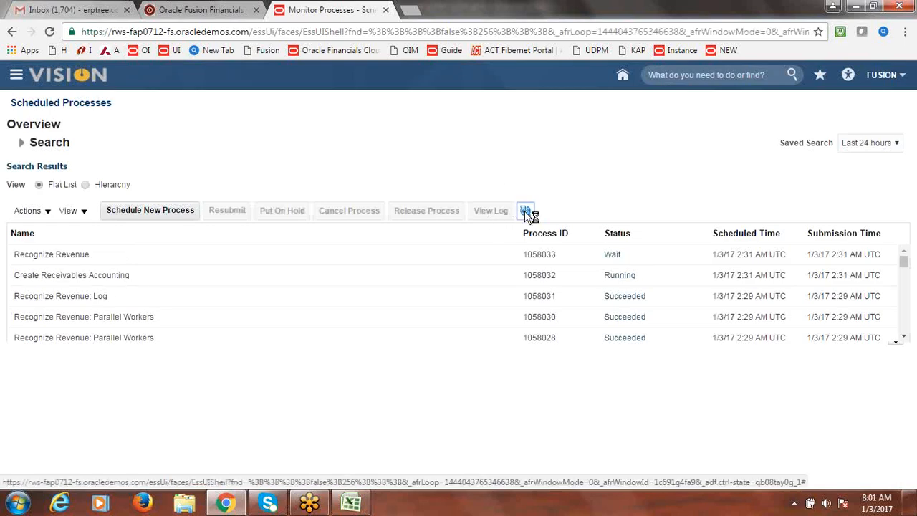
{"action": "left_click", "coordinate": [527, 213]}
{"action": "left_click", "coordinate": [526, 211]}
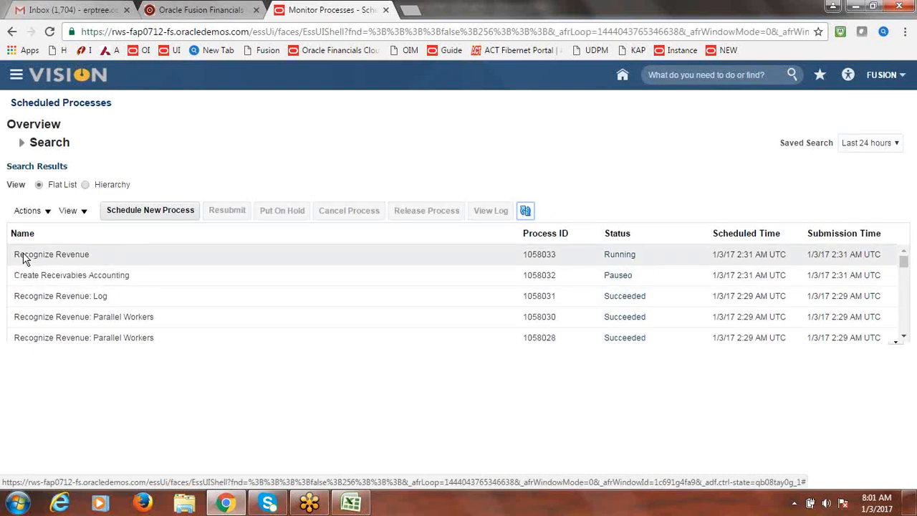
{"action": "left_click", "coordinate": [524, 211]}
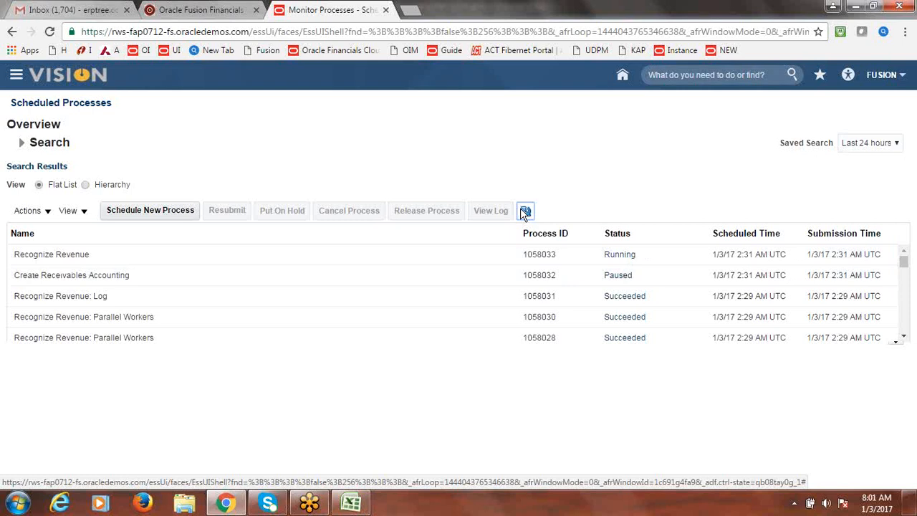
{"action": "left_click", "coordinate": [526, 212]}
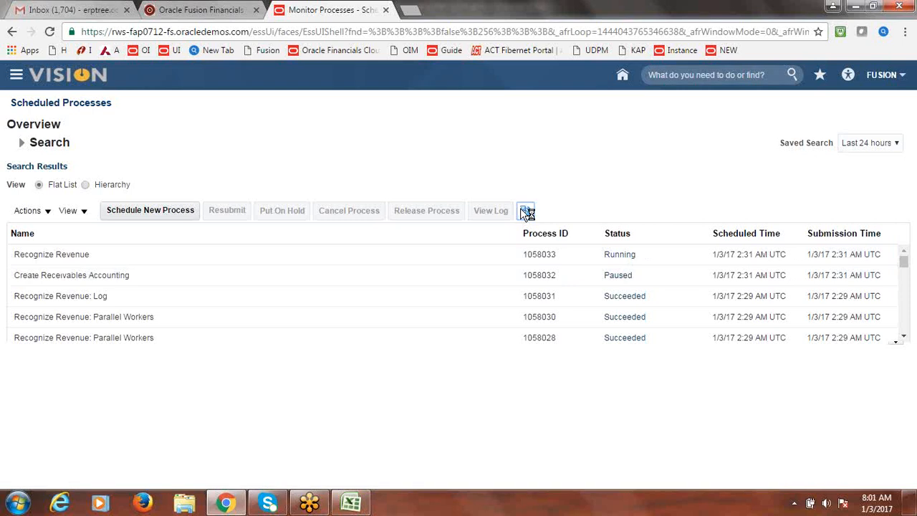
{"action": "left_click", "coordinate": [525, 211]}
{"action": "left_click", "coordinate": [525, 212]}
{"action": "left_click", "coordinate": [525, 212]}
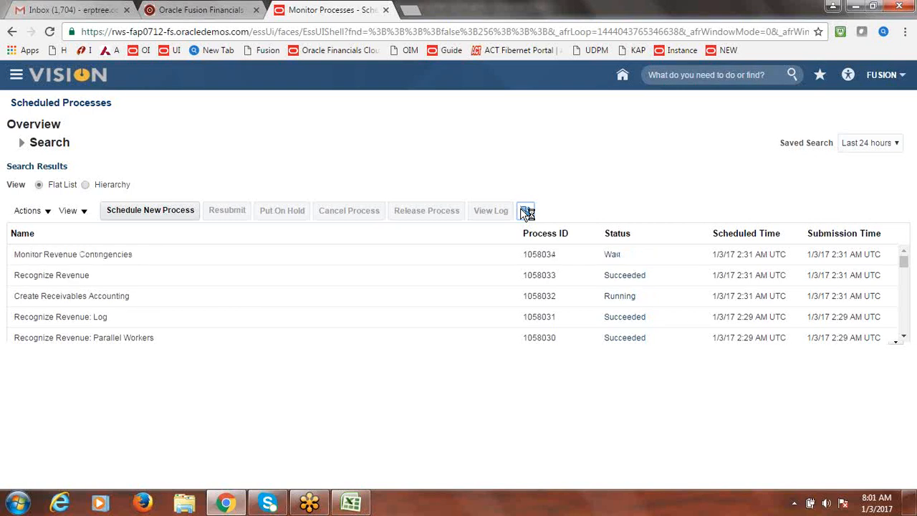
{"action": "left_click", "coordinate": [525, 211]}
{"action": "left_click", "coordinate": [525, 211]}
{"action": "left_click", "coordinate": [525, 212]}
{"action": "left_click", "coordinate": [525, 211]}
{"action": "left_click", "coordinate": [525, 212]}
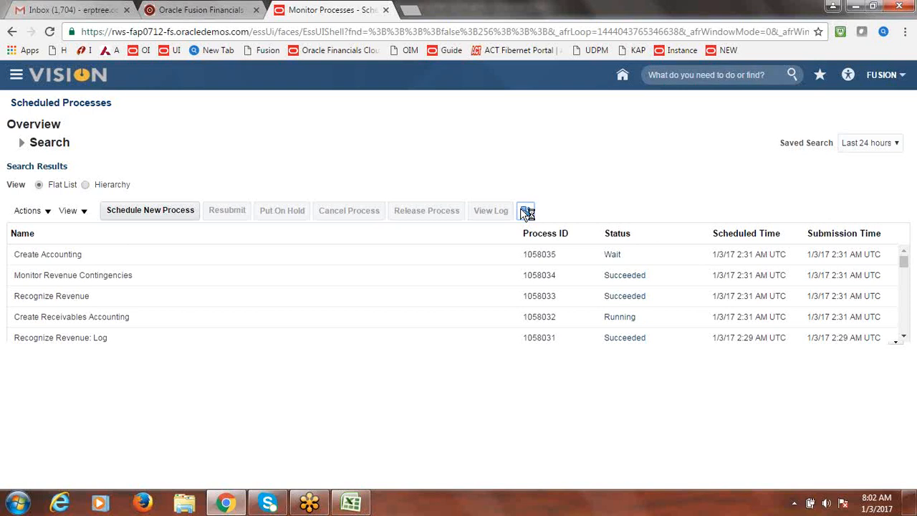
{"action": "left_click", "coordinate": [526, 211]}
{"action": "left_click", "coordinate": [525, 211]}
{"action": "left_click", "coordinate": [525, 211]}
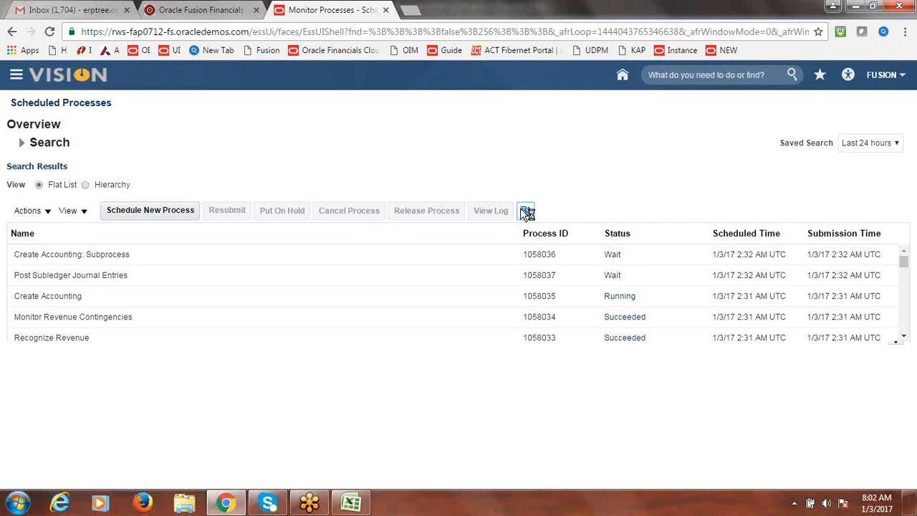
{"action": "left_click", "coordinate": [526, 212]}
{"action": "left_click", "coordinate": [527, 212]}
{"action": "left_click", "coordinate": [527, 212]}
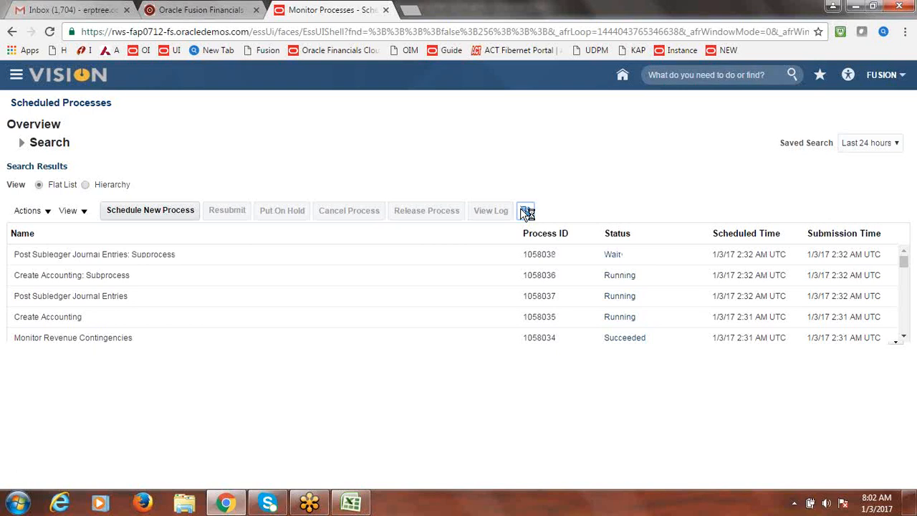
{"action": "left_click", "coordinate": [526, 212]}
{"action": "left_click", "coordinate": [522, 209]}
{"action": "left_click", "coordinate": [526, 210]}
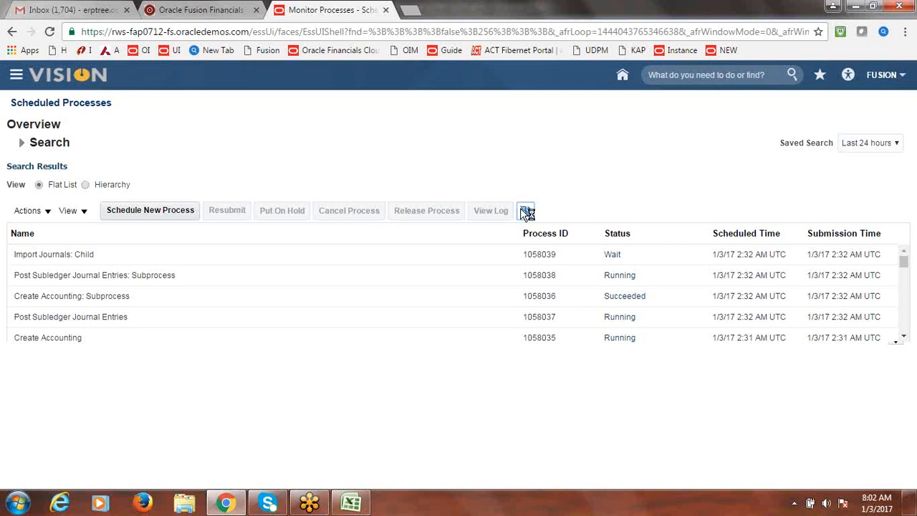
{"action": "left_click", "coordinate": [521, 207]}
{"action": "left_click", "coordinate": [521, 208]}
{"action": "left_click", "coordinate": [525, 211]}
{"action": "left_click", "coordinate": [526, 211]}
{"action": "left_click", "coordinate": [525, 212]}
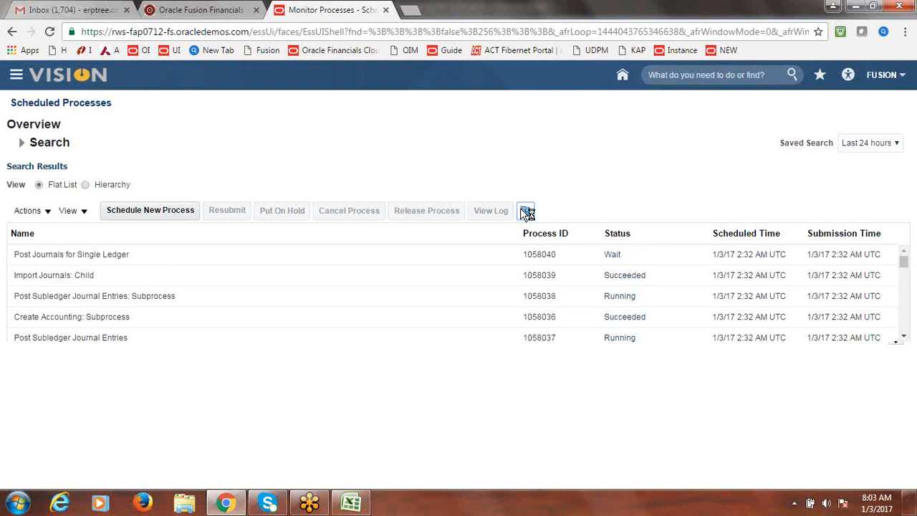
{"action": "left_click", "coordinate": [526, 211]}
{"action": "left_click", "coordinate": [525, 211]}
{"action": "left_click", "coordinate": [526, 211]}
{"action": "left_click", "coordinate": [525, 211]}
{"action": "left_click", "coordinate": [525, 211]}
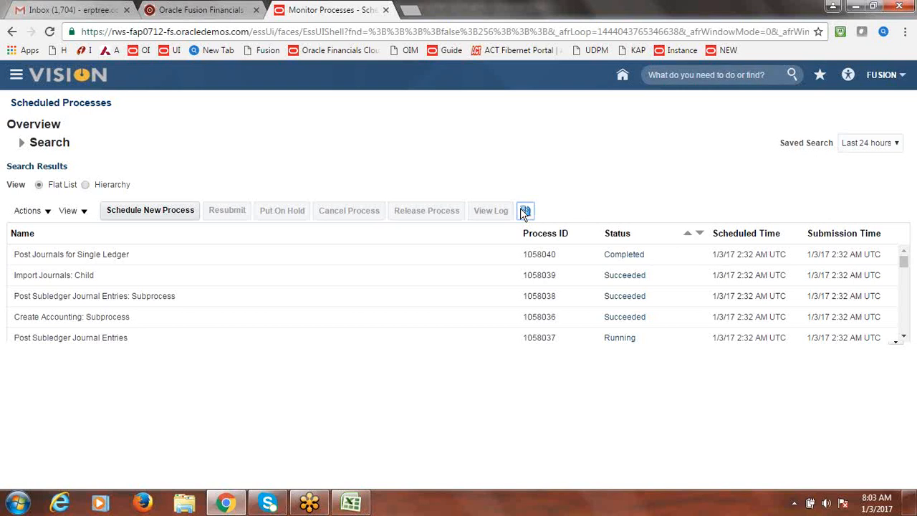
{"action": "left_click", "coordinate": [905, 338]}
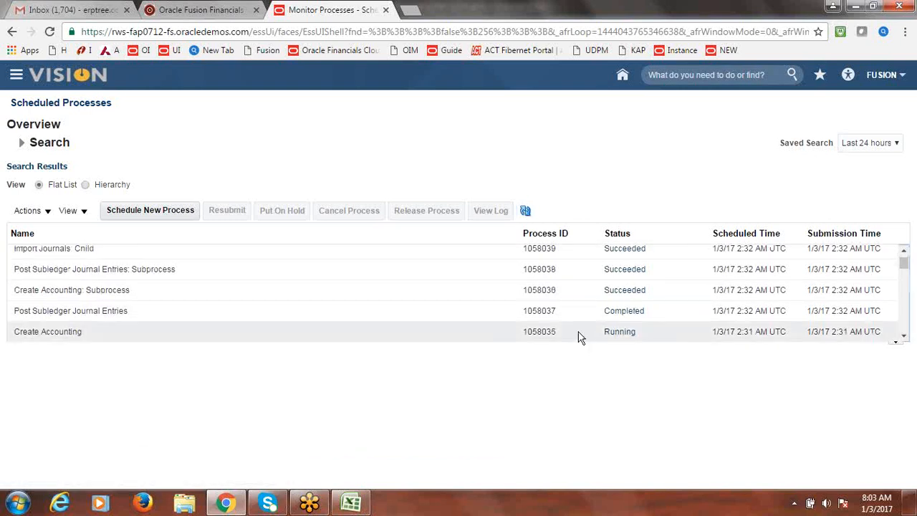
{"action": "left_click", "coordinate": [526, 213]}
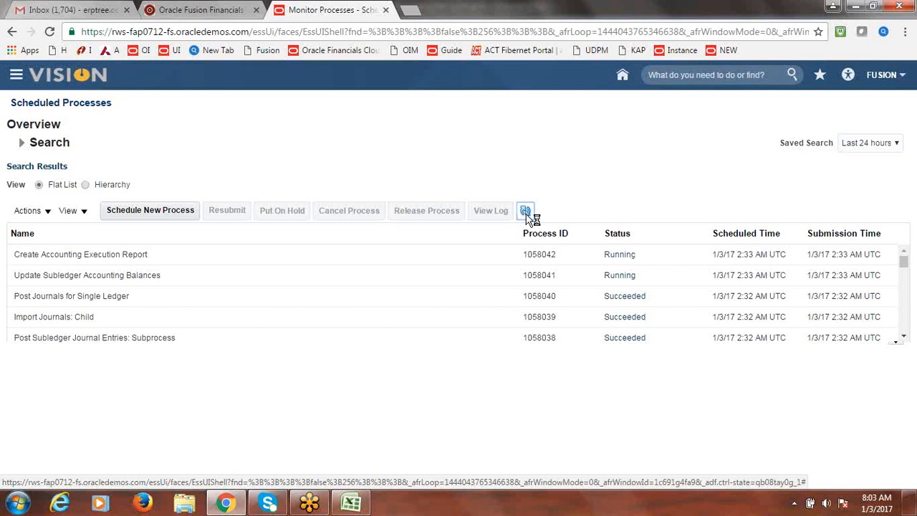
{"action": "left_click", "coordinate": [526, 212]}
{"action": "left_click", "coordinate": [526, 212]}
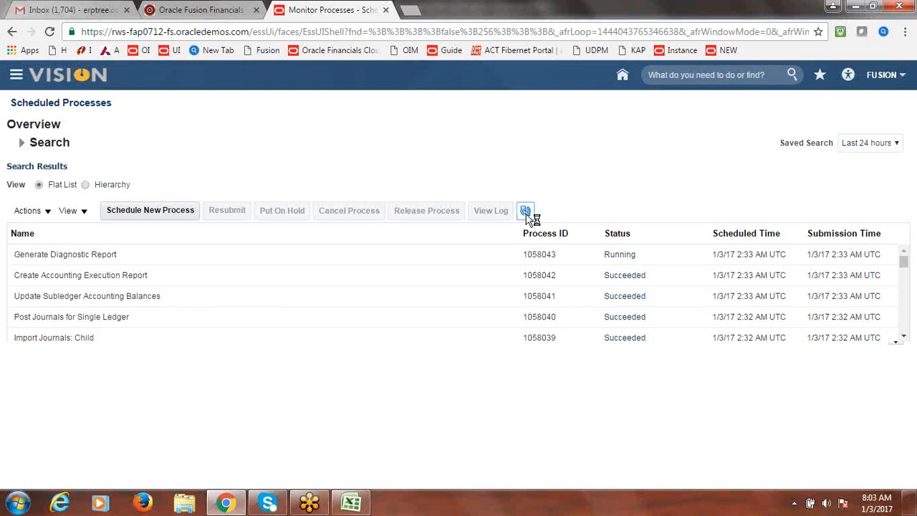
{"action": "left_click", "coordinate": [527, 214]}
{"action": "left_click_drag", "start_coordinate": [904, 261], "coordinate": [906, 275]}
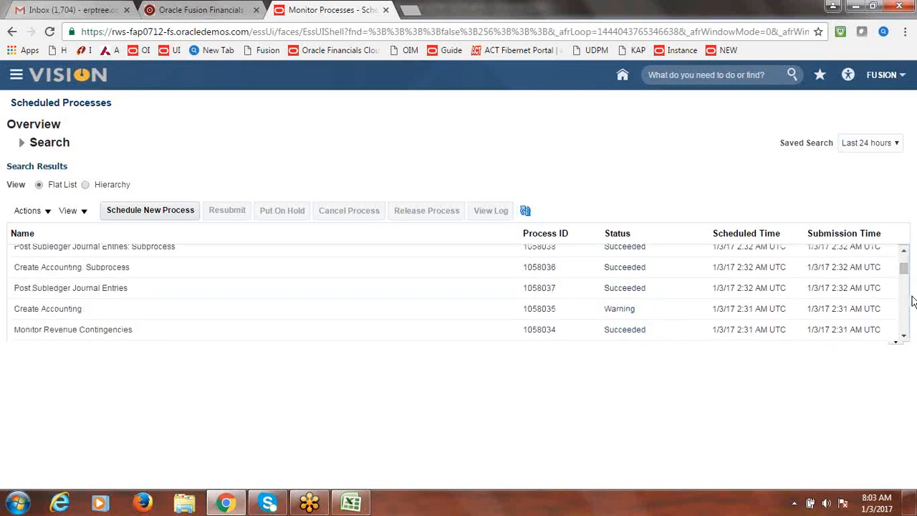
{"action": "left_click_drag", "start_coordinate": [905, 269], "coordinate": [905, 269]}
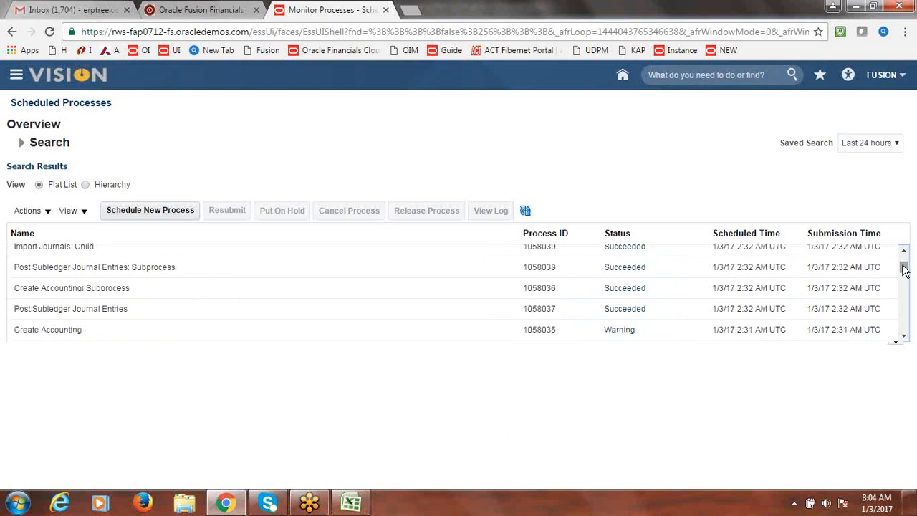
{"action": "left_click", "coordinate": [526, 213]}
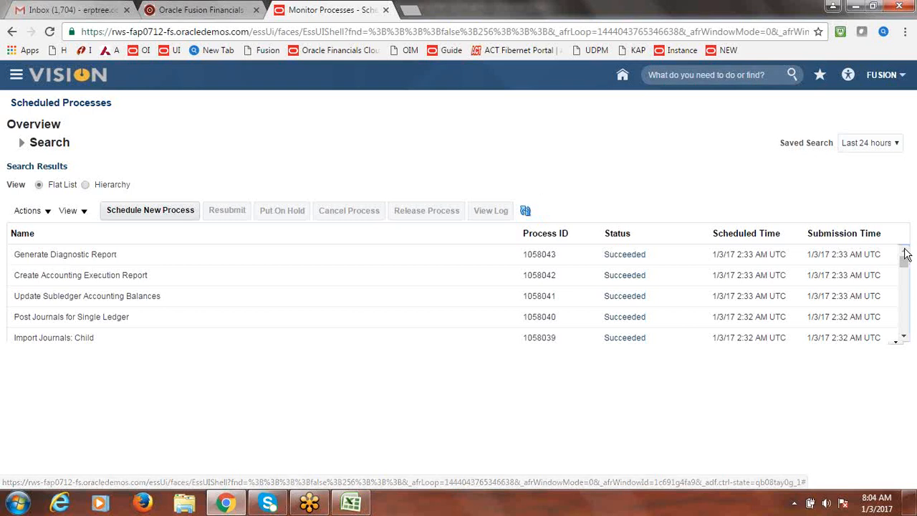
{"action": "left_click", "coordinate": [527, 211]}
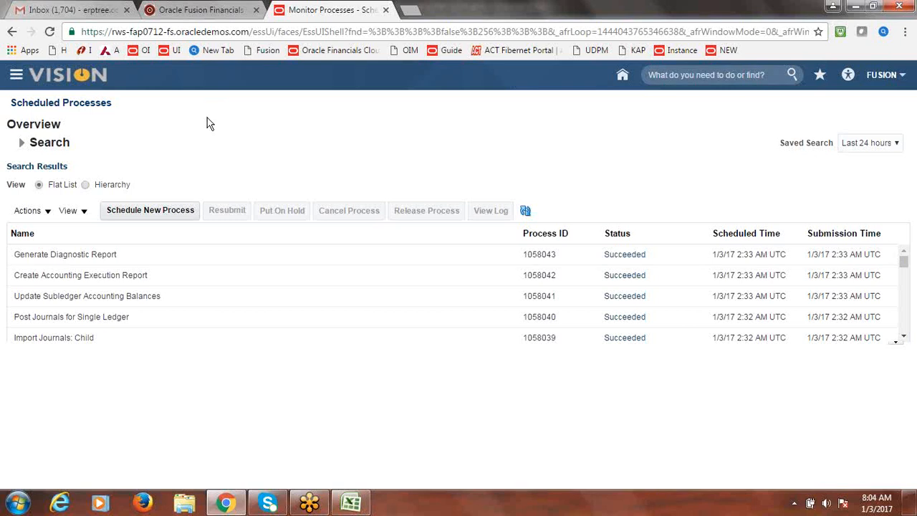
- Return to Billing, search the managed transactions of Fusion US Business Unit for transaction number 41 and open that invoice
{"action": "left_click", "coordinate": [16, 74]}
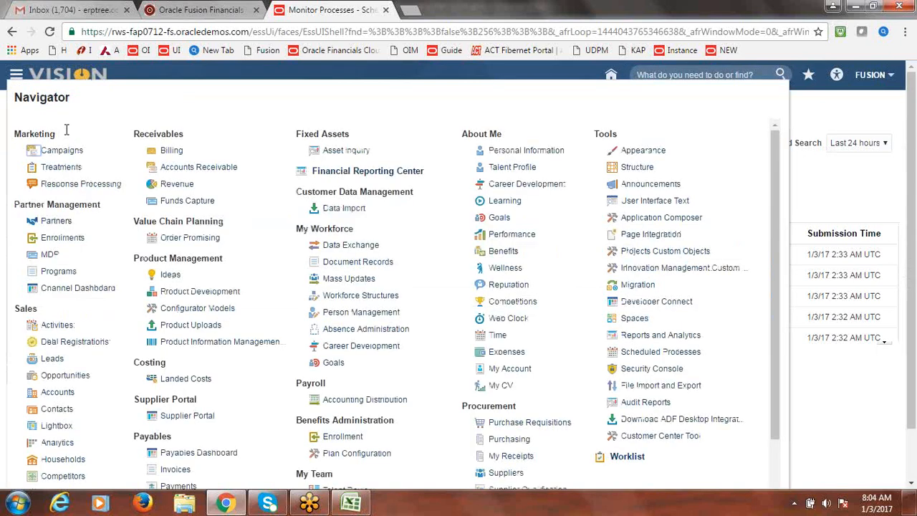
{"action": "left_click", "coordinate": [371, 237]}
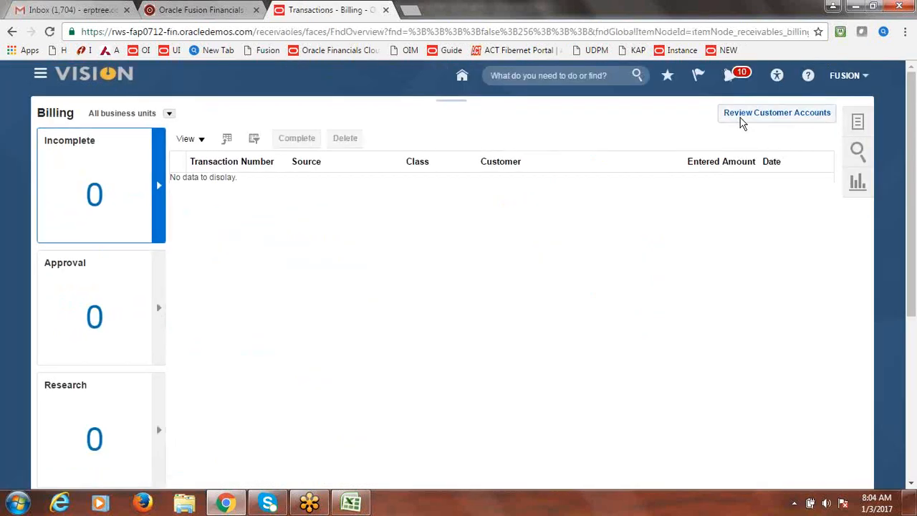
{"action": "left_click", "coordinate": [859, 123]}
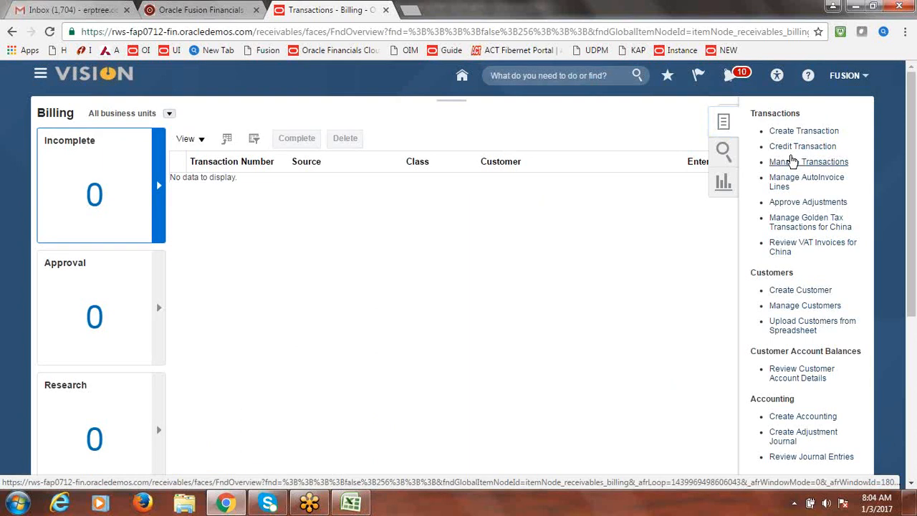
{"action": "left_click", "coordinate": [792, 161]}
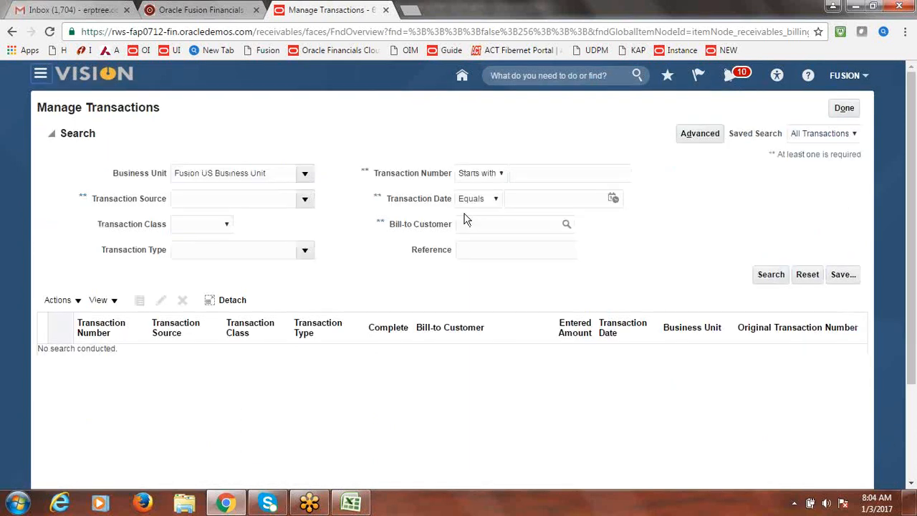
{"action": "left_click", "coordinate": [557, 175]}
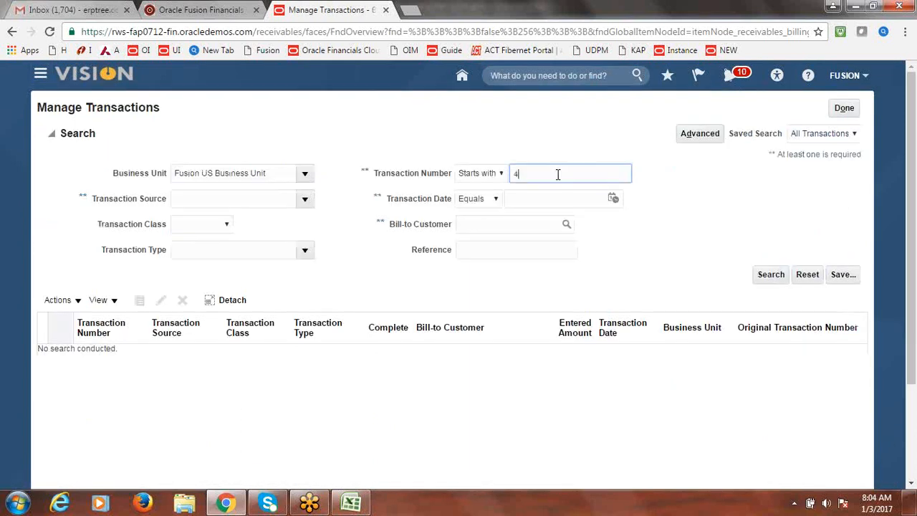
{"action": "left_click", "coordinate": [771, 274]}
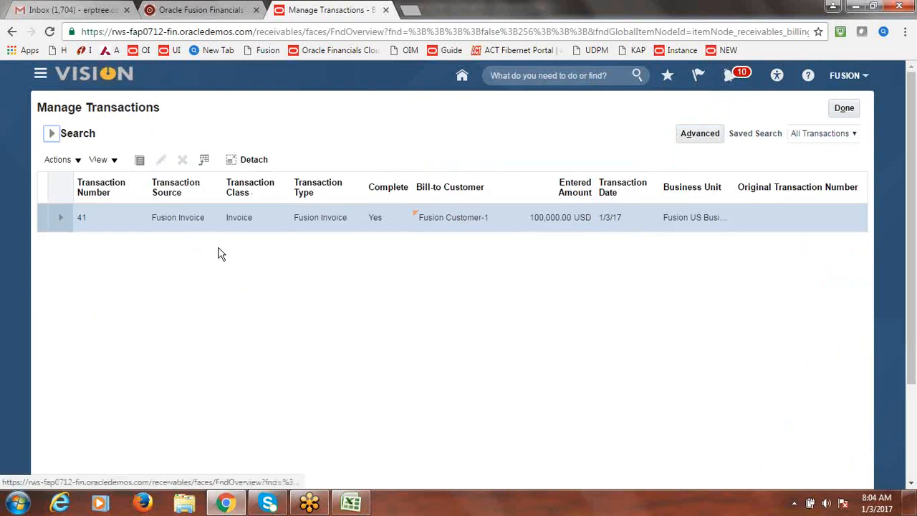
{"action": "left_click", "coordinate": [81, 220]}
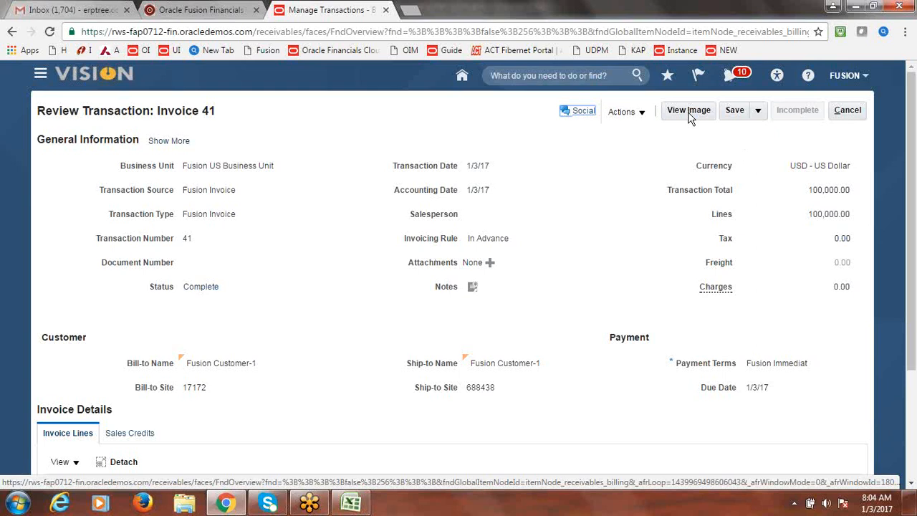
- View the accounting lines of invoice 41, checking the debit and credit accounts, and close them
{"action": "left_click", "coordinate": [642, 112]}
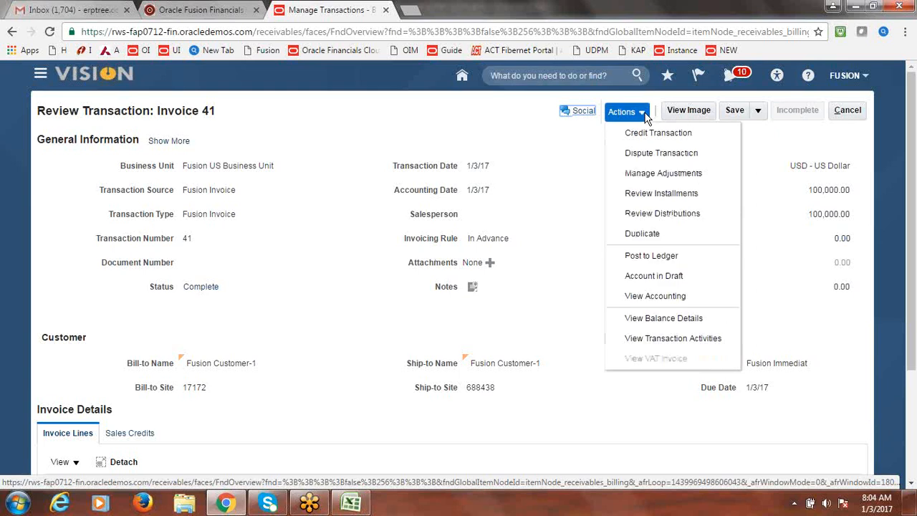
{"action": "left_click", "coordinate": [674, 302]}
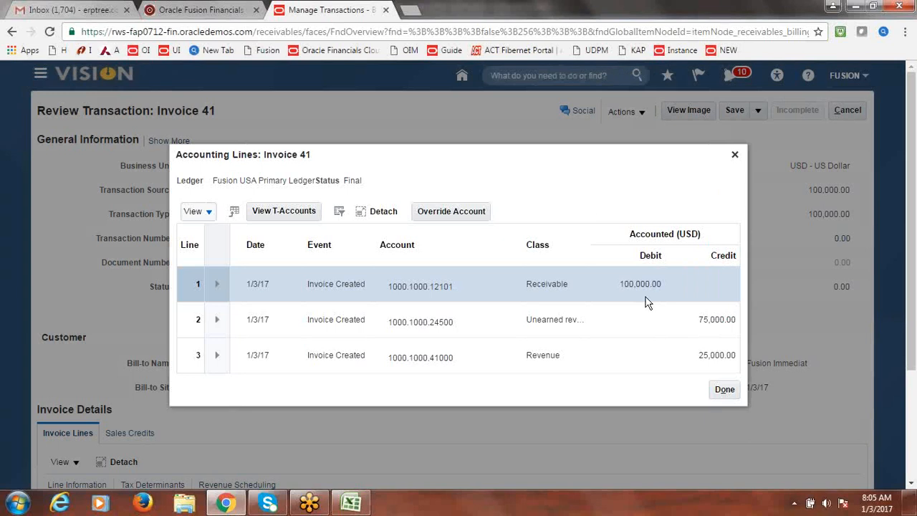
{"action": "left_click", "coordinate": [736, 156]}
- Review the distributions of invoice 41, accepting the save warning, and look through all receivable, revenue and unearned revenue lines
{"action": "left_click", "coordinate": [639, 112]}
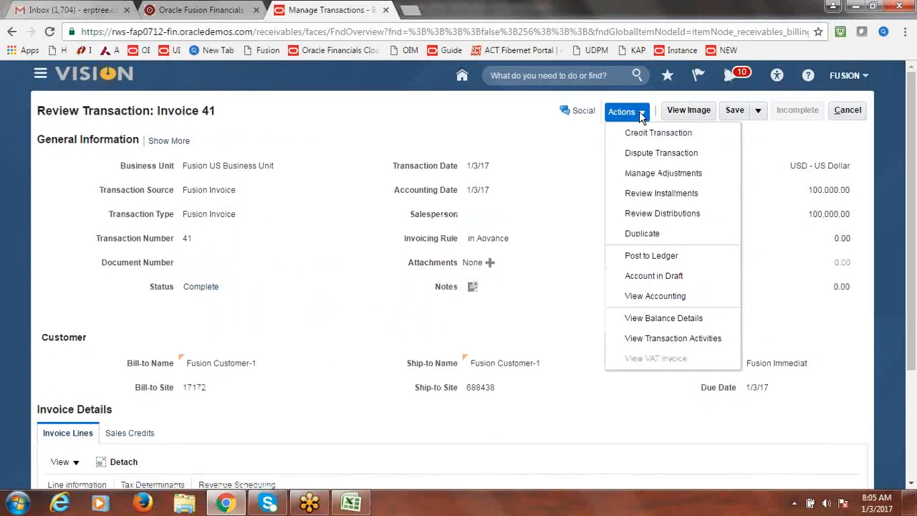
{"action": "left_click", "coordinate": [659, 214]}
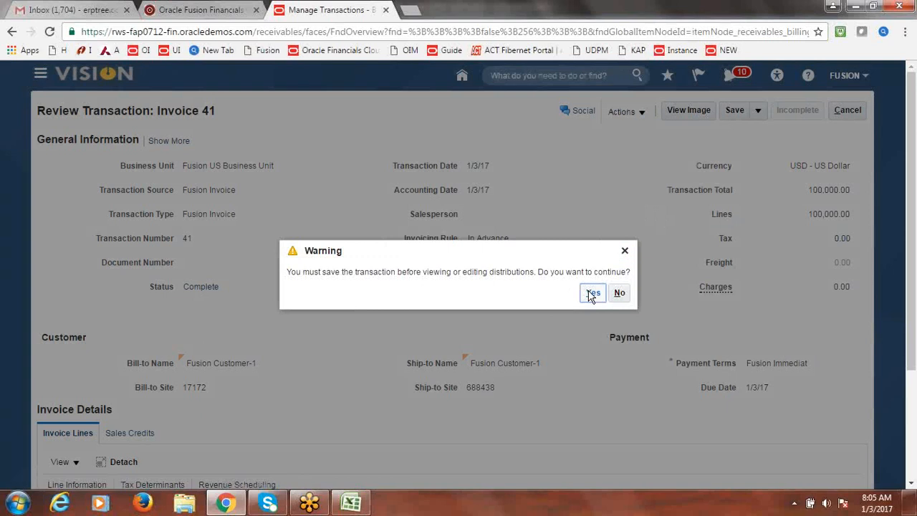
{"action": "left_click", "coordinate": [592, 293]}
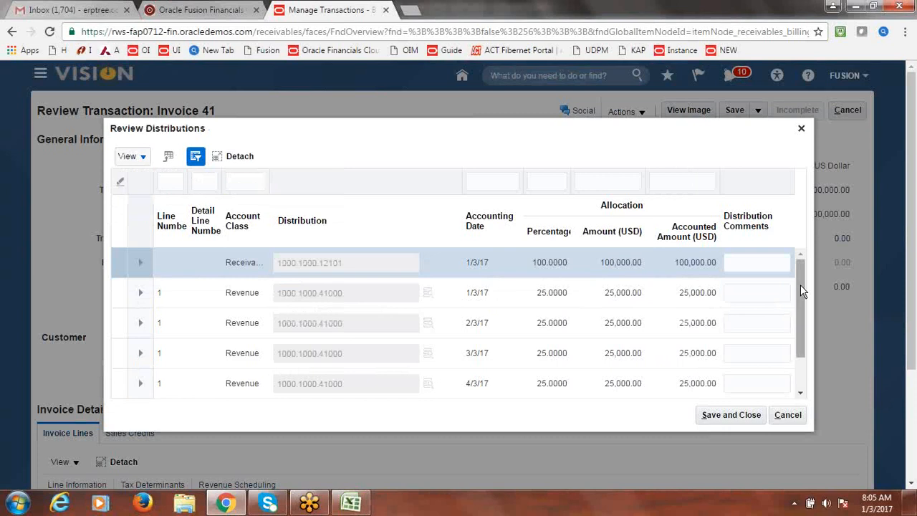
{"action": "left_click_drag", "start_coordinate": [801, 285], "coordinate": [802, 318]}
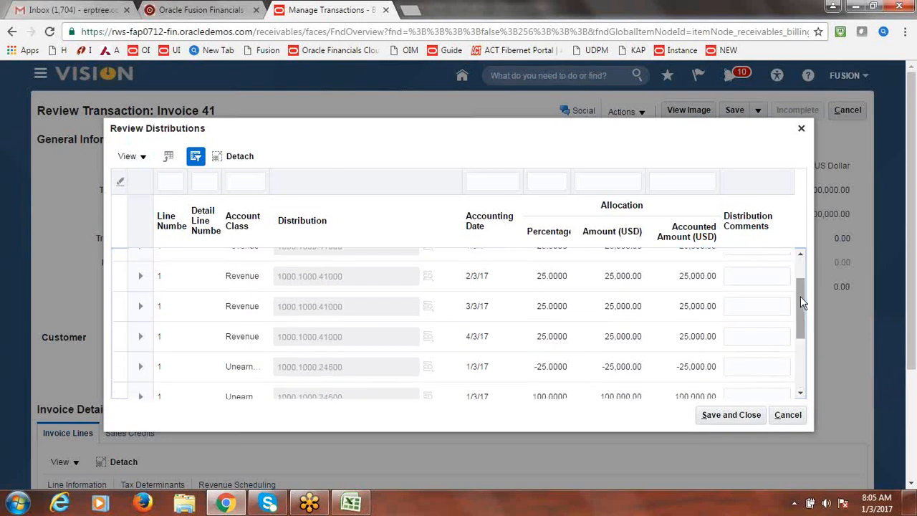
{"action": "left_click_drag", "start_coordinate": [801, 307], "coordinate": [801, 351]}
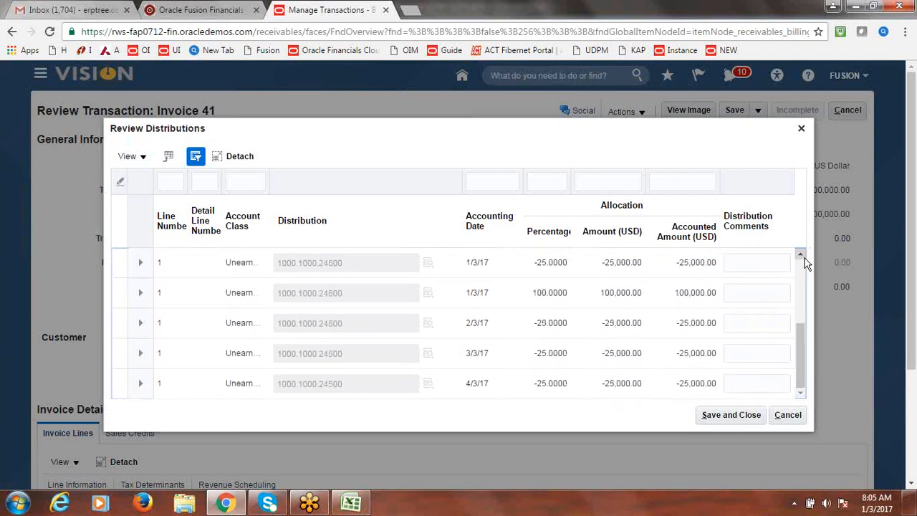
{"action": "left_click_drag", "start_coordinate": [803, 352], "coordinate": [796, 280]}
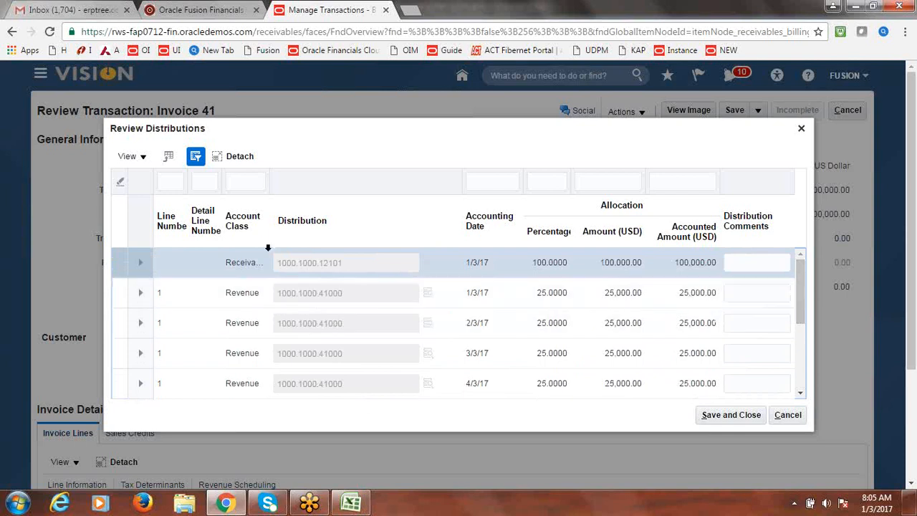
- Widen the Account Class and Accounting Date columns, examine the unearned revenue distributions by date, and cancel out of the distributions
{"action": "left_click_drag", "start_coordinate": [271, 188], "coordinate": [383, 187]}
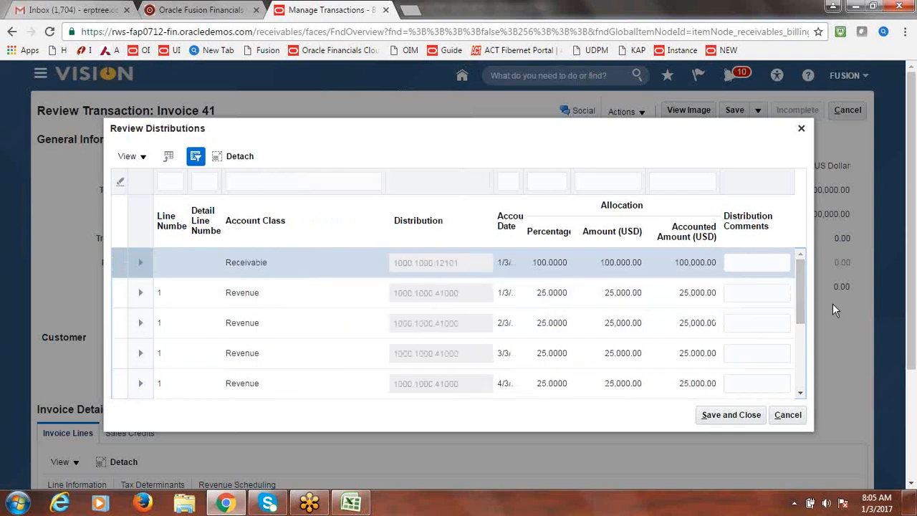
{"action": "left_click_drag", "start_coordinate": [800, 300], "coordinate": [816, 361]}
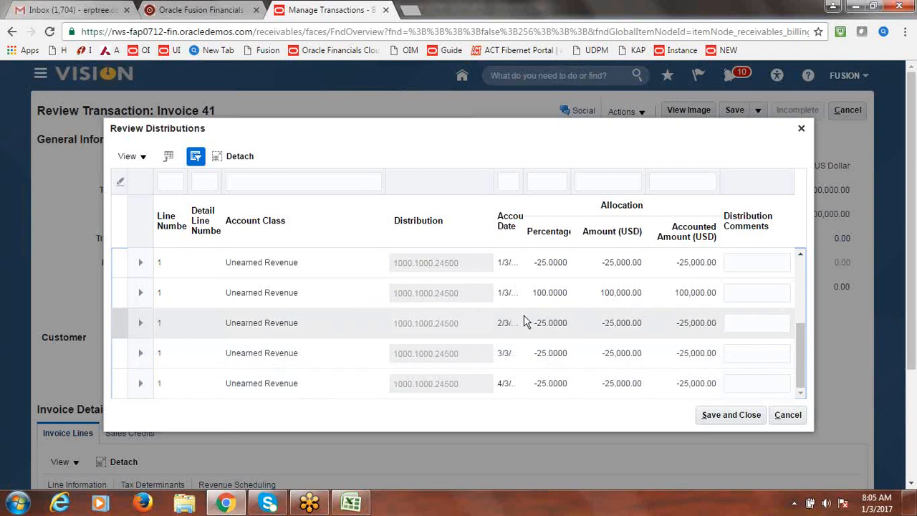
{"action": "left_click_drag", "start_coordinate": [521, 181], "coordinate": [582, 180]}
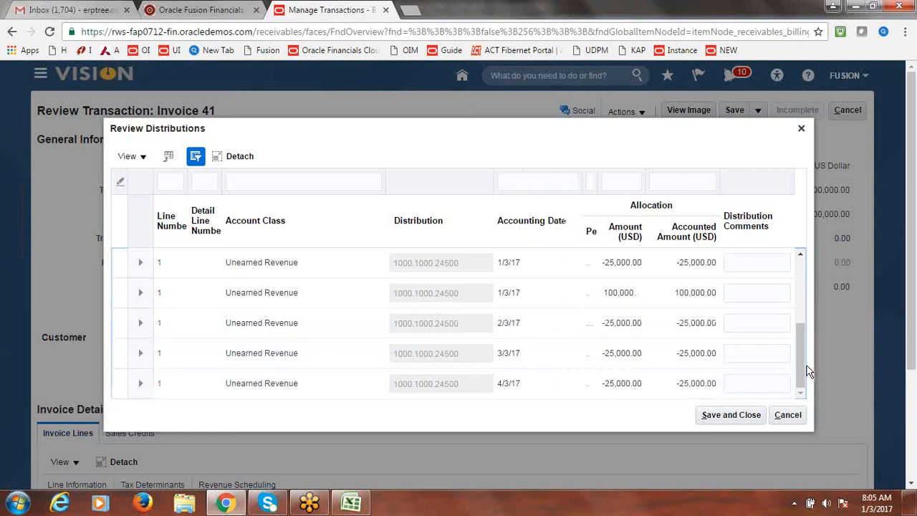
{"action": "left_click_drag", "start_coordinate": [798, 361], "coordinate": [797, 346]}
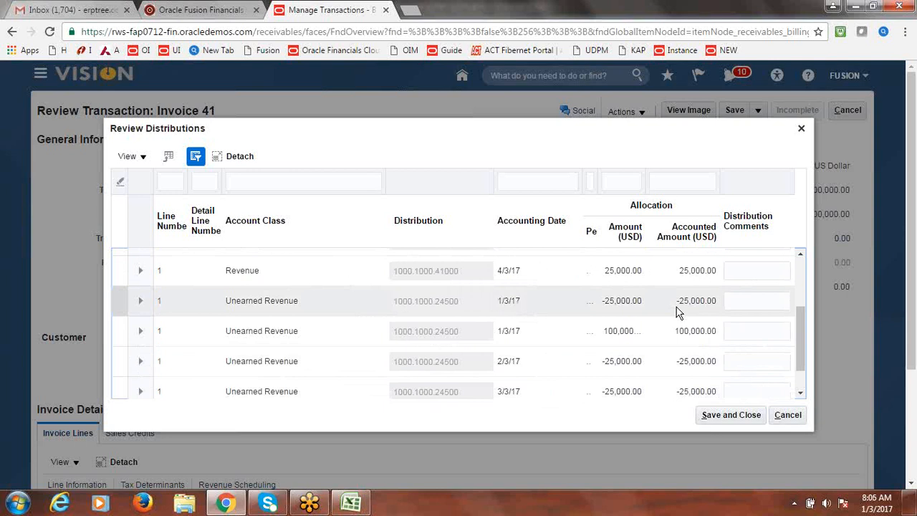
{"action": "left_click_drag", "start_coordinate": [801, 332], "coordinate": [808, 372]}
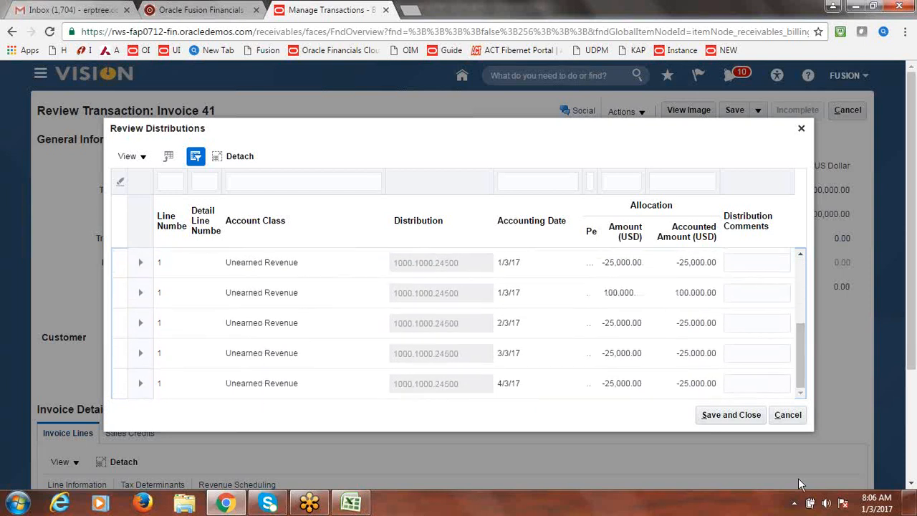
{"action": "left_click", "coordinate": [789, 422]}
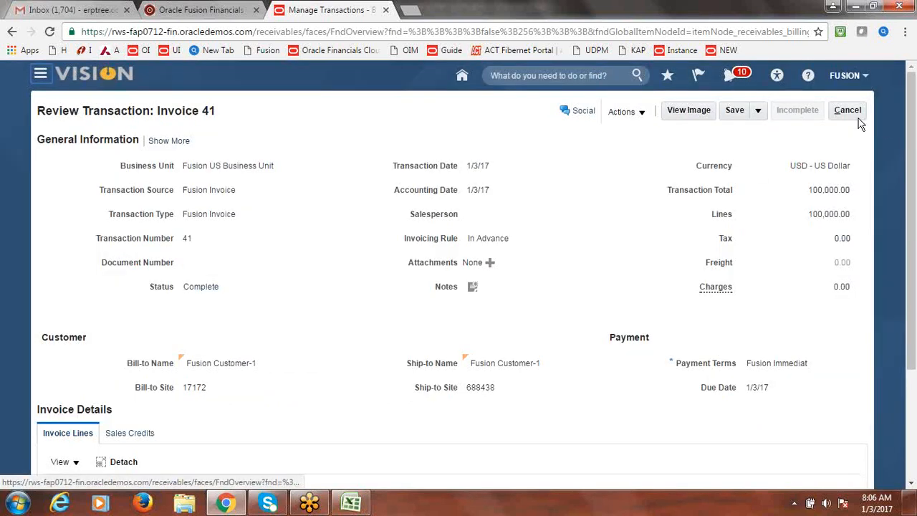
- Leave invoice 41 without saving changes and finish managing transactions
{"action": "left_click", "coordinate": [858, 119]}
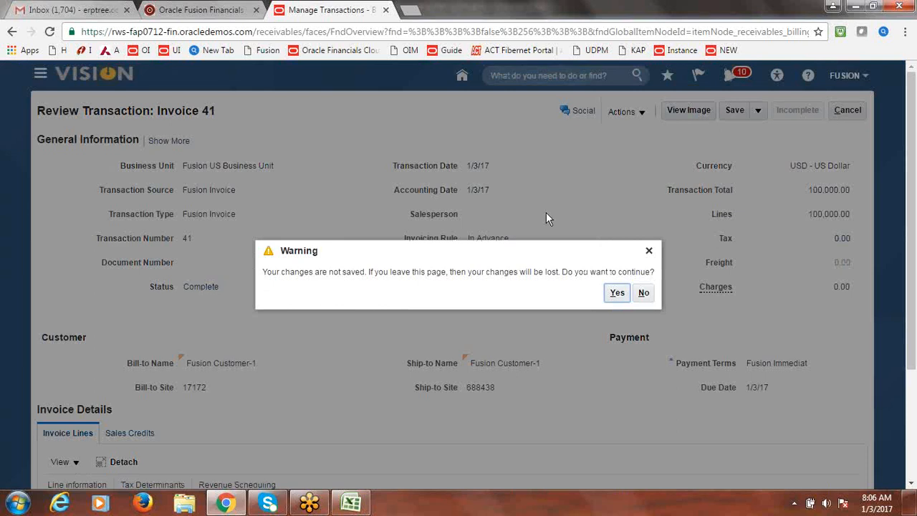
{"action": "left_click", "coordinate": [619, 295]}
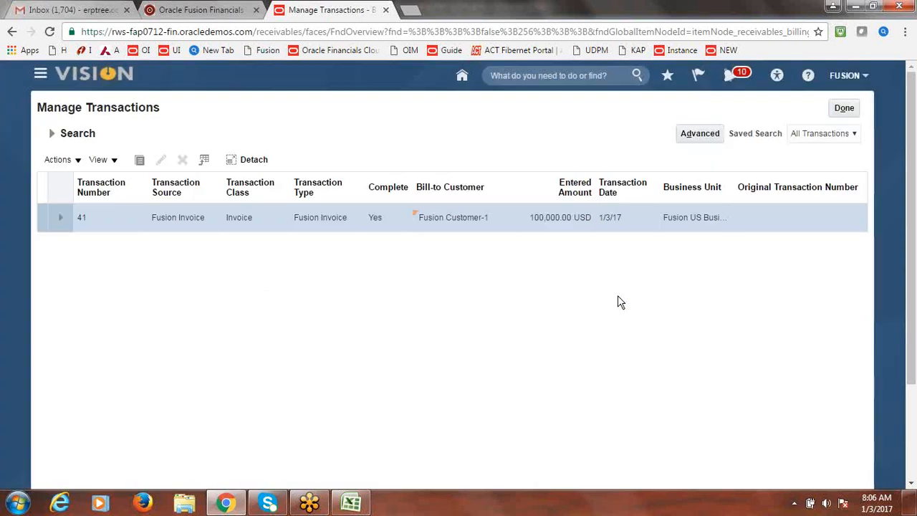
{"action": "left_click", "coordinate": [844, 109]}
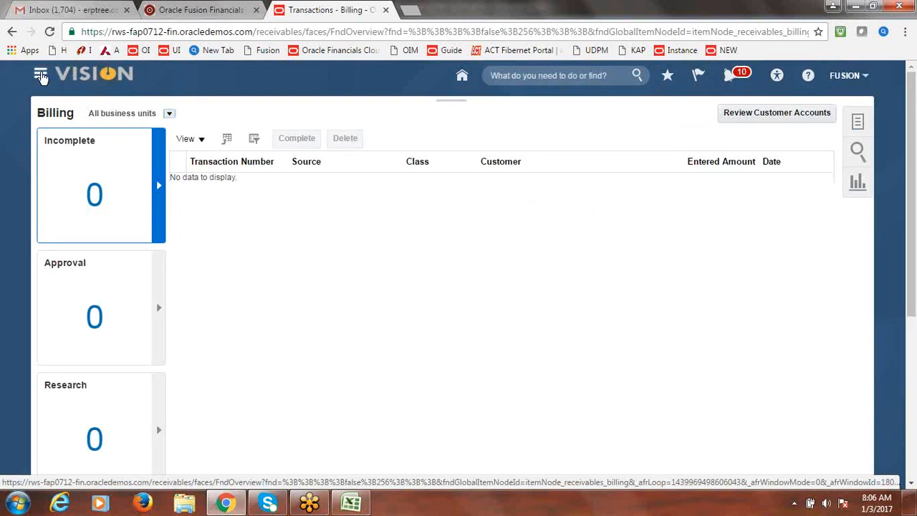
- Open the Revenue work area under Receivables and look over its available tasks
{"action": "left_click", "coordinate": [40, 74]}
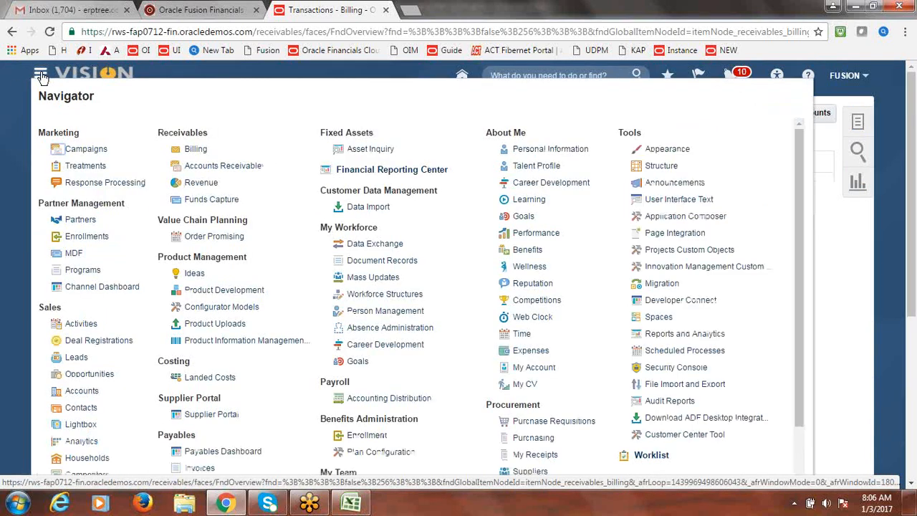
{"action": "left_click", "coordinate": [201, 185]}
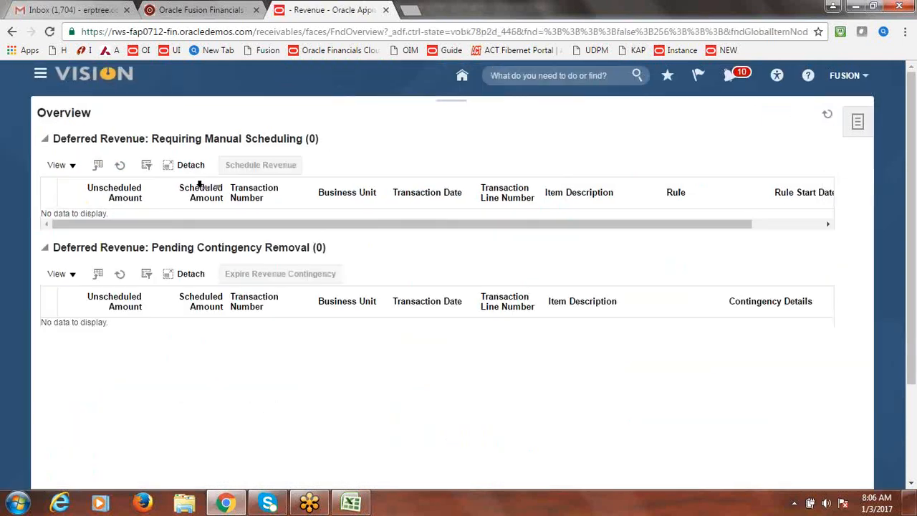
{"action": "left_click", "coordinate": [860, 125]}
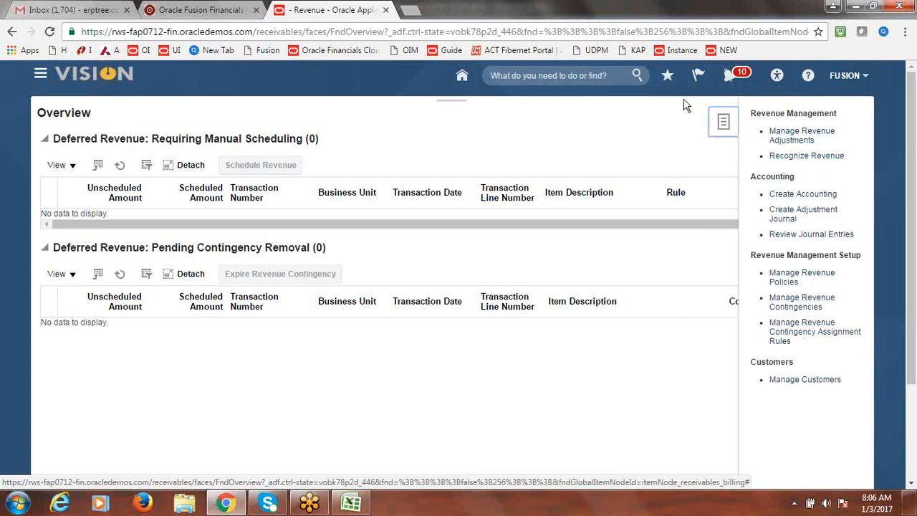
{"action": "left_click", "coordinate": [583, 116]}
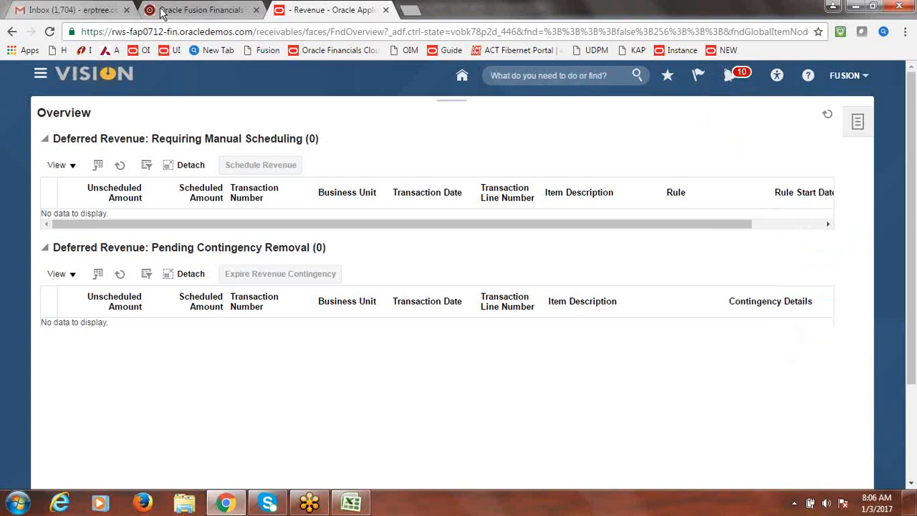
- Switch to the Class Discussion Notes workbook in Excel and mark Revenue Recognization Configuration & Process as Done in B41
{"action": "left_click", "coordinate": [202, 11]}
{"action": "left_click", "coordinate": [352, 503]}
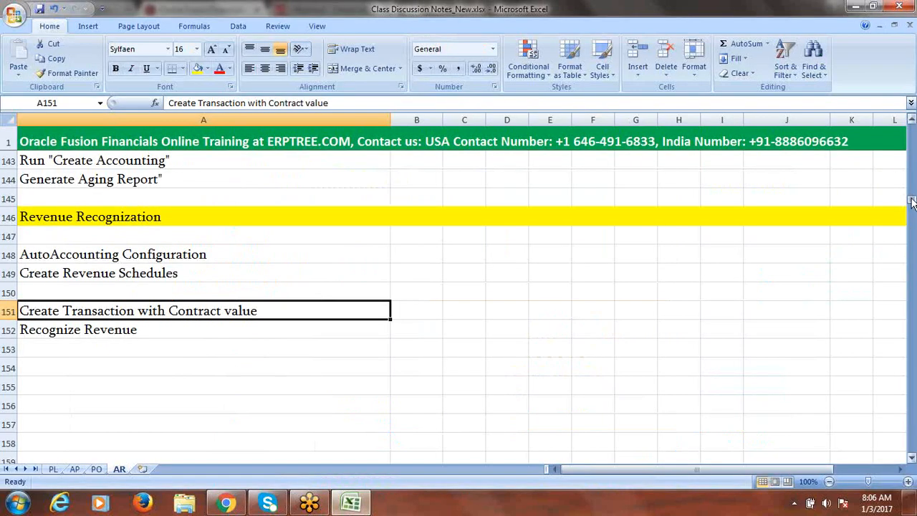
{"action": "left_click_drag", "start_coordinate": [912, 203], "coordinate": [885, 147]}
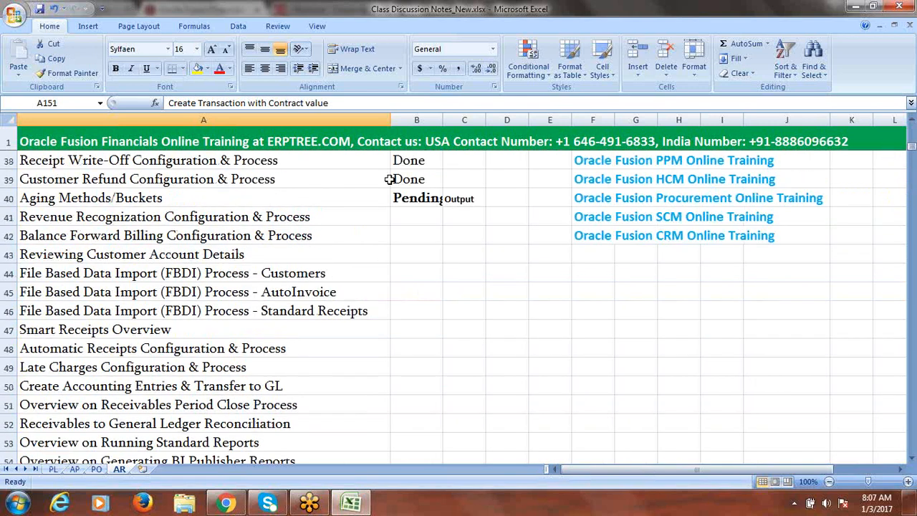
{"action": "left_click", "coordinate": [294, 220]}
{"action": "key", "text": "Tab"}
{"action": "type", "text": "d"}
{"action": "key", "text": "Return"}
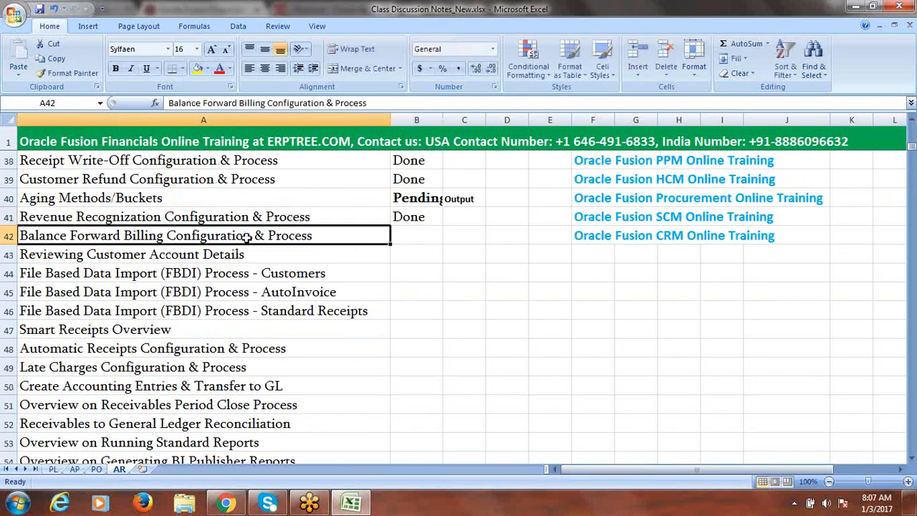
- Copy the topic Balance Forward Billing Configuration & Process from A42 into A154, below the Revenue Recognization notes
{"action": "key", "text": "ctrl+c"}
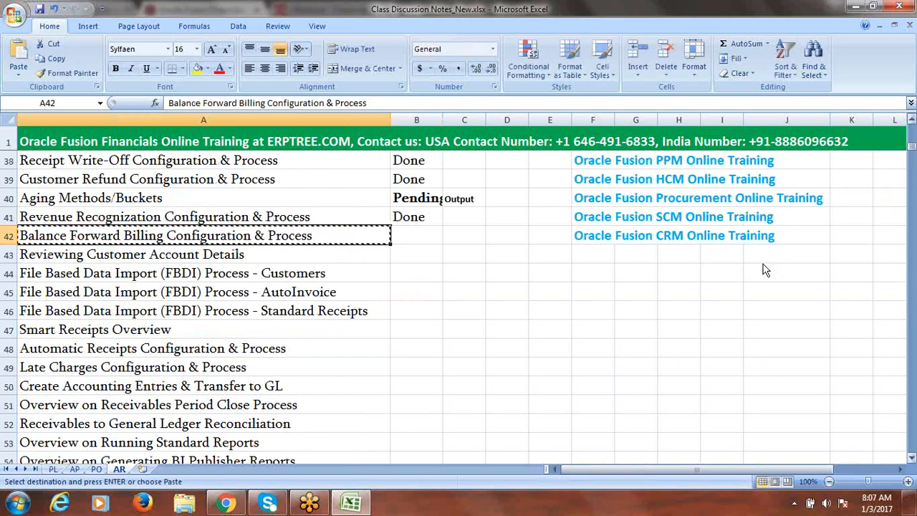
{"action": "left_click_drag", "start_coordinate": [912, 151], "coordinate": [913, 199]}
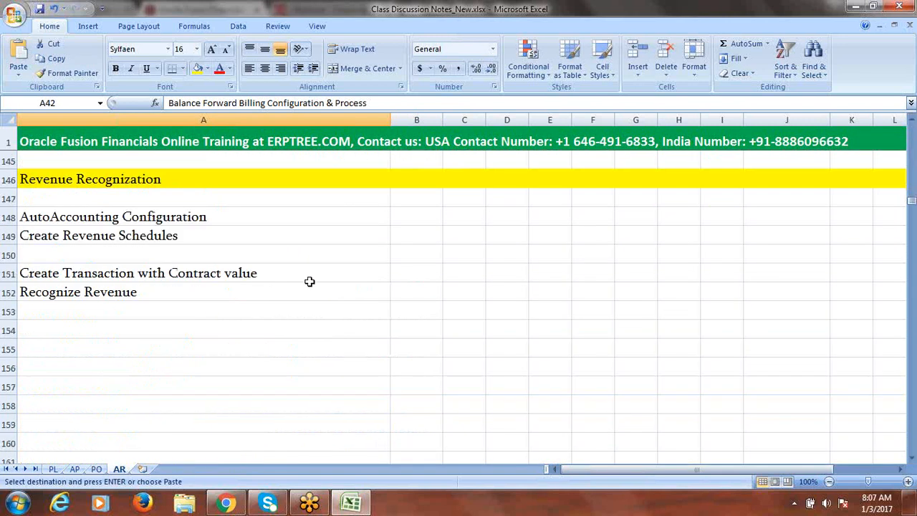
{"action": "left_click", "coordinate": [85, 332]}
{"action": "key", "text": "ctrl+v"}
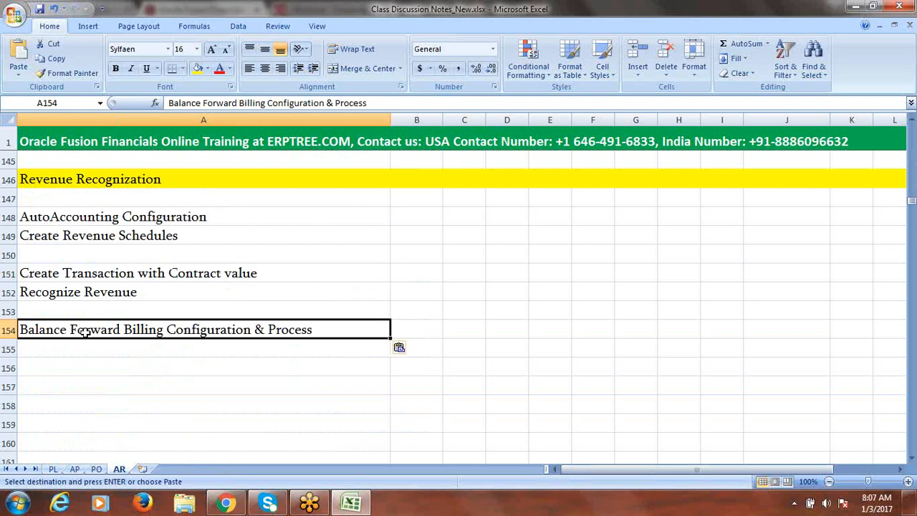
- Shorten the heading in A154 to "Balance Forward Billing (BFB)"
{"action": "double_click", "coordinate": [330, 329]}
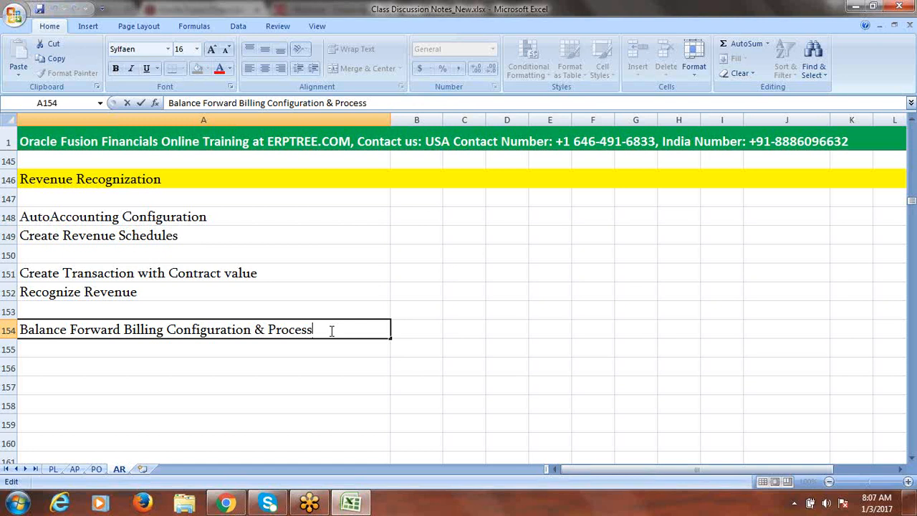
{"action": "key", "text": "BackSpace"}
{"action": "key", "text": "BackSpace"}
{"action": "key", "text": "BackSpace"}
{"action": "key", "text": "BackSpace"}
{"action": "key", "text": "BackSpace"}
{"action": "key", "text": "BackSpace"}
{"action": "key", "text": "BackSpace"}
{"action": "key", "text": "BackSpace"}
{"action": "key", "text": "BackSpace"}
{"action": "key", "text": "BackSpace"}
{"action": "key", "text": "BackSpace"}
{"action": "key", "text": "BackSpace"}
{"action": "key", "text": "BackSpace"}
{"action": "key", "text": "BackSpace"}
{"action": "key", "text": "BackSpace"}
{"action": "key", "text": "BackSpace"}
{"action": "key", "text": "BackSpace"}
{"action": "key", "text": "BackSpace"}
{"action": "key", "text": "BackSpace"}
{"action": "key", "text": "BackSpace"}
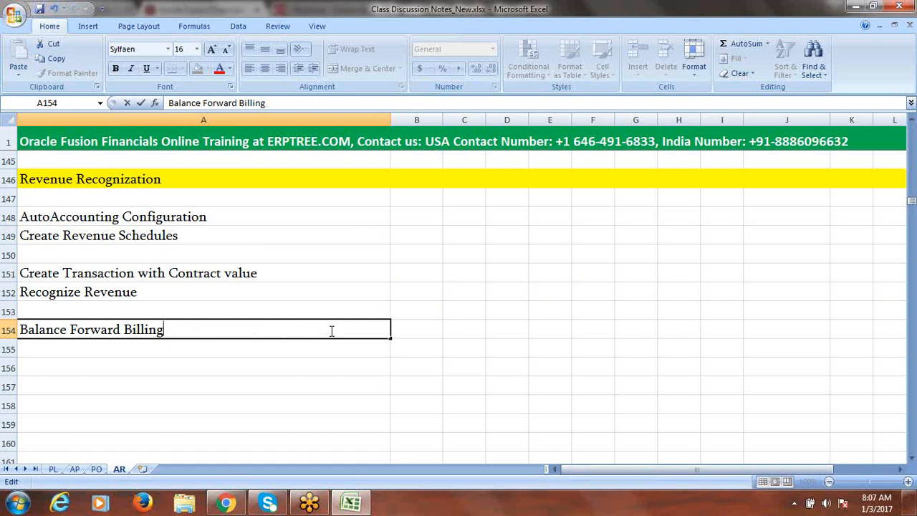
{"action": "type", "text": "(BFB)"}
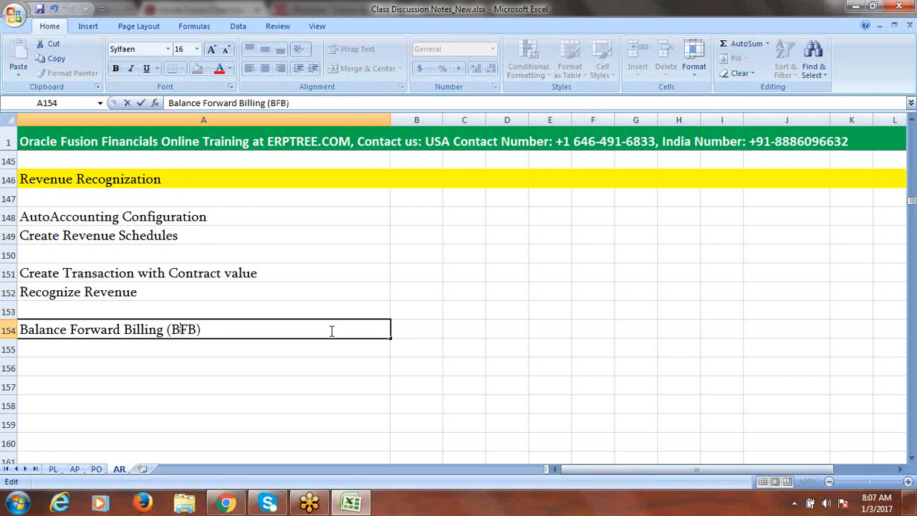
{"action": "key", "text": "ctrl+Return"}
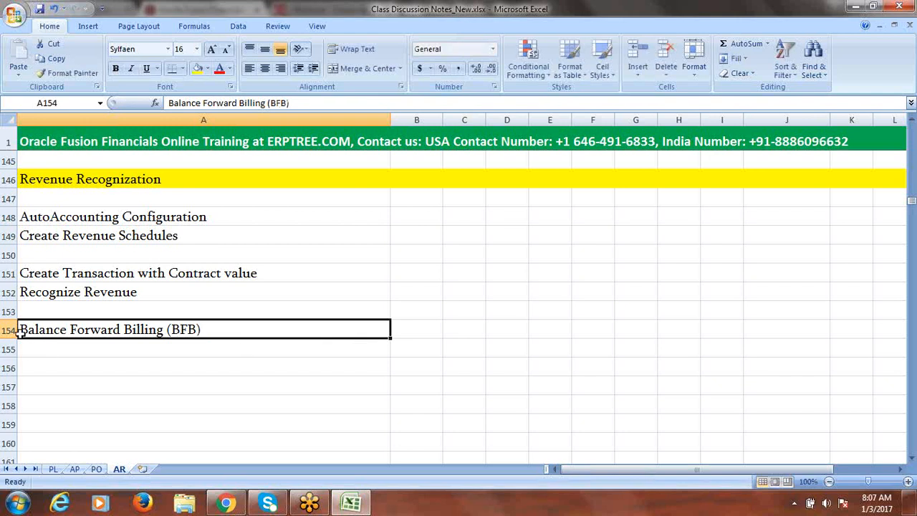
- Highlight the whole Balance Forward Billing row 154 with yellow fill and bring the empty rows beneath it into view
{"action": "left_click", "coordinate": [8, 330]}
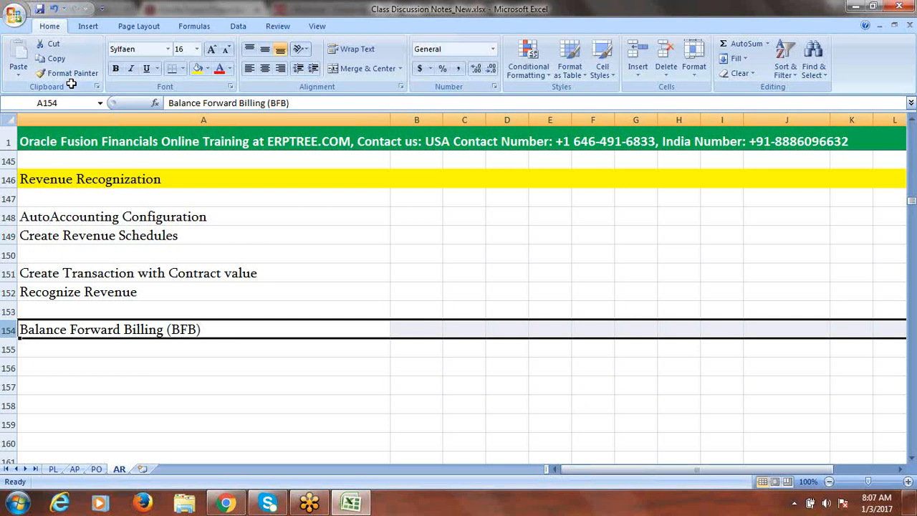
{"action": "left_click", "coordinate": [198, 69]}
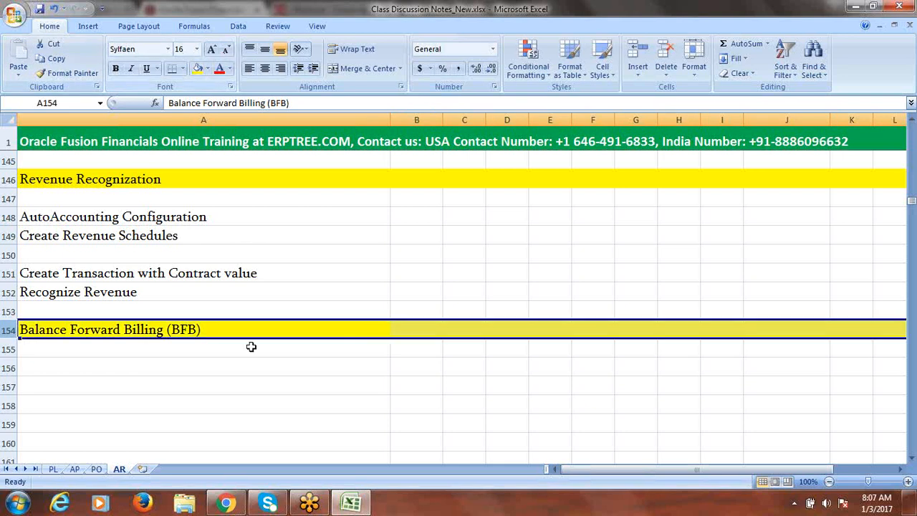
{"action": "left_click", "coordinate": [913, 460]}
{"action": "left_click", "coordinate": [913, 461]}
{"action": "left_click", "coordinate": [912, 460]}
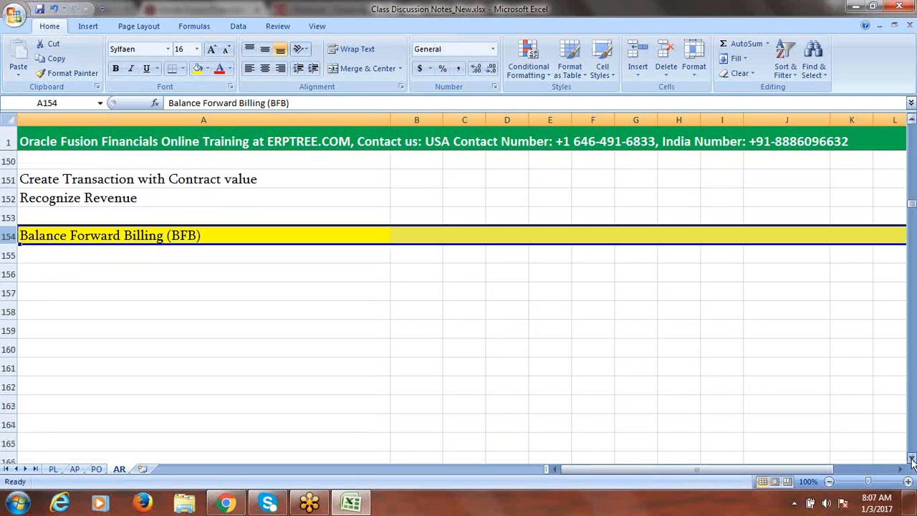
{"action": "left_click", "coordinate": [913, 460]}
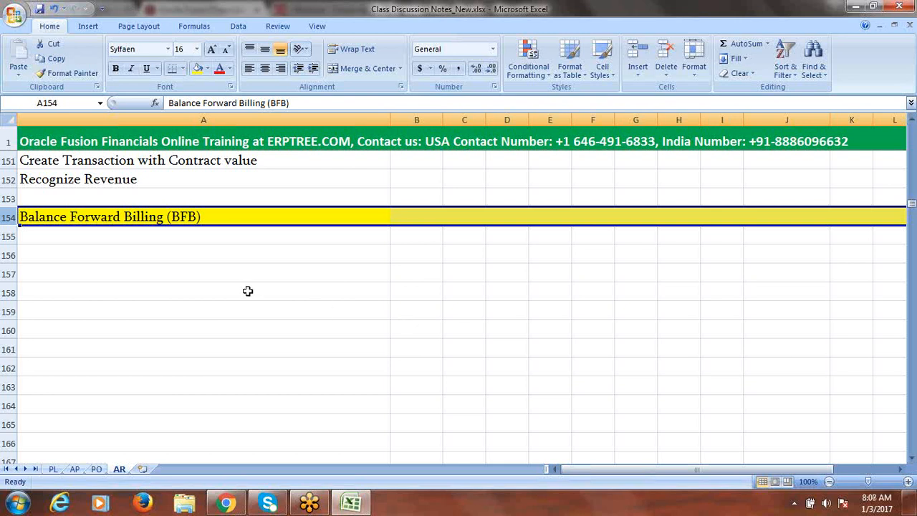
- Enter "Create Balance Forward Billing Cycle" in A155 as the first item under the Balance Forward Billing heading
{"action": "left_click", "coordinate": [85, 237]}
{"action": "type", "text": "C"}
{"action": "key", "text": "BackSpace"}
{"action": "type", "text": "Cr"}
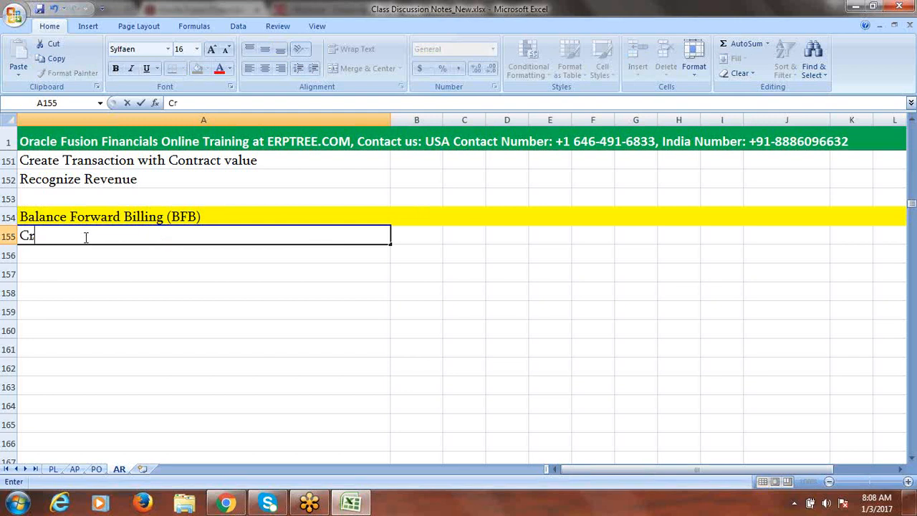
{"action": "type", "text": "eate Bala"}
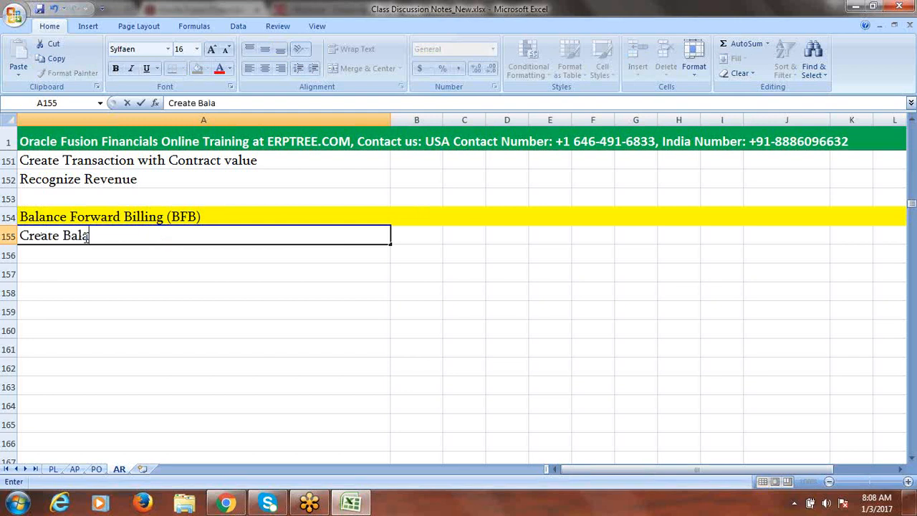
{"action": "type", "text": "nce Forwar"}
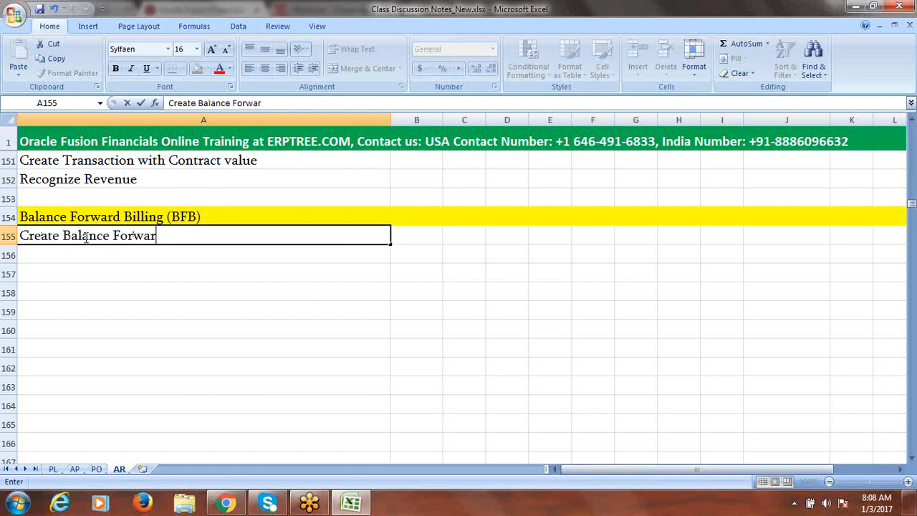
{"action": "type", "text": "d Billing C"}
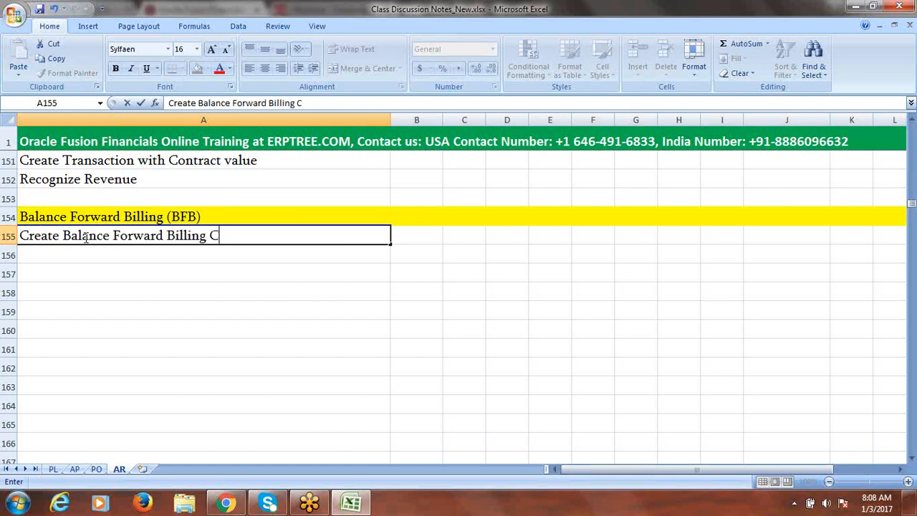
{"action": "type", "text": "ycle"}
{"action": "key", "text": "Return"}
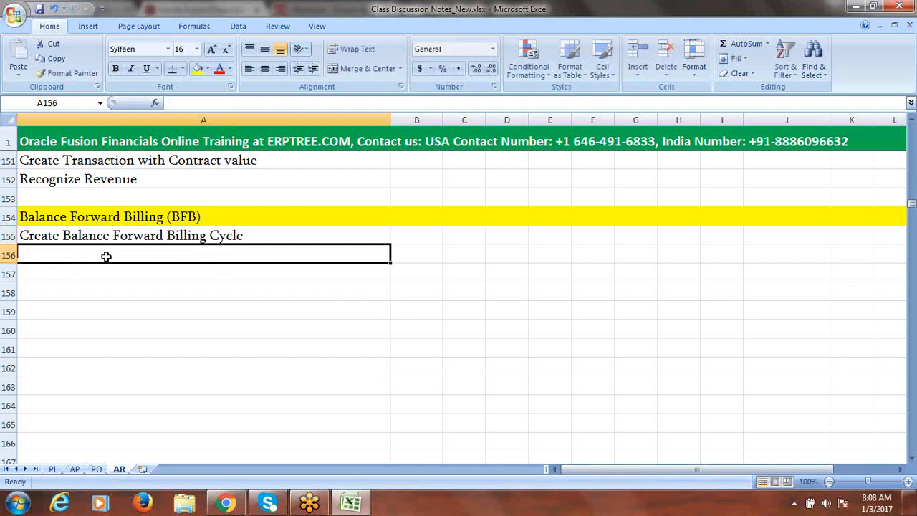
- Add the item "Create BFB Payment Terms" in A156
{"action": "type", "text": "Create"}
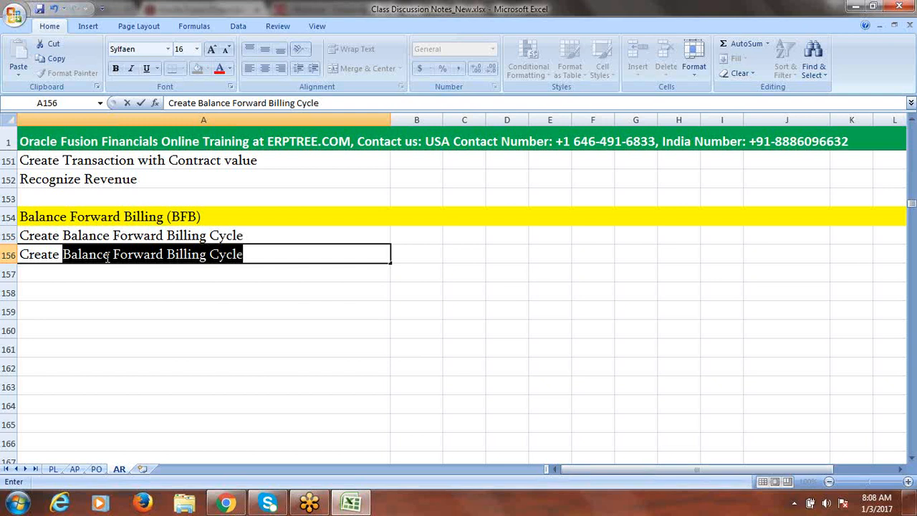
{"action": "type", "text": "b"}
{"action": "key", "text": "BackSpace"}
{"action": "key", "text": "BackSpace"}
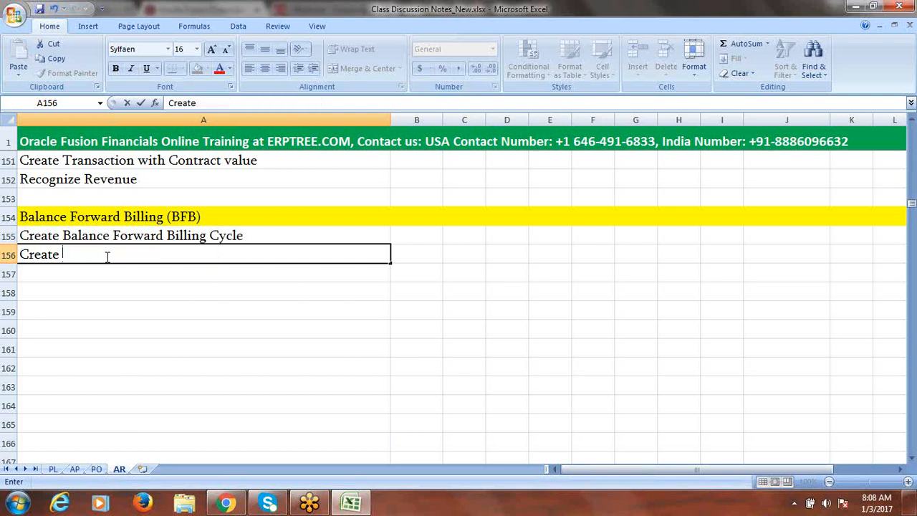
{"action": "type", "text": "BFB Payment"}
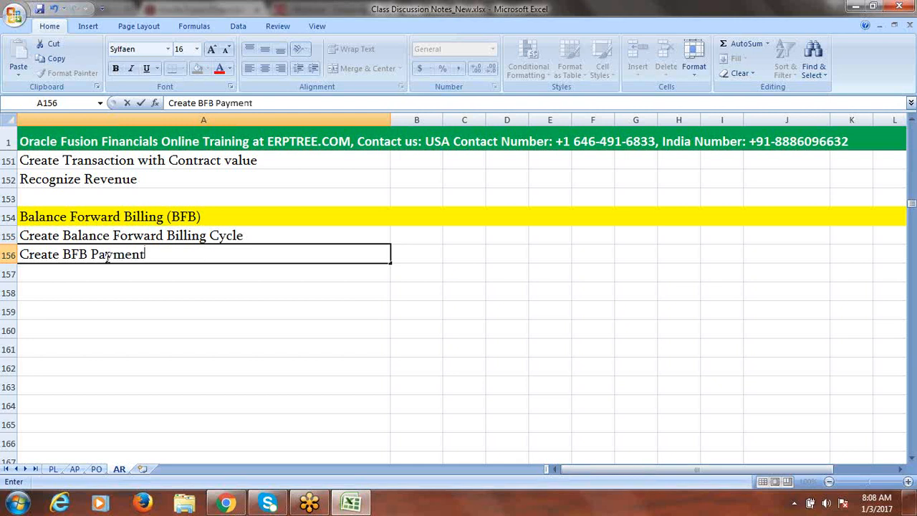
{"action": "type", "text": " Terms"}
- Add the item "Create BFB Customer Profile Class" in A157
{"action": "left_click", "coordinate": [52, 272]}
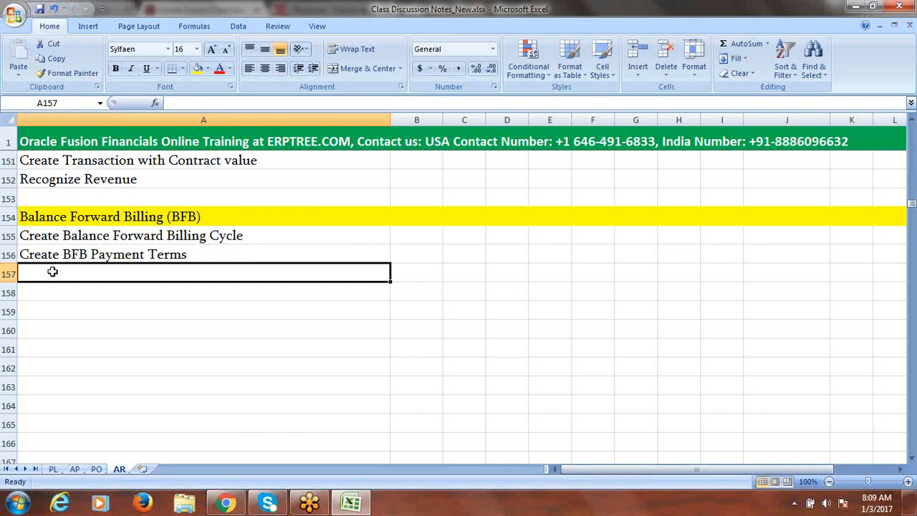
{"action": "type", "text": "Create"}
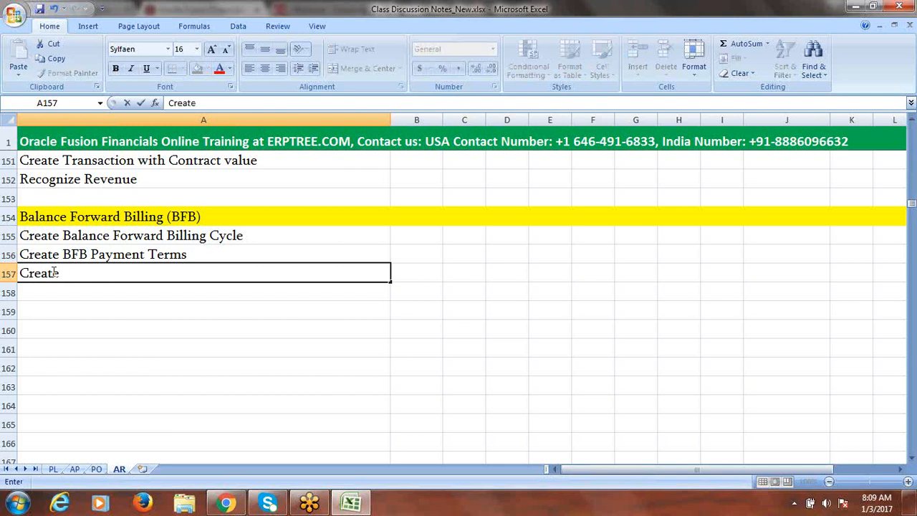
{"action": "type", "text": " BFB Customer Pro"}
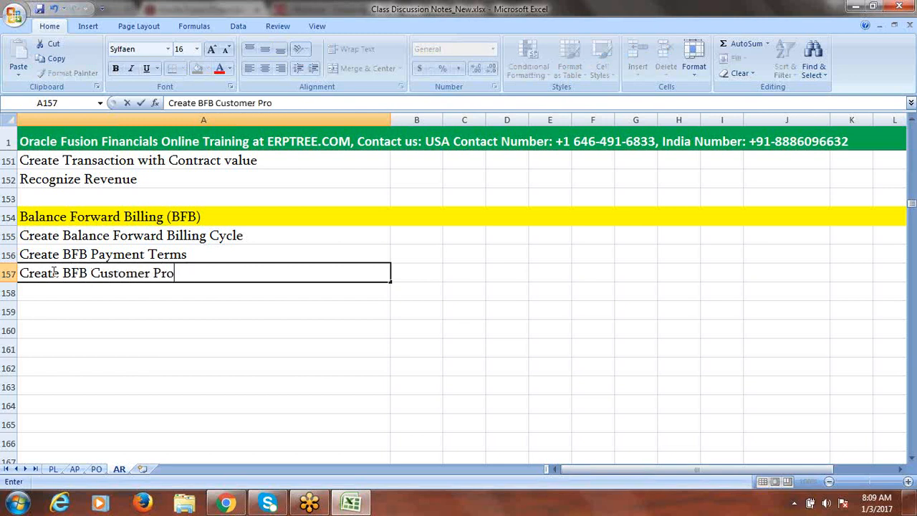
{"action": "type", "text": "file Class"}
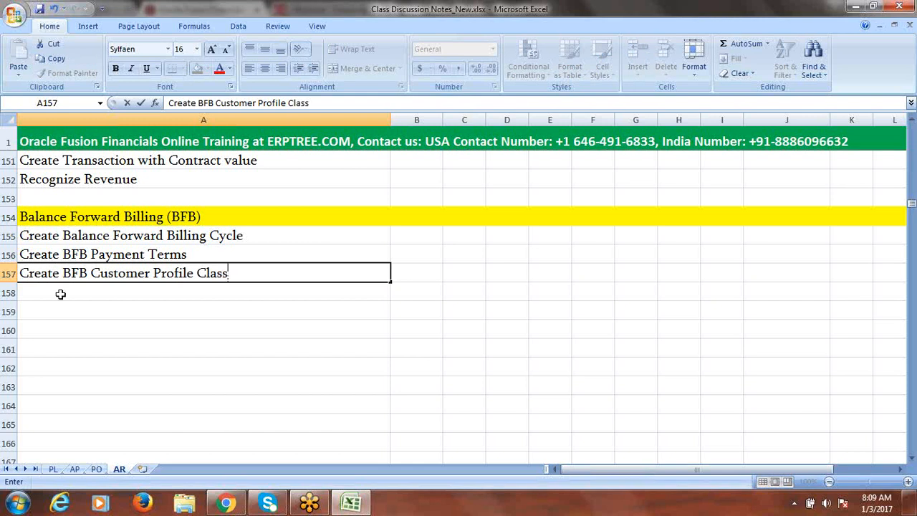
- Add the item "Create New Customer: Fusion BFB Customer" in A158
{"action": "left_click", "coordinate": [61, 291]}
{"action": "type", "text": "C"}
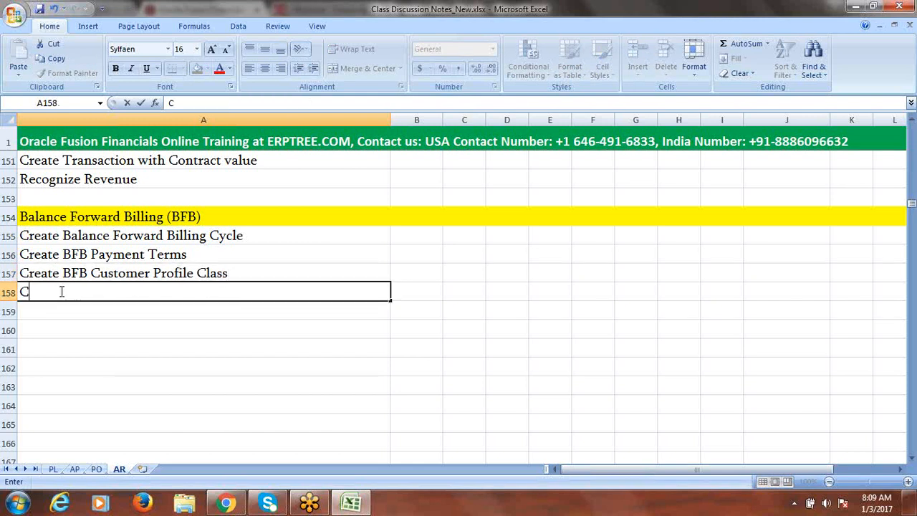
{"action": "type", "text": "reate New Customer"}
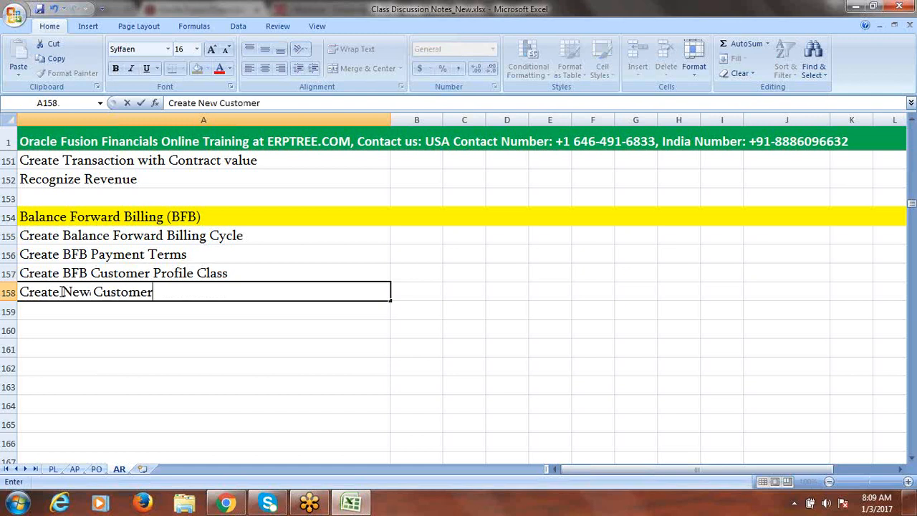
{"action": "type", "text": ": Fusion BFB C"}
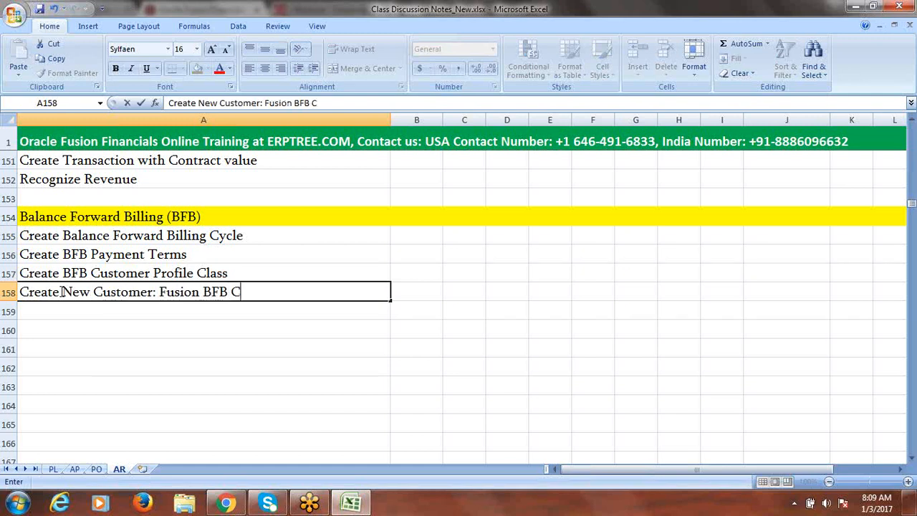
{"action": "type", "text": "ustomer"}
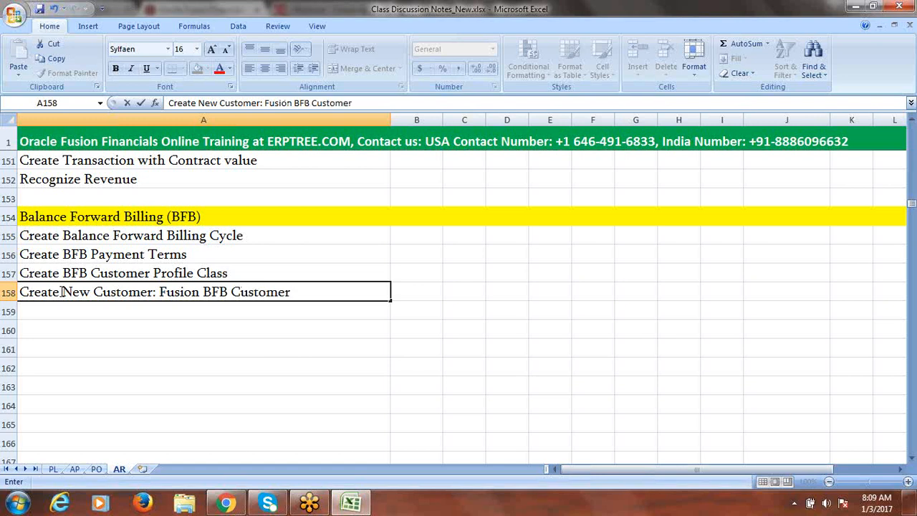
- Add the item "Assign BFB Customer Profile Class to BFB Customer" in A159
{"action": "left_click", "coordinate": [48, 318]}
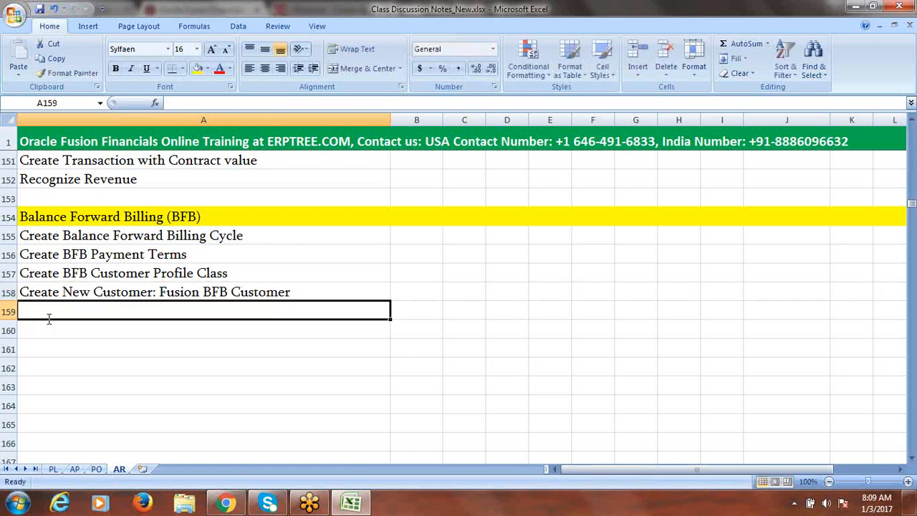
{"action": "type", "text": "Assign"}
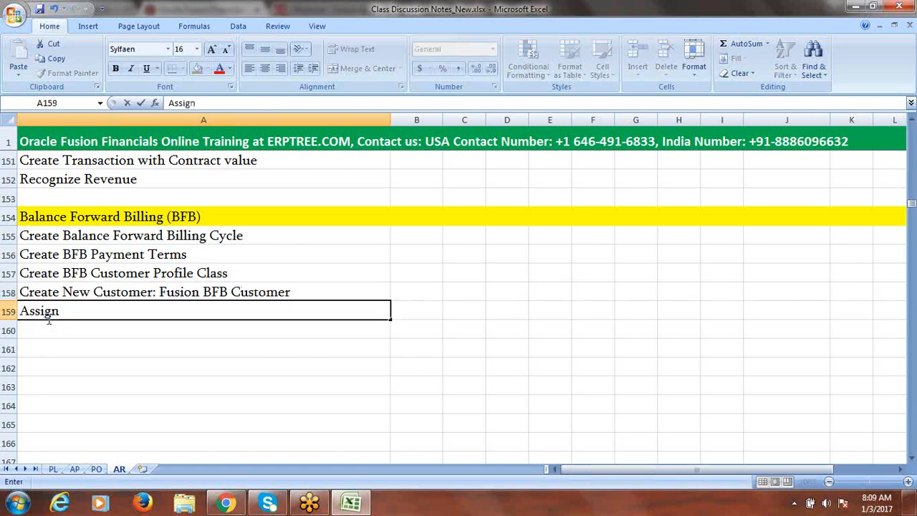
{"action": "type", "text": " BFB Customer P"}
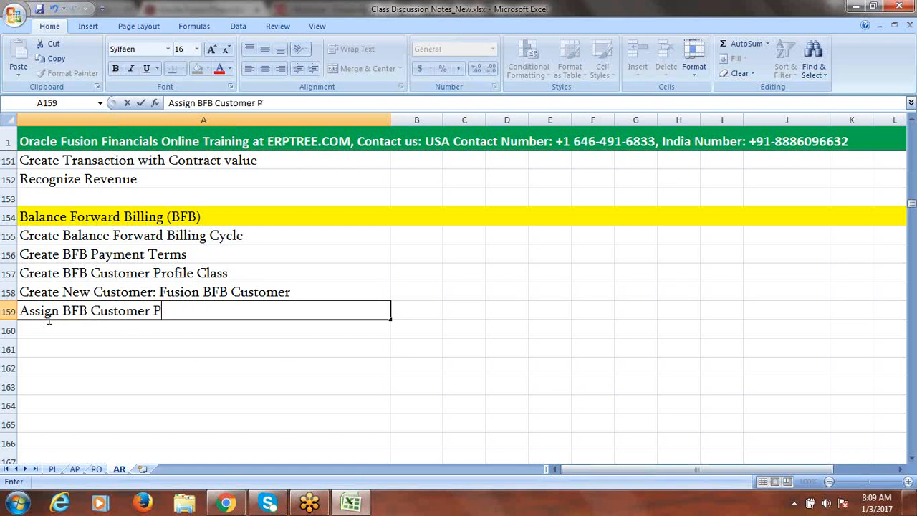
{"action": "type", "text": "rofile Cla"}
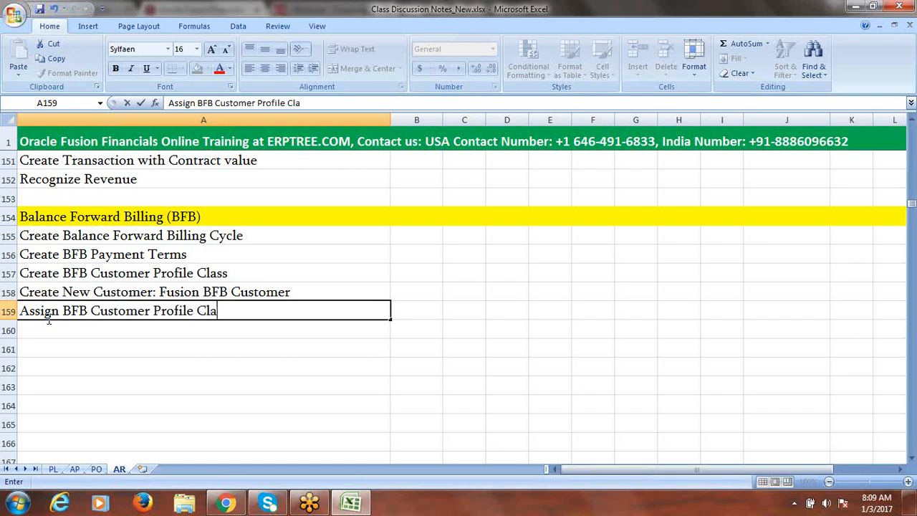
{"action": "type", "text": "ss to BFB Custom"}
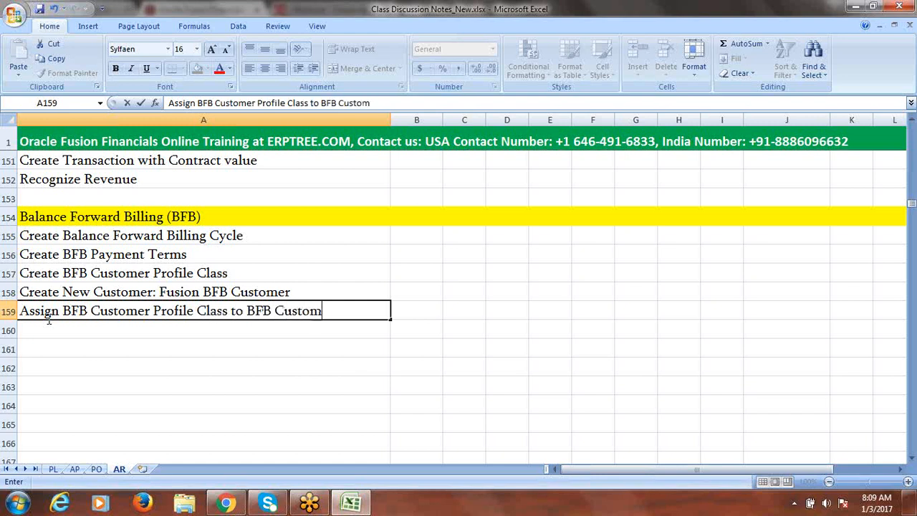
{"action": "type", "text": "er"}
{"action": "left_click_drag", "start_coordinate": [147, 239], "coordinate": [150, 315]}
- Leave row 160 blank and list Transaction1, Transaction2 and Transaction3 in A161 to A163
{"action": "left_click", "coordinate": [106, 346]}
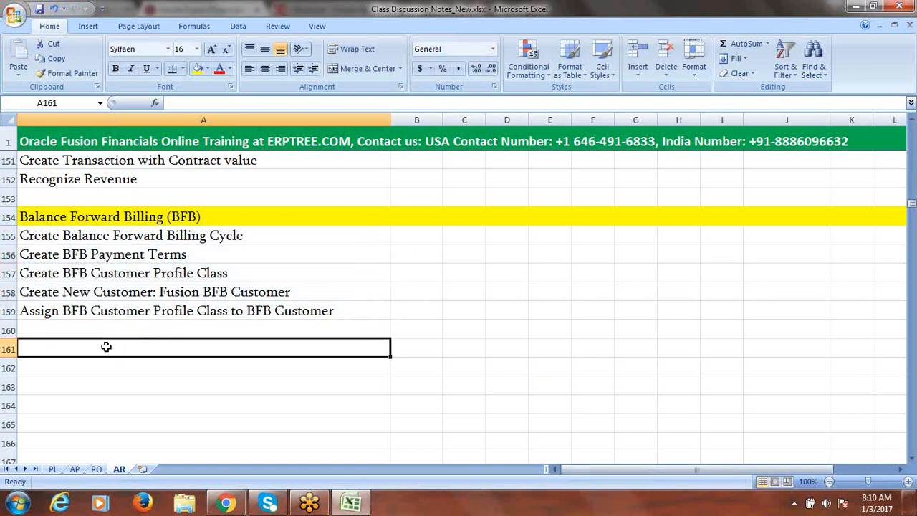
{"action": "type", "text": "Tran"}
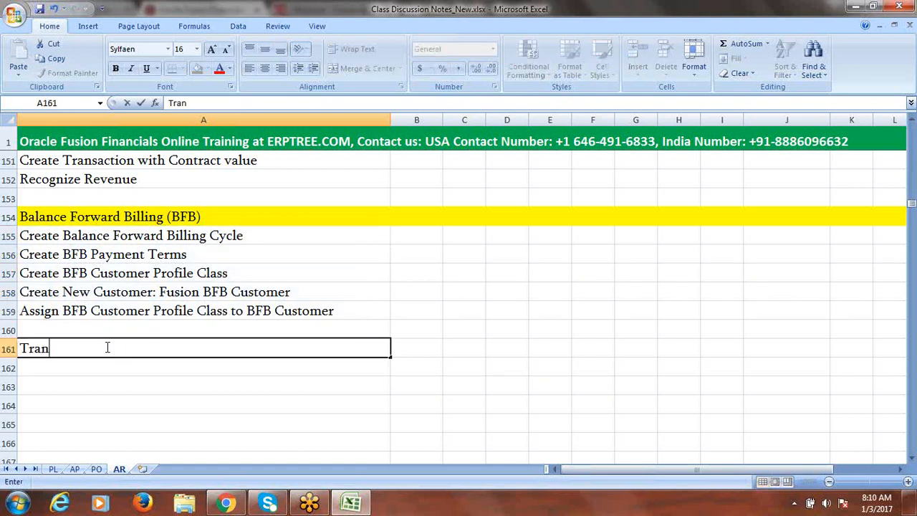
{"action": "type", "text": "saction1"}
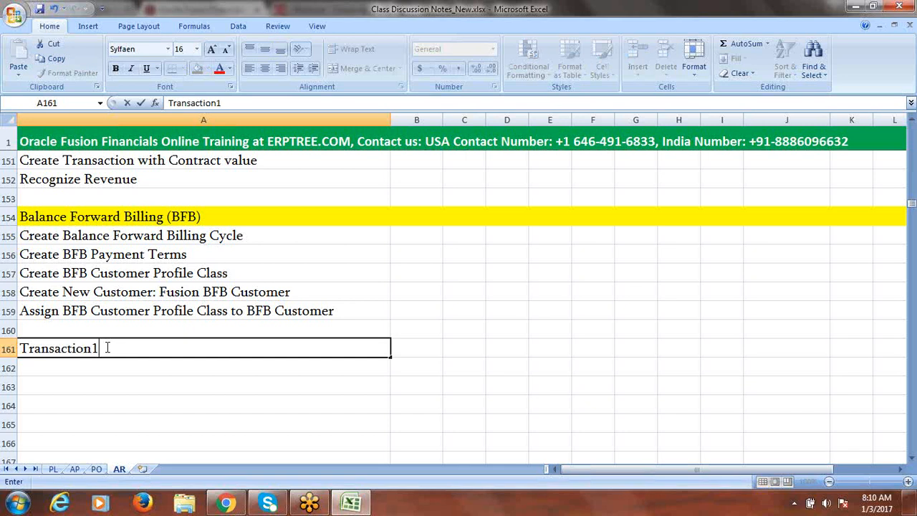
{"action": "left_click", "coordinate": [113, 372]}
{"action": "type", "text": "Transaction1"}
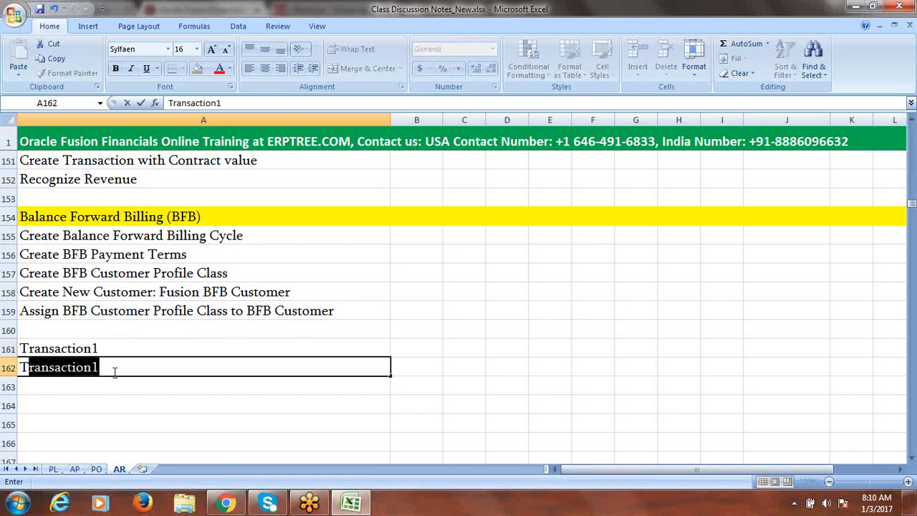
{"action": "key", "text": "Delete"}
{"action": "type", "text": "2"}
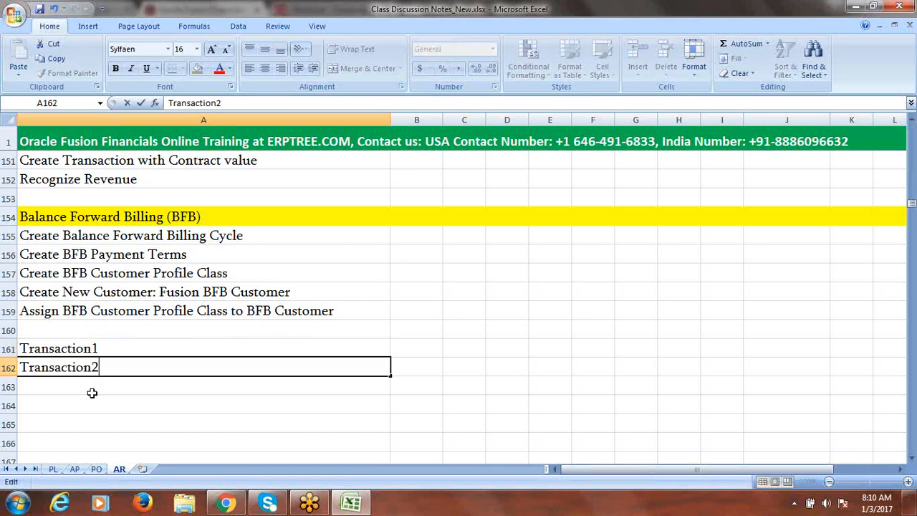
{"action": "left_click", "coordinate": [90, 389]}
{"action": "type", "text": "Transaction"}
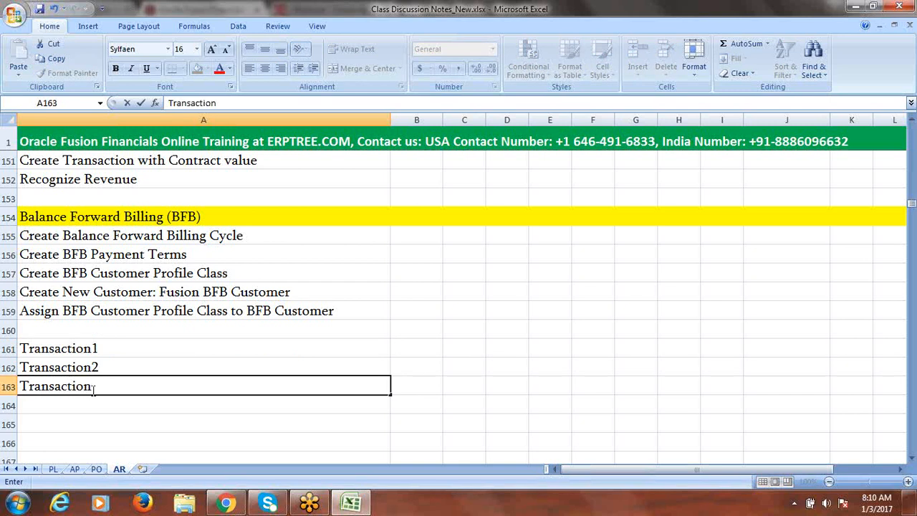
{"action": "type", "text": "3"}
- Enter "Generate Balance Forward Billing" in A165, leaving a blank row below the transactions
{"action": "left_click", "coordinate": [913, 459]}
{"action": "left_click", "coordinate": [912, 459]}
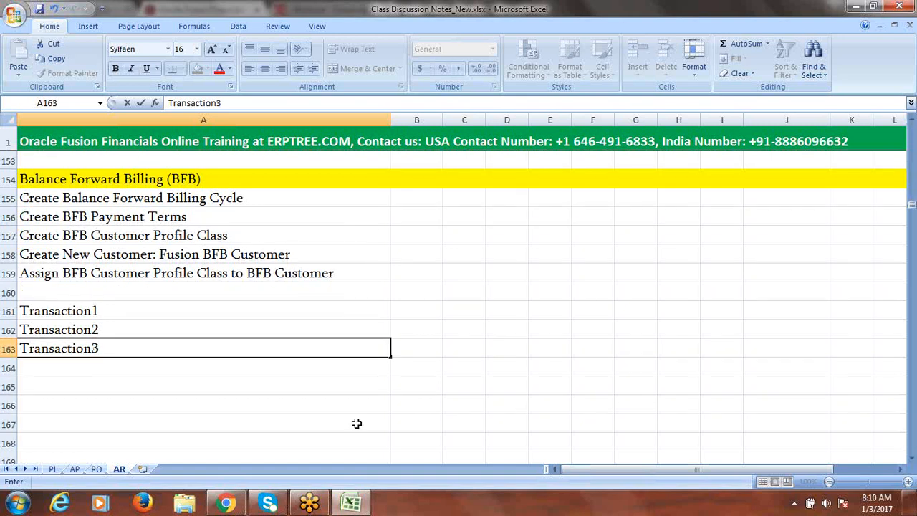
{"action": "left_click", "coordinate": [83, 381]}
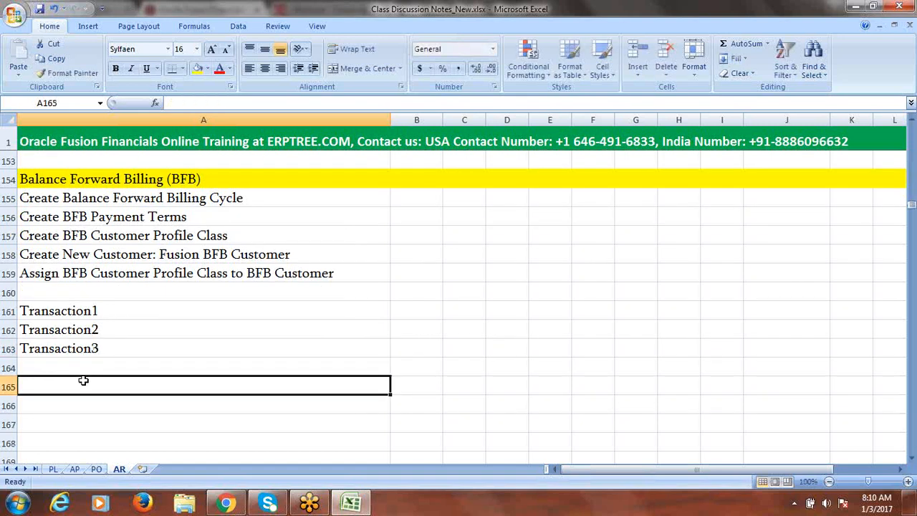
{"action": "type", "text": "Generate C"}
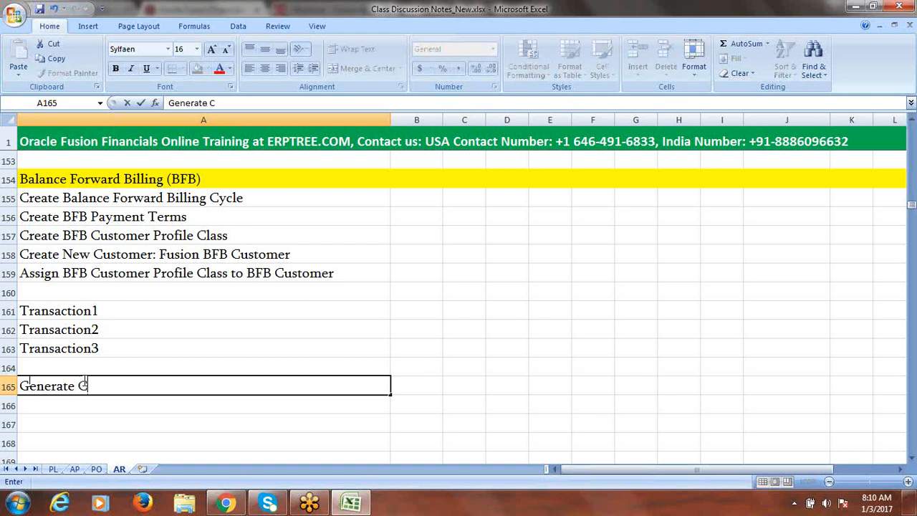
{"action": "type", "text": "on"}
{"action": "key", "text": "BackSpace"}
{"action": "key", "text": "BackSpace"}
{"action": "key", "text": "BackSpace"}
{"action": "type", "text": "Balance Forward"}
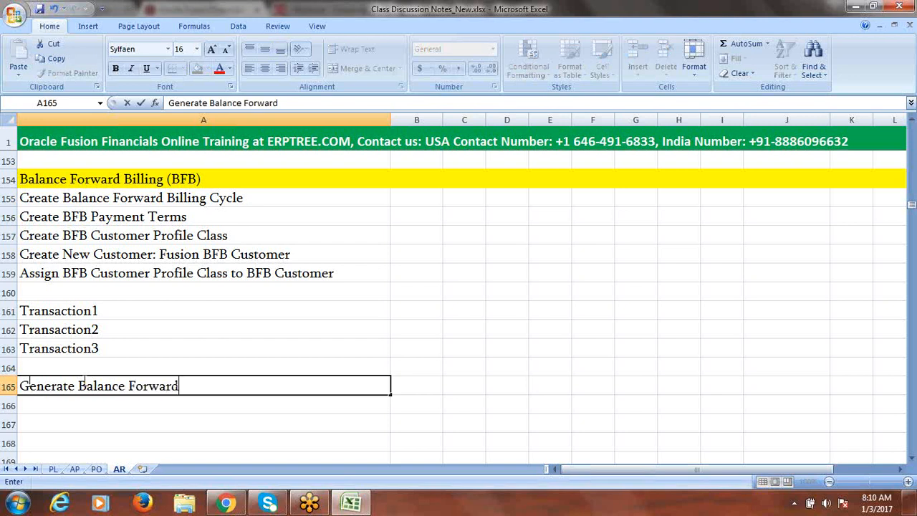
{"action": "type", "text": " Billin"}
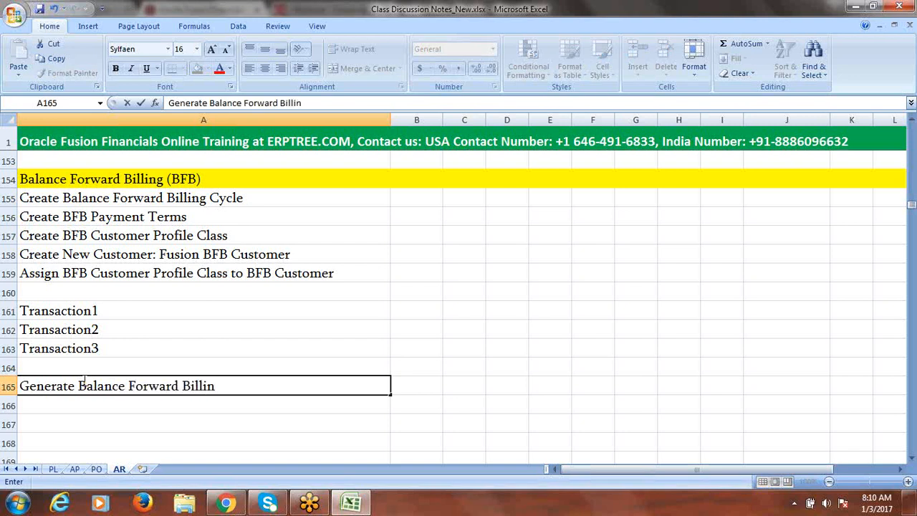
{"action": "type", "text": "g"}
{"action": "left_click", "coordinate": [49, 27]}
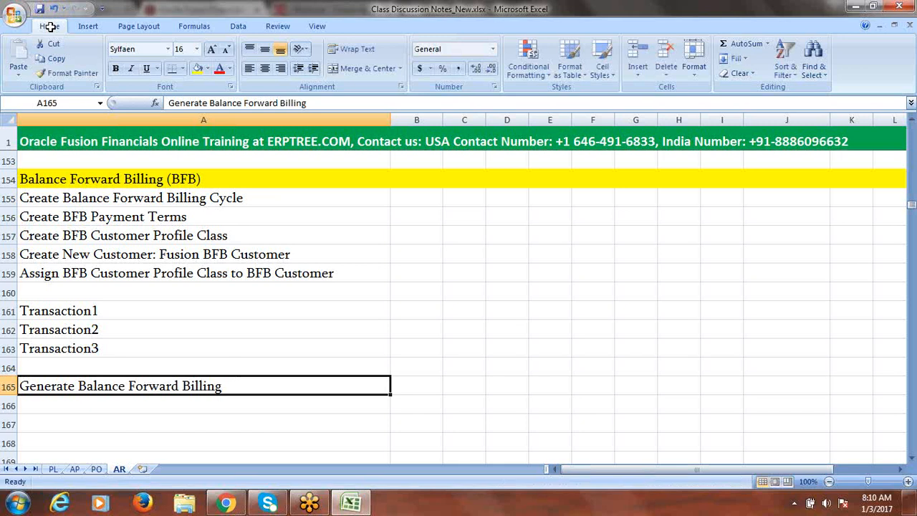
- Select the setup items in A155:A159, save the notes workbook and switch to the Oracle Revenue overview page in Chrome
{"action": "left_click_drag", "start_coordinate": [228, 198], "coordinate": [248, 271]}
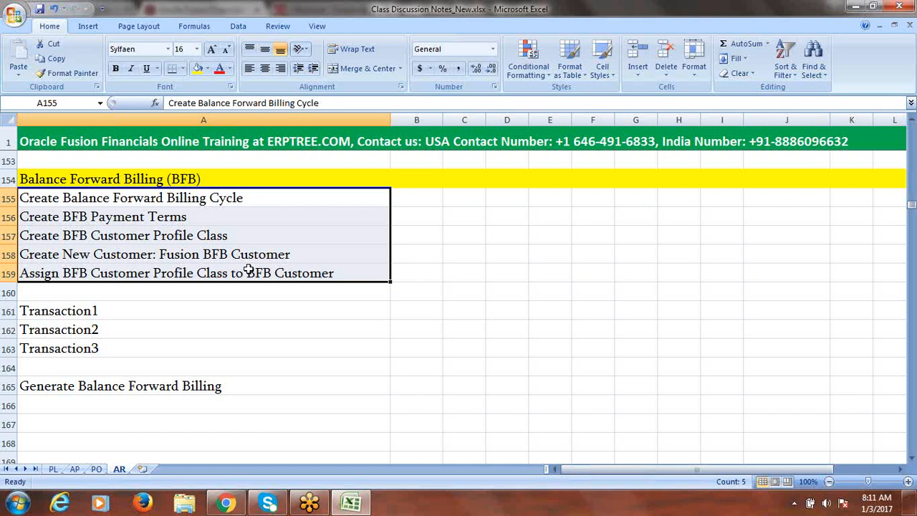
{"action": "key", "text": "ctrl+s"}
{"action": "left_click", "coordinate": [226, 504]}
{"action": "left_click", "coordinate": [293, 9]}
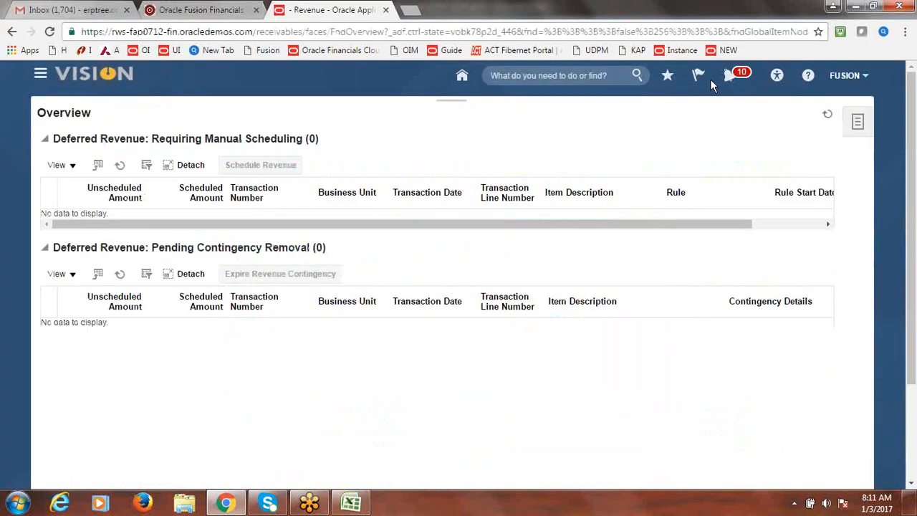
- Go to Setup and Maintenance and open the Fusion Implementation Project from the implementation projects
{"action": "left_click", "coordinate": [853, 75]}
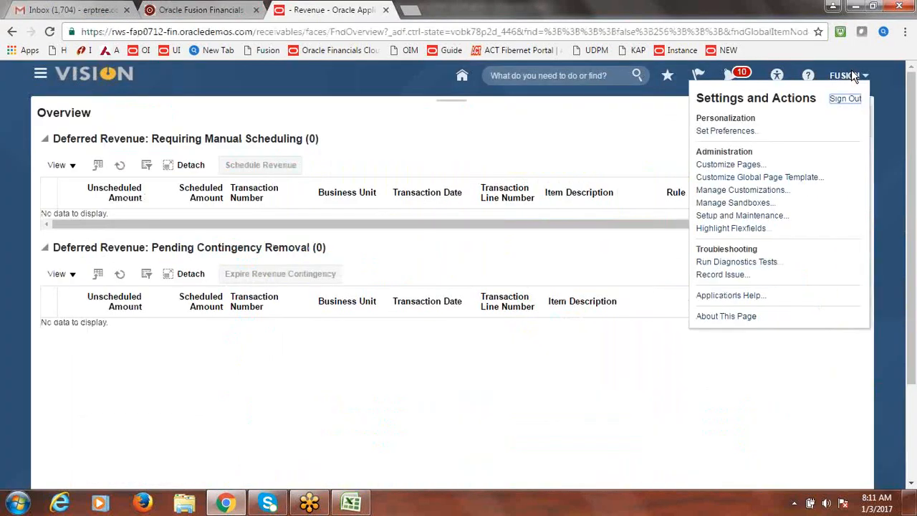
{"action": "left_click", "coordinate": [774, 219]}
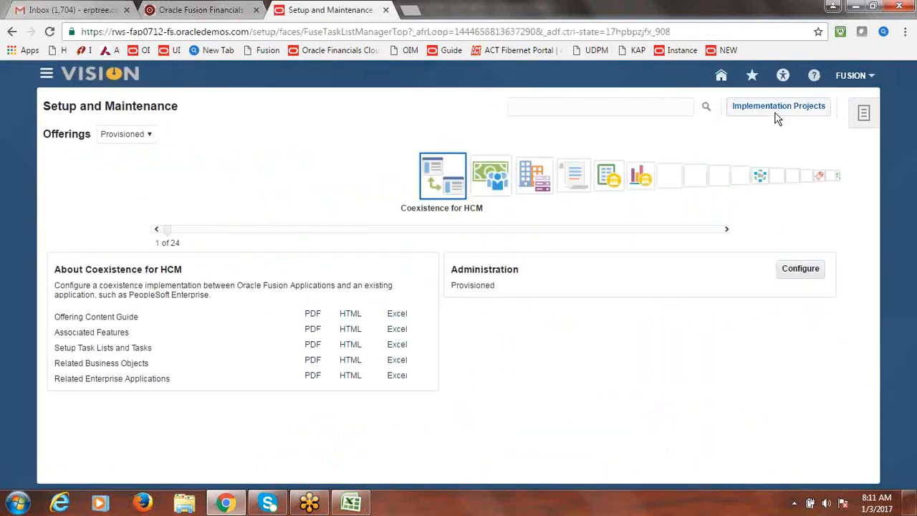
{"action": "left_click", "coordinate": [779, 112]}
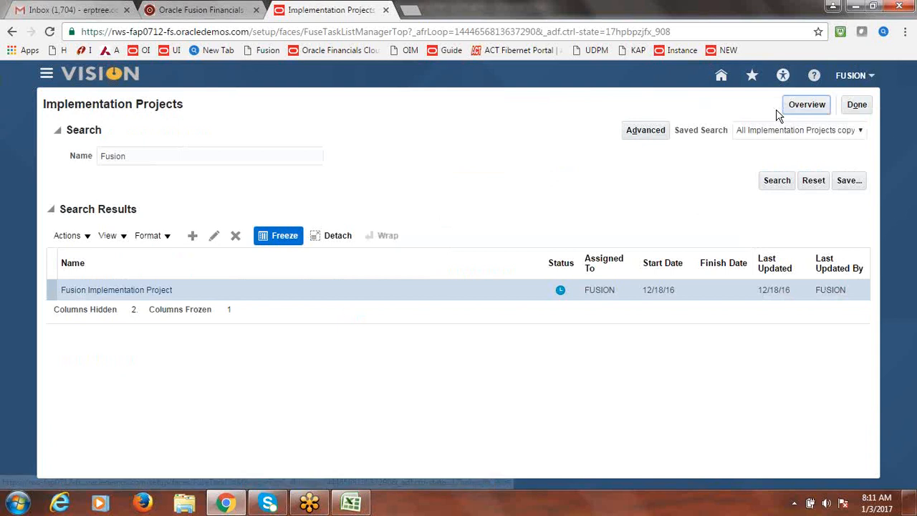
{"action": "left_click", "coordinate": [120, 291]}
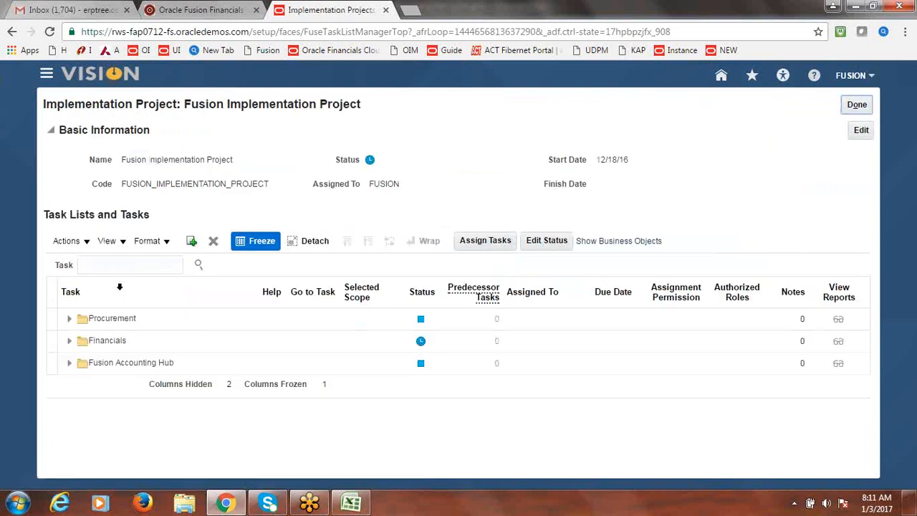
- Search the project tasks for "Balance Forward Billing Cy" and go to the Manage Balance Forward Billing Cycles task
{"action": "left_click", "coordinate": [100, 264]}
{"action": "type", "text": "B"}
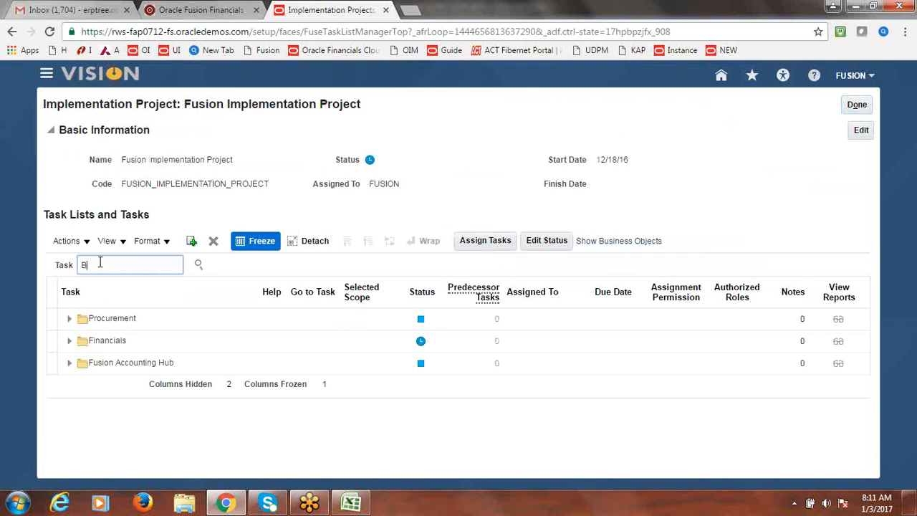
{"action": "type", "text": "alance Forward Billing Cy"}
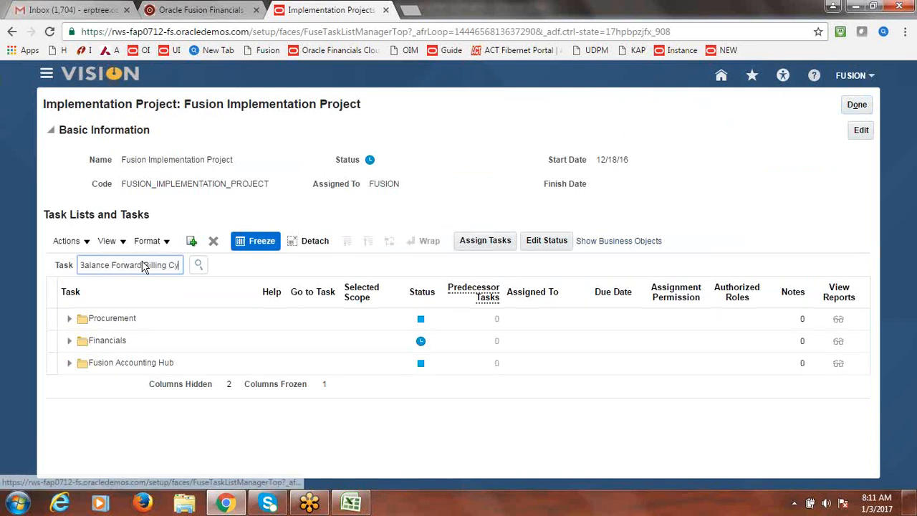
{"action": "key", "text": "Return"}
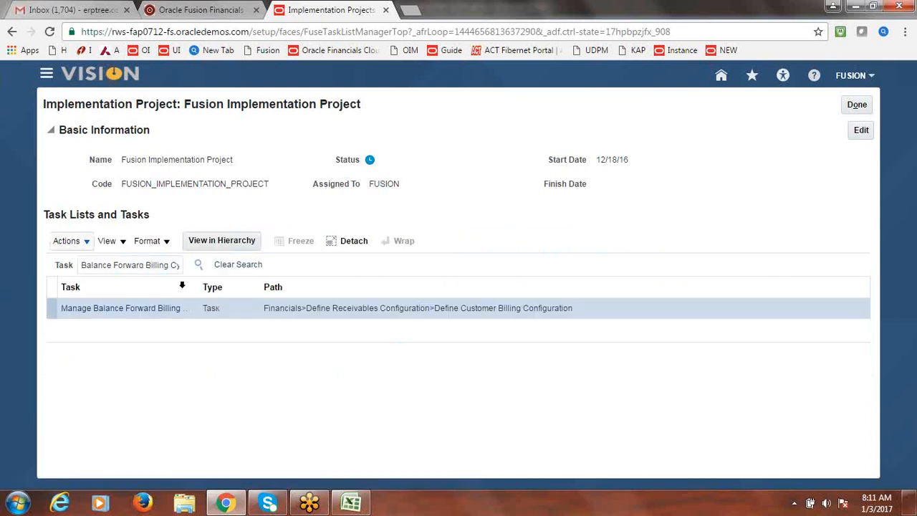
{"action": "left_click_drag", "start_coordinate": [201, 283], "coordinate": [309, 285]}
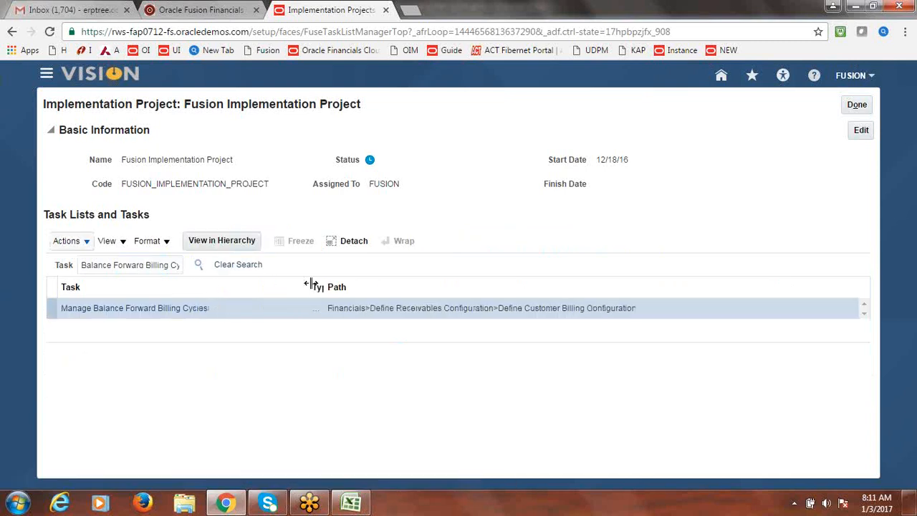
{"action": "left_click", "coordinate": [150, 313]}
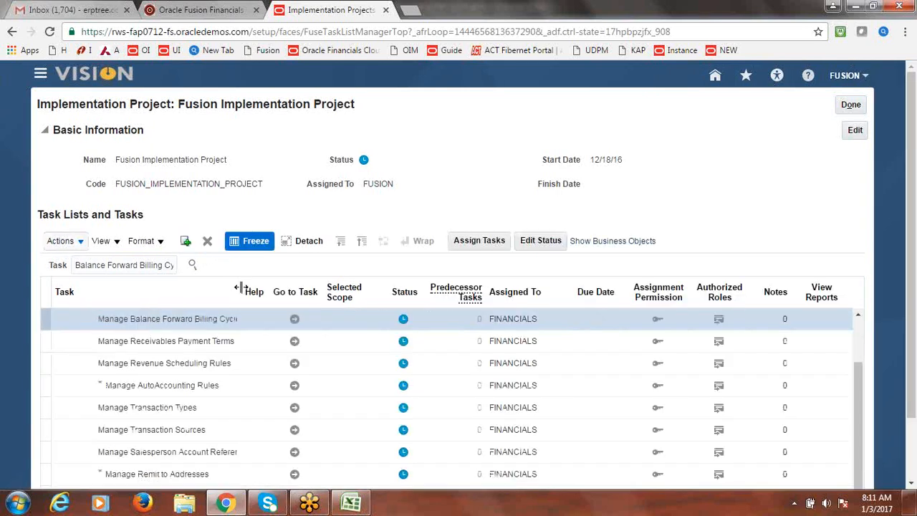
{"action": "left_click_drag", "start_coordinate": [242, 291], "coordinate": [312, 290]}
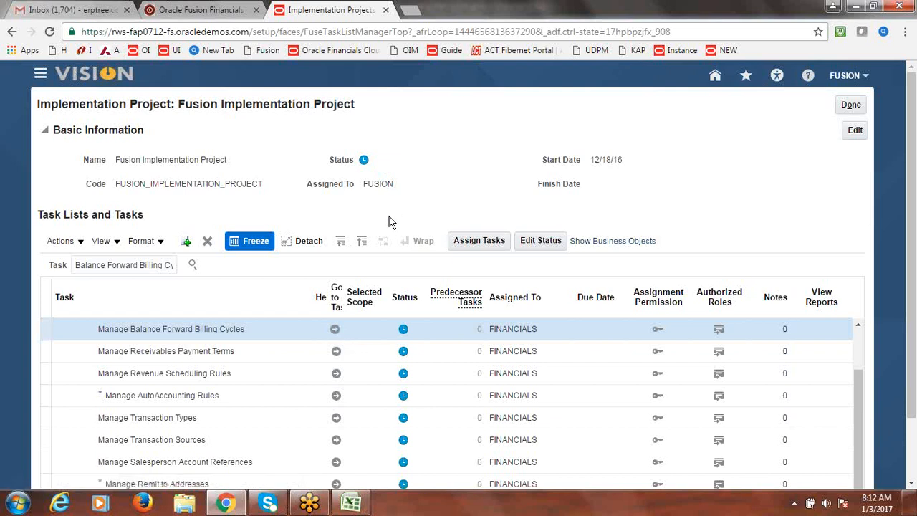
{"action": "left_click", "coordinate": [336, 335]}
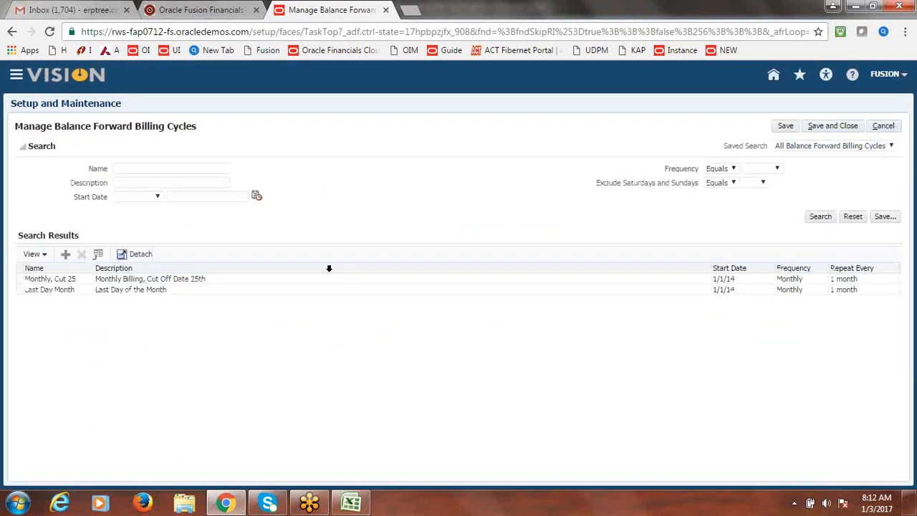
- Create a balance forward billing cycle named "Fusion Monthly" with start date 1/1/17 and no description
{"action": "left_click", "coordinate": [65, 257]}
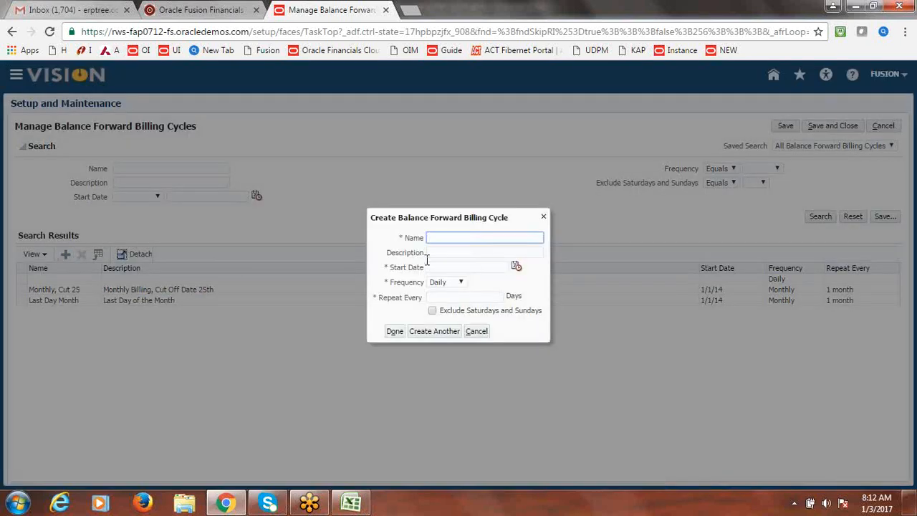
{"action": "type", "text": "Fusion Monthly"}
{"action": "left_click", "coordinate": [479, 255]}
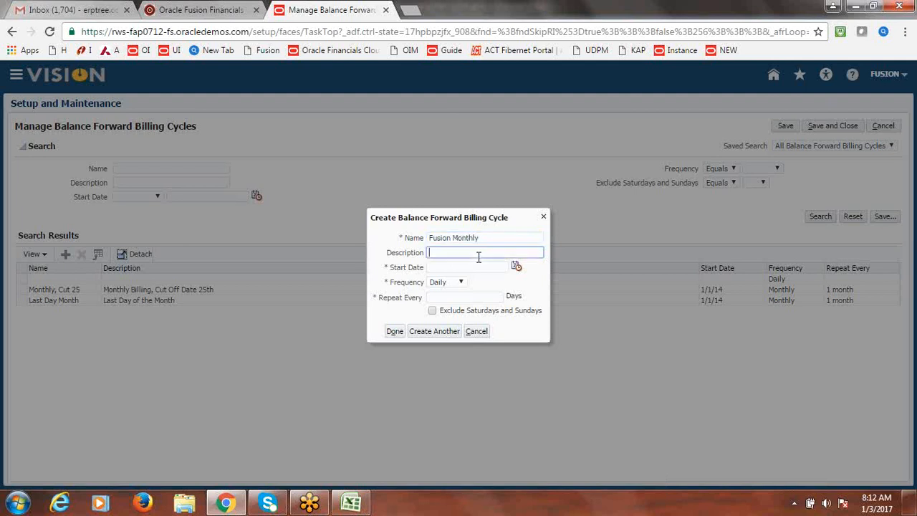
{"action": "left_click", "coordinate": [517, 267]}
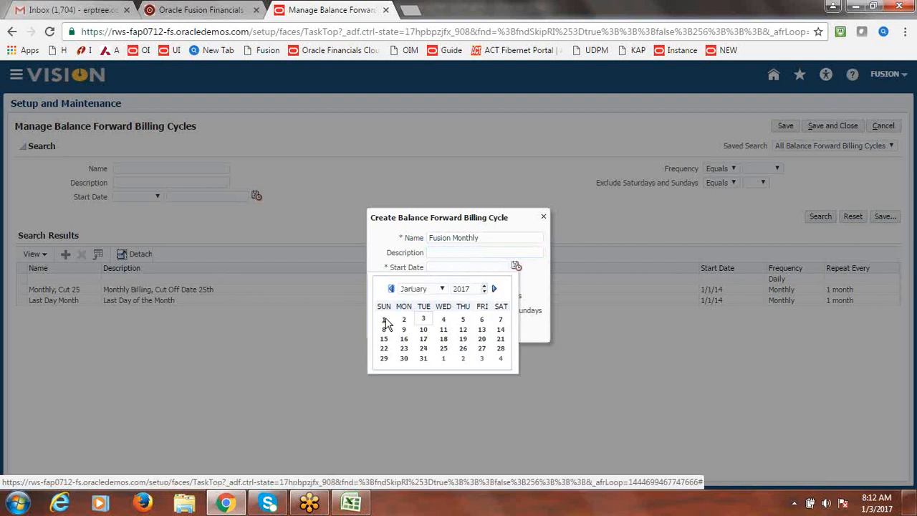
{"action": "left_click", "coordinate": [384, 321]}
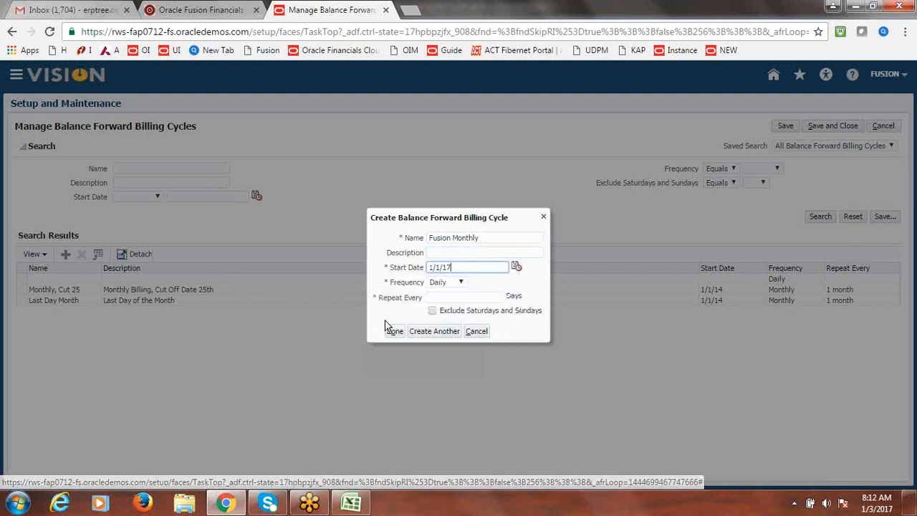
- Set the billing cycle's frequency to Monthly, repeating every 1 month
{"action": "left_click", "coordinate": [463, 283]}
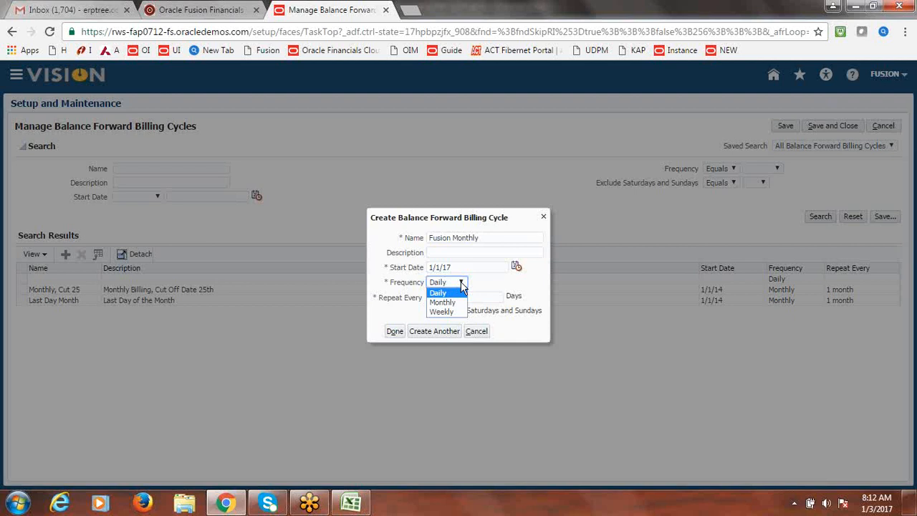
{"action": "left_click", "coordinate": [460, 301]}
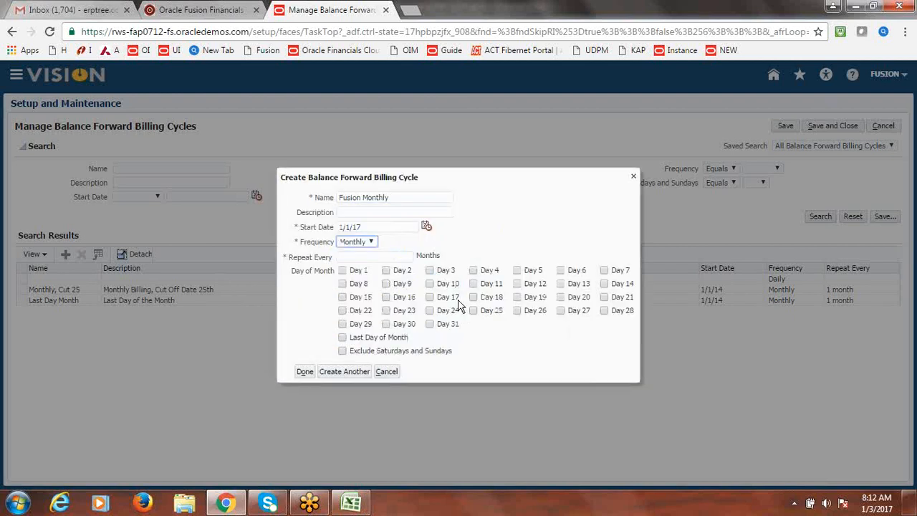
{"action": "left_click", "coordinate": [491, 190]}
{"action": "left_click", "coordinate": [362, 256]}
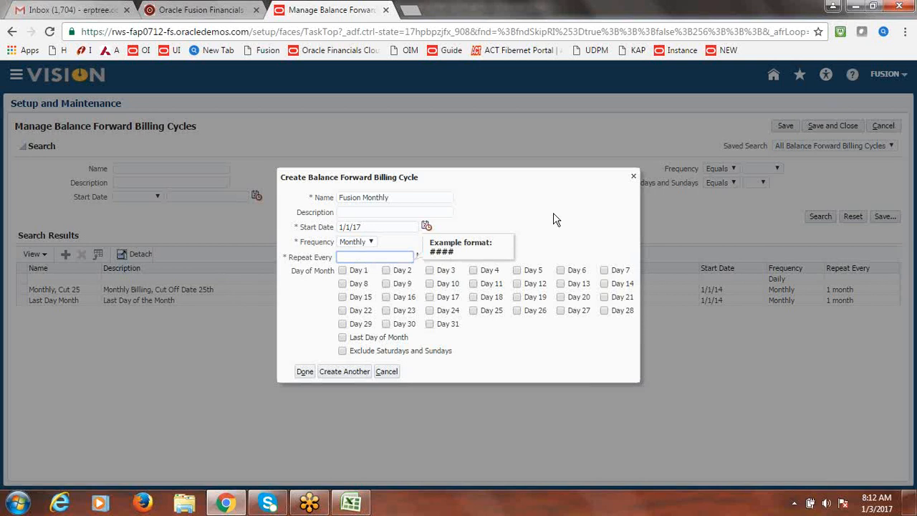
{"action": "type", "text": "1"}
{"action": "key", "text": "Tab"}
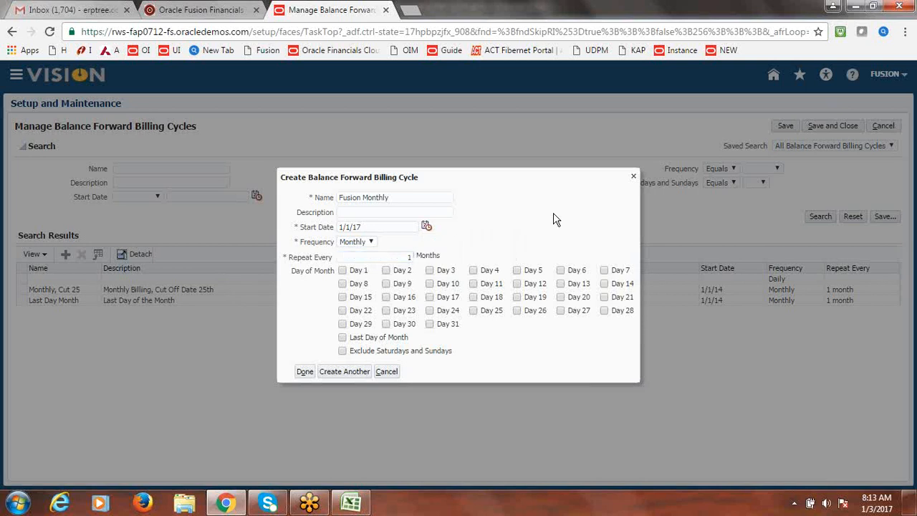
- Choose Day 3 as the cycle's day of month, finish the cycle, and save and close the billing cycles page
{"action": "left_click", "coordinate": [430, 270]}
{"action": "left_click", "coordinate": [301, 372]}
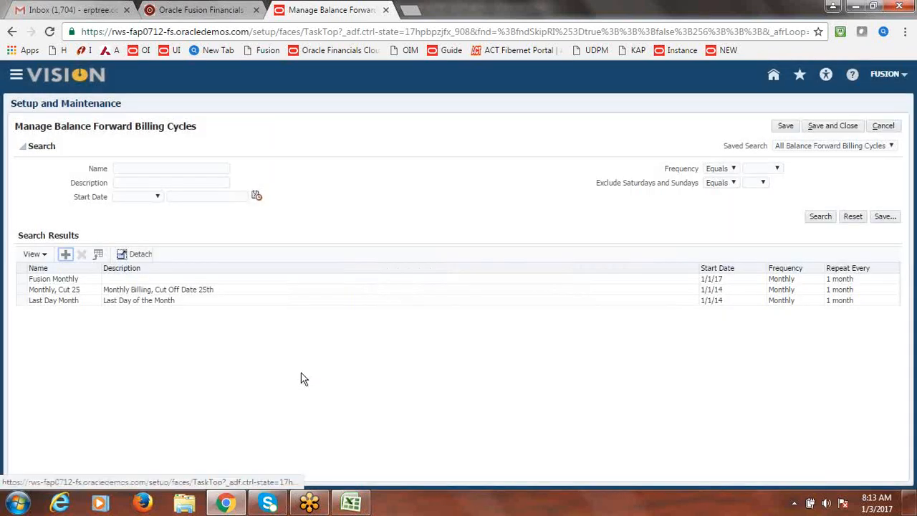
{"action": "left_click", "coordinate": [844, 128]}
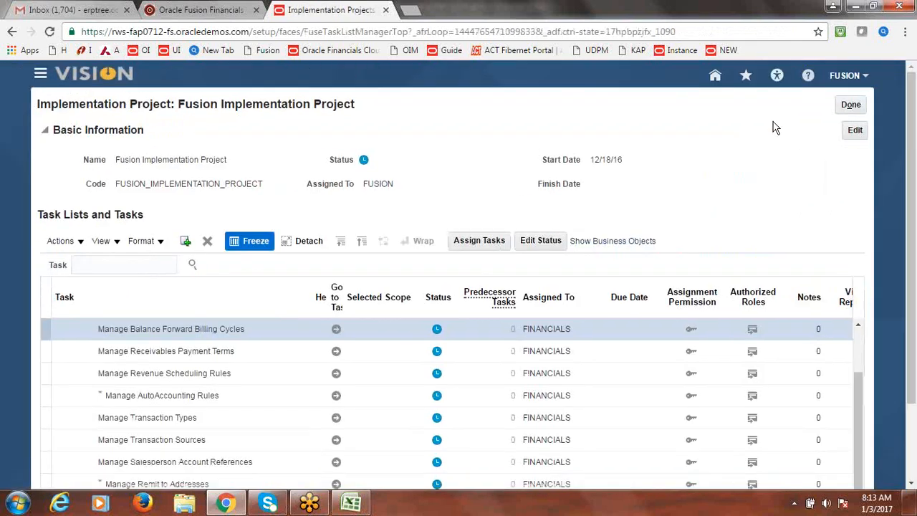
- Search the project tasks for "Payment Terms" and go to the Manage Receivables Payment Terms task
{"action": "left_click", "coordinate": [125, 263]}
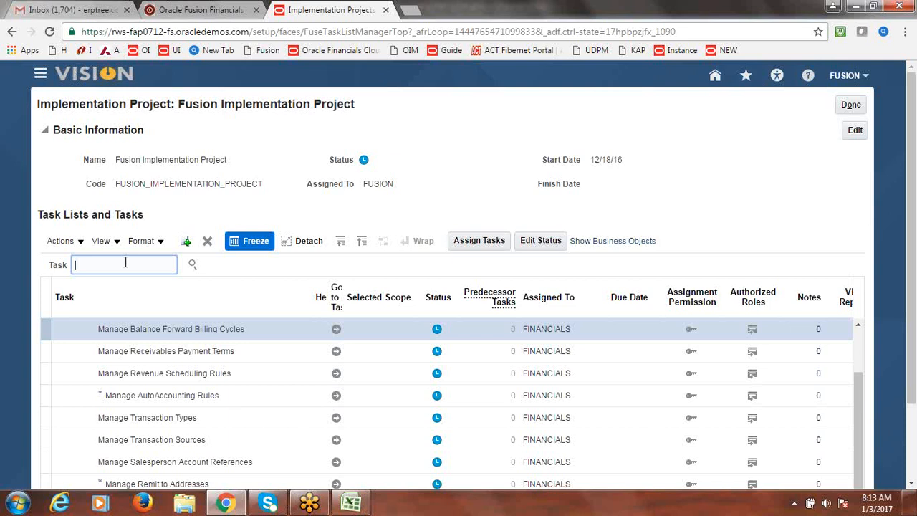
{"action": "type", "text": "F"}
{"action": "type", "text": "ayment Te"}
{"action": "type", "text": "rms"}
{"action": "left_click", "coordinate": [194, 265]}
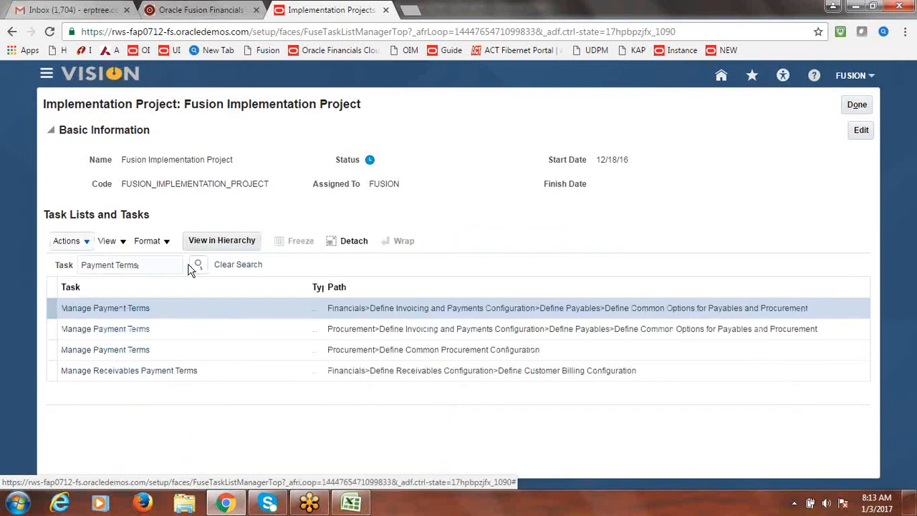
{"action": "left_click", "coordinate": [163, 379]}
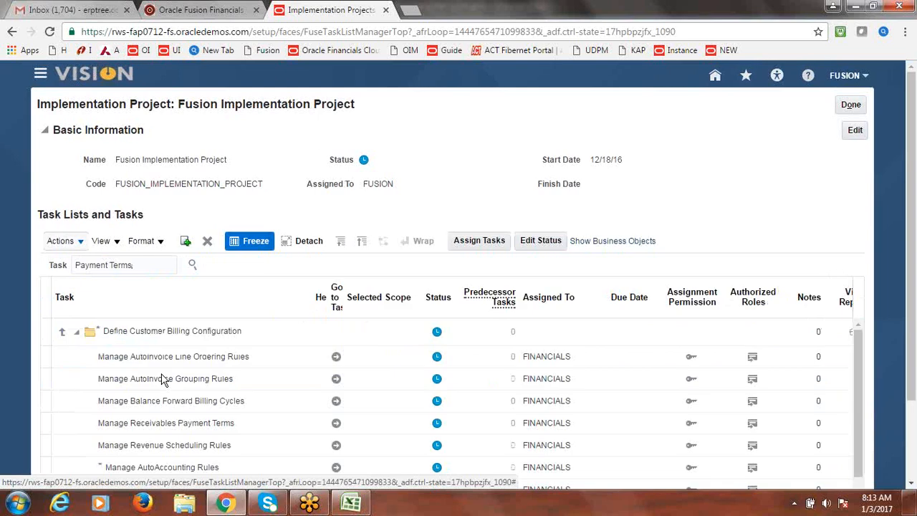
{"action": "scroll", "coordinate": [915, 329], "scroll_direction": "down", "scroll_amount": 2}
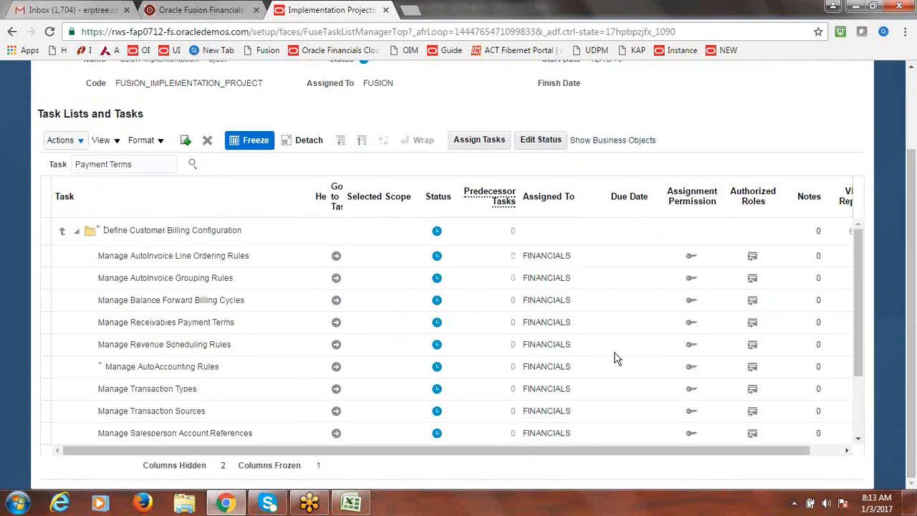
{"action": "left_click", "coordinate": [336, 324]}
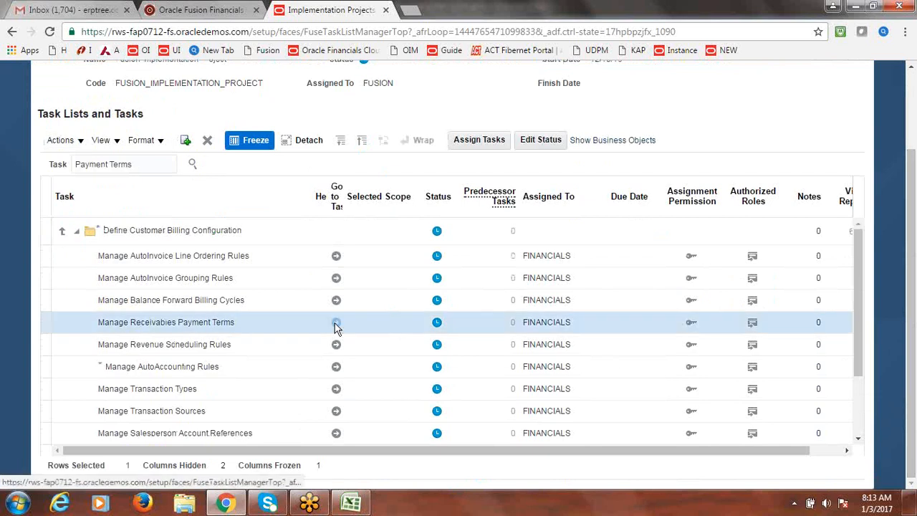
{"action": "left_click", "coordinate": [336, 324]}
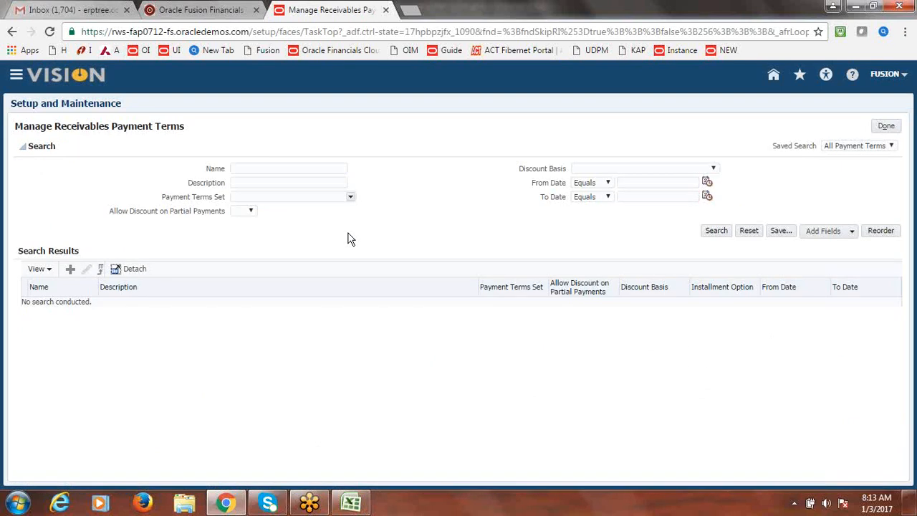
- Create new payment terms and assign the Common Set as the payment terms set by looking up code COMMON
{"action": "left_click", "coordinate": [70, 268]}
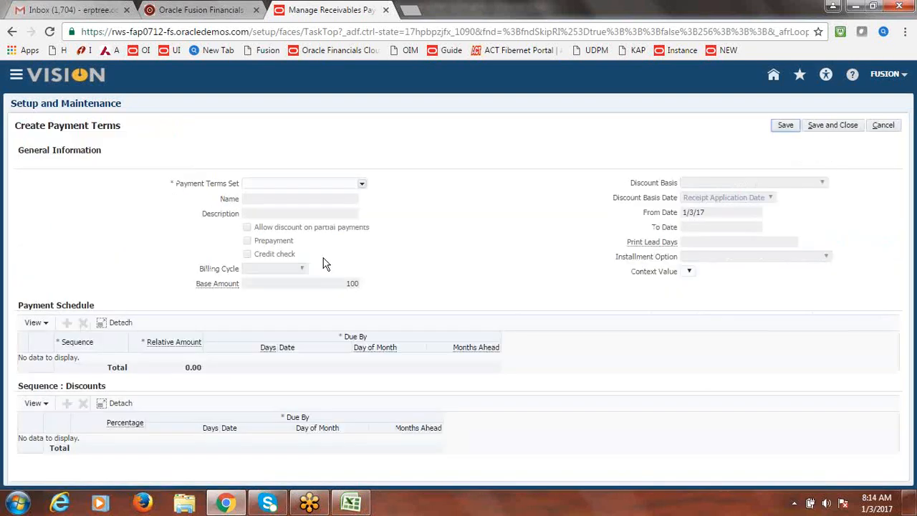
{"action": "left_click", "coordinate": [362, 185]}
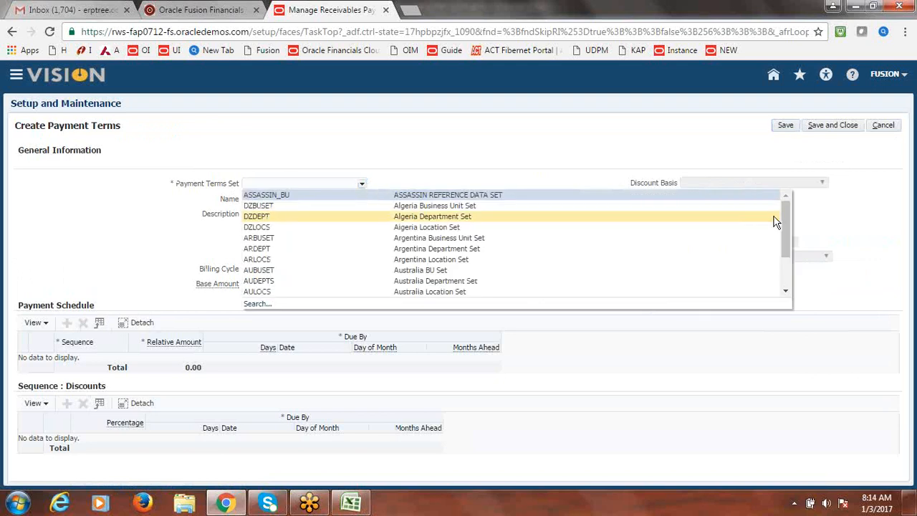
{"action": "left_click_drag", "start_coordinate": [787, 222], "coordinate": [790, 265]}
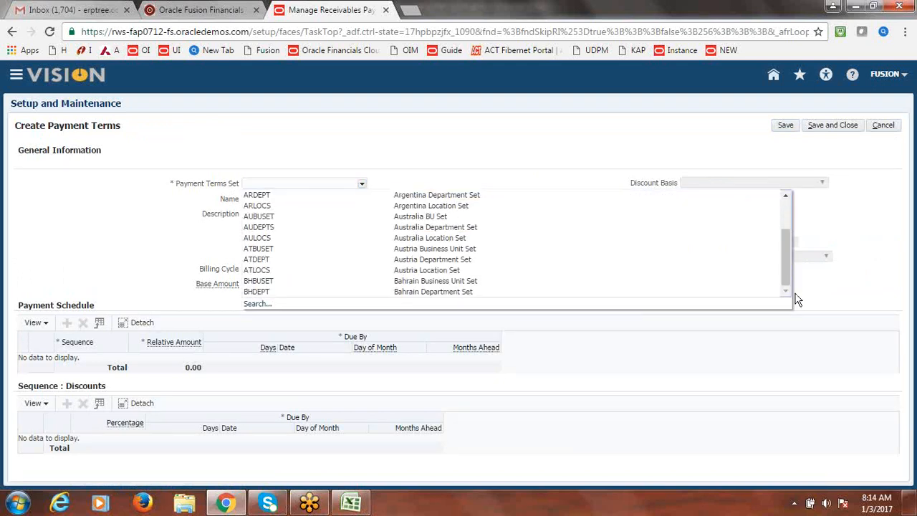
{"action": "left_click", "coordinate": [259, 304]}
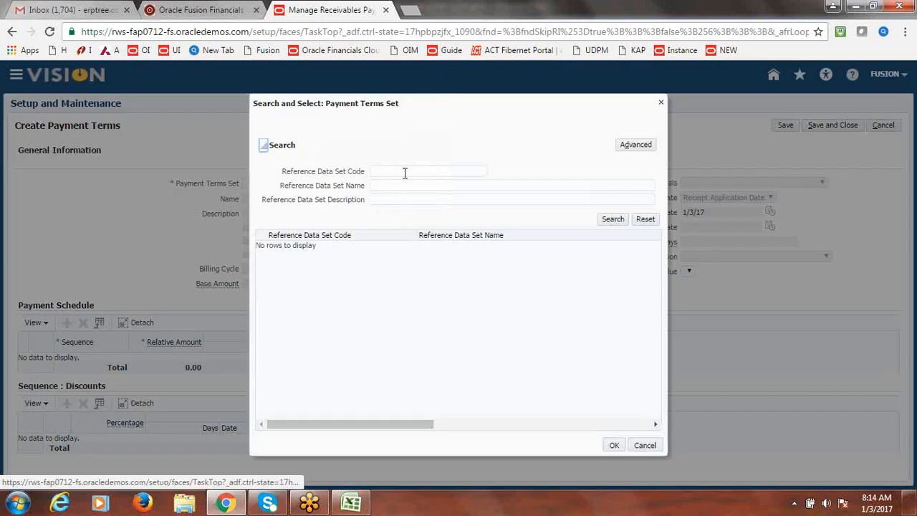
{"action": "left_click", "coordinate": [405, 171]}
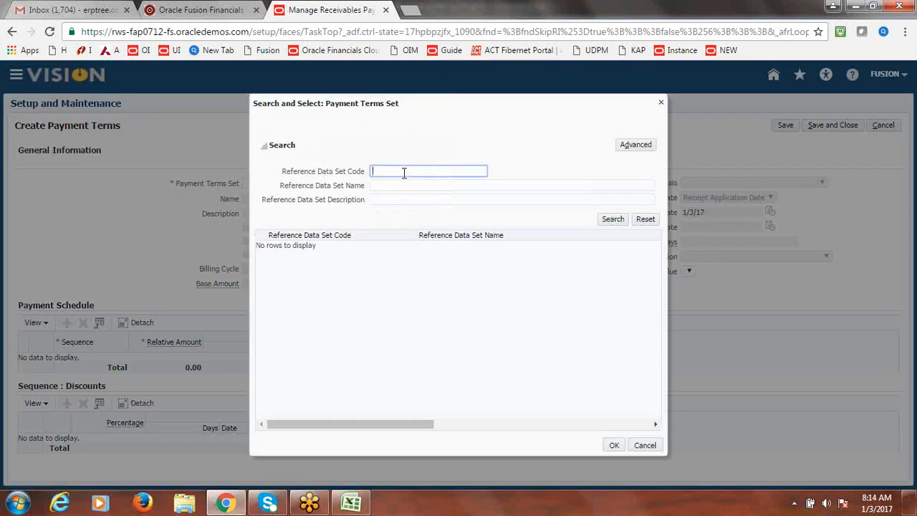
{"action": "type", "text": "COMMON"}
{"action": "left_click", "coordinate": [615, 220]}
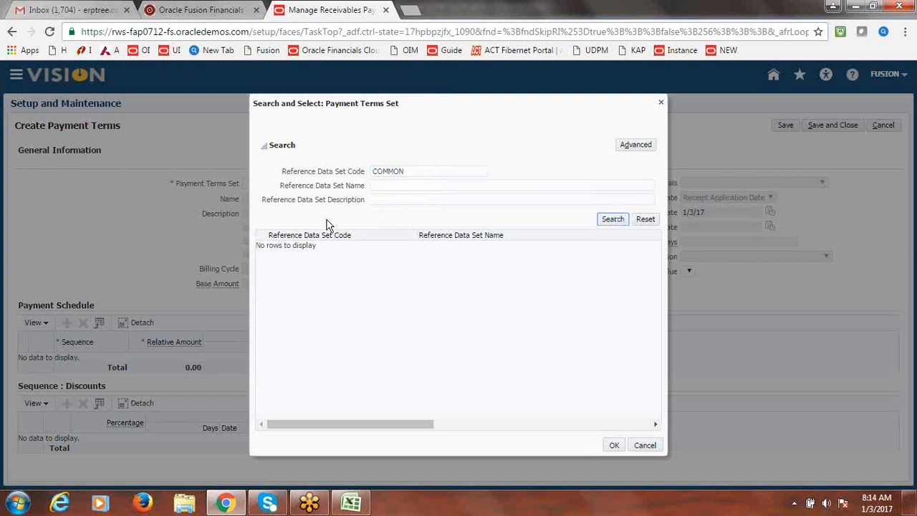
{"action": "left_click", "coordinate": [303, 247]}
{"action": "left_click", "coordinate": [616, 444]}
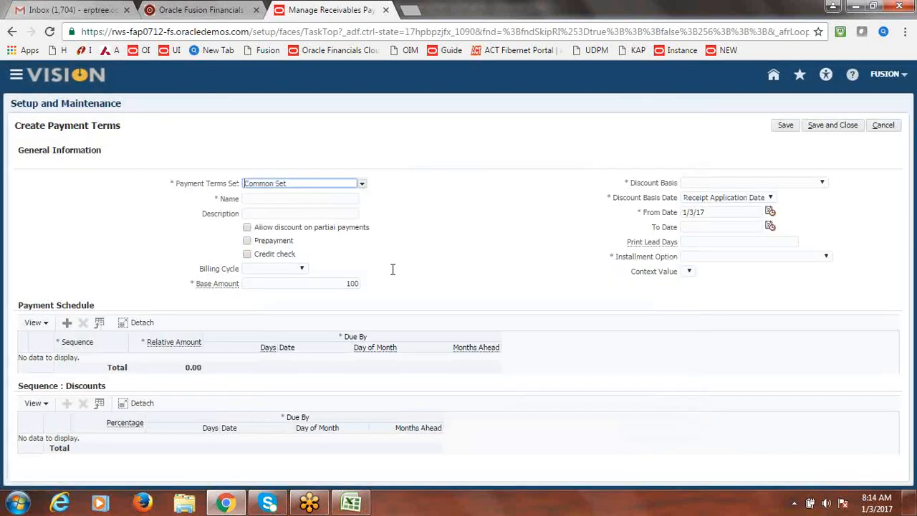
- Name the new payment terms "Fusion BFB 10"
{"action": "left_click", "coordinate": [307, 198]}
{"action": "type", "text": "F"}
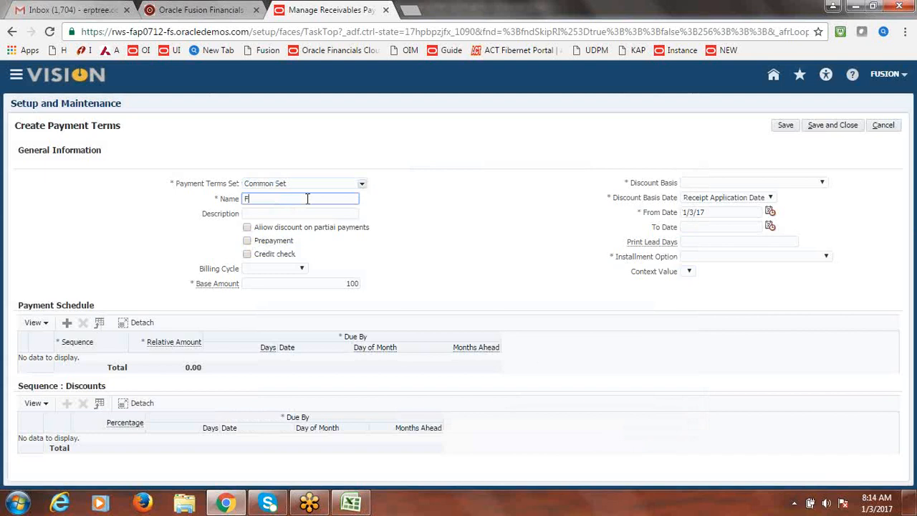
{"action": "type", "text": "usion BPB Net3"}
{"action": "key", "text": "BackSpace"}
{"action": "key", "text": "BackSpace"}
{"action": "key", "text": "BackSpace"}
{"action": "key", "text": "BackSpace"}
{"action": "type", "text": "10"}
- Reuse the payment terms name as the description, amended to read "Fusion BFB NET10"
{"action": "triple_click", "coordinate": [261, 202]}
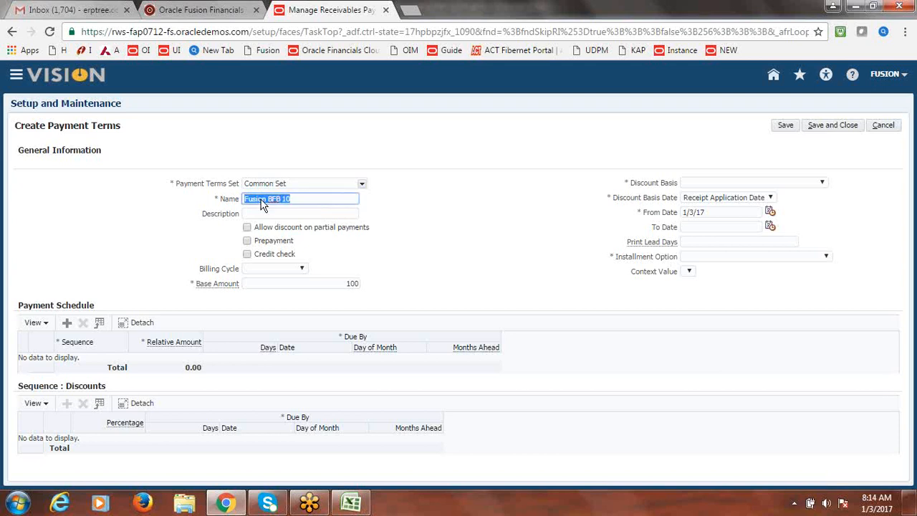
{"action": "key", "text": "ctrl+c"}
{"action": "left_click", "coordinate": [269, 212]}
{"action": "key", "text": "ctrl+v"}
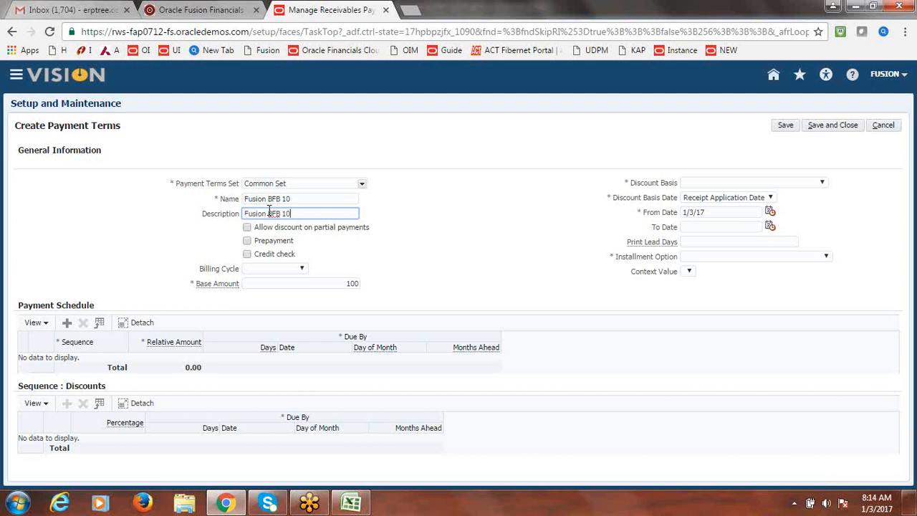
{"action": "left_click", "coordinate": [285, 214]}
{"action": "type", "text": "NET"}
{"action": "left_click", "coordinate": [344, 215]}
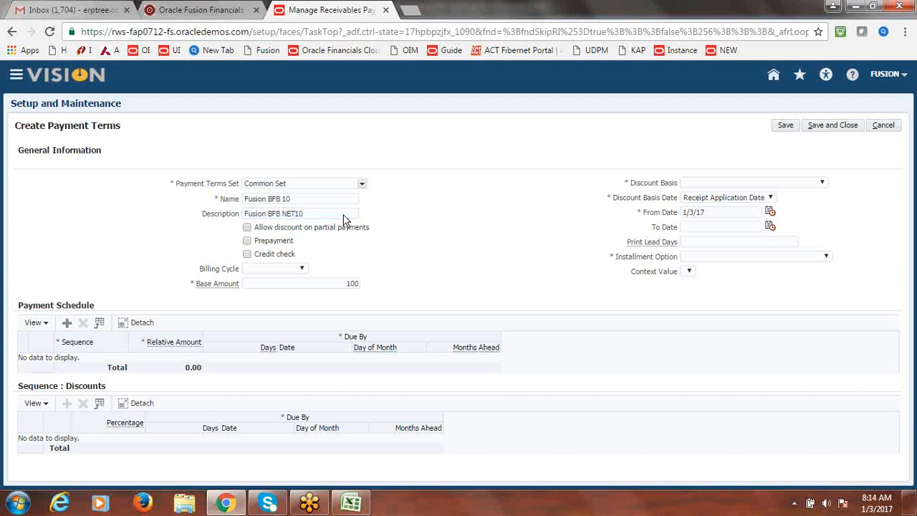
- Set the billing cycle to Fusion Monthly, discount basis to Invoice Amount, and installment option to Include tax and freight in first installment
{"action": "left_click", "coordinate": [302, 270]}
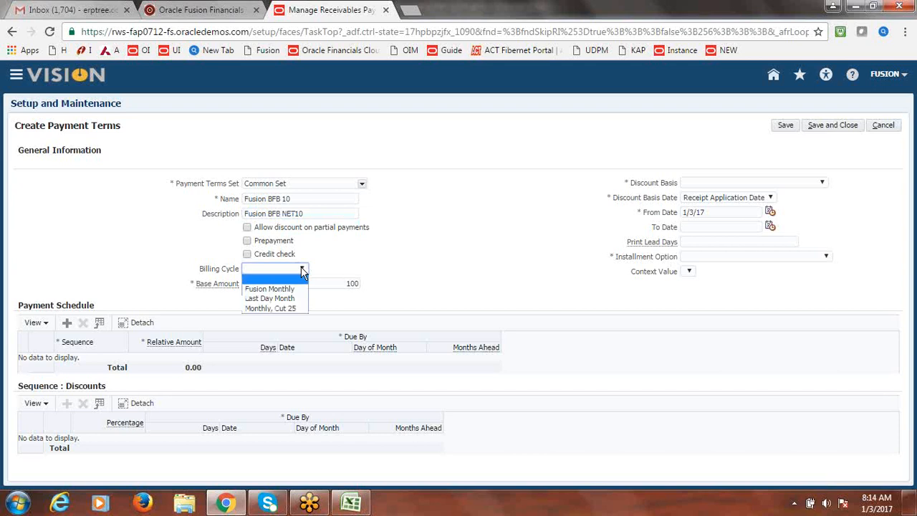
{"action": "left_click", "coordinate": [291, 288]}
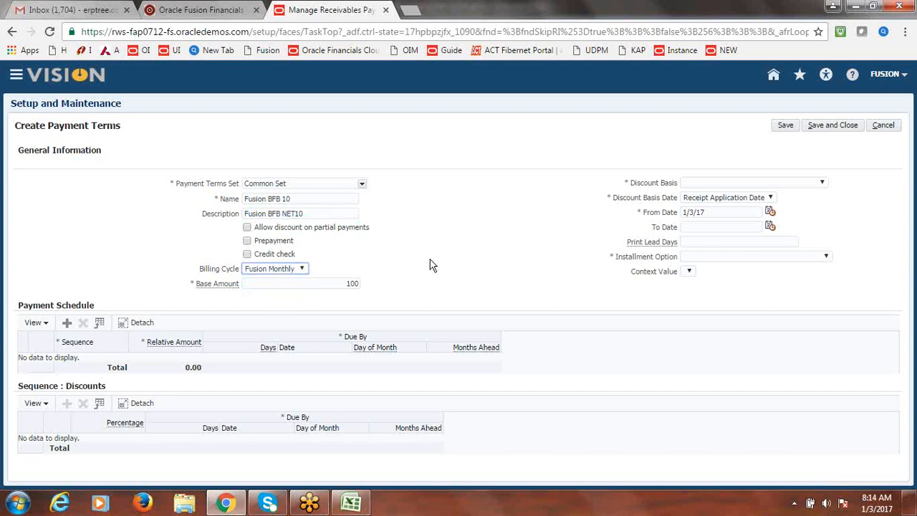
{"action": "left_click", "coordinate": [823, 184]}
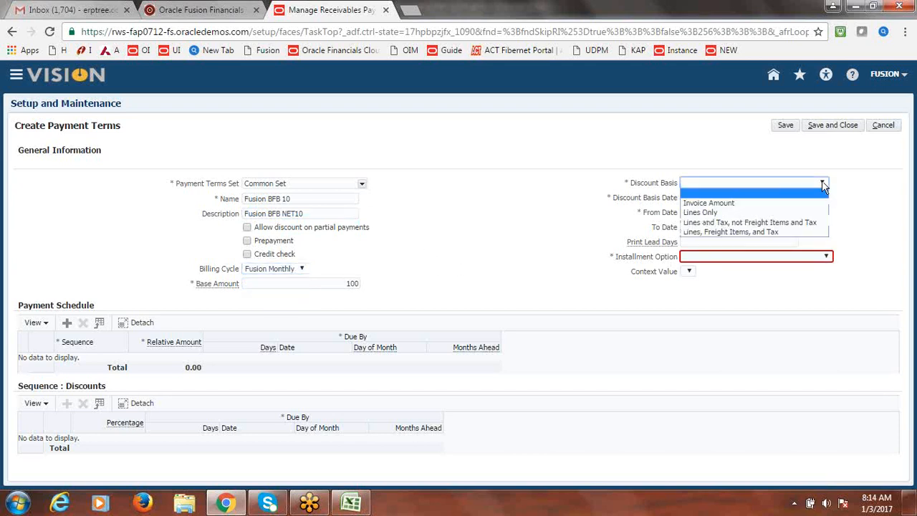
{"action": "left_click", "coordinate": [755, 202]}
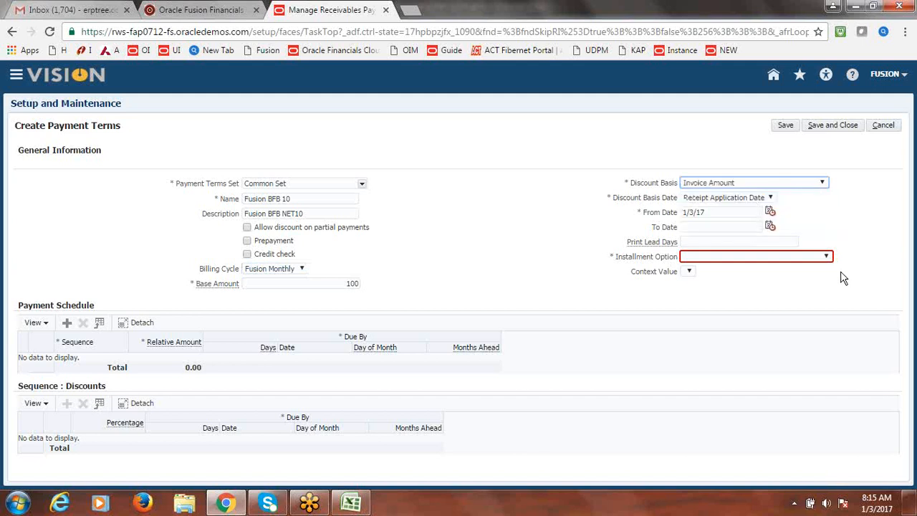
{"action": "left_click", "coordinate": [827, 256]}
{"action": "left_click", "coordinate": [765, 285]}
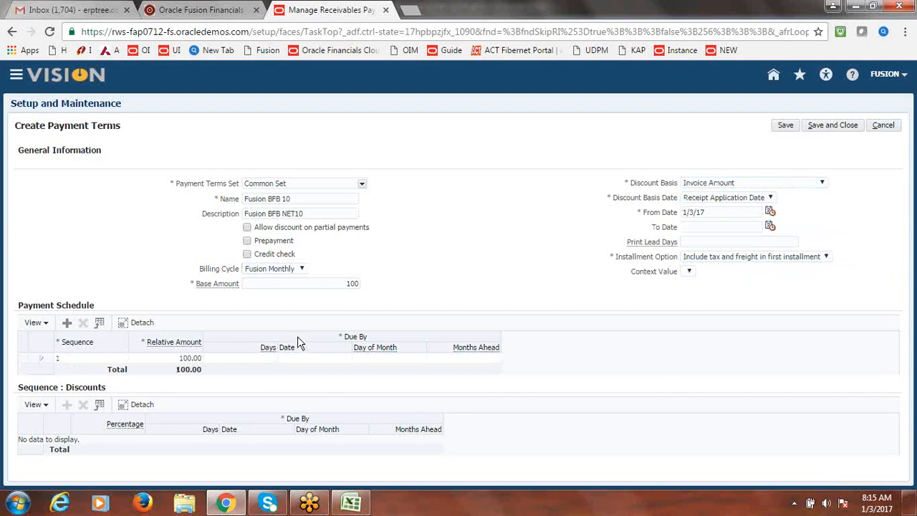
- Make the first payment schedule installment due in 10 days, then save the payment terms and return to the implementation project
{"action": "left_click", "coordinate": [265, 358]}
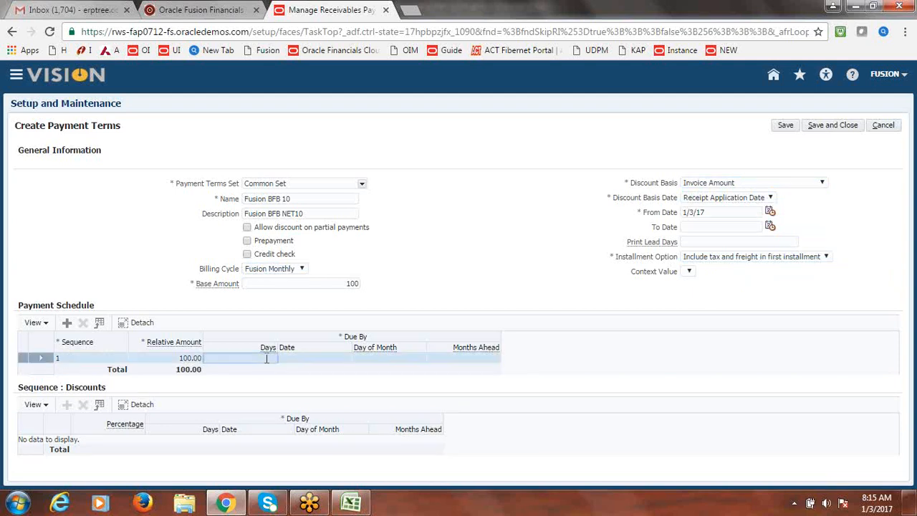
{"action": "type", "text": "10"}
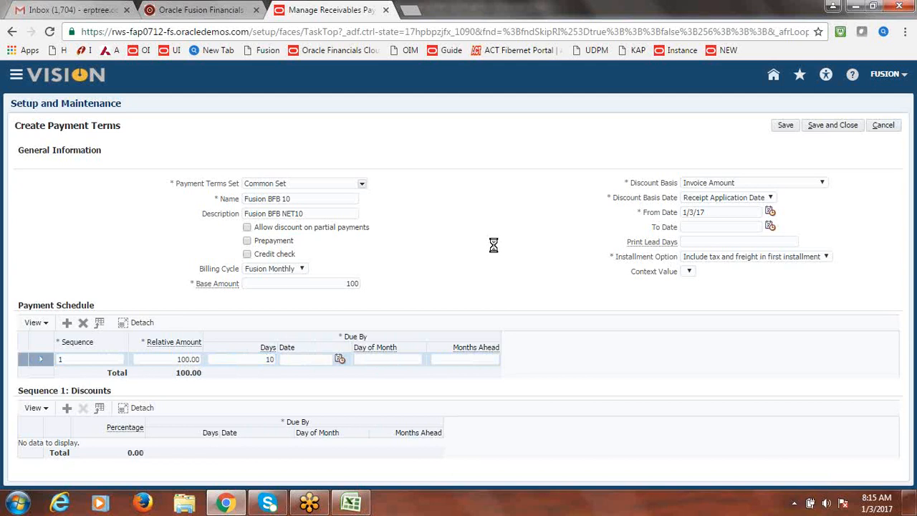
{"action": "left_click", "coordinate": [831, 125]}
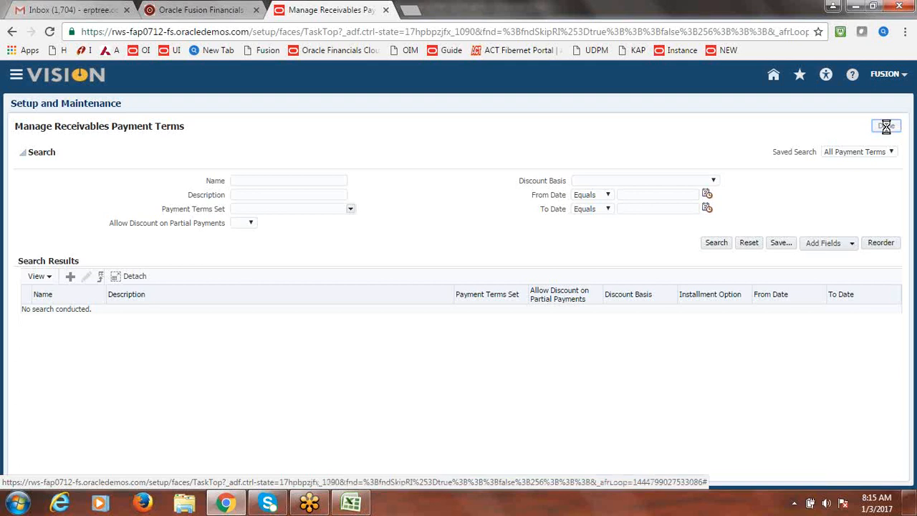
{"action": "left_click", "coordinate": [886, 127]}
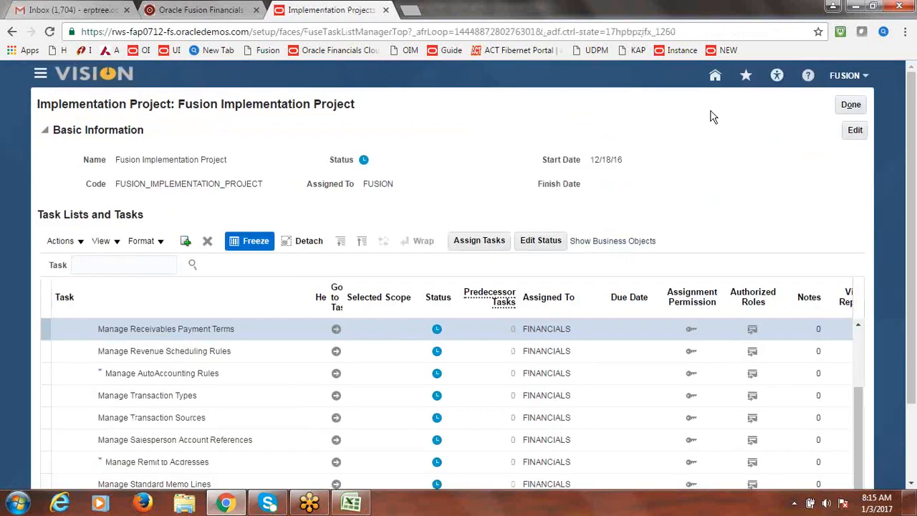
- Search the project tasks for "CUSTOMER PROFILE CLASS" and go to the Manage Receivables Customer Profile Classes task under Define Receivables Configuration
{"action": "left_click", "coordinate": [140, 263]}
{"action": "type", "text": "CUSTOMER"}
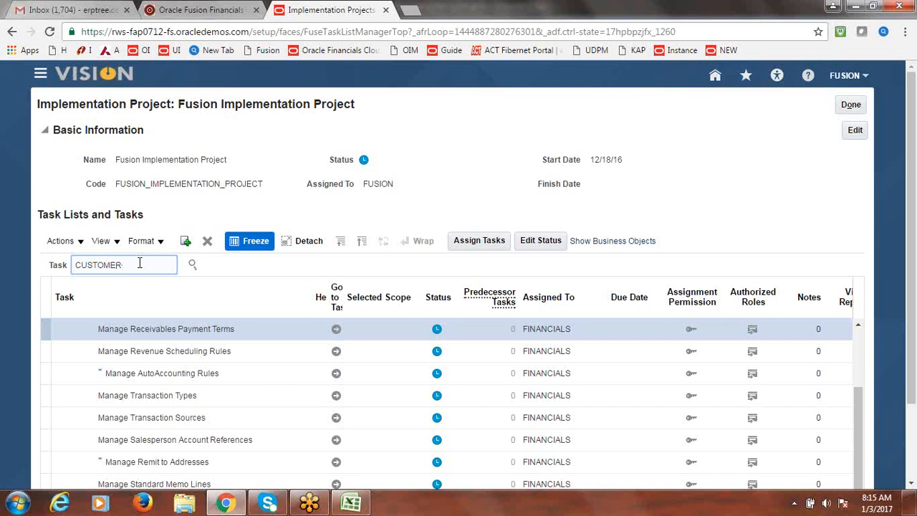
{"action": "type", "text": "PROFILE CLASS"}
{"action": "left_click", "coordinate": [193, 265]}
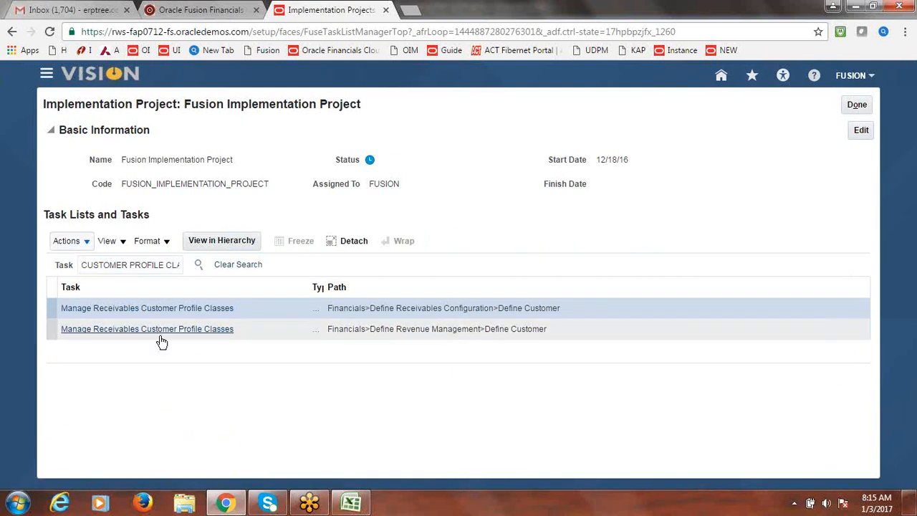
{"action": "left_click", "coordinate": [166, 311]}
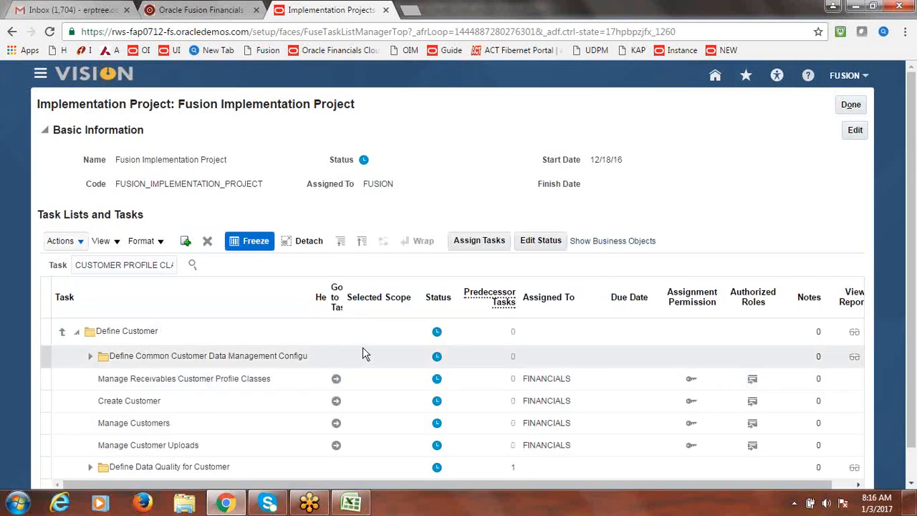
{"action": "left_click", "coordinate": [337, 380]}
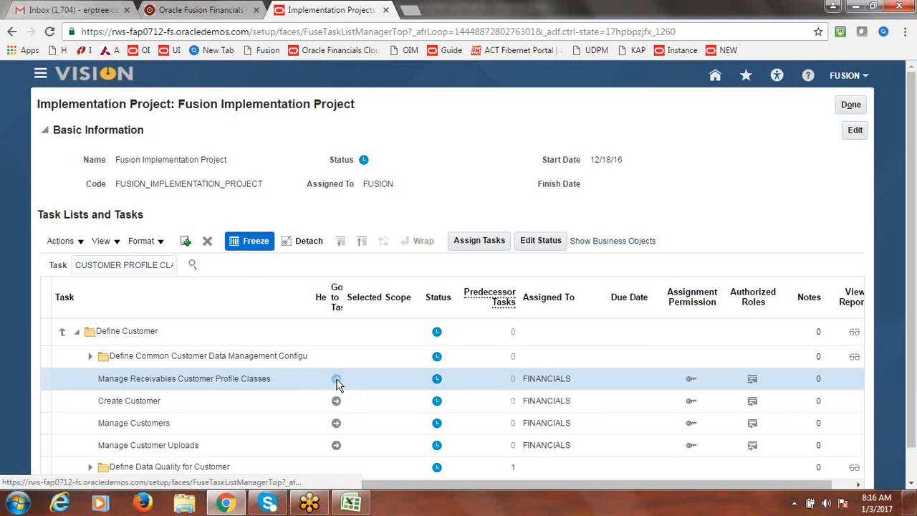
{"action": "left_click", "coordinate": [337, 381]}
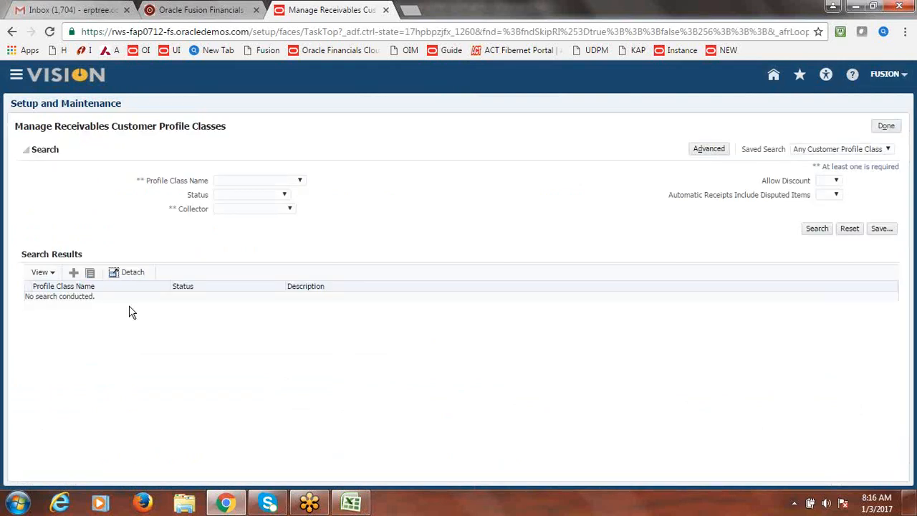
- Create a customer profile class named "Fusion BFB Profile" and assign FUSION COLLECTOR as its collector
{"action": "left_click", "coordinate": [73, 272]}
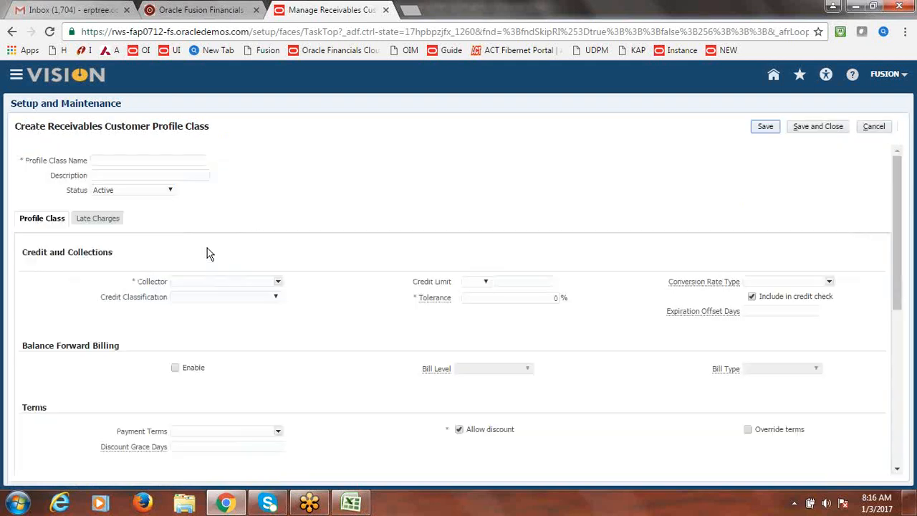
{"action": "left_click", "coordinate": [138, 161]}
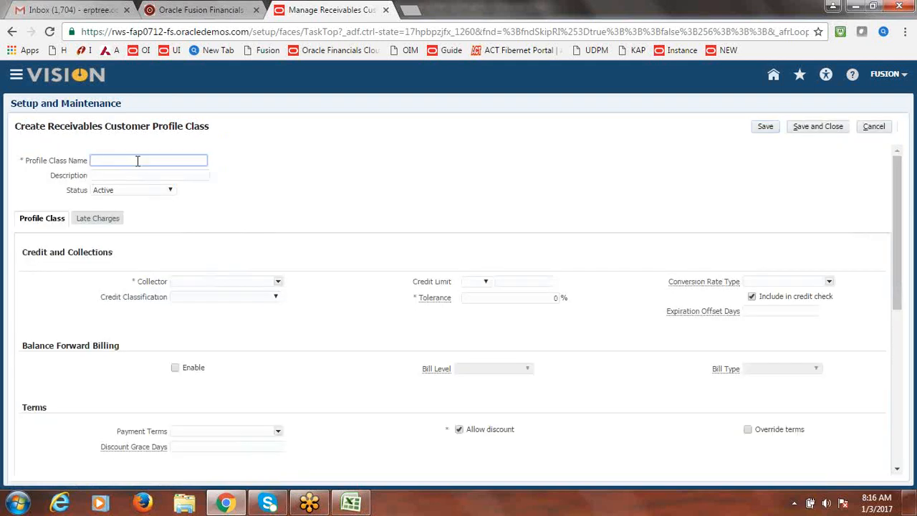
{"action": "type", "text": "Fusio"}
{"action": "type", "text": "n BPE"}
{"action": "type", "text": " Profil"}
{"action": "type", "text": "e"}
{"action": "key", "text": "Tab"}
{"action": "left_click", "coordinate": [278, 281]}
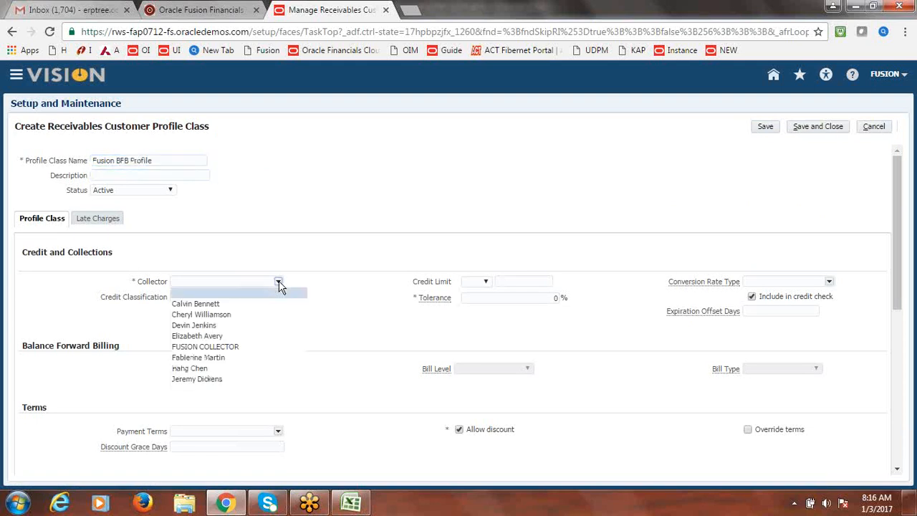
{"action": "left_click", "coordinate": [246, 347]}
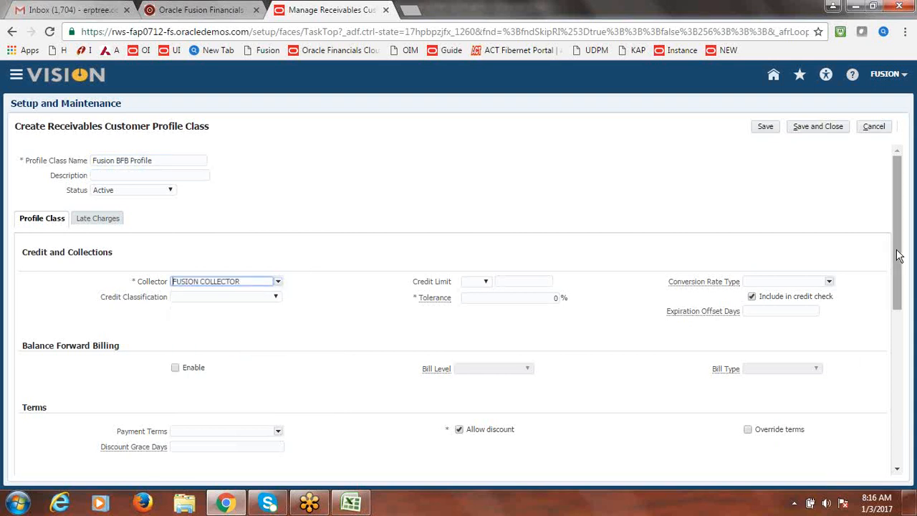
- Enable balance forward billing for the profile class with bill level Account and bill type Detail
{"action": "left_click_drag", "start_coordinate": [897, 256], "coordinate": [908, 287]}
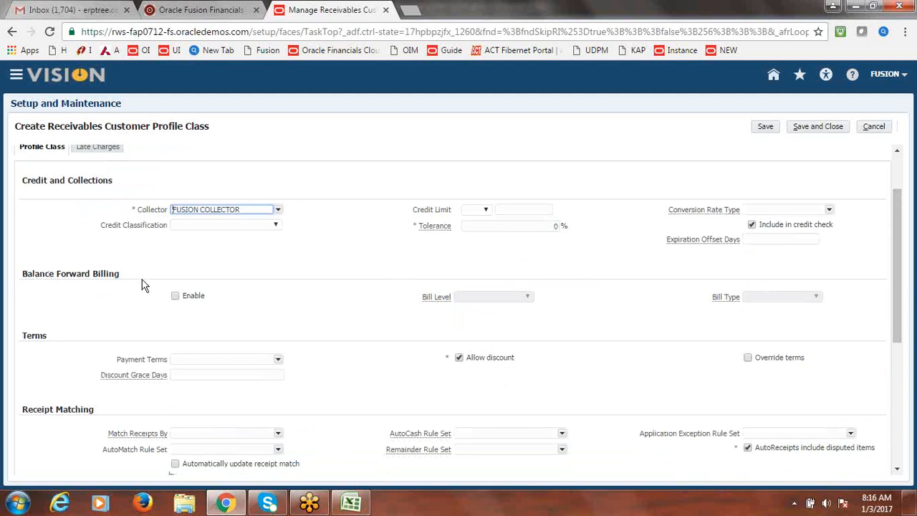
{"action": "left_click", "coordinate": [176, 297]}
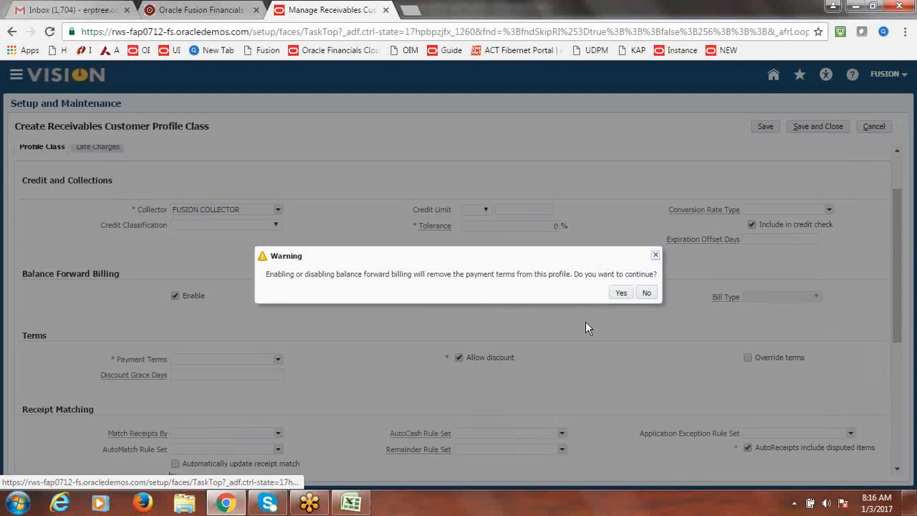
{"action": "left_click", "coordinate": [622, 293]}
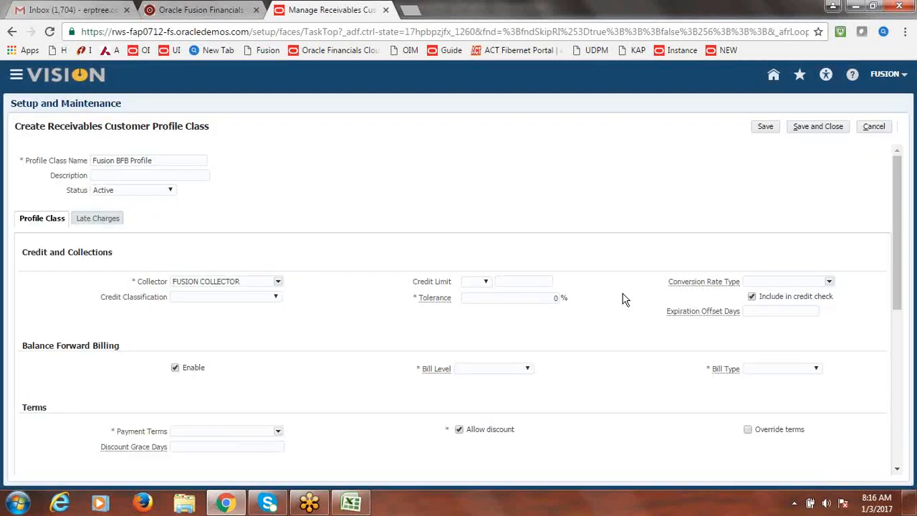
{"action": "left_click", "coordinate": [529, 370]}
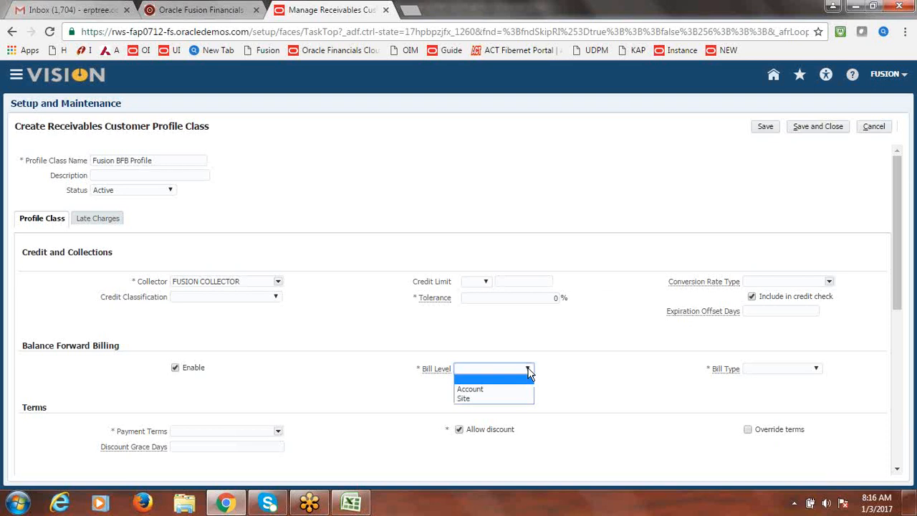
{"action": "left_click", "coordinate": [496, 389]}
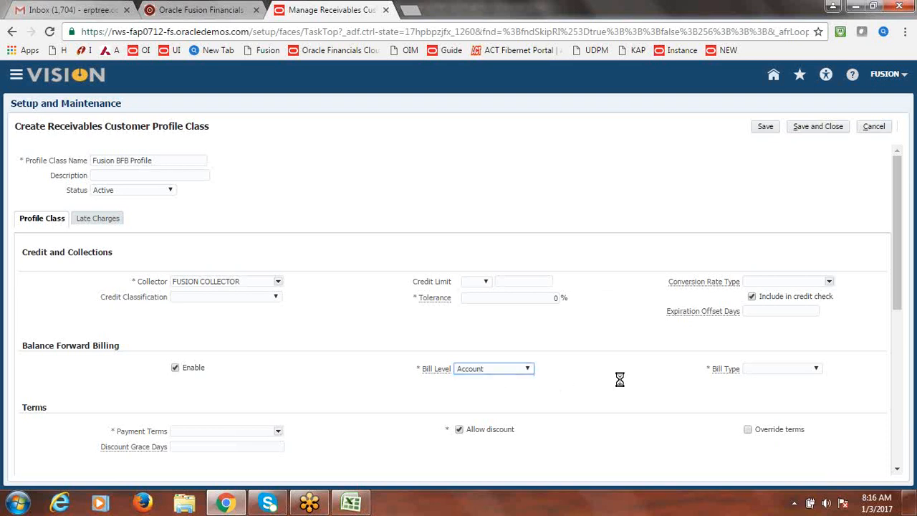
{"action": "scroll", "coordinate": [905, 291], "scroll_direction": "down", "scroll_amount": 1}
{"action": "scroll", "coordinate": [905, 292], "scroll_direction": "down", "scroll_amount": 2}
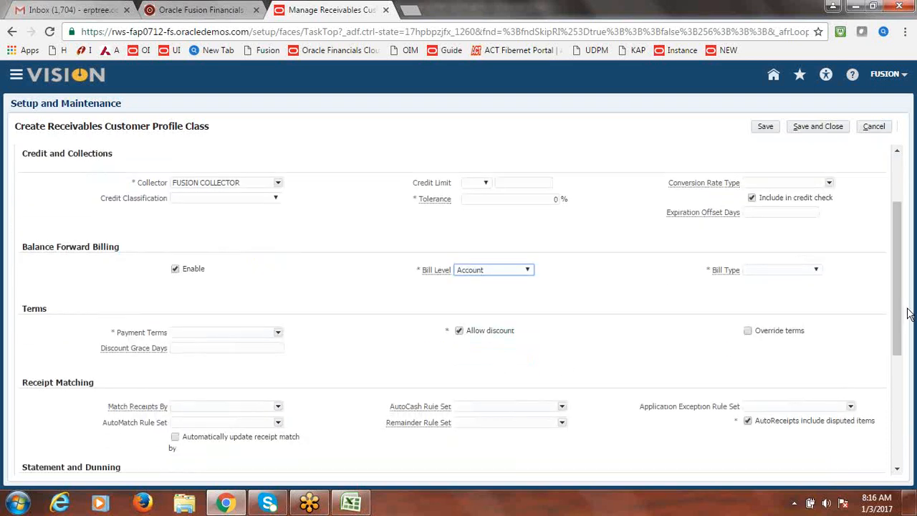
{"action": "left_click", "coordinate": [817, 271]}
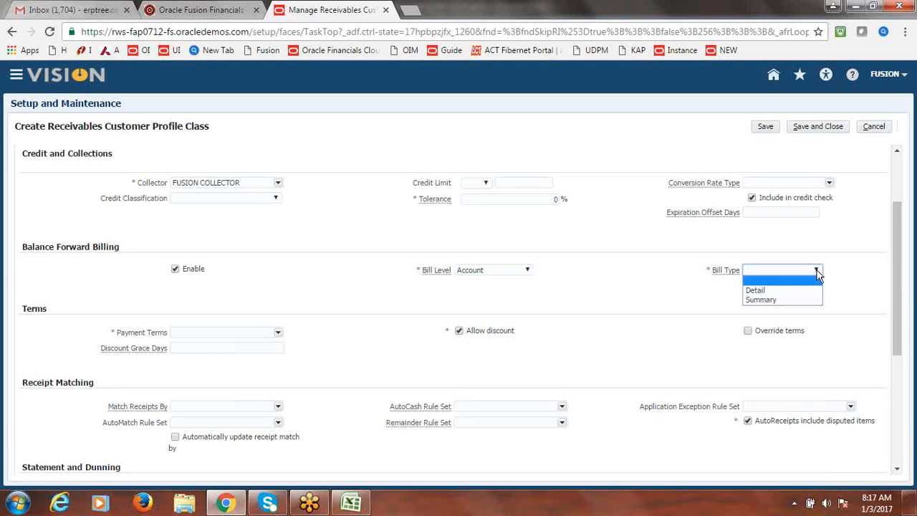
{"action": "left_click", "coordinate": [777, 291]}
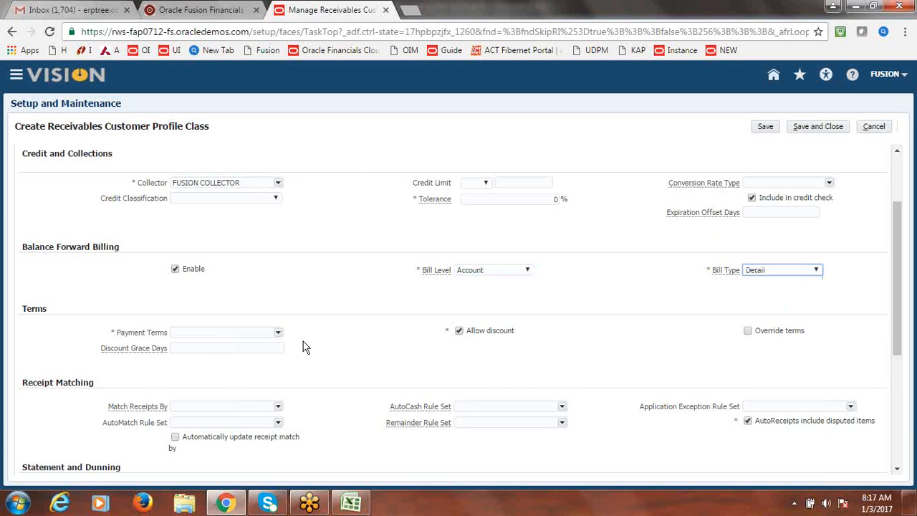
- Set the profile class's payment terms to Fusion BFB 10 and its invoicing grouping rule to DEFAULT
{"action": "left_click", "coordinate": [278, 333]}
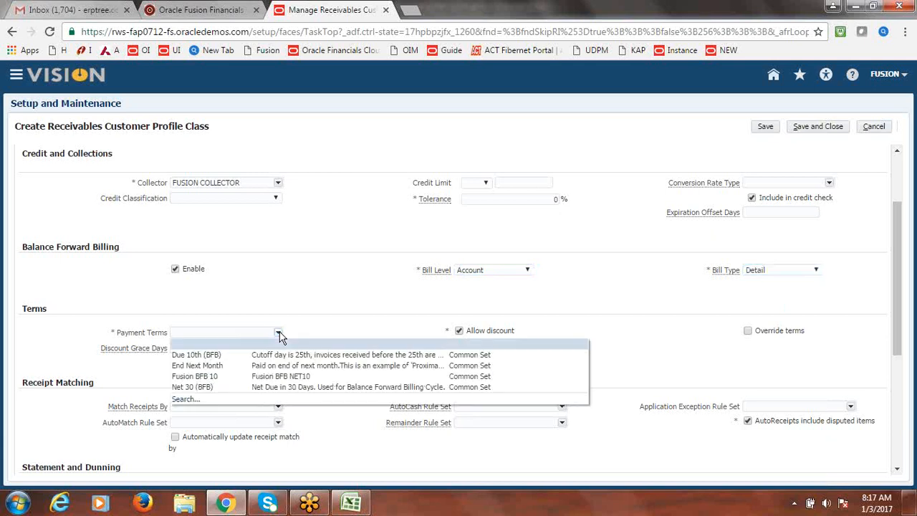
{"action": "left_click", "coordinate": [228, 378]}
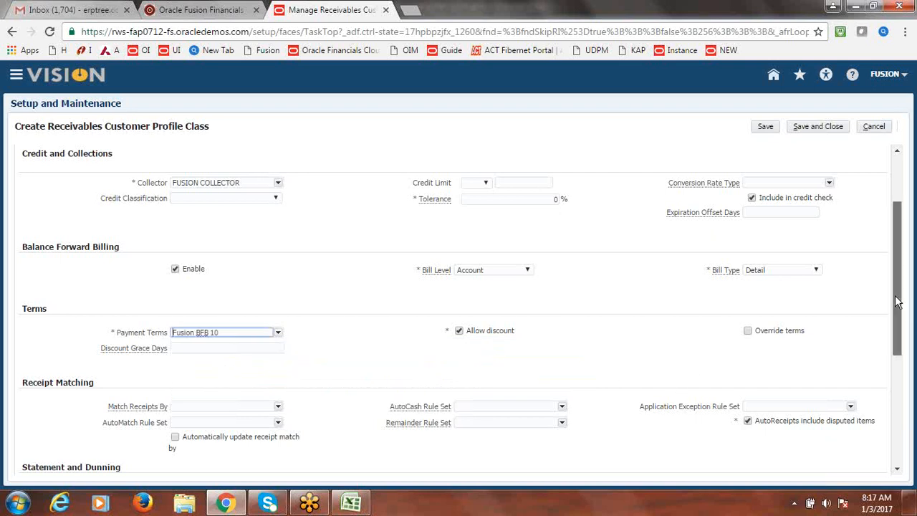
{"action": "left_click_drag", "start_coordinate": [901, 301], "coordinate": [903, 420]}
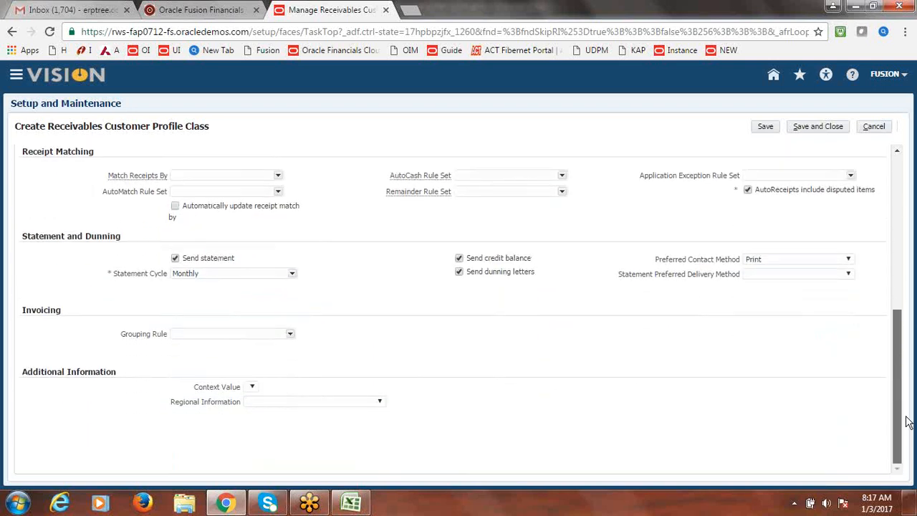
{"action": "left_click", "coordinate": [290, 335]}
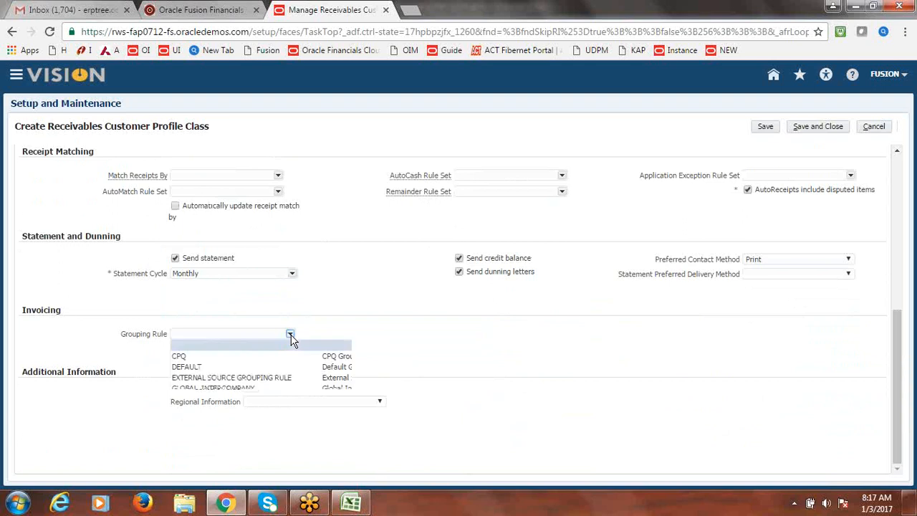
{"action": "left_click", "coordinate": [237, 368]}
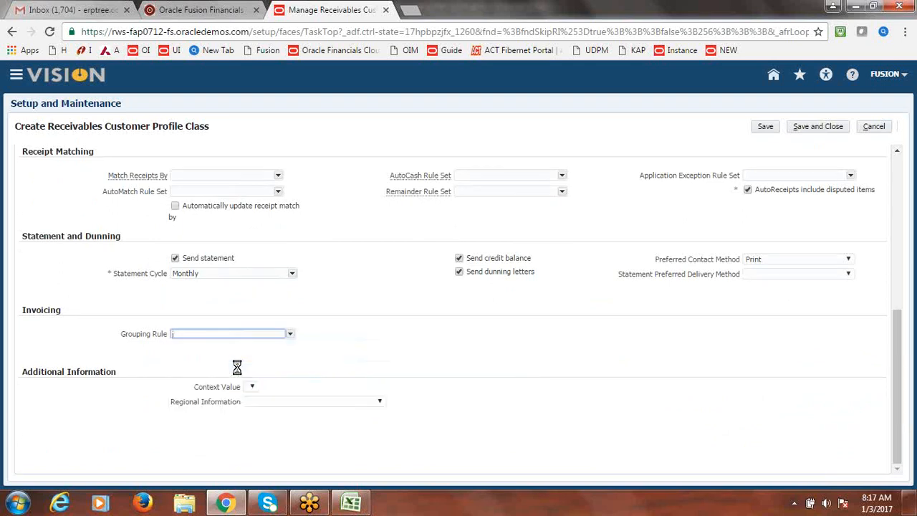
- Set the profile class's statement cycle to Fusion Monthly
{"action": "left_click", "coordinate": [291, 276]}
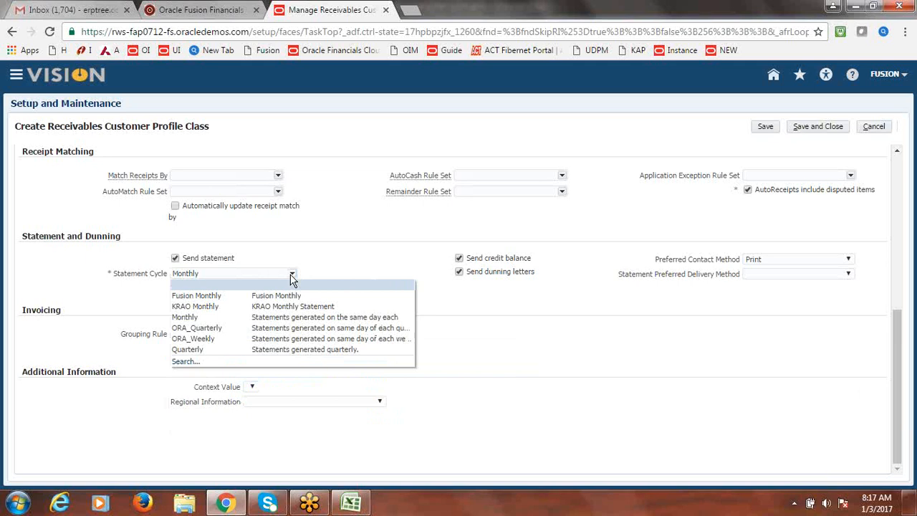
{"action": "left_click", "coordinate": [258, 296]}
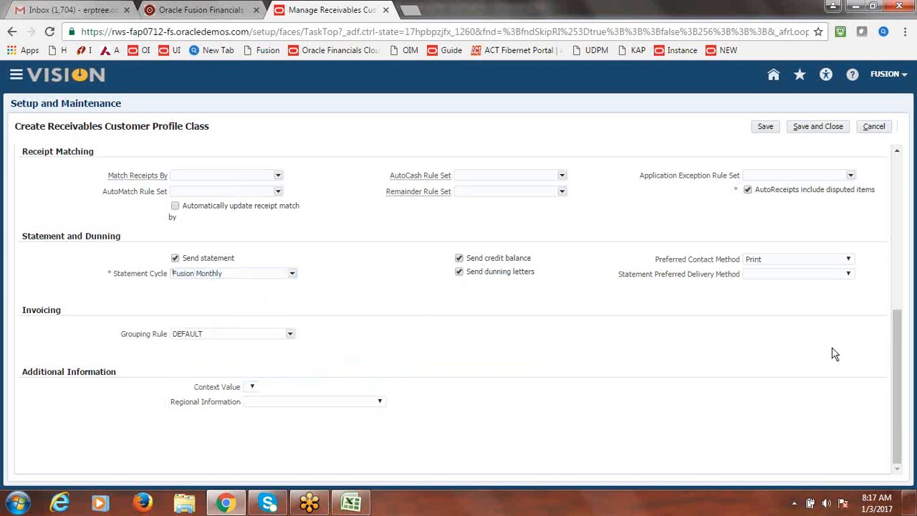
- Add a currency settings row for USD - US Dollar to the profile class's late charges setup
{"action": "scroll", "coordinate": [852, 301], "scroll_direction": "up", "scroll_amount": 10}
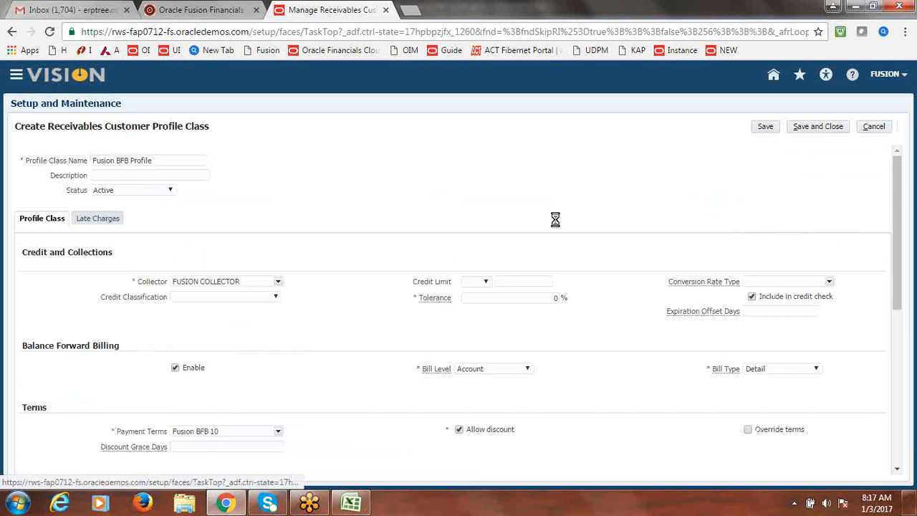
{"action": "left_click", "coordinate": [97, 218]}
{"action": "scroll", "coordinate": [621, 318], "scroll_direction": "down", "scroll_amount": 4}
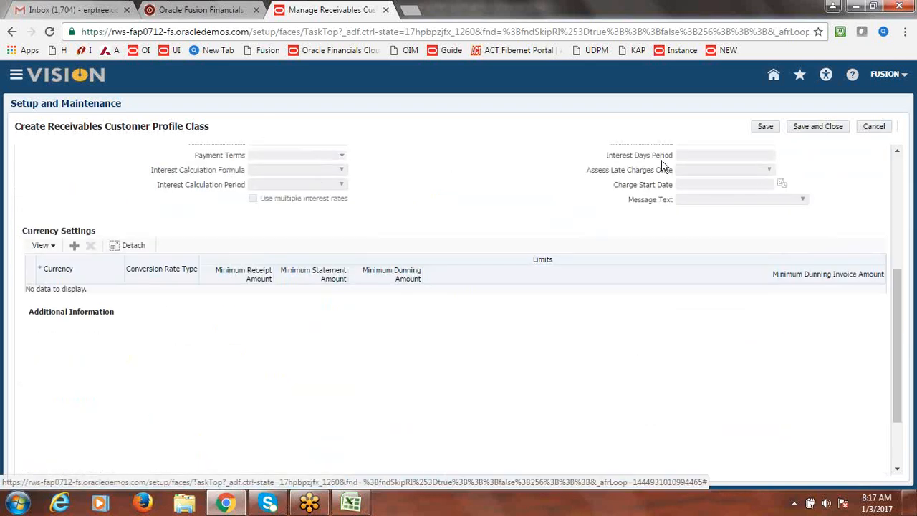
{"action": "left_click", "coordinate": [78, 246]}
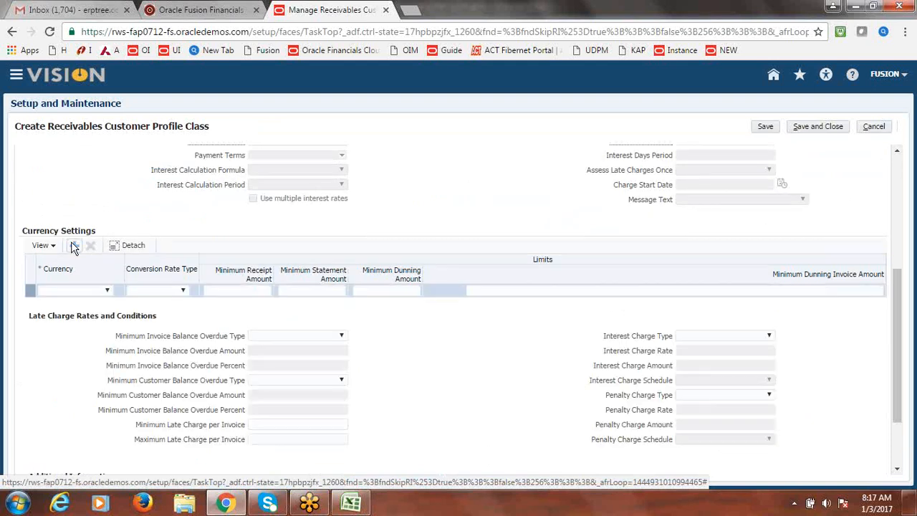
{"action": "left_click", "coordinate": [108, 291]}
{"action": "left_click", "coordinate": [101, 311]}
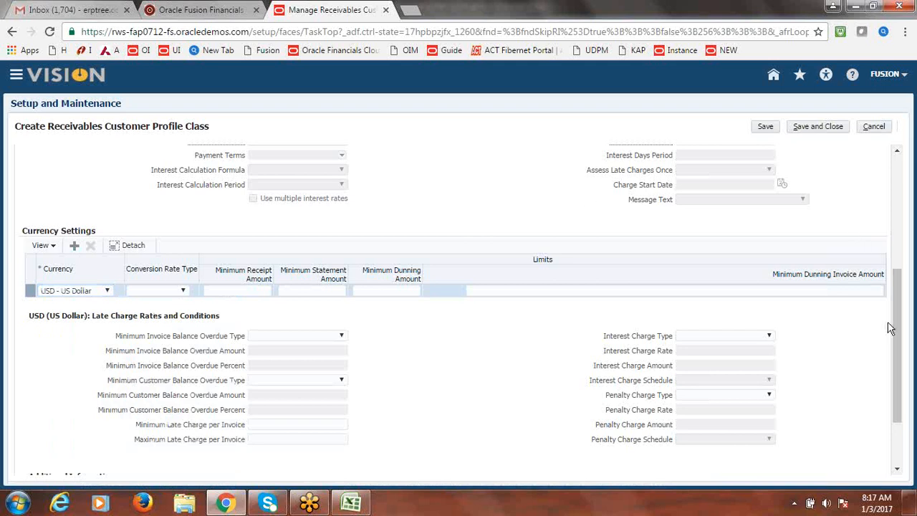
- Try to save and close the Fusion BFB Profile customer profile class
{"action": "left_click_drag", "start_coordinate": [896, 331], "coordinate": [899, 211]}
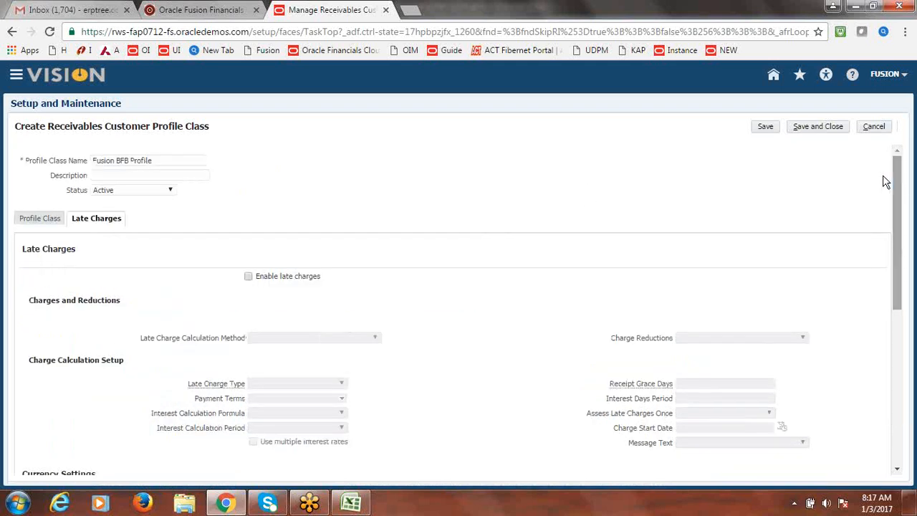
{"action": "left_click", "coordinate": [820, 126]}
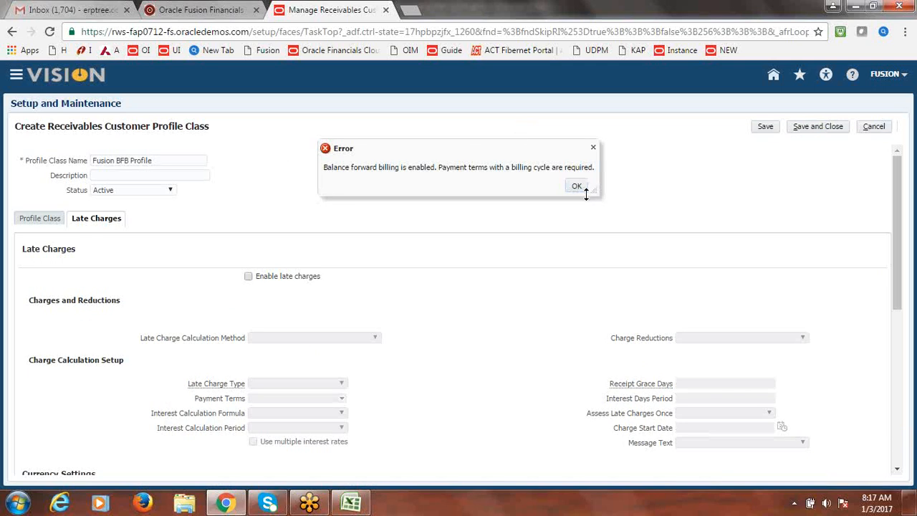
{"action": "left_click", "coordinate": [577, 186]}
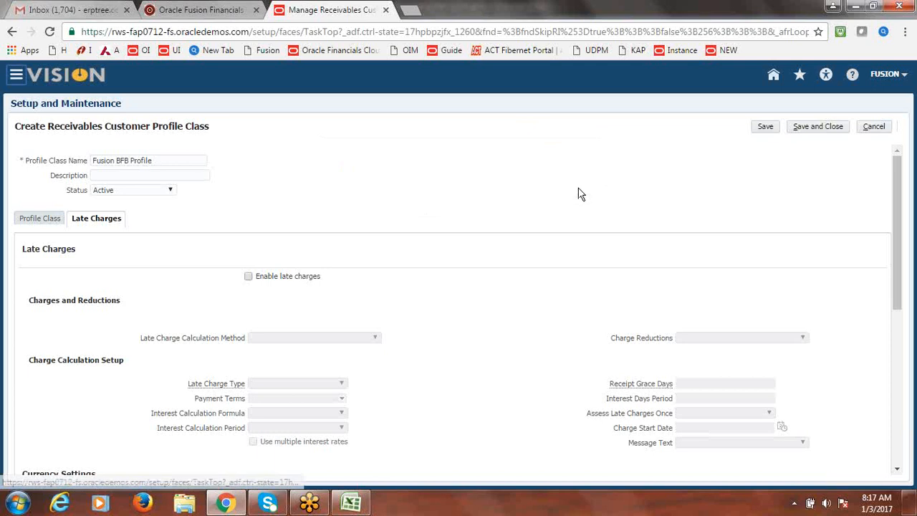
- Return to the main profile class settings and try to save and close the Fusion BFB Profile class
{"action": "left_click", "coordinate": [43, 222]}
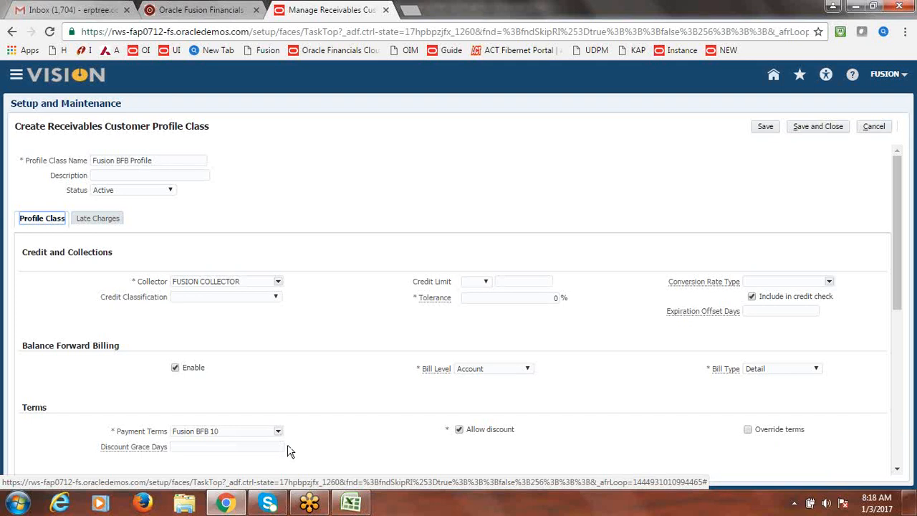
{"action": "left_click", "coordinate": [831, 128]}
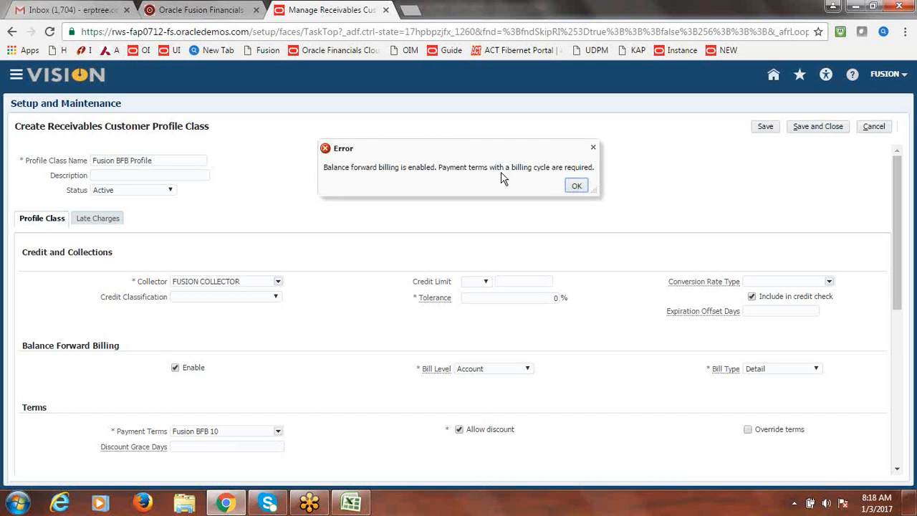
{"action": "left_click", "coordinate": [578, 188]}
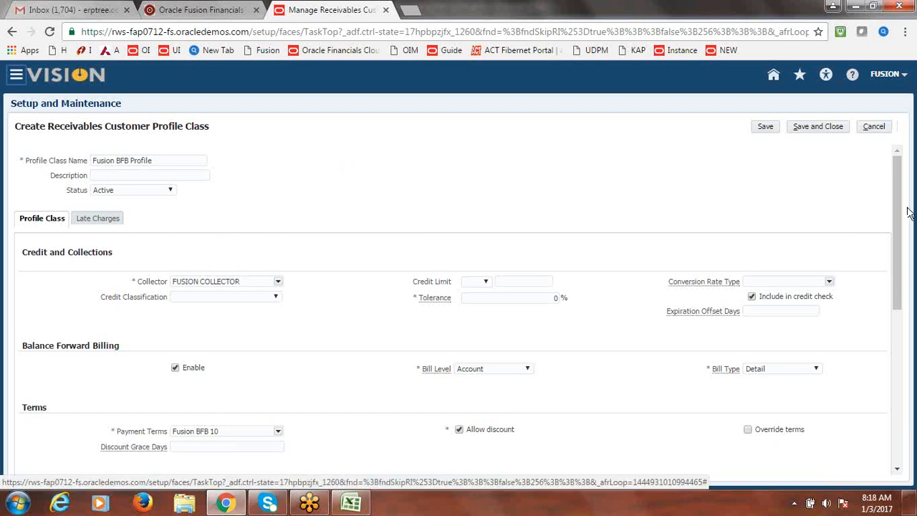
- Reselect Fusion BFB 10 as the profile class's payment terms, and save and close the profile class
{"action": "scroll", "coordinate": [899, 215], "scroll_direction": "down", "scroll_amount": 2}
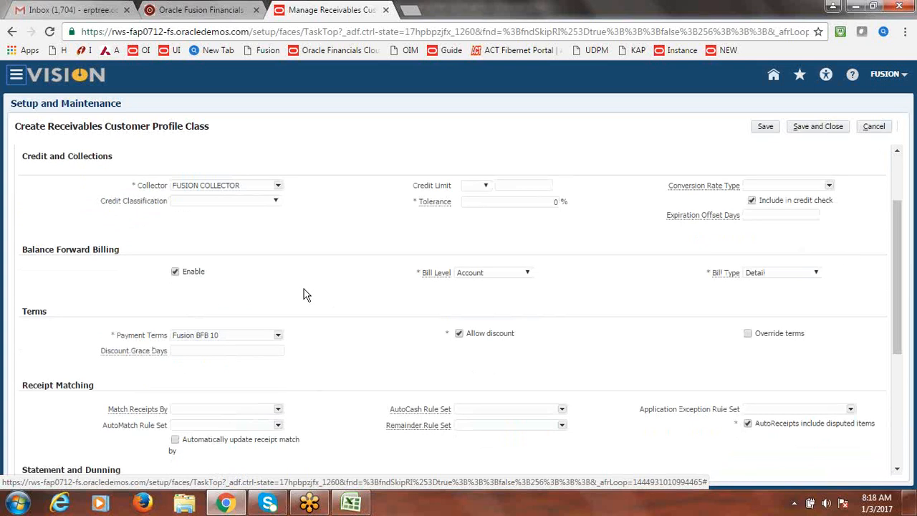
{"action": "left_click", "coordinate": [278, 336]}
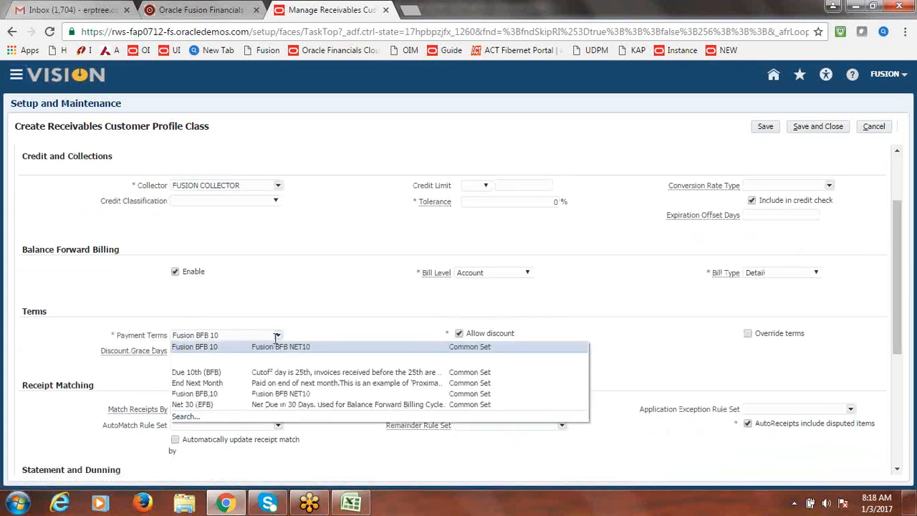
{"action": "left_click", "coordinate": [207, 394]}
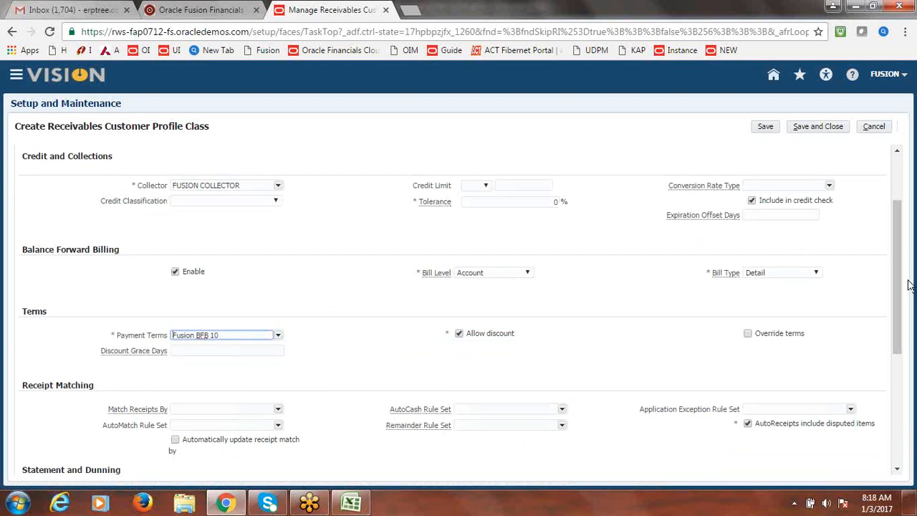
{"action": "scroll", "coordinate": [900, 279], "scroll_direction": "up", "scroll_amount": 3}
{"action": "scroll", "coordinate": [900, 262], "scroll_direction": "up", "scroll_amount": 1}
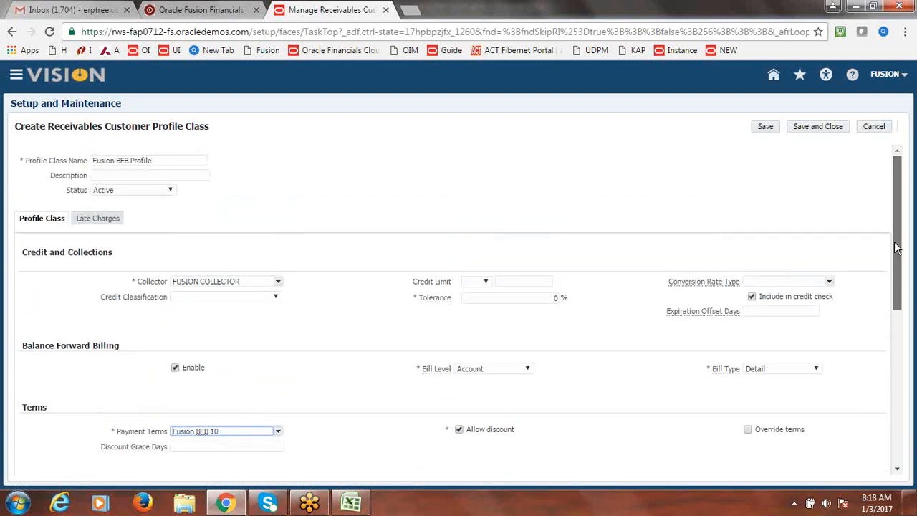
{"action": "left_click", "coordinate": [840, 127]}
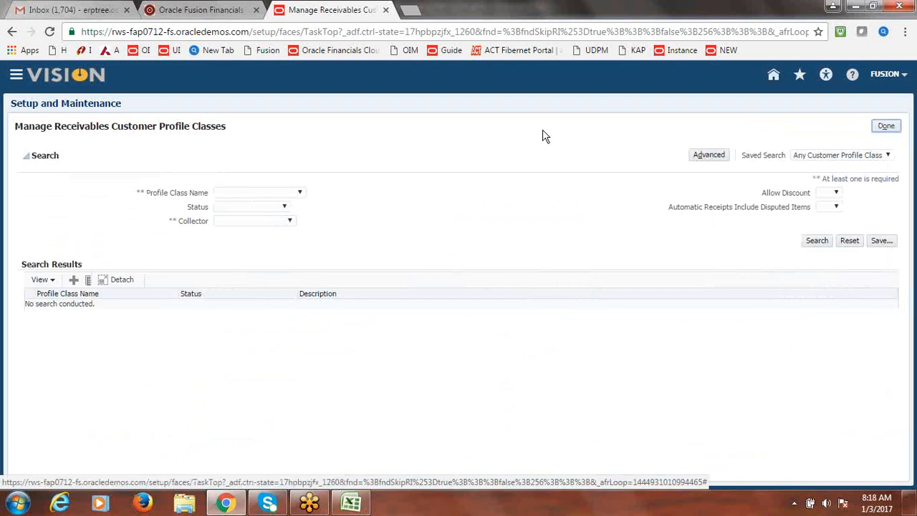
- Finish managing customer profile classes and open the Create Customer task from the implementation project
{"action": "left_click", "coordinate": [886, 127]}
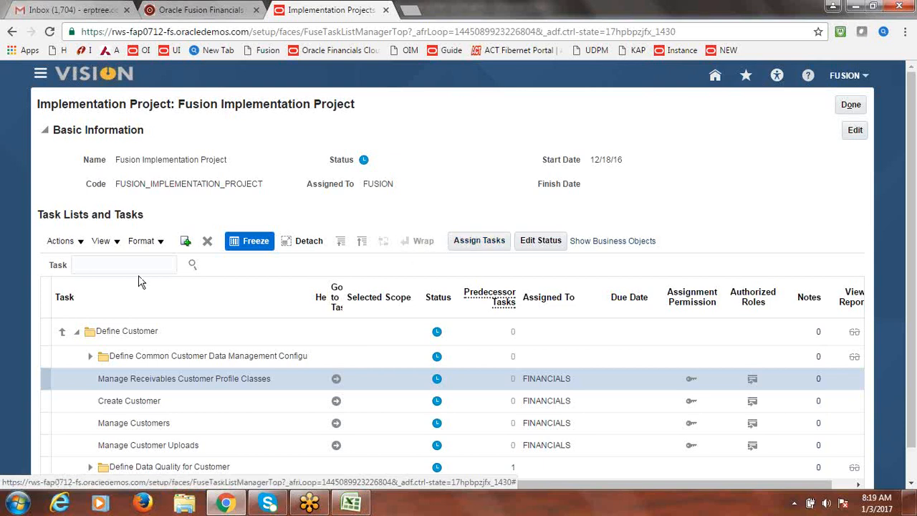
{"action": "left_click", "coordinate": [339, 407]}
{"action": "left_click", "coordinate": [338, 406]}
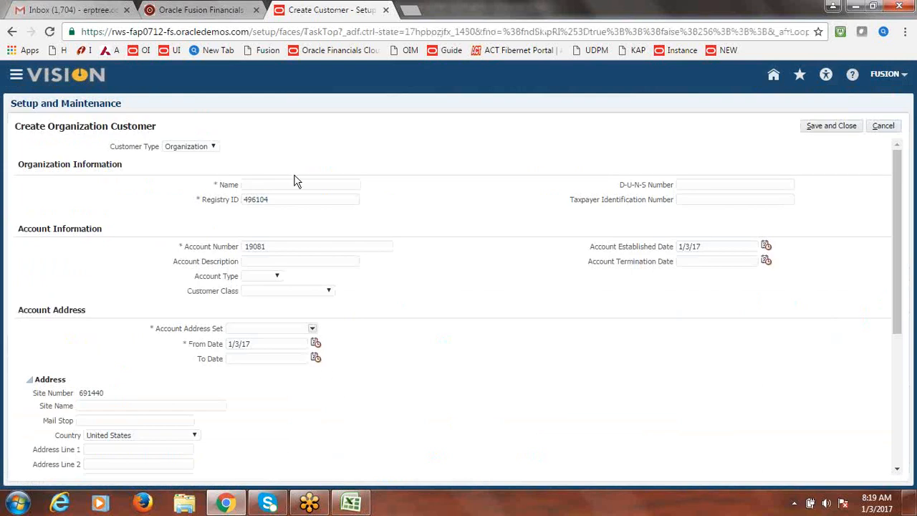
- Name the new organization customer Fusion BFB Customer, keeping the proposed registry ID
{"action": "left_click", "coordinate": [296, 185]}
{"action": "type", "text": "Fus"}
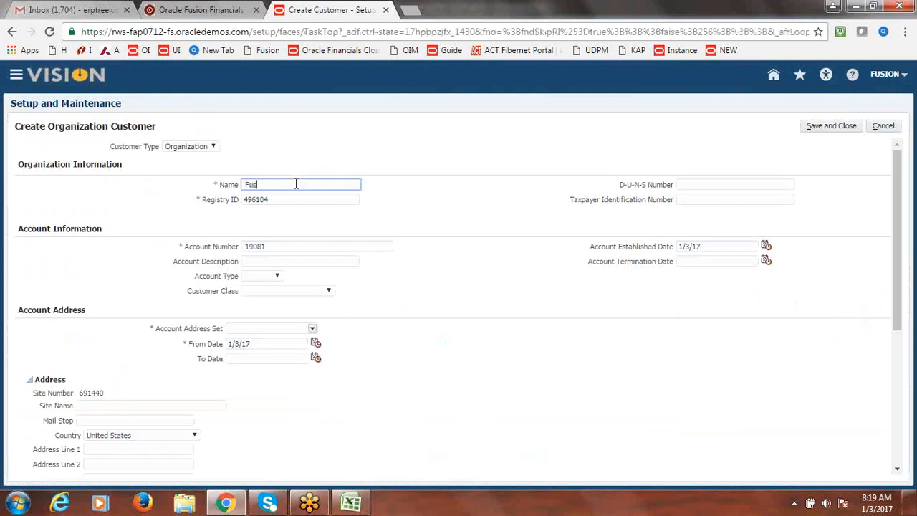
{"action": "type", "text": "ion BFB Customer"}
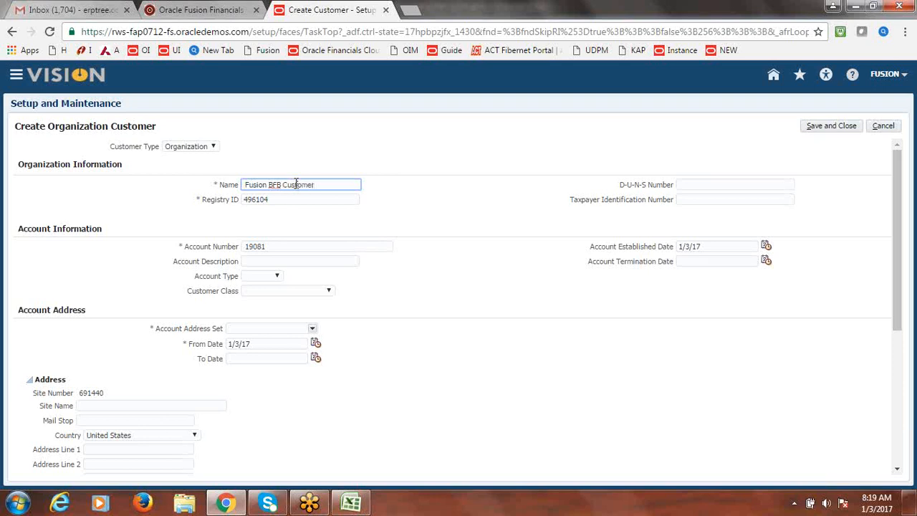
{"action": "key", "text": "Tab"}
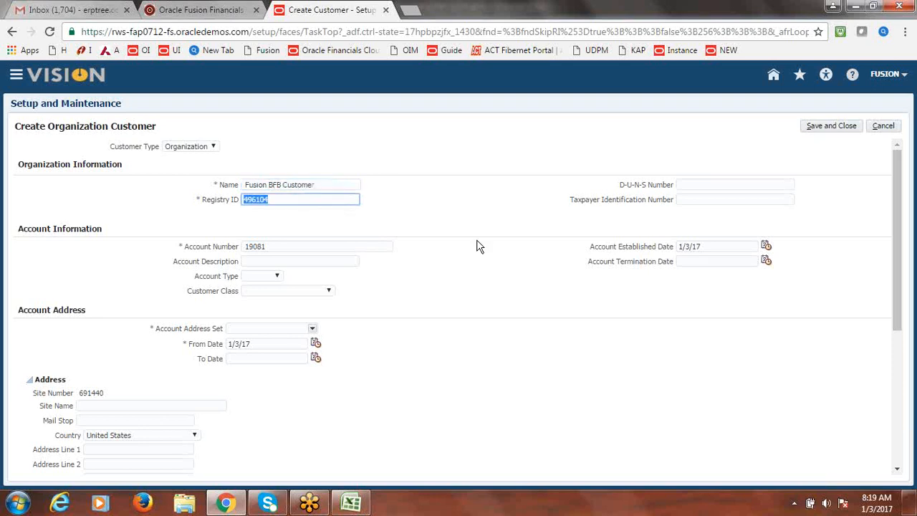
{"action": "key", "text": "Tab"}
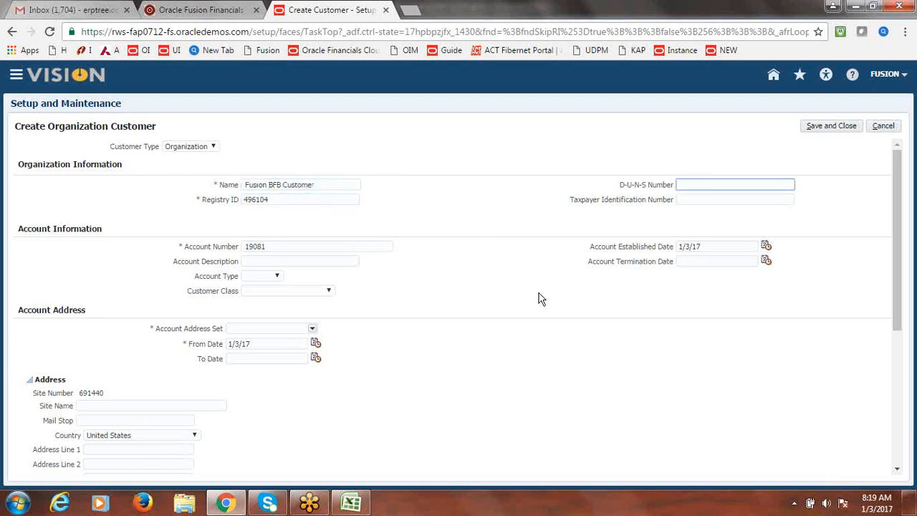
- Search the reference data sets for FUSION and assign FUSION_US_BU_CUST_SITE as the account address set
{"action": "left_click", "coordinate": [312, 328]}
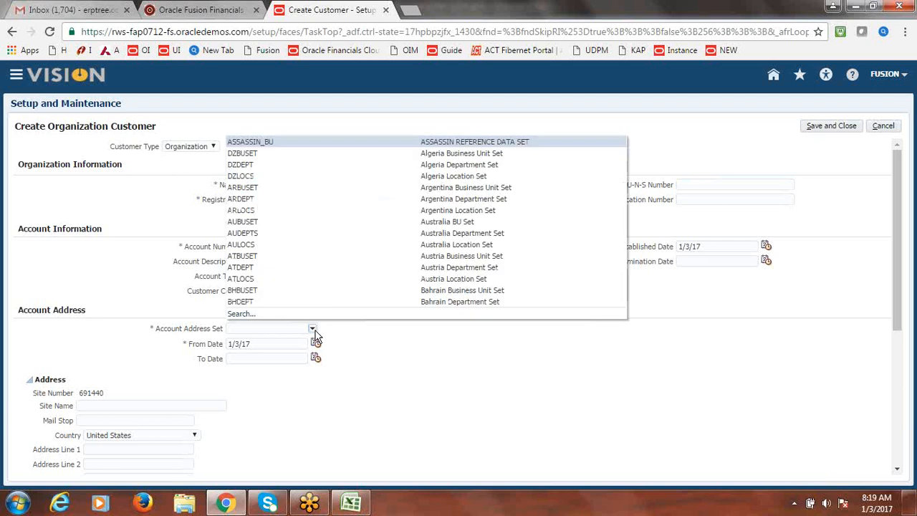
{"action": "left_click", "coordinate": [242, 314]}
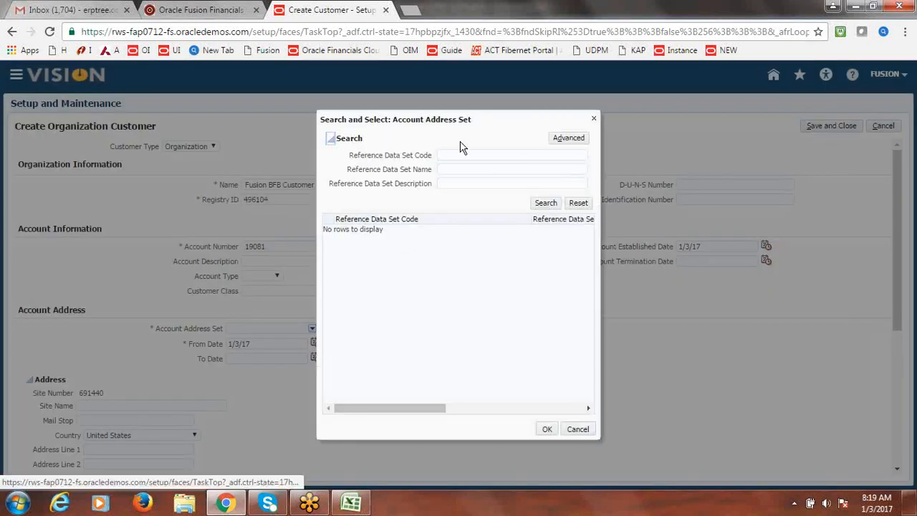
{"action": "left_click", "coordinate": [456, 155]}
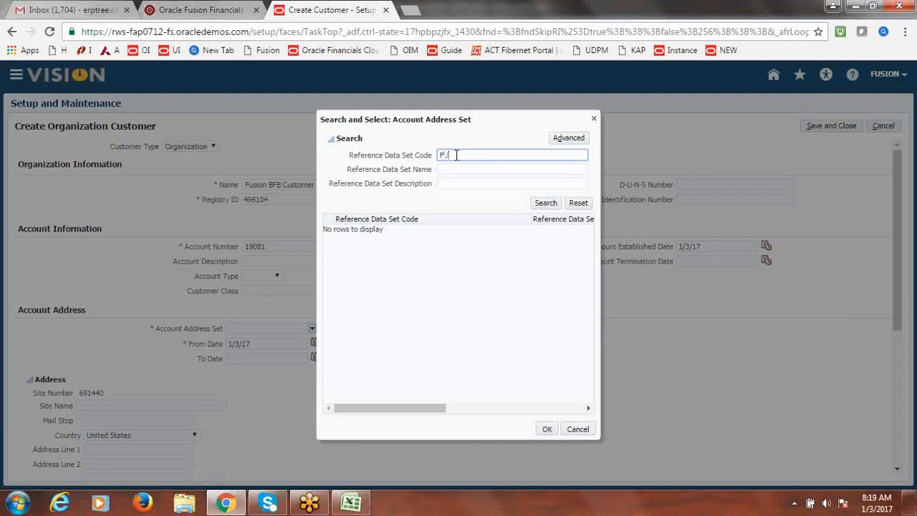
{"action": "type", "text": "FUSION"}
{"action": "left_click", "coordinate": [546, 204]}
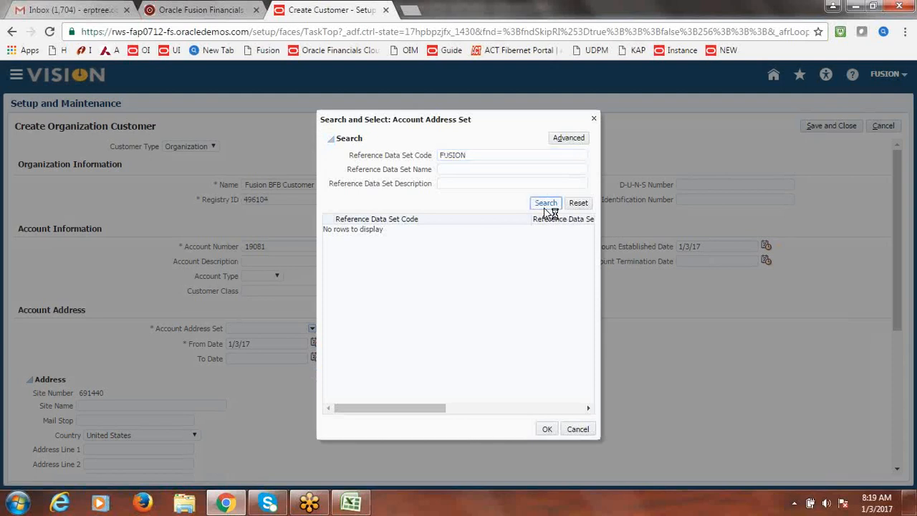
{"action": "left_click", "coordinate": [393, 230]}
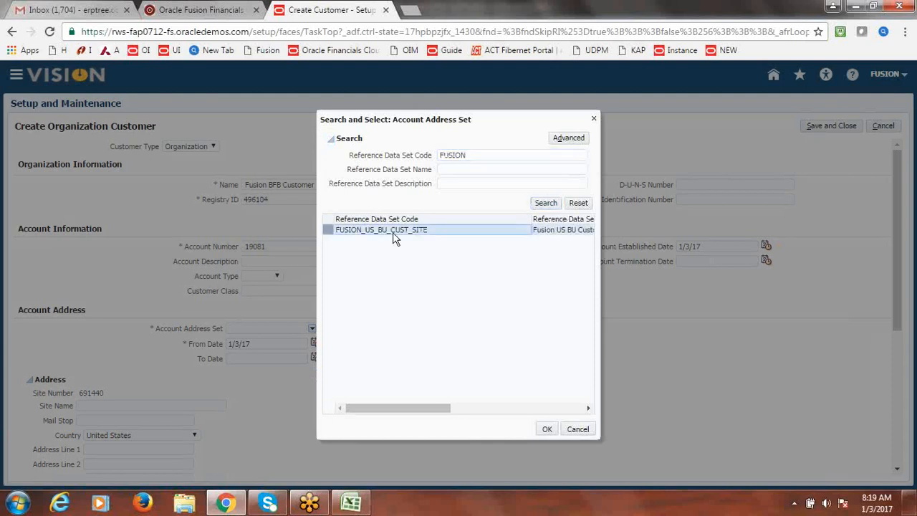
{"action": "left_click", "coordinate": [547, 428]}
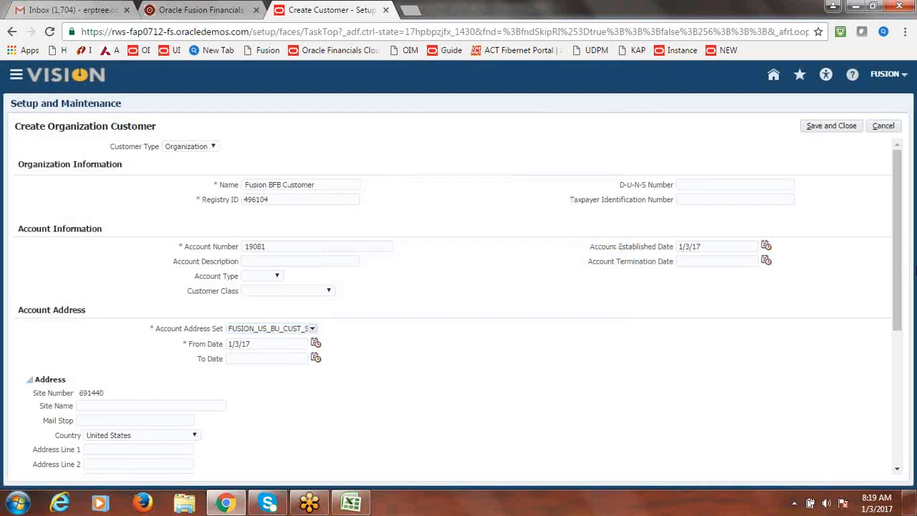
- Set the site name of the customer's account address to Fusion BFB Site
{"action": "left_click_drag", "start_coordinate": [900, 251], "coordinate": [901, 294]}
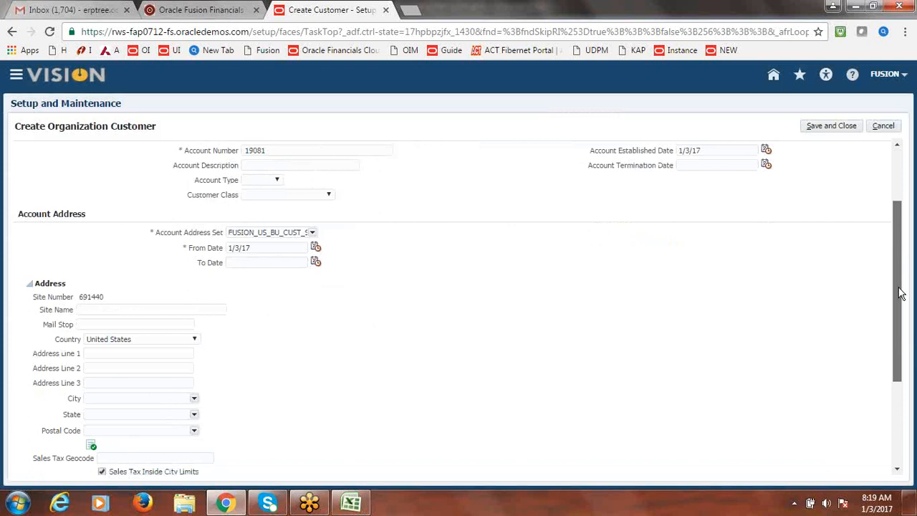
{"action": "left_click_drag", "start_coordinate": [901, 294], "coordinate": [901, 311]}
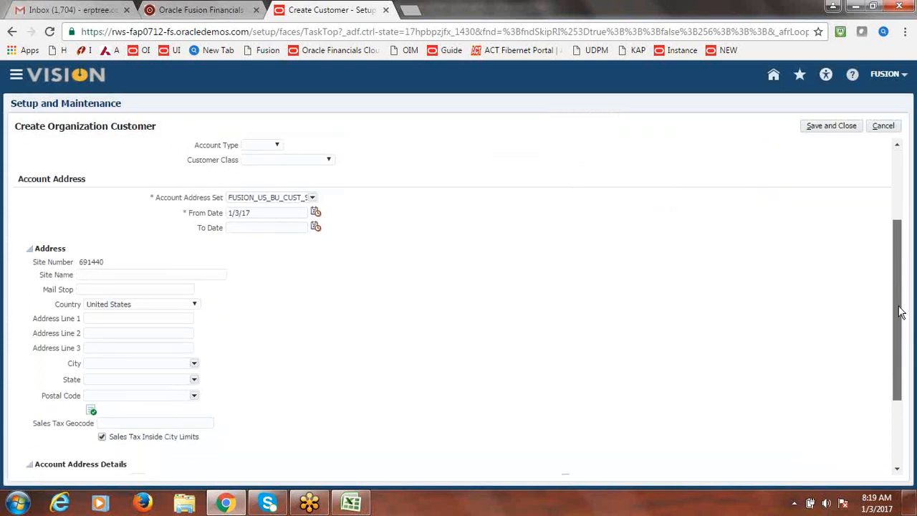
{"action": "left_click", "coordinate": [106, 277]}
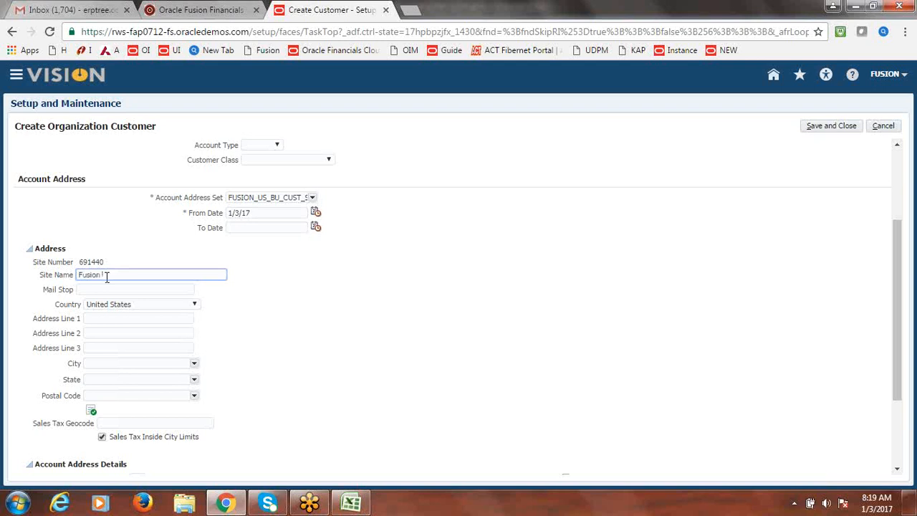
{"action": "type", "text": "Fusion B2B Site"}
- Copy the site name Fusion BFB Site into address lines 1, 2 and 3
{"action": "left_click_drag", "start_coordinate": [138, 278], "coordinate": [77, 277]}
{"action": "key", "text": "ctrl+c"}
{"action": "left_click", "coordinate": [117, 319]}
{"action": "key", "text": "ctrl+v"}
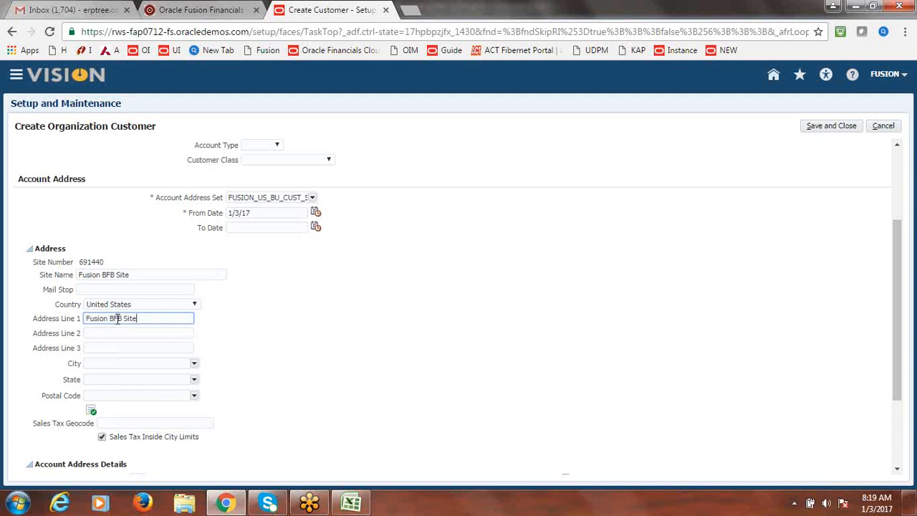
{"action": "key", "text": "Tab"}
{"action": "key", "text": "ctrl+v"}
{"action": "key", "text": "Tab"}
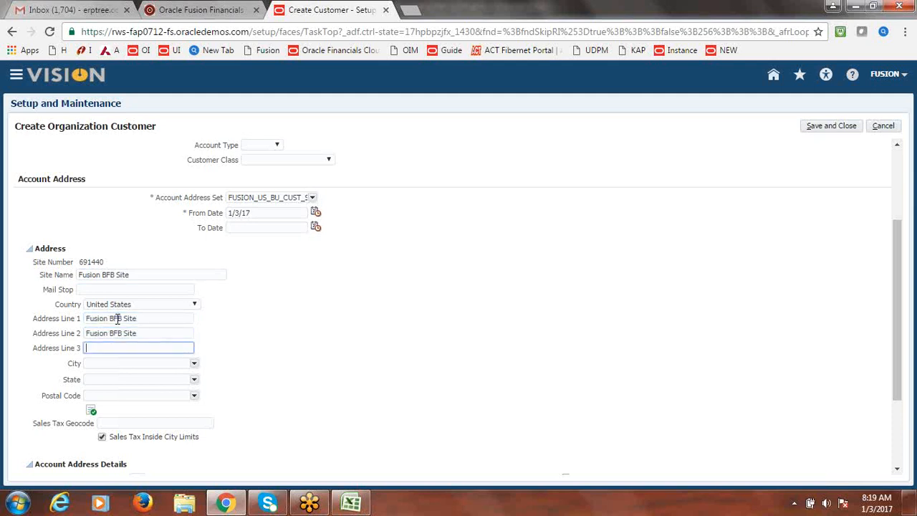
{"action": "key", "text": "ctrl+v"}
{"action": "key", "text": "Tab"}
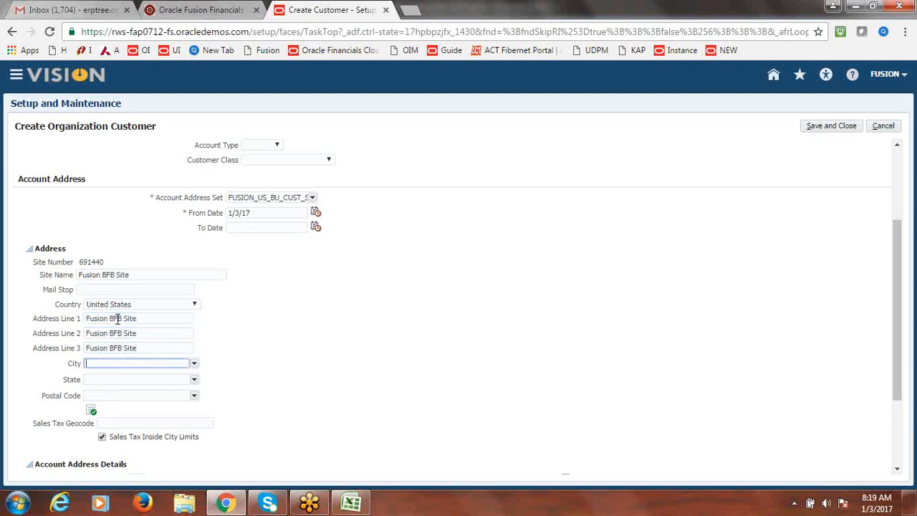
- Set the address city to A and M College, Brazos, TX, and choose its matching postal code
{"action": "left_click", "coordinate": [195, 363]}
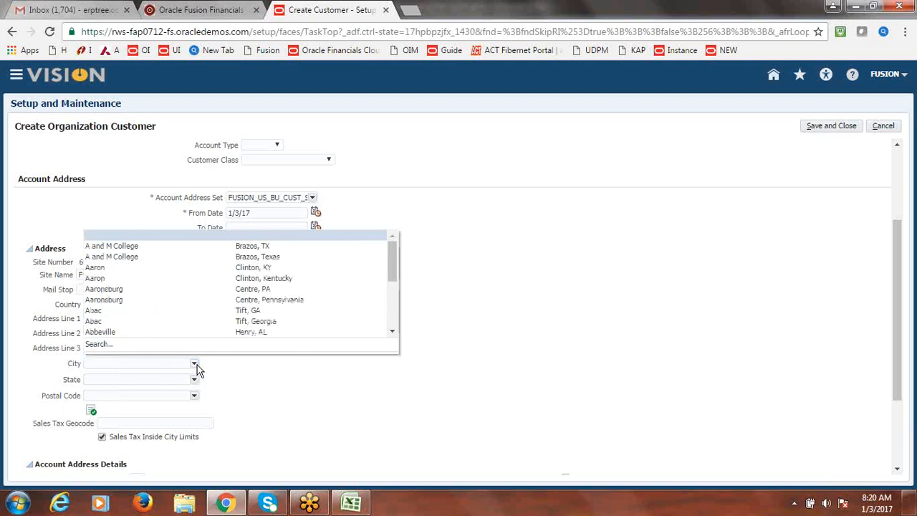
{"action": "left_click", "coordinate": [117, 247]}
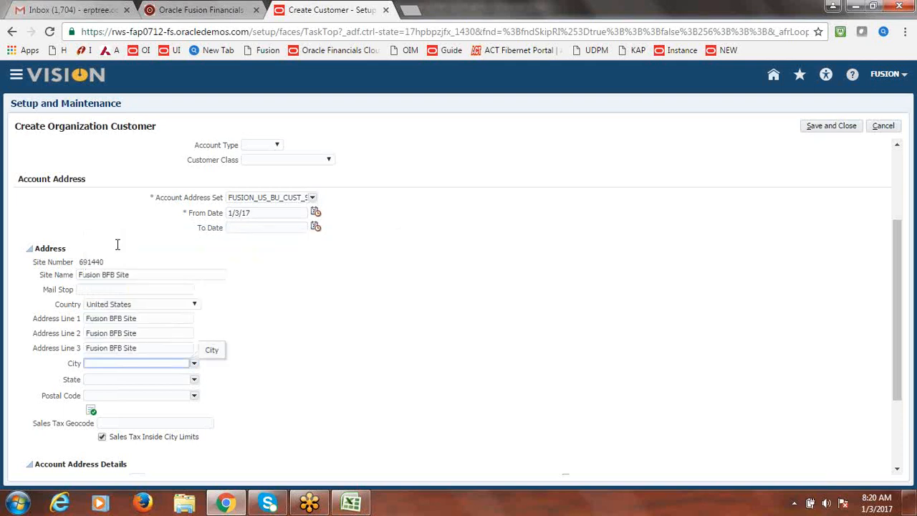
{"action": "left_click", "coordinate": [194, 394]}
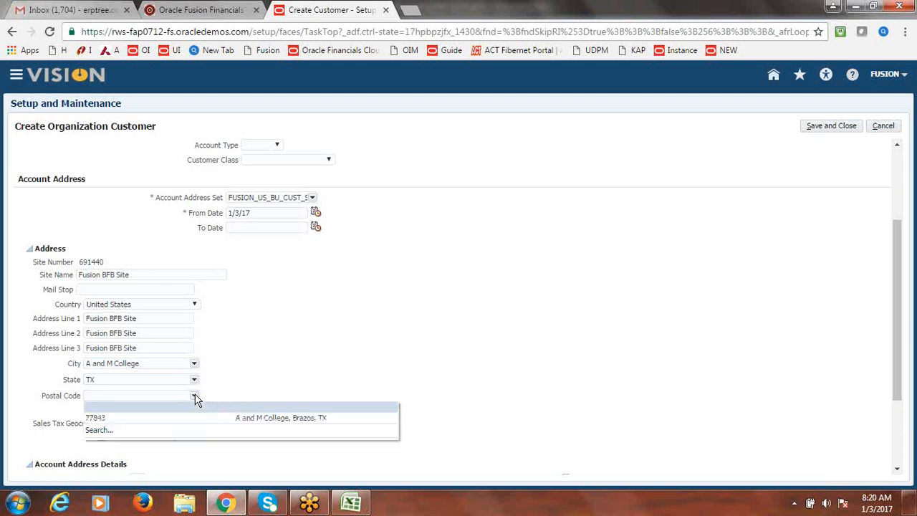
{"action": "left_click", "coordinate": [149, 421]}
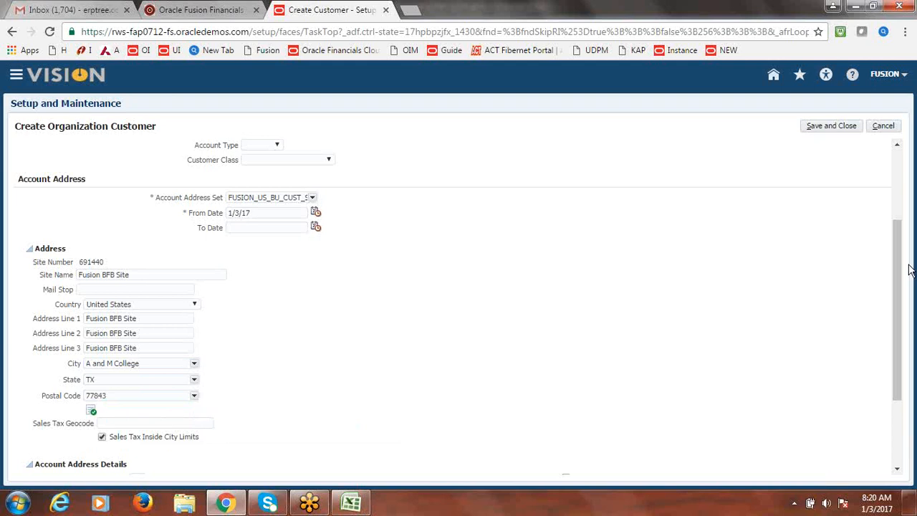
- Add an address purpose row for the customer site with the purpose Bill to
{"action": "scroll", "coordinate": [909, 269], "scroll_direction": "down", "scroll_amount": 3}
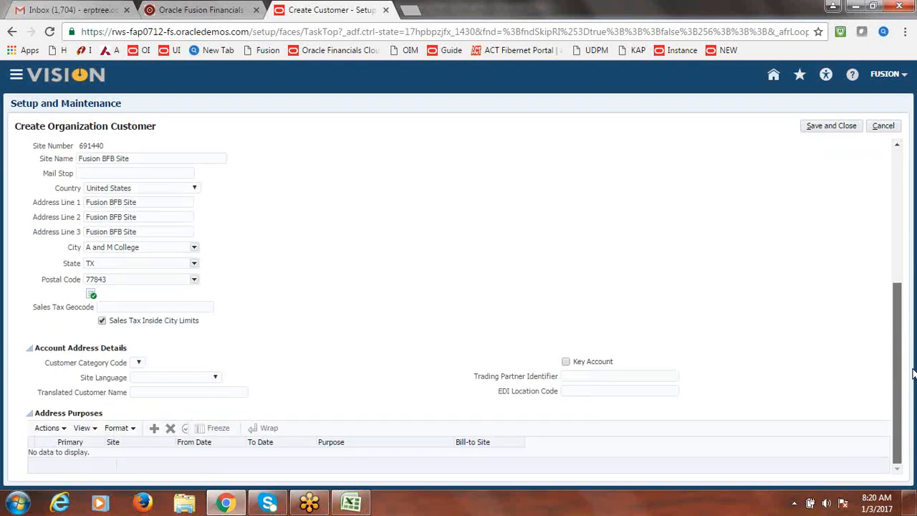
{"action": "left_click", "coordinate": [155, 430]}
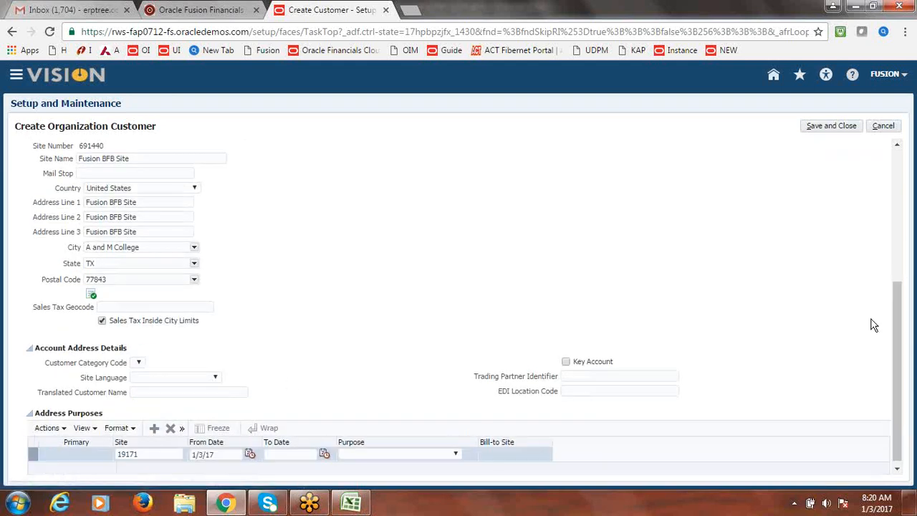
{"action": "scroll", "coordinate": [909, 288], "scroll_direction": "down", "scroll_amount": 1}
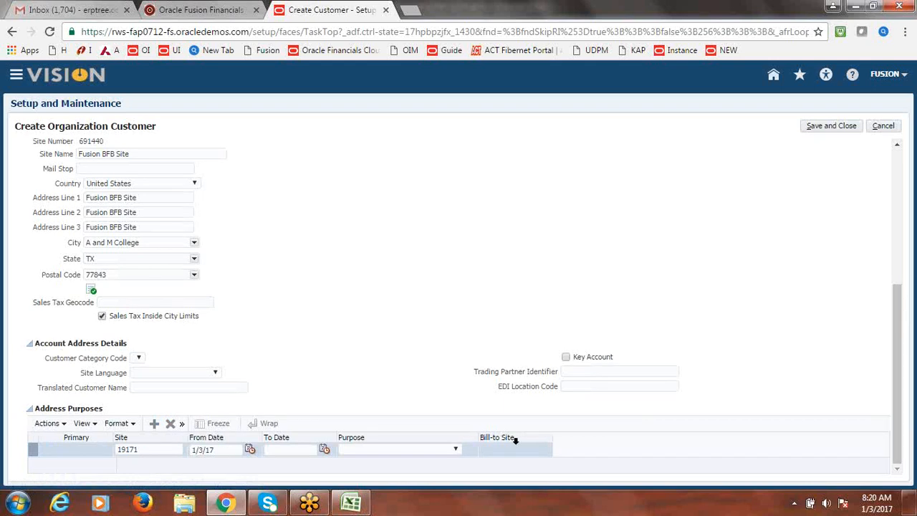
{"action": "left_click", "coordinate": [456, 451]}
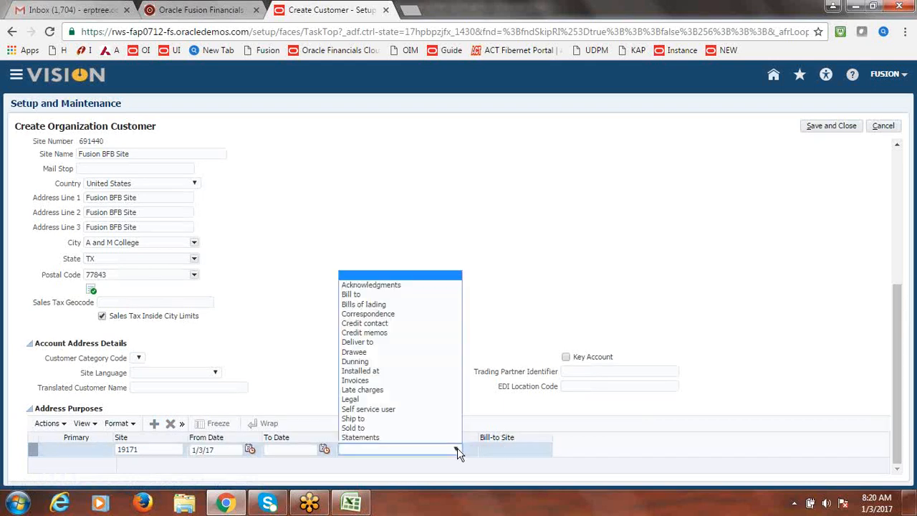
{"action": "left_click", "coordinate": [373, 294]}
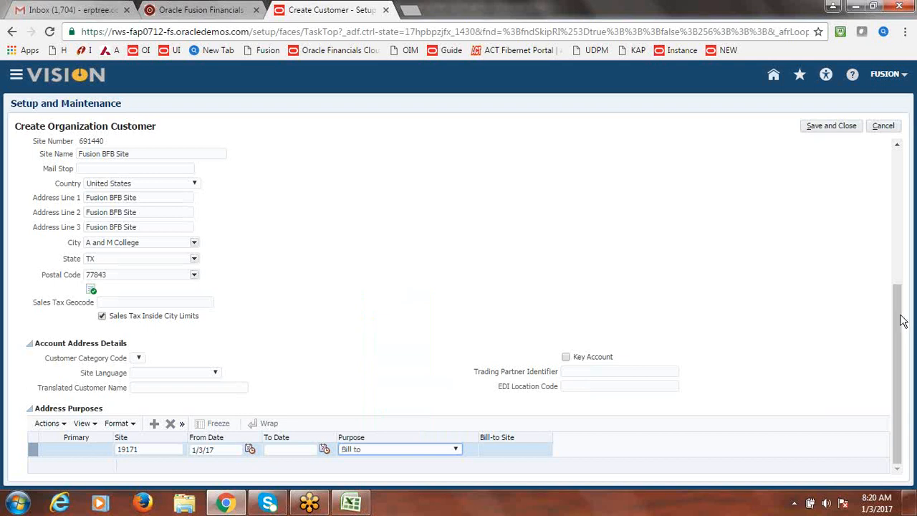
- Add a Ship to address purpose with Fusion BFB Site as its bill-to site, and save the new customer
{"action": "left_click", "coordinate": [153, 427]}
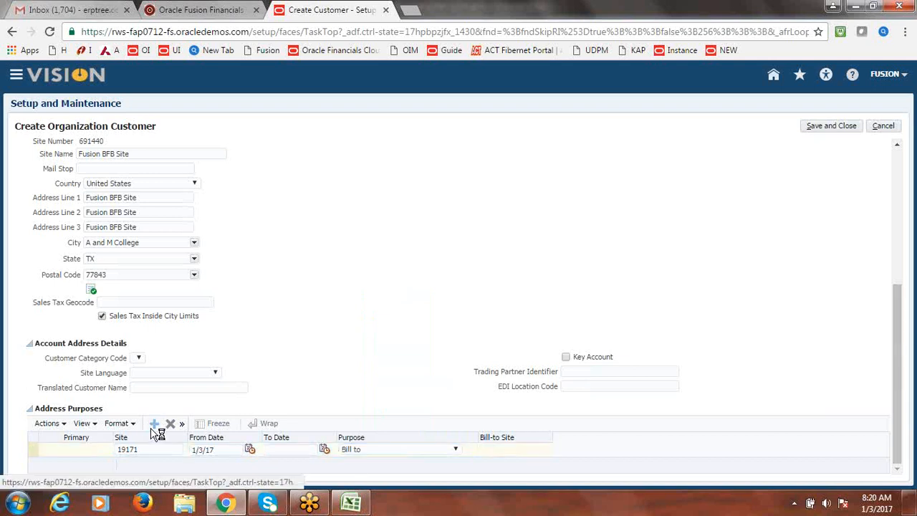
{"action": "left_click", "coordinate": [457, 452]}
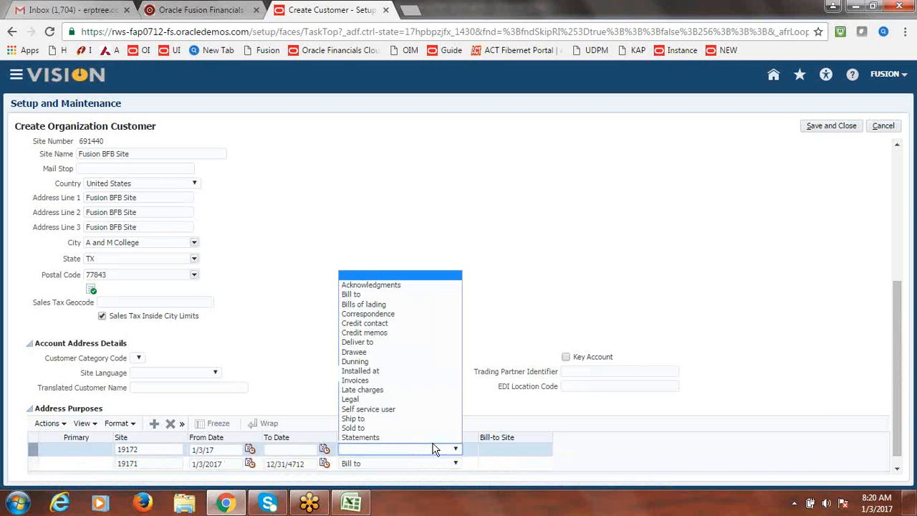
{"action": "left_click", "coordinate": [379, 420]}
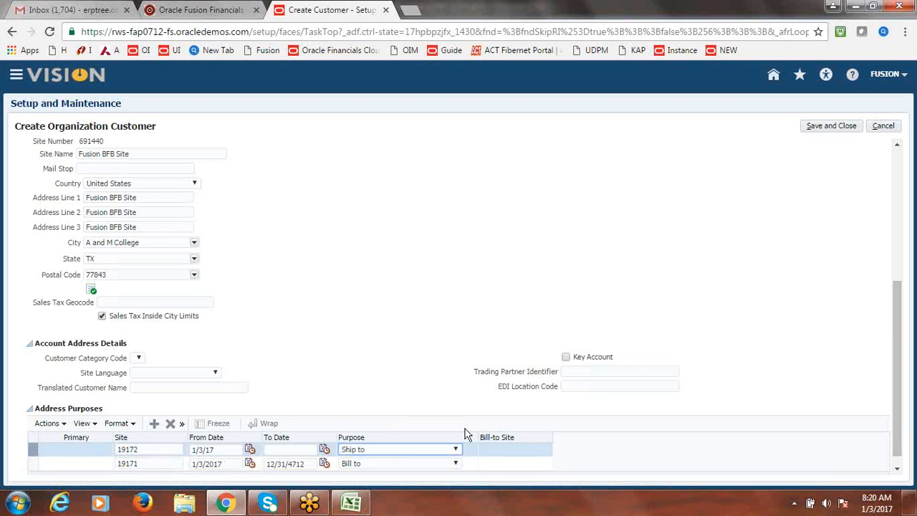
{"action": "left_click", "coordinate": [537, 449]}
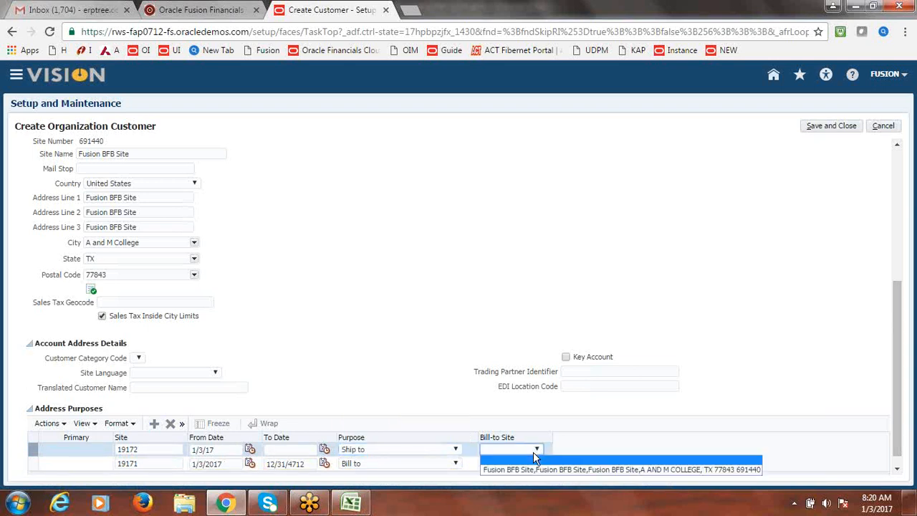
{"action": "left_click", "coordinate": [534, 469]}
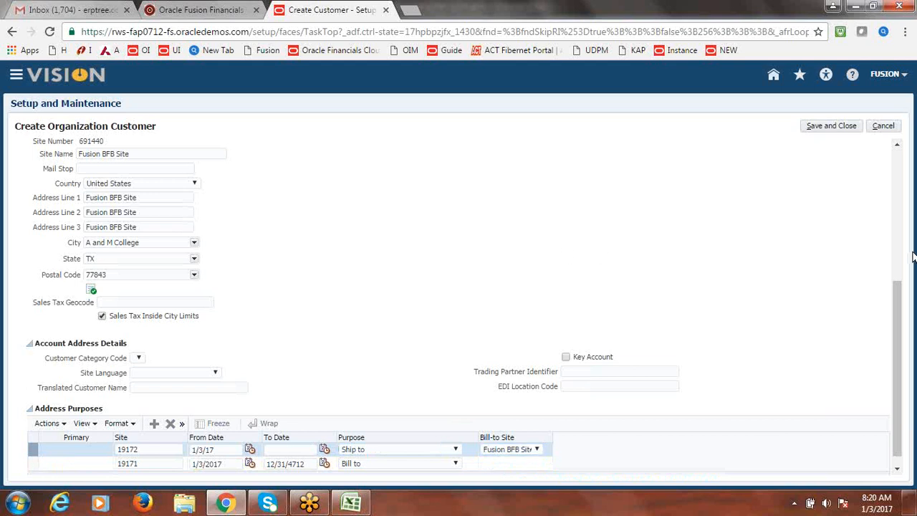
{"action": "left_click_drag", "start_coordinate": [904, 347], "coordinate": [907, 218]}
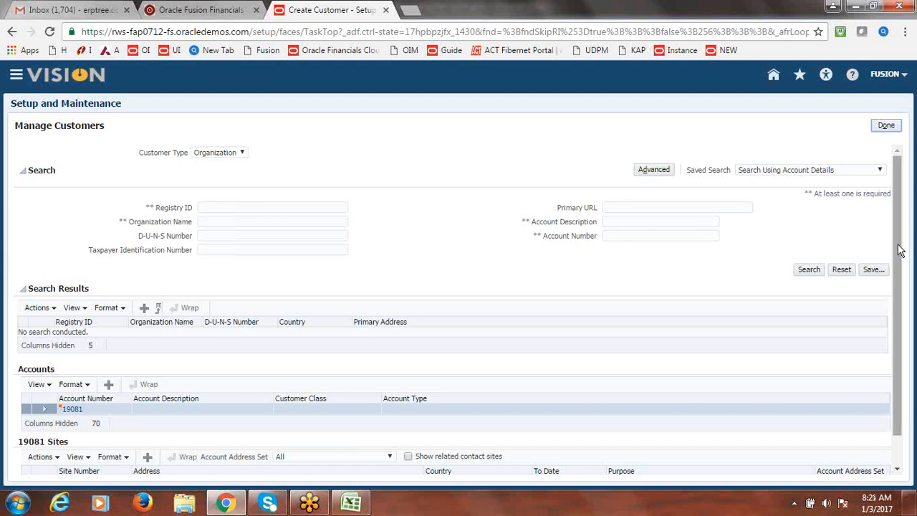
- Search the customers for the organization name Fusion BFB
{"action": "scroll", "coordinate": [904, 245], "scroll_direction": "down", "scroll_amount": 1}
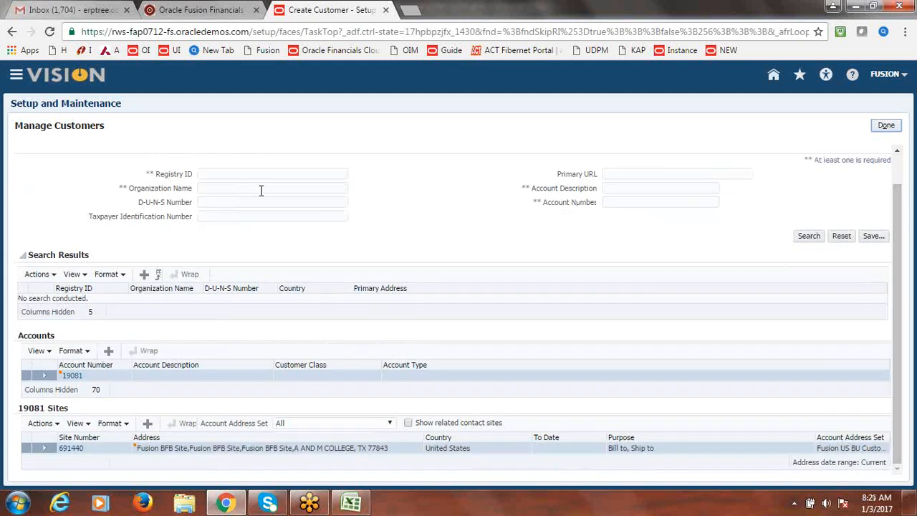
{"action": "left_click", "coordinate": [235, 189]}
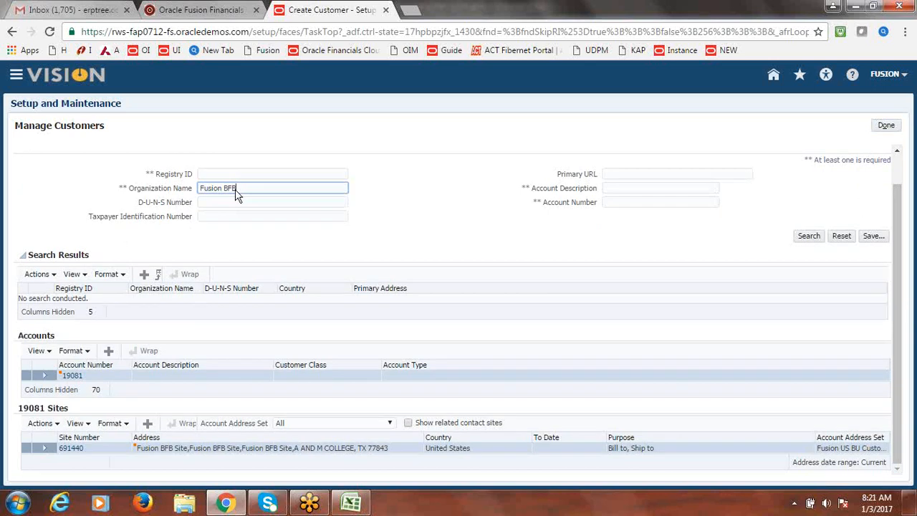
{"action": "left_click", "coordinate": [808, 235]}
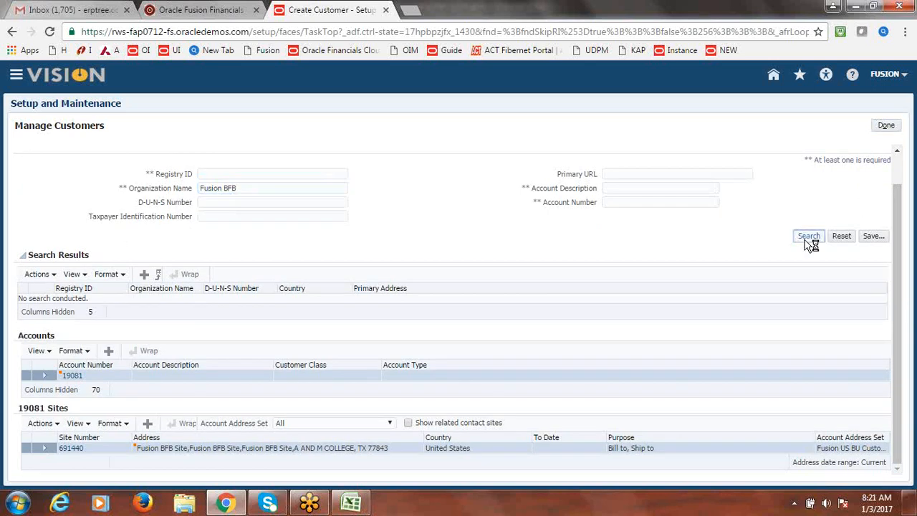
{"action": "left_click", "coordinate": [808, 238]}
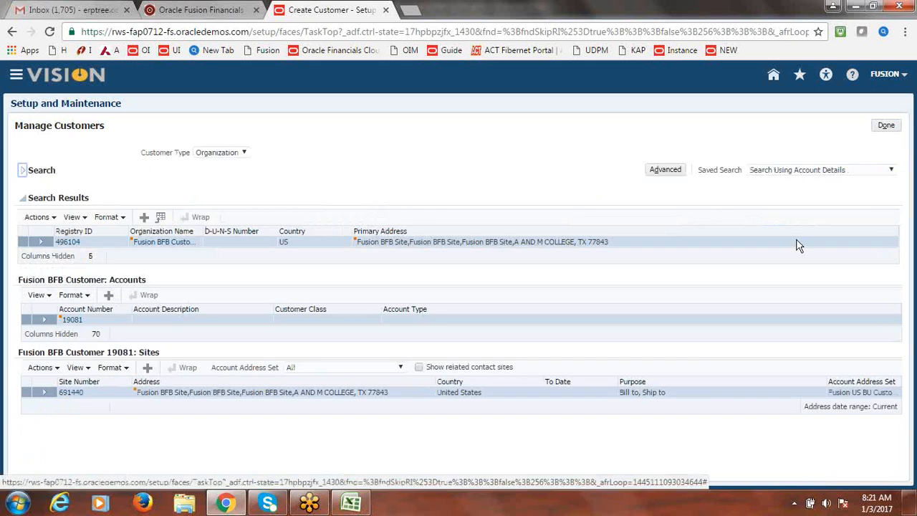
{"action": "left_click", "coordinate": [21, 174]}
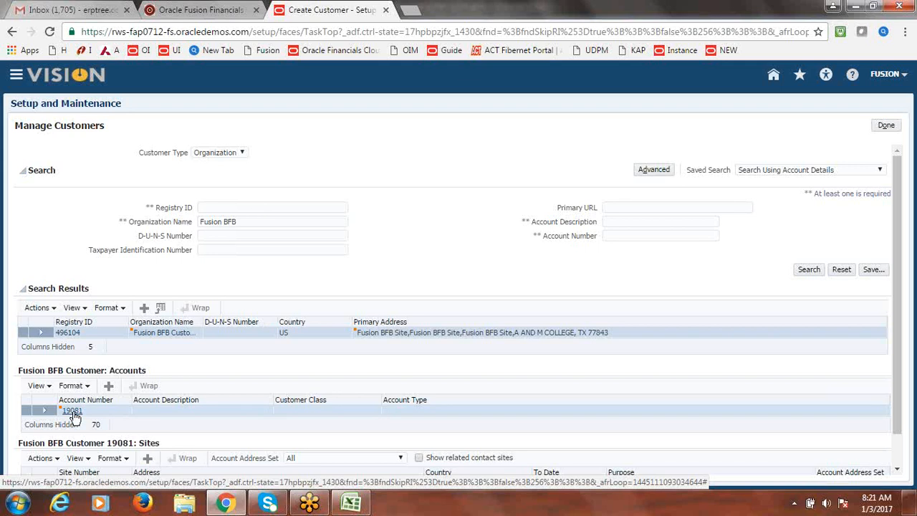
- Correct the customer account's profile history record to use the profile class Fusion BFB Profile, accepting its defaults, and save the account
{"action": "left_click", "coordinate": [73, 412]}
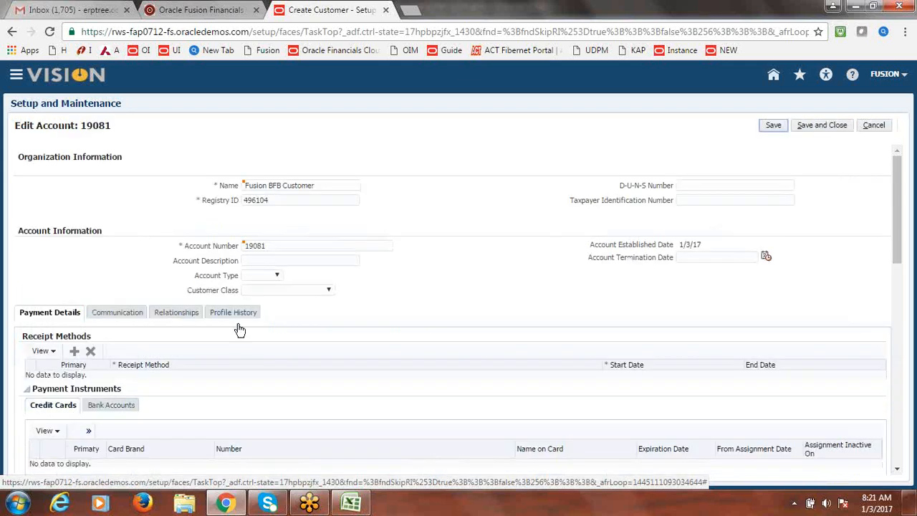
{"action": "left_click", "coordinate": [226, 315]}
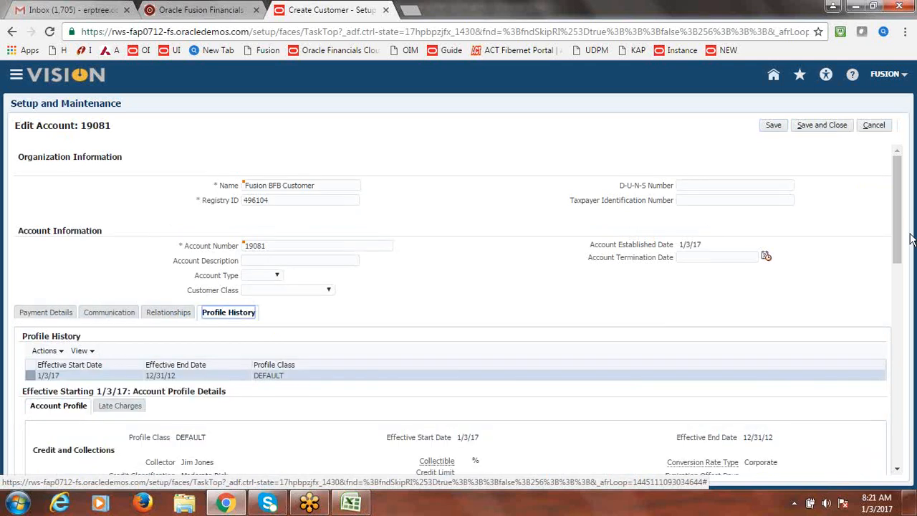
{"action": "left_click_drag", "start_coordinate": [896, 229], "coordinate": [905, 280]}
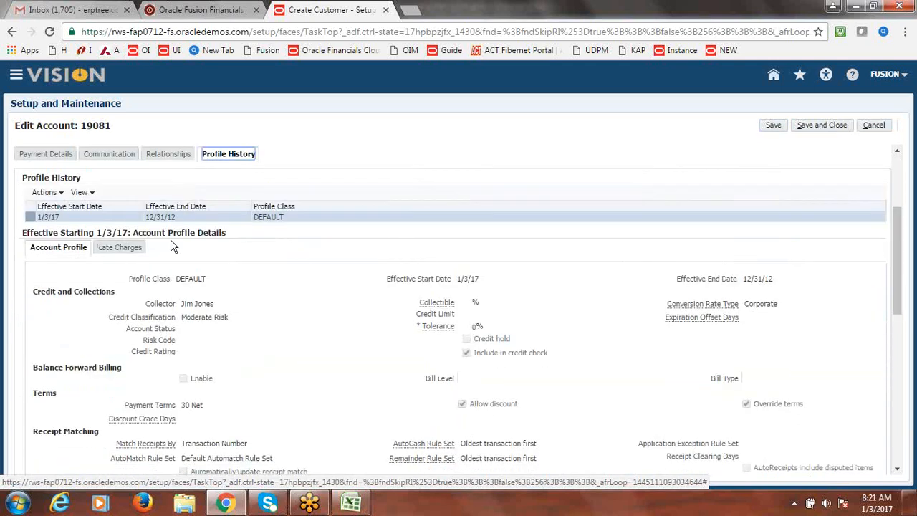
{"action": "left_click", "coordinate": [63, 197]}
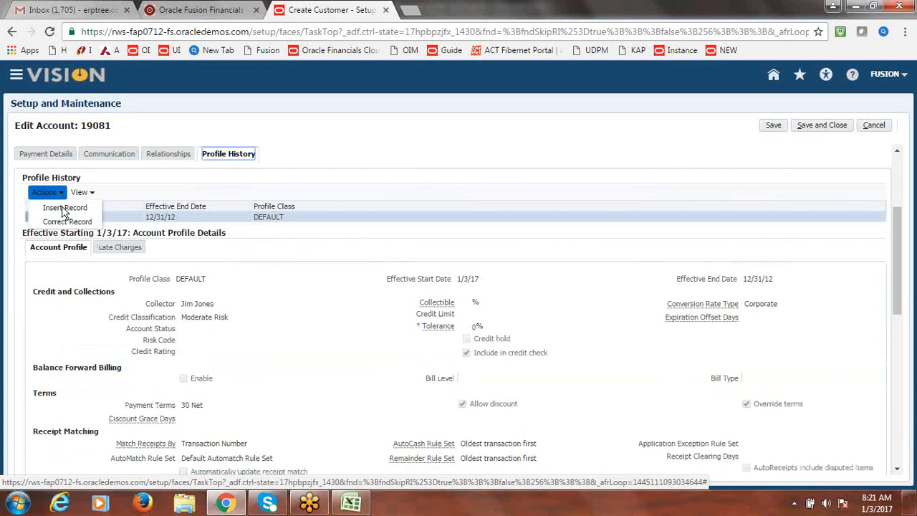
{"action": "left_click", "coordinate": [62, 222]}
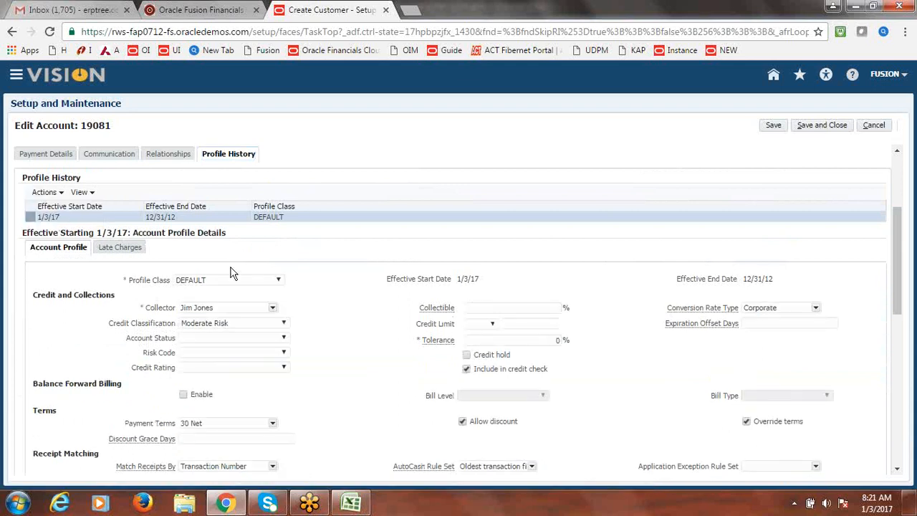
{"action": "left_click", "coordinate": [278, 281]}
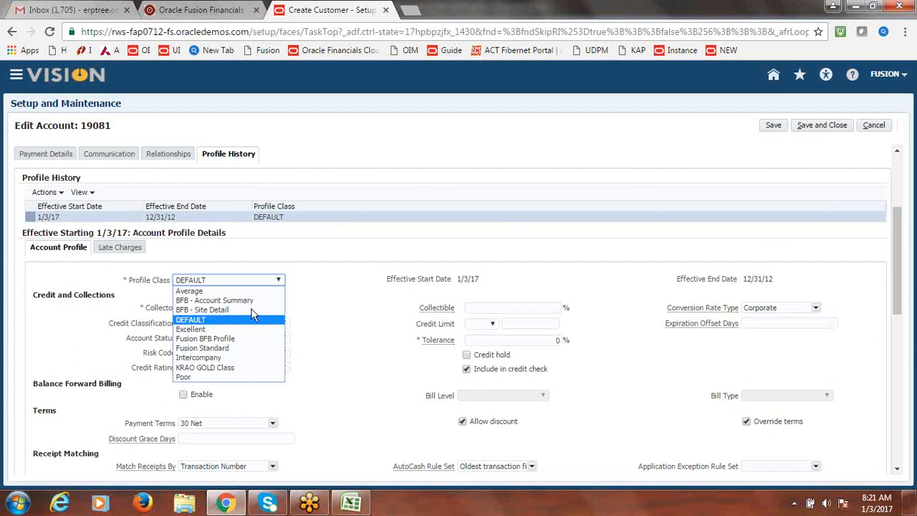
{"action": "left_click", "coordinate": [222, 338]}
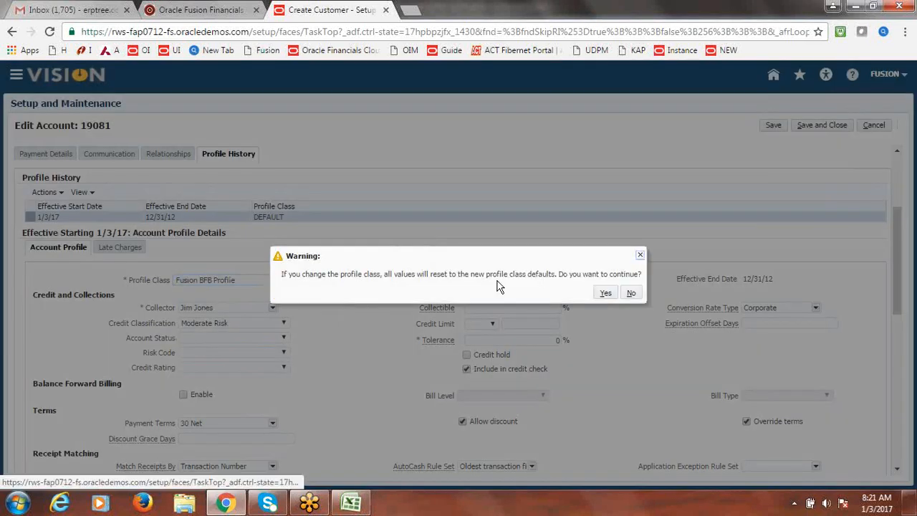
{"action": "left_click", "coordinate": [605, 293]}
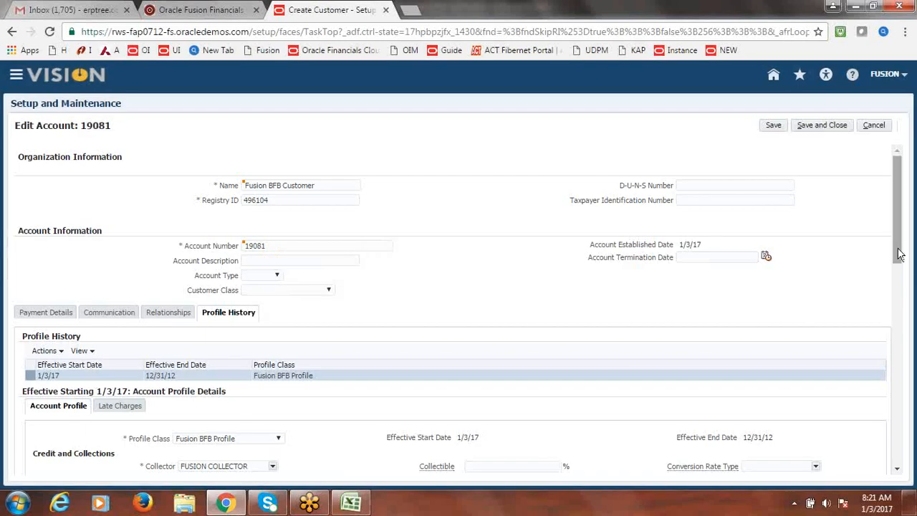
{"action": "left_click_drag", "start_coordinate": [907, 253], "coordinate": [906, 233]}
{"action": "left_click", "coordinate": [804, 127]}
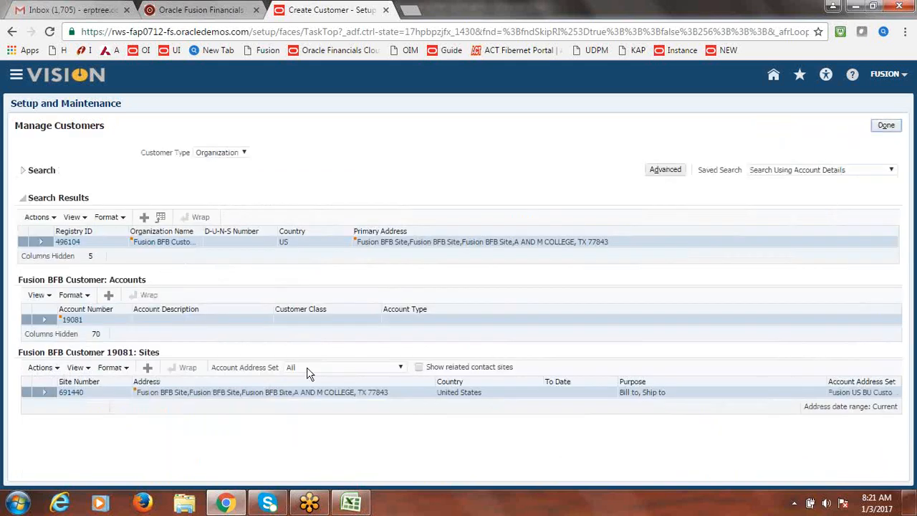
- Create a site profile with the class Fusion BFB Profile for the customer's site and save both the profile and the site
{"action": "left_click", "coordinate": [70, 394]}
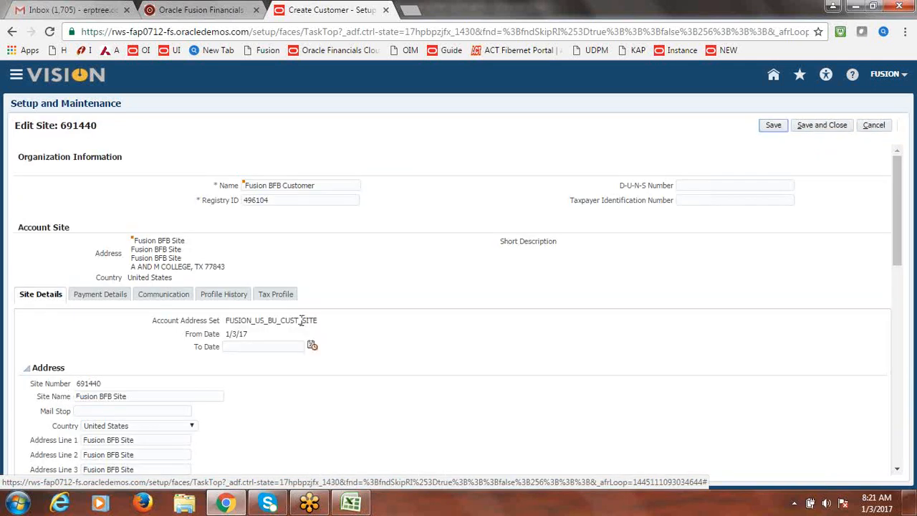
{"action": "left_click", "coordinate": [230, 300]}
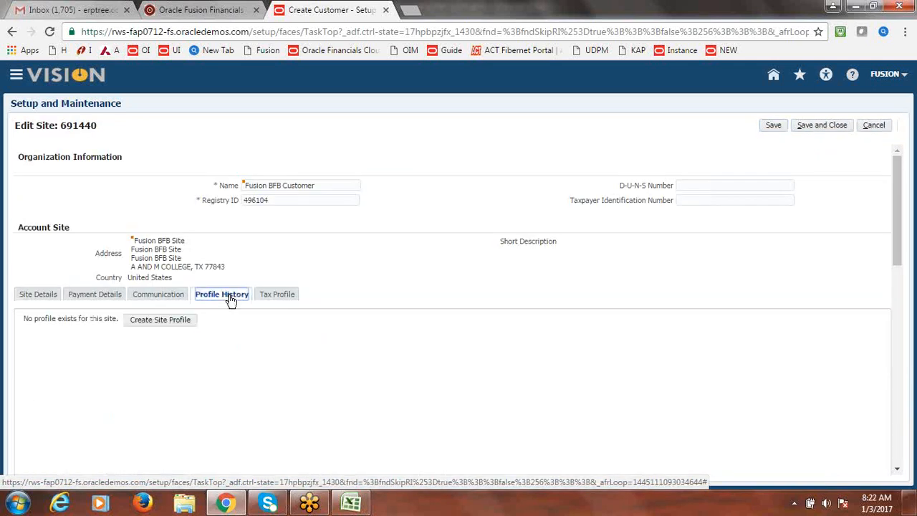
{"action": "left_click", "coordinate": [169, 322]}
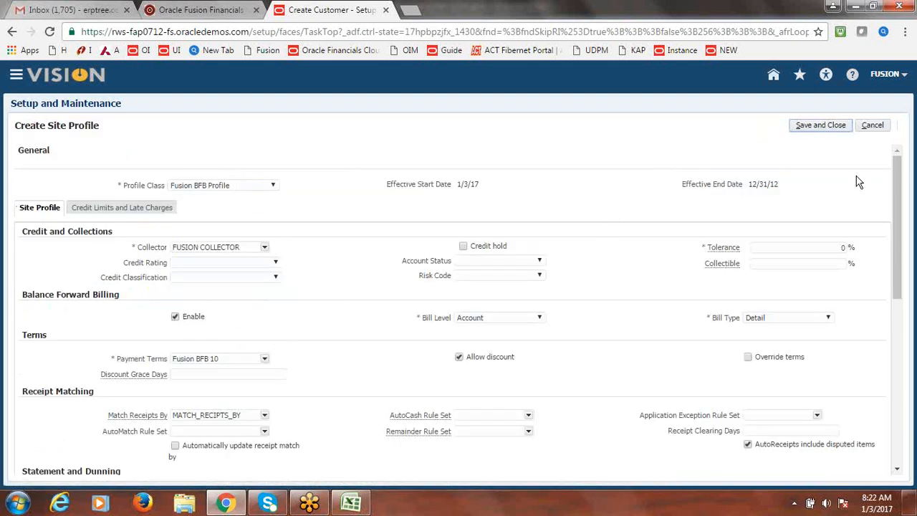
{"action": "left_click", "coordinate": [811, 123]}
{"action": "left_click", "coordinate": [840, 127]}
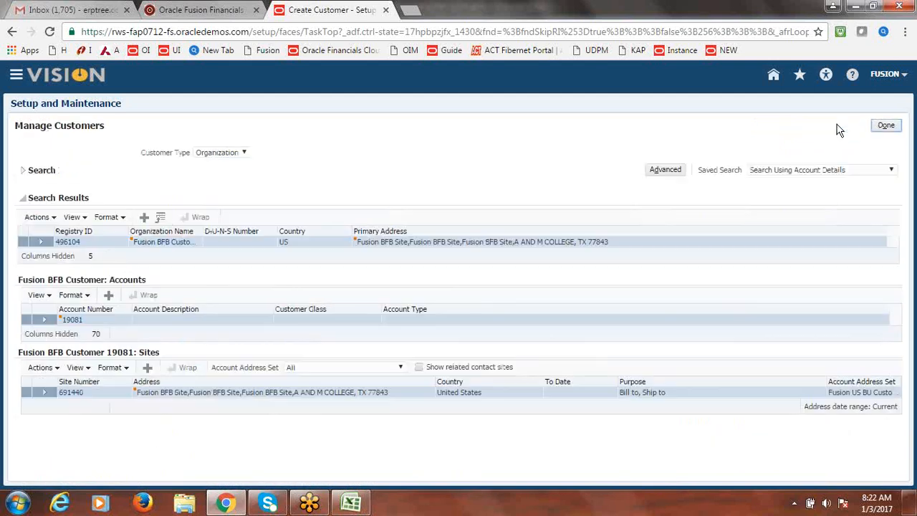
- Leave customer management and the implementation project, and start a new transaction in Receivables Billing
{"action": "left_click", "coordinate": [894, 127]}
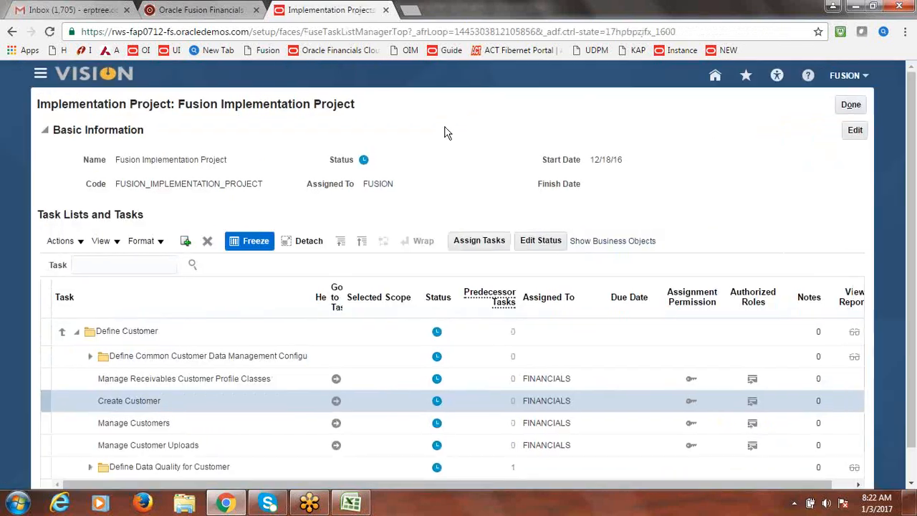
{"action": "left_click", "coordinate": [850, 106]}
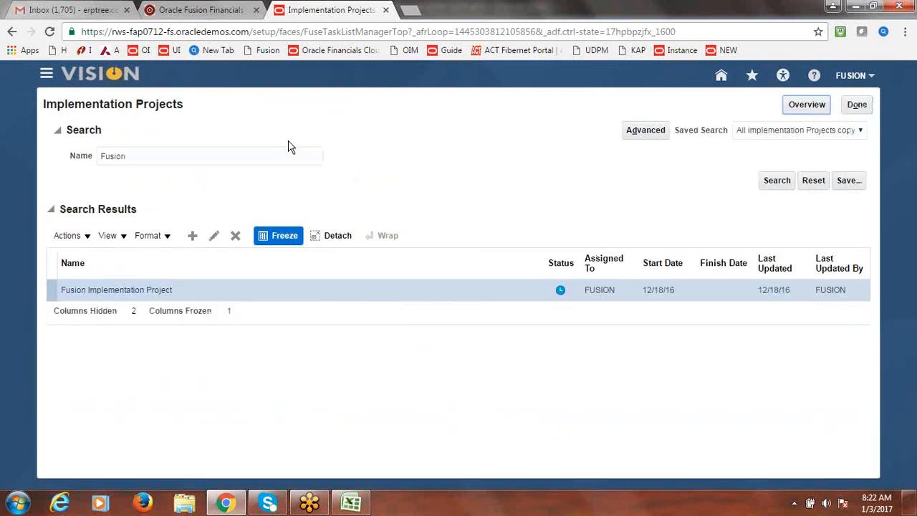
{"action": "left_click", "coordinate": [21, 76]}
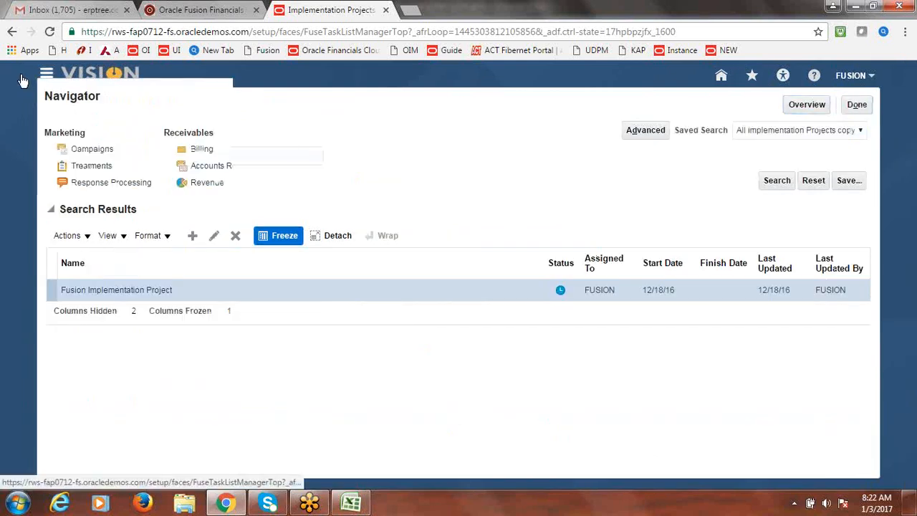
{"action": "left_click", "coordinate": [204, 148]}
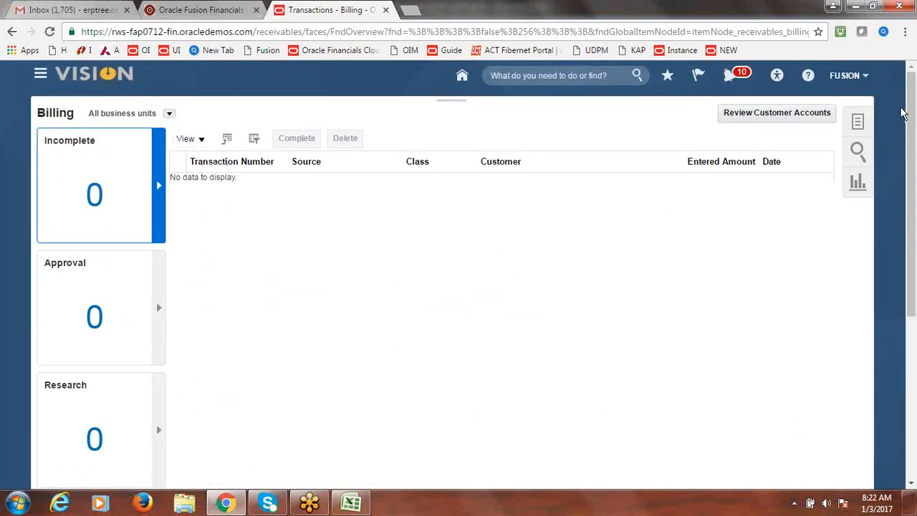
{"action": "left_click", "coordinate": [863, 121]}
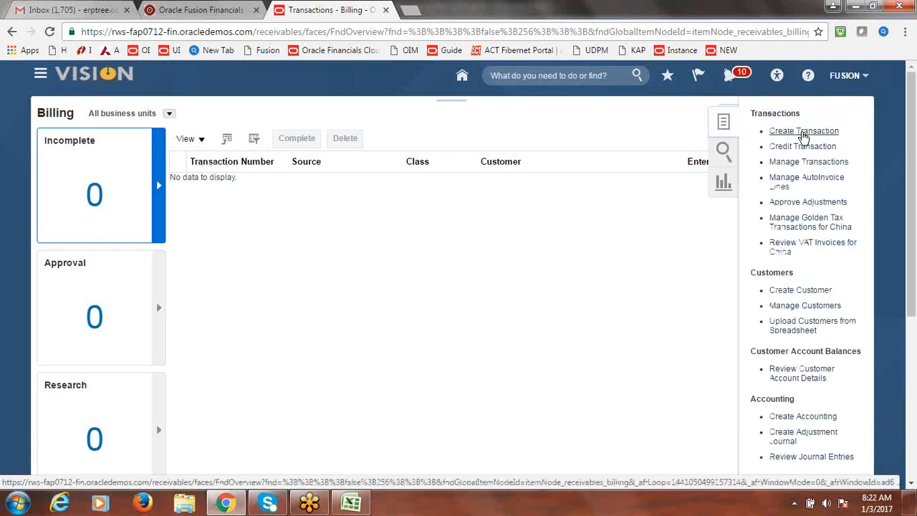
{"action": "left_click", "coordinate": [804, 133]}
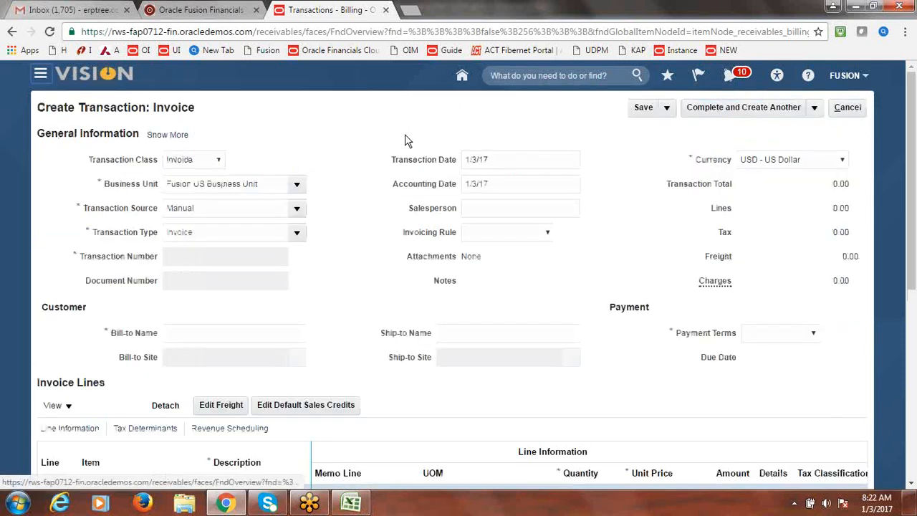
- Set the invoice's transaction source to Fusion Invoice and its bill-to name to Fusion BFB Customer
{"action": "left_click", "coordinate": [297, 208]}
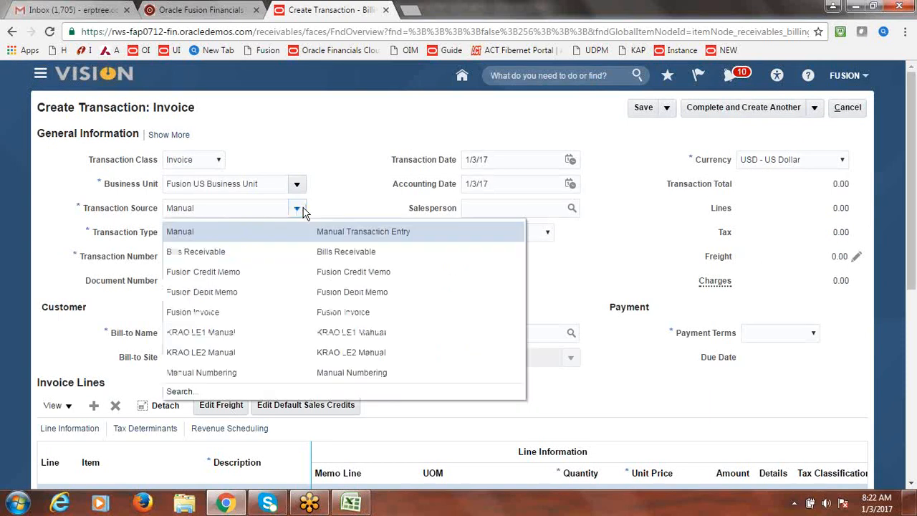
{"action": "left_click", "coordinate": [238, 313]}
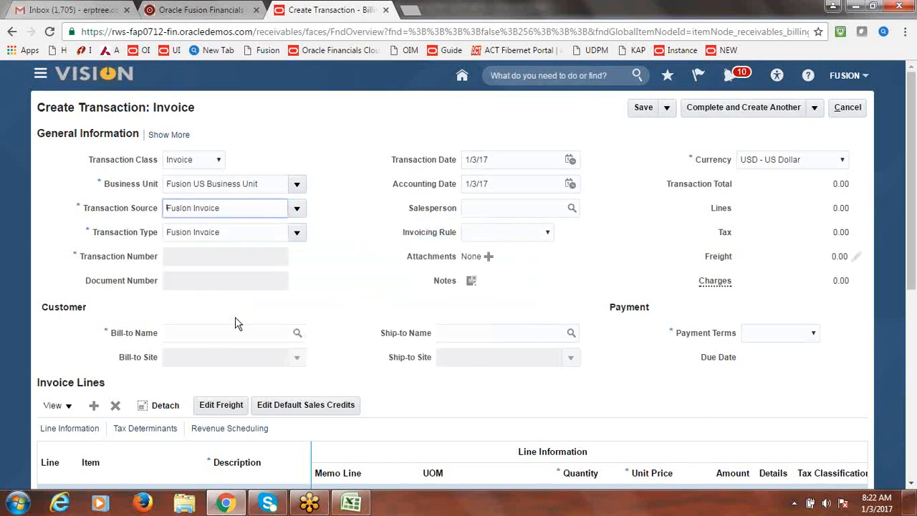
{"action": "left_click", "coordinate": [212, 334]}
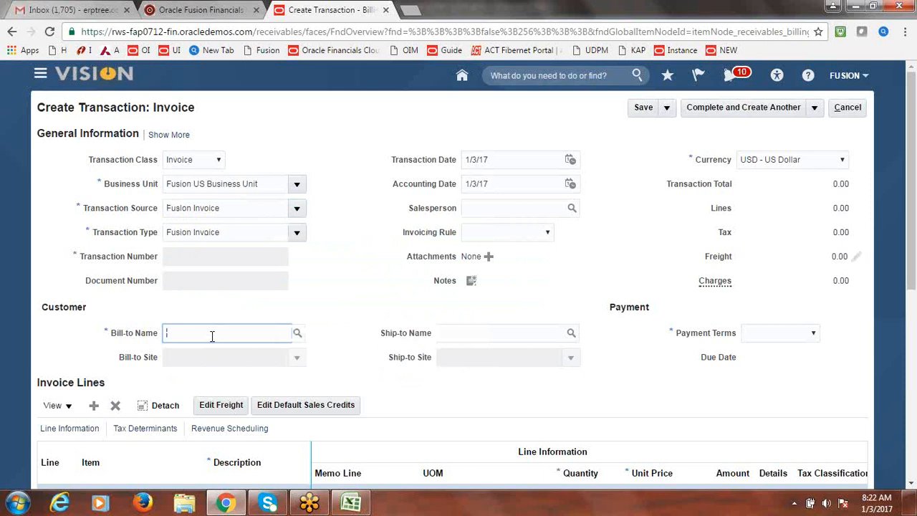
{"action": "type", "text": "Fusion E"}
{"action": "type", "text": "FB"}
{"action": "key", "text": "Tab"}
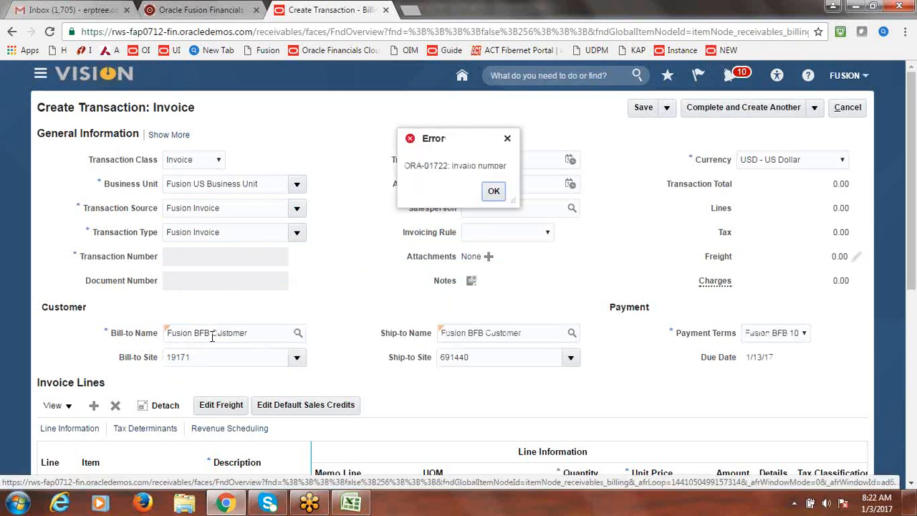
{"action": "left_click", "coordinate": [494, 191]}
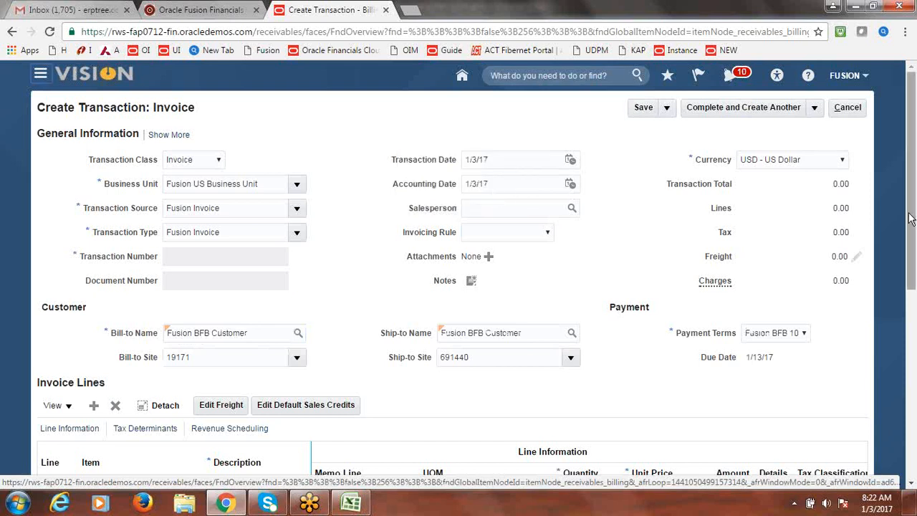
- Enter the first invoice line with the description Goods, quantity 1 and unit price 10000
{"action": "scroll", "coordinate": [911, 259], "scroll_direction": "down", "scroll_amount": 2}
{"action": "left_click_drag", "start_coordinate": [911, 260], "coordinate": [911, 286]}
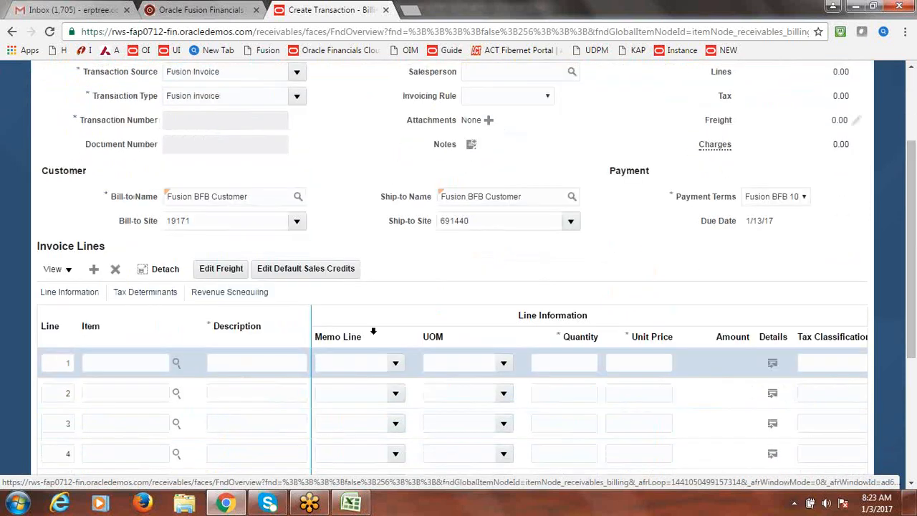
{"action": "left_click", "coordinate": [251, 364]}
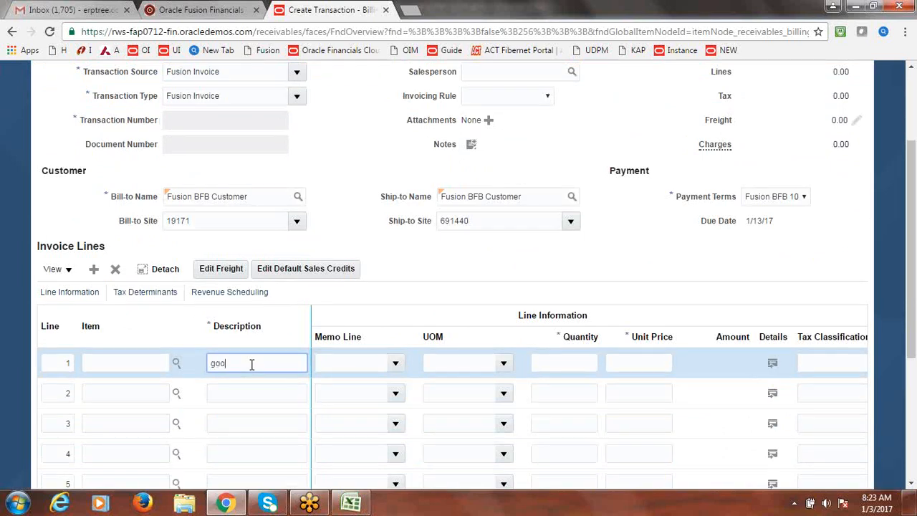
{"action": "type", "text": "Goods!"}
{"action": "key", "text": "Tab"}
{"action": "left_click", "coordinate": [586, 365]}
{"action": "type", "text": "1"}
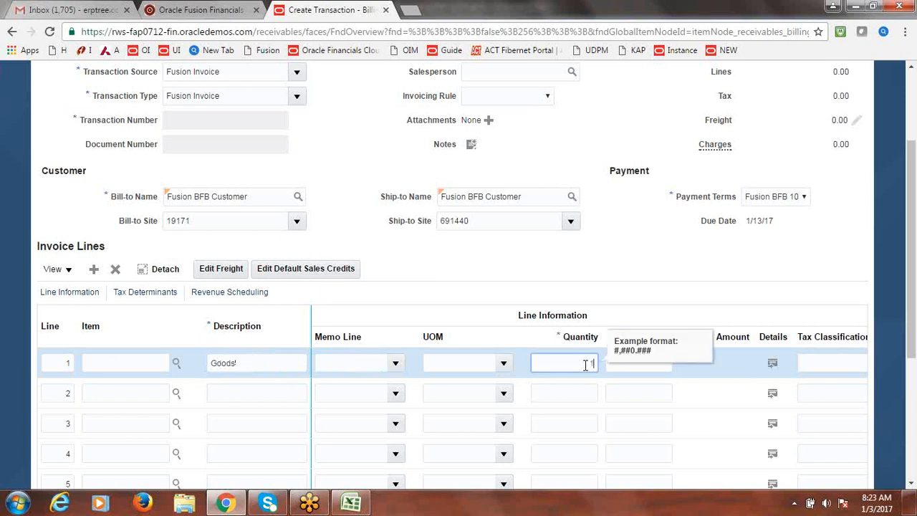
{"action": "key", "text": "Tab"}
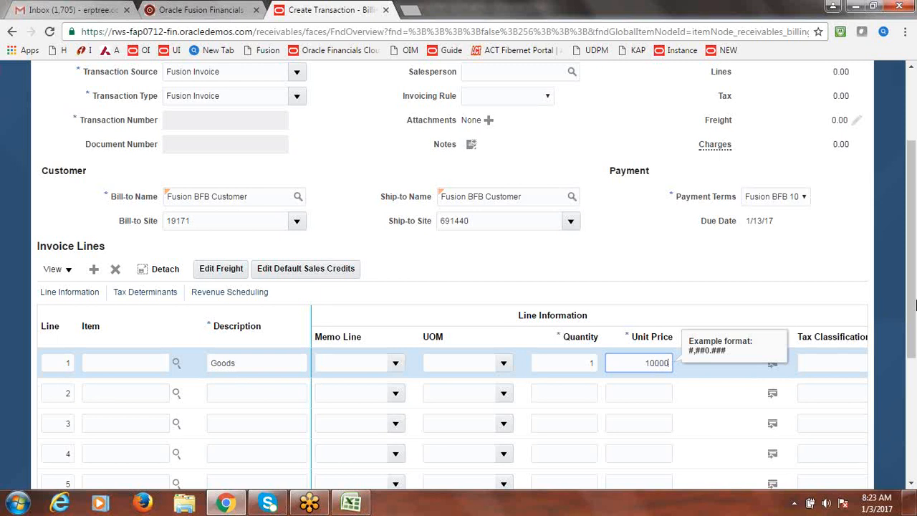
{"action": "key", "text": "Tab"}
- Complete the 10,000.00 invoice with the option that opens it for review
{"action": "scroll", "coordinate": [909, 315], "scroll_direction": "up", "scroll_amount": 3}
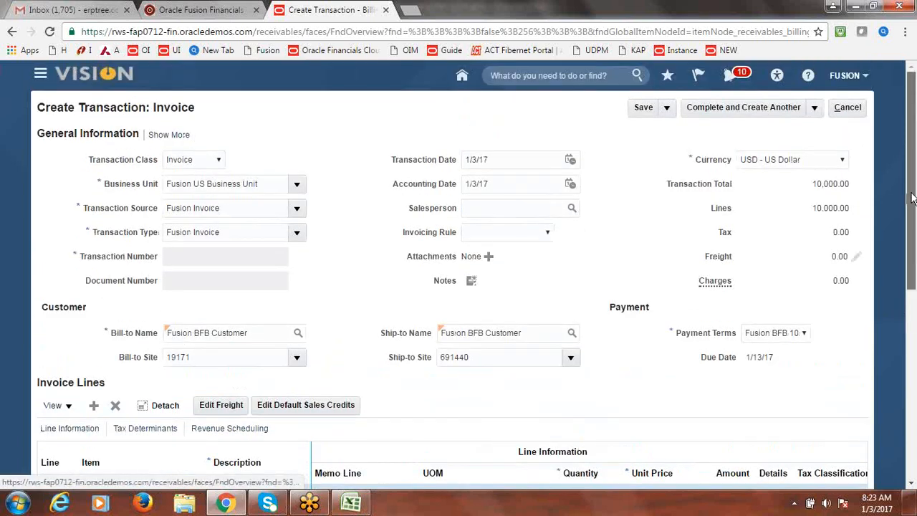
{"action": "left_click", "coordinate": [667, 109]}
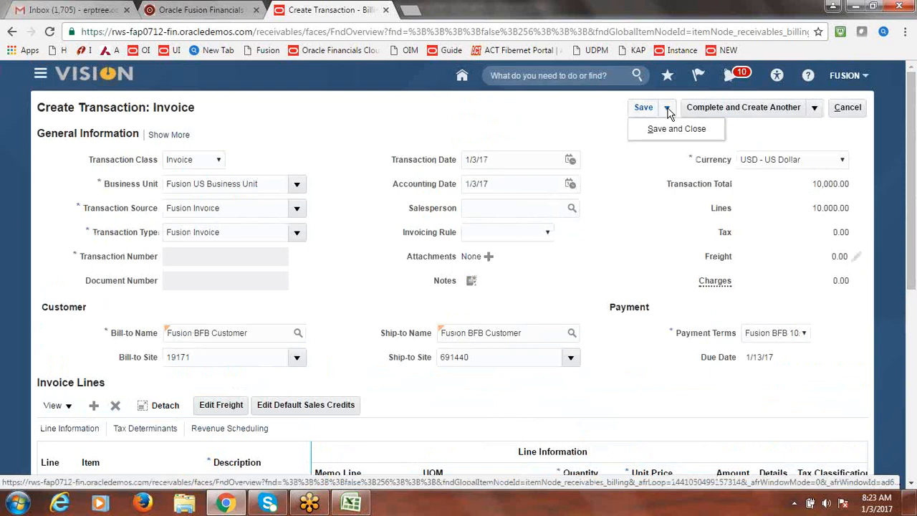
{"action": "left_click", "coordinate": [814, 109]}
{"action": "left_click", "coordinate": [713, 130]}
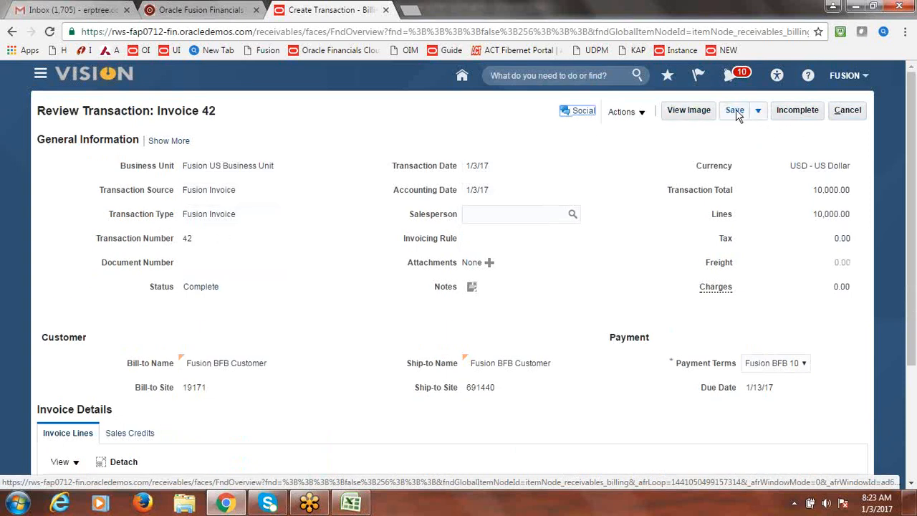
- Leave the invoice review, continuing without saving, and start another new transaction in Billing
{"action": "left_click", "coordinate": [852, 112]}
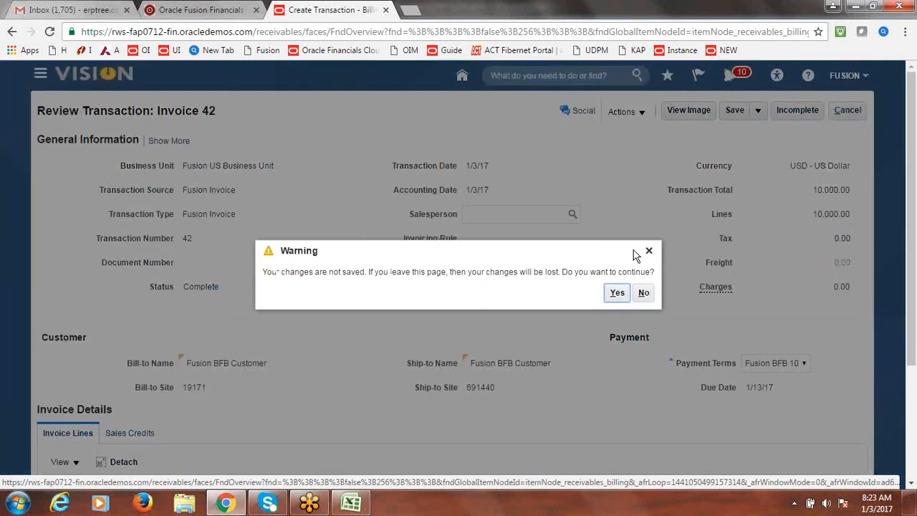
{"action": "left_click", "coordinate": [616, 295]}
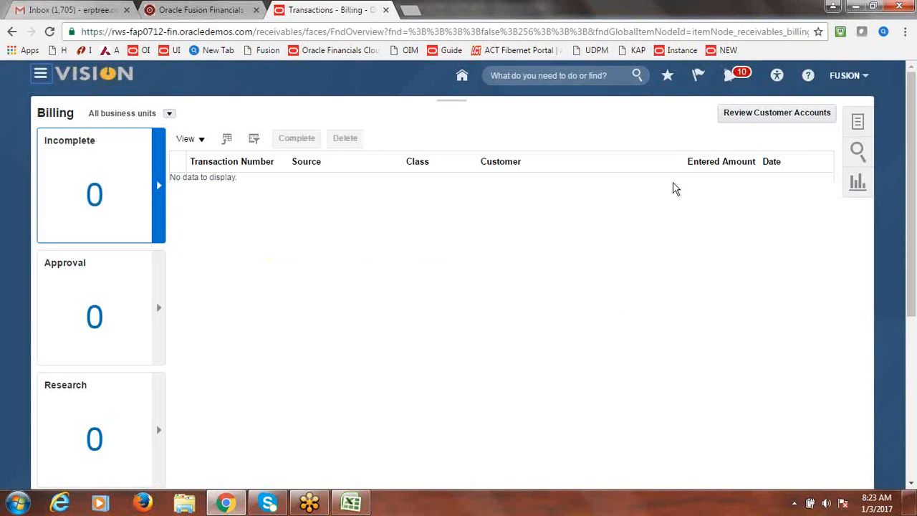
{"action": "left_click", "coordinate": [857, 121]}
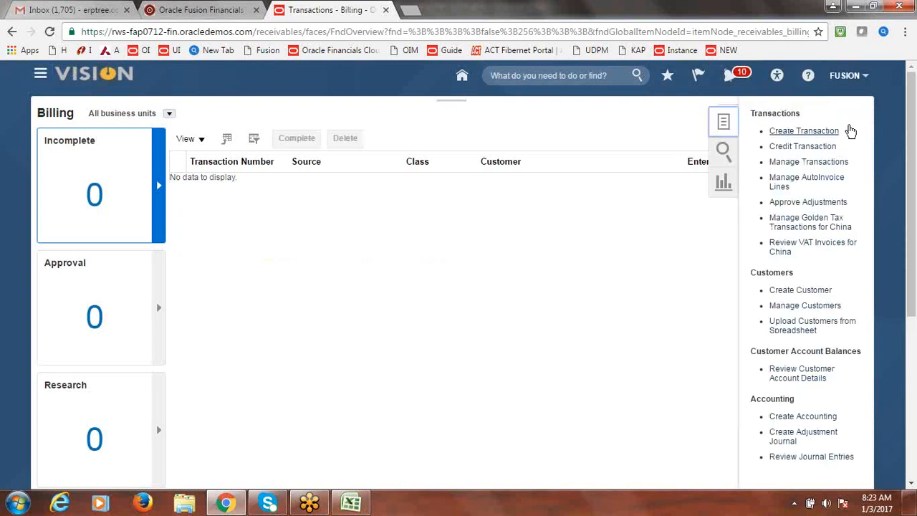
{"action": "left_click", "coordinate": [796, 134]}
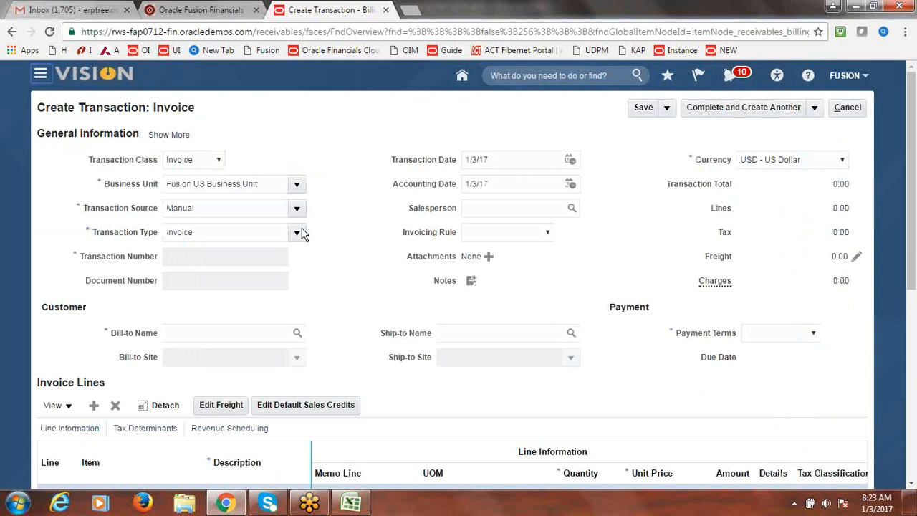
- Set the second invoice's transaction source to Fusion Invoice and its bill-to name to Fusion BFB Customer
{"action": "left_click", "coordinate": [297, 208]}
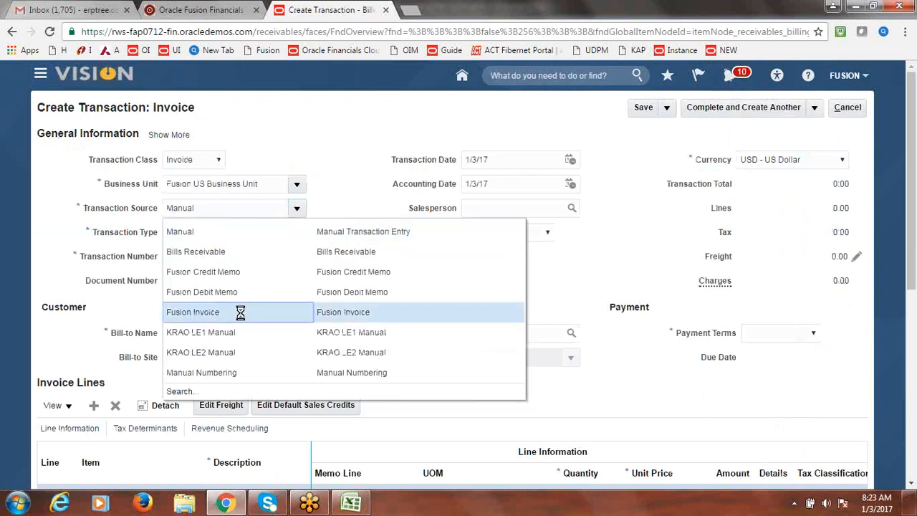
{"action": "left_click", "coordinate": [240, 312]}
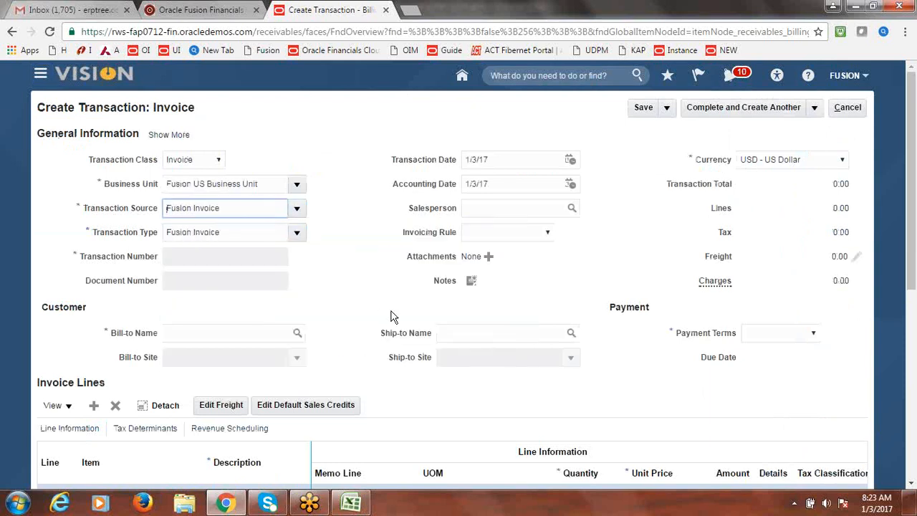
{"action": "left_click", "coordinate": [266, 342]}
{"action": "type", "text": "F"}
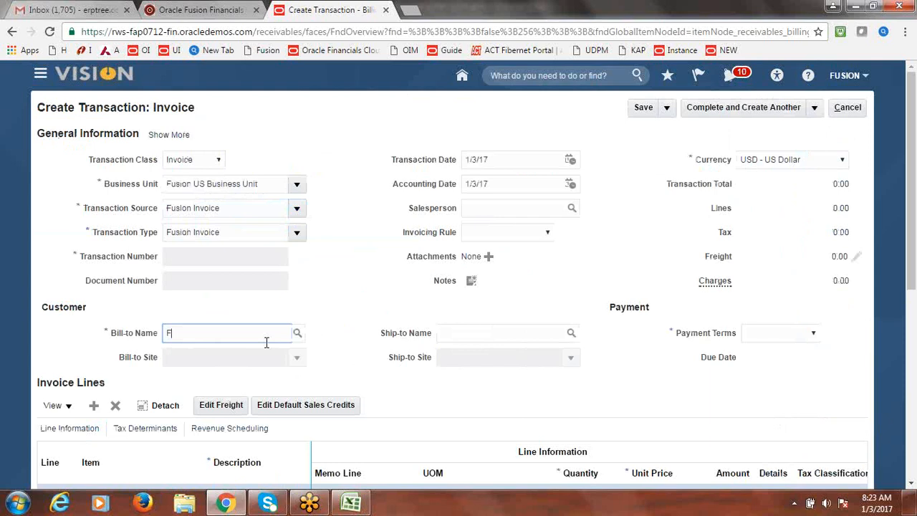
{"action": "type", "text": "usion BFB"}
{"action": "key", "text": "Tab"}
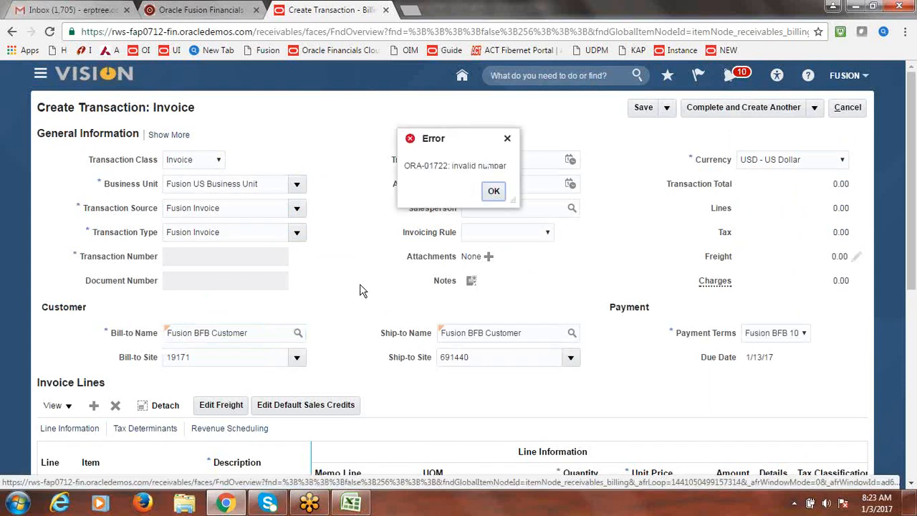
{"action": "key", "text": "Return"}
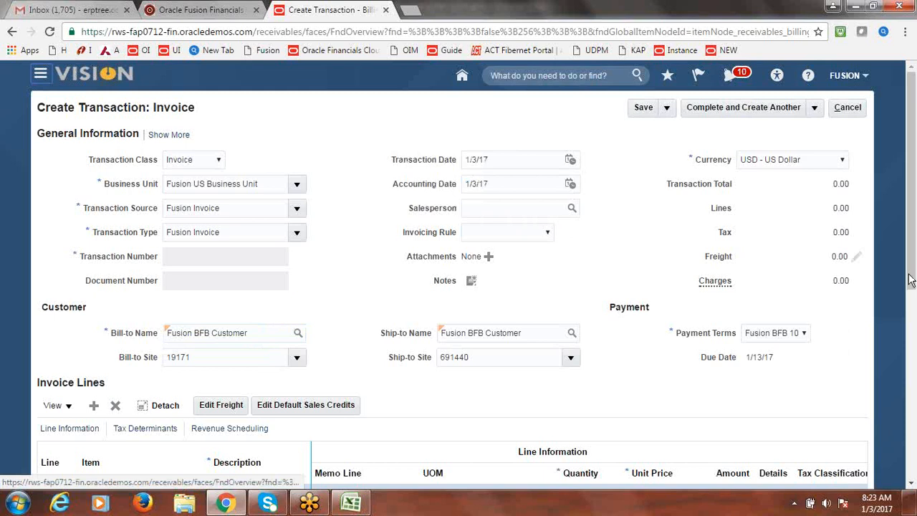
- Enter the second invoice's first line with the description Services, quantity 1 and unit price 20000
{"action": "left_click_drag", "start_coordinate": [914, 214], "coordinate": [914, 269]}
{"action": "left_click", "coordinate": [279, 343]}
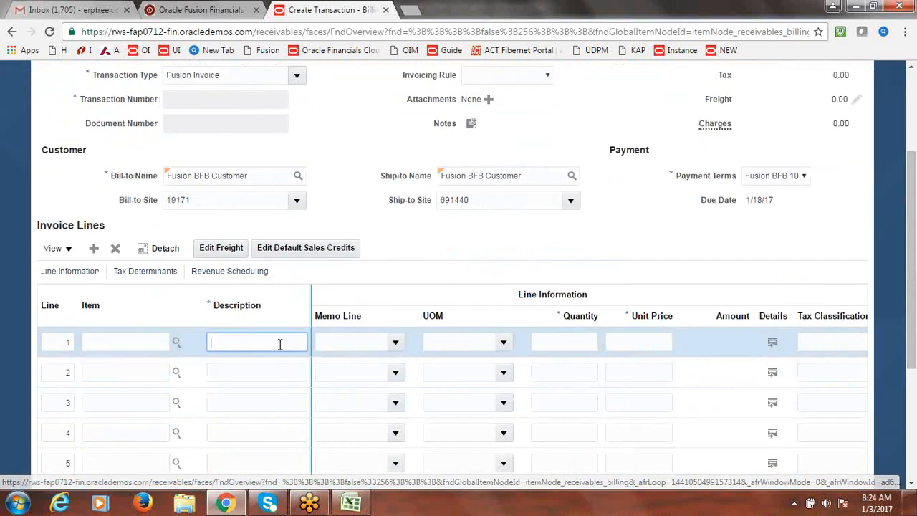
{"action": "type", "text": "Se"}
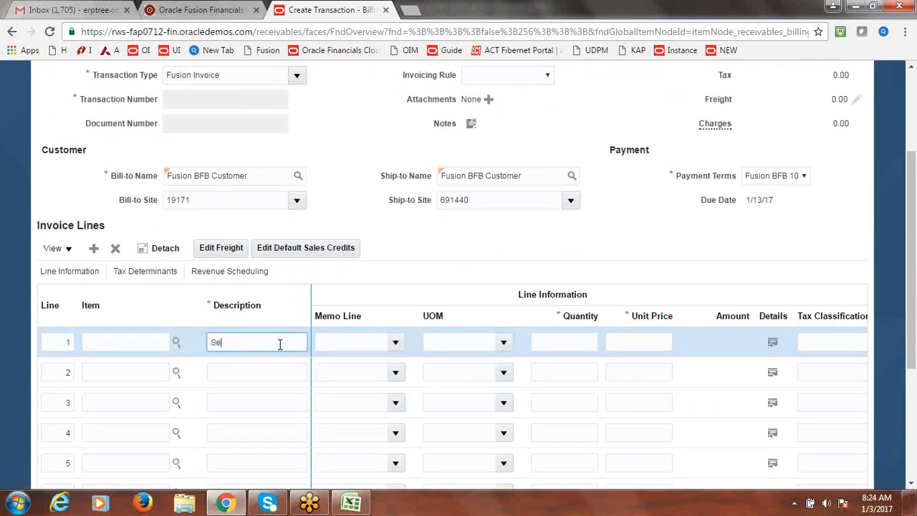
{"action": "type", "text": "rvices"}
{"action": "key", "text": "Tab"}
{"action": "key", "text": "Tab"}
{"action": "key", "text": "Tab"}
{"action": "type", "text": "1"}
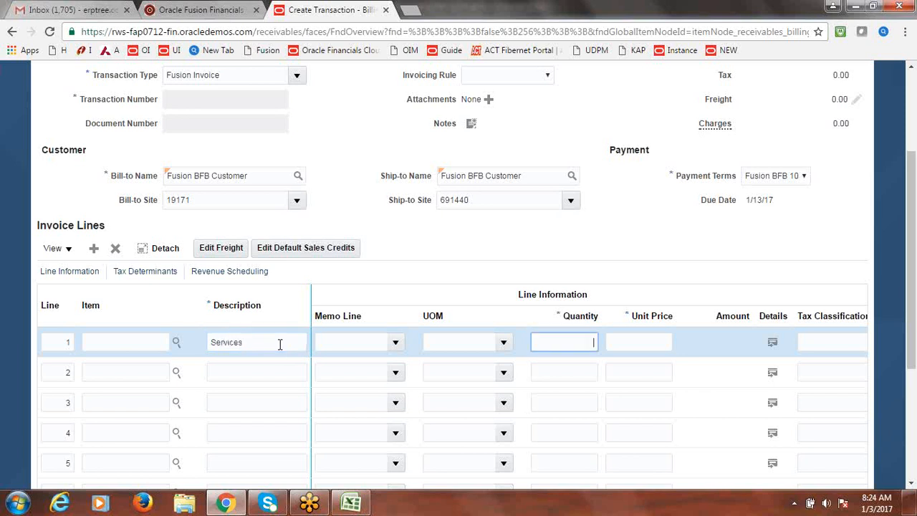
{"action": "key", "text": "Tab"}
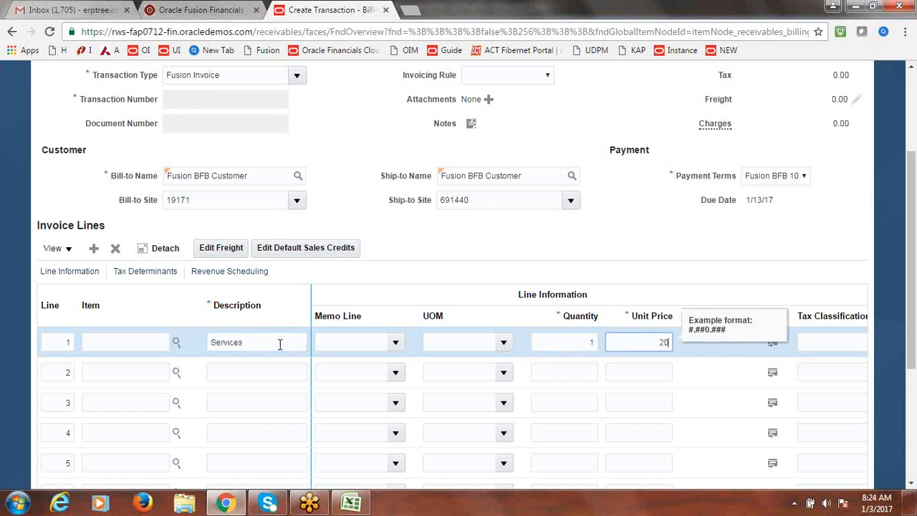
{"action": "type", "text": "000"}
- Complete the Services invoice and go straight on to creating another one
{"action": "scroll", "coordinate": [914, 285], "scroll_direction": "up", "scroll_amount": 3}
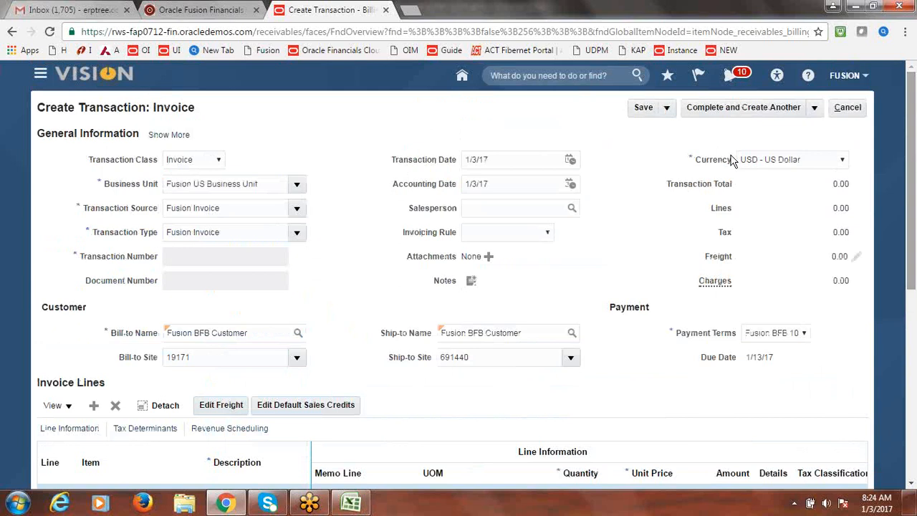
{"action": "left_click", "coordinate": [764, 111]}
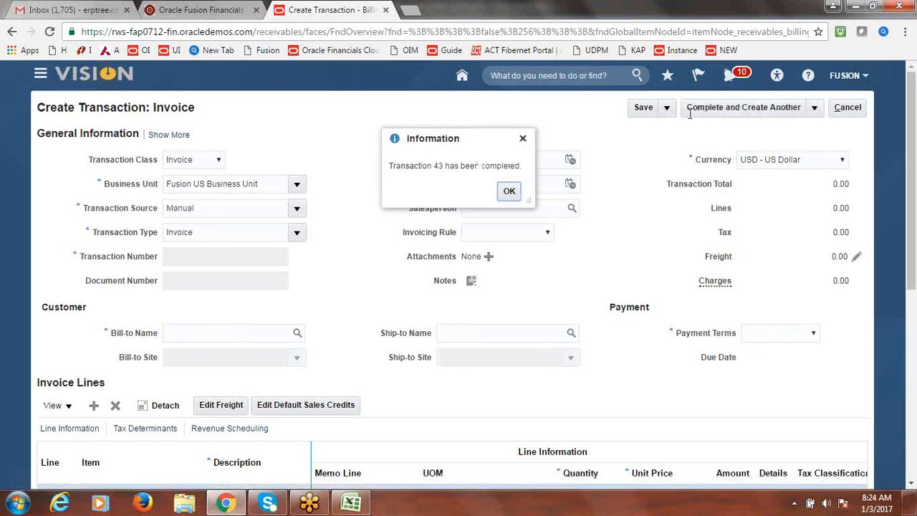
{"action": "left_click", "coordinate": [509, 191]}
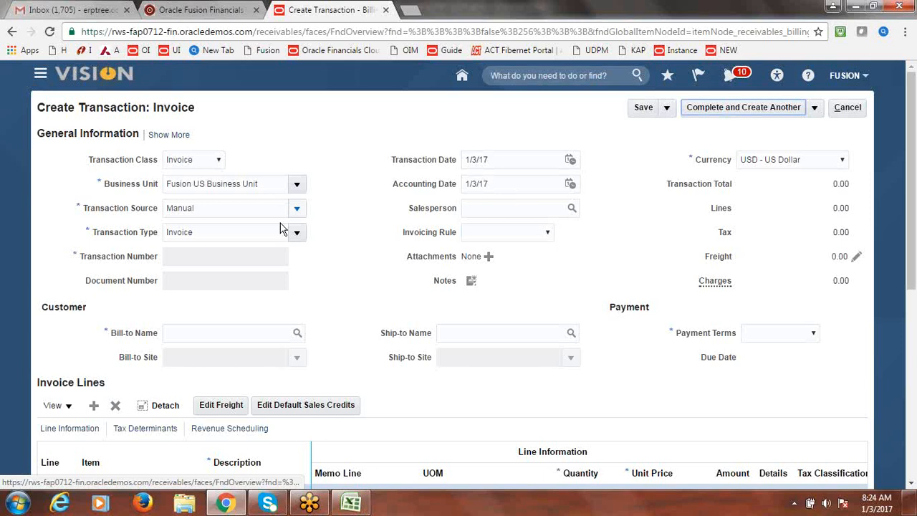
- Set the third invoice's transaction source to Fusion Invoice and its bill-to name to Fusion BFB Customer
{"action": "left_click", "coordinate": [297, 209]}
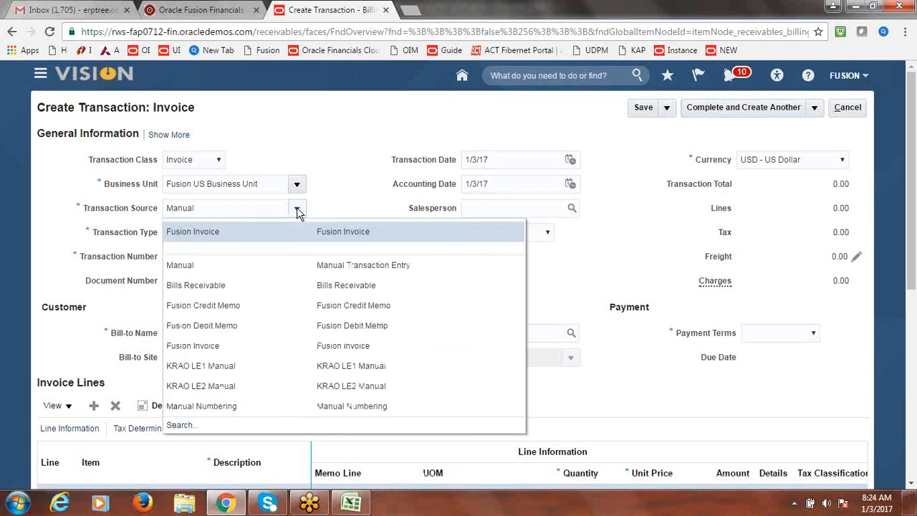
{"action": "left_click", "coordinate": [227, 345]}
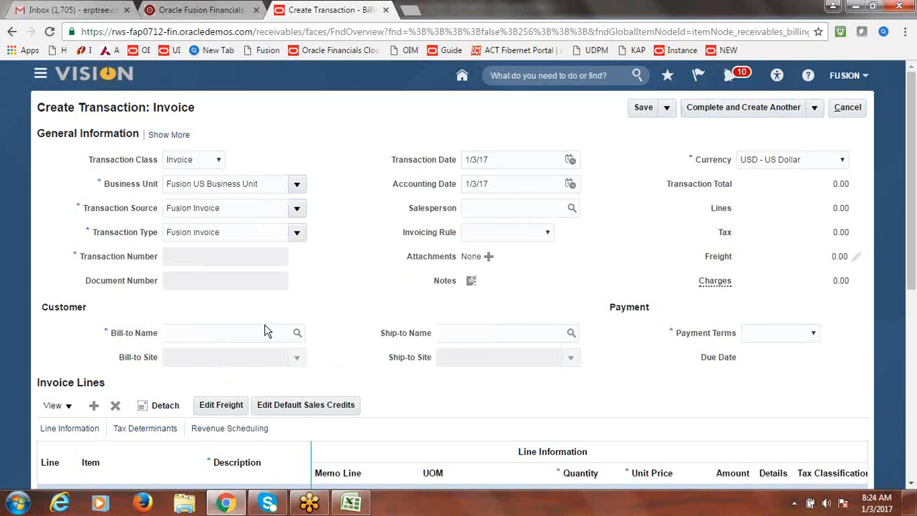
{"action": "left_click", "coordinate": [249, 334]}
{"action": "type", "text": "Fusion BFB"}
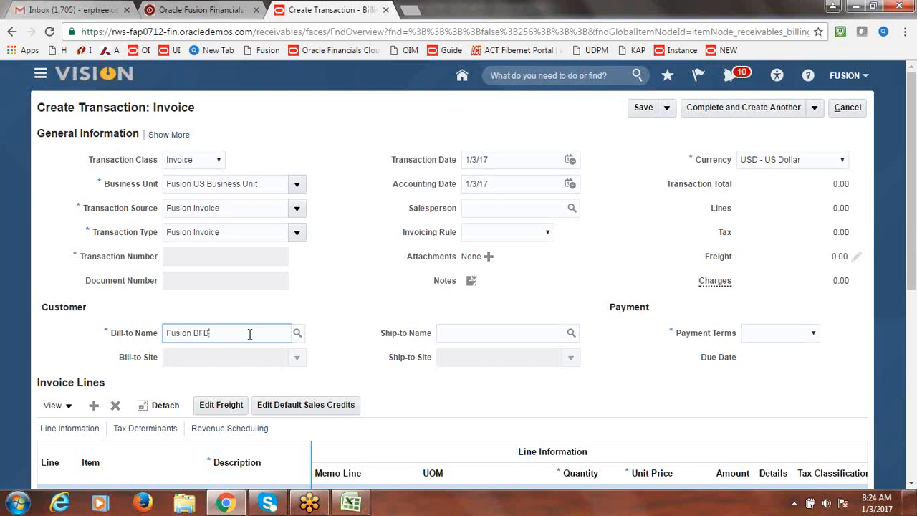
{"action": "key", "text": "Tab"}
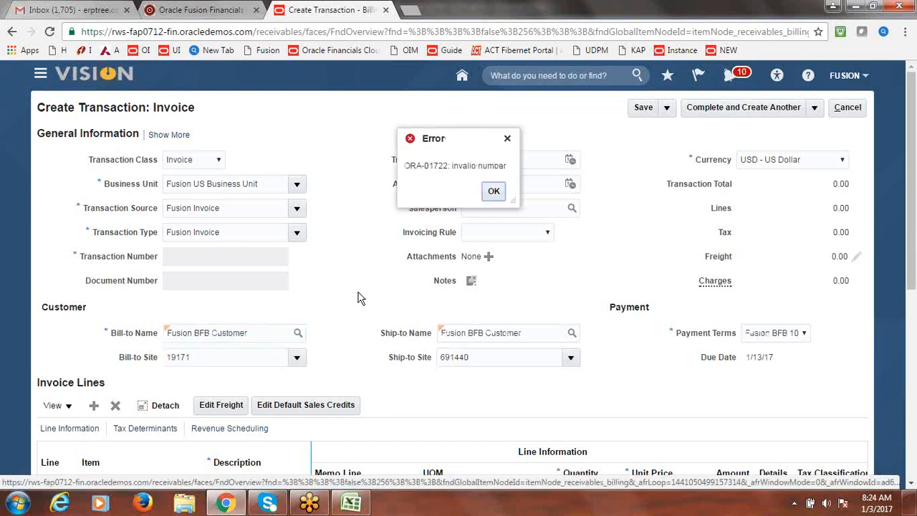
{"action": "left_click", "coordinate": [494, 191]}
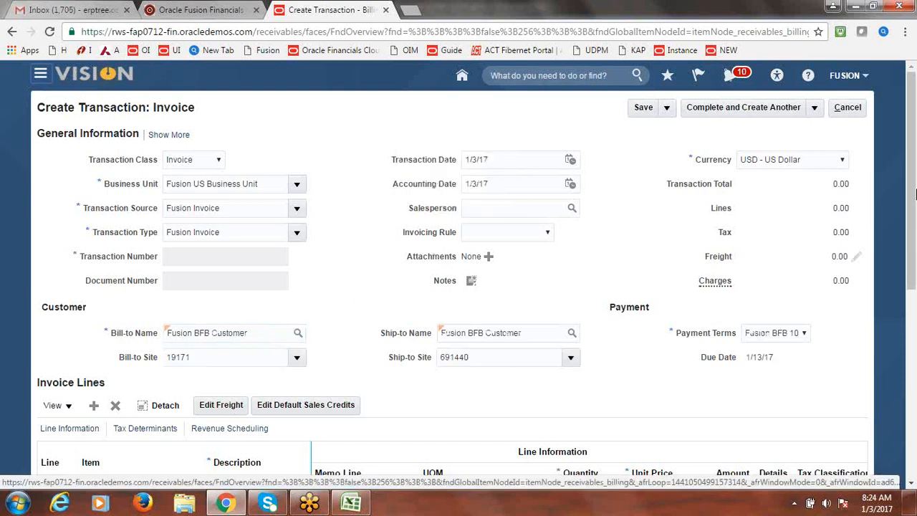
- Enter the third invoice's first line with the description Goods, quantity 1 and unit price 30000
{"action": "scroll", "coordinate": [914, 182], "scroll_direction": "down", "scroll_amount": 3}
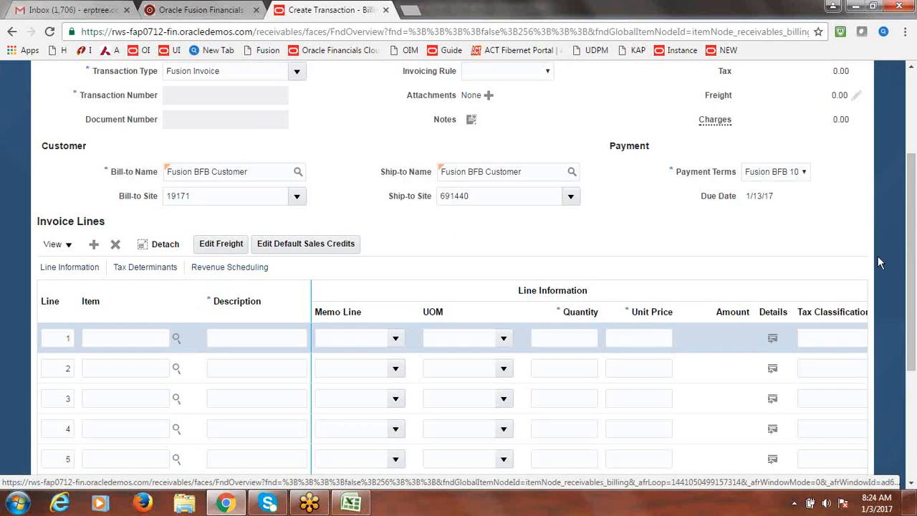
{"action": "left_click", "coordinate": [265, 339]}
{"action": "type", "text": "Goods"}
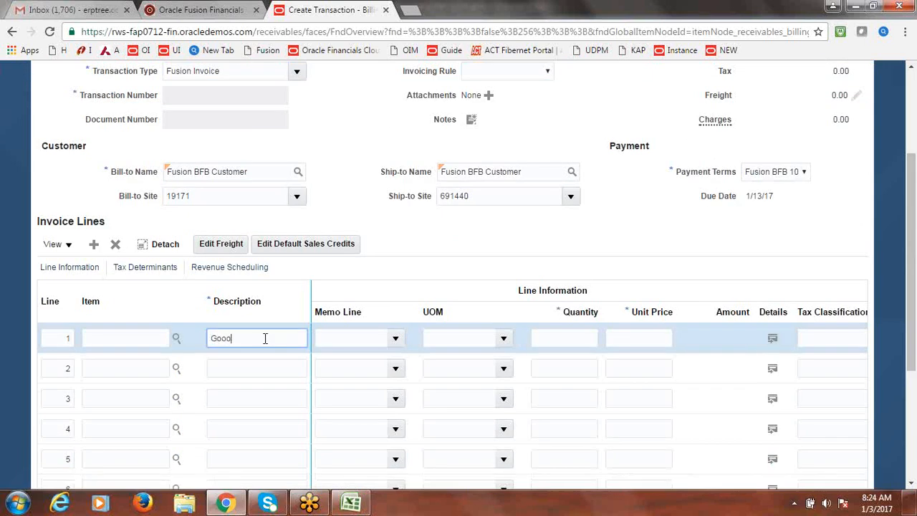
{"action": "key", "text": "Tab"}
{"action": "key", "text": "Tab"}
{"action": "left_click", "coordinate": [589, 340]}
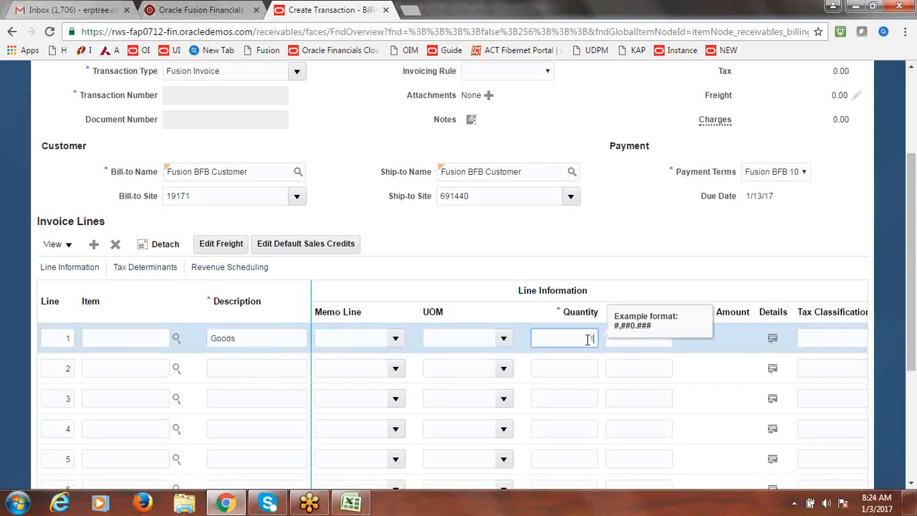
{"action": "key", "text": "Tab"}
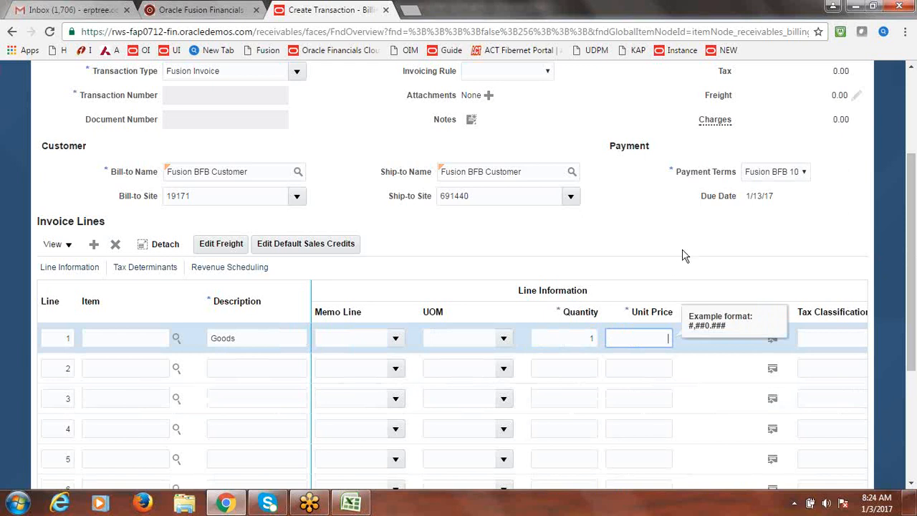
{"action": "type", "text": "330"}
{"action": "left_click", "coordinate": [704, 244]}
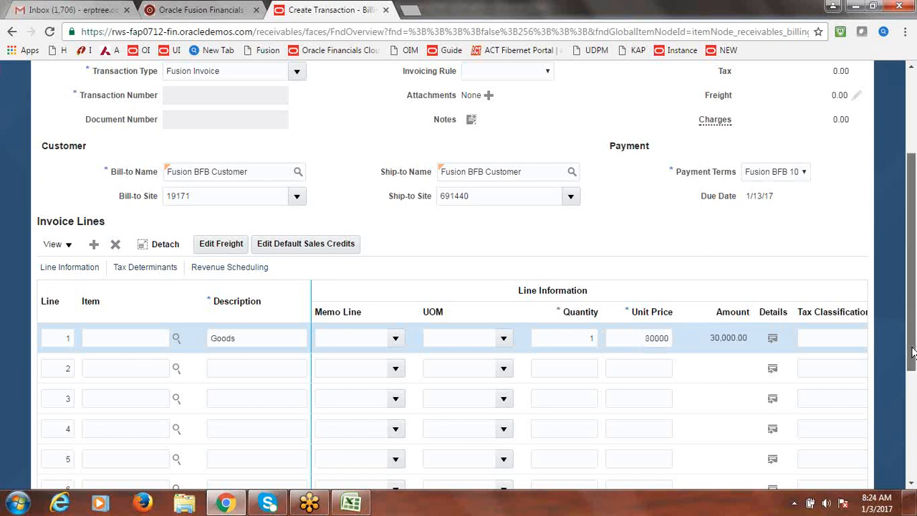
- Complete the third invoice for review and leave its review page without saving further changes
{"action": "left_click_drag", "start_coordinate": [915, 345], "coordinate": [915, 245]}
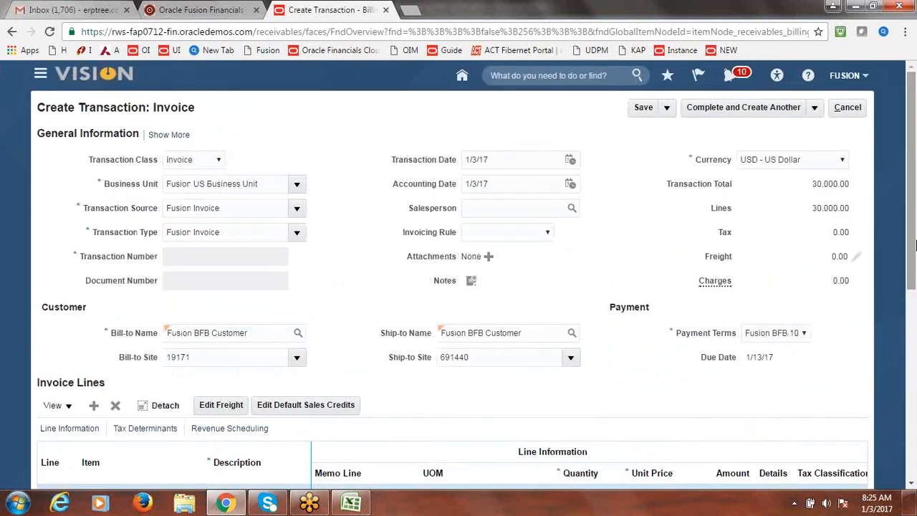
{"action": "left_click", "coordinate": [815, 108]}
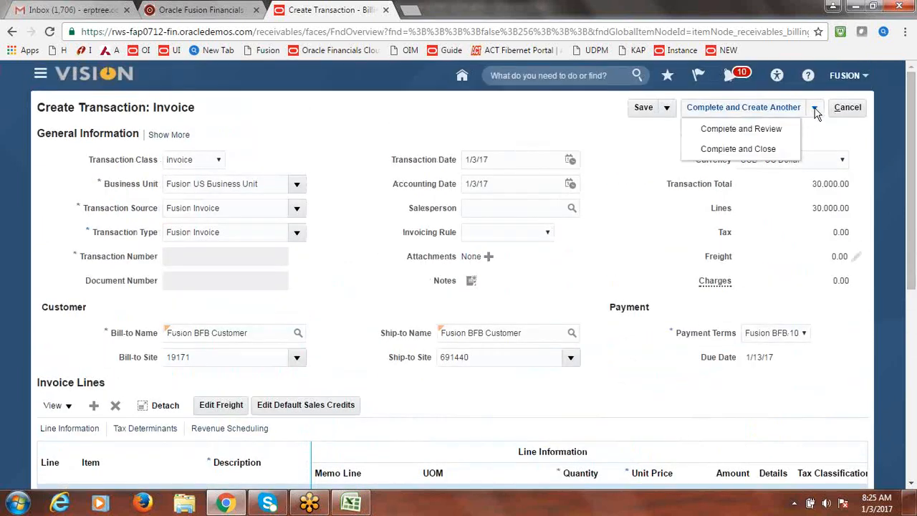
{"action": "left_click", "coordinate": [774, 129]}
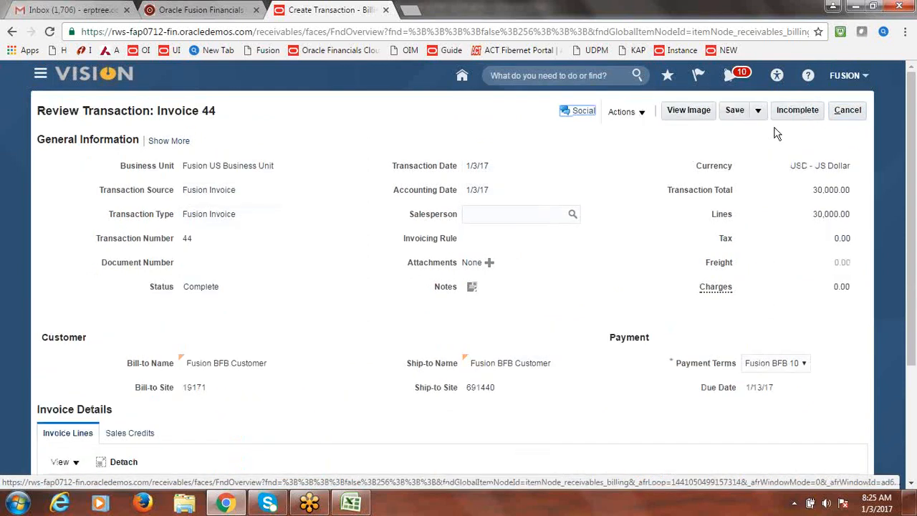
{"action": "left_click", "coordinate": [854, 112]}
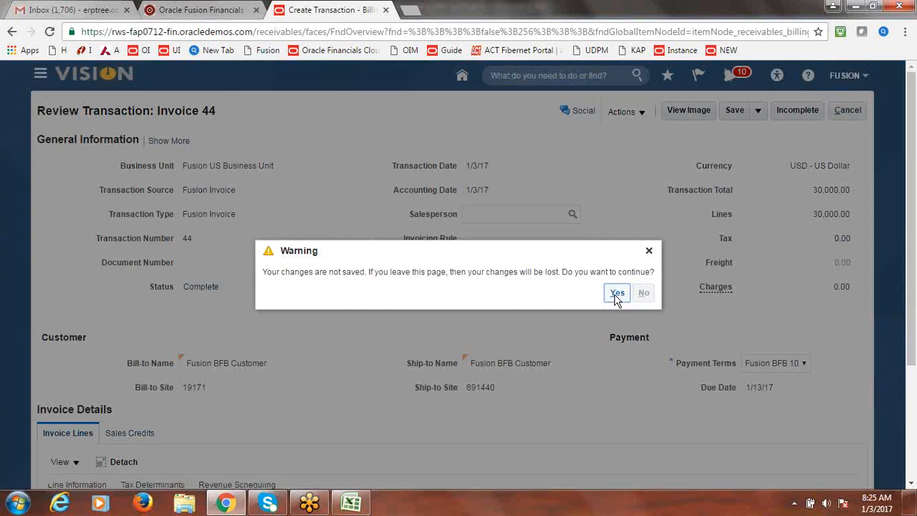
{"action": "left_click", "coordinate": [617, 296]}
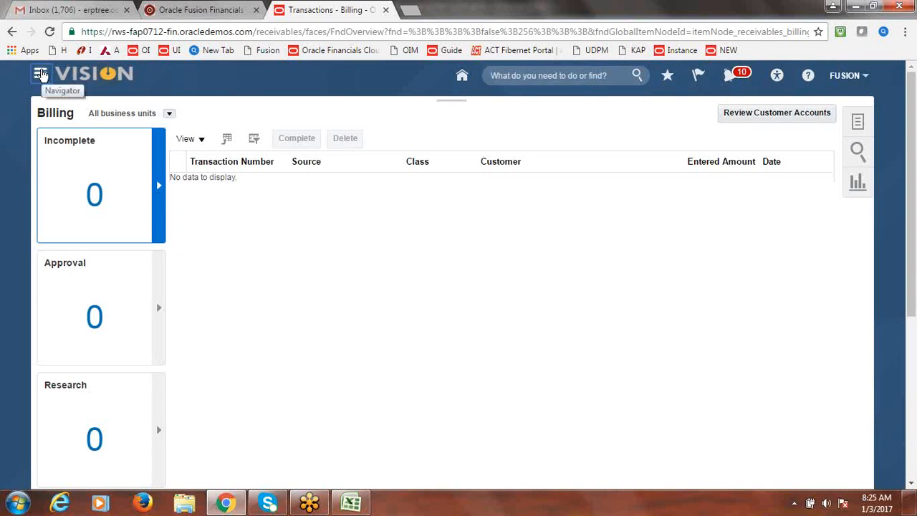
- Go to Scheduled Processes, start scheduling a new job and bring up the search for its process name
{"action": "left_click", "coordinate": [40, 73]}
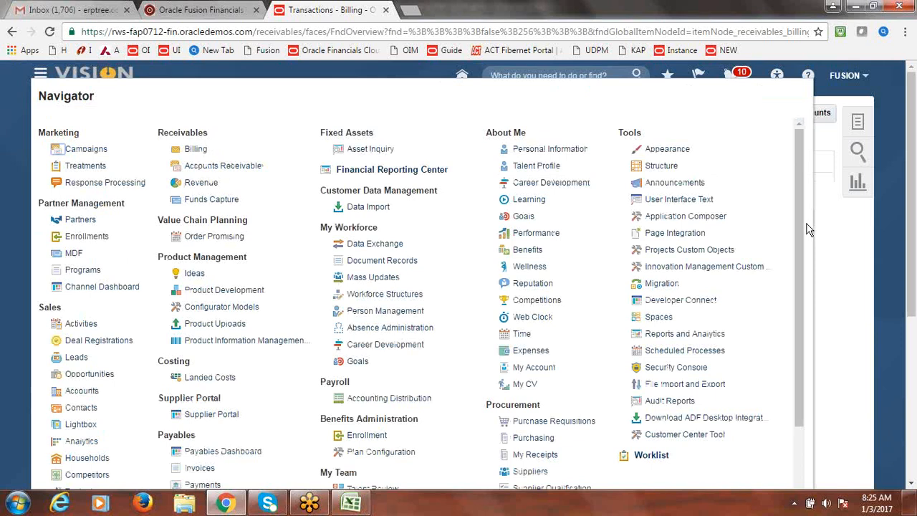
{"action": "left_click", "coordinate": [683, 352]}
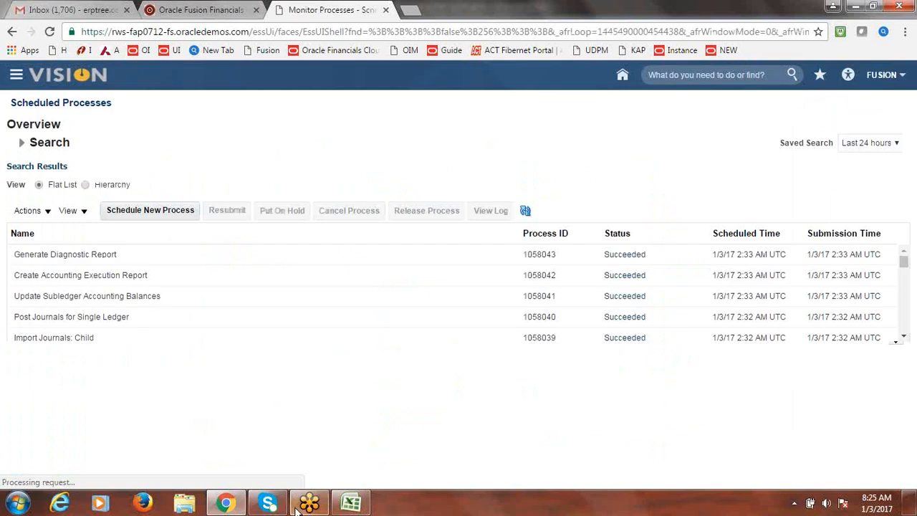
{"action": "left_click", "coordinate": [174, 209]}
{"action": "left_click", "coordinate": [442, 251]}
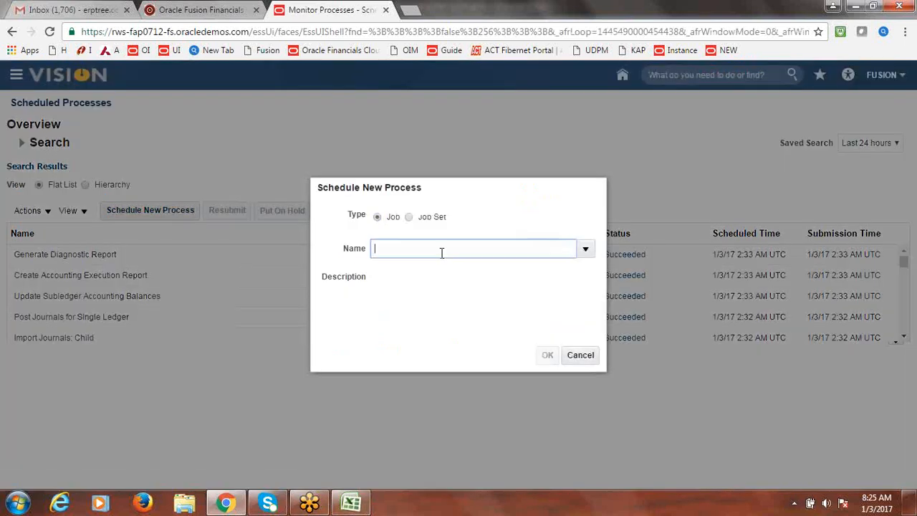
{"action": "type", "text": "ljkf"}
{"action": "key", "text": "Tab"}
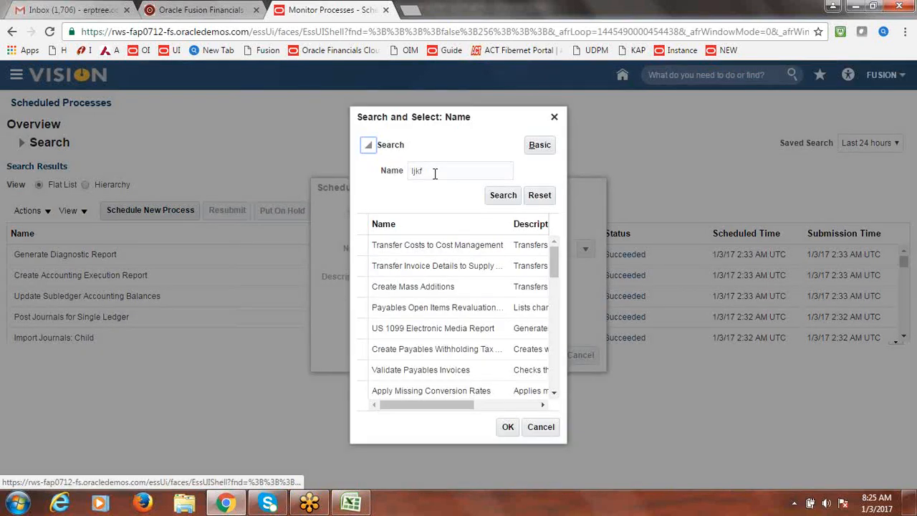
- Search the process names for Generate Balance
{"action": "type", "text": "g"}
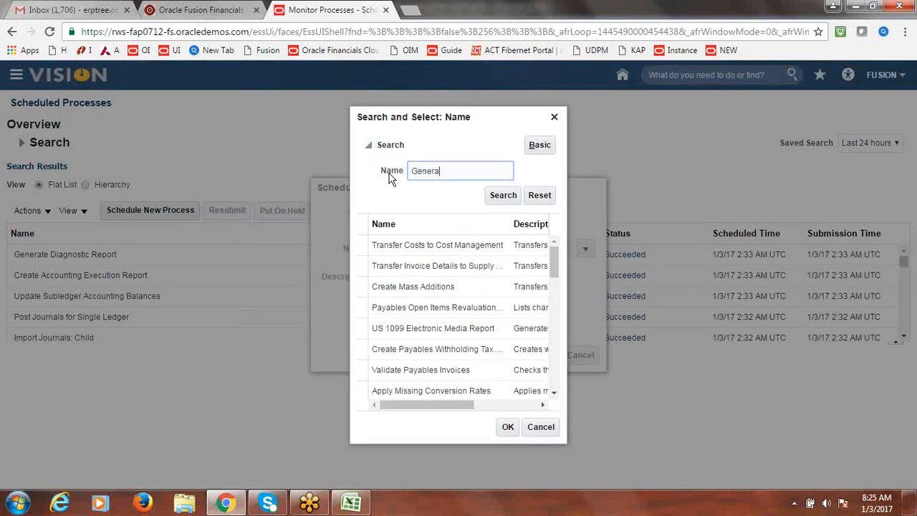
{"action": "type", "text": "enerate Banc"}
{"action": "key", "text": "Return"}
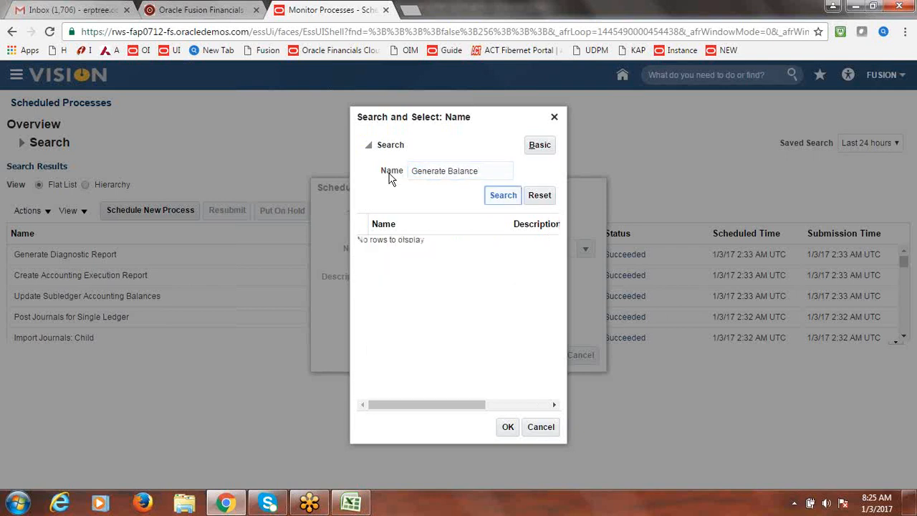
- Search the process names for Balance Forward and choose Create Balance Forward Bills as the job to schedule
{"action": "left_click", "coordinate": [451, 171]}
{"action": "left_click", "coordinate": [484, 173]}
{"action": "triple_click", "coordinate": [484, 172]}
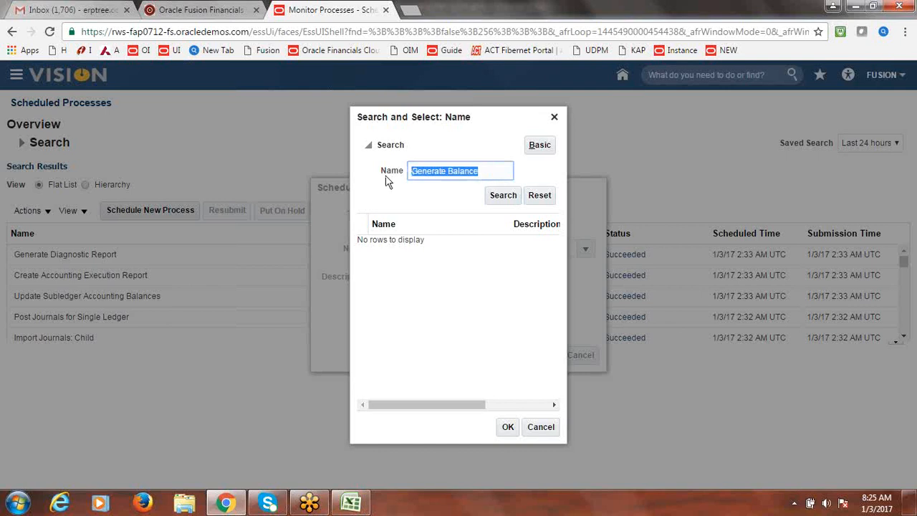
{"action": "type", "text": "Ba"}
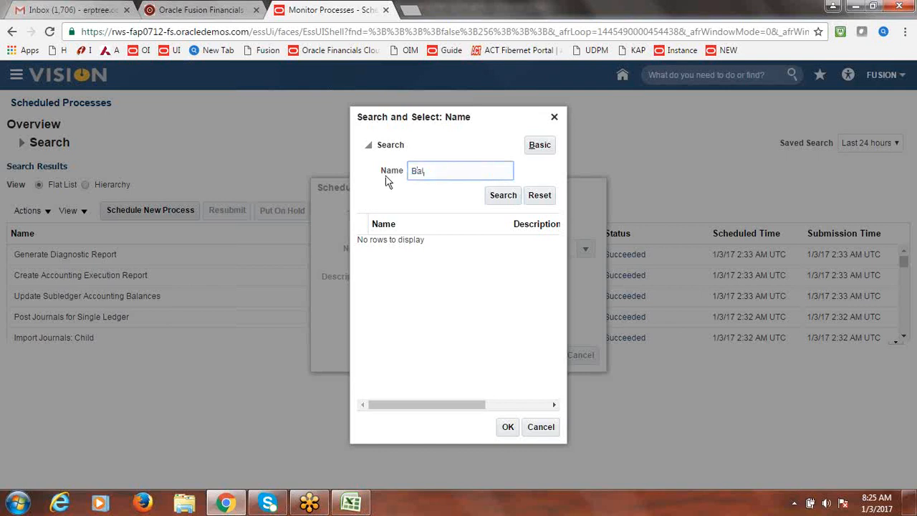
{"action": "type", "text": "lance Forward"}
{"action": "left_click", "coordinate": [499, 196]}
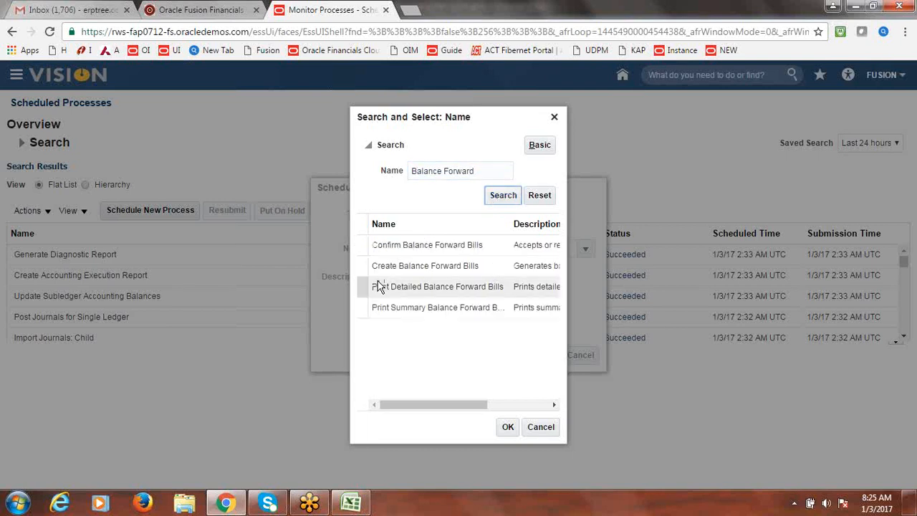
{"action": "left_click", "coordinate": [398, 274]}
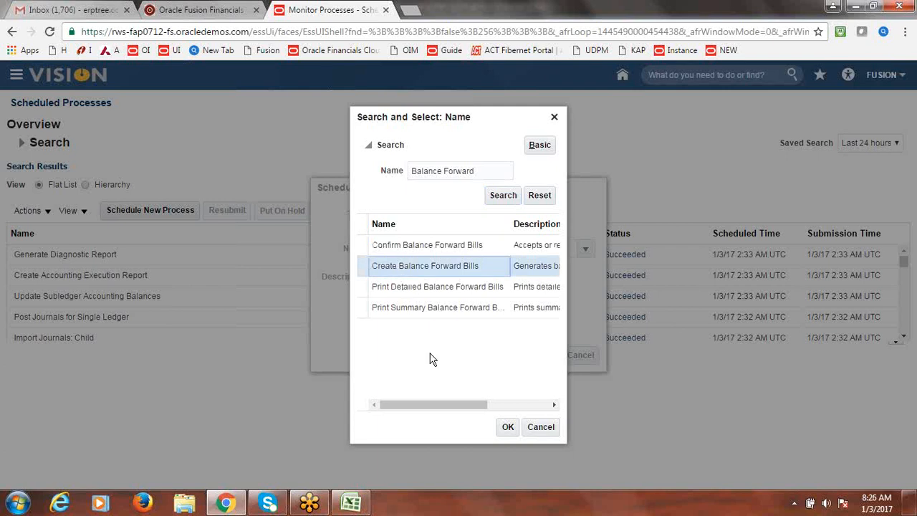
{"action": "left_click", "coordinate": [507, 426]}
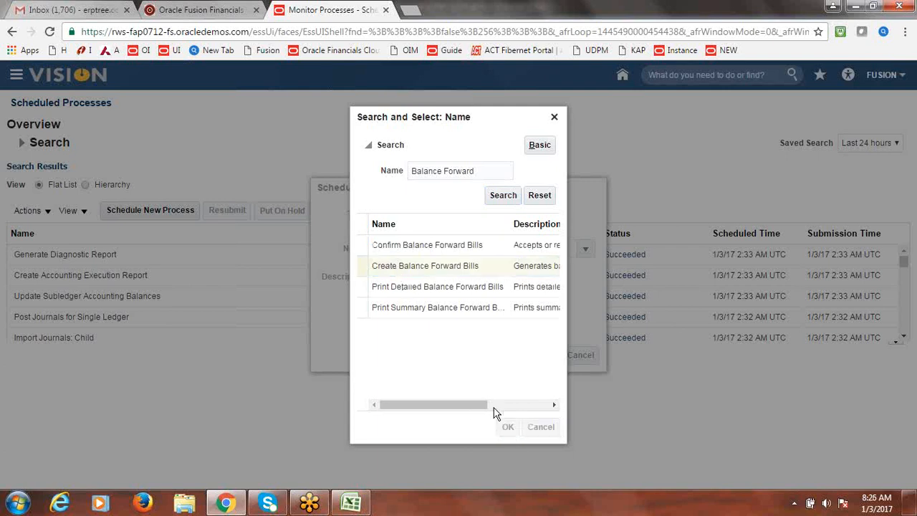
{"action": "left_click", "coordinate": [547, 356]}
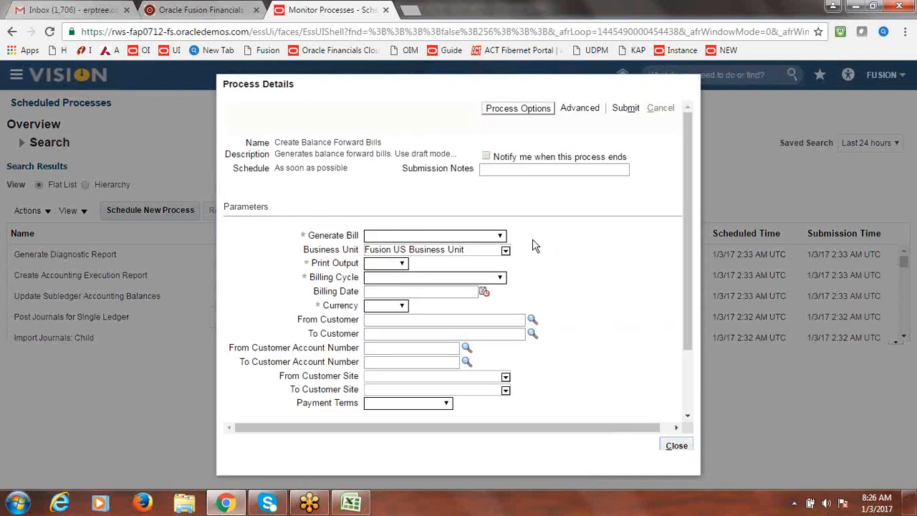
- Set Generate Bill to Print final balance forward bills, Print Output to Yes and Billing Cycle to Fusion Monthly
{"action": "left_click", "coordinate": [501, 236]}
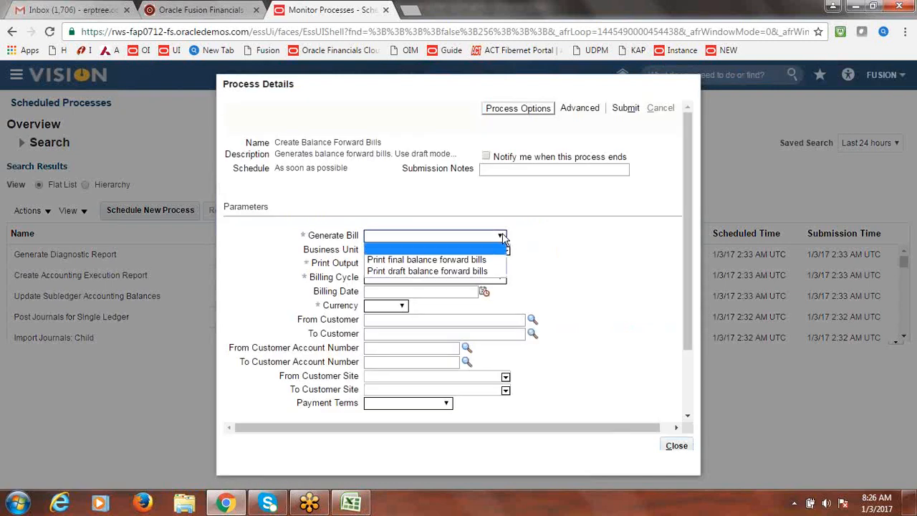
{"action": "left_click", "coordinate": [462, 260]}
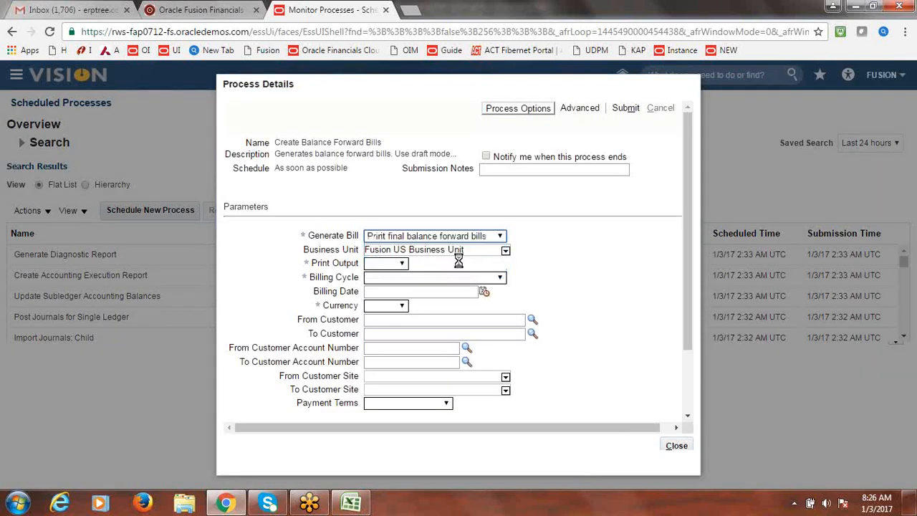
{"action": "left_click", "coordinate": [403, 263]}
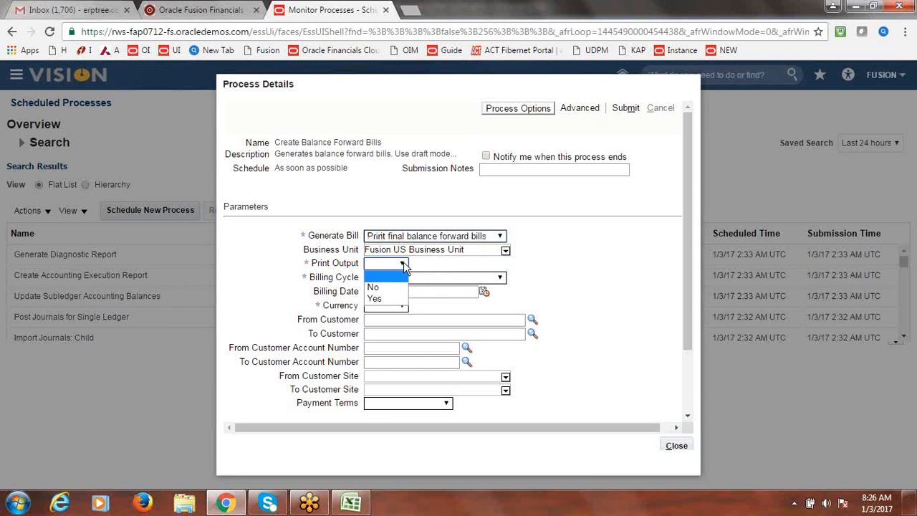
{"action": "left_click", "coordinate": [393, 300]}
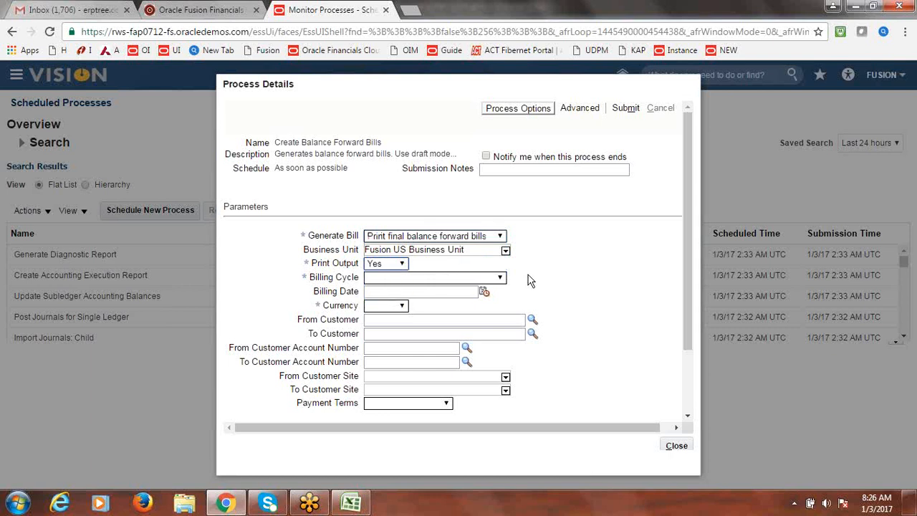
{"action": "left_click", "coordinate": [501, 280]}
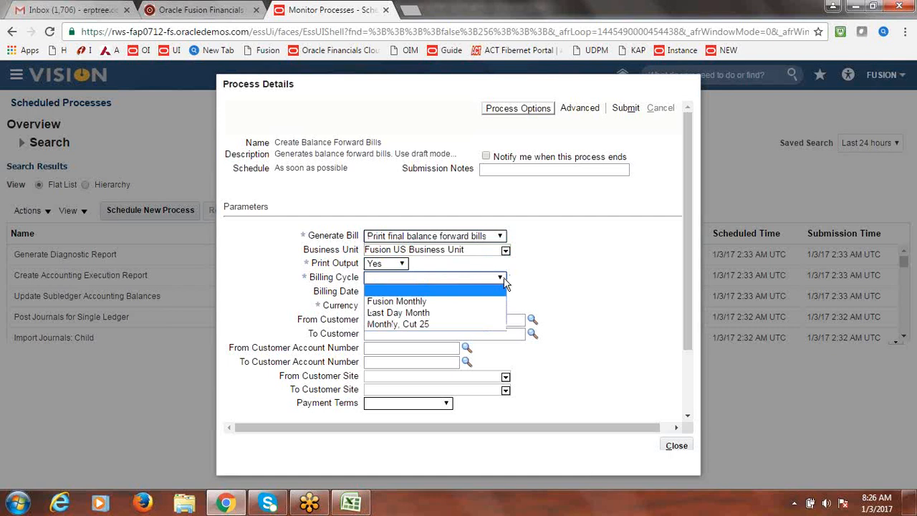
{"action": "left_click", "coordinate": [435, 302]}
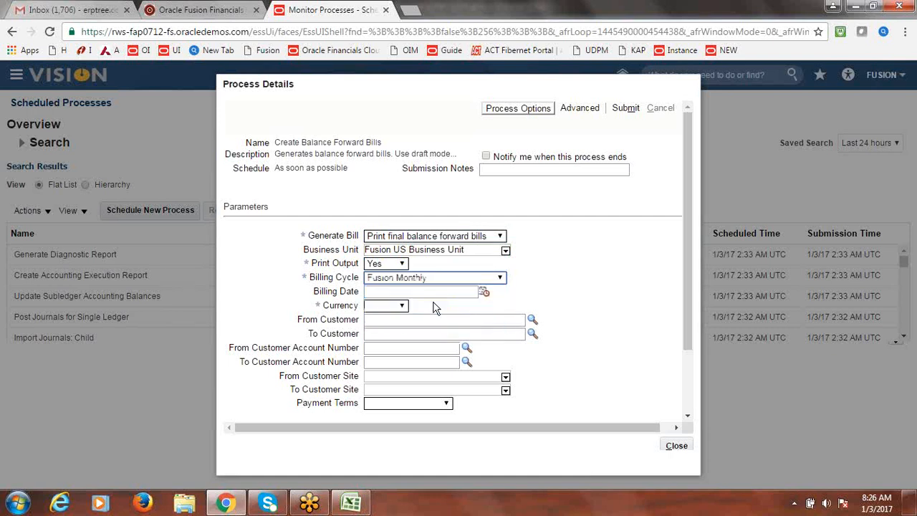
- Set the billing date to 1/3/17, the currency to USD - US Dollar and the payment terms to Fusion BFB 10
{"action": "left_click", "coordinate": [484, 294]}
{"action": "left_click", "coordinate": [379, 344]}
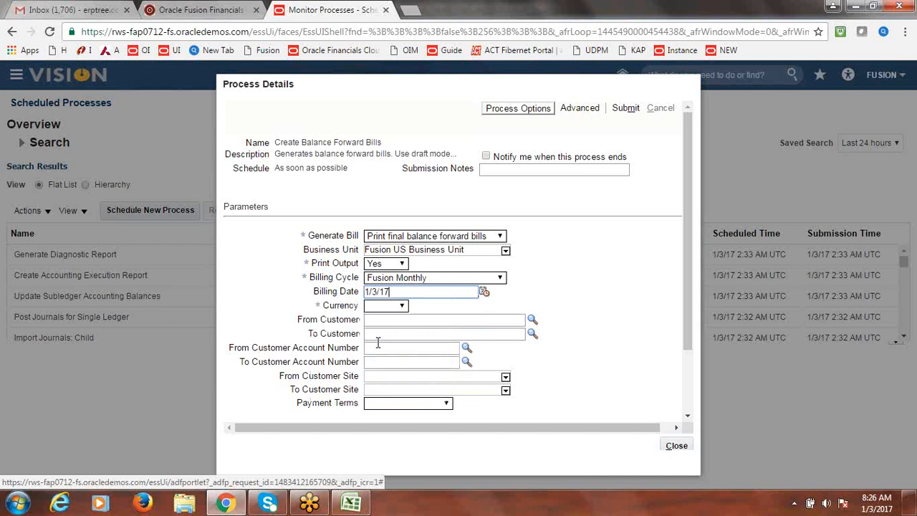
{"action": "left_click", "coordinate": [402, 306]}
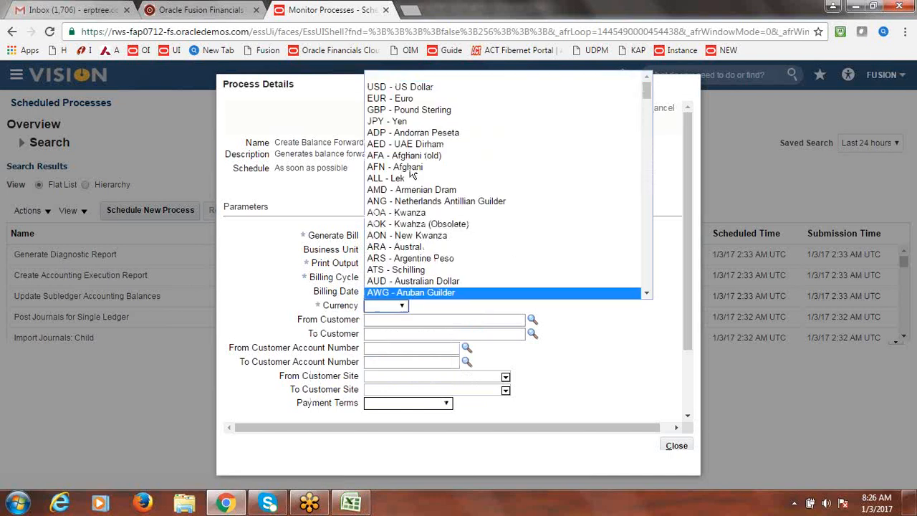
{"action": "left_click", "coordinate": [421, 86]}
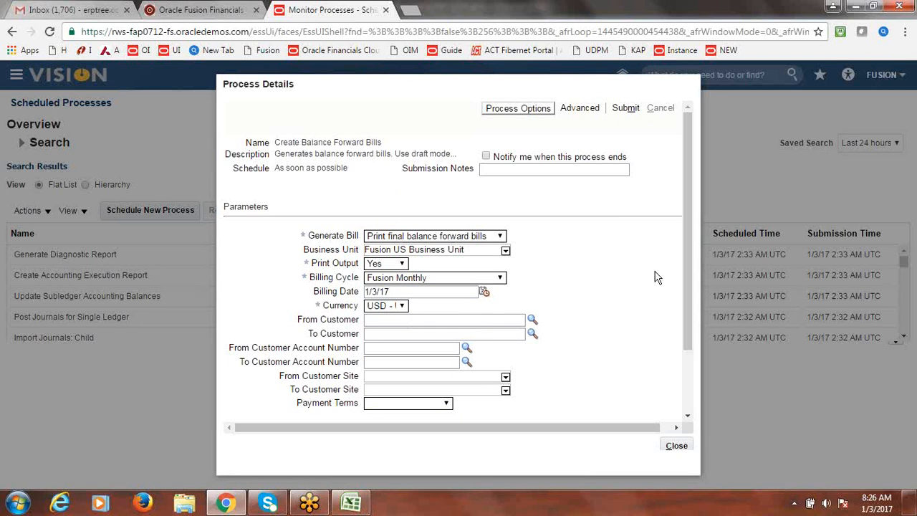
{"action": "left_click_drag", "start_coordinate": [685, 256], "coordinate": [688, 304]}
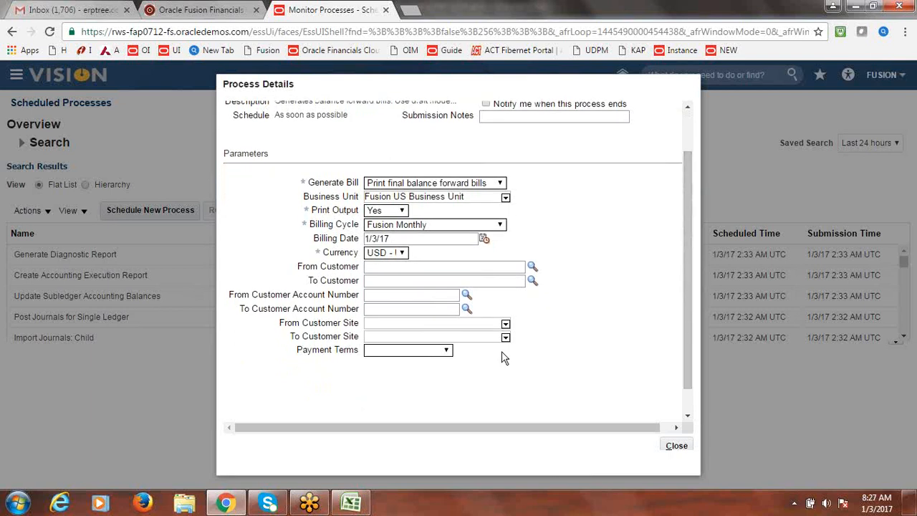
{"action": "left_click", "coordinate": [447, 351]}
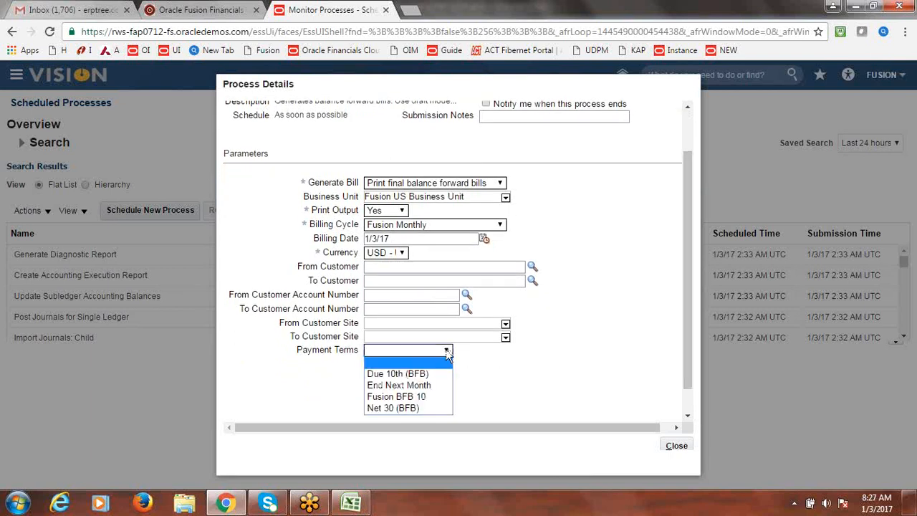
{"action": "left_click", "coordinate": [435, 400]}
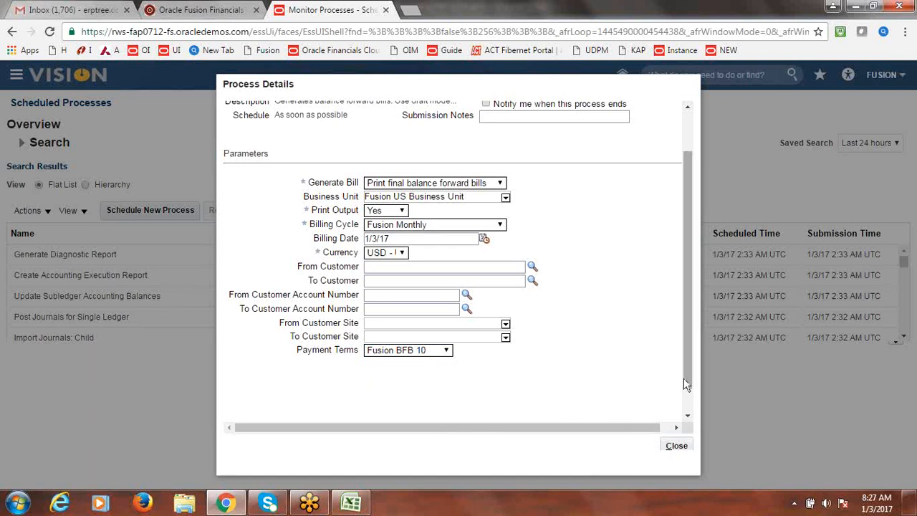
- Submit the Create Balance Forward Bills process and refresh the scheduled process list to check its status
{"action": "left_click_drag", "start_coordinate": [687, 378], "coordinate": [692, 328]}
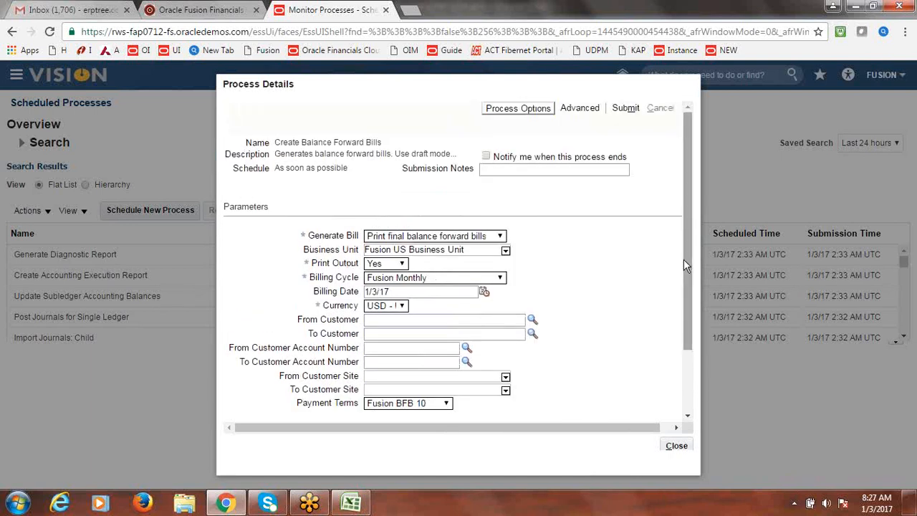
{"action": "left_click", "coordinate": [626, 109]}
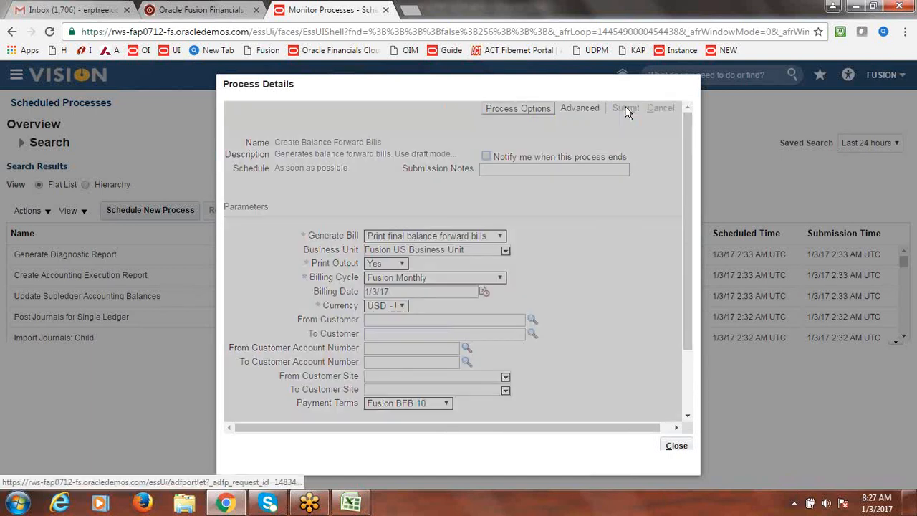
{"action": "left_click", "coordinate": [621, 162]}
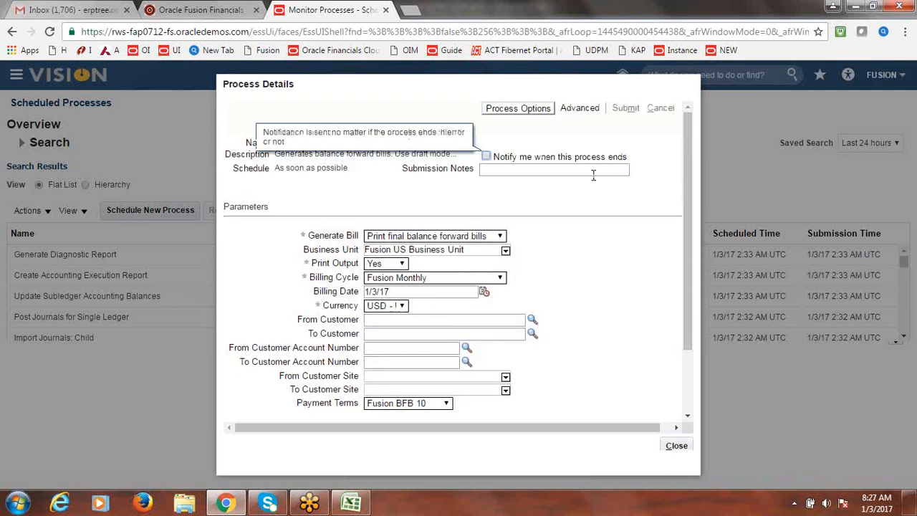
{"action": "left_click", "coordinate": [683, 445]}
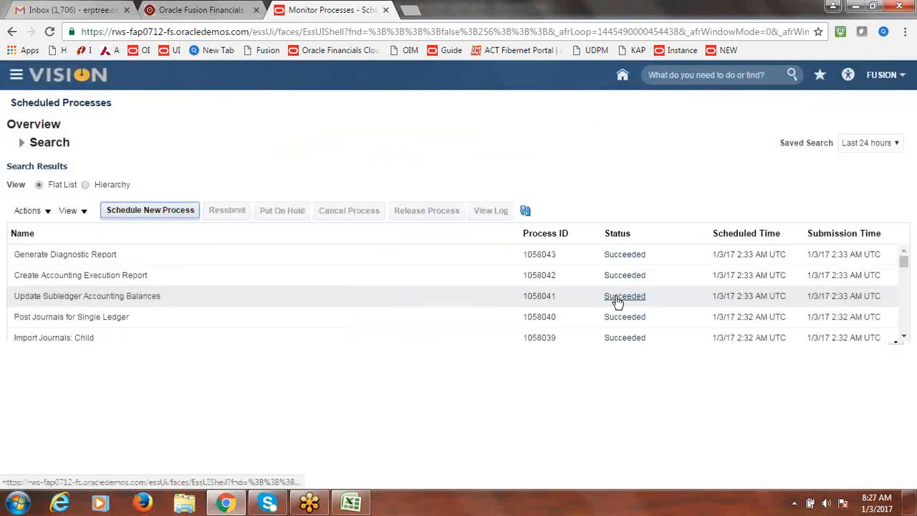
{"action": "left_click", "coordinate": [526, 211]}
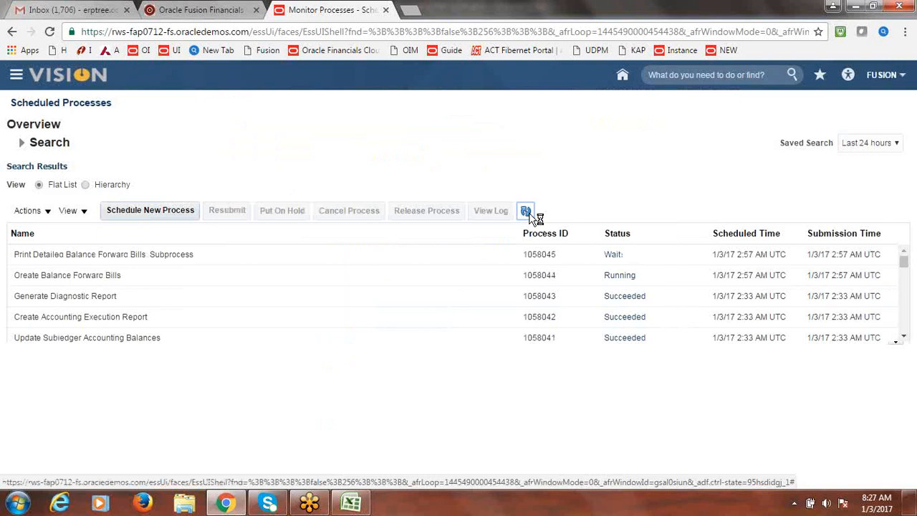
{"action": "left_click", "coordinate": [528, 211]}
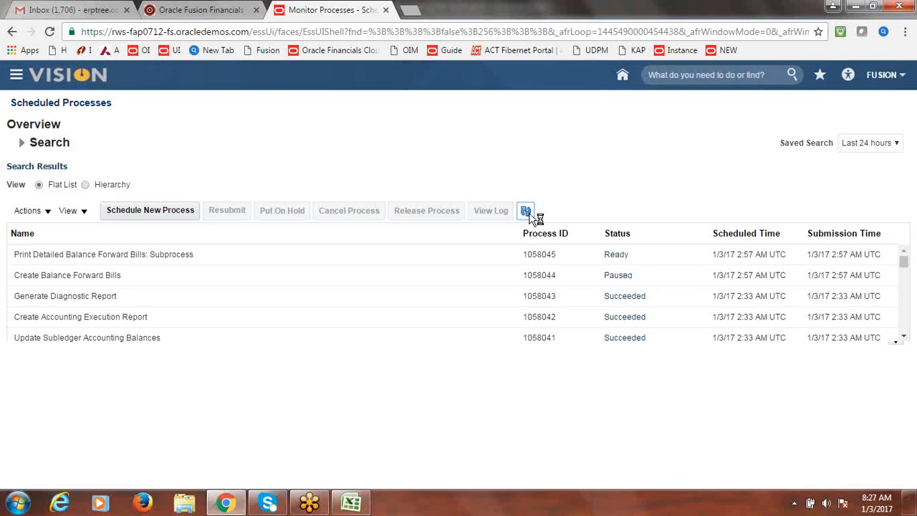
- Refresh the scheduled process list until the balance forward bill processes finish, and check the details of the Create Balance Forward Bills process
{"action": "left_click", "coordinate": [527, 211]}
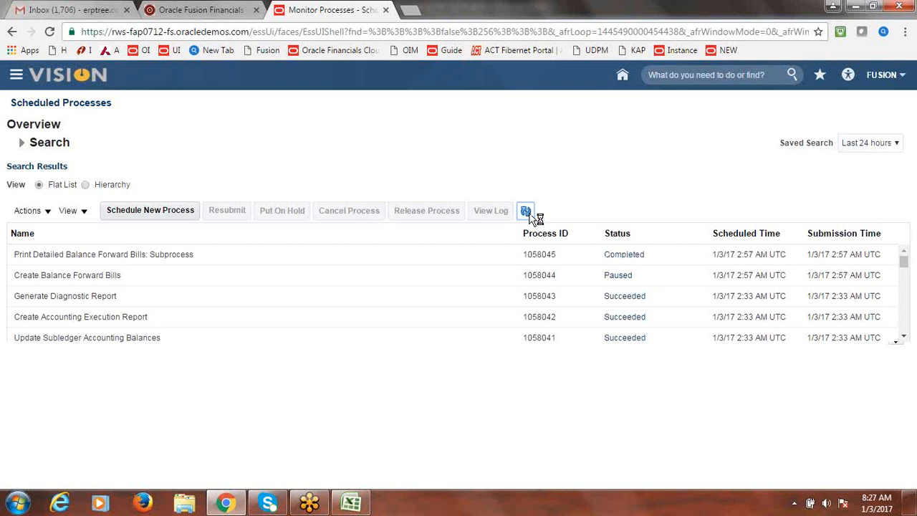
{"action": "left_click", "coordinate": [527, 212]}
{"action": "left_click", "coordinate": [527, 211]}
{"action": "left_click", "coordinate": [527, 211]}
{"action": "left_click", "coordinate": [527, 211]}
{"action": "left_click", "coordinate": [527, 212]}
{"action": "left_click", "coordinate": [527, 212]}
{"action": "left_click", "coordinate": [527, 212]}
{"action": "left_click", "coordinate": [528, 211]}
{"action": "left_click", "coordinate": [104, 278]}
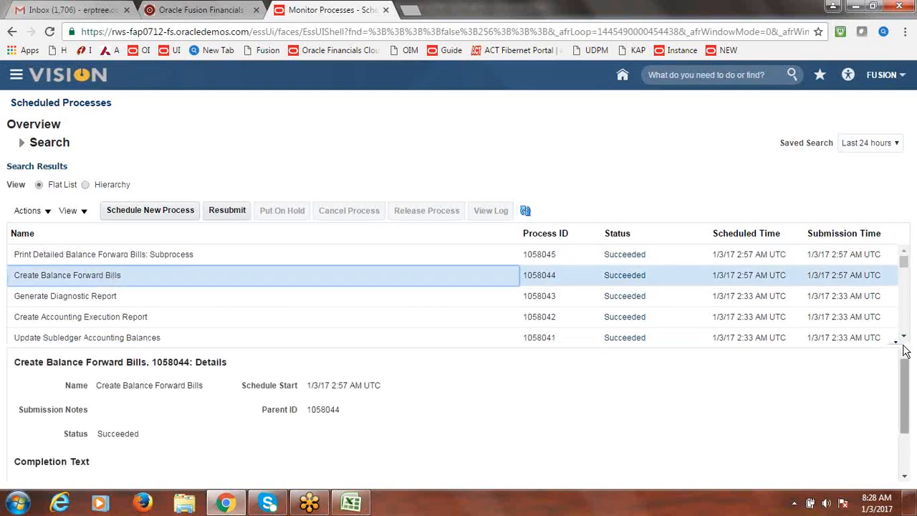
{"action": "left_click_drag", "start_coordinate": [905, 348], "coordinate": [913, 473]}
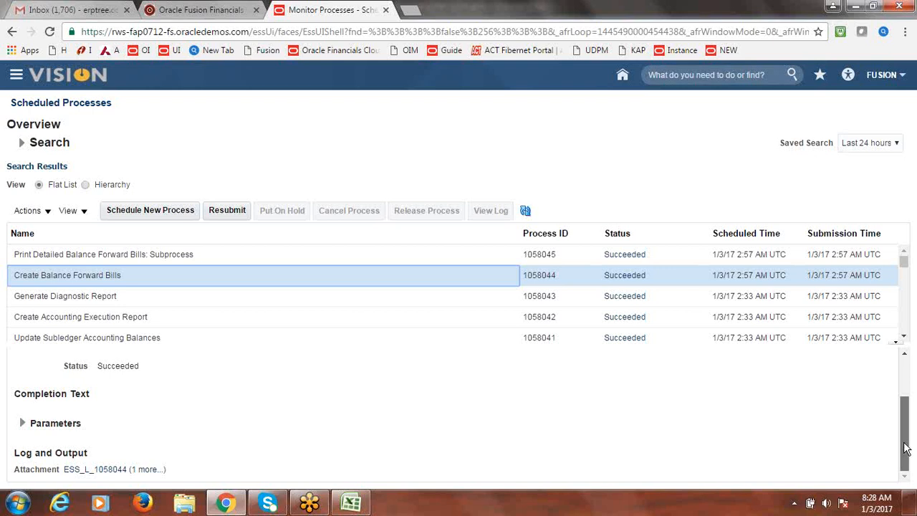
{"action": "left_click_drag", "start_coordinate": [905, 448], "coordinate": [903, 348]}
- Open the PDF output of the Print Detailed Balance Forward Bills subprocess and review its billing header, balance summary and invoice lines
{"action": "left_click", "coordinate": [228, 257]}
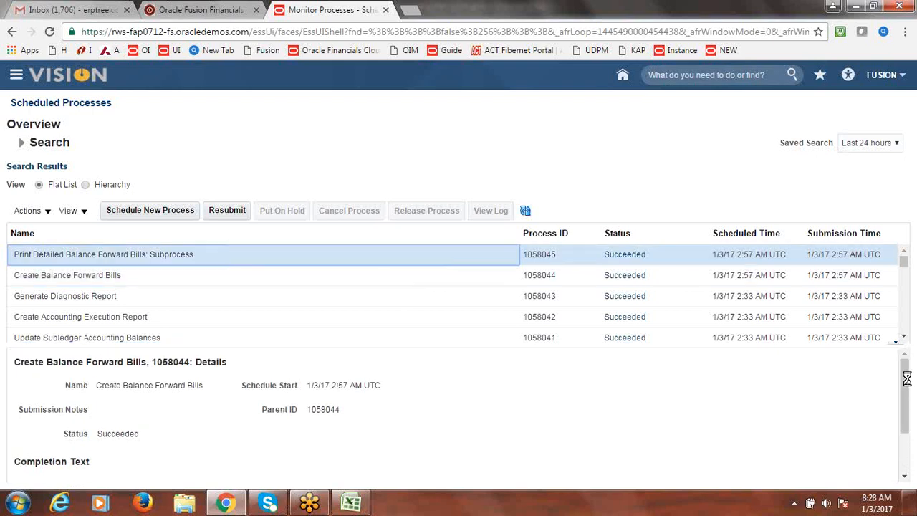
{"action": "left_click_drag", "start_coordinate": [905, 379], "coordinate": [905, 430]}
{"action": "scroll", "coordinate": [906, 430], "scroll_direction": "down", "scroll_amount": 1}
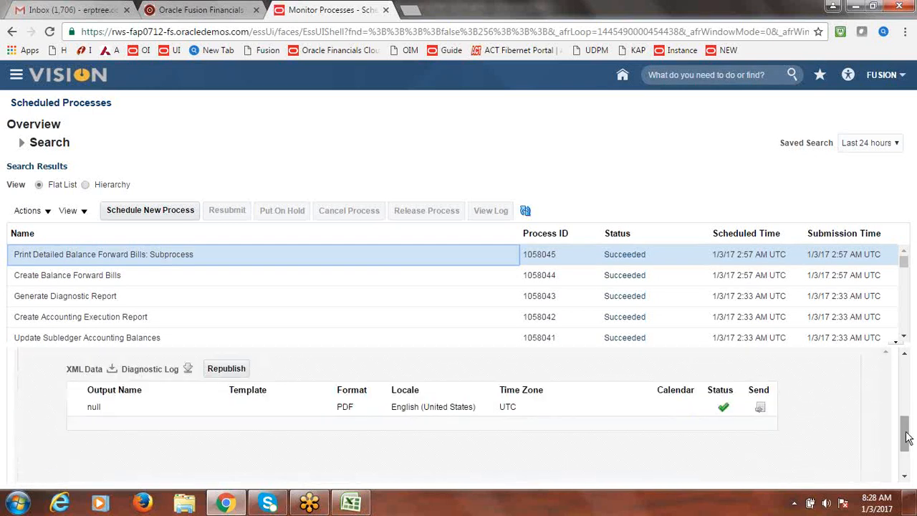
{"action": "left_click", "coordinate": [94, 406]}
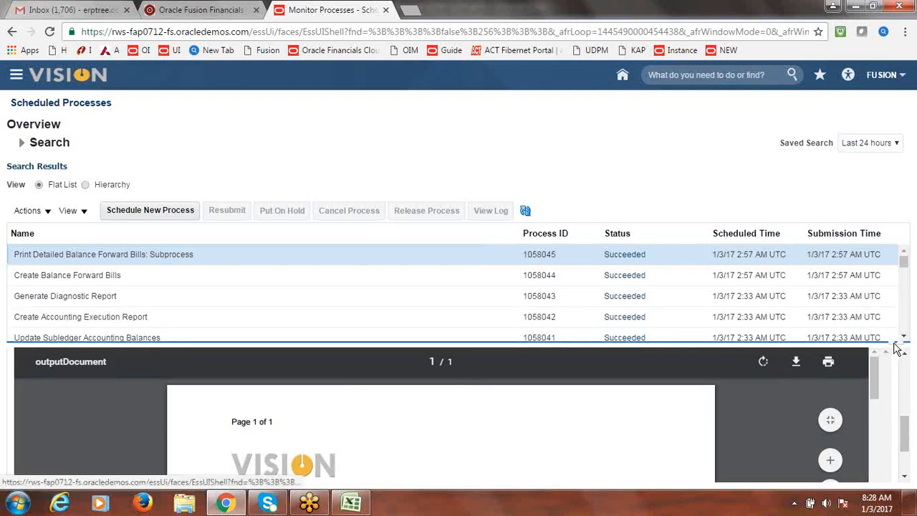
{"action": "scroll", "coordinate": [905, 429], "scroll_direction": "down", "scroll_amount": 2}
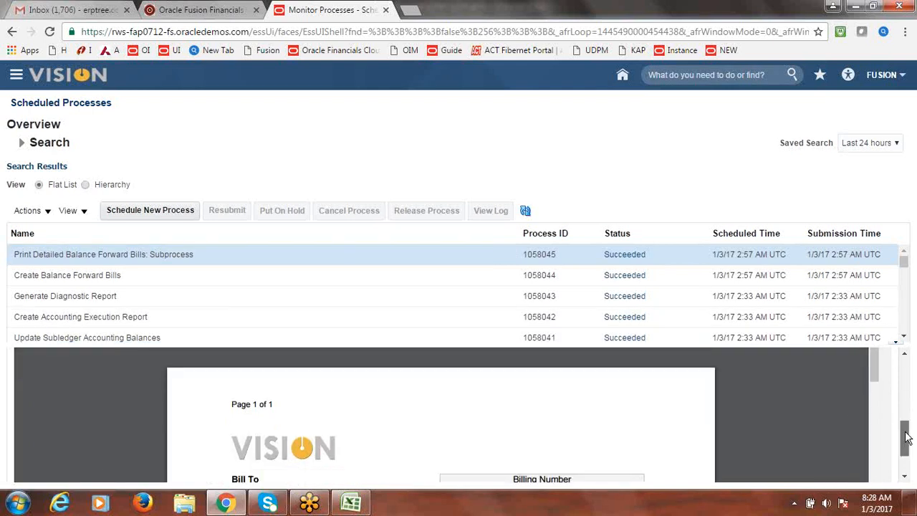
{"action": "left_click_drag", "start_coordinate": [876, 361], "coordinate": [884, 382]}
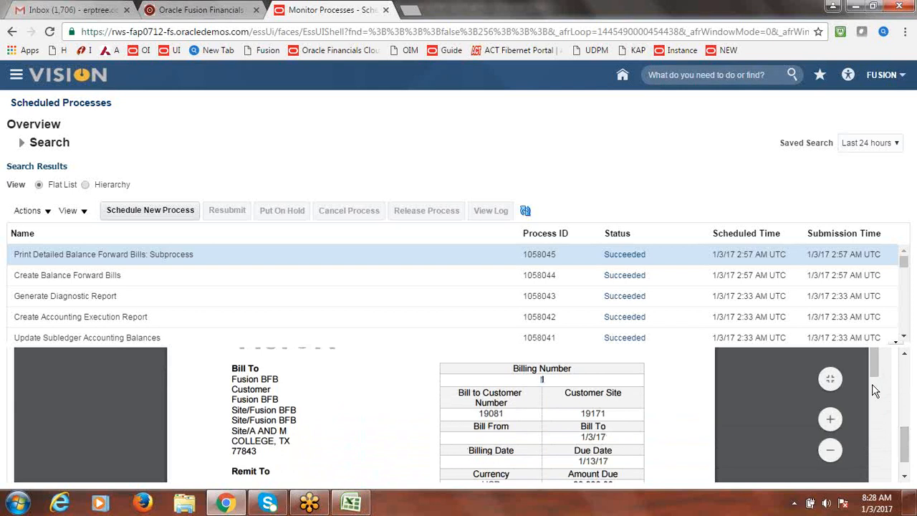
{"action": "left_click_drag", "start_coordinate": [874, 369], "coordinate": [871, 405]}
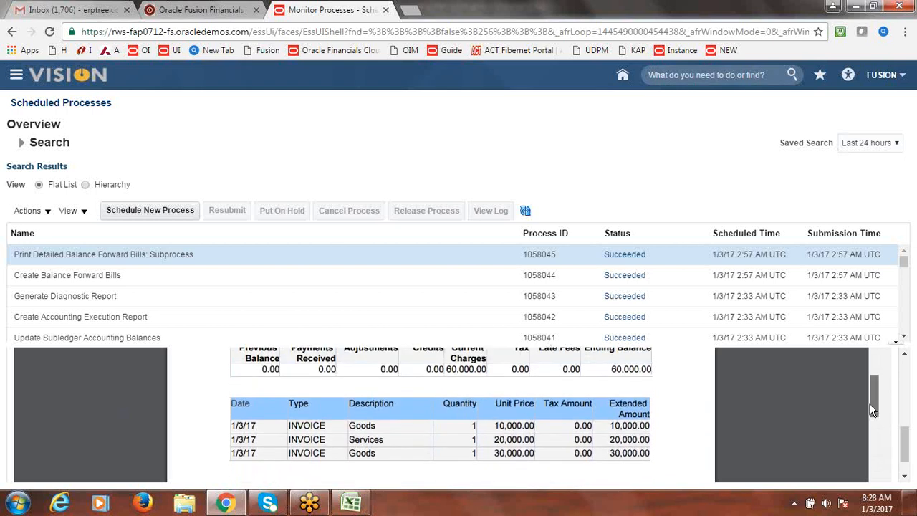
{"action": "left_click_drag", "start_coordinate": [873, 410], "coordinate": [862, 343]}
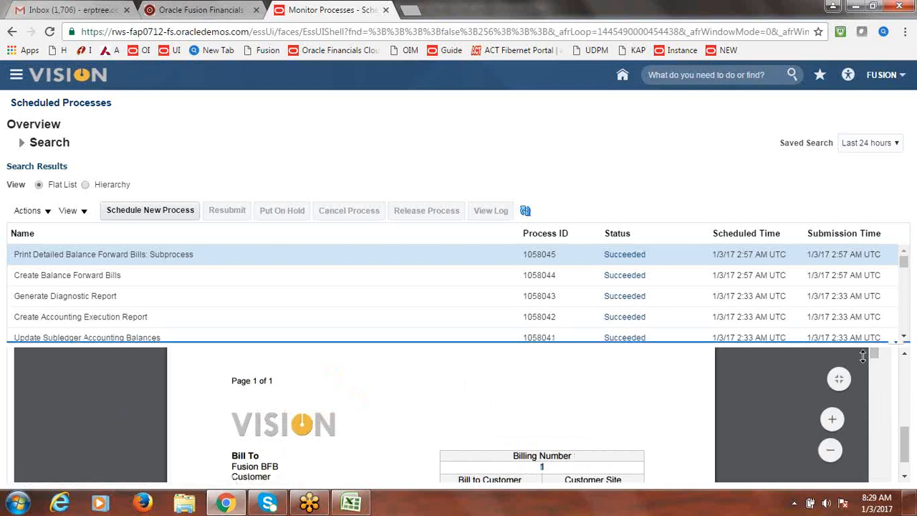
{"action": "left_click_drag", "start_coordinate": [863, 356], "coordinate": [863, 260]}
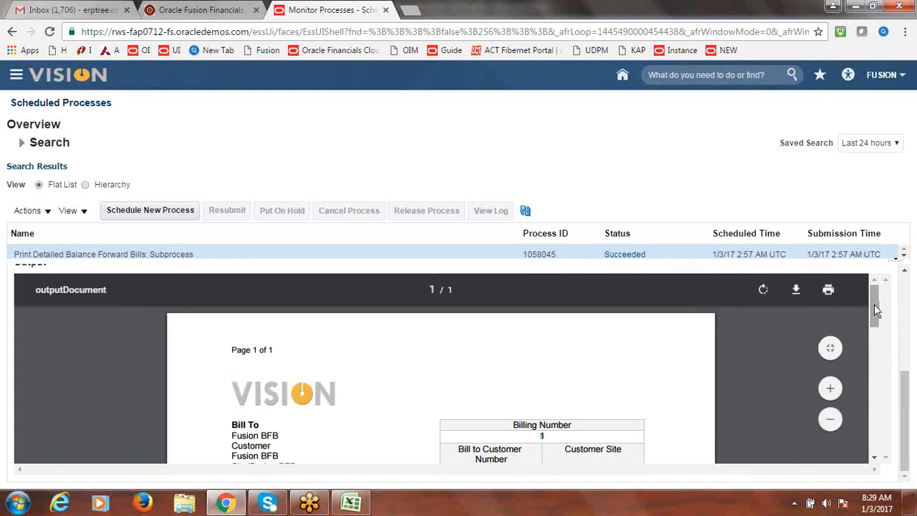
- Download the balance forward bill and save it to the Desktop as outputDocument.pdf
{"action": "left_click", "coordinate": [796, 290]}
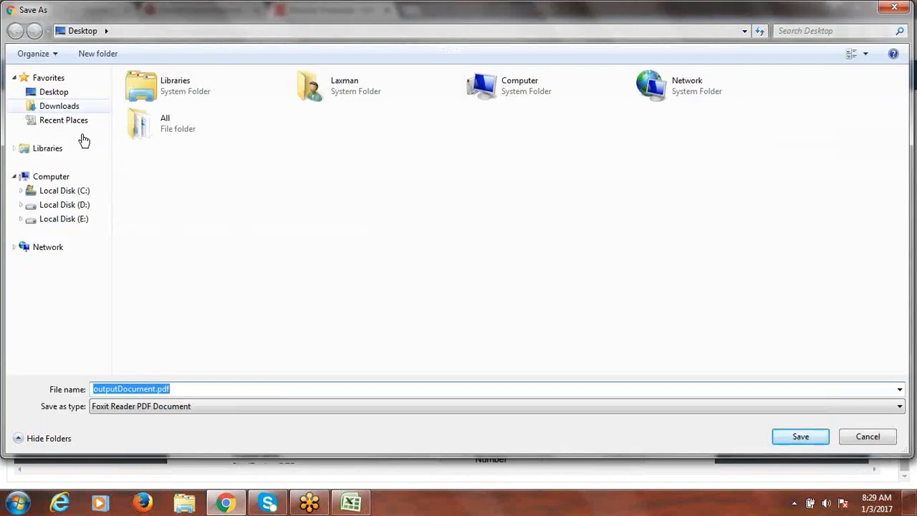
{"action": "left_click", "coordinate": [53, 92]}
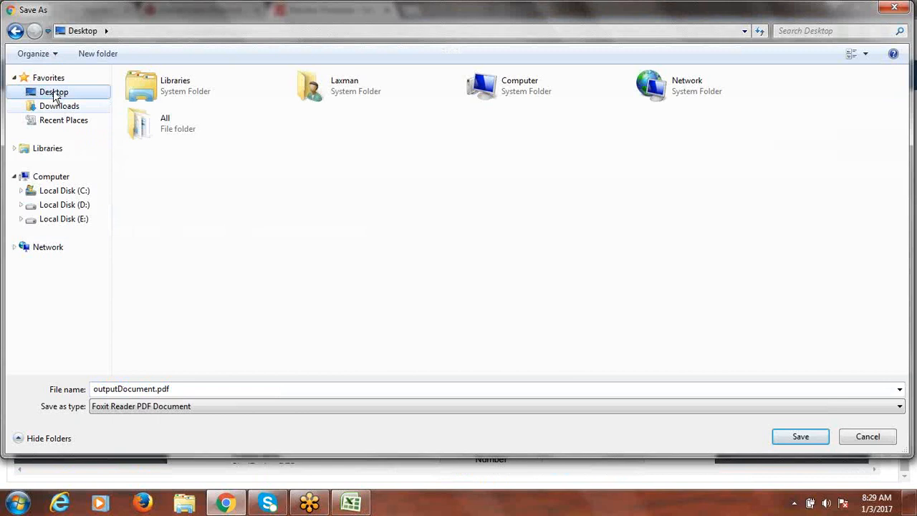
{"action": "left_click", "coordinate": [797, 438]}
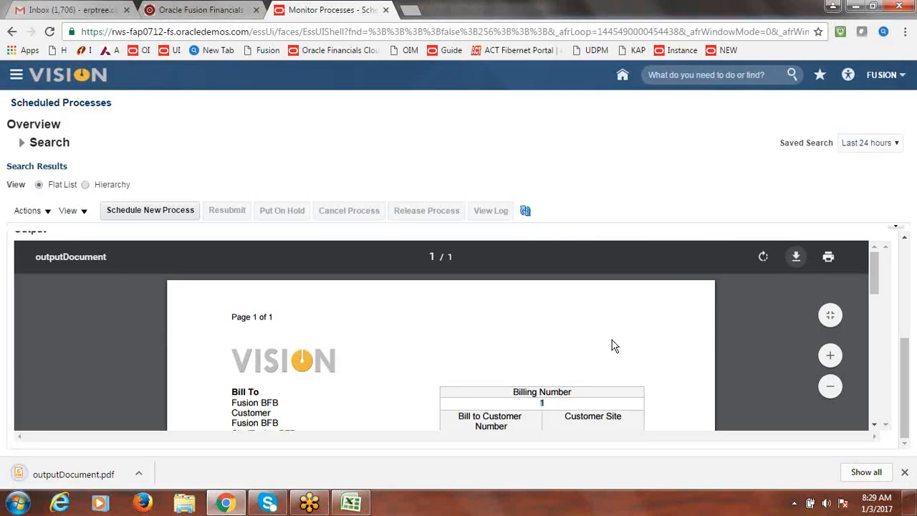
- Open the downloaded outputDocument.pdf, examine the billing details, invoice lines and aging balances, and close it
{"action": "left_click", "coordinate": [72, 476]}
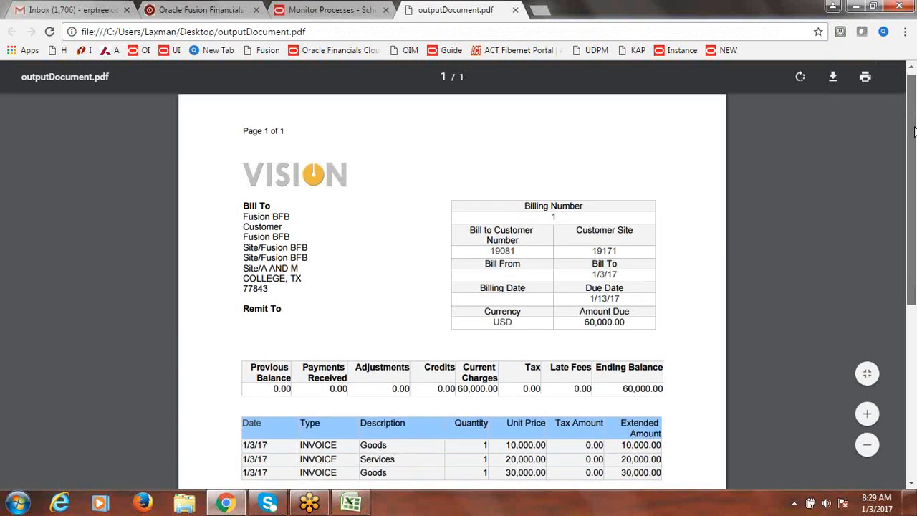
{"action": "left_click_drag", "start_coordinate": [909, 127], "coordinate": [910, 154]}
{"action": "left_click_drag", "start_coordinate": [555, 166], "coordinate": [573, 169]}
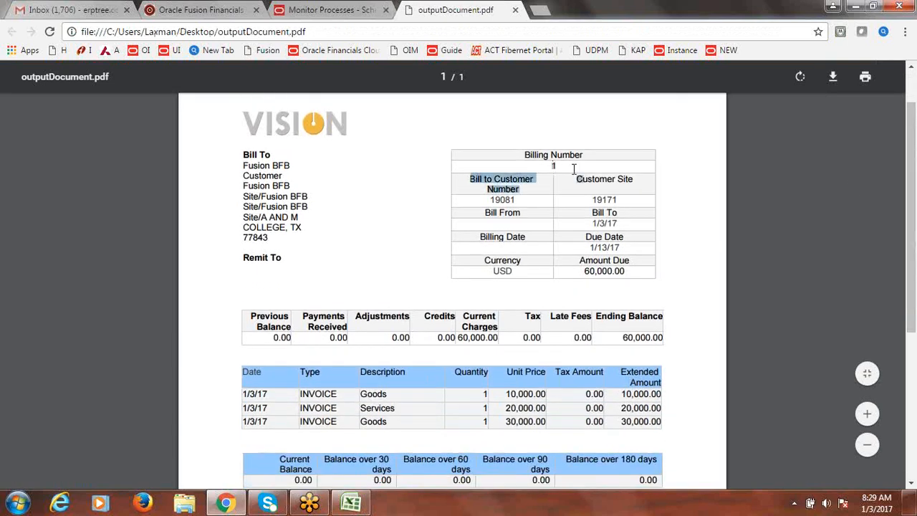
{"action": "left_click", "coordinate": [574, 169]}
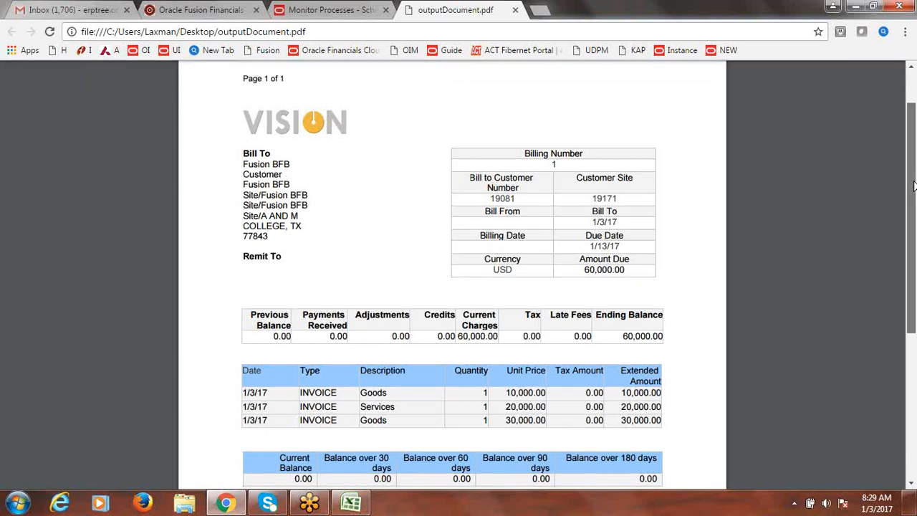
{"action": "left_click_drag", "start_coordinate": [912, 188], "coordinate": [914, 238]}
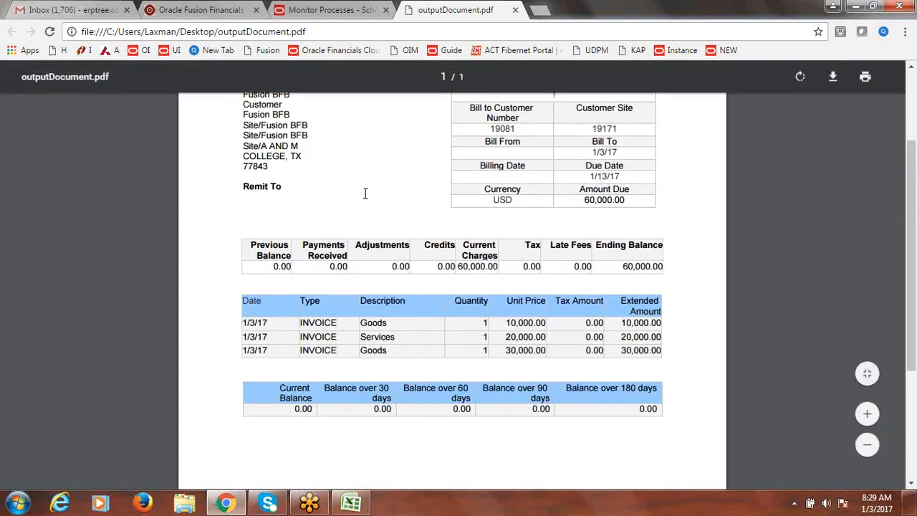
{"action": "left_click_drag", "start_coordinate": [913, 195], "coordinate": [915, 358]}
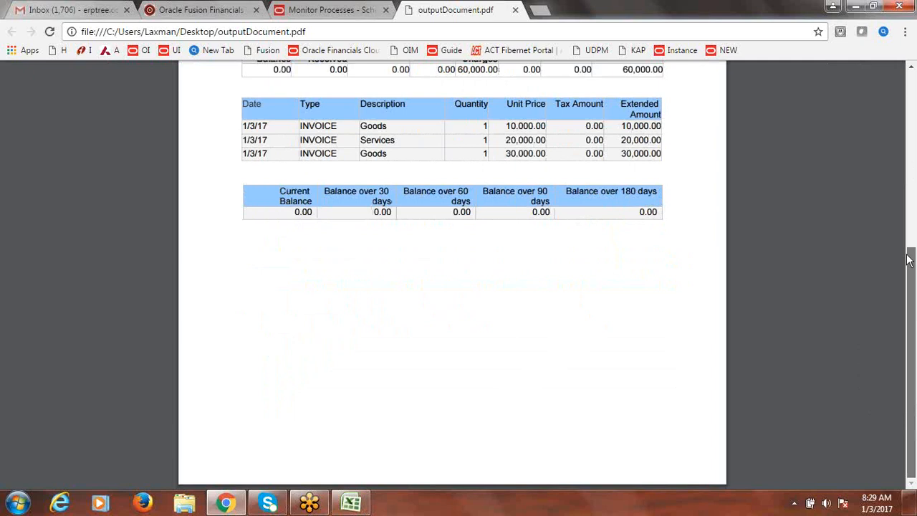
{"action": "left_click_drag", "start_coordinate": [911, 260], "coordinate": [914, 117]}
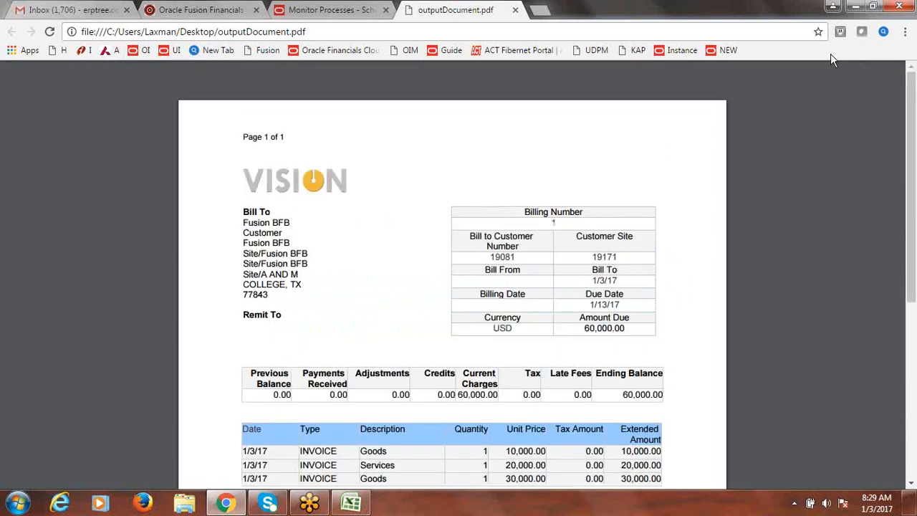
{"action": "left_click", "coordinate": [515, 10]}
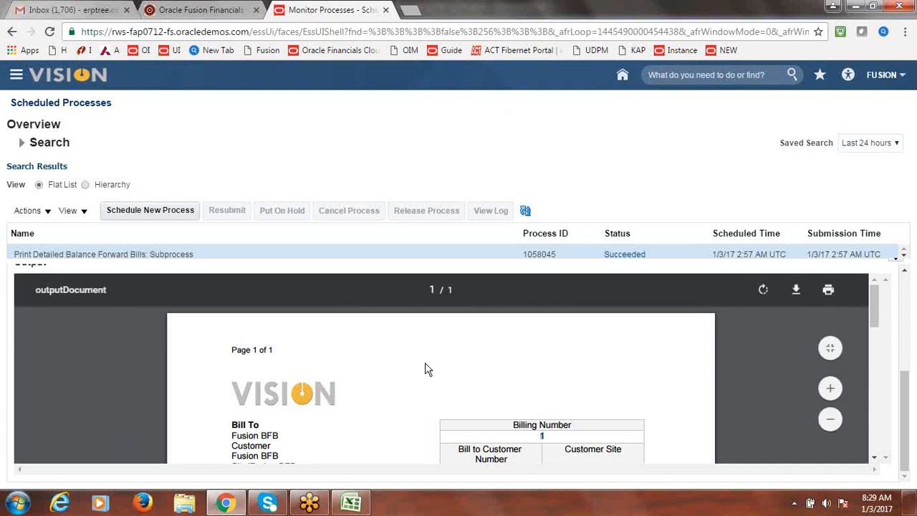
- Switch to the class notes workbook in Excel and mark Balance Forward Billing Configuration & Process as Done in cell B42
{"action": "left_click", "coordinate": [351, 503]}
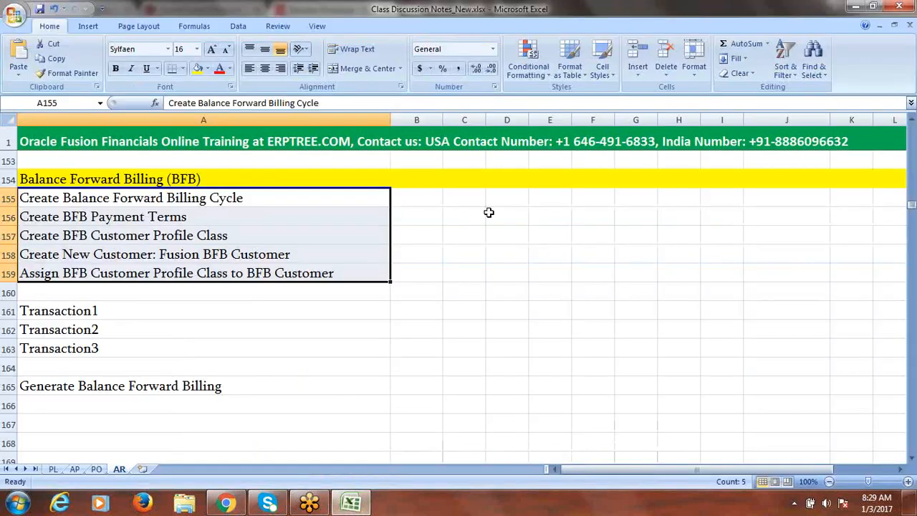
{"action": "left_click_drag", "start_coordinate": [912, 211], "coordinate": [893, 144]}
{"action": "left_click", "coordinate": [338, 367]}
{"action": "key", "text": "Tab"}
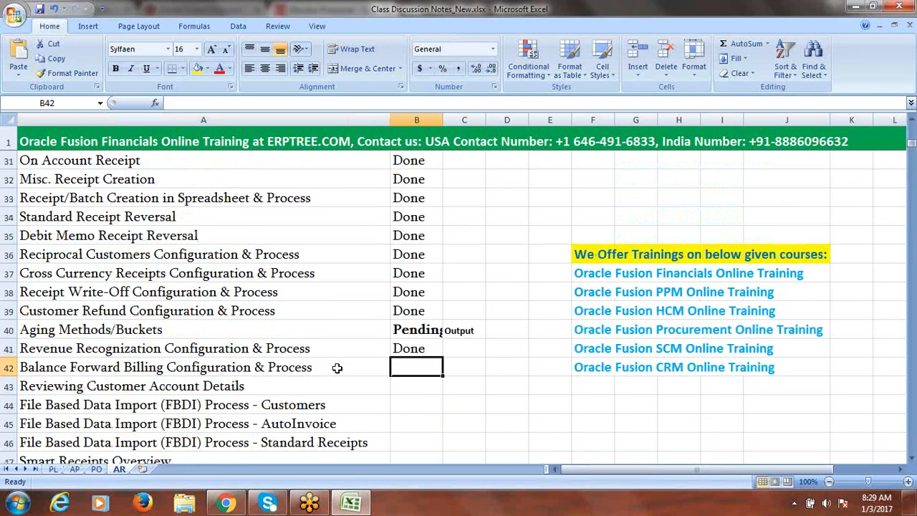
{"action": "type", "text": "done"}
{"action": "key", "text": "Tab"}
- Copy the Reviewing Customer Account Details topic from A43 to A167 and fill row 167 with yellow
{"action": "left_click", "coordinate": [230, 387]}
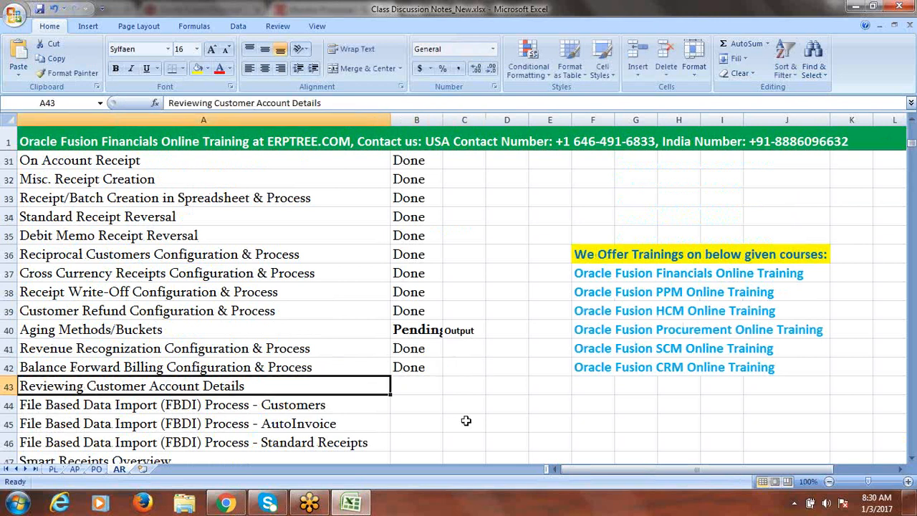
{"action": "key", "text": "ctrl+c"}
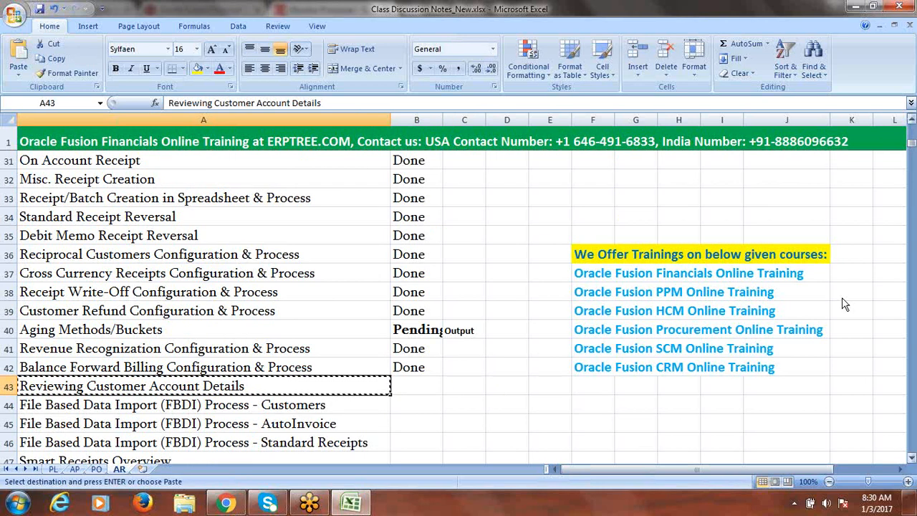
{"action": "left_click_drag", "start_coordinate": [913, 148], "coordinate": [913, 208]}
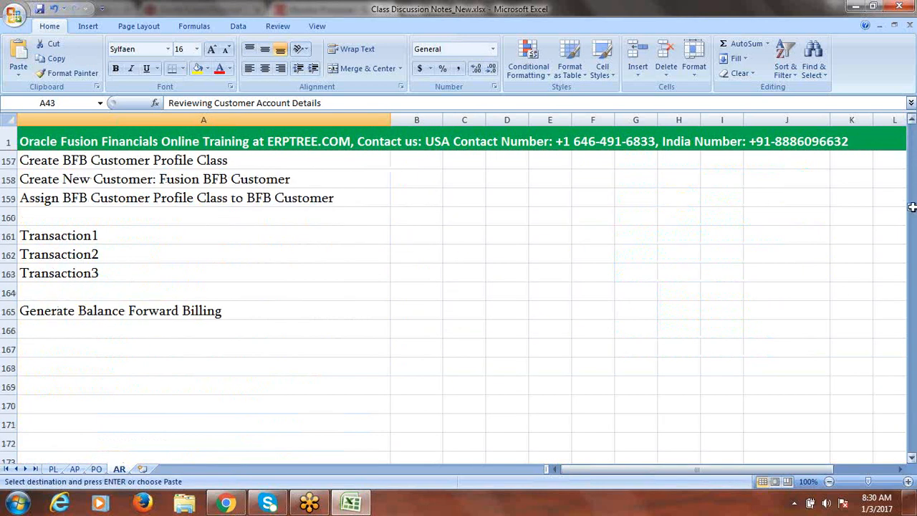
{"action": "left_click", "coordinate": [109, 347]}
{"action": "key", "text": "ctrl+v"}
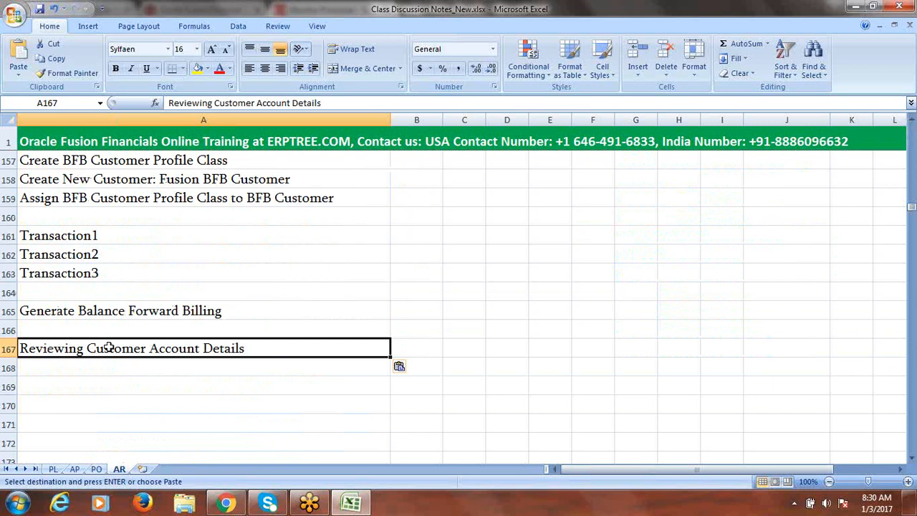
{"action": "left_click", "coordinate": [7, 348]}
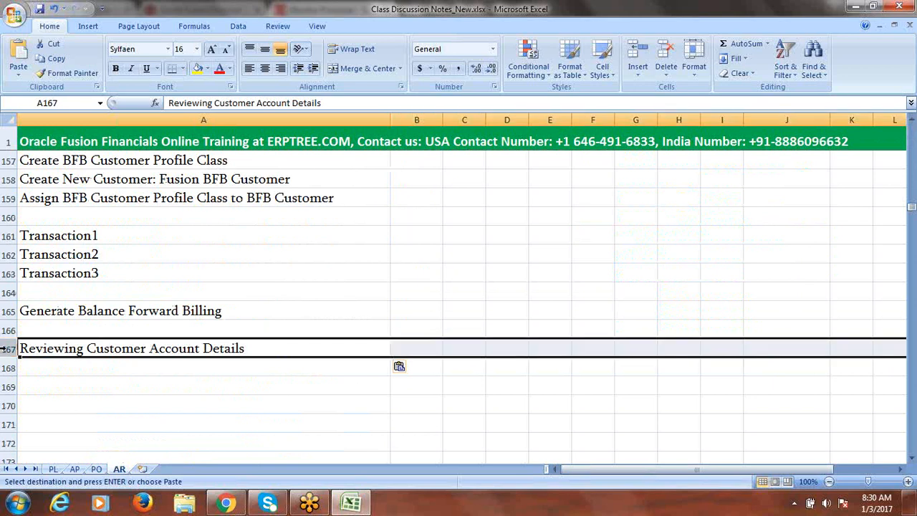
{"action": "left_click", "coordinate": [197, 69]}
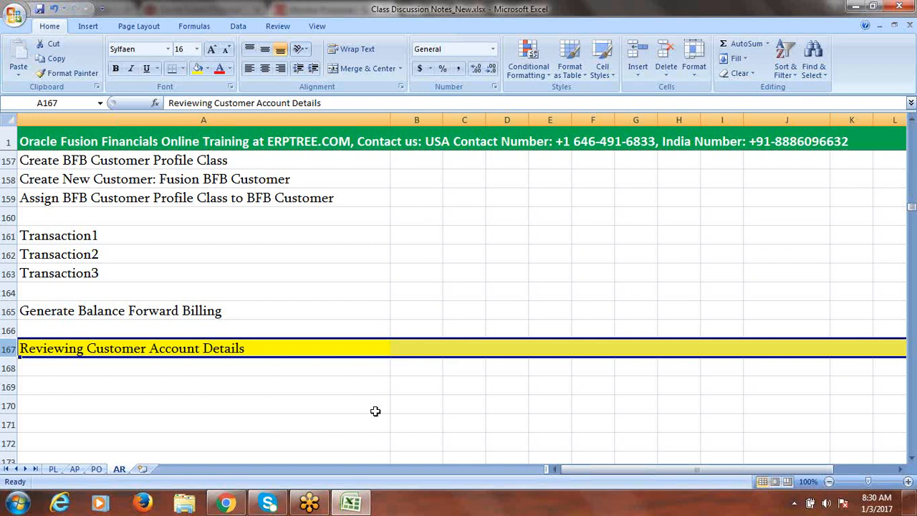
- Switch to the Scheduled Processes page in Chrome, start scheduling a new process, and search the job names for Process
{"action": "left_click", "coordinate": [227, 505]}
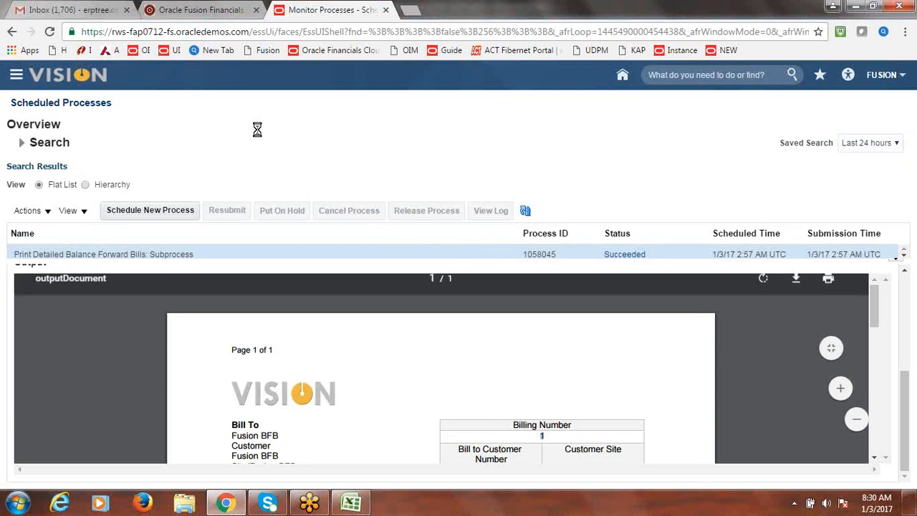
{"action": "left_click", "coordinate": [148, 211]}
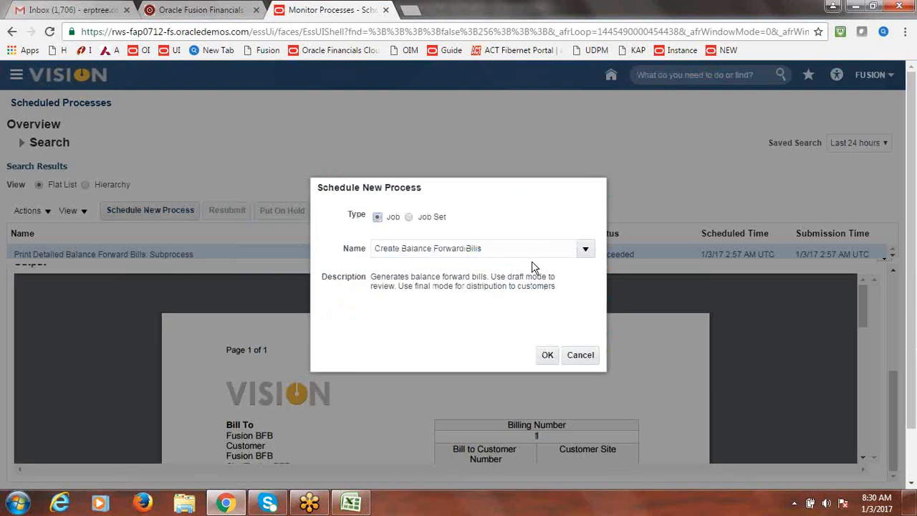
{"action": "left_click_drag", "start_coordinate": [498, 246], "coordinate": [328, 251]}
{"action": "type", "text": "lkjf"}
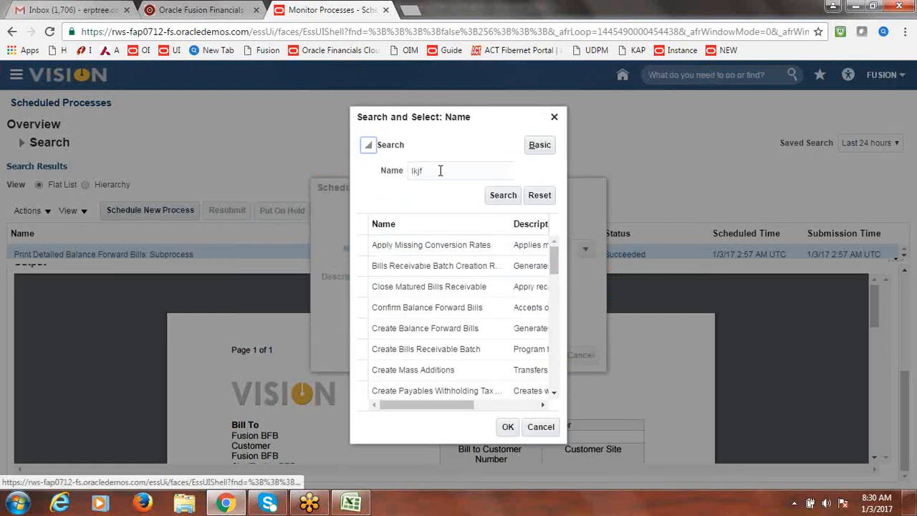
{"action": "left_click", "coordinate": [441, 170]}
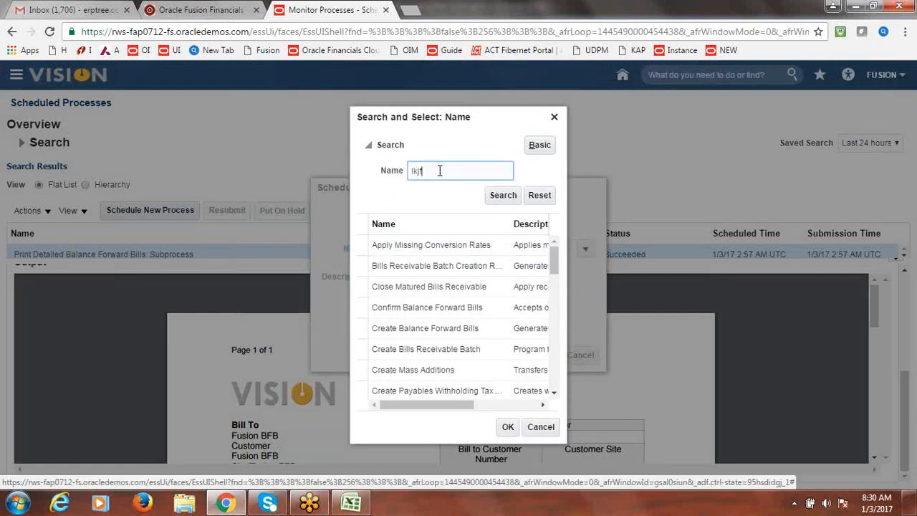
{"action": "double_click", "coordinate": [440, 170]}
{"action": "type", "text": "R"}
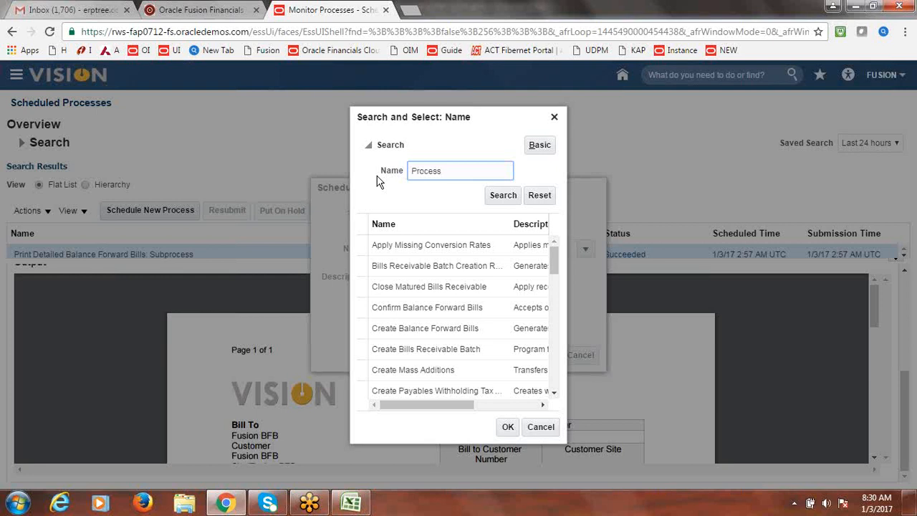
{"action": "left_click", "coordinate": [503, 196]}
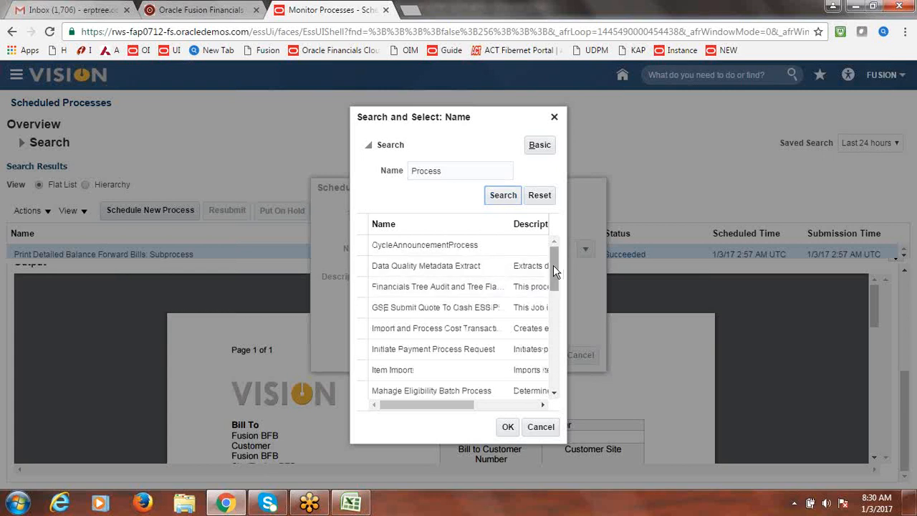
- Choose Process Receivables Transactions for Customer Account Summaries as the job to schedule
{"action": "scroll", "coordinate": [554, 280], "scroll_direction": "down", "scroll_amount": 3}
{"action": "left_click_drag", "start_coordinate": [558, 296], "coordinate": [567, 348]}
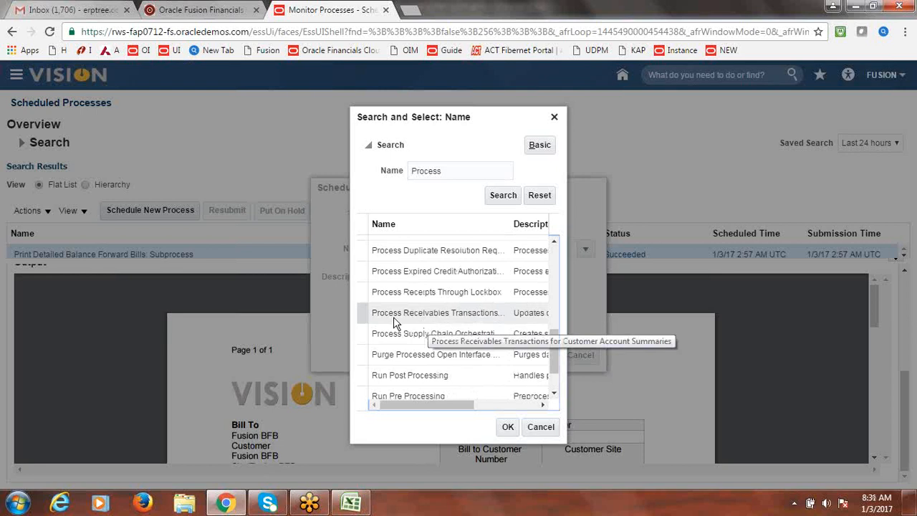
{"action": "left_click", "coordinate": [426, 318]}
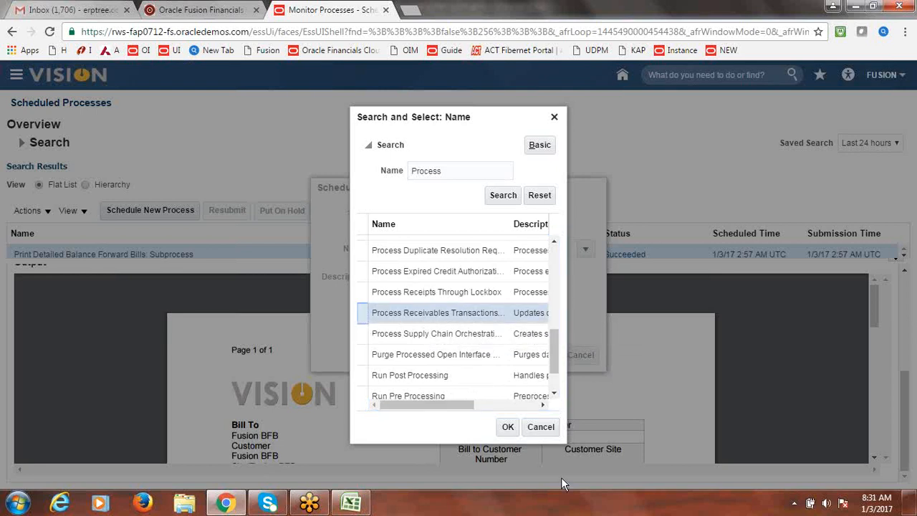
{"action": "left_click", "coordinate": [511, 429]}
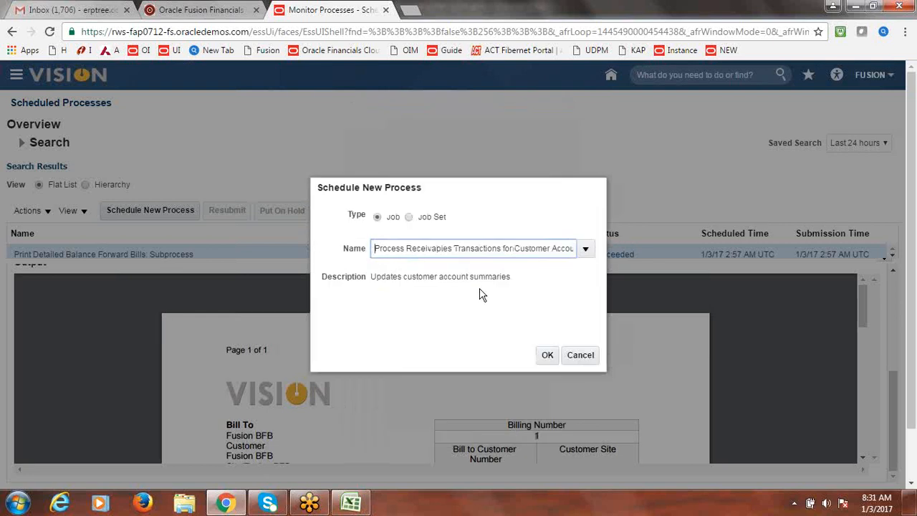
- Open Oracle Fusion in a new browser tab and go to Review Customer Account Details in the Billing work area
{"action": "left_click", "coordinate": [207, 9]}
{"action": "left_click", "coordinate": [344, 9]}
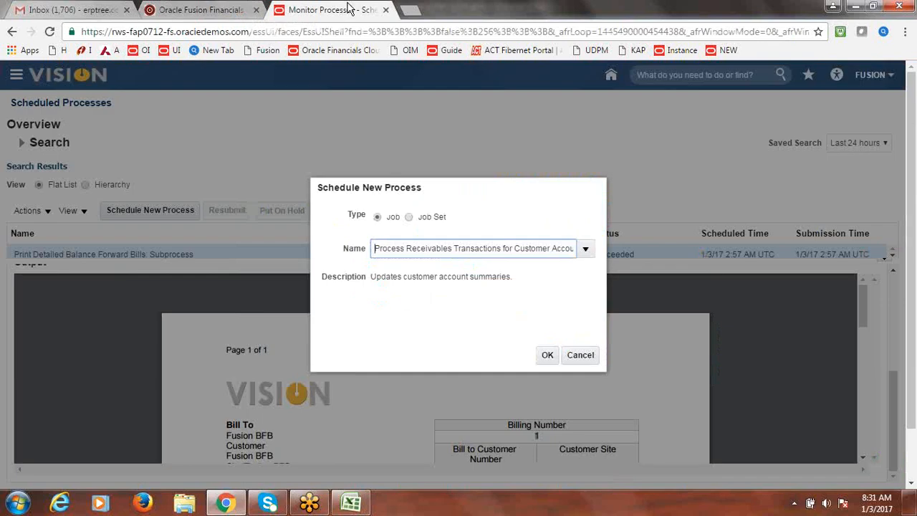
{"action": "left_click", "coordinate": [414, 9]}
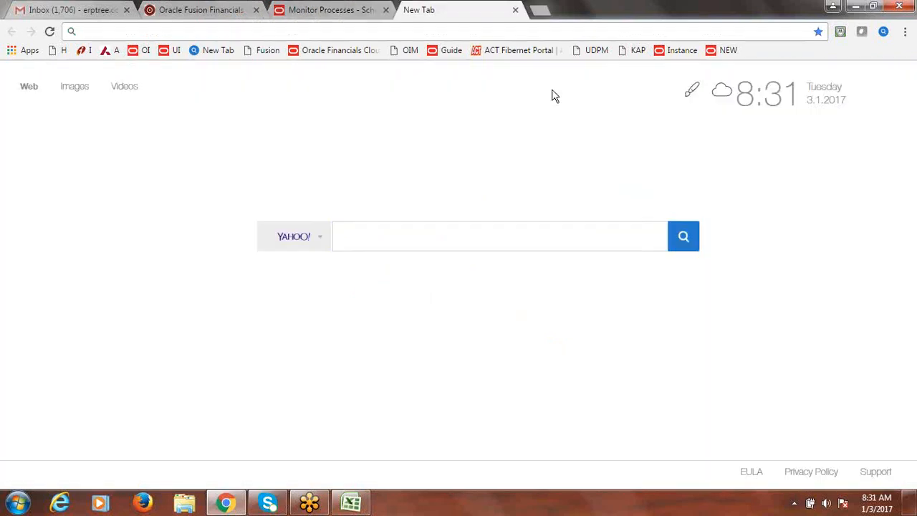
{"action": "left_click", "coordinate": [734, 52]}
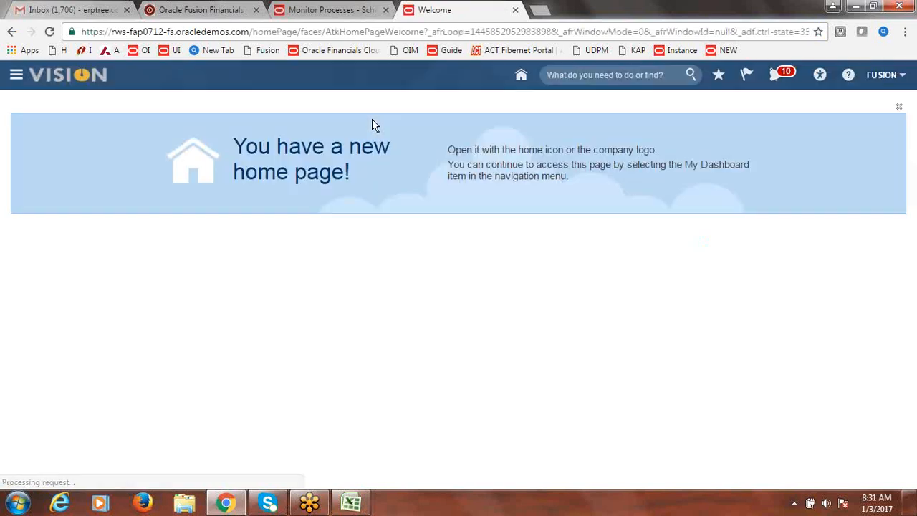
{"action": "left_click", "coordinate": [16, 76]}
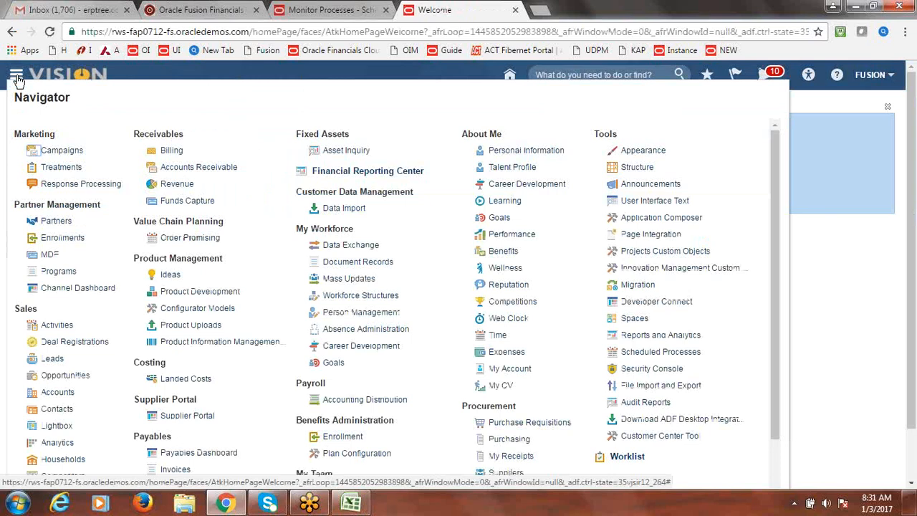
{"action": "left_click", "coordinate": [183, 152]}
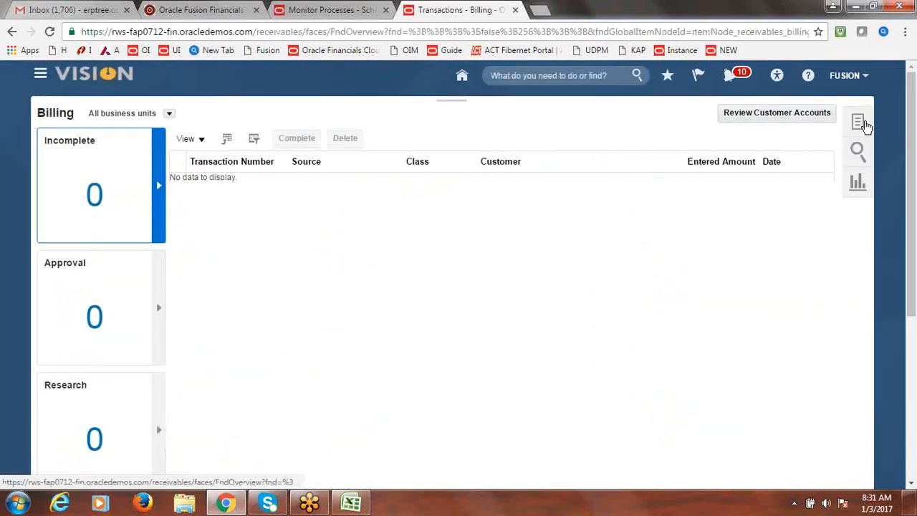
{"action": "left_click", "coordinate": [860, 123]}
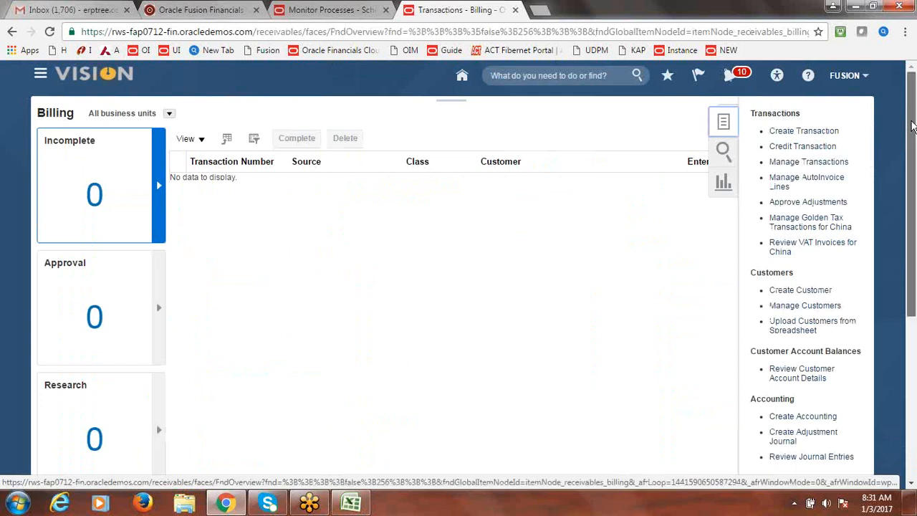
{"action": "left_click_drag", "start_coordinate": [912, 126], "coordinate": [912, 192]}
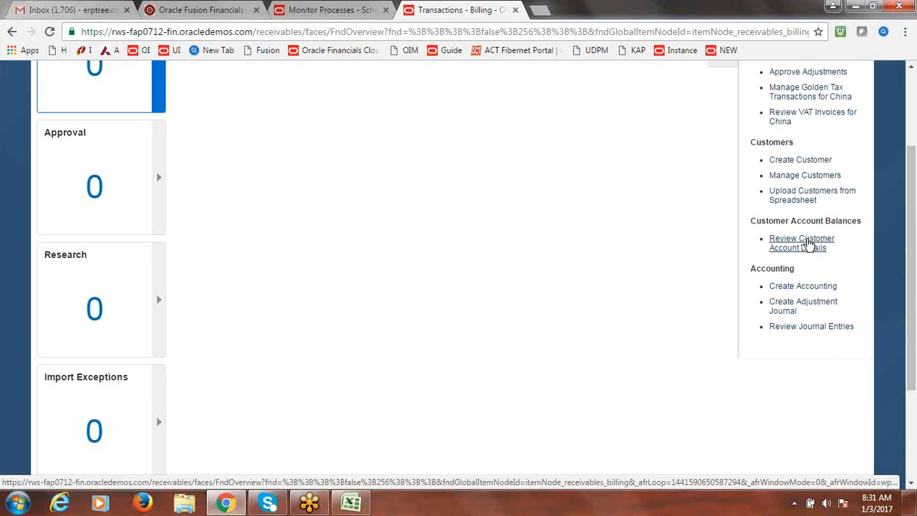
{"action": "left_click", "coordinate": [809, 244]}
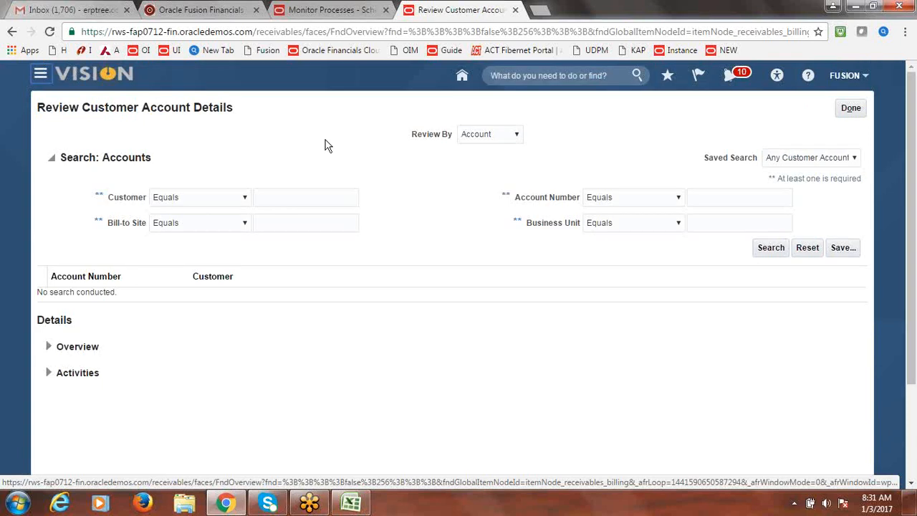
{"action": "left_click", "coordinate": [310, 194]}
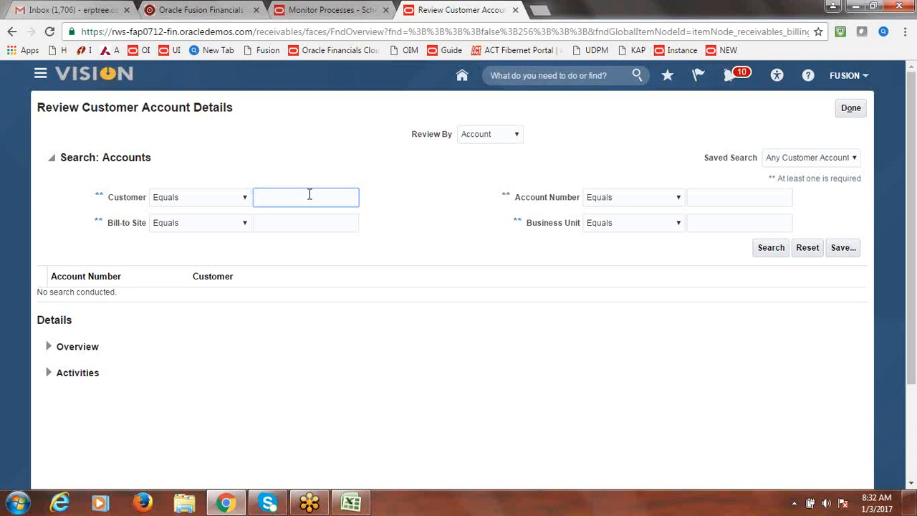
- Return to the Monitor Processes tab and submit the Process Receivables Transactions for Customer Account Summaries job
{"action": "left_click", "coordinate": [310, 8]}
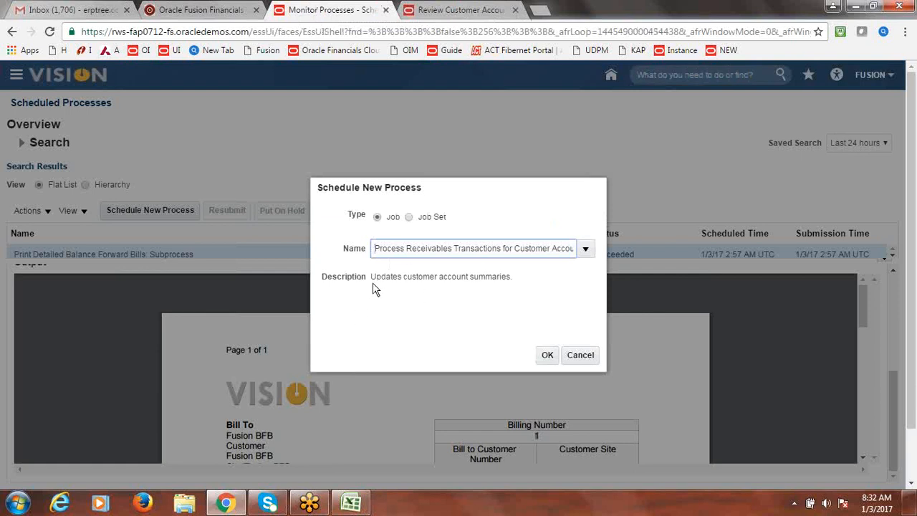
{"action": "left_click", "coordinate": [549, 356]}
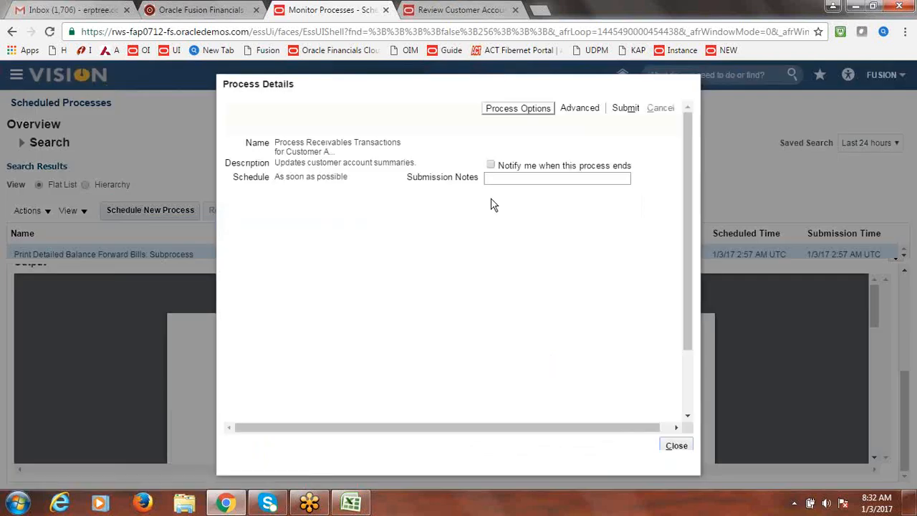
{"action": "left_click", "coordinate": [619, 112]}
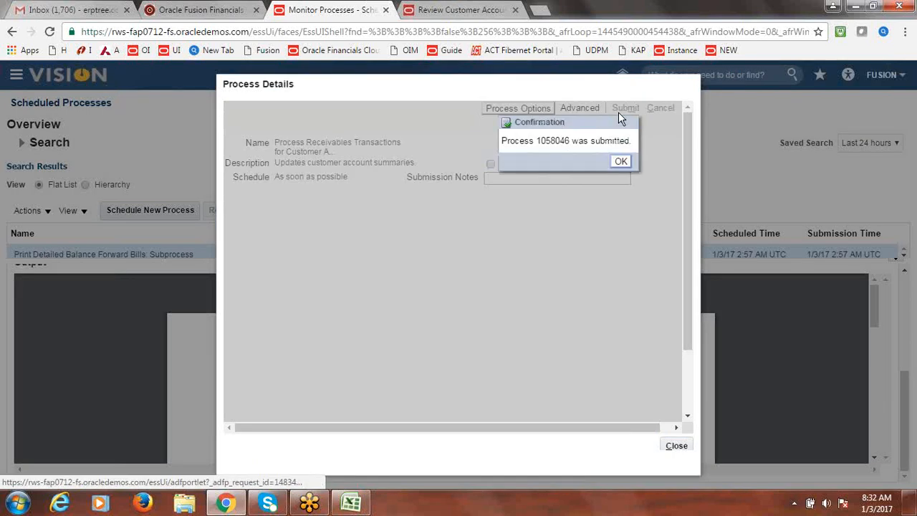
{"action": "left_click", "coordinate": [623, 162]}
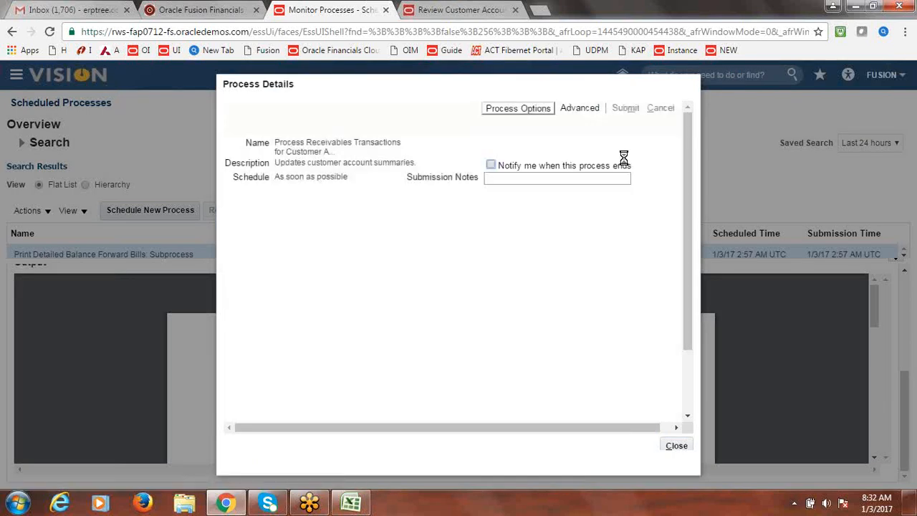
{"action": "left_click", "coordinate": [678, 447]}
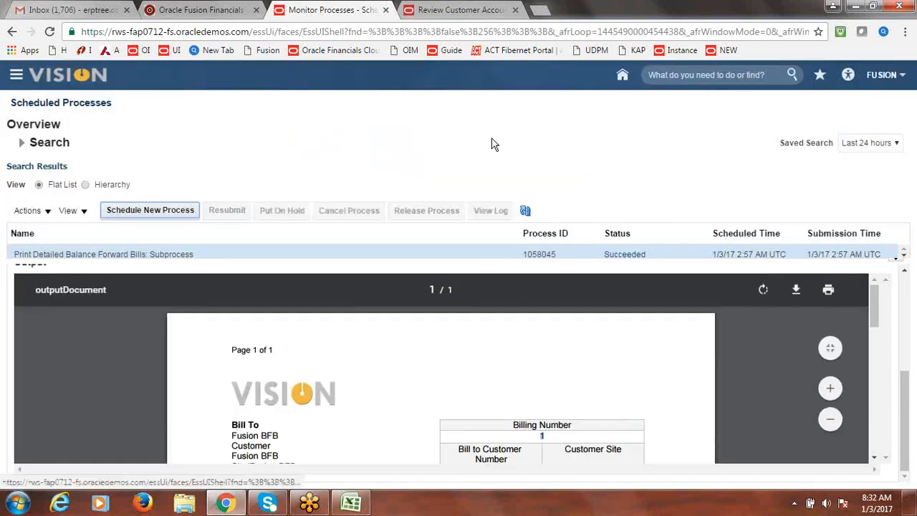
- Refresh the scheduled processes list to check the status of the submitted customer account summaries process
{"action": "left_click", "coordinate": [526, 211]}
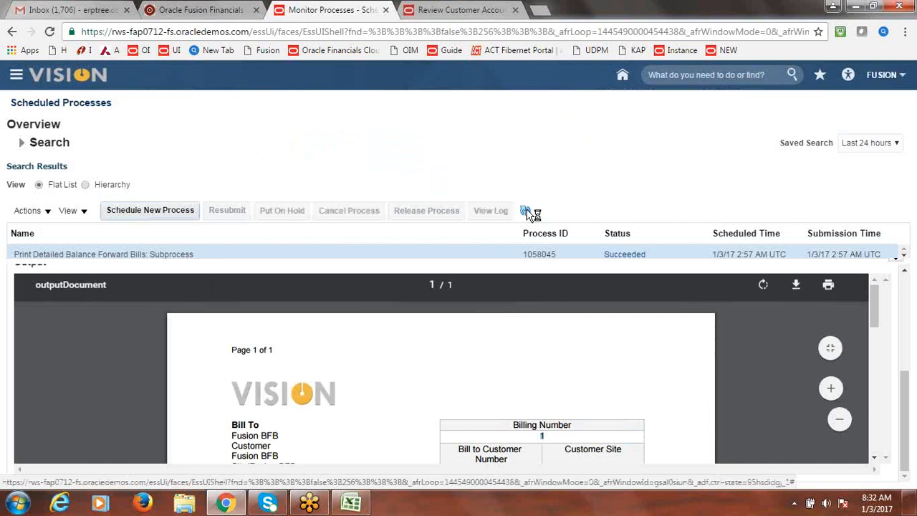
{"action": "left_click", "coordinate": [526, 211]}
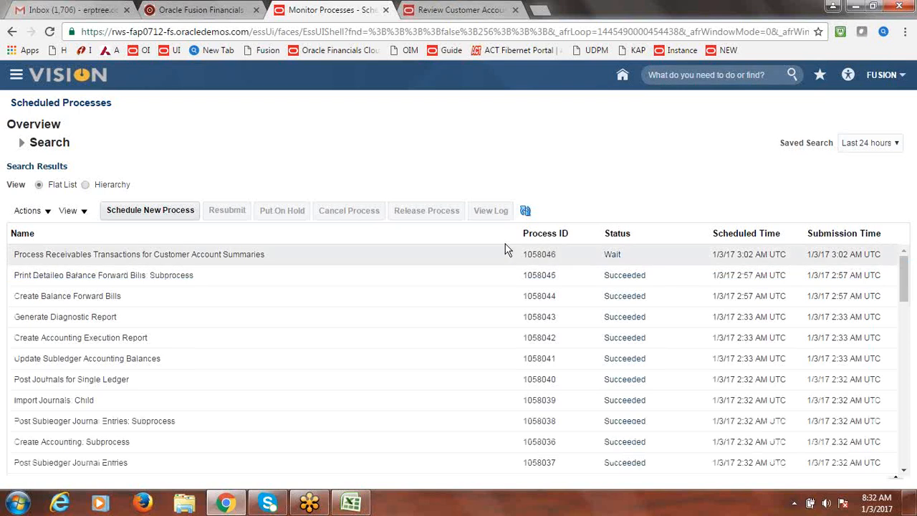
{"action": "left_click", "coordinate": [526, 212]}
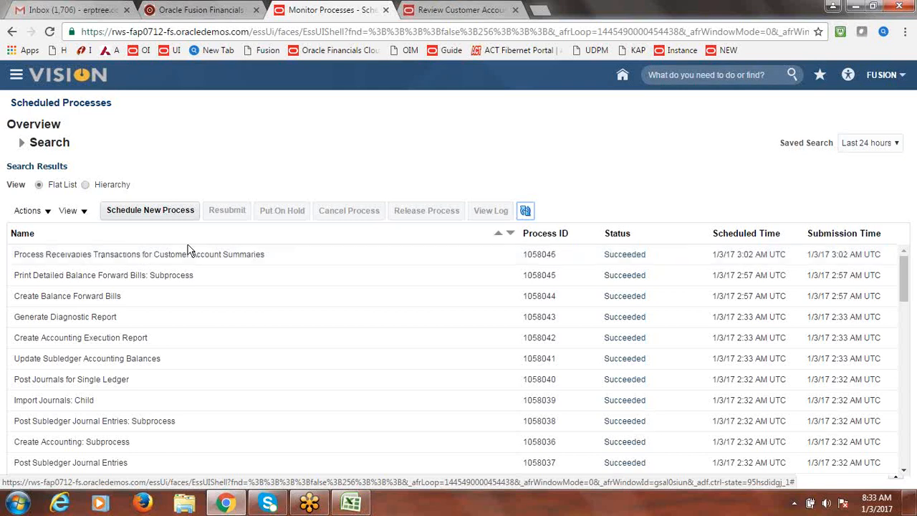
- Start scheduling another new process and search the job names for Refresh
{"action": "left_click", "coordinate": [152, 212]}
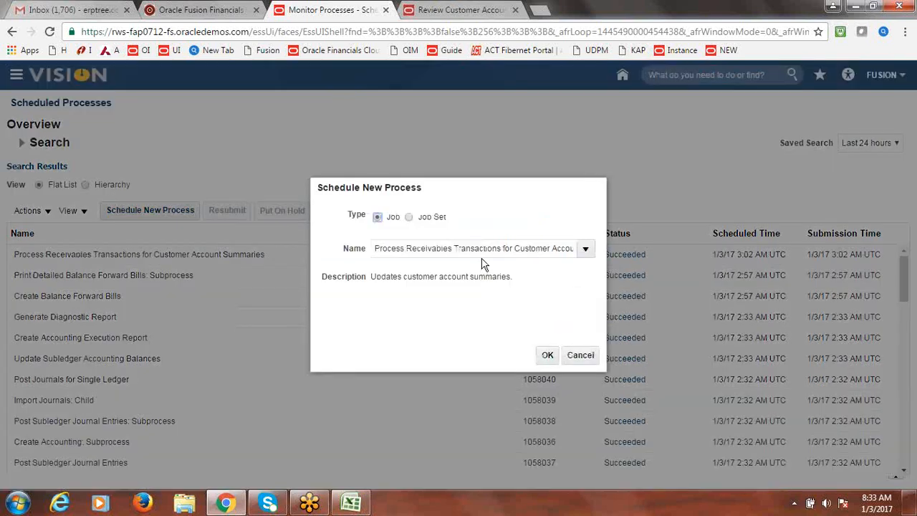
{"action": "triple_click", "coordinate": [405, 248]}
{"action": "type", "text": "sdkfj"}
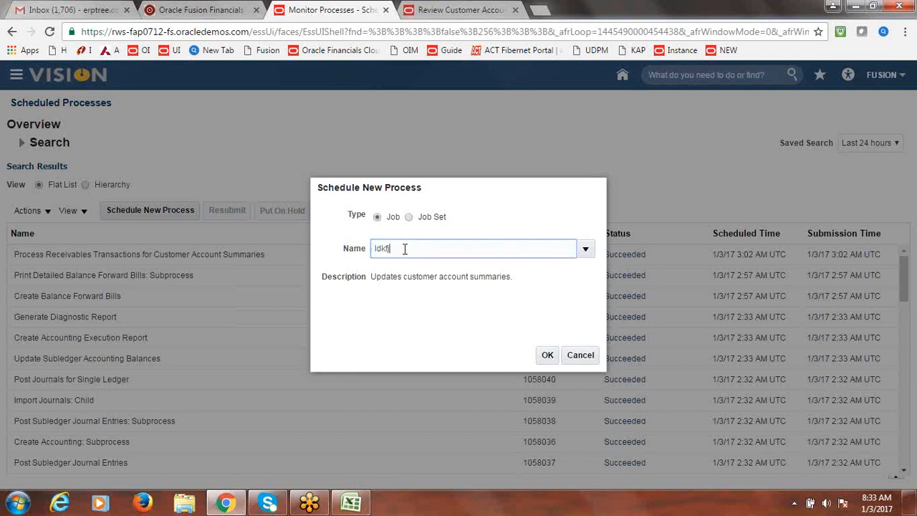
{"action": "key", "text": "Tab"}
{"action": "double_click", "coordinate": [416, 172]}
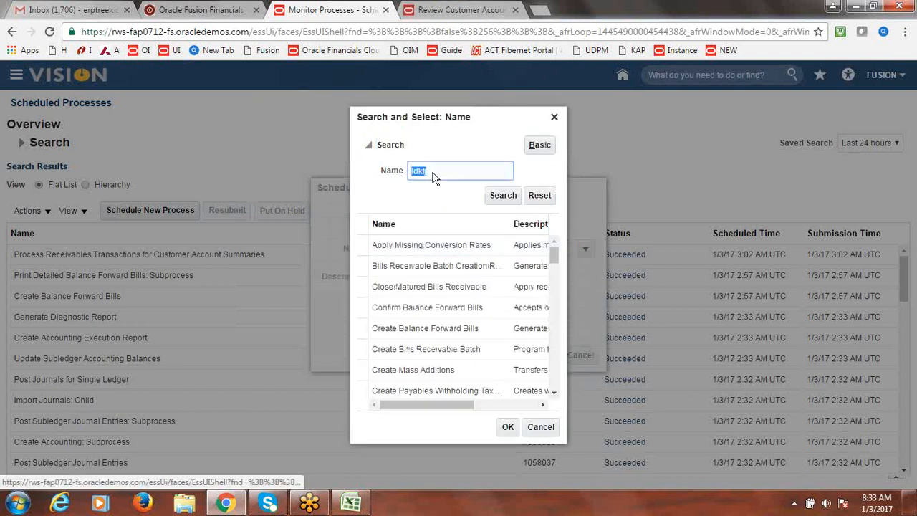
{"action": "type", "text": "Refresh"}
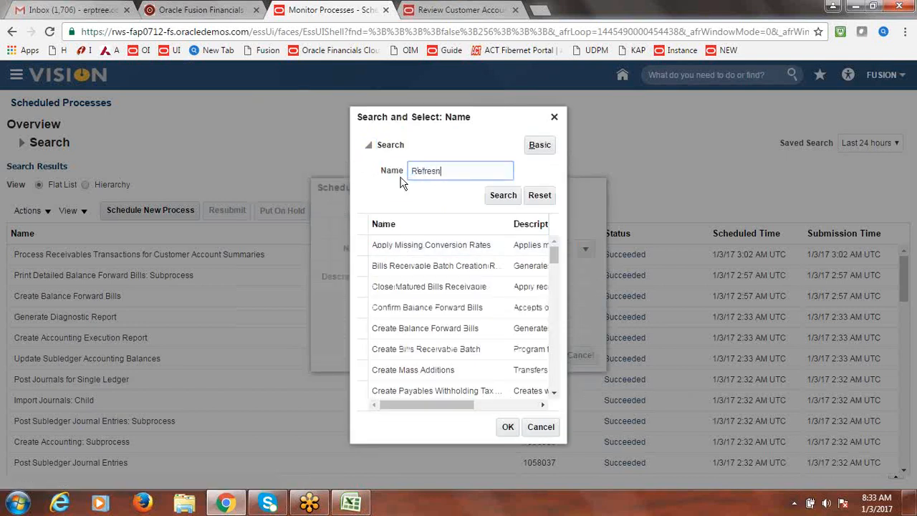
{"action": "key", "text": "Tab"}
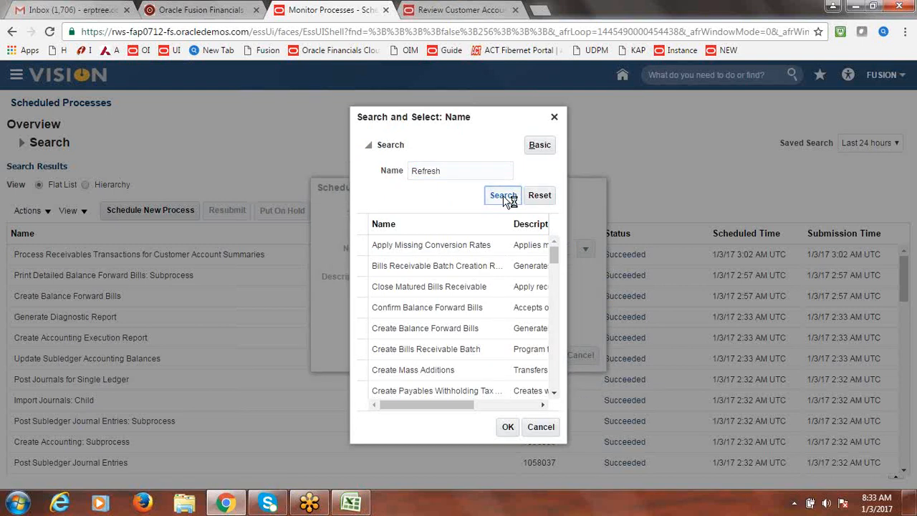
{"action": "left_click", "coordinate": [504, 197]}
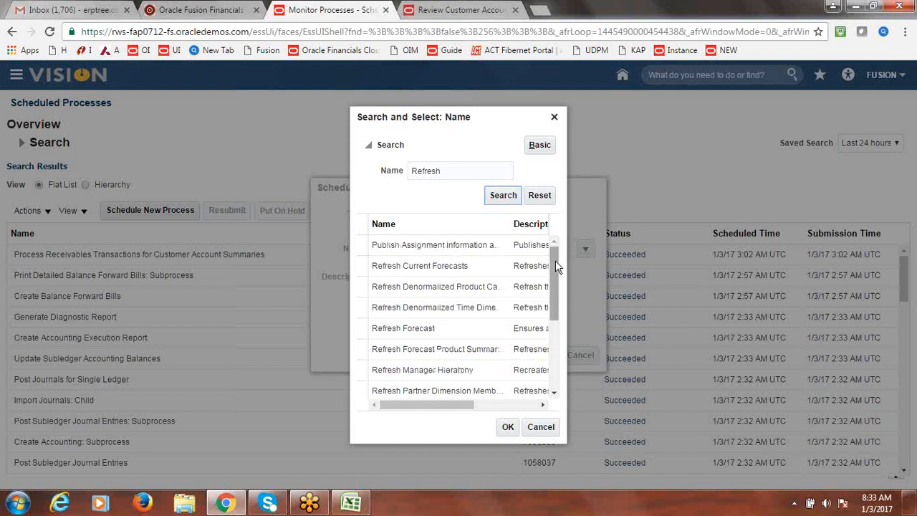
- Try to submit the Refresh Receivables Transactions for Customer Account Summaries job and look for it in the refreshed process list
{"action": "left_click_drag", "start_coordinate": [554, 261], "coordinate": [557, 313]}
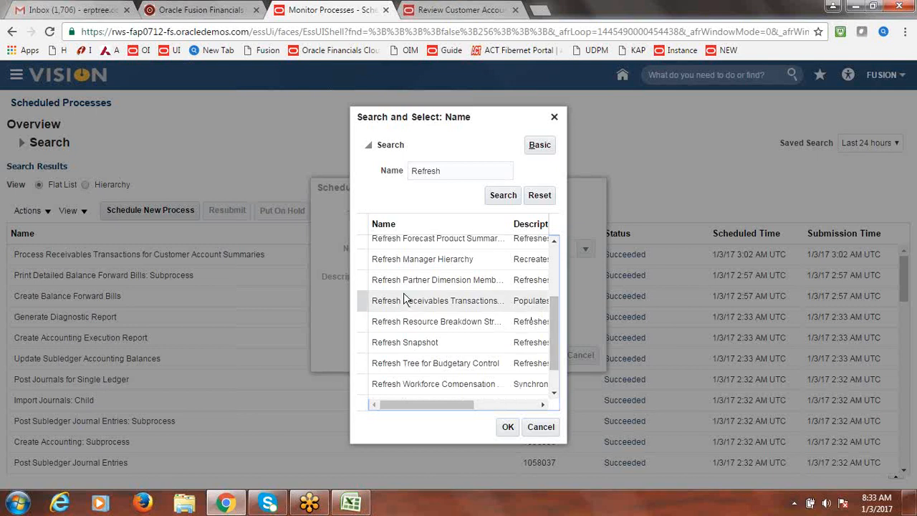
{"action": "left_click", "coordinate": [367, 300]}
{"action": "left_click", "coordinate": [360, 300]}
{"action": "left_click", "coordinate": [507, 430]}
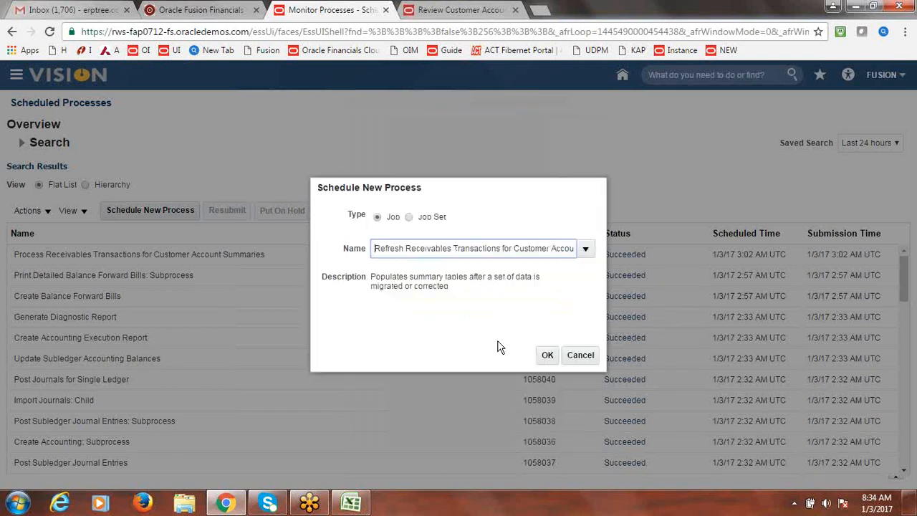
{"action": "left_click", "coordinate": [547, 356]}
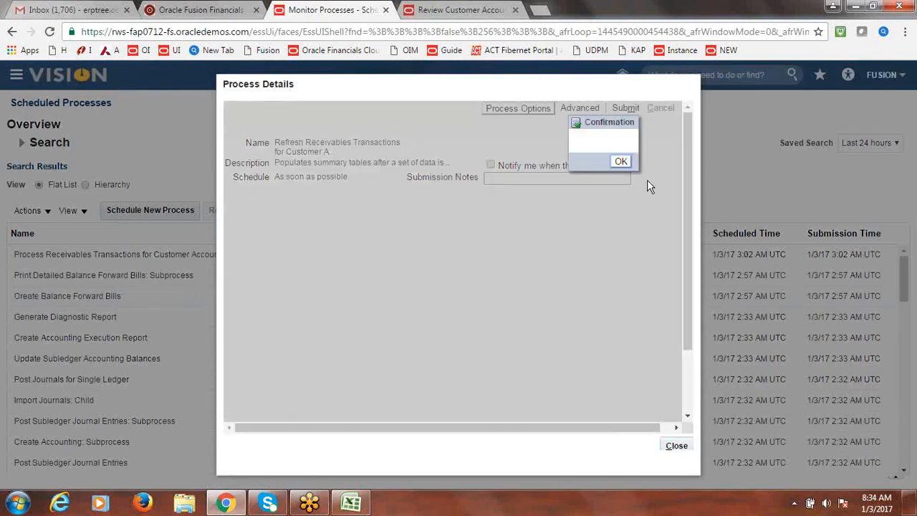
{"action": "left_click", "coordinate": [621, 162]}
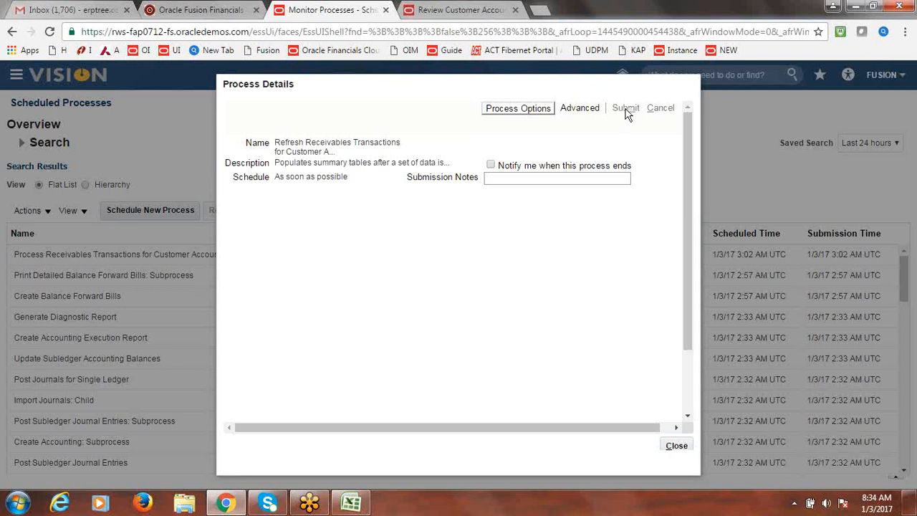
{"action": "left_click", "coordinate": [686, 447]}
{"action": "left_click", "coordinate": [526, 211]}
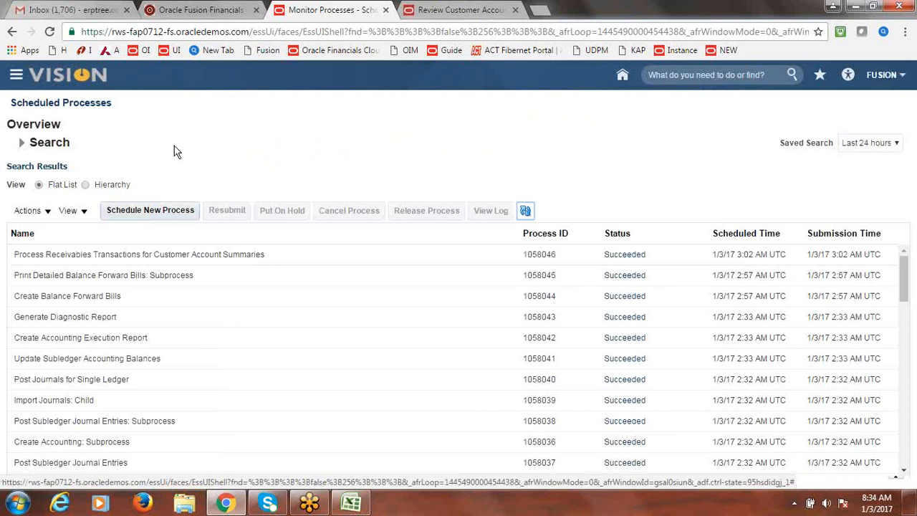
- Reopen Scheduled Processes, start a new process, and choose the Refresh Receivables Transactions for Customer Account Summaries job by searching Refresh Re
{"action": "left_click", "coordinate": [16, 76]}
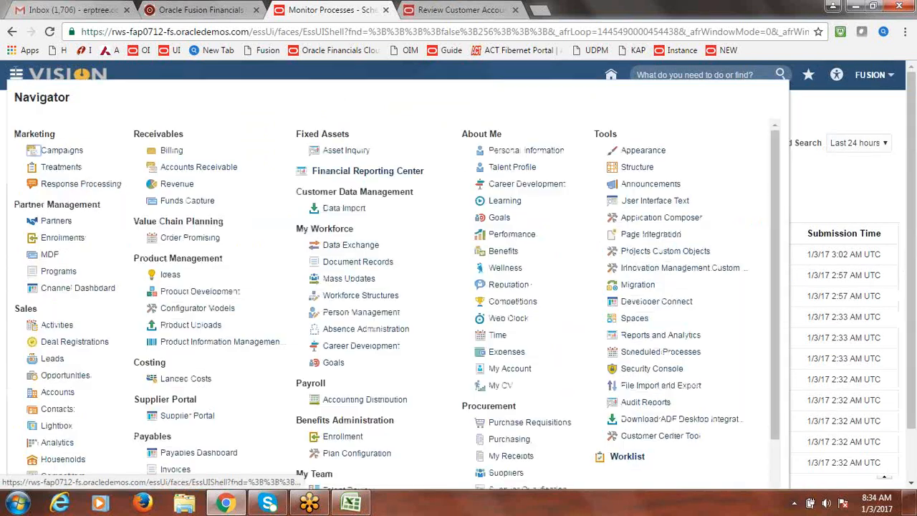
{"action": "left_click", "coordinate": [674, 352]}
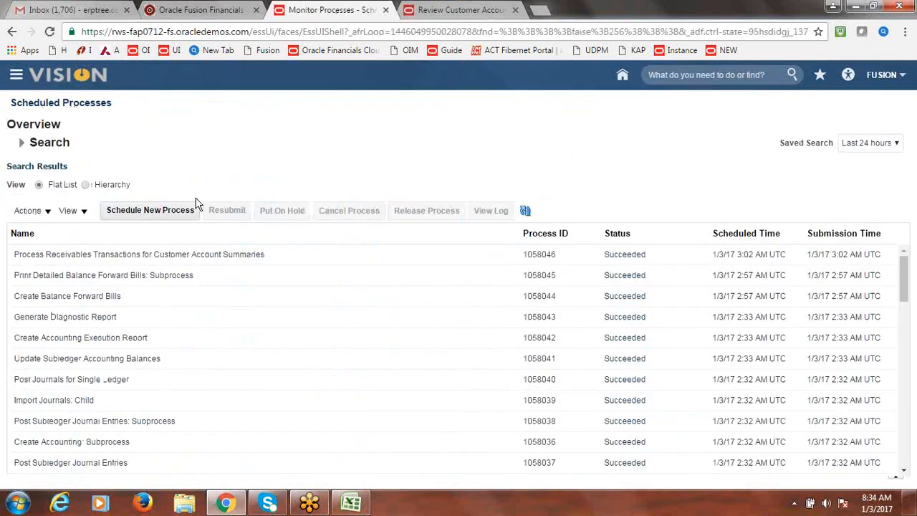
{"action": "left_click", "coordinate": [149, 210]}
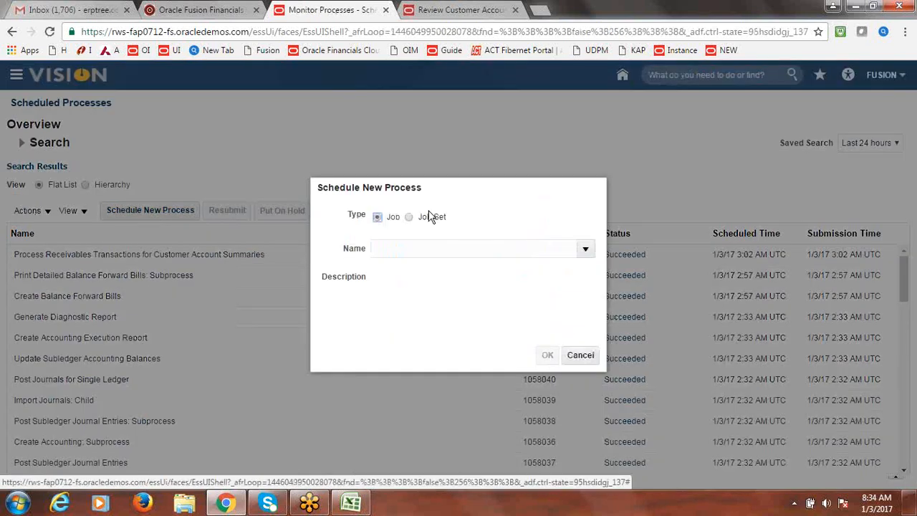
{"action": "left_click", "coordinate": [453, 250]}
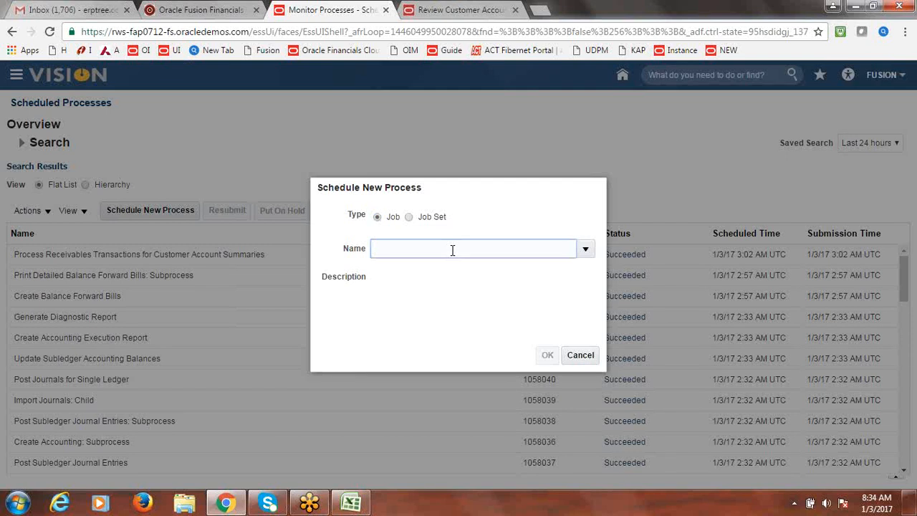
{"action": "type", "text": "ldkjf"}
{"action": "key", "text": "Tab"}
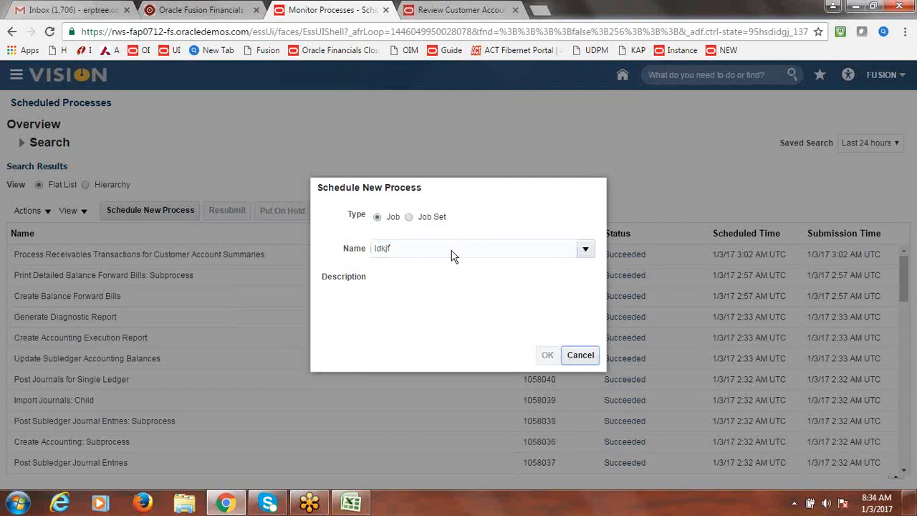
{"action": "type", "text": "Refresh Re"}
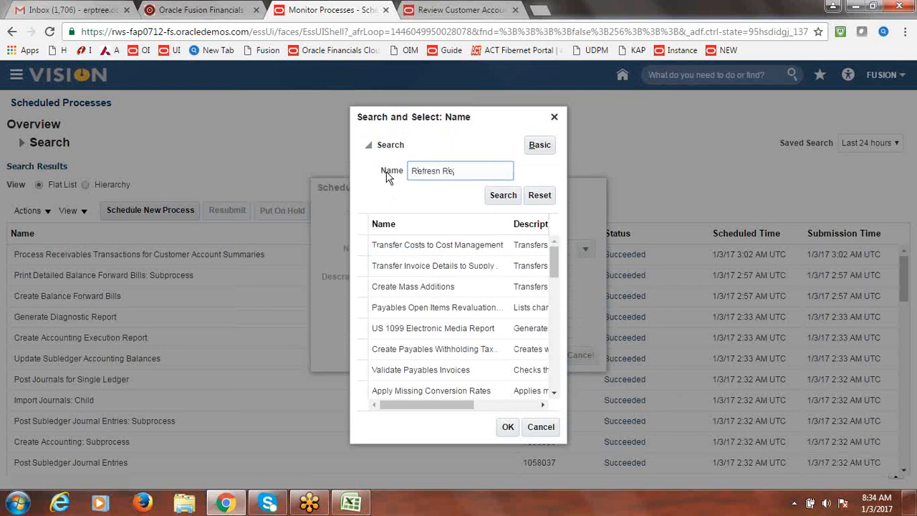
{"action": "left_click", "coordinate": [503, 195]}
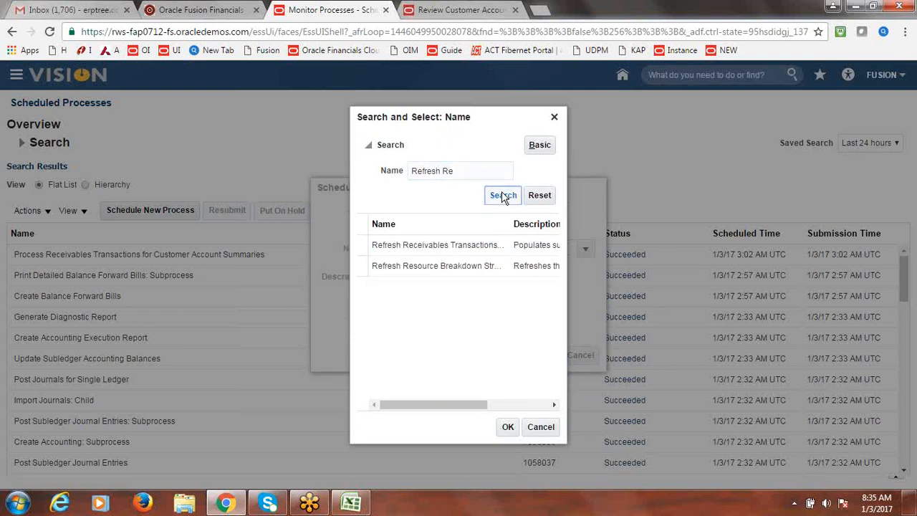
{"action": "left_click", "coordinate": [389, 245]}
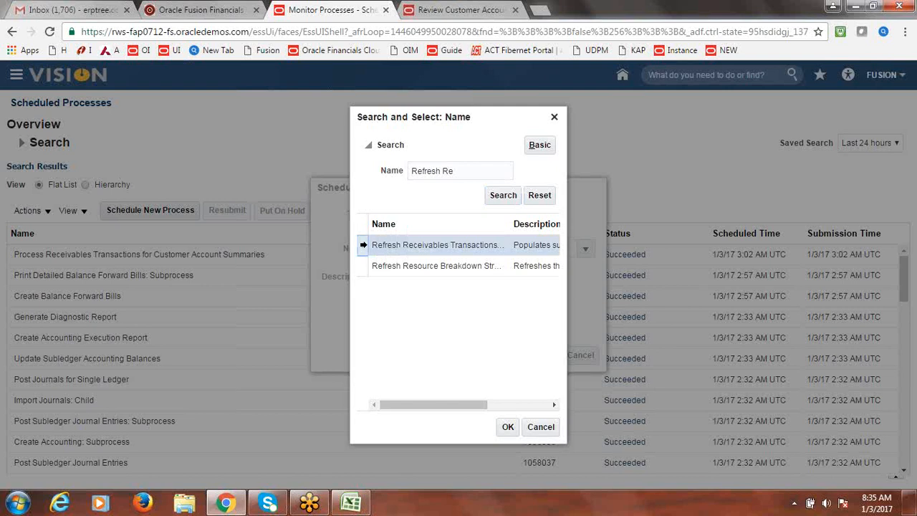
{"action": "left_click", "coordinate": [506, 426]}
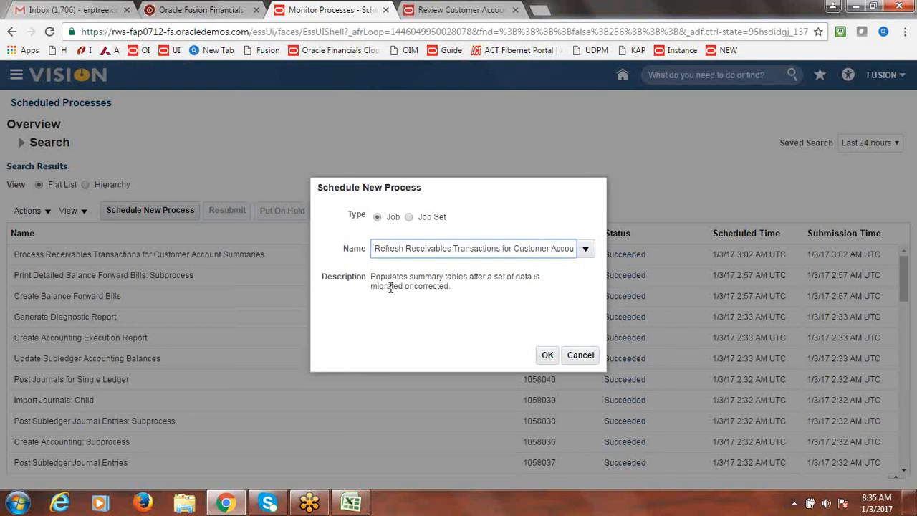
- Submit the selected Refresh Receivables Transactions job to run as soon as possible, and close its process details
{"action": "left_click_drag", "start_coordinate": [370, 286], "coordinate": [450, 288]}
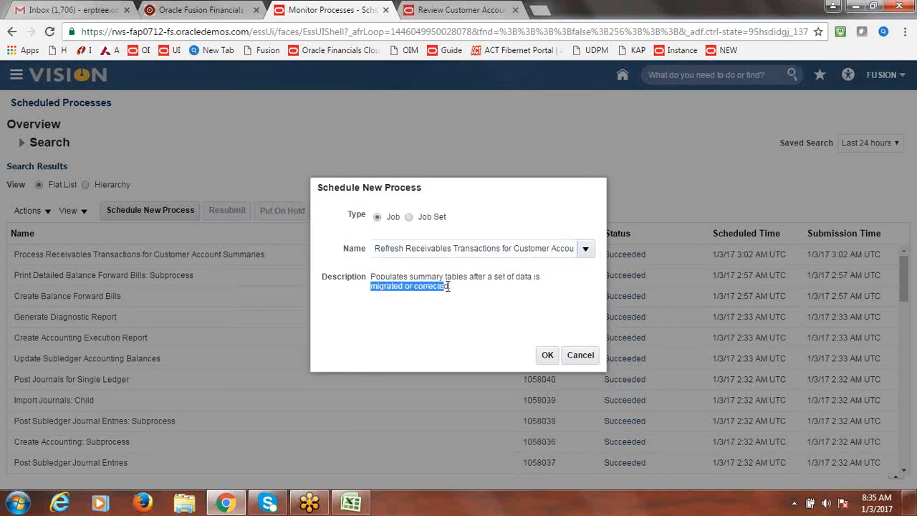
{"action": "left_click", "coordinate": [480, 293]}
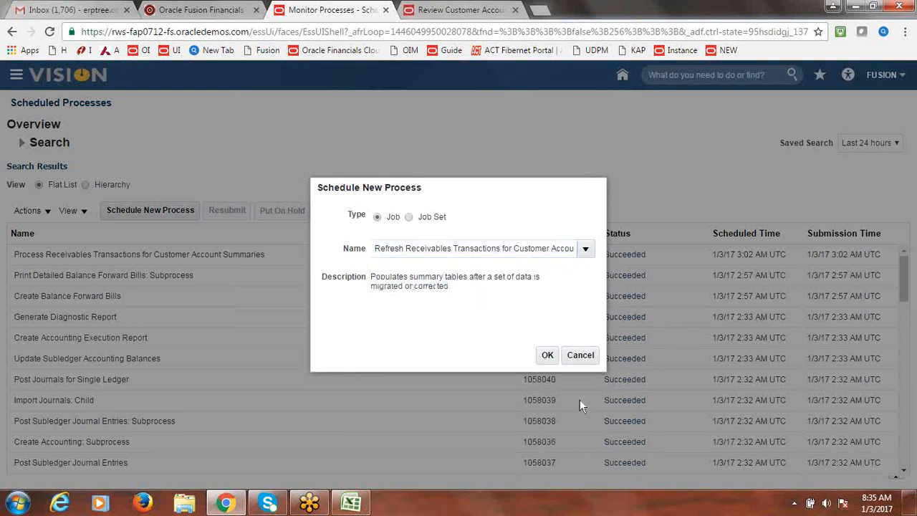
{"action": "left_click", "coordinate": [549, 356]}
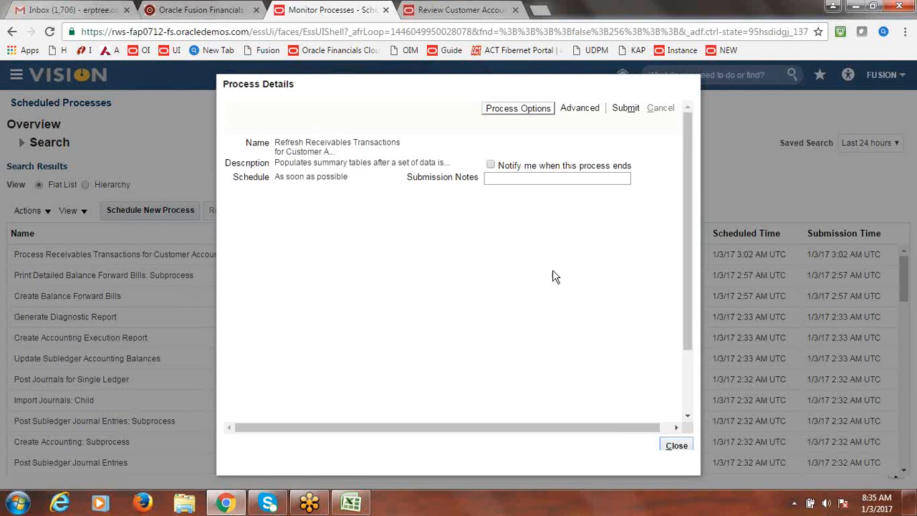
{"action": "left_click_drag", "start_coordinate": [523, 426], "coordinate": [596, 435]}
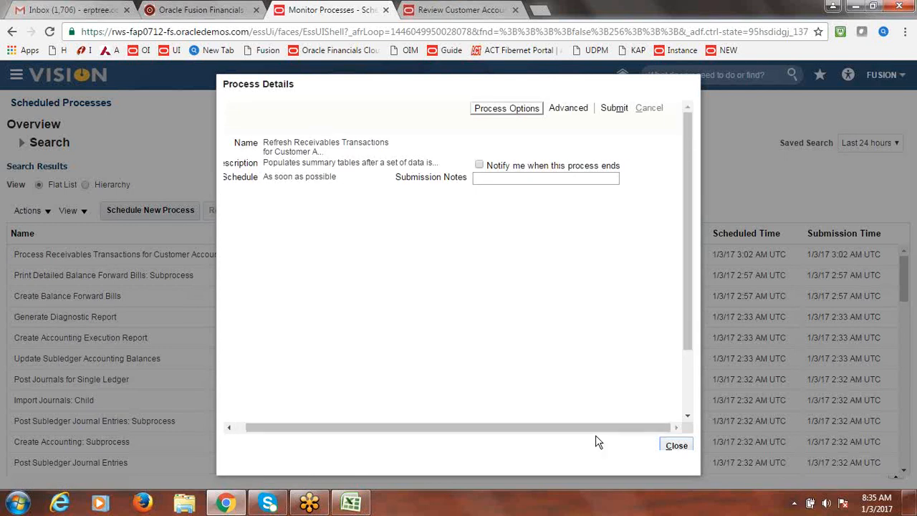
{"action": "left_click", "coordinate": [623, 112]}
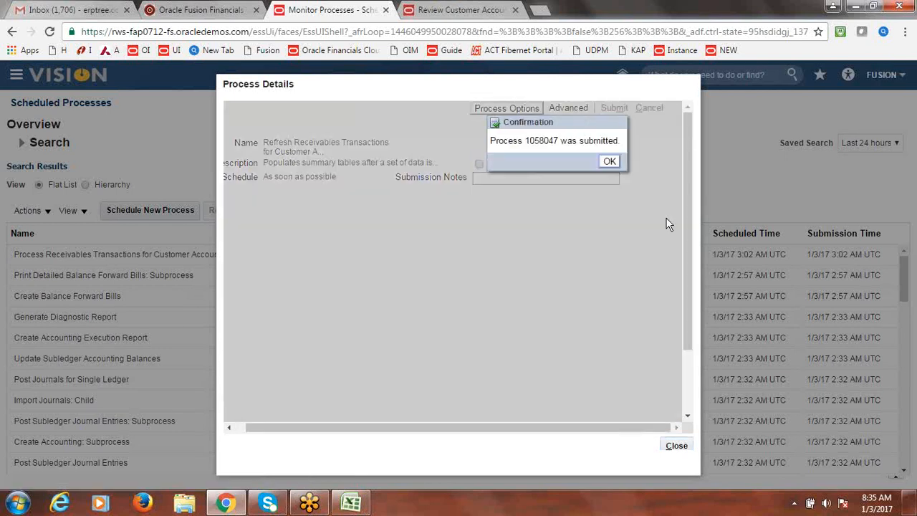
{"action": "left_click", "coordinate": [607, 161]}
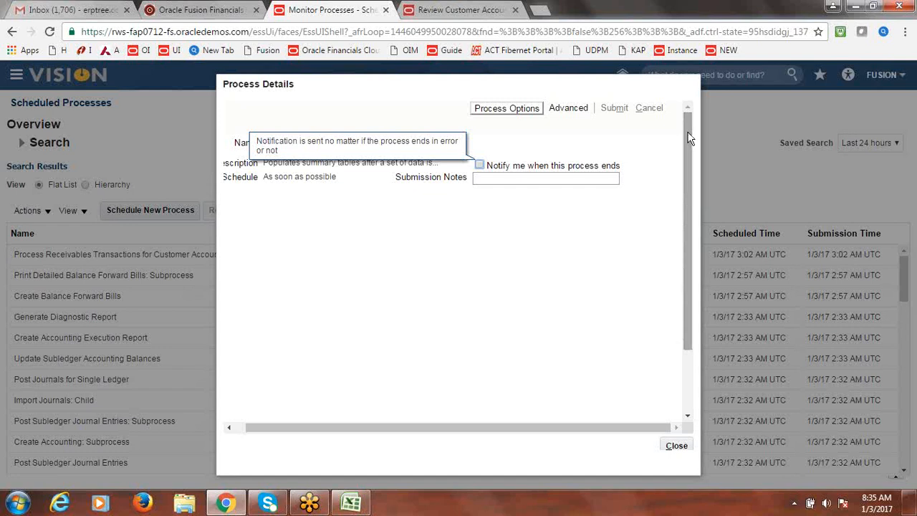
{"action": "left_click", "coordinate": [676, 445]}
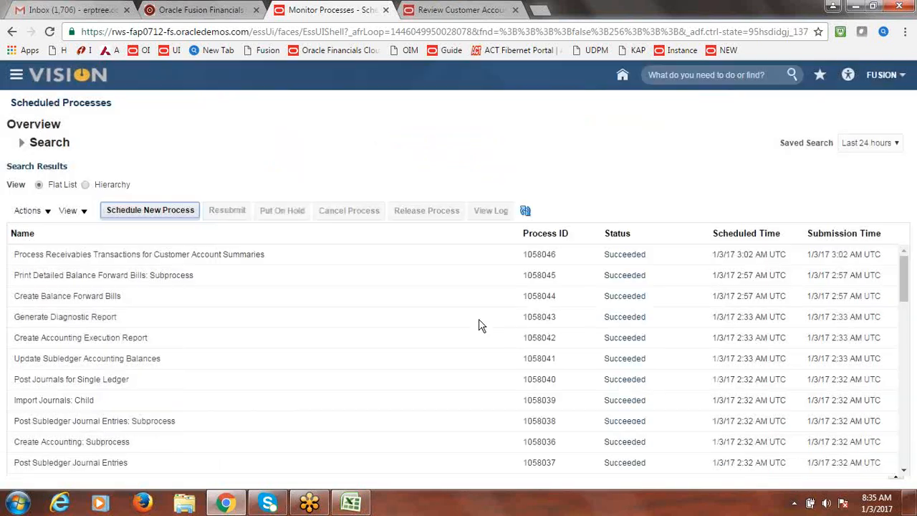
- Refresh the scheduled processes list repeatedly to check the status of the submitted Refresh Receivables Transactions job
{"action": "left_click", "coordinate": [525, 211]}
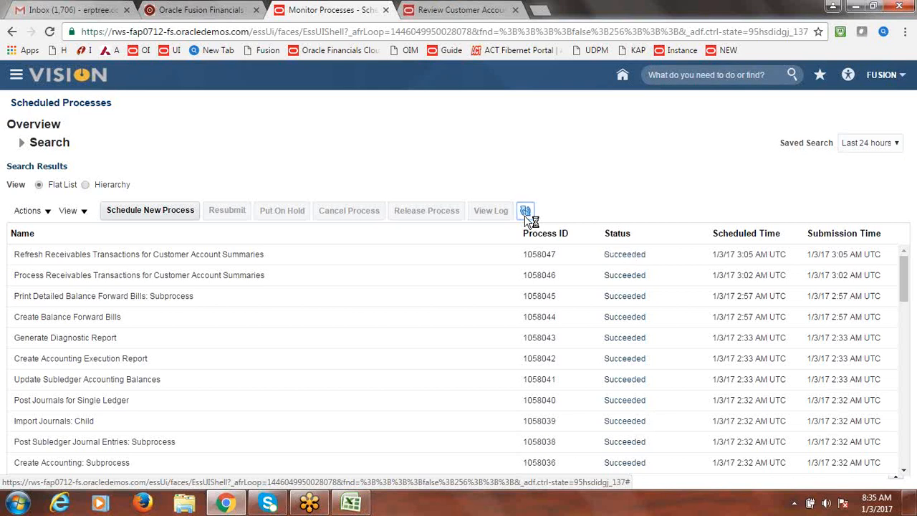
{"action": "left_click", "coordinate": [525, 211]}
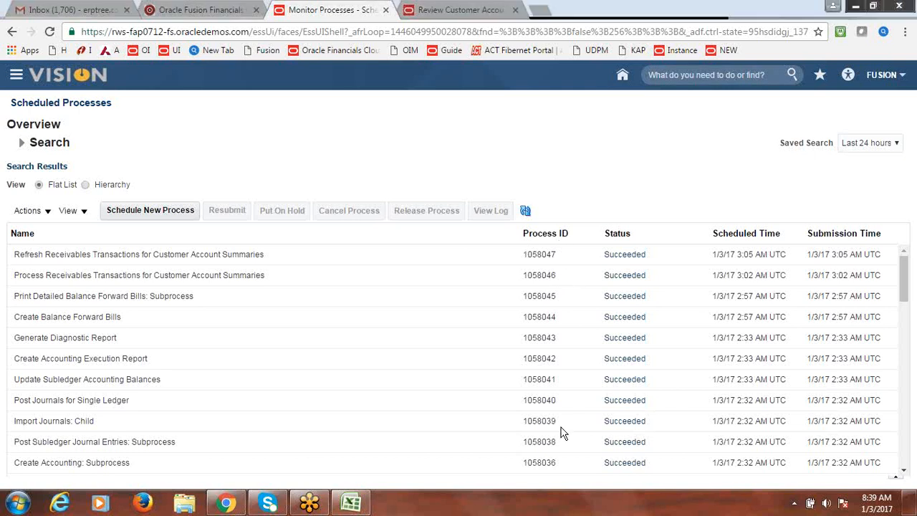
{"action": "left_click", "coordinate": [702, 261]}
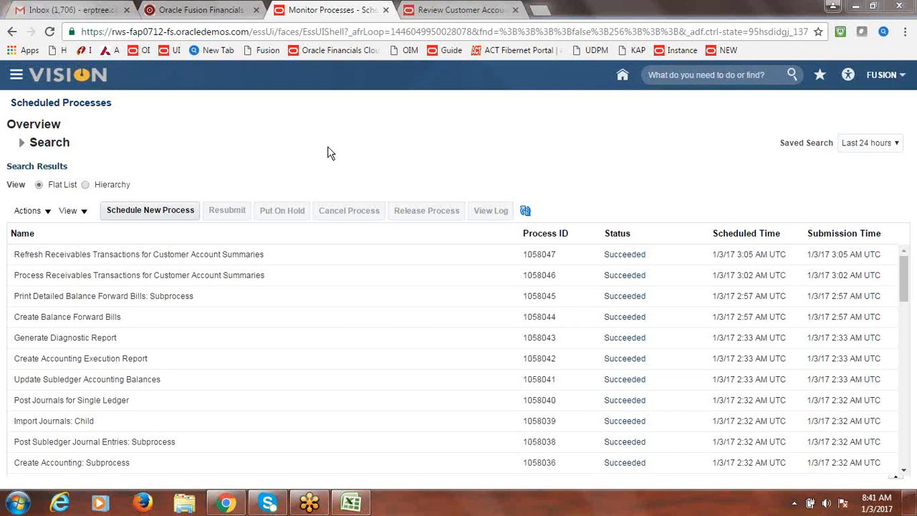
{"action": "left_click", "coordinate": [527, 212]}
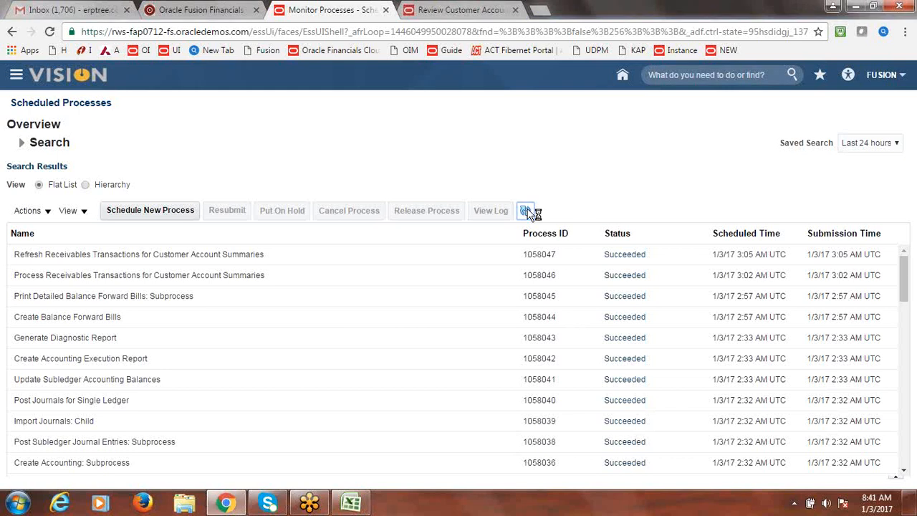
{"action": "left_click", "coordinate": [527, 212]}
{"action": "left_click", "coordinate": [526, 211]}
{"action": "left_click", "coordinate": [528, 211]}
{"action": "left_click", "coordinate": [528, 210]}
{"action": "left_click", "coordinate": [528, 210]}
{"action": "left_click", "coordinate": [527, 211]}
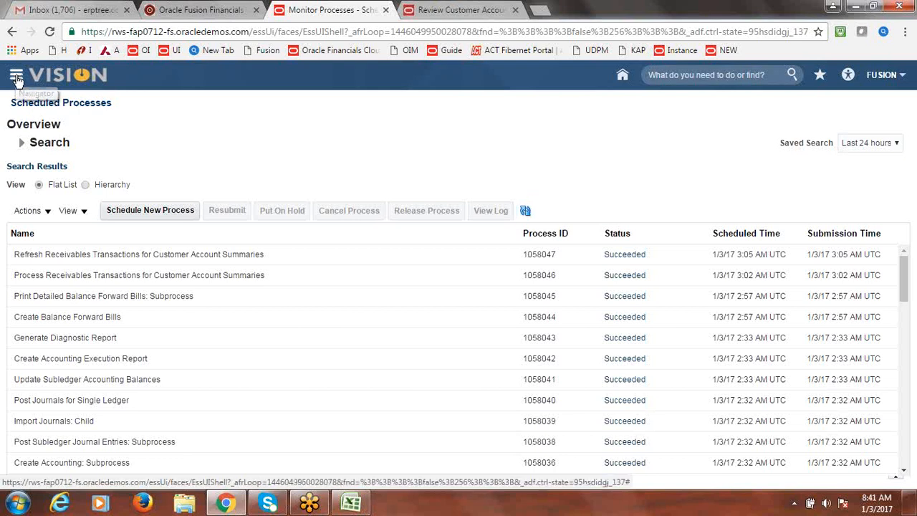
- Switch to the Review Customer Account Details browser tab, leave the page, and reopen it from a freshly loaded Billing work area
{"action": "left_click", "coordinate": [450, 16]}
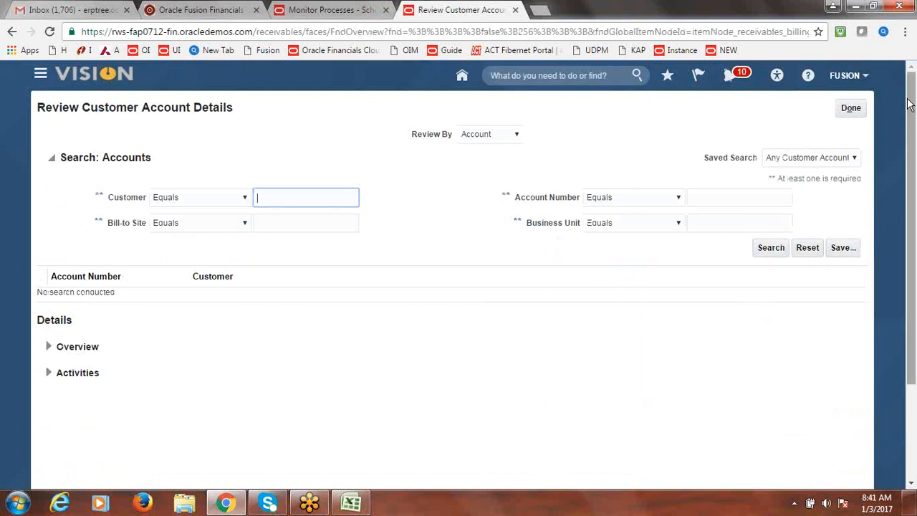
{"action": "left_click", "coordinate": [850, 107]}
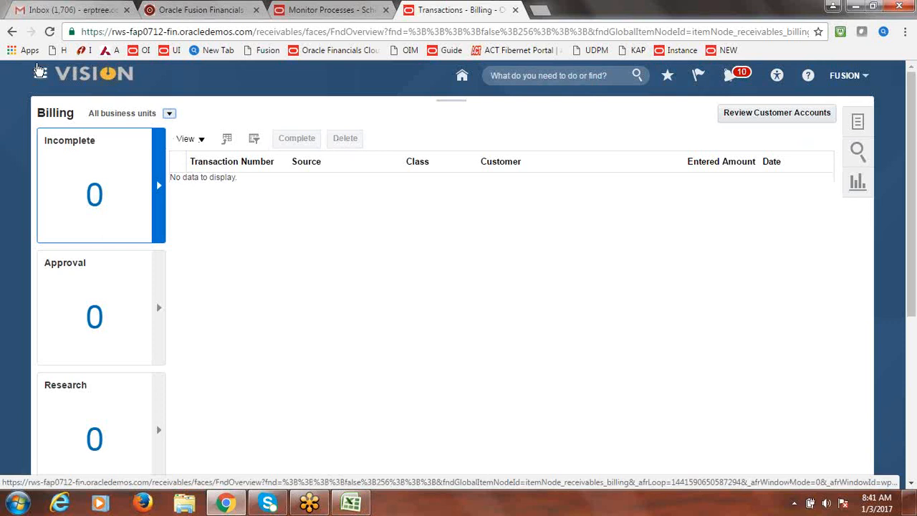
{"action": "left_click", "coordinate": [40, 73]}
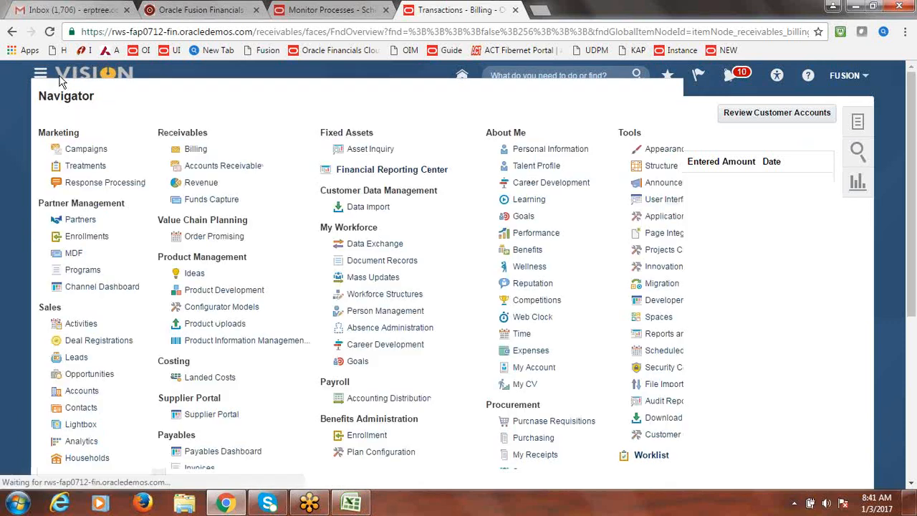
{"action": "left_click", "coordinate": [192, 150]}
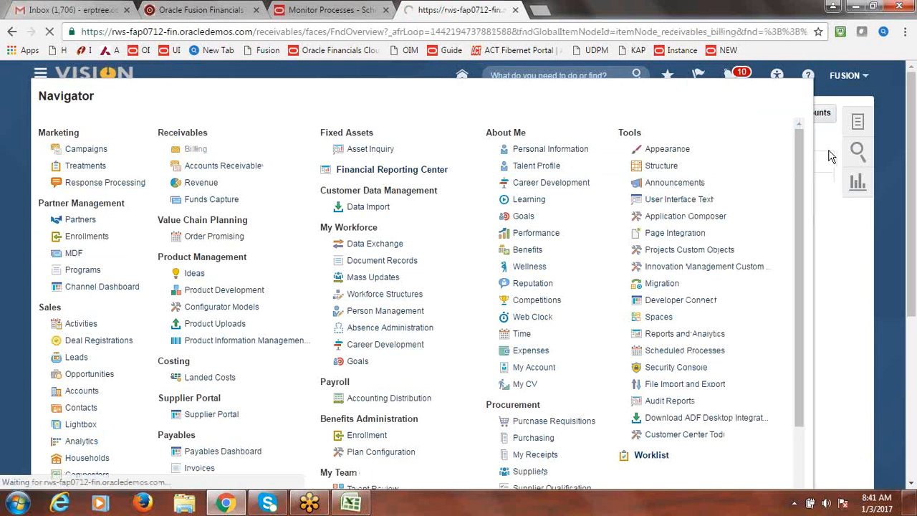
{"action": "left_click", "coordinate": [860, 122]}
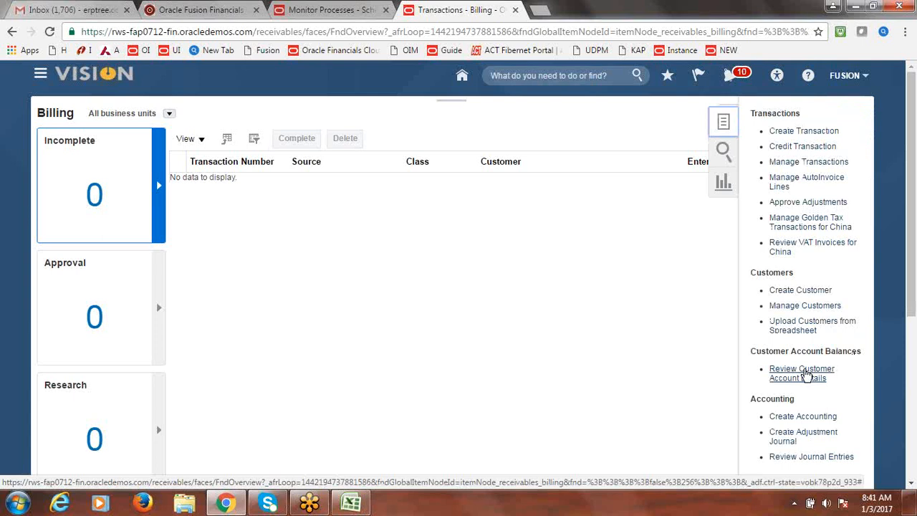
{"action": "left_click", "coordinate": [813, 375]}
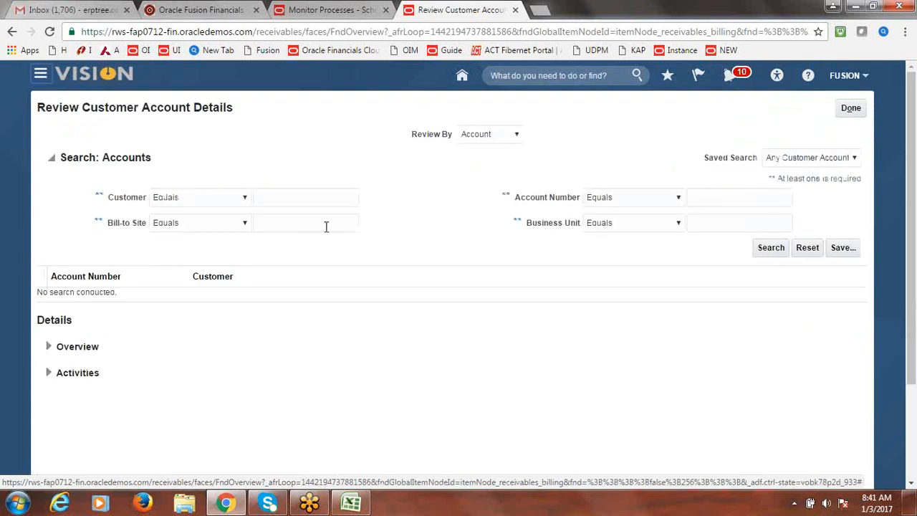
- Set the account search criteria to Customer starts with Fusion and Bill-to Site is not blank
{"action": "left_click", "coordinate": [245, 199]}
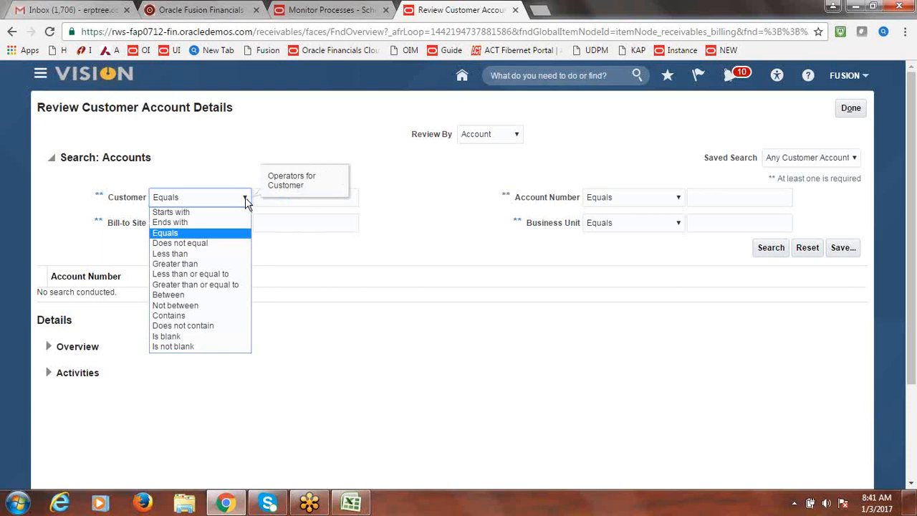
{"action": "left_click", "coordinate": [200, 212]}
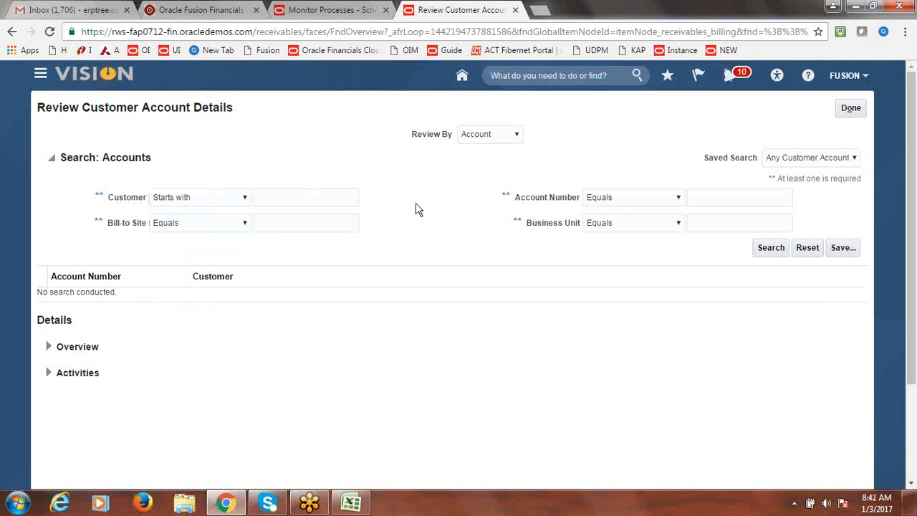
{"action": "left_click", "coordinate": [318, 199]}
{"action": "type", "text": "Fusion"}
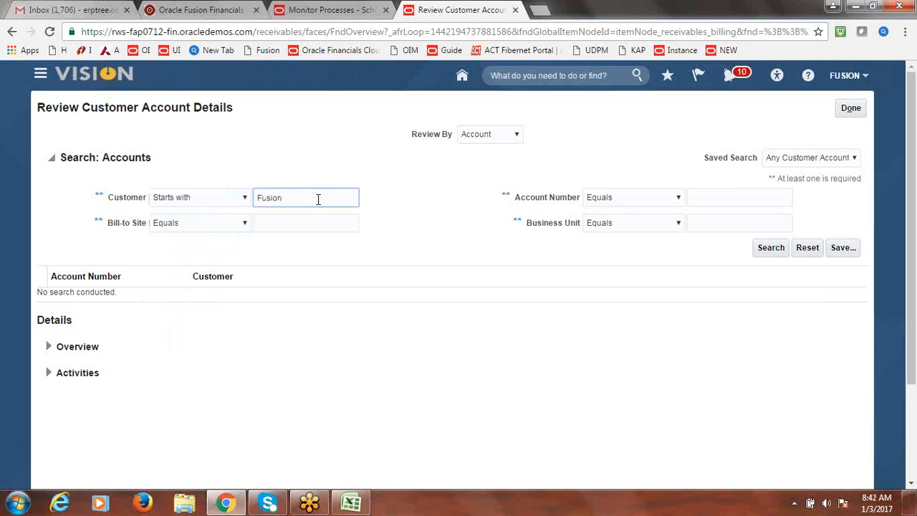
{"action": "left_click", "coordinate": [434, 251]}
{"action": "left_click", "coordinate": [262, 223]}
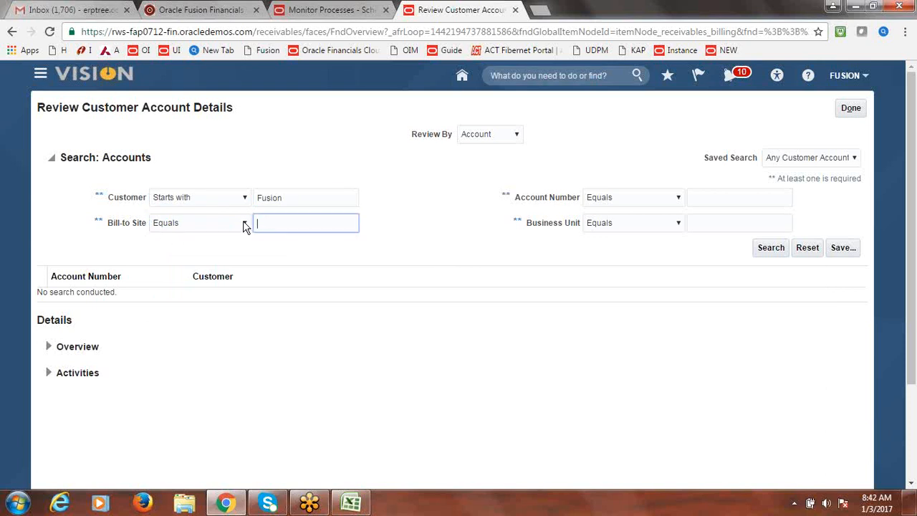
{"action": "left_click", "coordinate": [245, 223]}
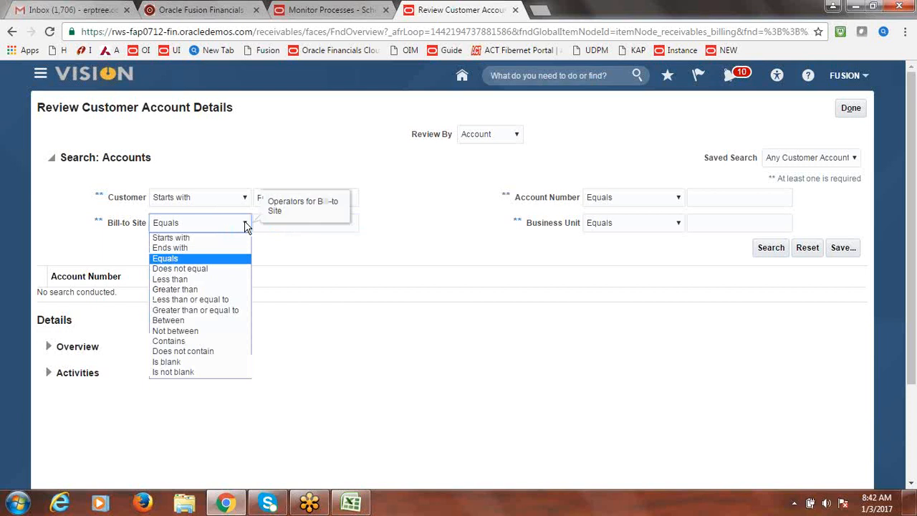
{"action": "left_click", "coordinate": [204, 373]}
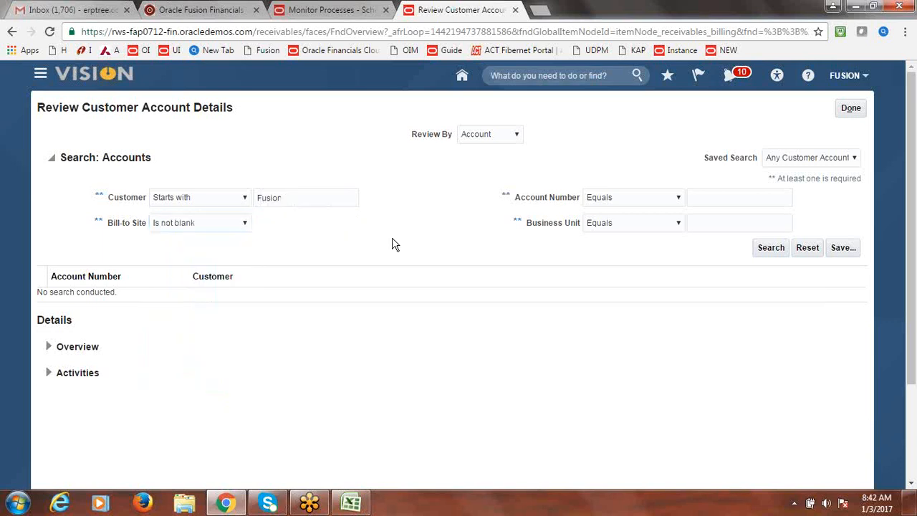
- Set the Account Number and Business Unit criteria to Is not blank, and run the account search
{"action": "left_click", "coordinate": [678, 199]}
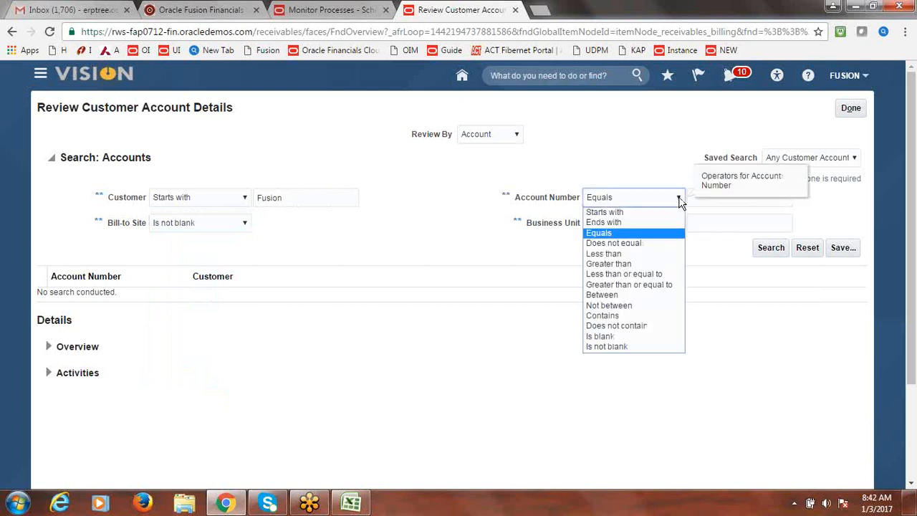
{"action": "left_click", "coordinate": [631, 346]}
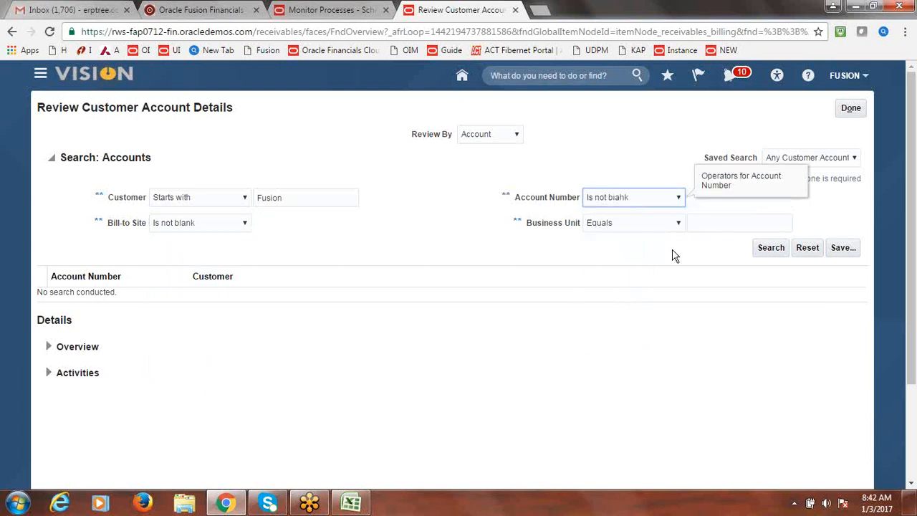
{"action": "left_click", "coordinate": [679, 225]}
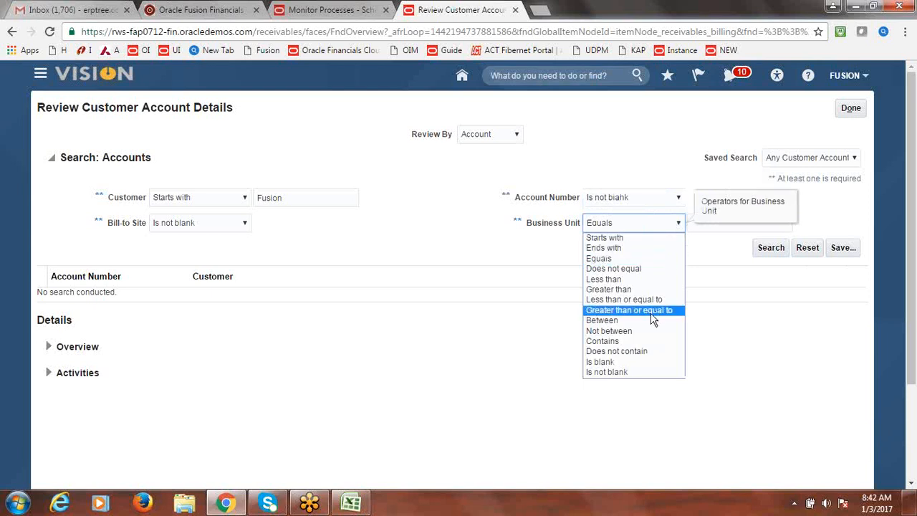
{"action": "left_click", "coordinate": [638, 370]}
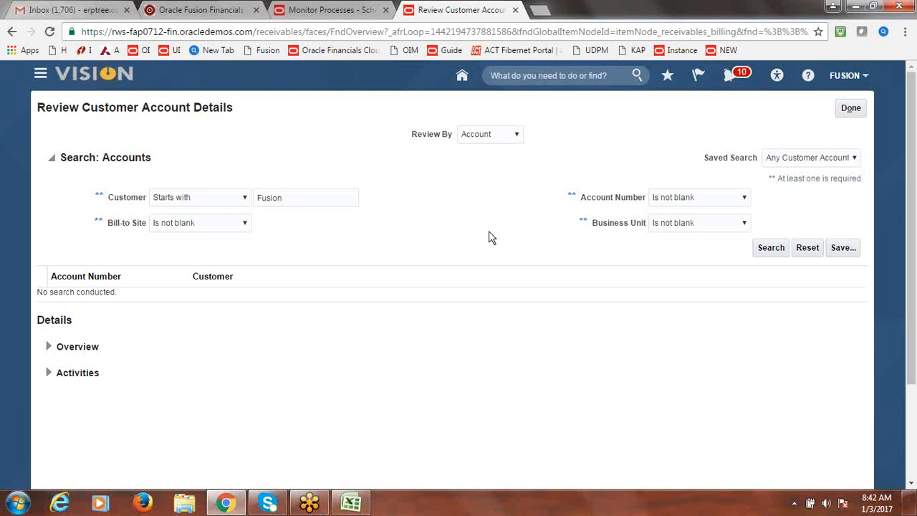
{"action": "left_click", "coordinate": [772, 248]}
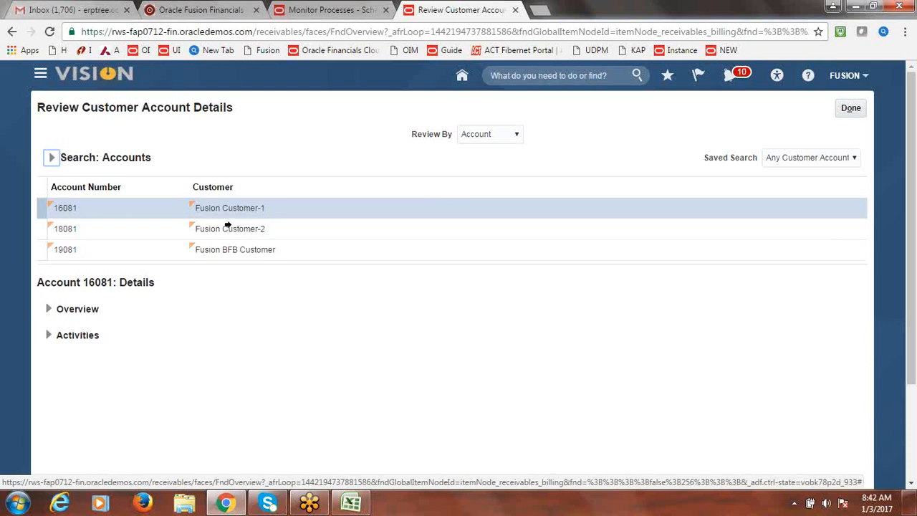
- Select Fusion Customer-1 and expand its Overview and Activities sections to review the balances and open receivables
{"action": "left_click", "coordinate": [97, 207]}
{"action": "left_click", "coordinate": [49, 308]}
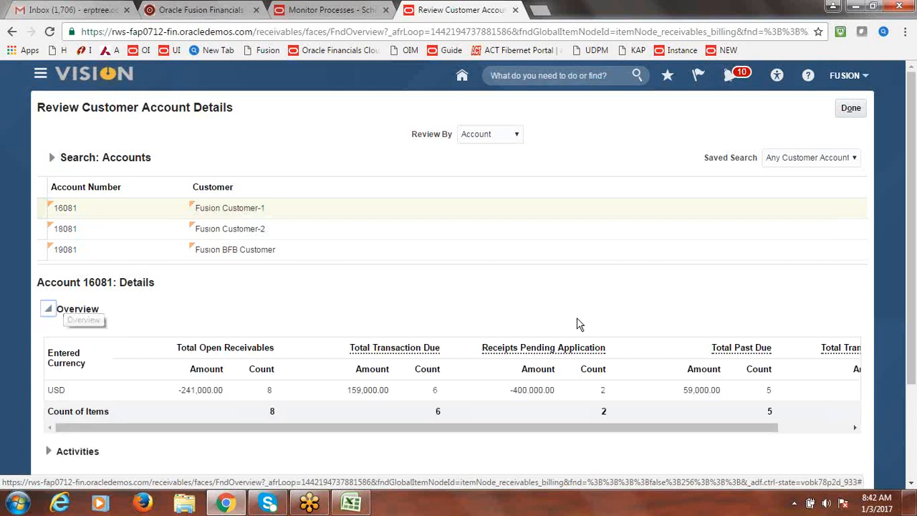
{"action": "left_click_drag", "start_coordinate": [913, 271], "coordinate": [913, 352]}
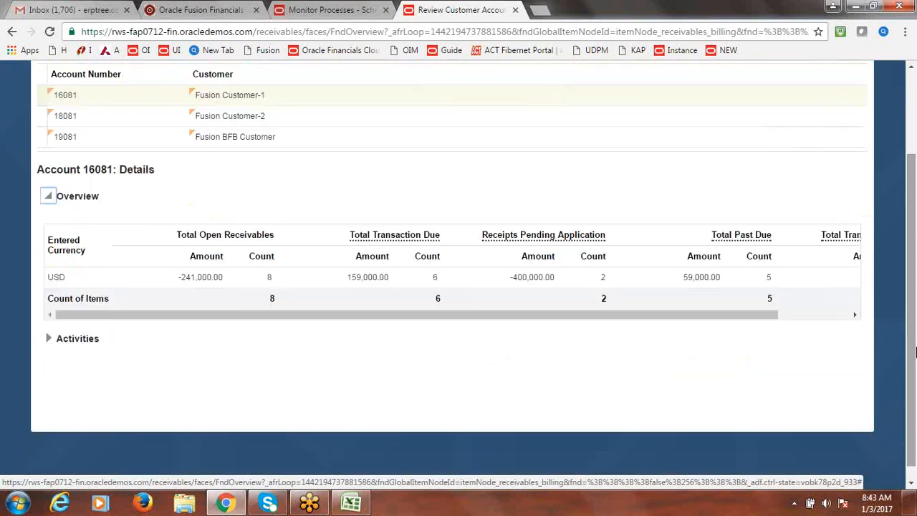
{"action": "left_click", "coordinate": [48, 339]}
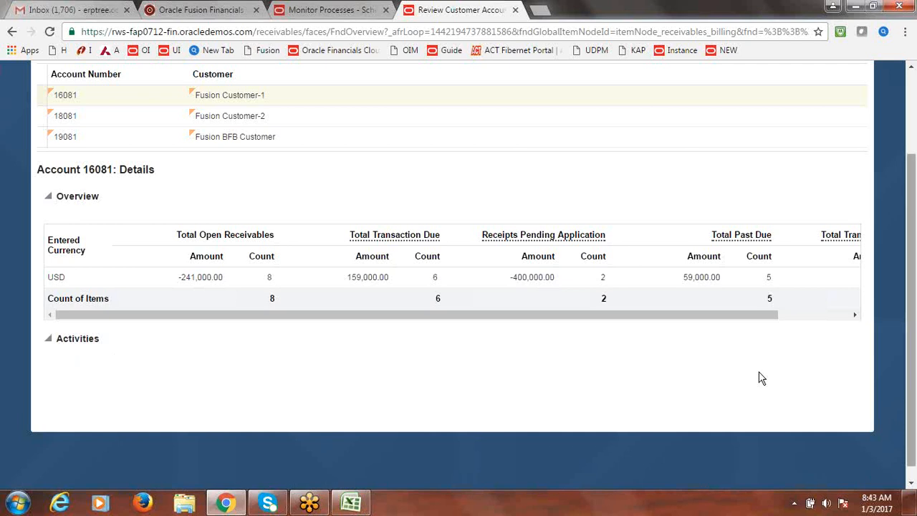
{"action": "left_click_drag", "start_coordinate": [915, 313], "coordinate": [914, 357]}
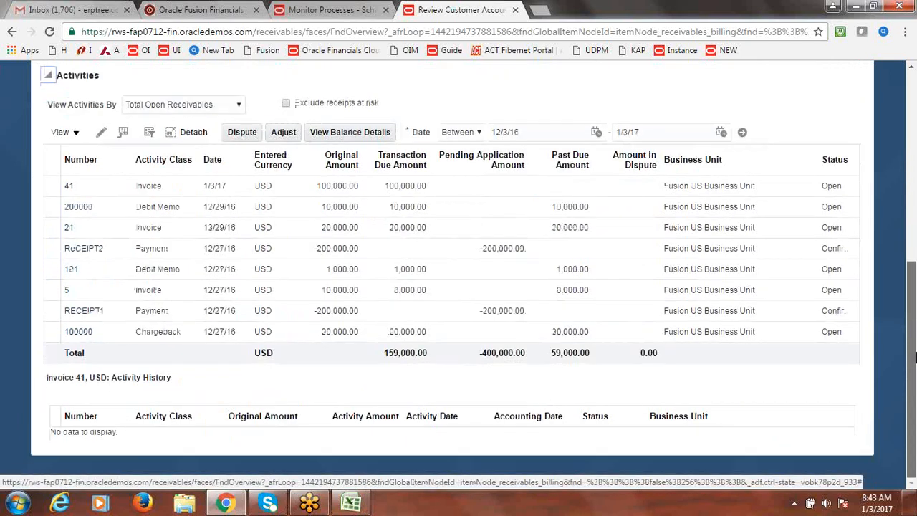
{"action": "left_click_drag", "start_coordinate": [913, 409], "coordinate": [866, 190]}
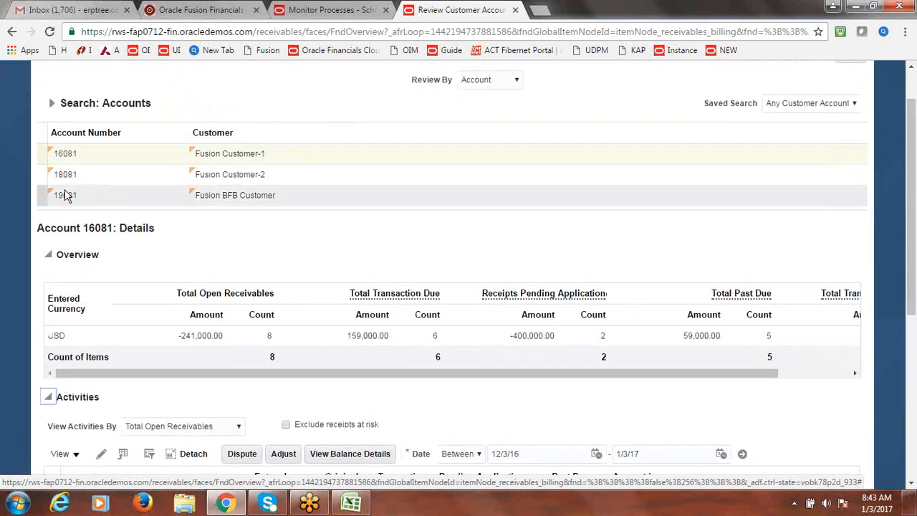
- Review the account details of Fusion Customer-2 and Fusion BFB Customer, and close the customer account review
{"action": "left_click", "coordinate": [42, 175]}
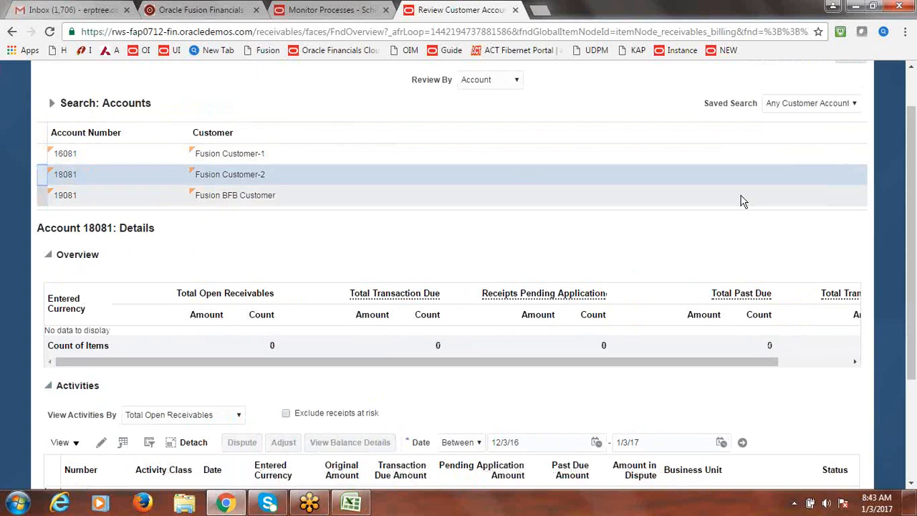
{"action": "left_click", "coordinate": [40, 195]}
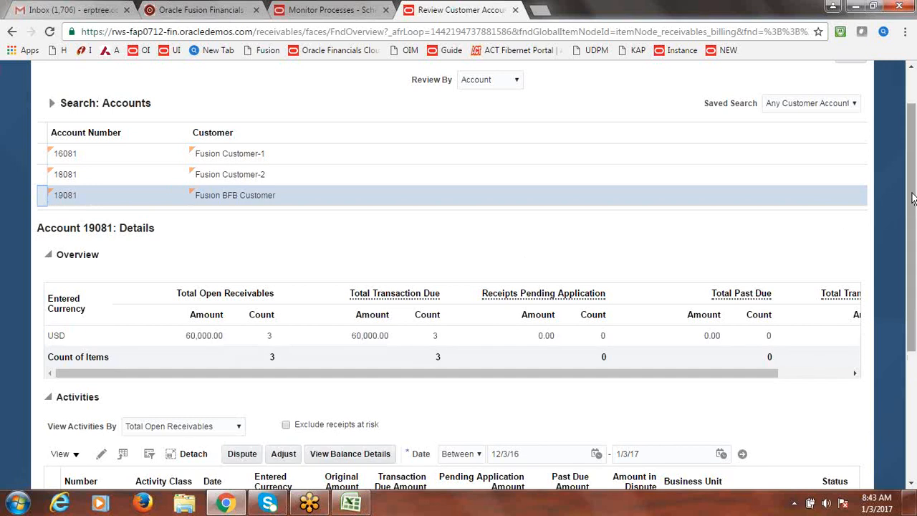
{"action": "left_click_drag", "start_coordinate": [913, 198], "coordinate": [914, 291]}
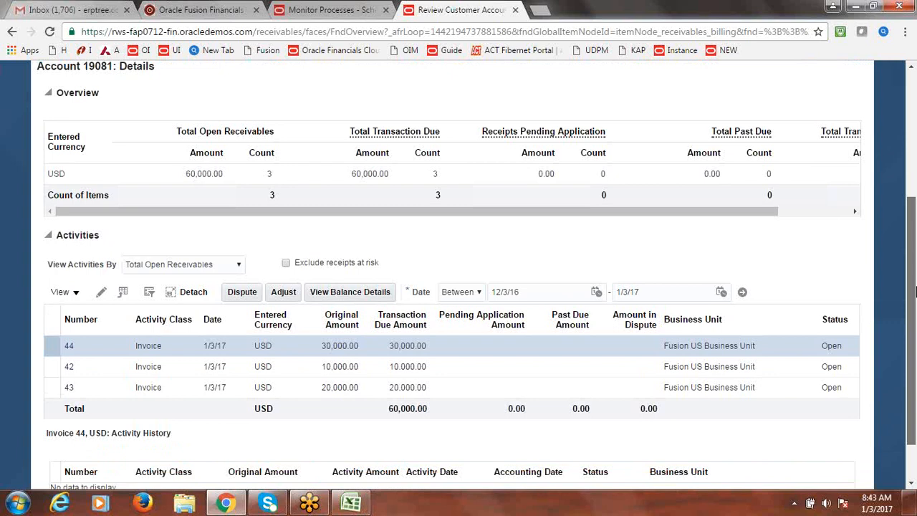
{"action": "left_click_drag", "start_coordinate": [915, 285], "coordinate": [912, 129]}
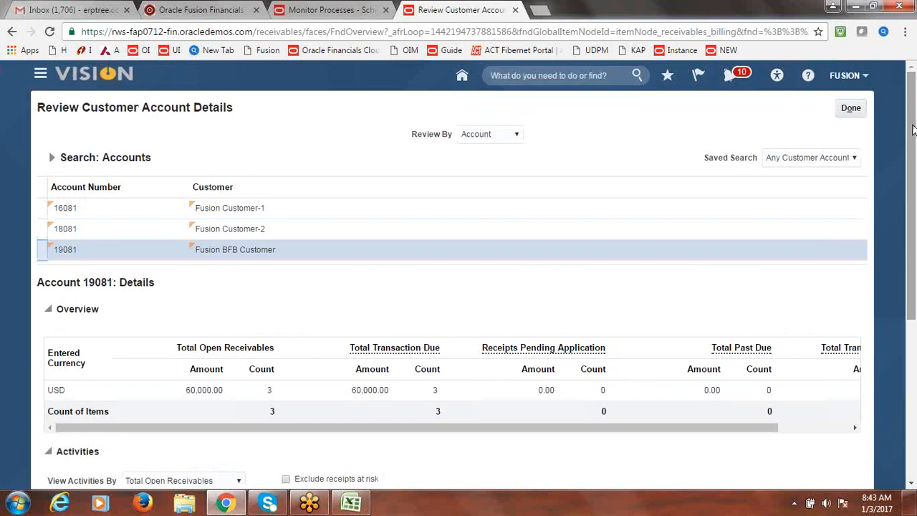
{"action": "left_click", "coordinate": [858, 110]}
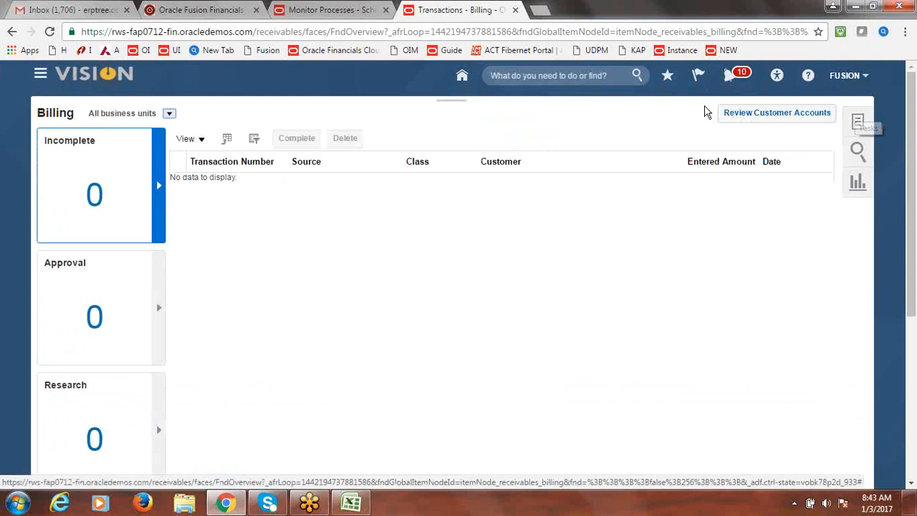
- Switch to the Class Discussion Notes workbook in Excel and mark the Reviewing Customer Account Details topic in row 43 as Done
{"action": "left_click", "coordinate": [354, 504]}
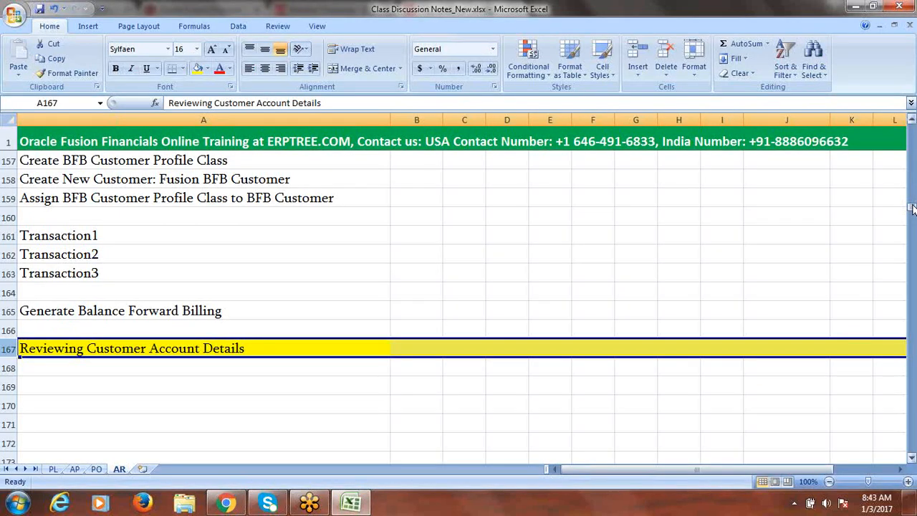
{"action": "left_click_drag", "start_coordinate": [911, 207], "coordinate": [892, 149]}
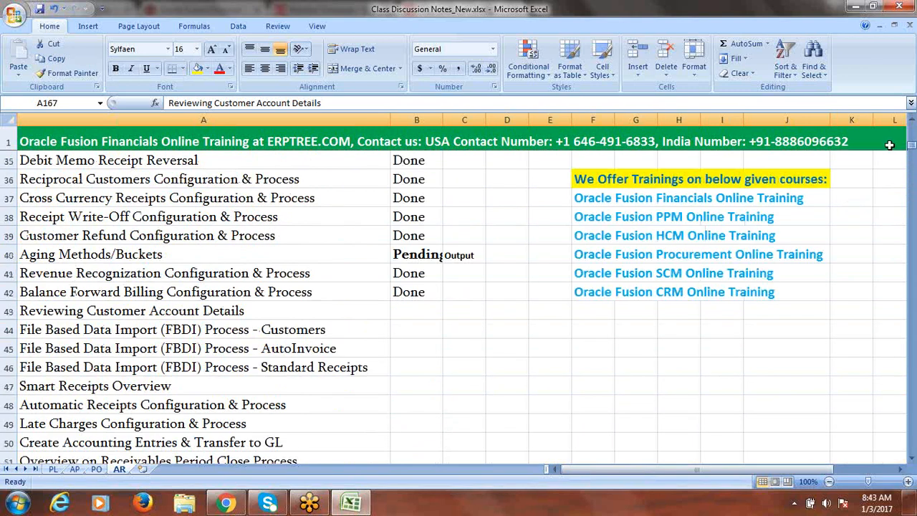
{"action": "left_click", "coordinate": [266, 310]}
{"action": "key", "text": "Right"}
{"action": "type", "text": "Done"}
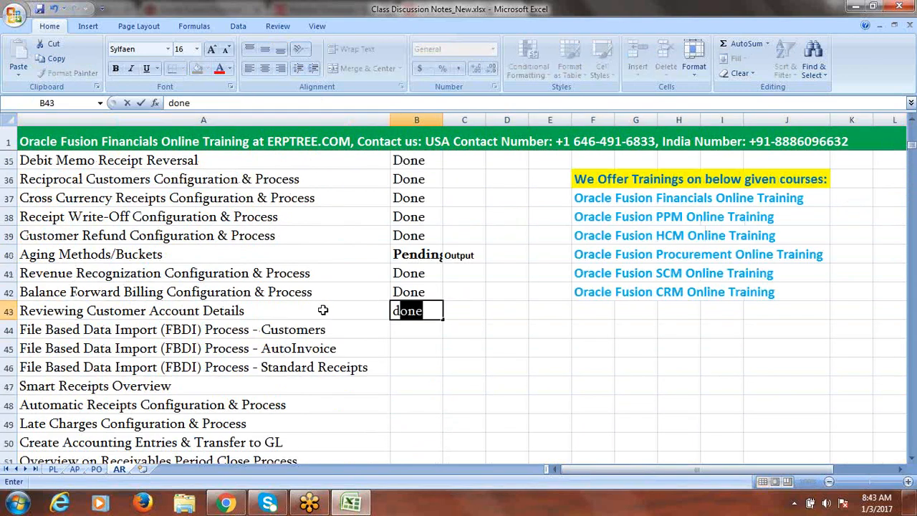
{"action": "key", "text": "Right"}
{"action": "left_click", "coordinate": [417, 259]}
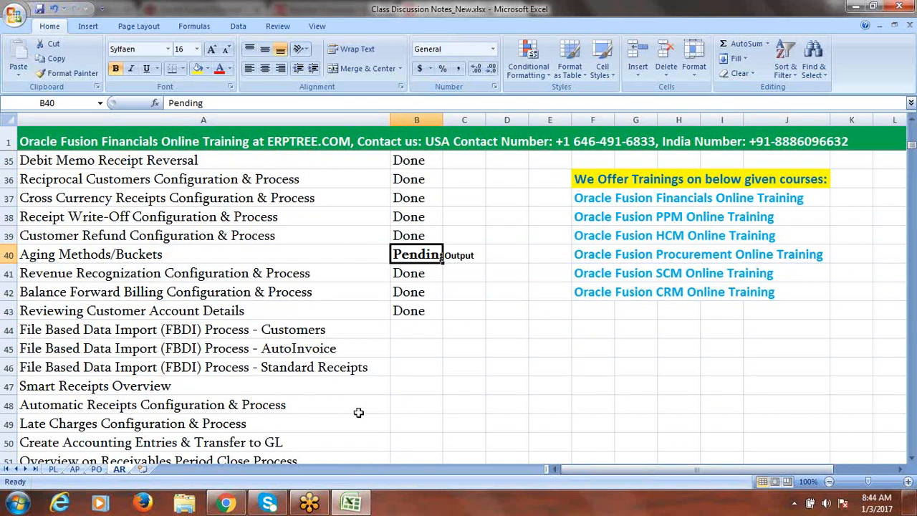
- Switch back to Chrome and reopen Review Customer Account Details from the Billing work area's tasks
{"action": "left_click", "coordinate": [226, 504]}
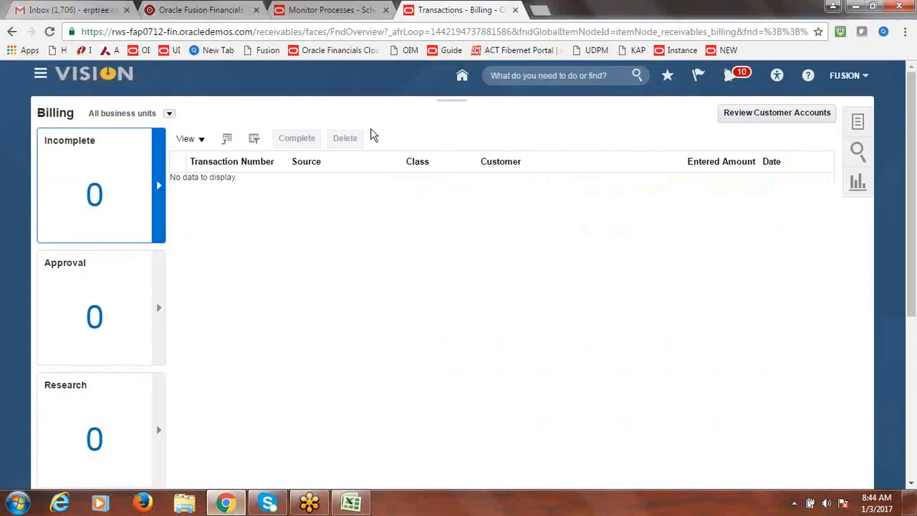
{"action": "left_click", "coordinate": [40, 76]}
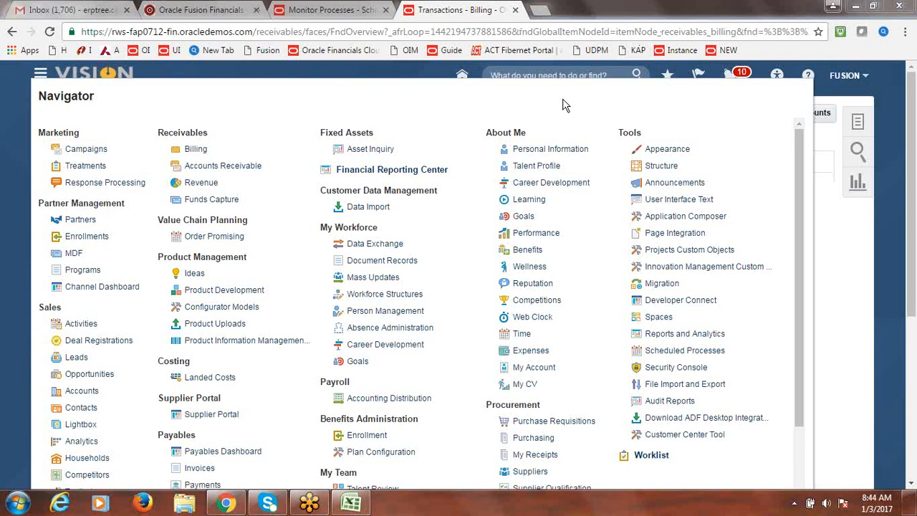
{"action": "left_click", "coordinate": [855, 229]}
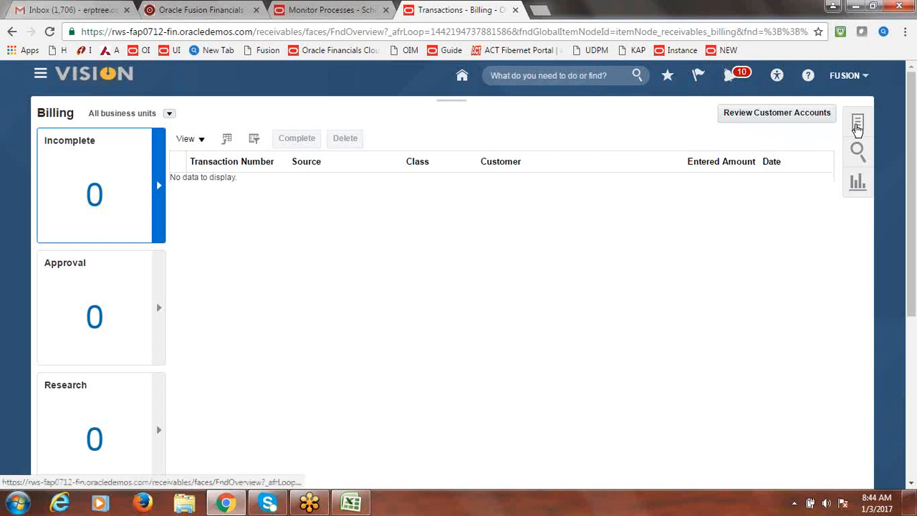
{"action": "left_click", "coordinate": [858, 126]}
{"action": "left_click", "coordinate": [822, 370]}
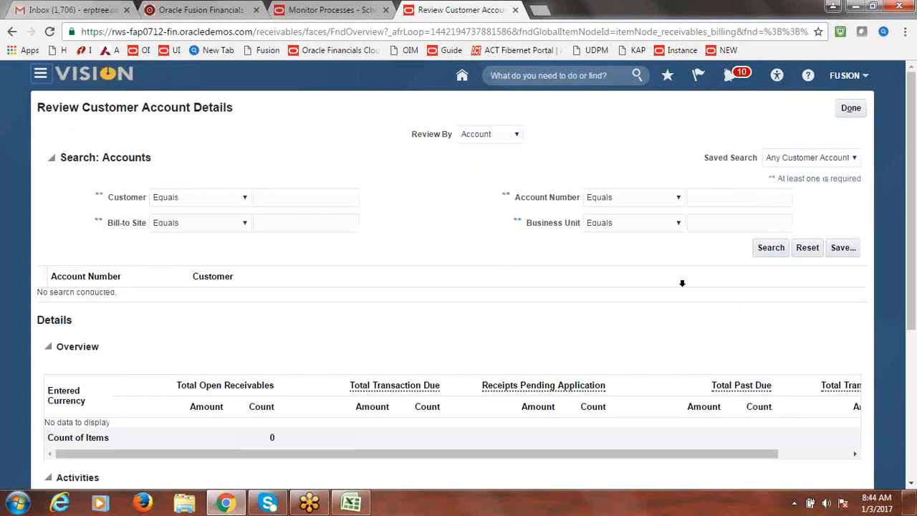
- Set the account search's Customer criterion to Starts with Fusion
{"action": "left_click", "coordinate": [771, 248]}
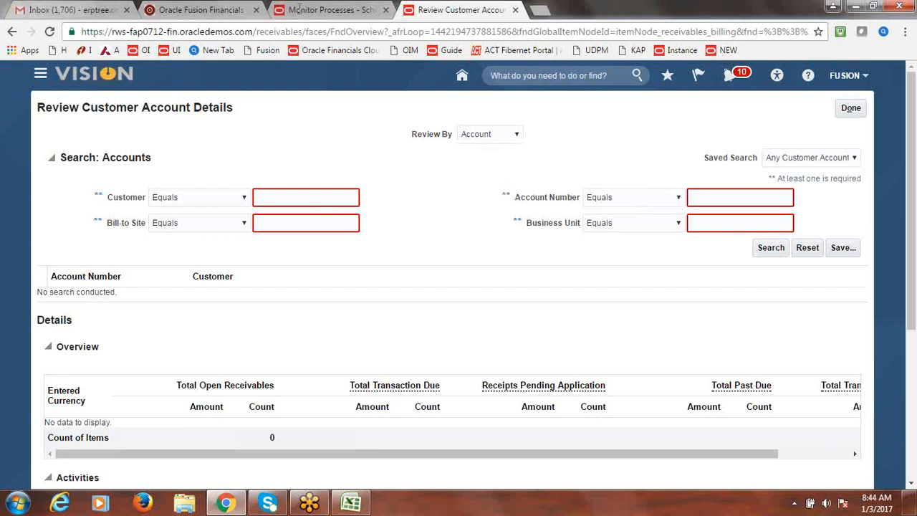
{"action": "left_click", "coordinate": [292, 201]}
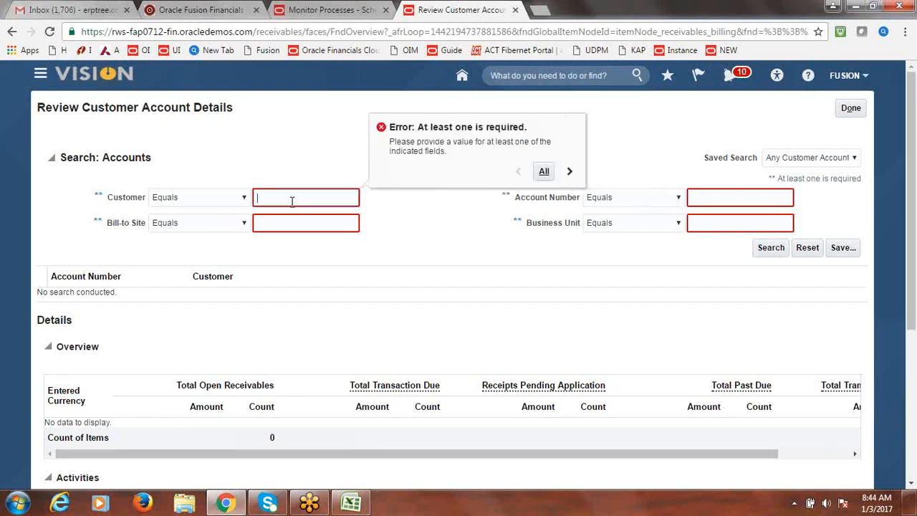
{"action": "left_click", "coordinate": [244, 199]}
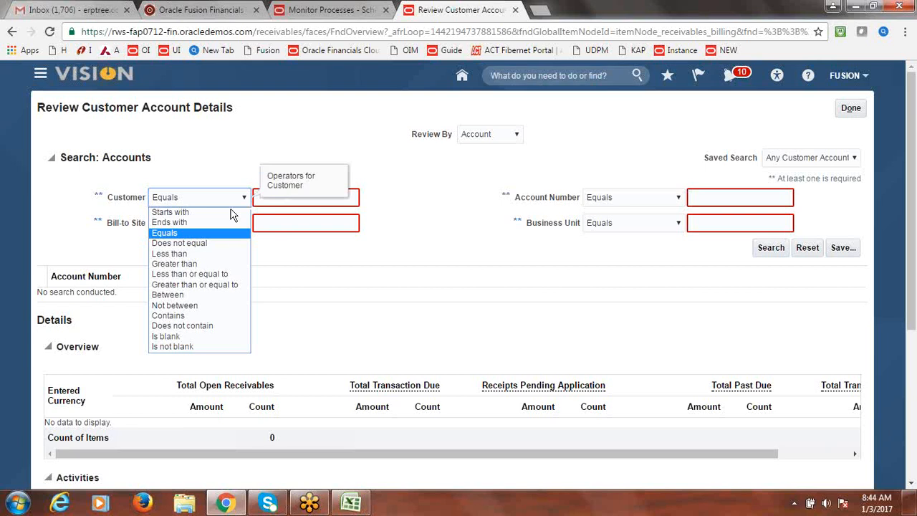
{"action": "left_click", "coordinate": [197, 212]}
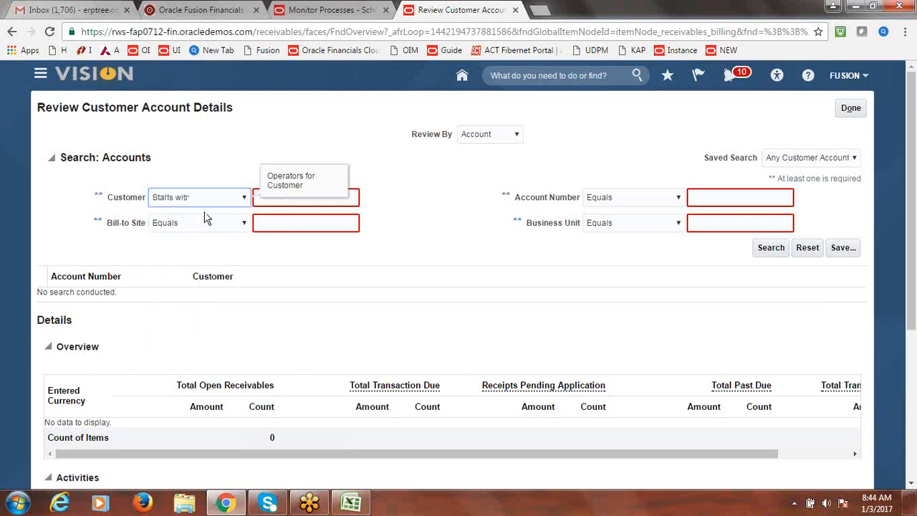
{"action": "left_click", "coordinate": [351, 200]}
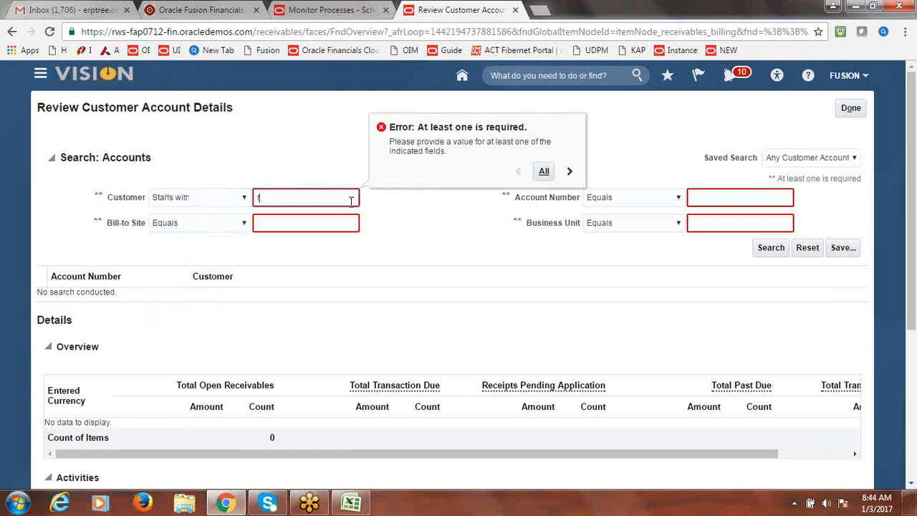
{"action": "type", "text": "Fusion"}
- Set the Bill-to Site, Account Number and Business Unit criteria to Is not blank and run the account search
{"action": "left_click", "coordinate": [243, 224]}
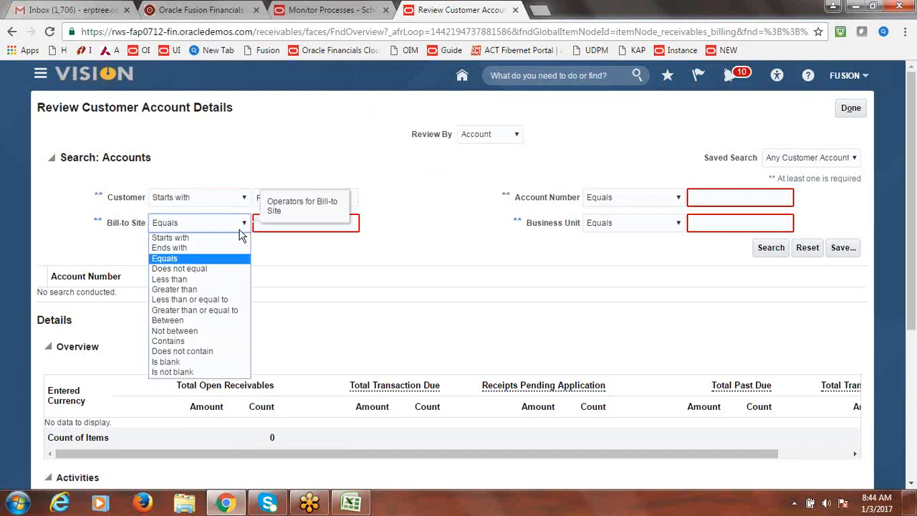
{"action": "left_click", "coordinate": [191, 373]}
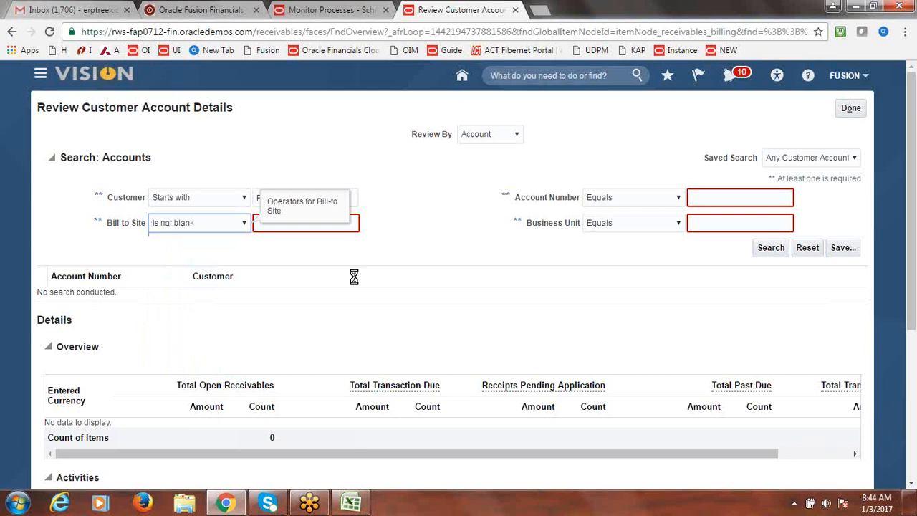
{"action": "left_click", "coordinate": [676, 199]}
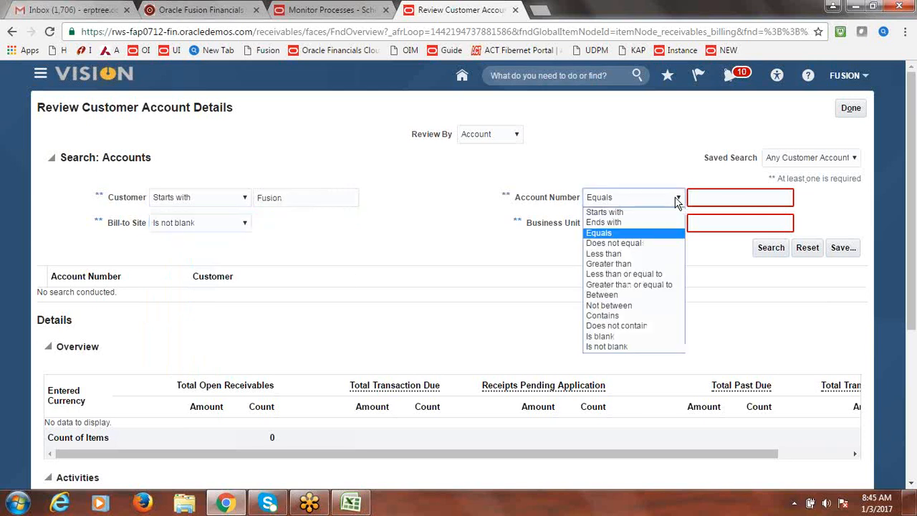
{"action": "left_click", "coordinate": [618, 347]}
{"action": "left_click", "coordinate": [679, 224]}
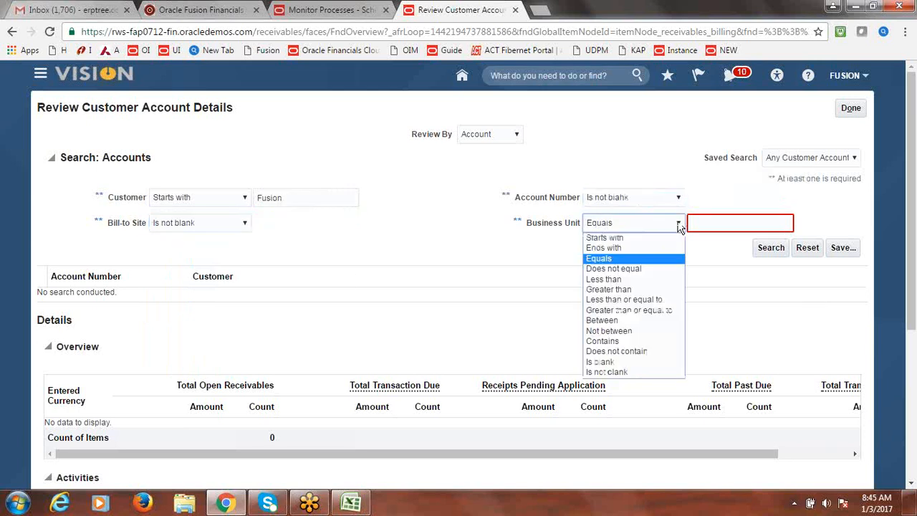
{"action": "left_click", "coordinate": [627, 371]}
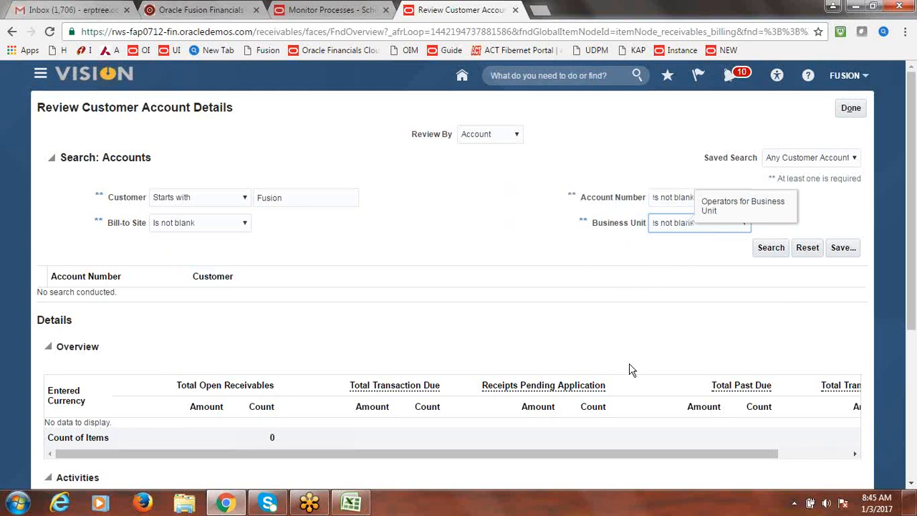
{"action": "left_click", "coordinate": [777, 250]}
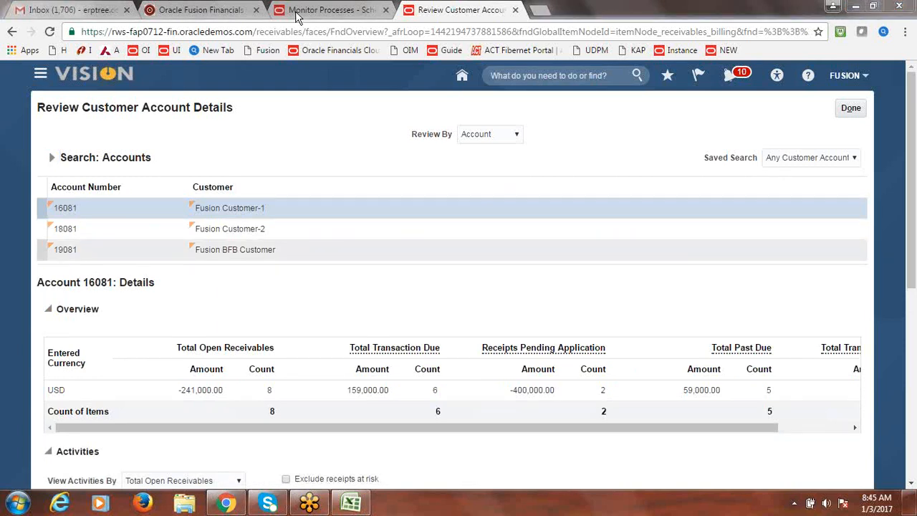
- Select Fusion BFB Customer and examine its open receivables and the available View Activities By options
{"action": "left_click", "coordinate": [43, 248]}
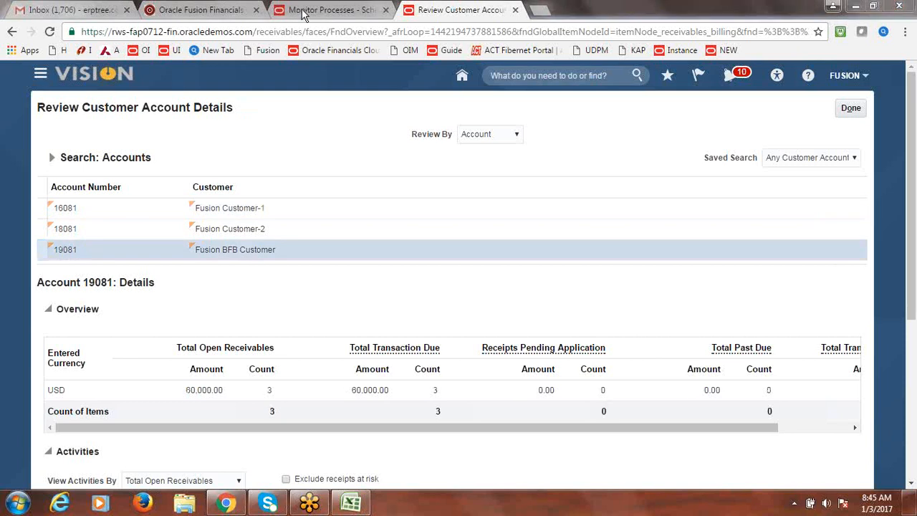
{"action": "left_click_drag", "start_coordinate": [915, 197], "coordinate": [915, 364]}
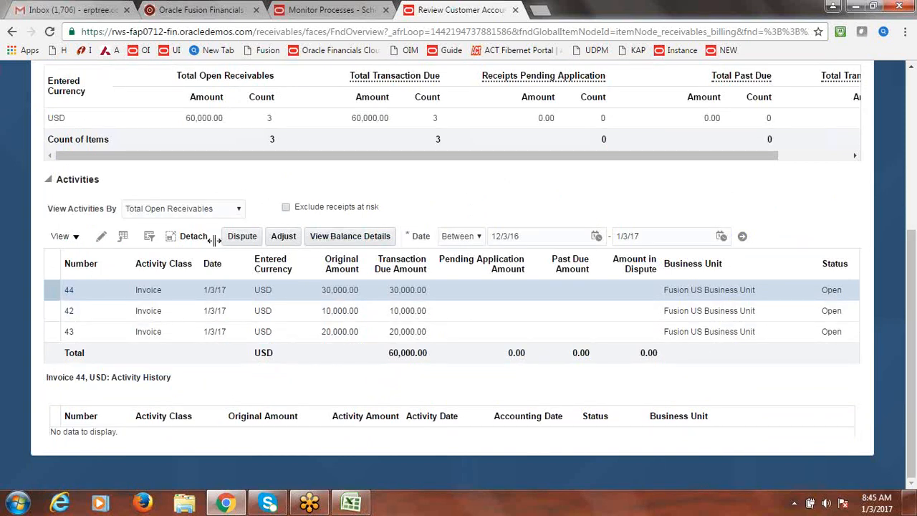
{"action": "left_click", "coordinate": [238, 209]}
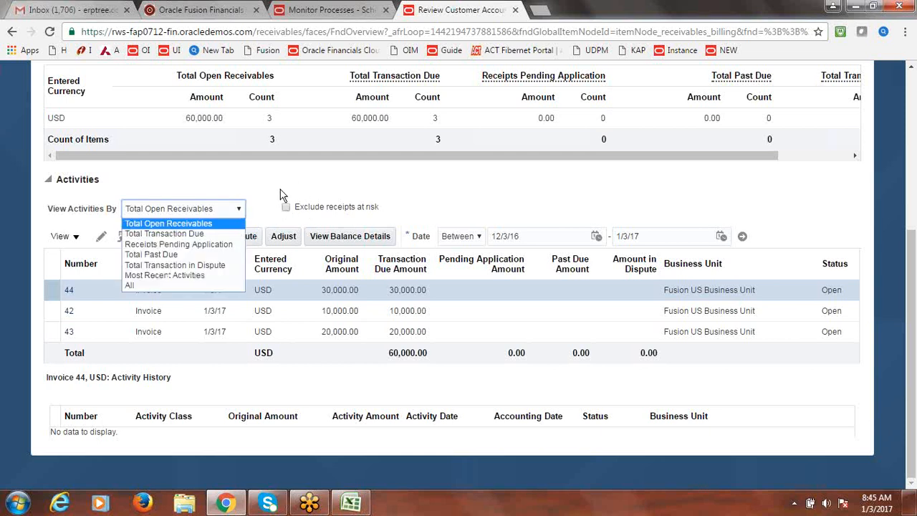
{"action": "key", "text": "Down"}
{"action": "key", "text": "Down"}
{"action": "key", "text": "Down"}
{"action": "key", "text": "Down"}
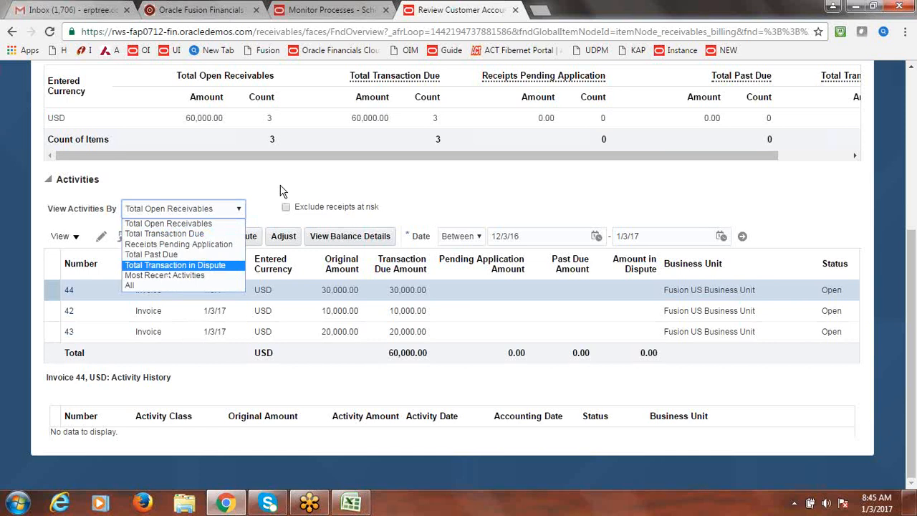
{"action": "key", "text": "Escape"}
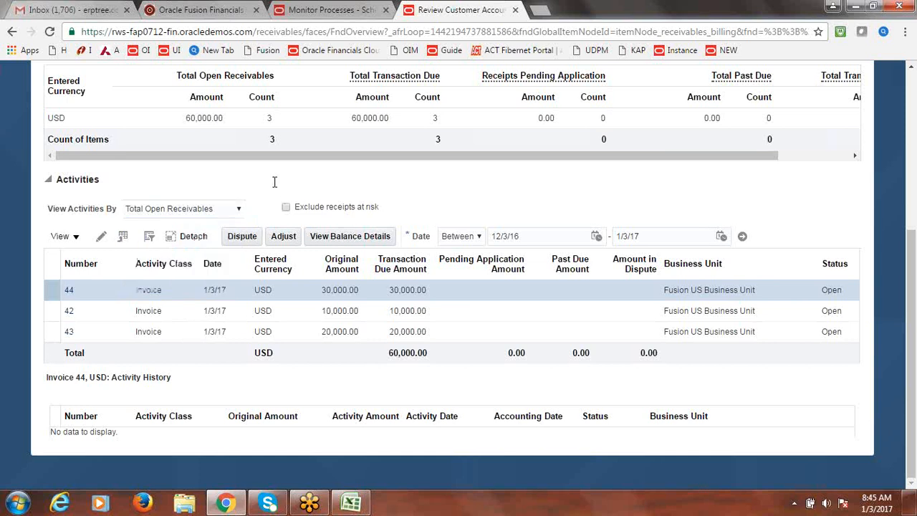
- Check the activities table's view options for Fusion BFB Customer and close the customer account review
{"action": "left_click", "coordinate": [74, 238]}
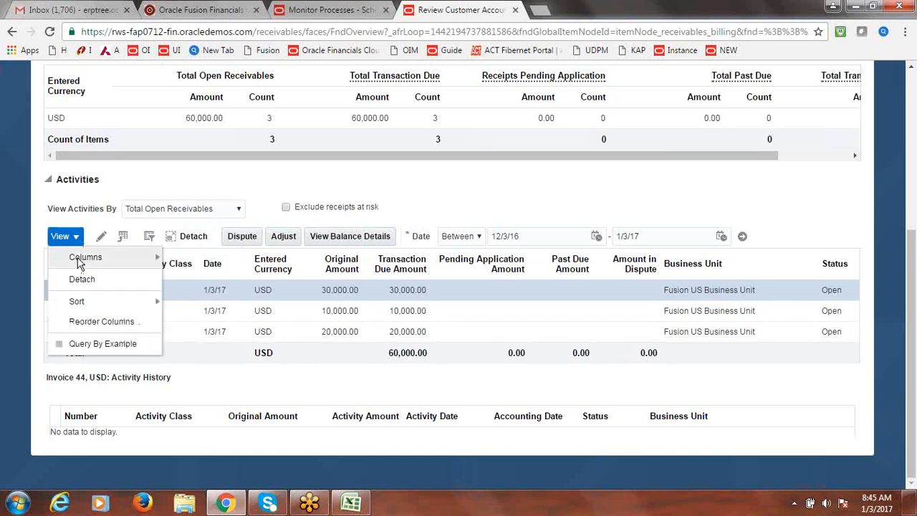
{"action": "left_click", "coordinate": [463, 199]}
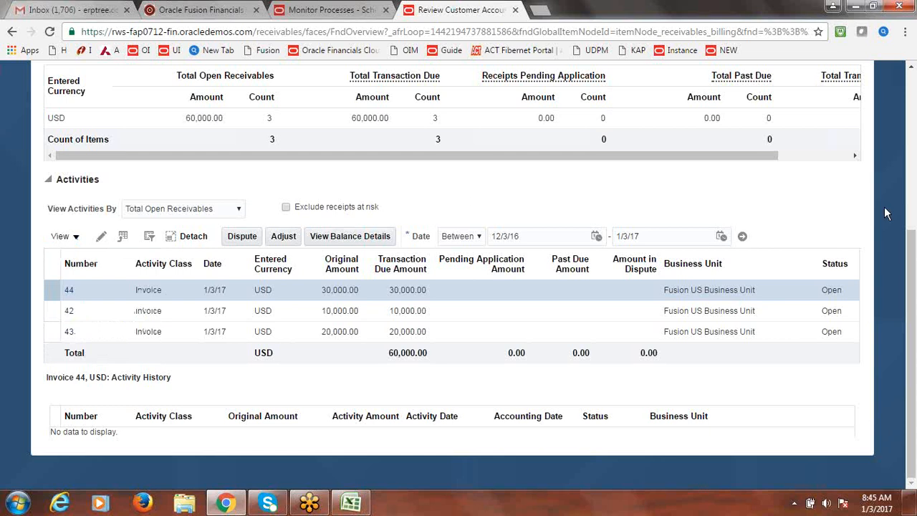
{"action": "left_click_drag", "start_coordinate": [912, 356], "coordinate": [914, 126]}
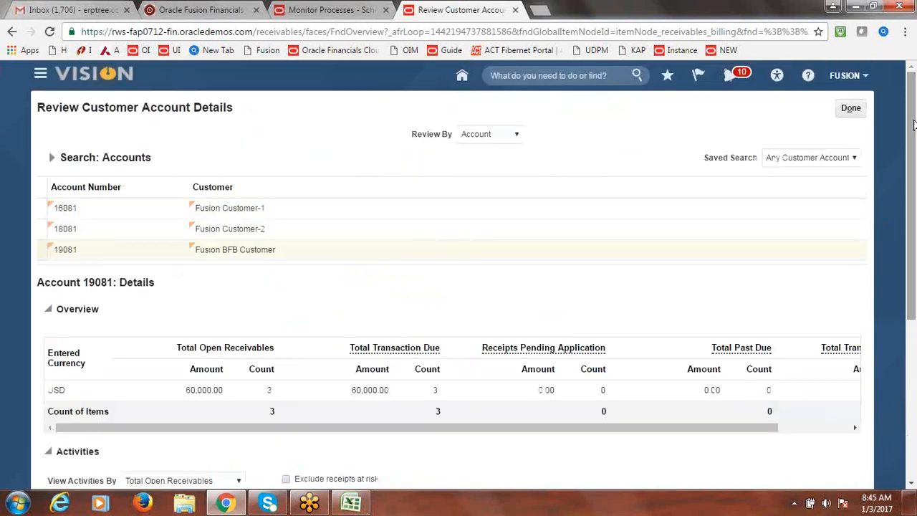
{"action": "left_click", "coordinate": [853, 110]}
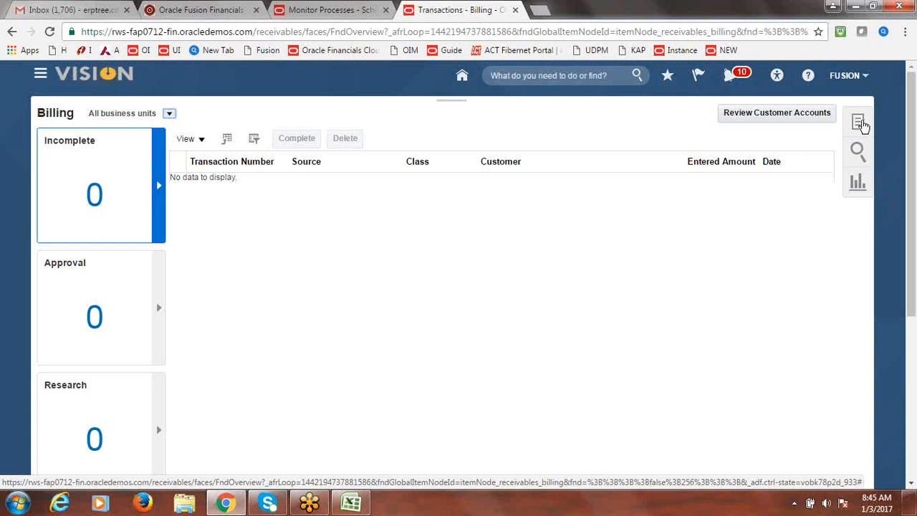
- Reopen Review Customer Account Details and search for Customer Equals Fusion, with Bill-to Site, Account Number and Business Unit set to Is not blank
{"action": "left_click", "coordinate": [862, 124]}
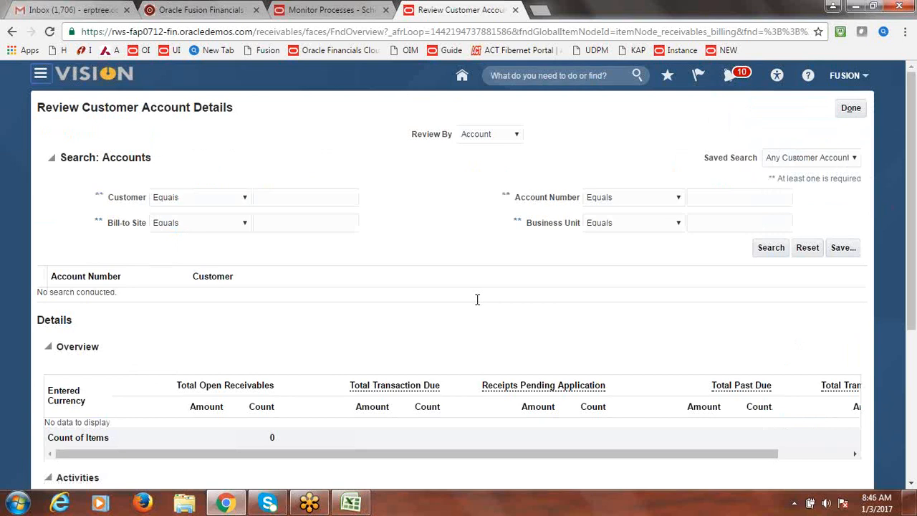
{"action": "left_click", "coordinate": [280, 195]}
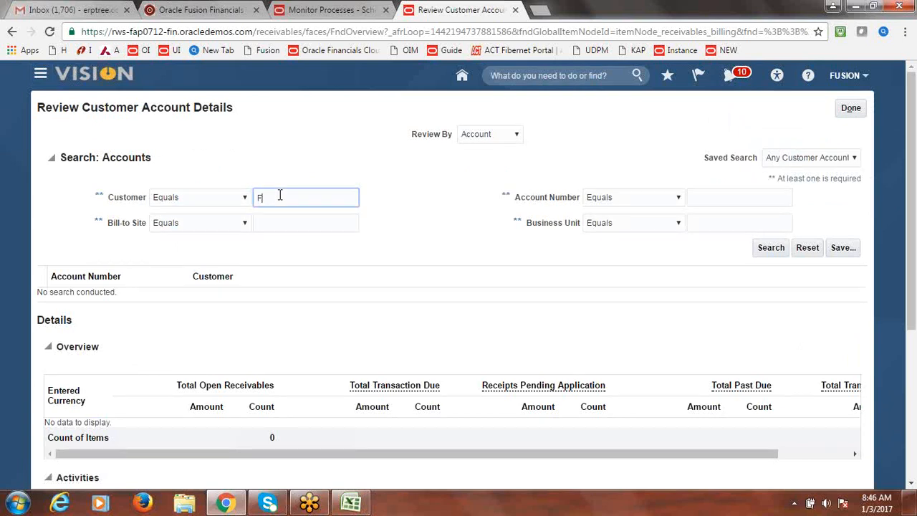
{"action": "left_click", "coordinate": [242, 223]}
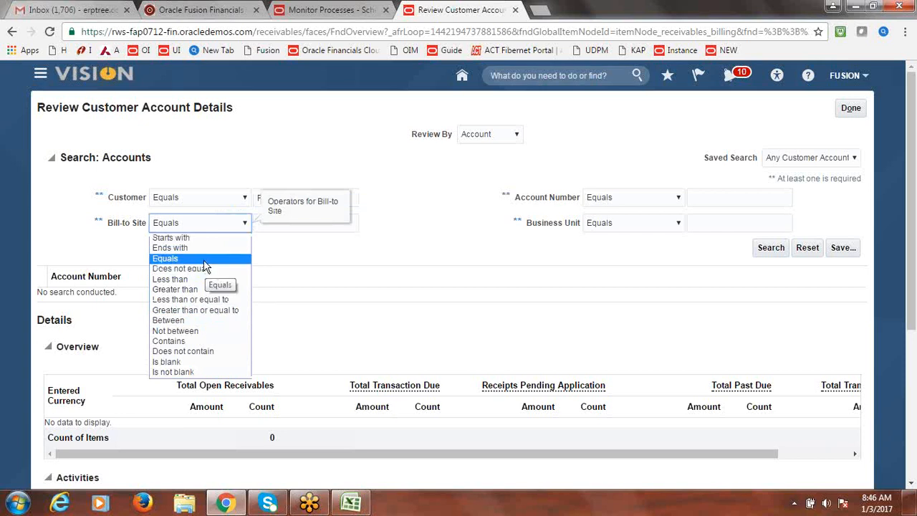
{"action": "left_click", "coordinate": [194, 372]}
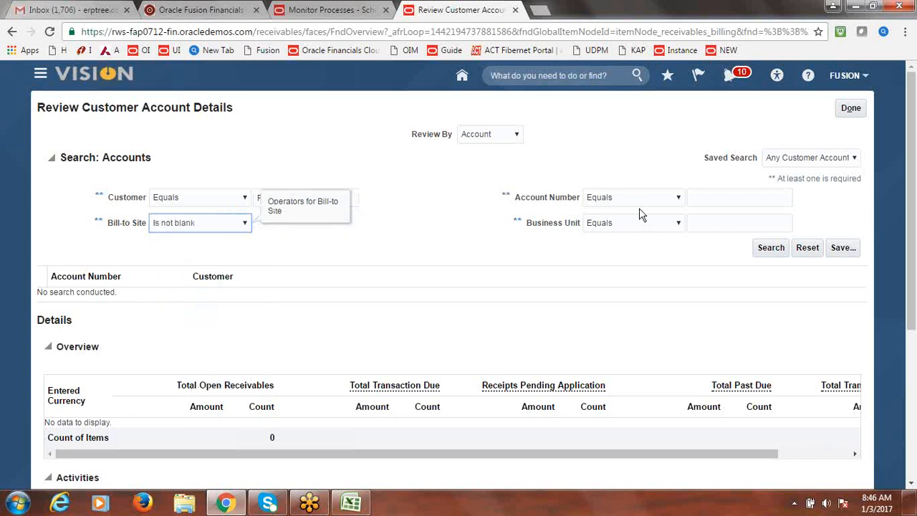
{"action": "left_click", "coordinate": [678, 197]}
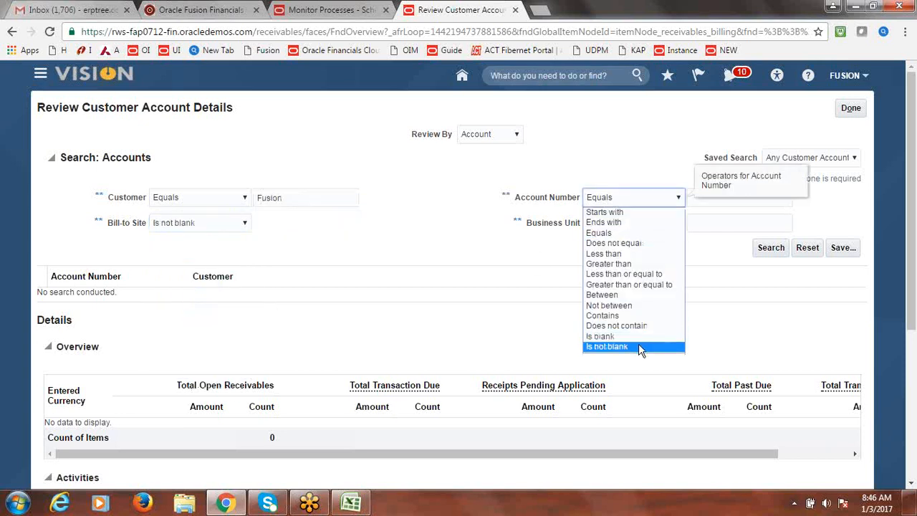
{"action": "left_click", "coordinate": [639, 346]}
{"action": "left_click", "coordinate": [679, 224]}
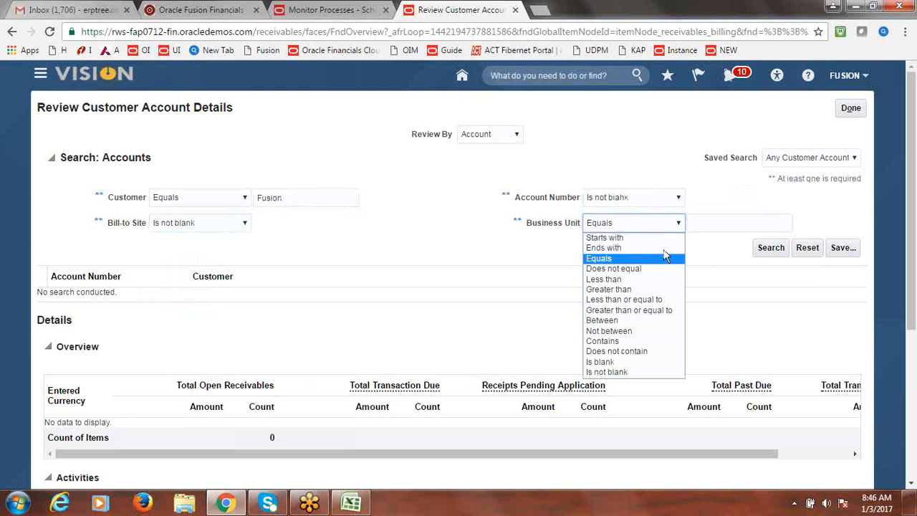
{"action": "left_click", "coordinate": [629, 371]}
{"action": "left_click", "coordinate": [772, 248]}
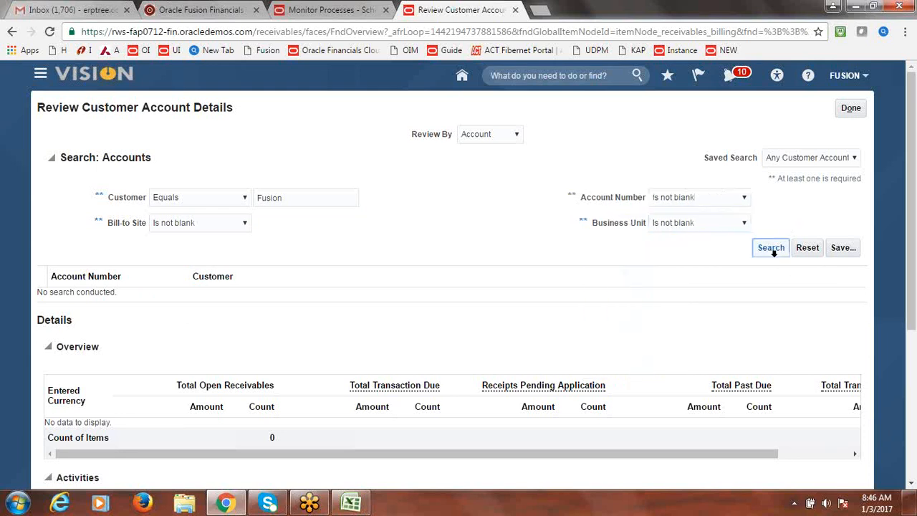
{"action": "left_click", "coordinate": [840, 24]}
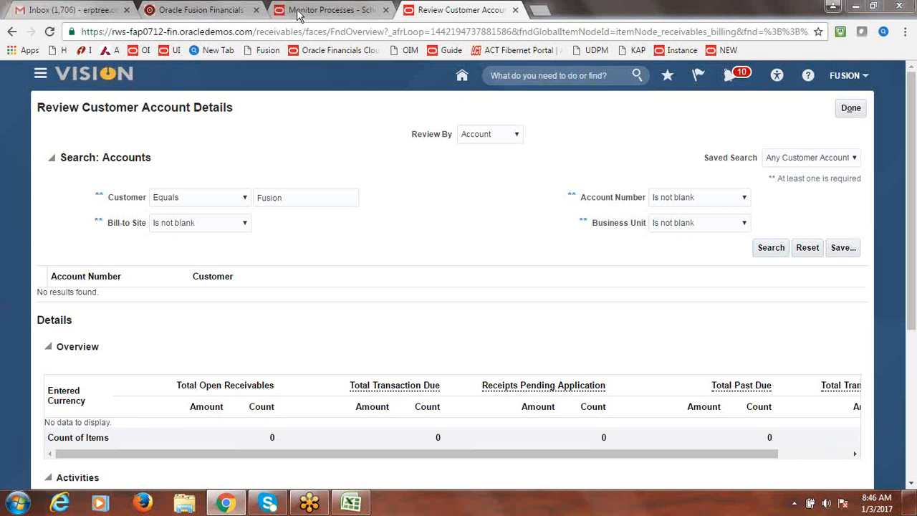
- Rerun the account search for Customer Equals Fusion with the other criteria left as Is not blank
{"action": "left_click", "coordinate": [301, 197]}
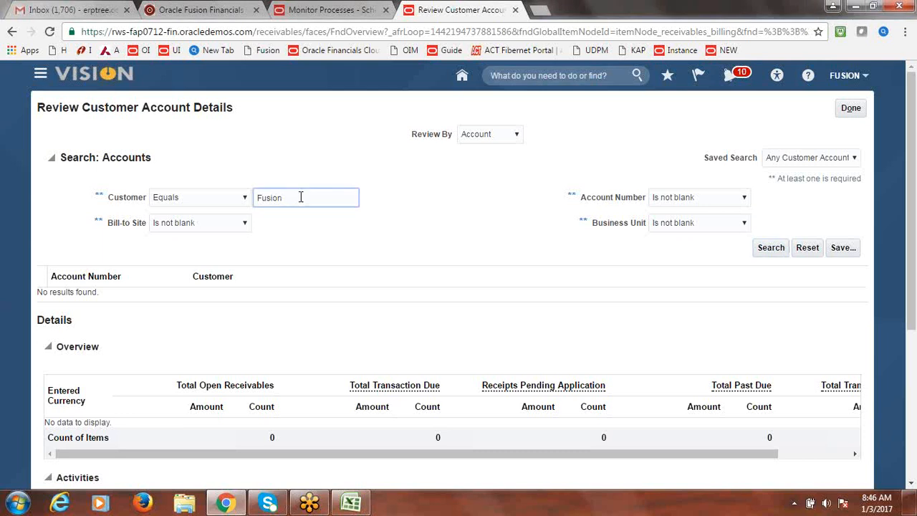
{"action": "left_click", "coordinate": [777, 251]}
{"action": "left_click", "coordinate": [779, 252]}
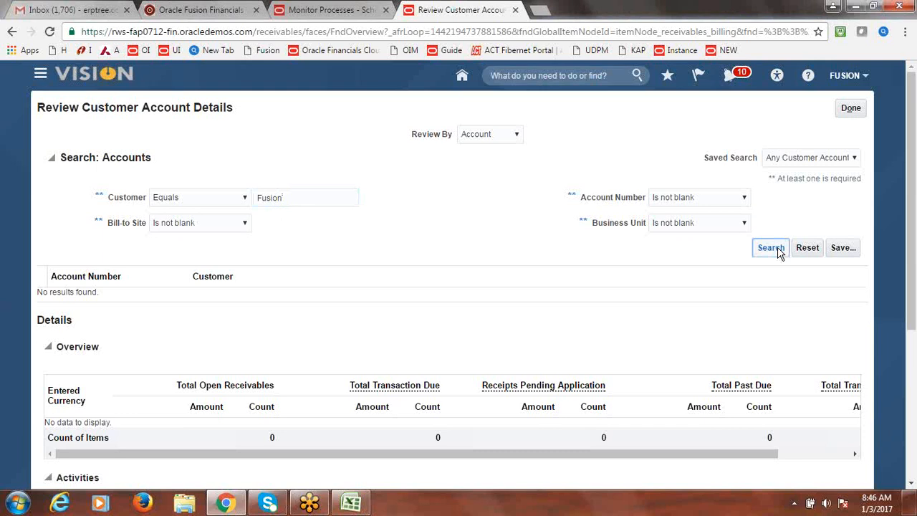
{"action": "left_click", "coordinate": [779, 251]}
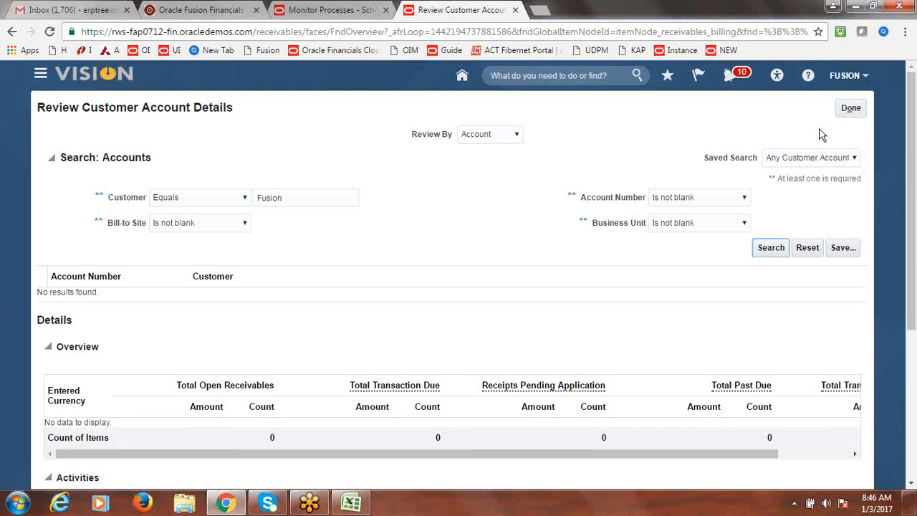
- Close the customer account review and reload the Receivables Billing work area
{"action": "left_click_drag", "start_coordinate": [913, 205], "coordinate": [914, 173]}
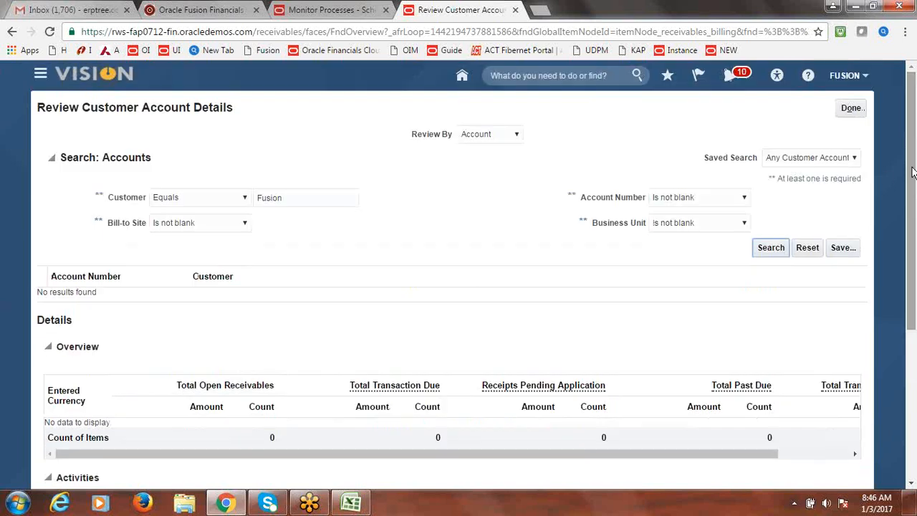
{"action": "left_click", "coordinate": [851, 109]}
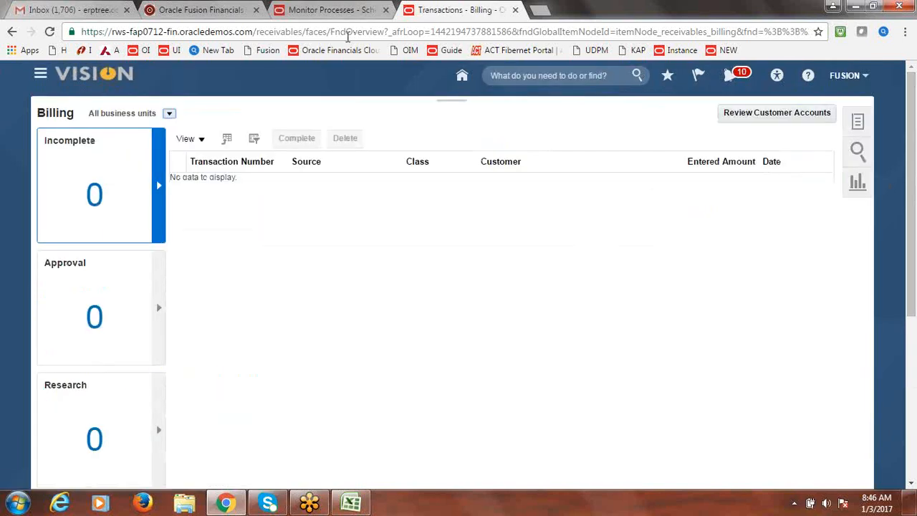
{"action": "left_click", "coordinate": [41, 74]}
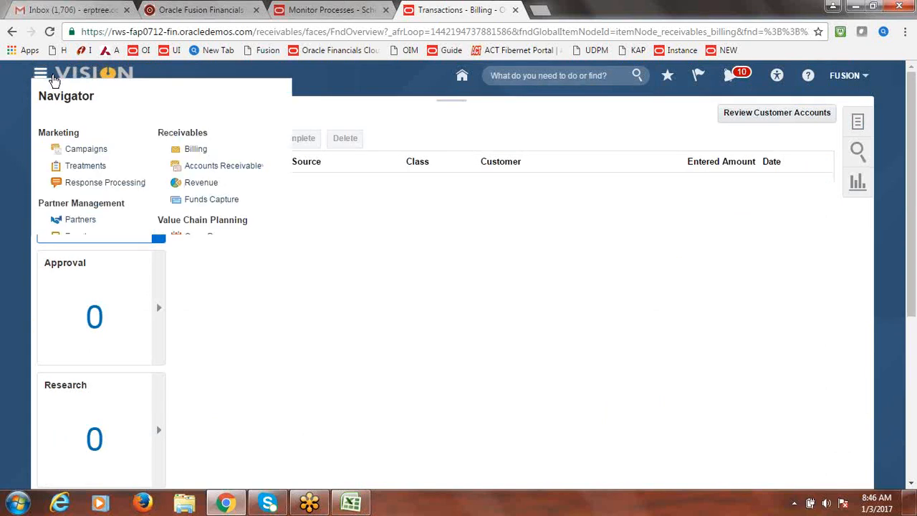
{"action": "left_click", "coordinate": [194, 150]}
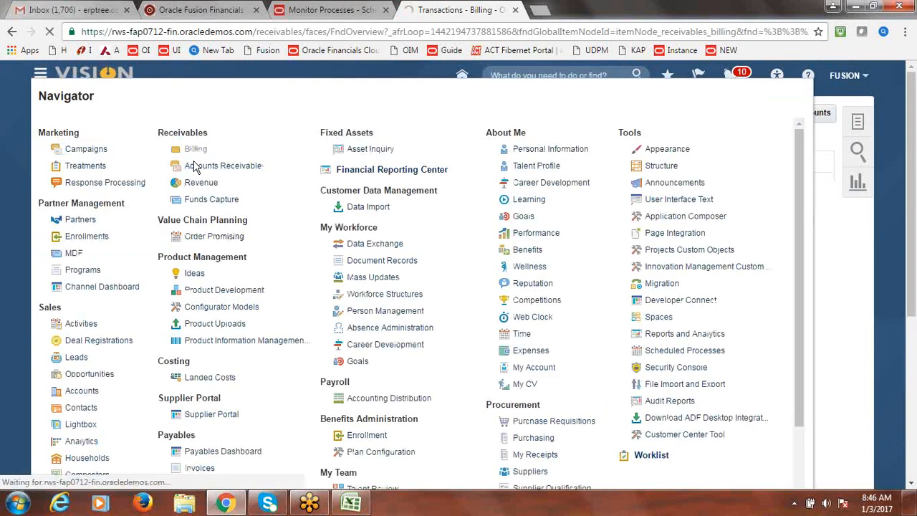
- Open Review Customer Account Details and set the Customer criterion to Starts with Fusion
{"action": "left_click", "coordinate": [858, 122]}
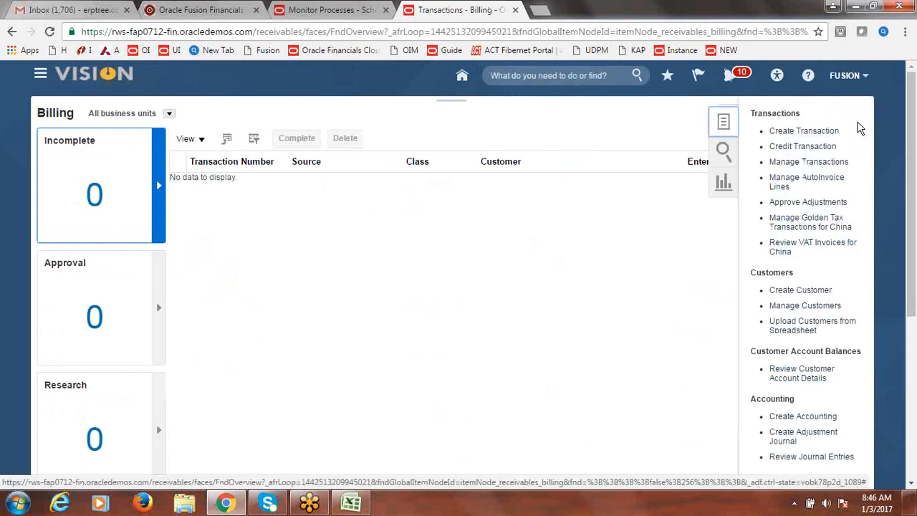
{"action": "left_click", "coordinate": [799, 371]}
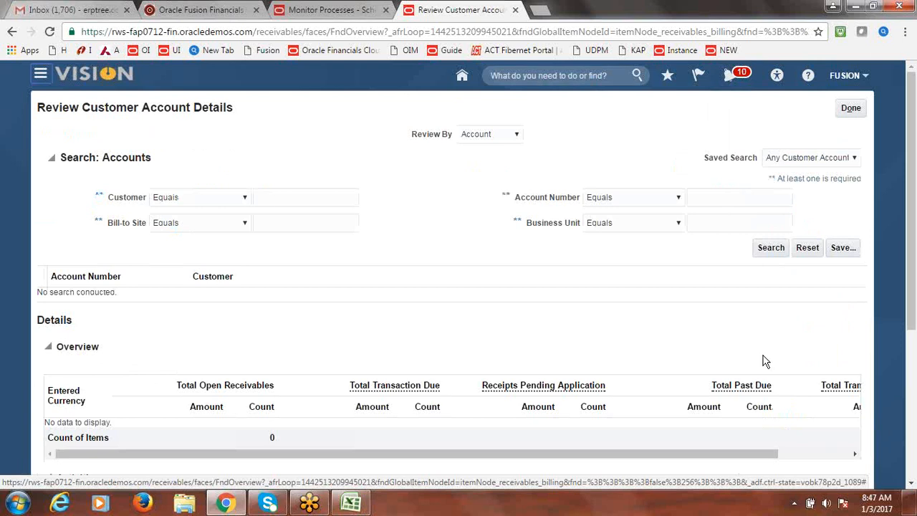
{"action": "left_click", "coordinate": [244, 197]}
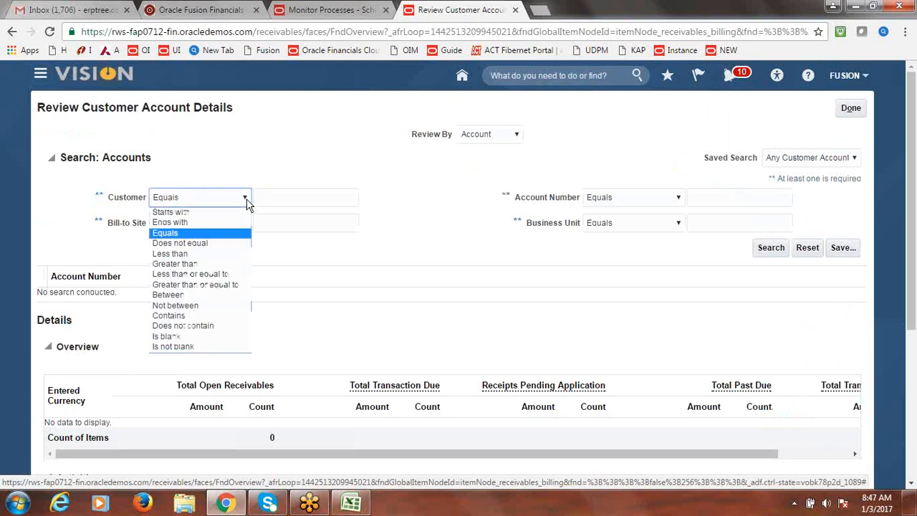
{"action": "left_click", "coordinate": [207, 212]}
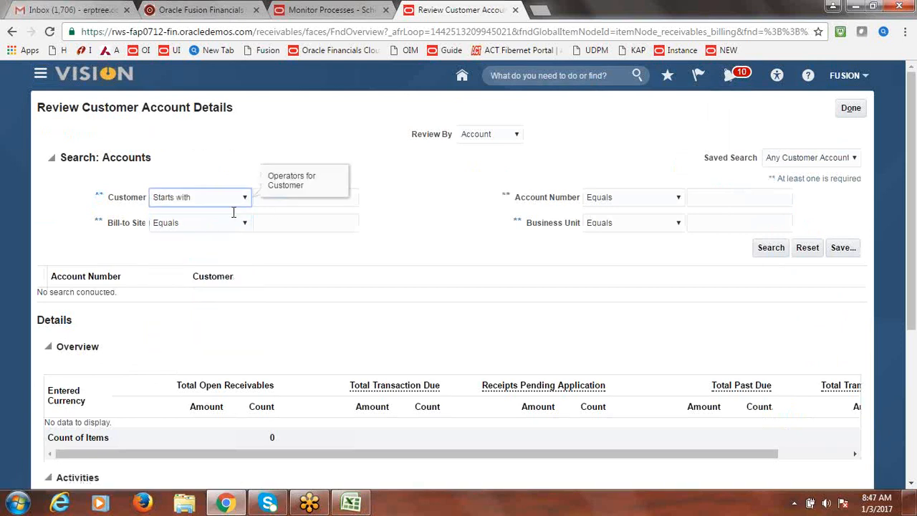
{"action": "left_click", "coordinate": [295, 200]}
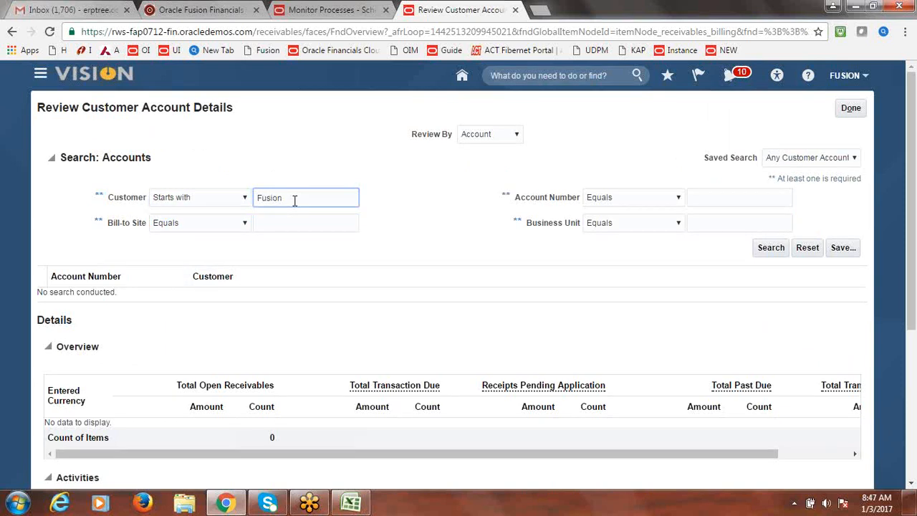
- Set Bill-to Site, Account Number and Business Unit to Is not blank and run the account search
{"action": "left_click", "coordinate": [241, 223]}
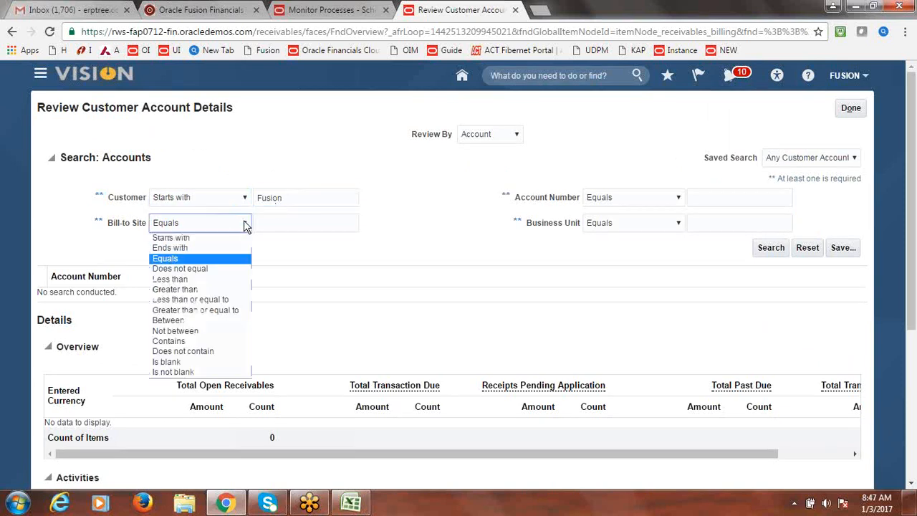
{"action": "left_click", "coordinate": [197, 371]}
{"action": "left_click", "coordinate": [679, 198]}
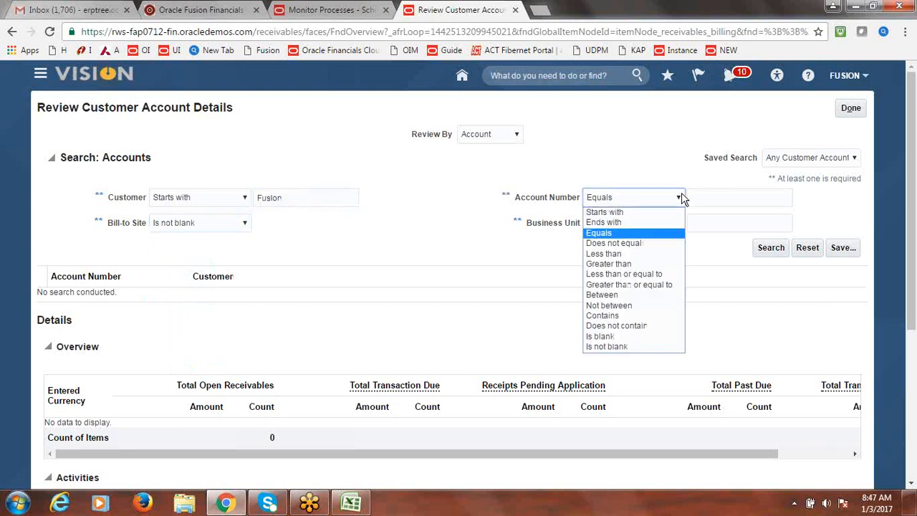
{"action": "left_click", "coordinate": [617, 347]}
{"action": "left_click", "coordinate": [678, 223]}
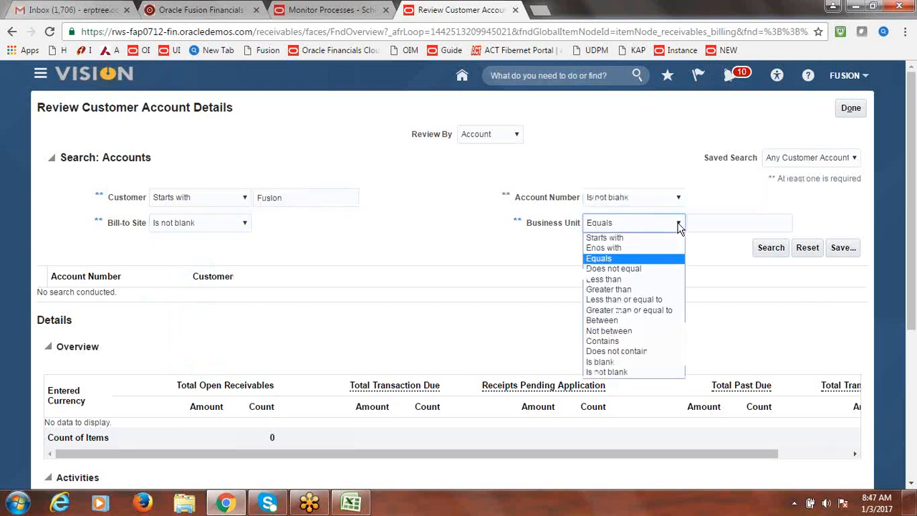
{"action": "left_click", "coordinate": [618, 372]}
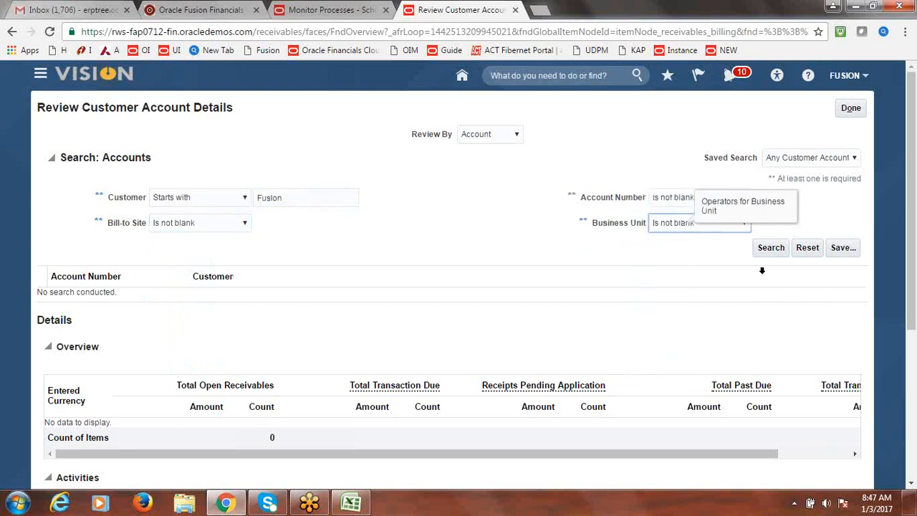
{"action": "left_click", "coordinate": [764, 250]}
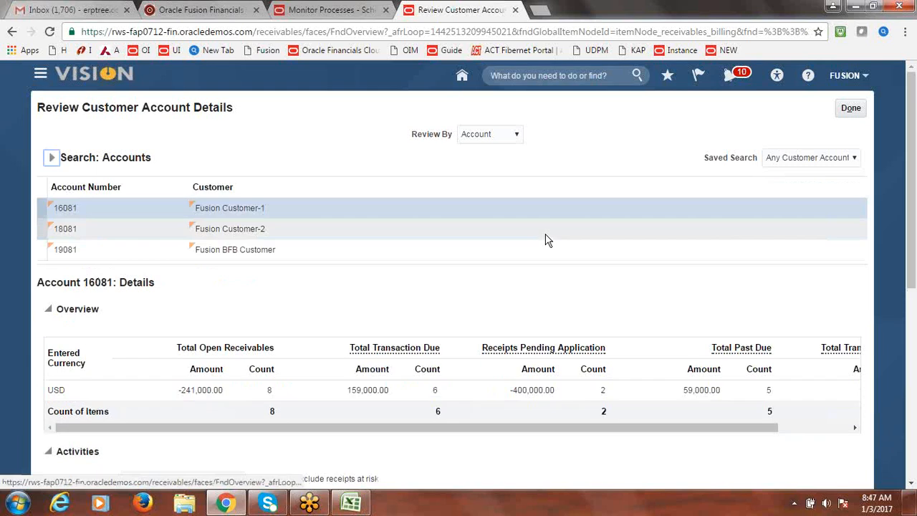
- Select the Fusion BFB Customer account and review each invoice listed in its activities
{"action": "left_click", "coordinate": [85, 252]}
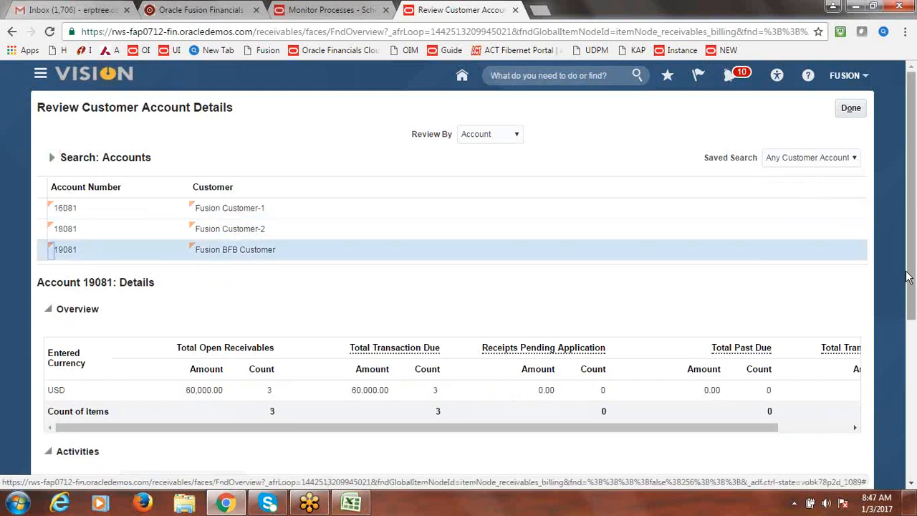
{"action": "left_click_drag", "start_coordinate": [906, 278], "coordinate": [915, 364]}
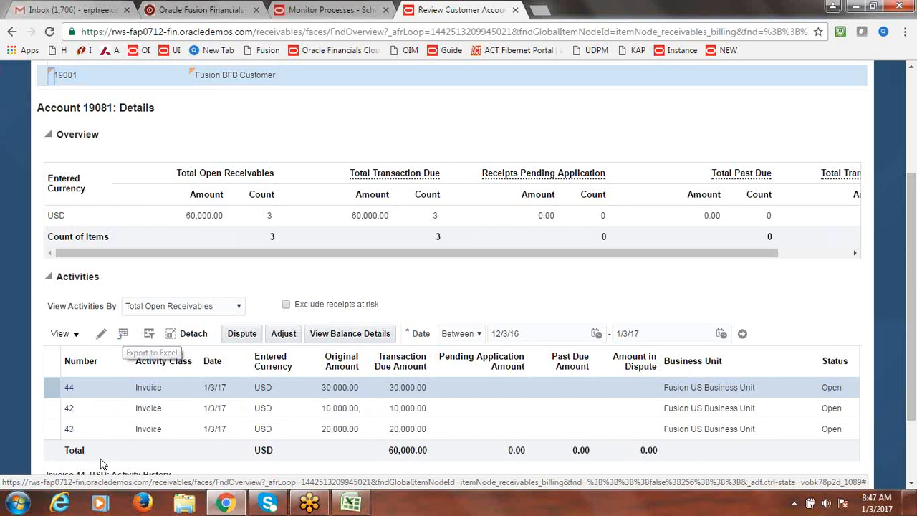
{"action": "left_click", "coordinate": [50, 389]}
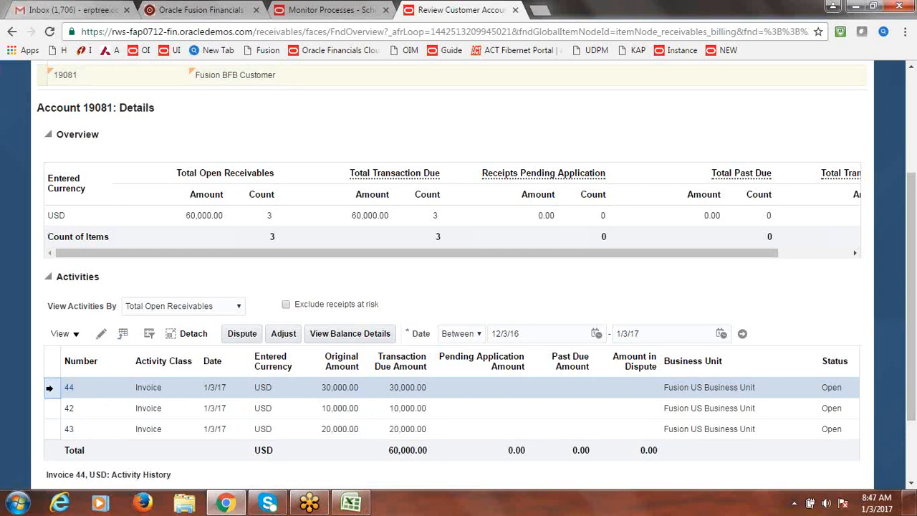
{"action": "left_click", "coordinate": [215, 408]}
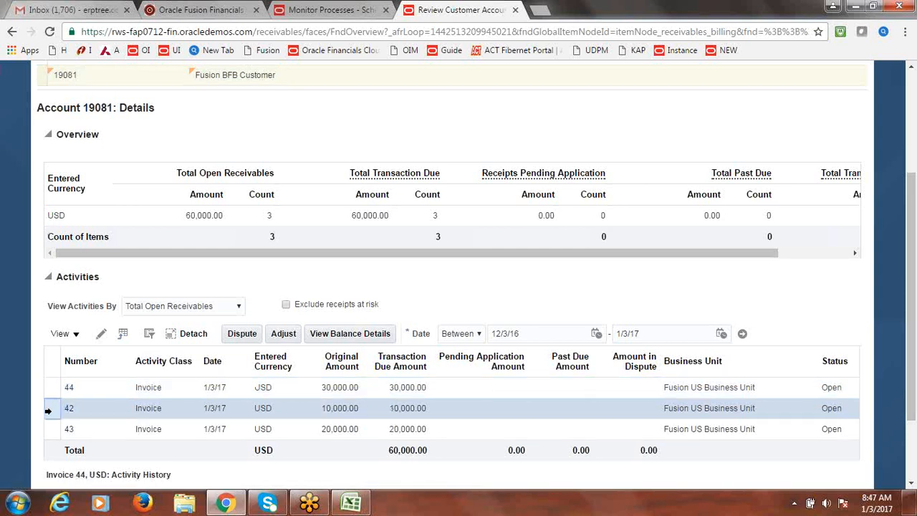
{"action": "left_click", "coordinate": [51, 387]}
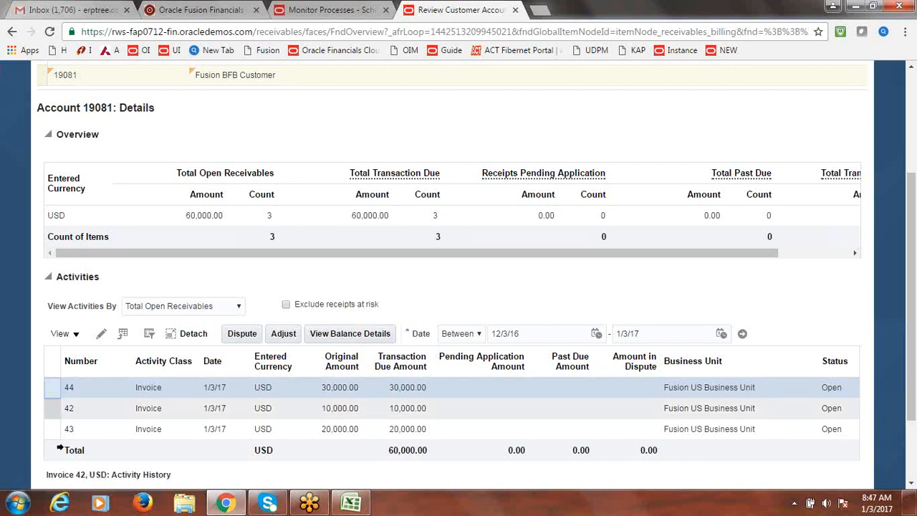
{"action": "left_click", "coordinate": [55, 430]}
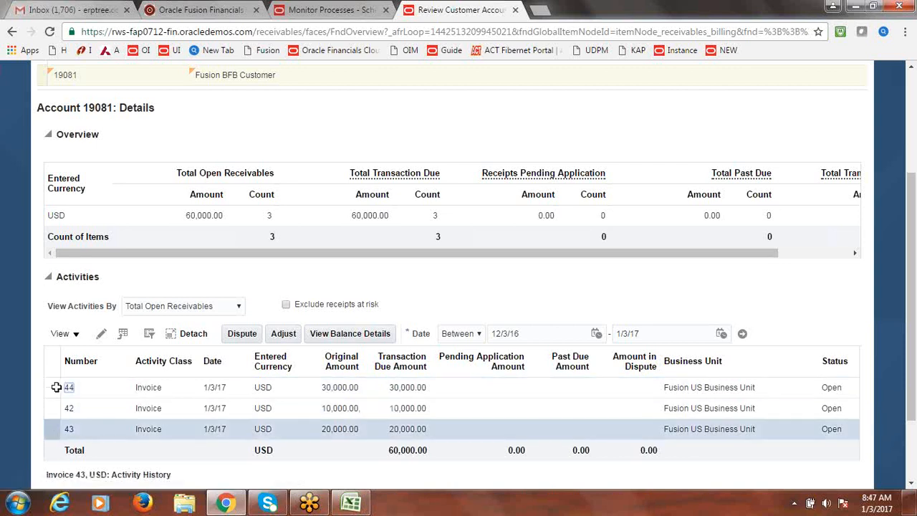
{"action": "left_click_drag", "start_coordinate": [56, 387], "coordinate": [56, 376]}
{"action": "left_click", "coordinate": [53, 387]}
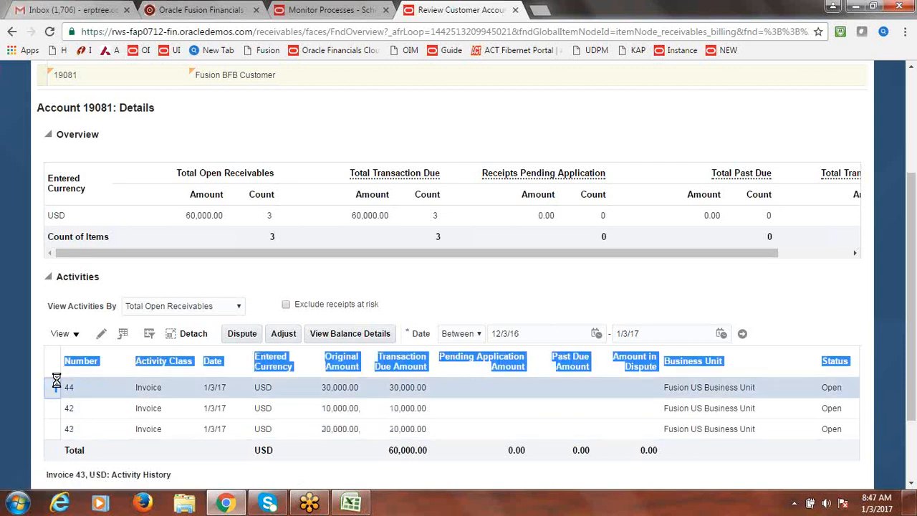
{"action": "left_click", "coordinate": [56, 383]}
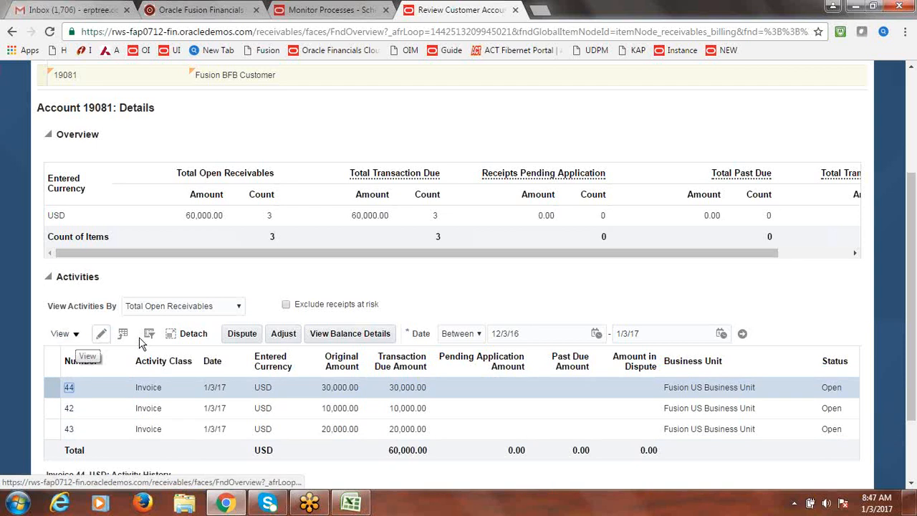
- Export the account's activities to Excel and try to open export.xls, declining the file format warning
{"action": "left_click", "coordinate": [124, 336]}
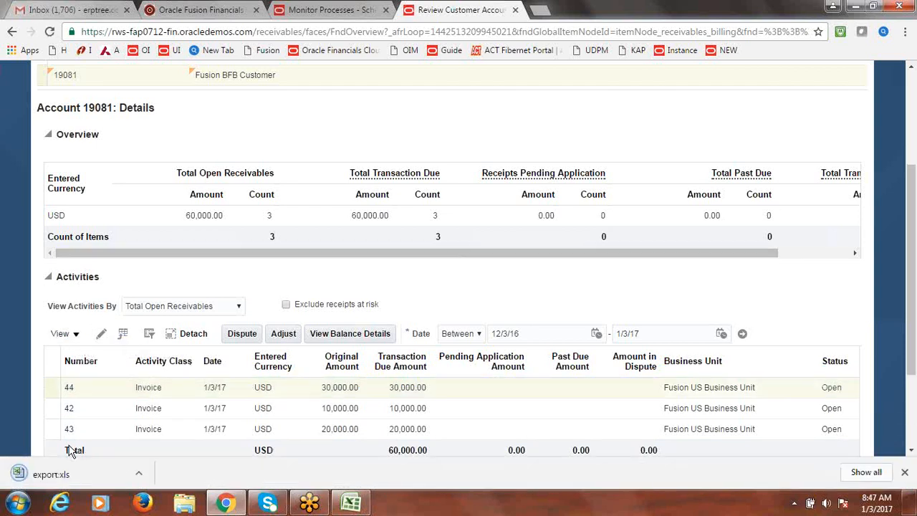
{"action": "left_click", "coordinate": [74, 475]}
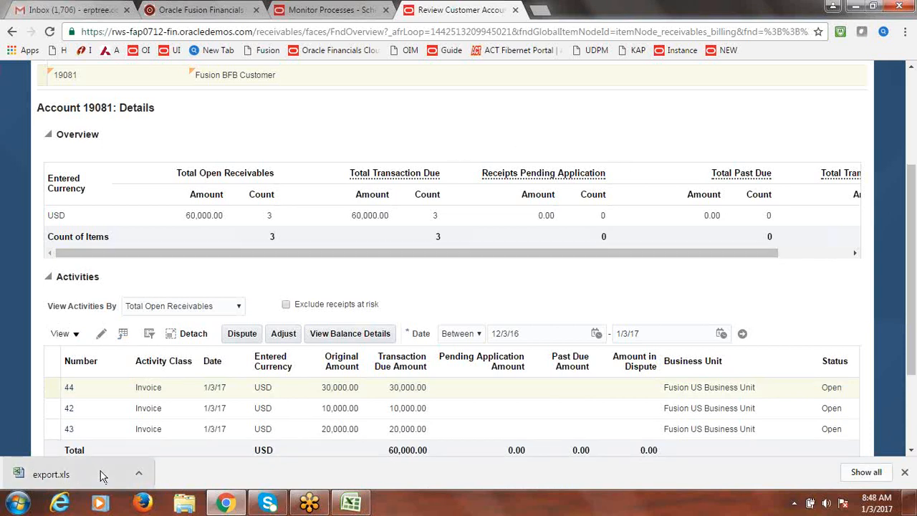
{"action": "left_click", "coordinate": [71, 475]}
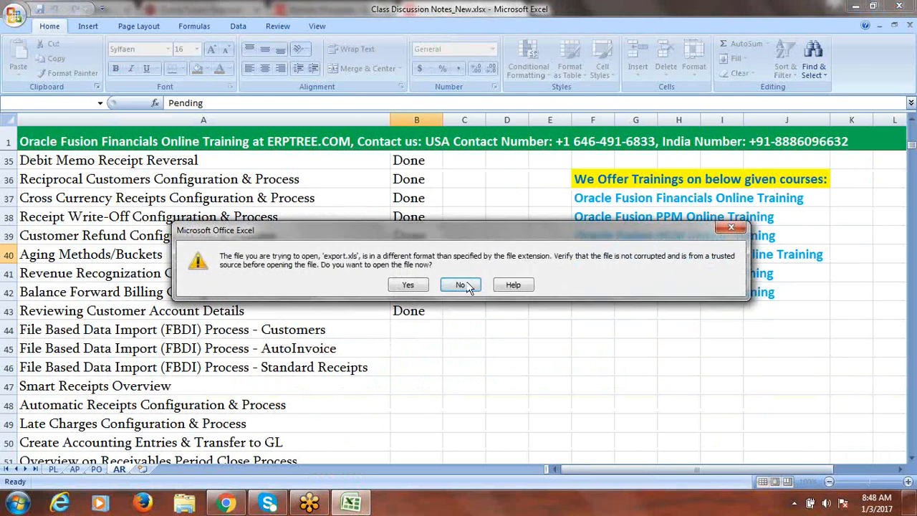
{"action": "left_click", "coordinate": [467, 283]}
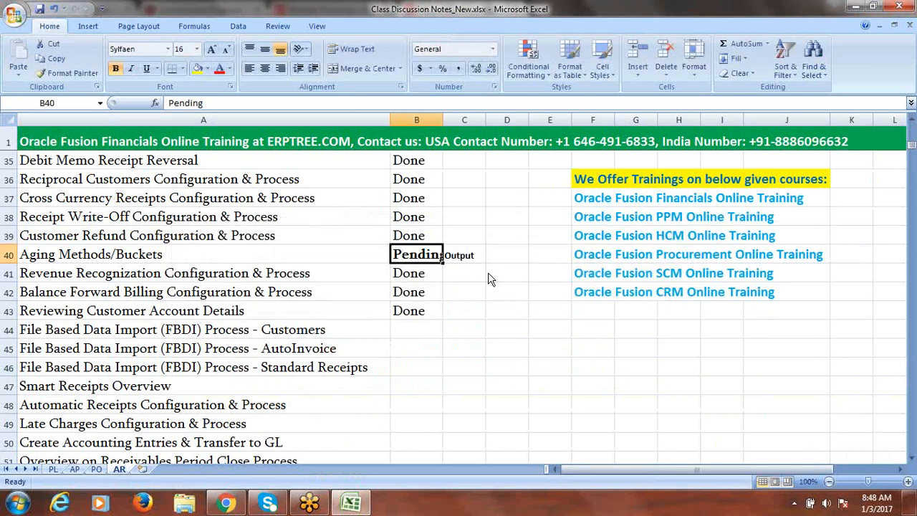
- Check the Aging Methods/Buckets topic and its status in the class notes, and return to the browser
{"action": "left_click", "coordinate": [201, 261]}
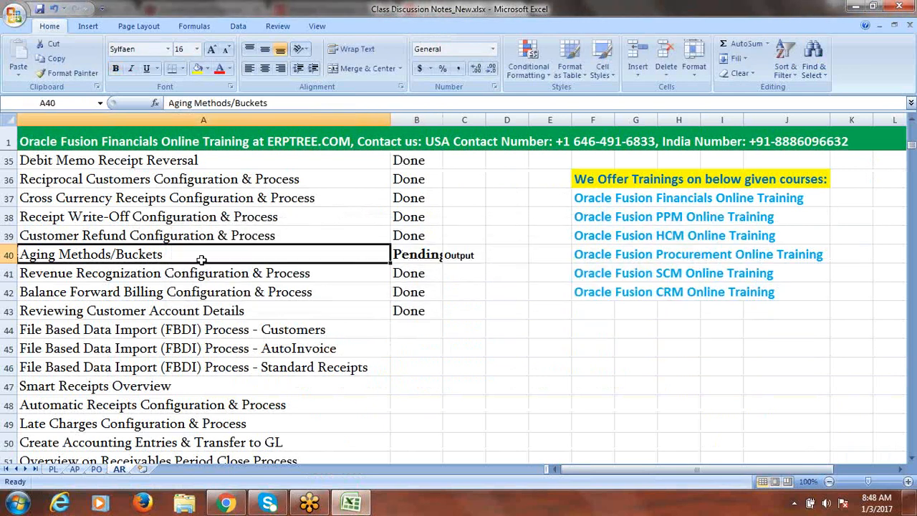
{"action": "left_click", "coordinate": [410, 252]}
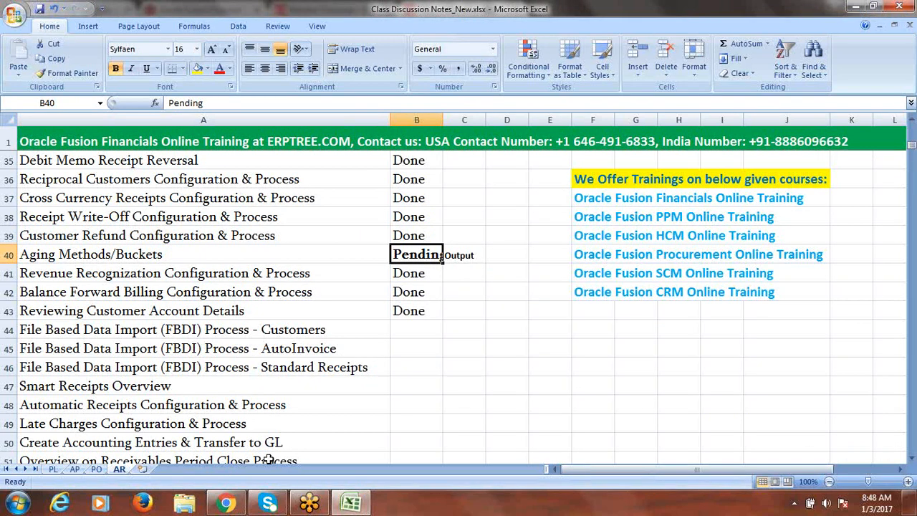
{"action": "left_click", "coordinate": [229, 504]}
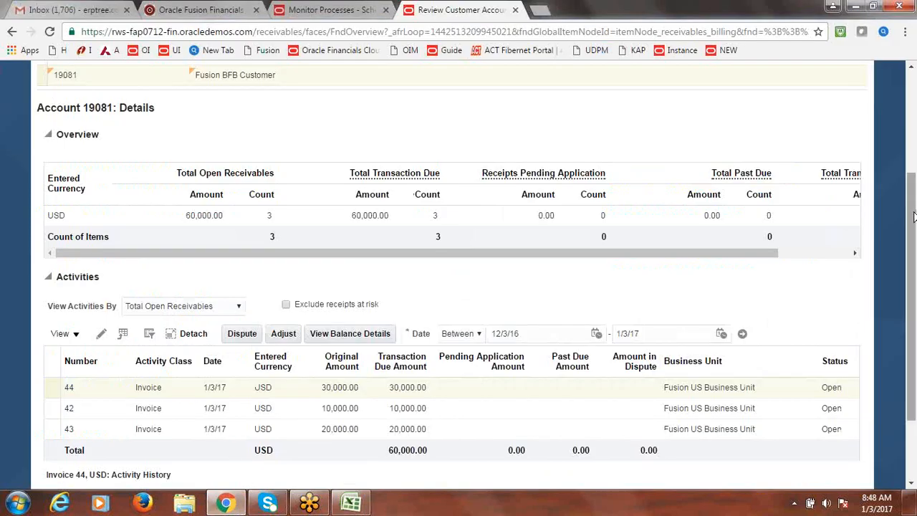
- Close the customer account review and open Scheduled Processes
{"action": "left_click_drag", "start_coordinate": [914, 176], "coordinate": [914, 84]}
{"action": "left_click", "coordinate": [863, 112]}
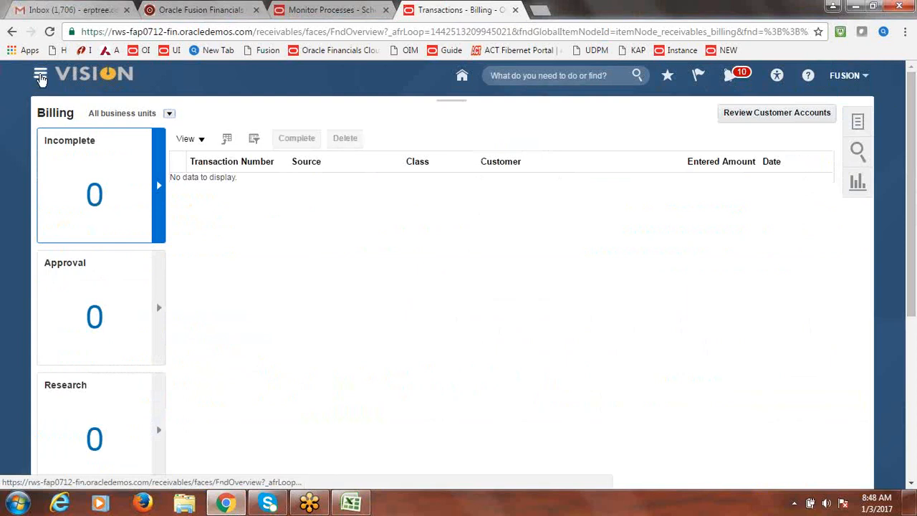
{"action": "left_click", "coordinate": [41, 74]}
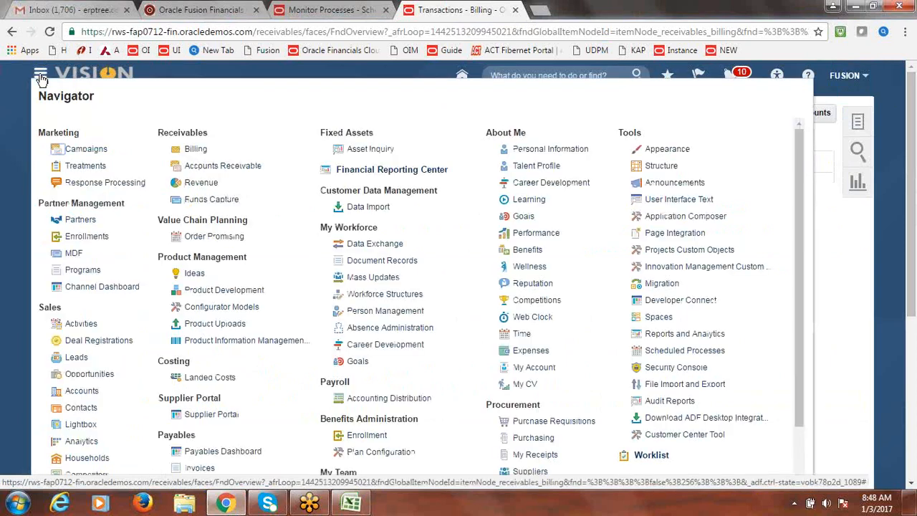
{"action": "left_click", "coordinate": [674, 351]}
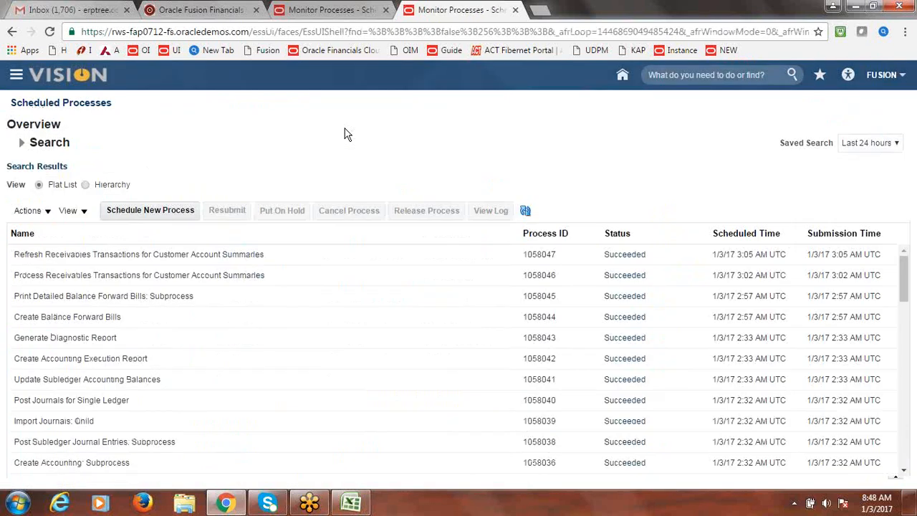
- Start scheduling a new job, search the process names for Aging, and open the details of Collections Aging 4 Bucket Report
{"action": "left_click", "coordinate": [148, 210]}
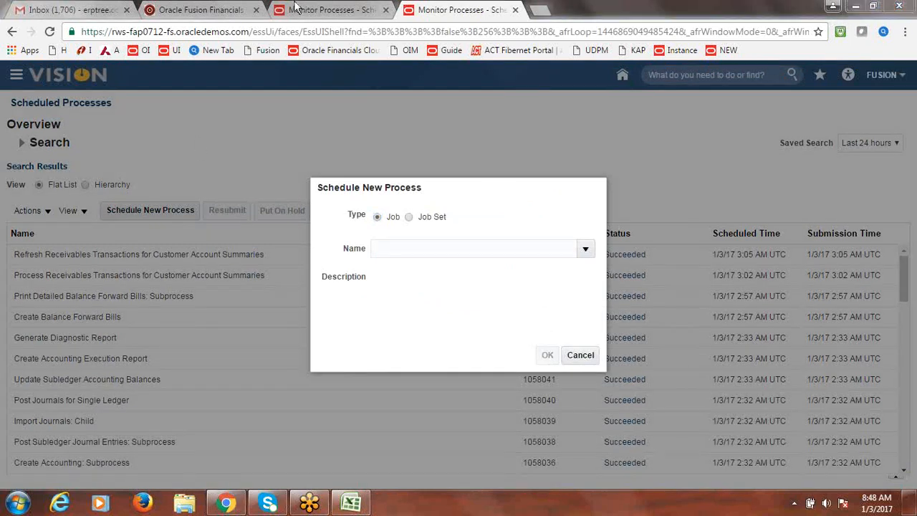
{"action": "left_click", "coordinate": [453, 247]}
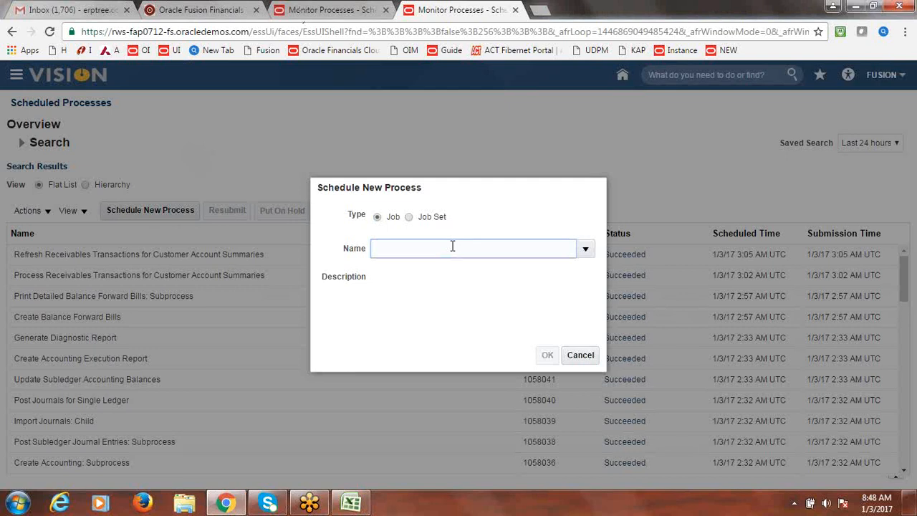
{"action": "key", "text": "Tab"}
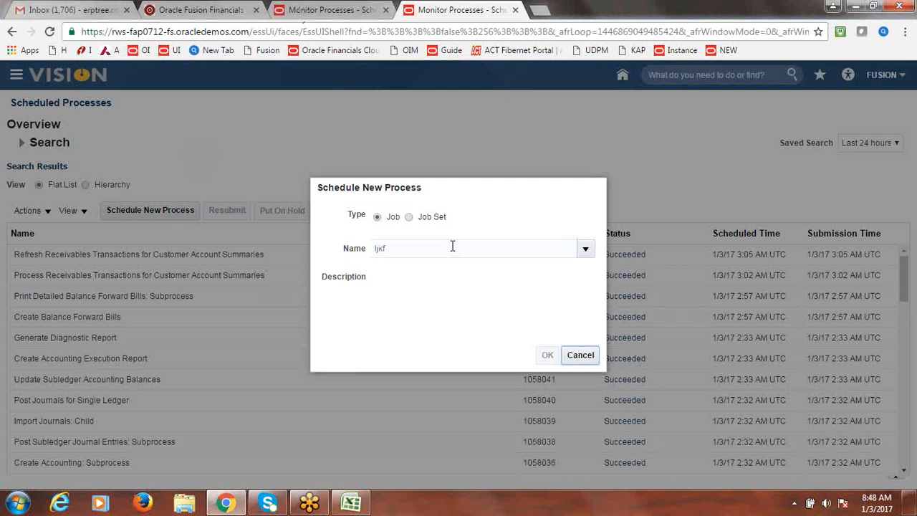
{"action": "key", "text": "Tab"}
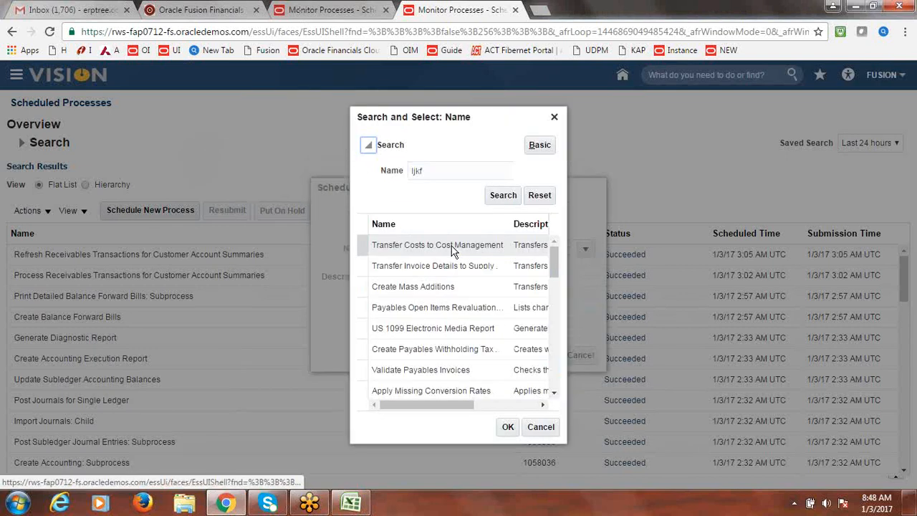
{"action": "double_click", "coordinate": [455, 170]}
{"action": "type", "text": "Aging"}
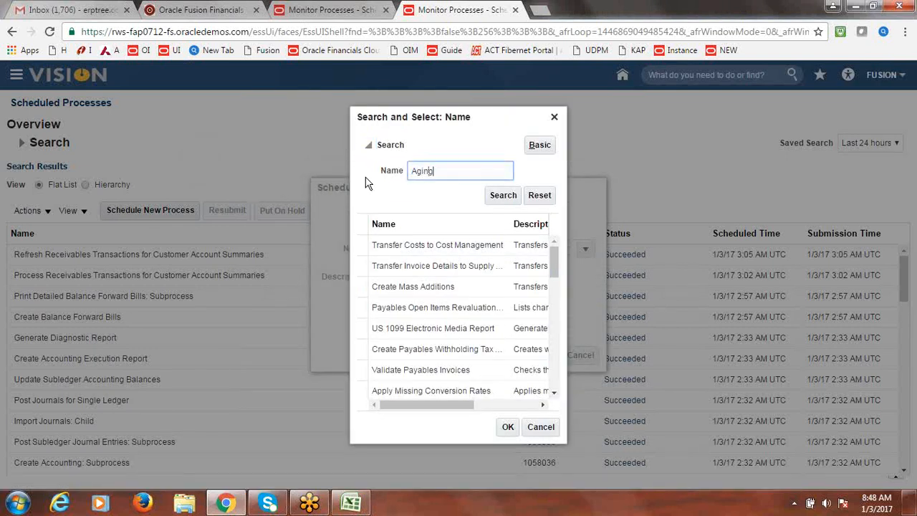
{"action": "left_click", "coordinate": [504, 195]}
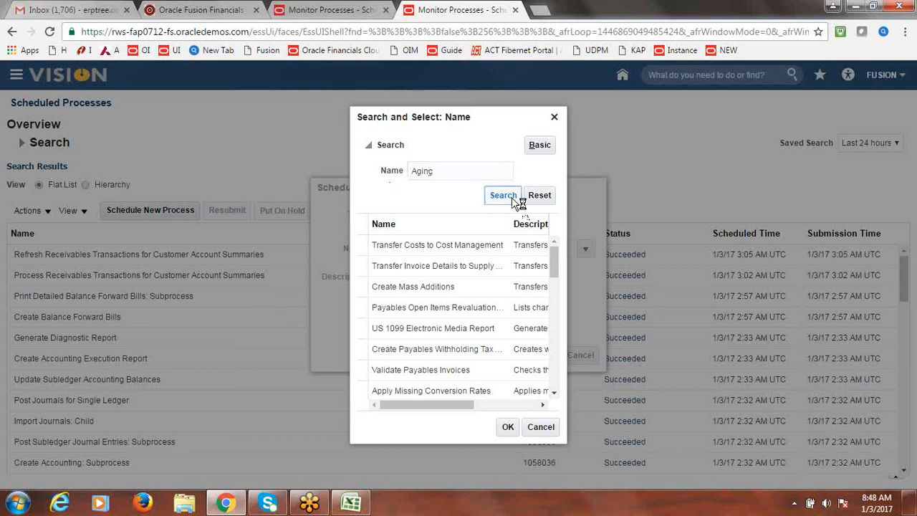
{"action": "left_click", "coordinate": [420, 266]}
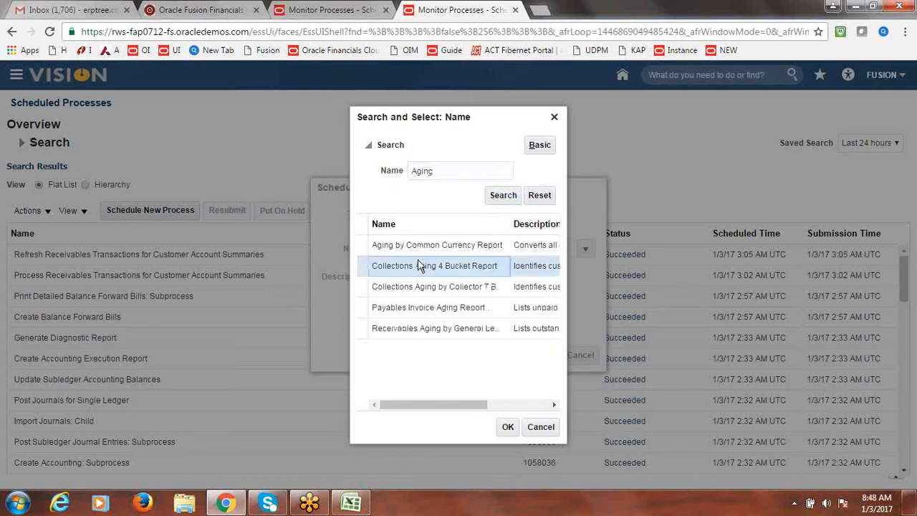
{"action": "left_click", "coordinate": [508, 426]}
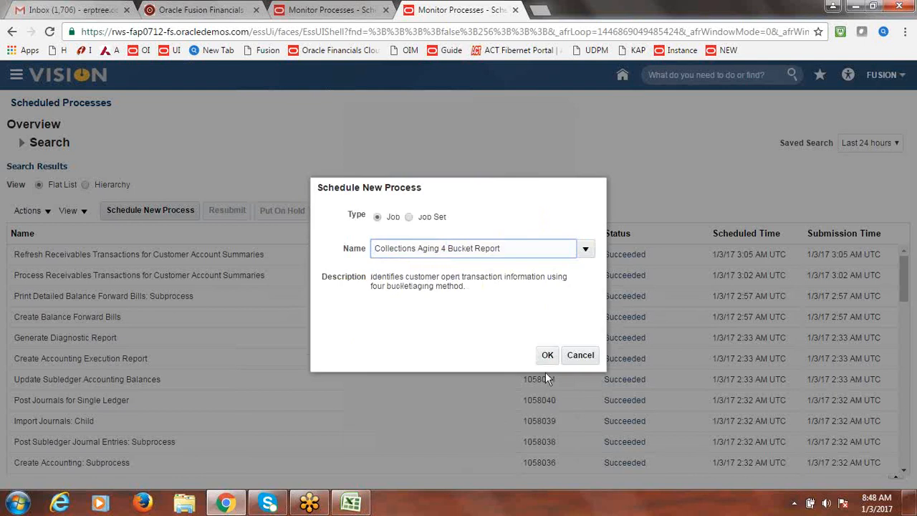
{"action": "left_click", "coordinate": [545, 356]}
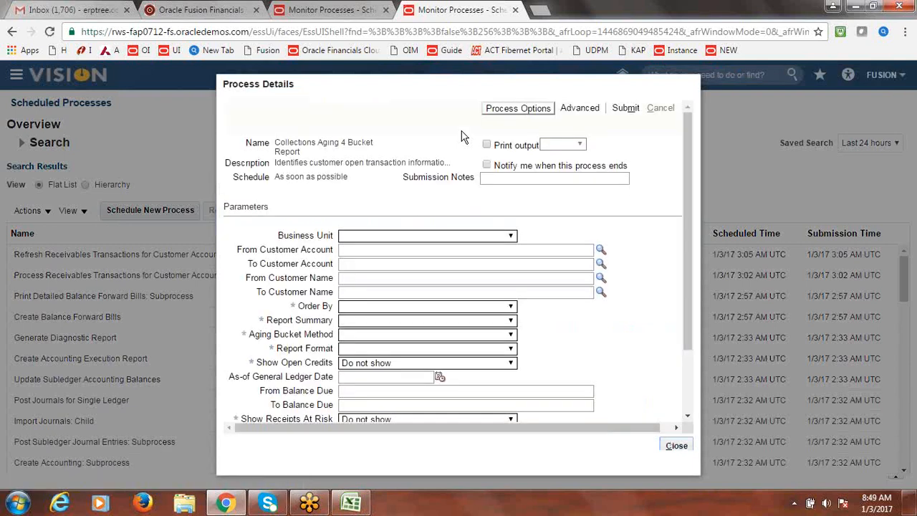
- Check the report's Business Unit choices and other parameters, close the process details without submitting, and refresh the process list
{"action": "left_click", "coordinate": [511, 235]}
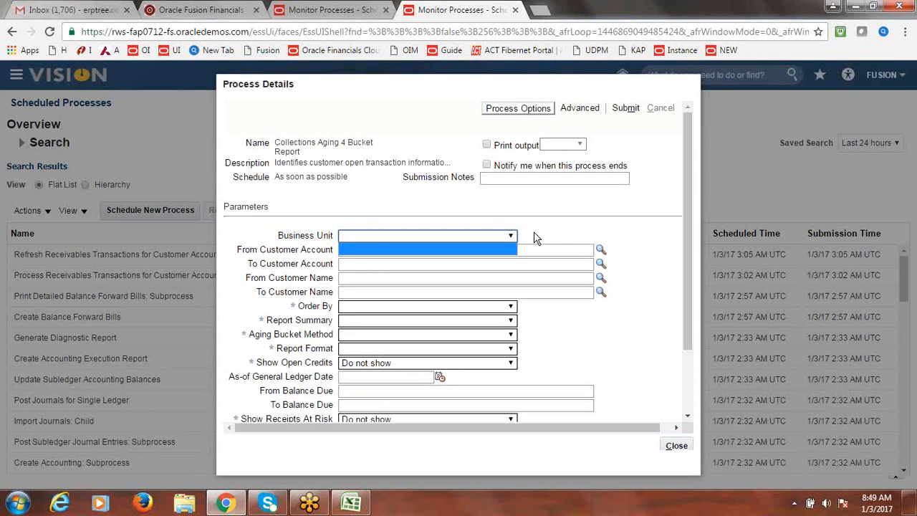
{"action": "left_click", "coordinate": [586, 231]}
{"action": "scroll", "coordinate": [688, 231], "scroll_direction": "down", "scroll_amount": 1}
{"action": "scroll", "coordinate": [690, 230], "scroll_direction": "down", "scroll_amount": 2}
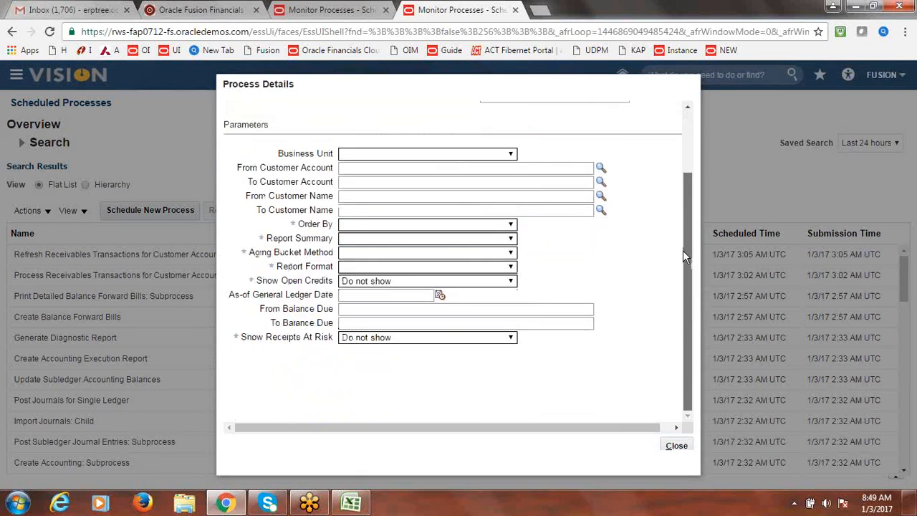
{"action": "left_click_drag", "start_coordinate": [682, 250], "coordinate": [687, 208]}
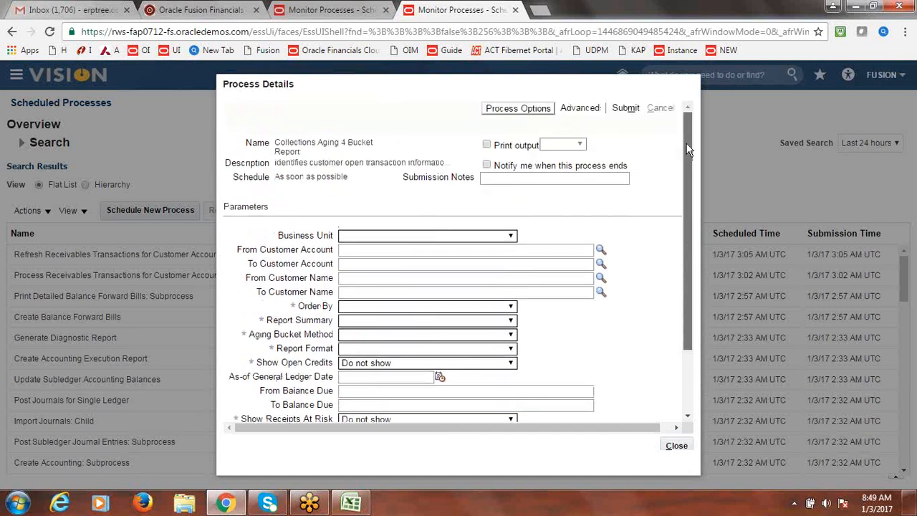
{"action": "left_click", "coordinate": [677, 447]}
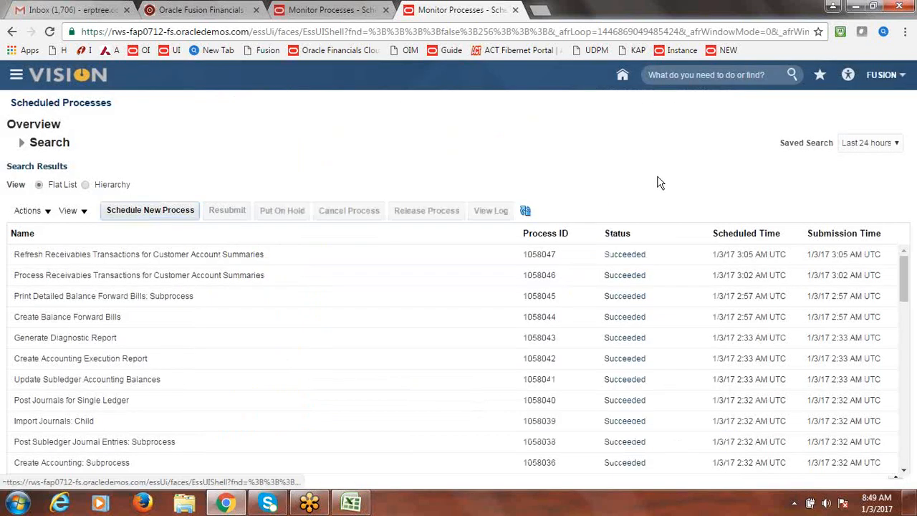
{"action": "left_click", "coordinate": [525, 211]}
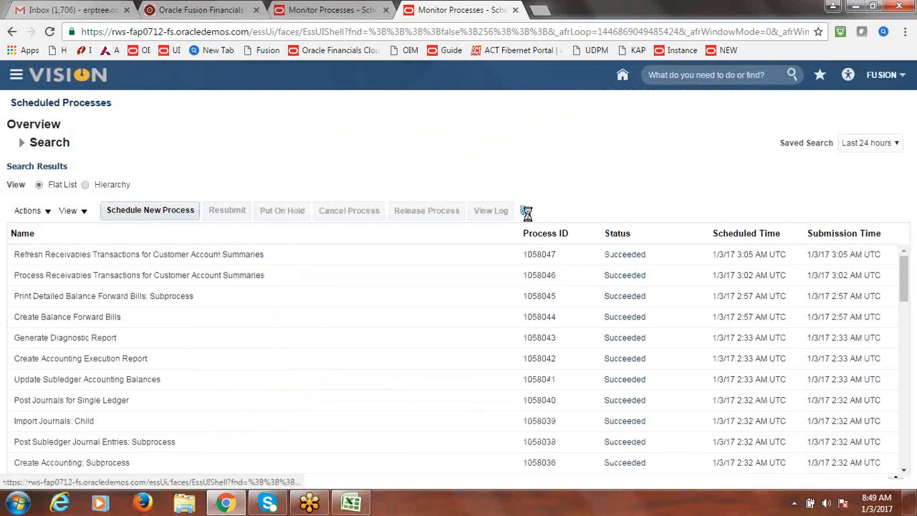
- Switch to the Excel class notes, review the AR topics from Aging Methods/Buckets through the File Based Data Import processes, and save the workbook
{"action": "left_click", "coordinate": [351, 503]}
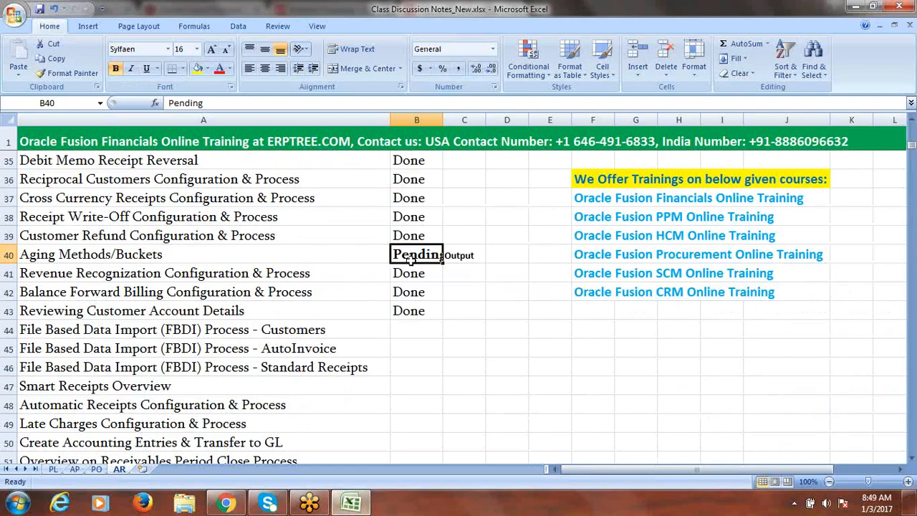
{"action": "left_click_drag", "start_coordinate": [296, 273], "coordinate": [425, 316]}
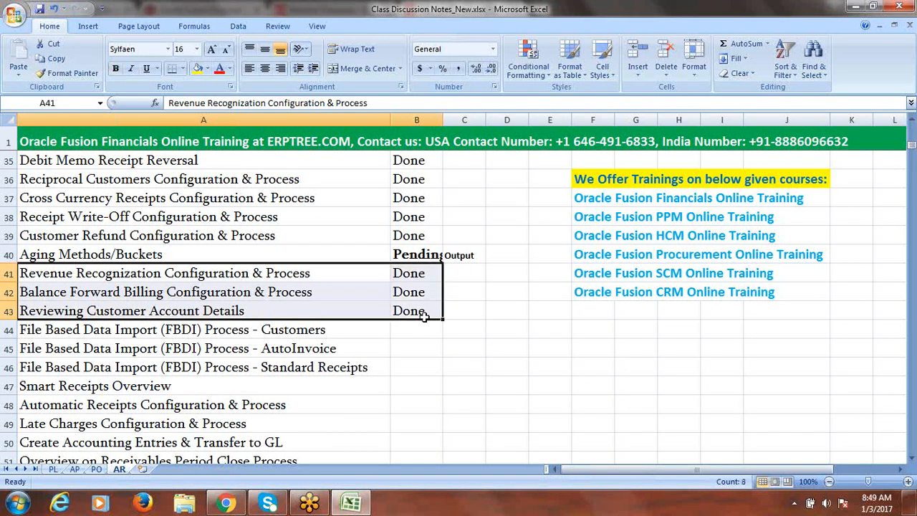
{"action": "left_click", "coordinate": [241, 255]}
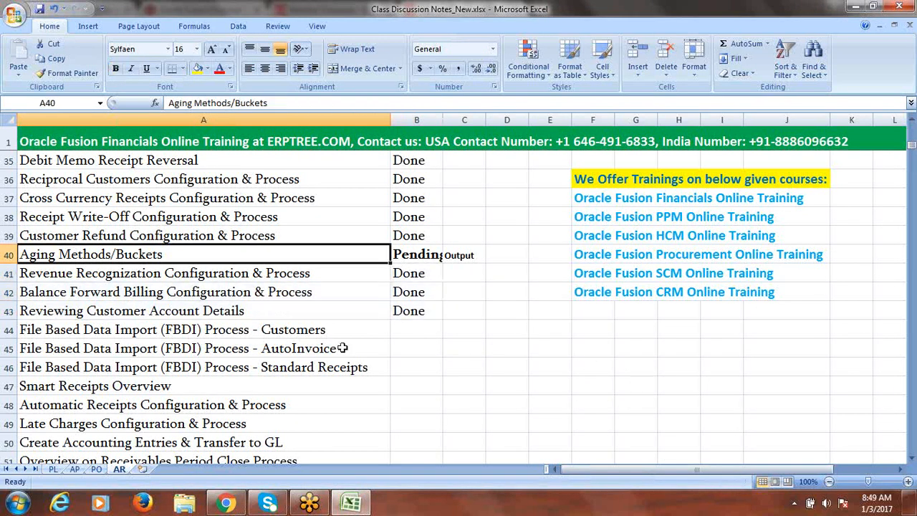
{"action": "left_click", "coordinate": [191, 308]}
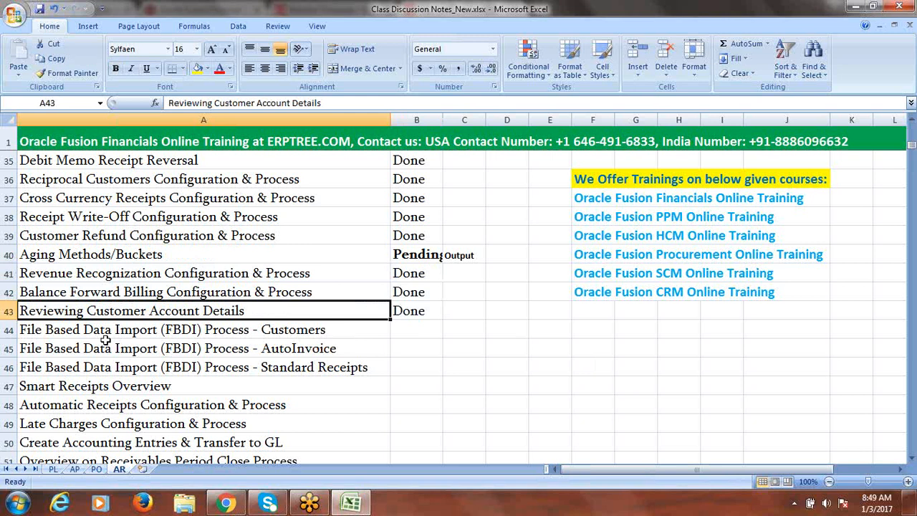
{"action": "left_click_drag", "start_coordinate": [102, 337], "coordinate": [420, 367]}
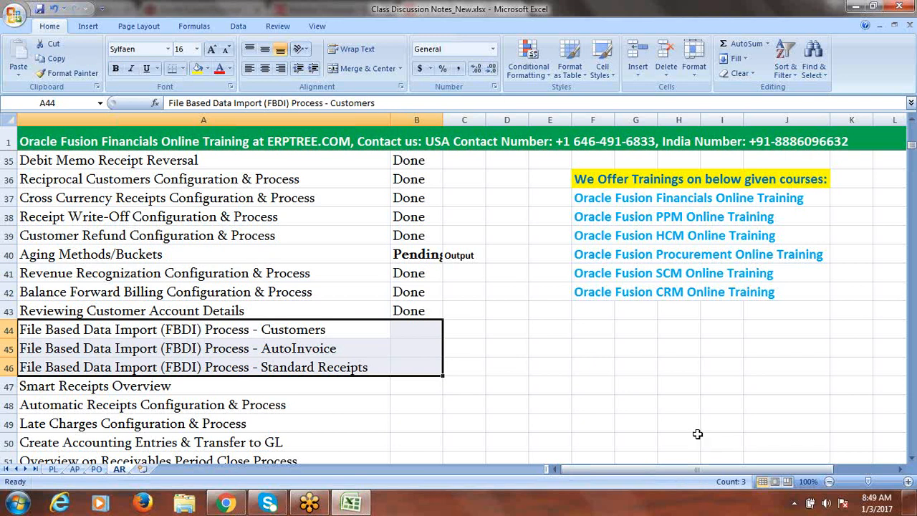
{"action": "left_click", "coordinate": [326, 329]}
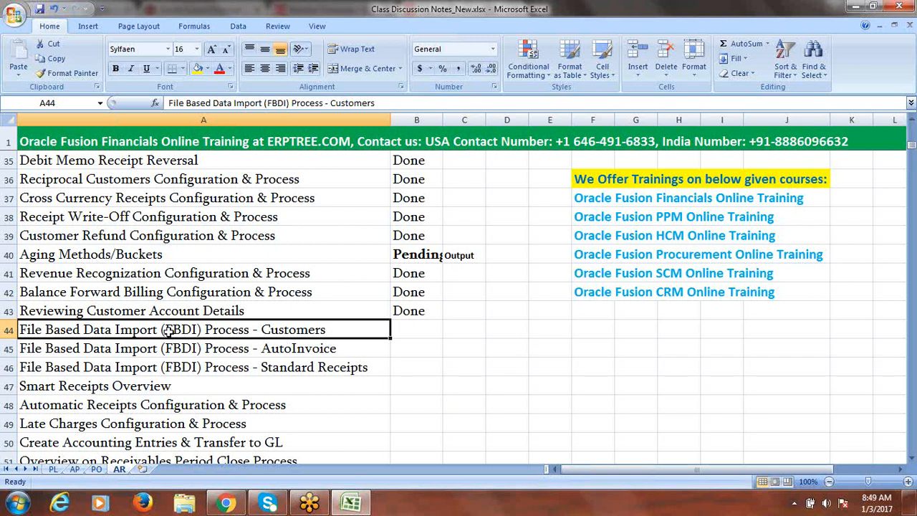
{"action": "key", "text": "ctrl+s"}
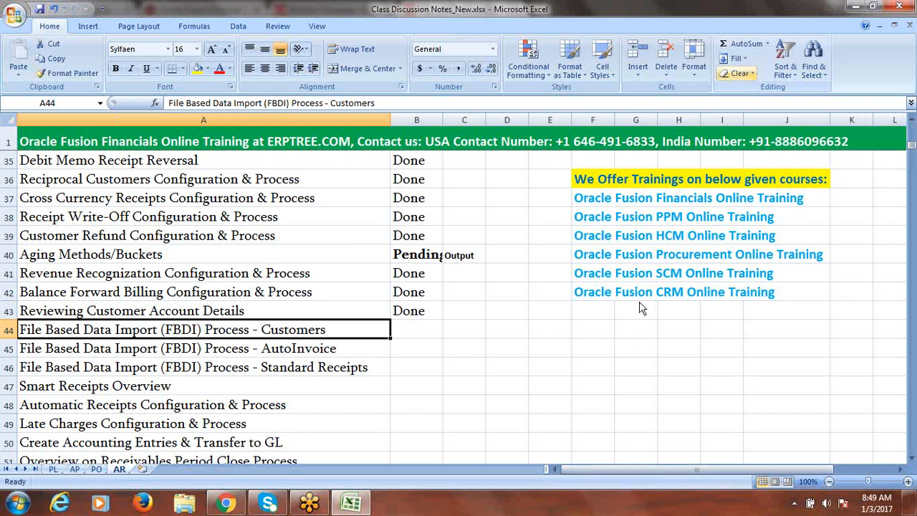
{"action": "left_click_drag", "start_coordinate": [913, 147], "coordinate": [912, 142]}
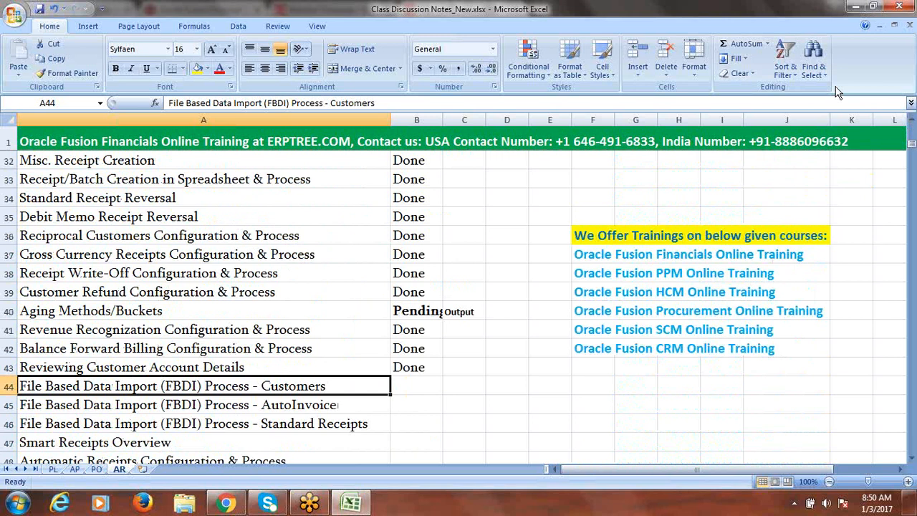
{"action": "left_click", "coordinate": [842, 20]}
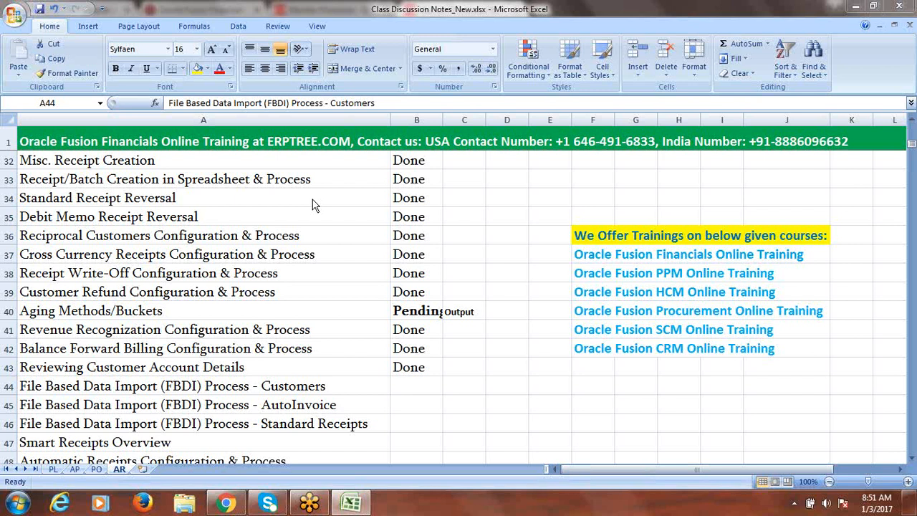
{"action": "left_click", "coordinate": [297, 6]}
{"action": "left_click", "coordinate": [150, 444]}
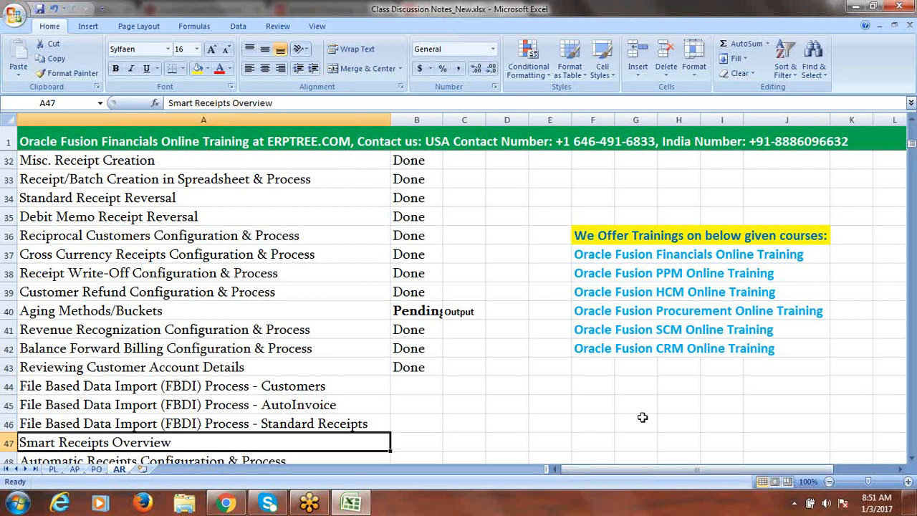
{"action": "left_click", "coordinate": [913, 459]}
{"action": "left_click", "coordinate": [913, 460]}
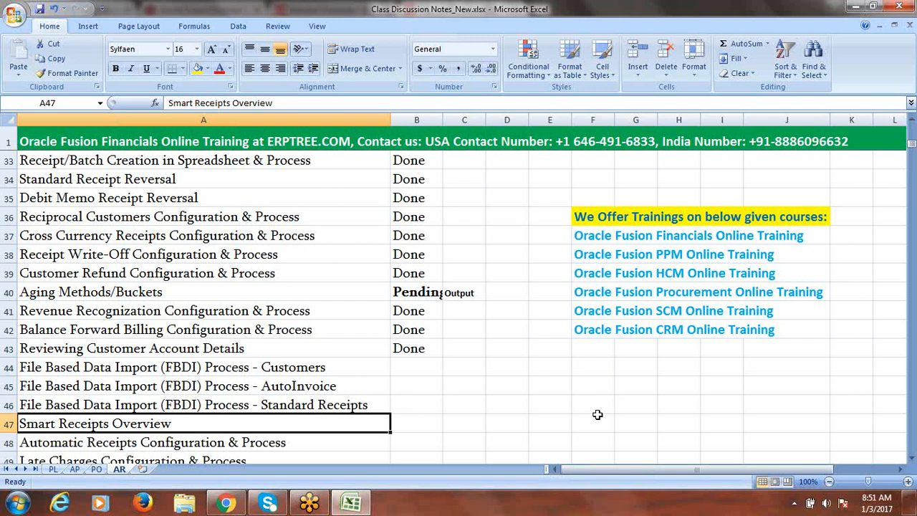
{"action": "left_click", "coordinate": [417, 420]}
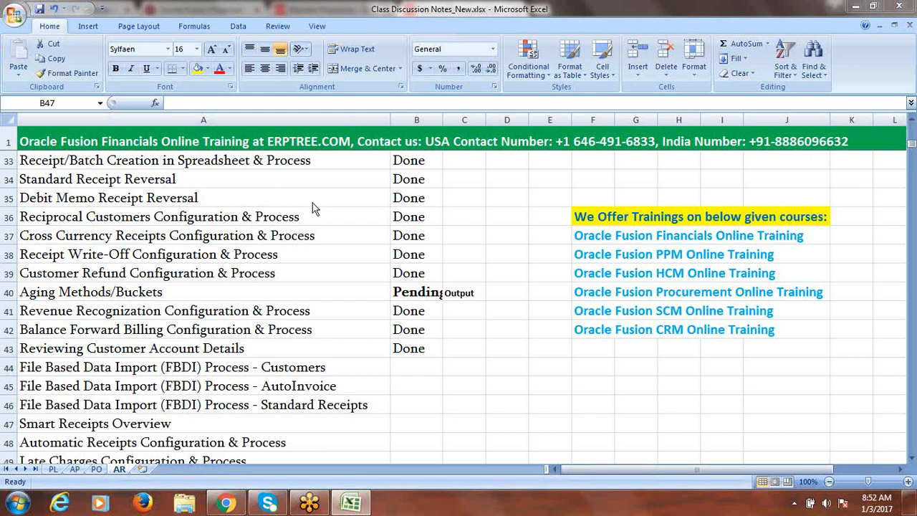
{"action": "left_click", "coordinate": [297, 10]}
{"action": "left_click", "coordinate": [472, 182]}
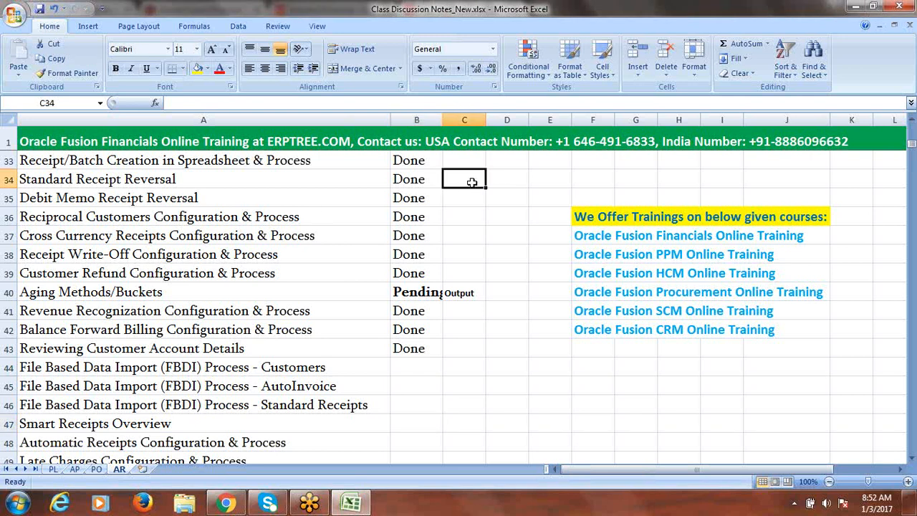